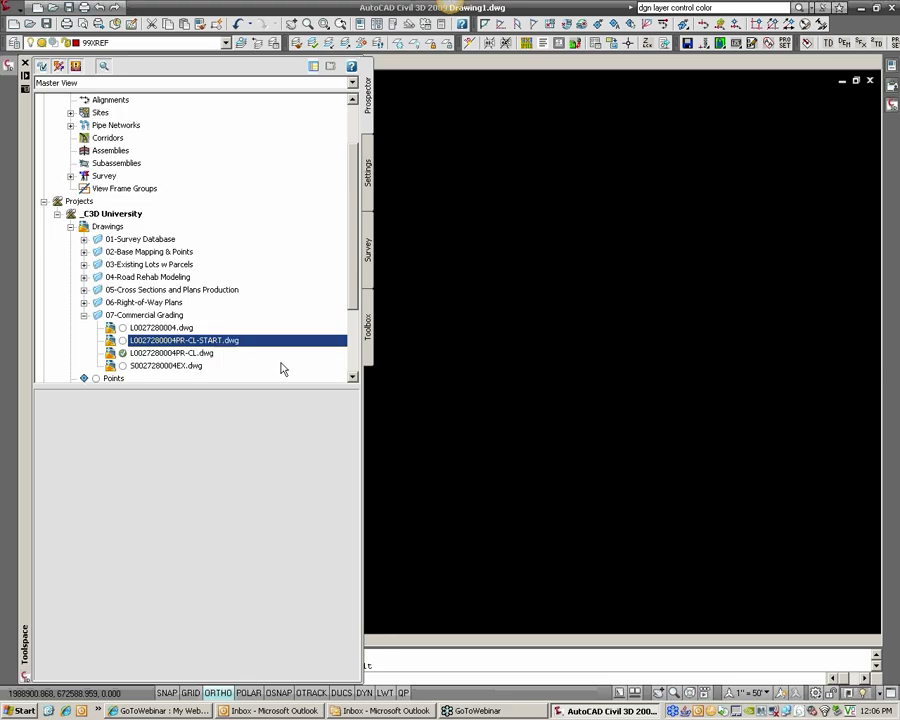
click(711, 328)
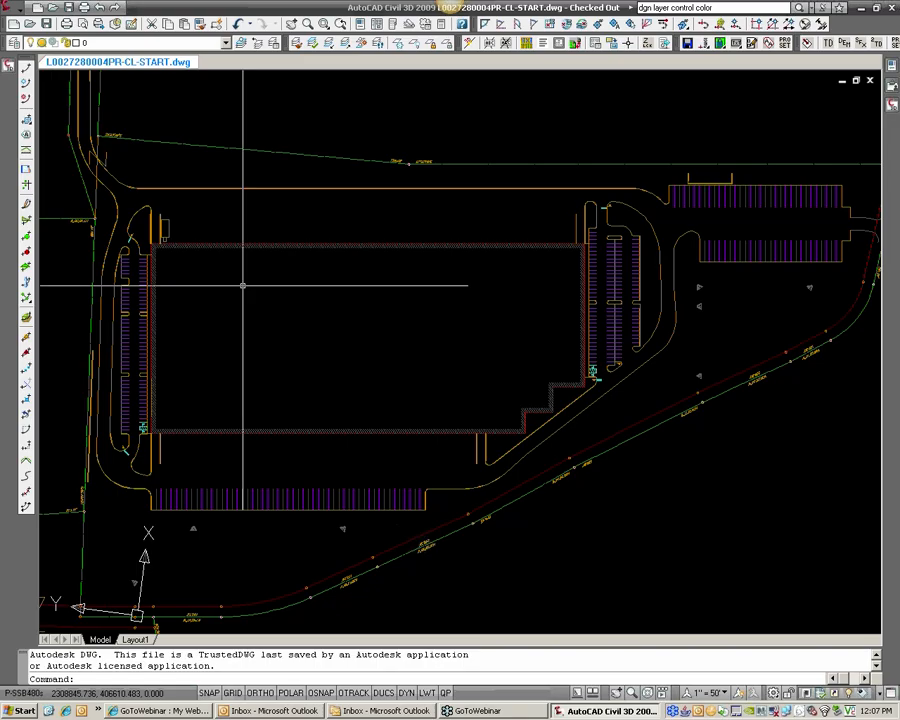
middle_drag(323, 374, 368, 367)
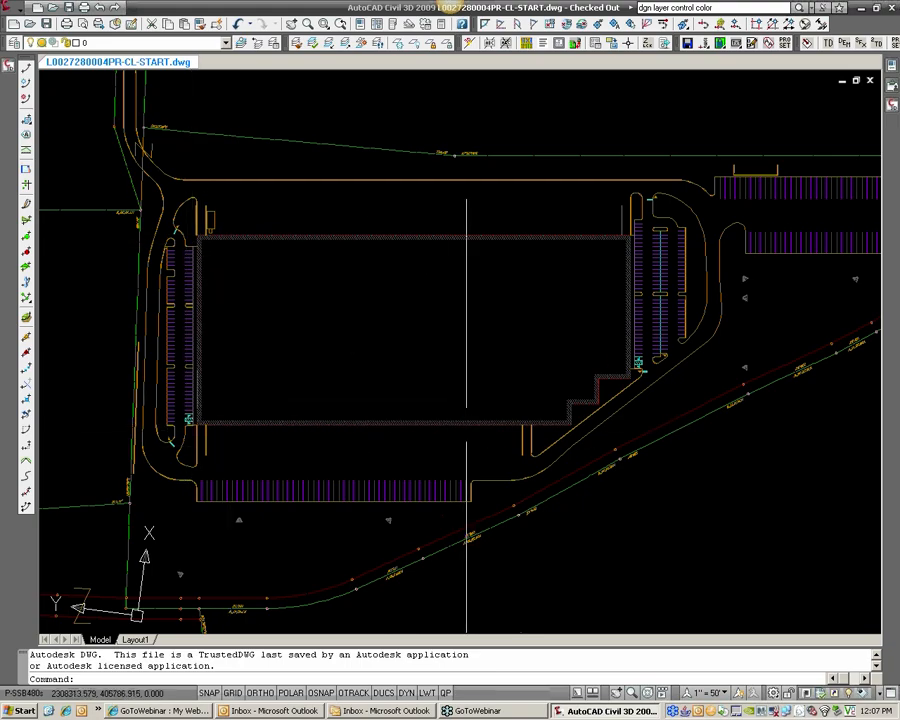
mouse_move(466, 427)
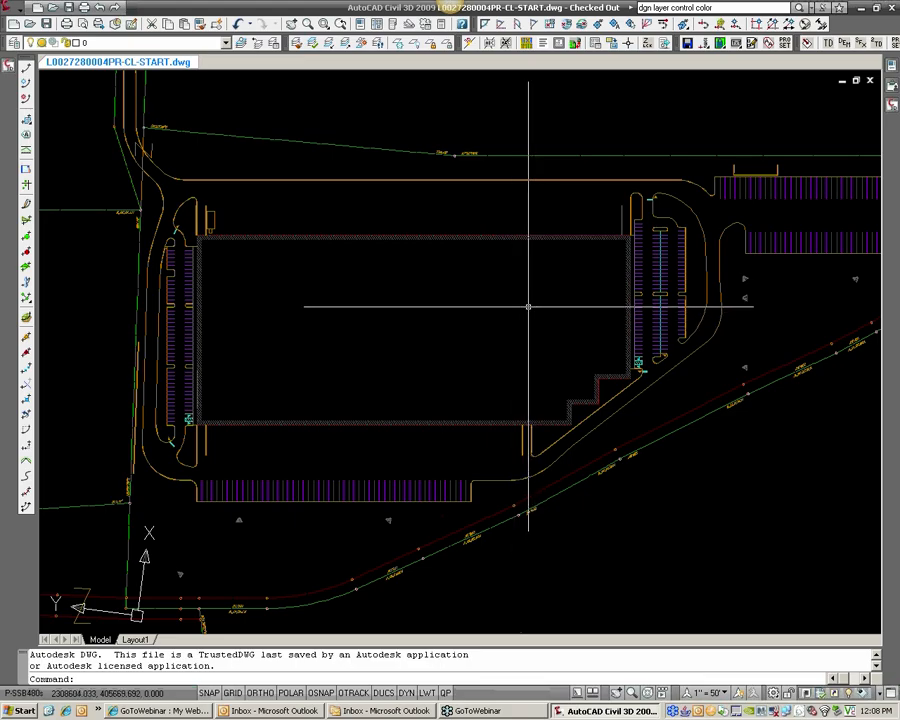
middle_drag(627, 293, 535, 308)
scroll(535, 308, up, 2)
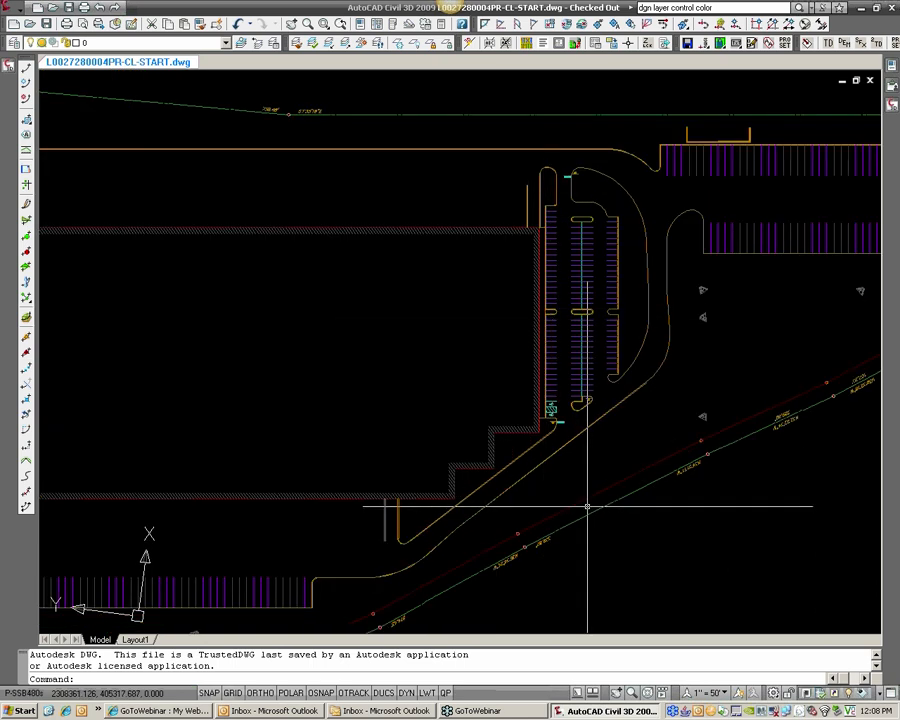
Set the surface style of the 07-EG surface to HRG_EG (1' CONT)
mouse_move(10, 66)
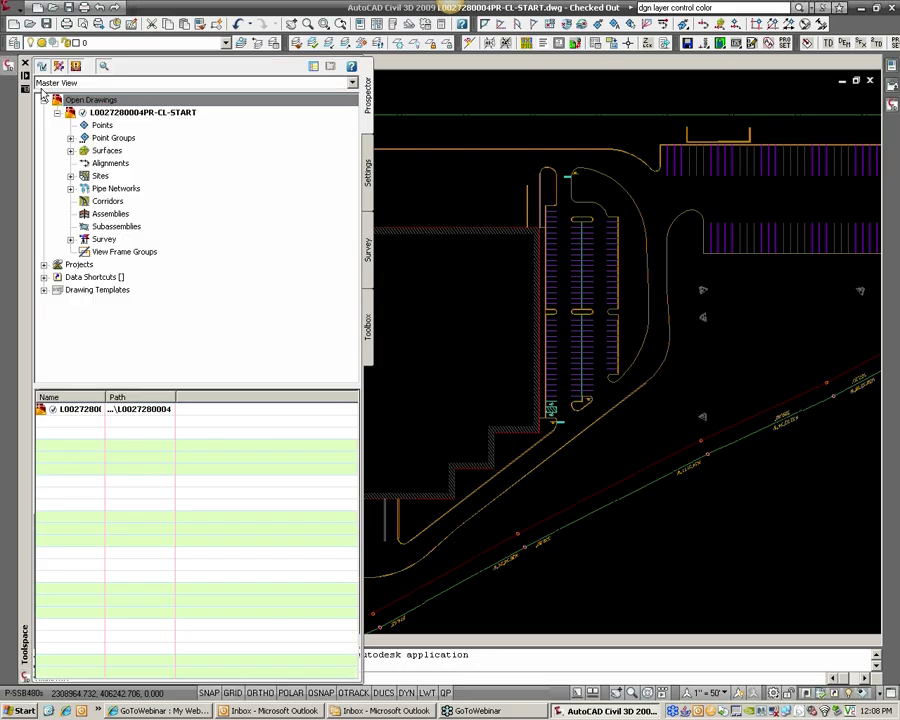
click(70, 150)
right_click(120, 164)
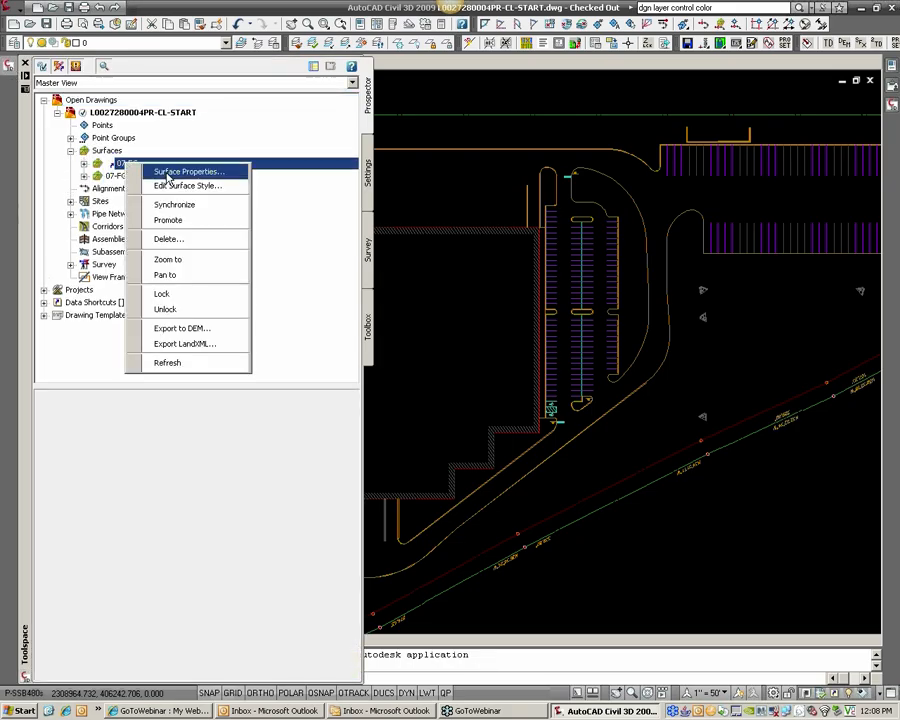
click(170, 173)
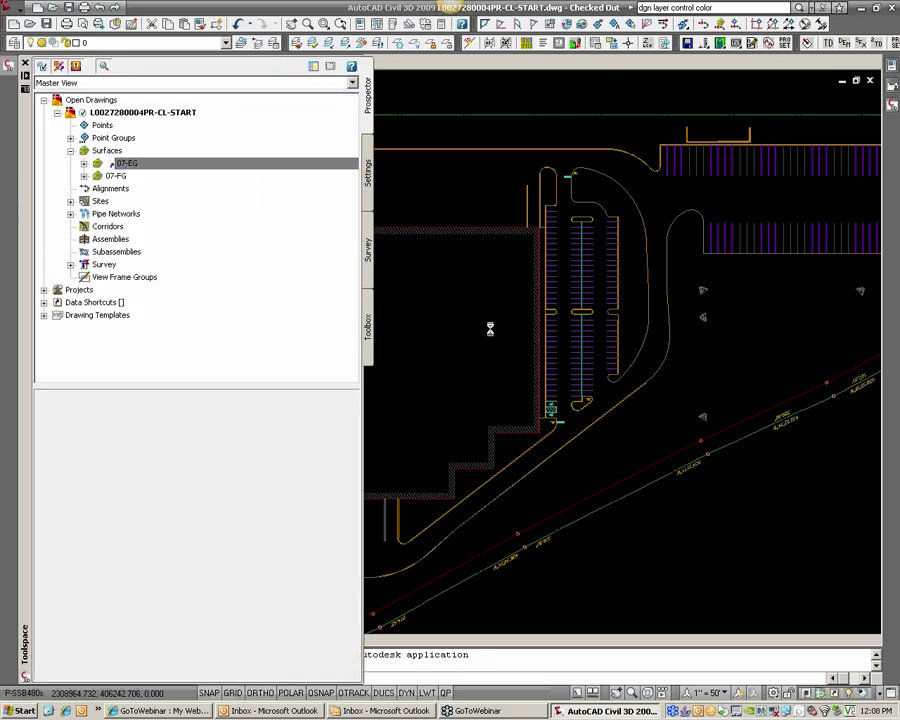
click(450, 236)
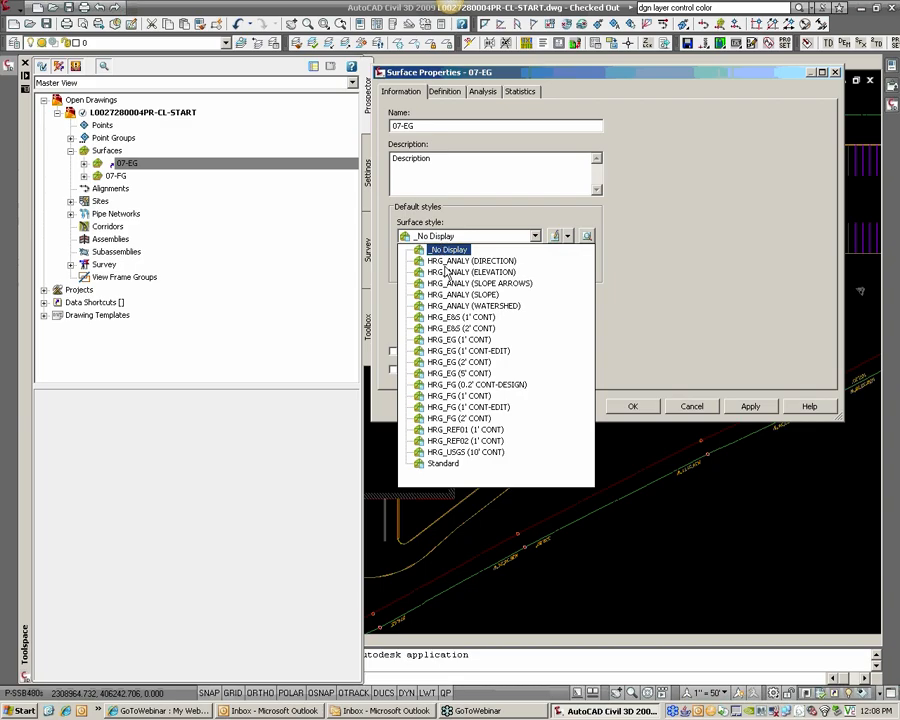
click(483, 328)
click(631, 404)
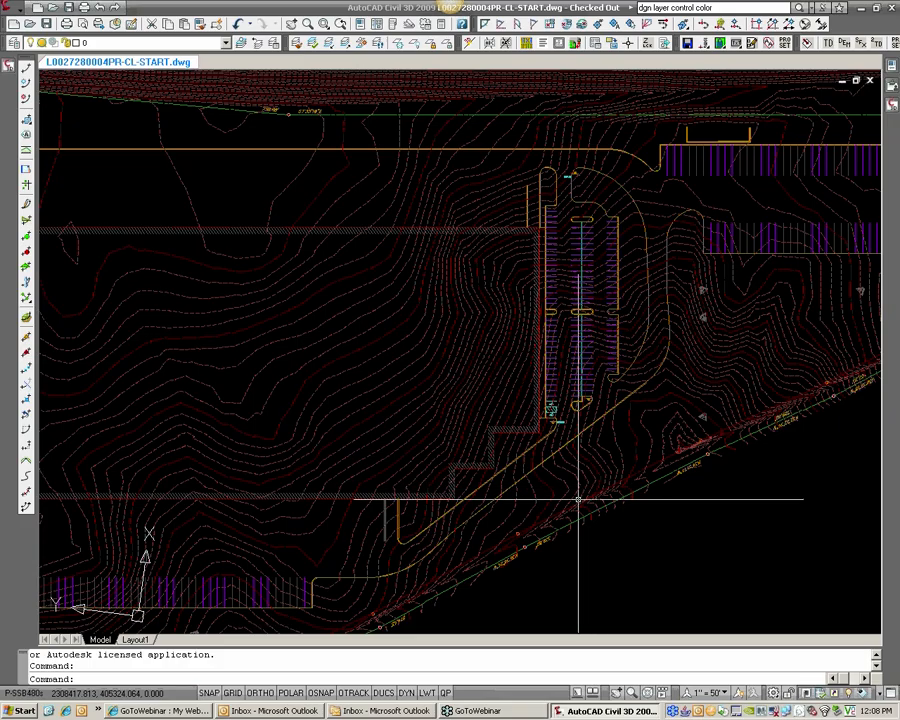
Examine the existing-ground contours across the building footprint, the parking areas and the access drive near the stepped building corner
scroll(423, 584, up, 2)
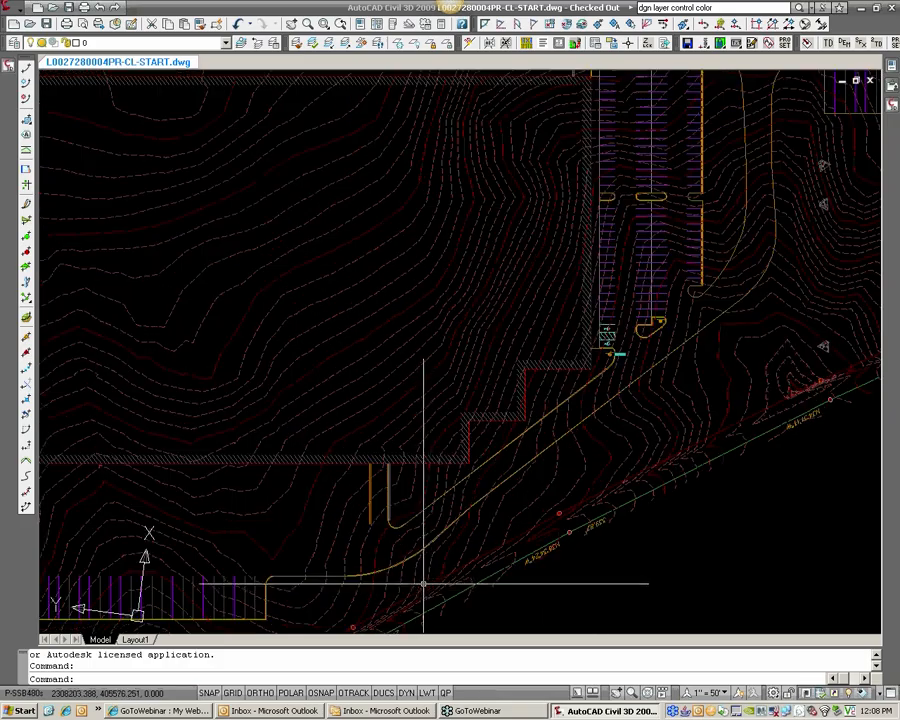
scroll(450, 478, down, 4)
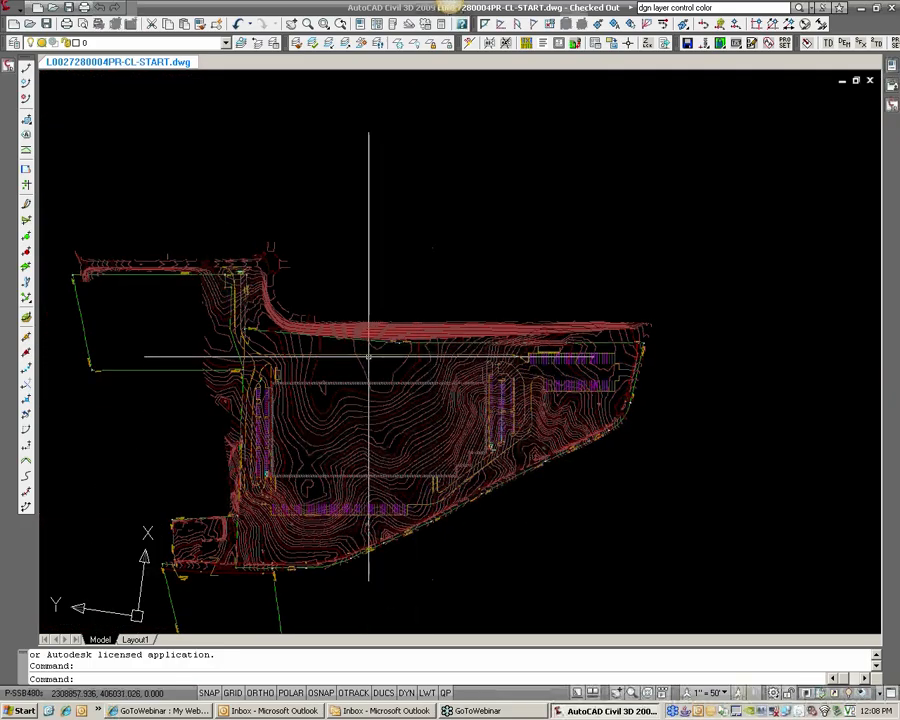
scroll(441, 487, up, 2)
scroll(445, 505, up, 2)
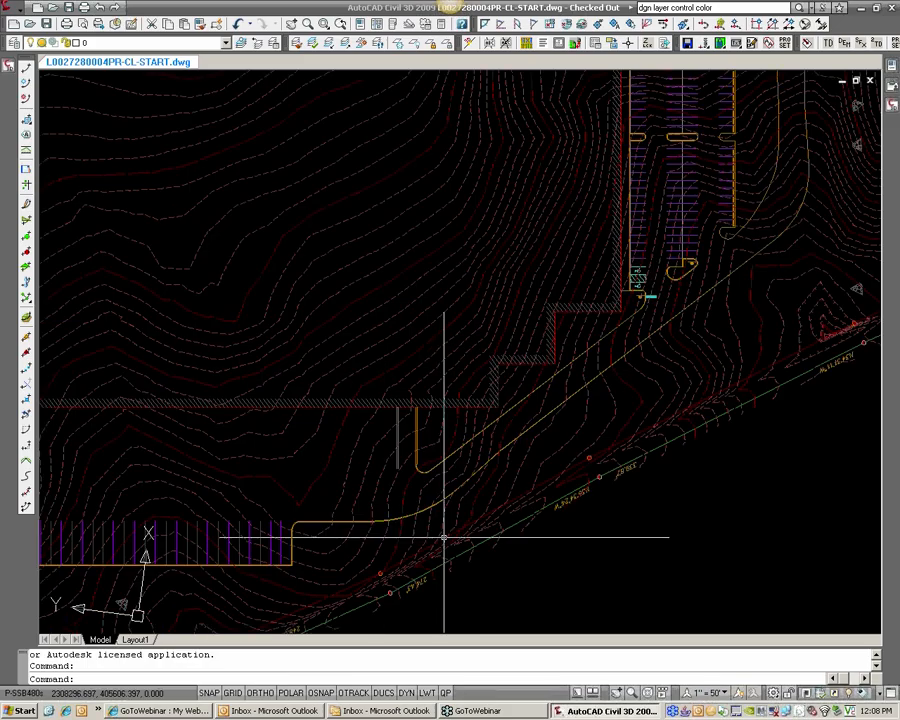
scroll(389, 412, down, 1)
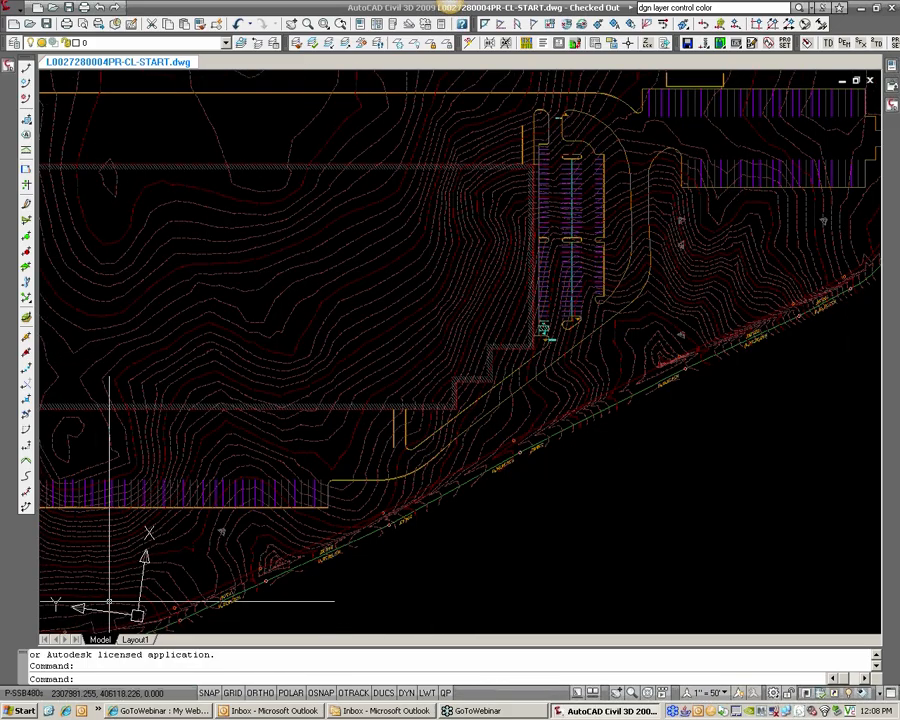
scroll(420, 480, up, 2)
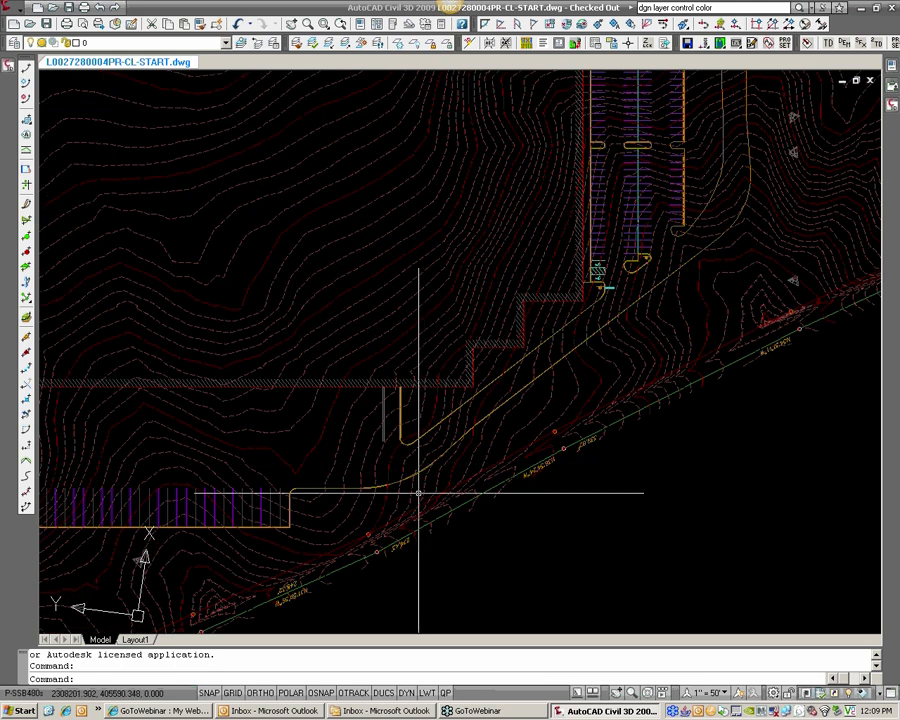
scroll(412, 486, up, 1)
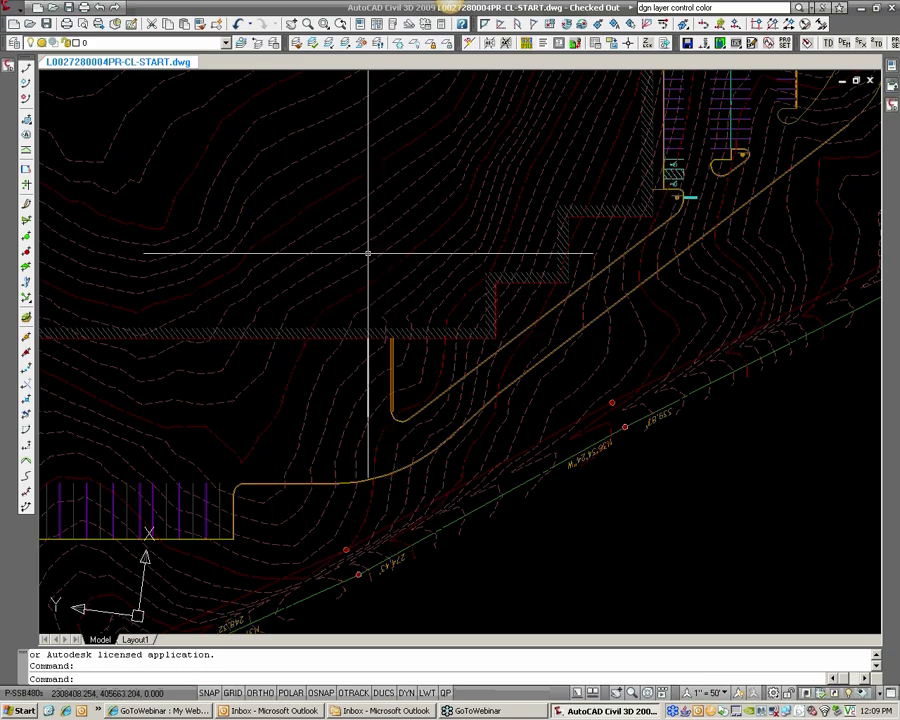
scroll(368, 254, down, 3)
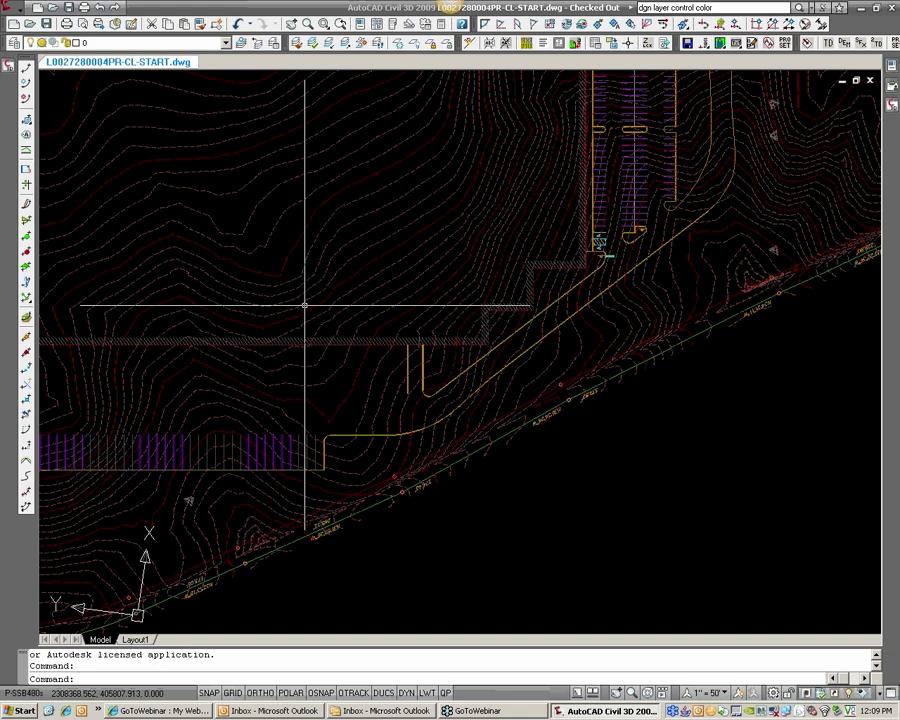
scroll(304, 305, down, 3)
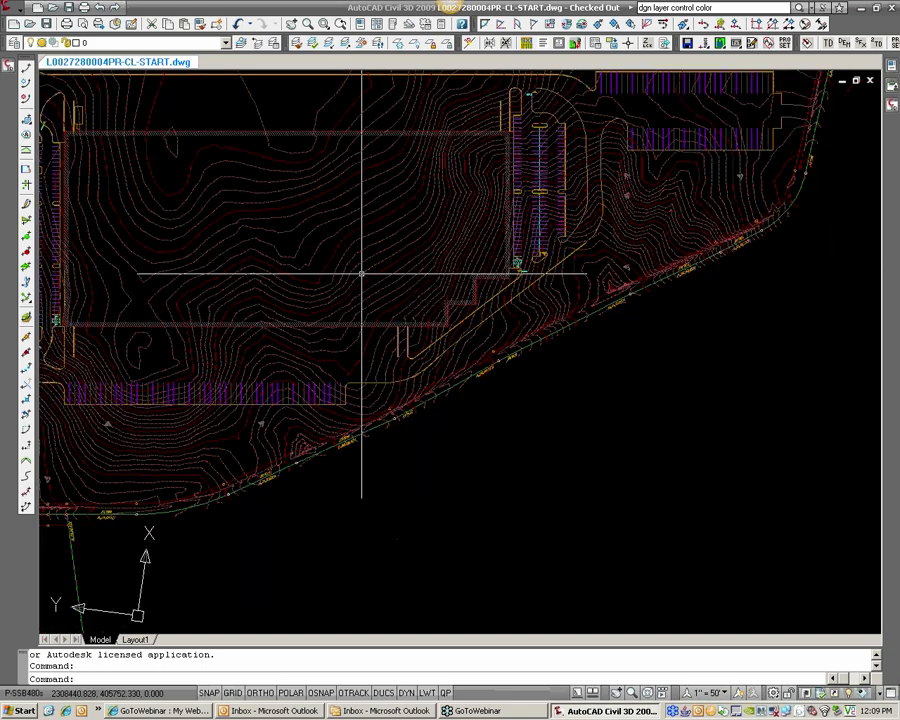
middle_drag(360, 272, 470, 369)
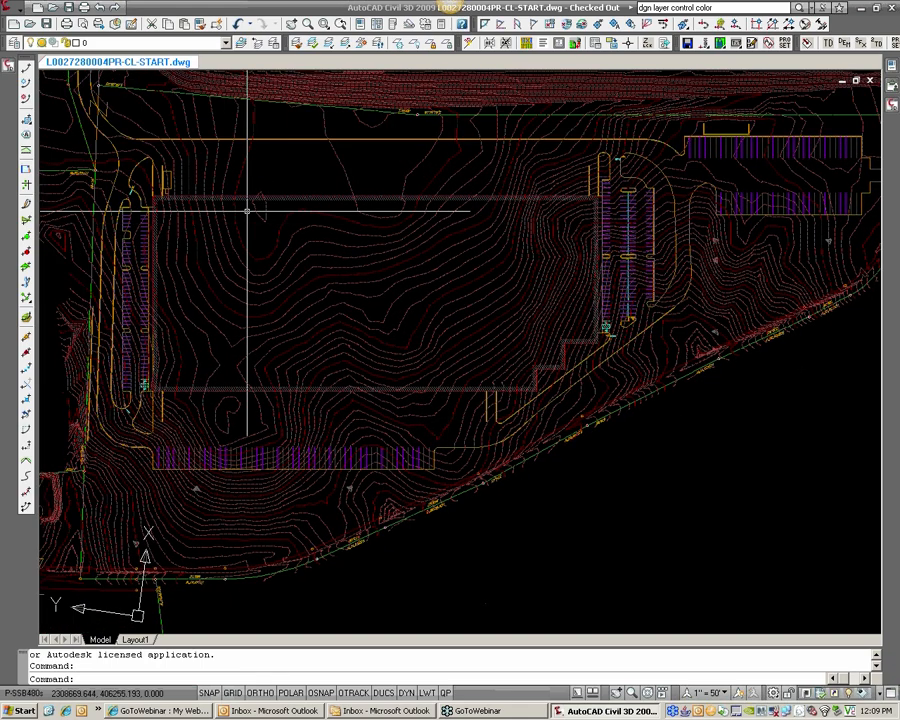
Set the surface style of the 07-EG surface to _No Display
click(267, 269)
right_click(267, 271)
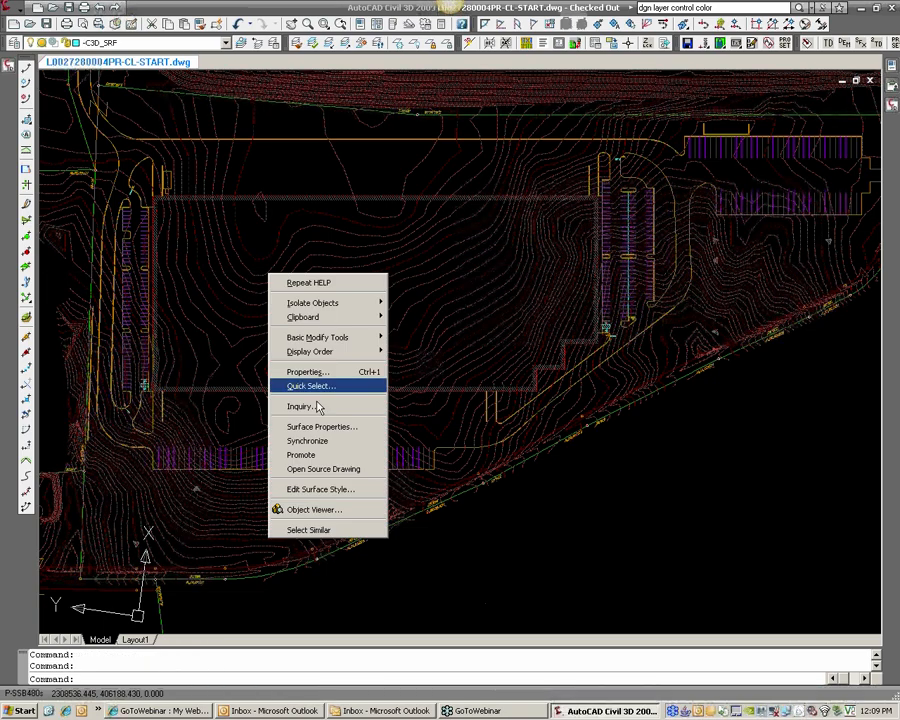
click(322, 427)
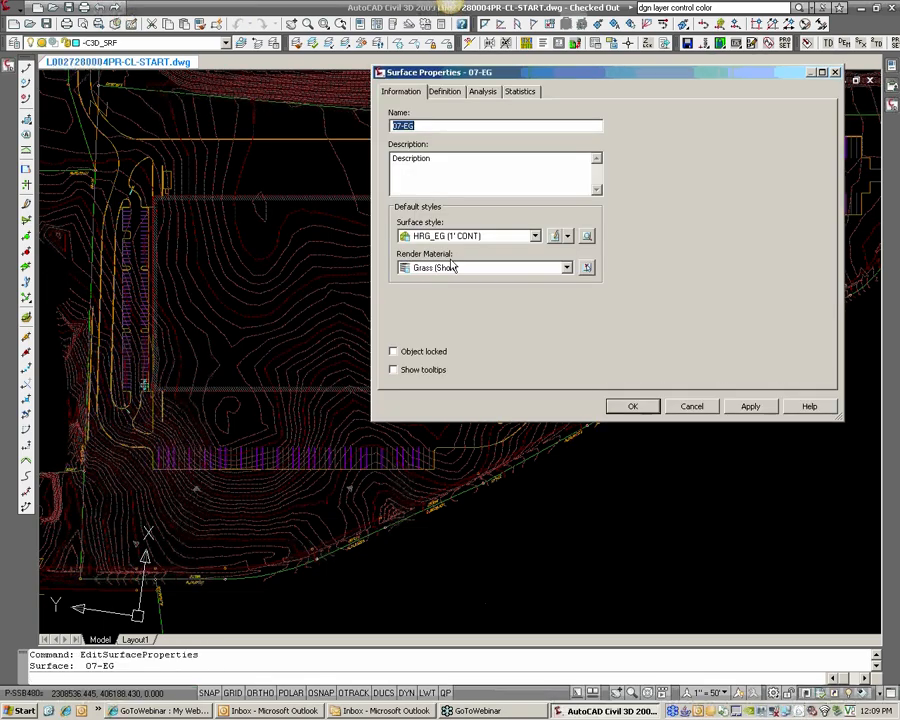
click(450, 237)
click(447, 249)
click(632, 406)
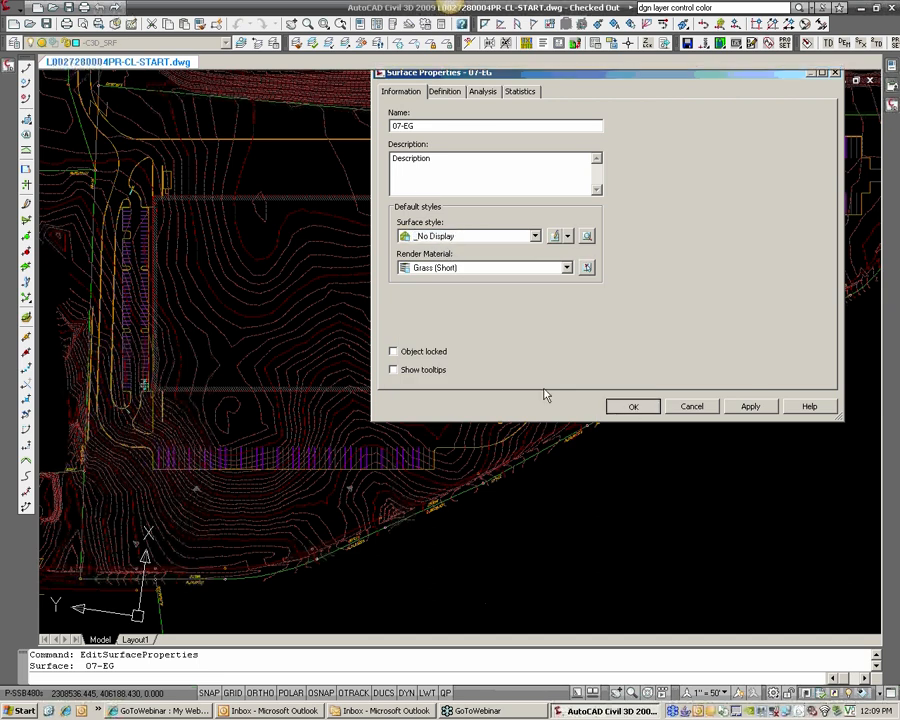
Check the object snap settings in the drafting options, keeping Replace Z value with current elevation enabled
scroll(526, 320, down, 2)
scroll(530, 420, up, 5)
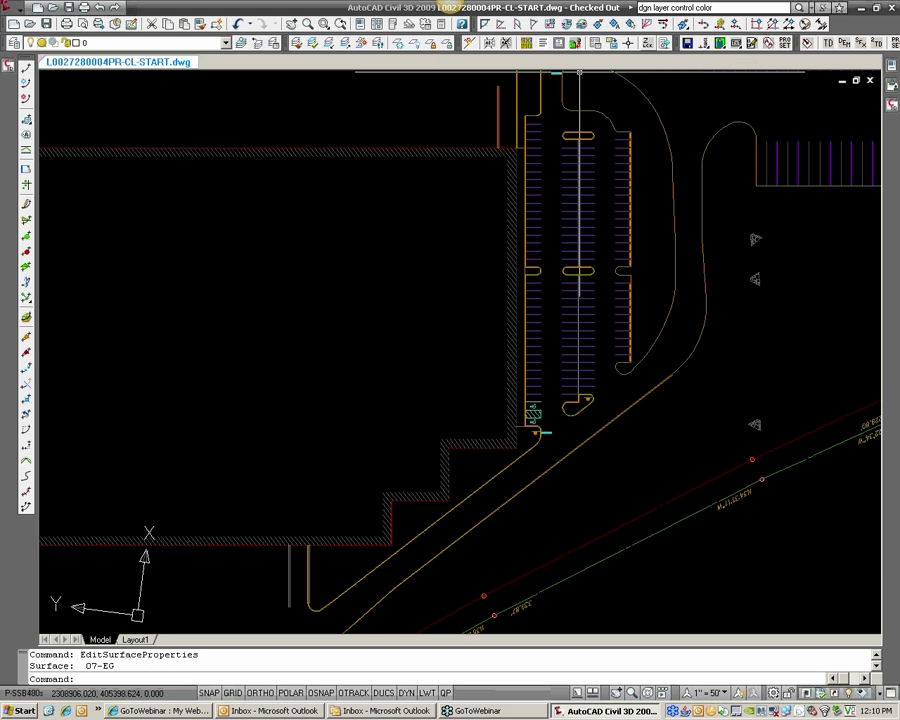
right_click(617, 662)
click(633, 658)
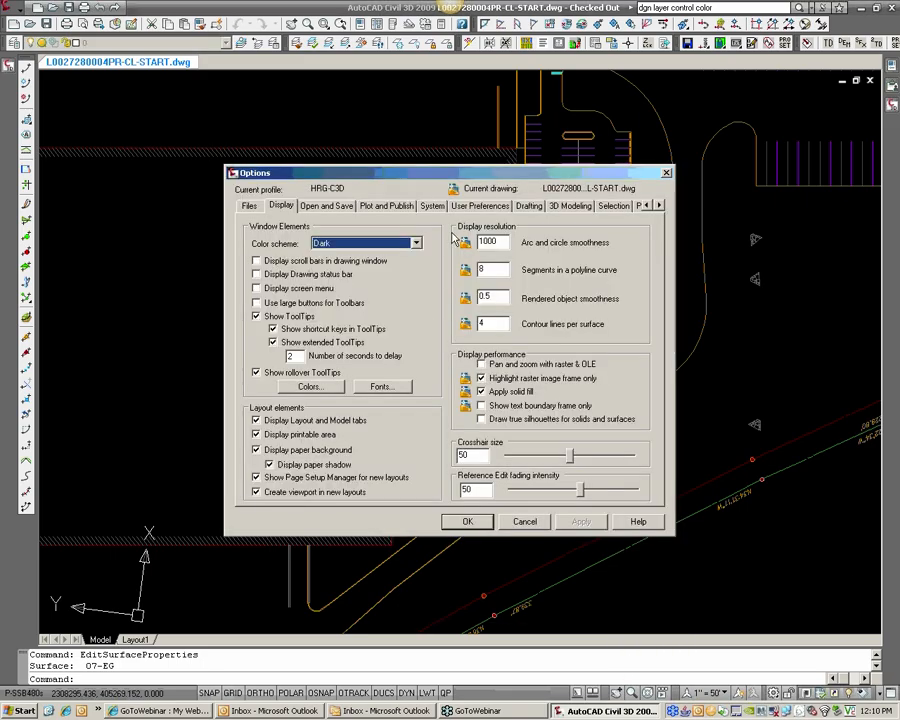
click(612, 207)
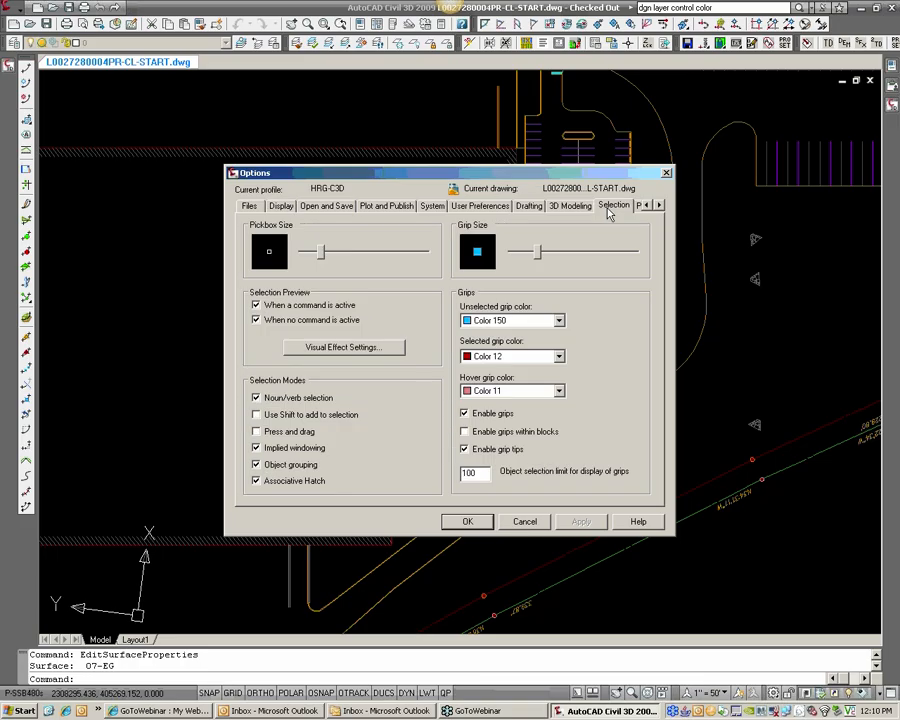
click(576, 208)
click(528, 205)
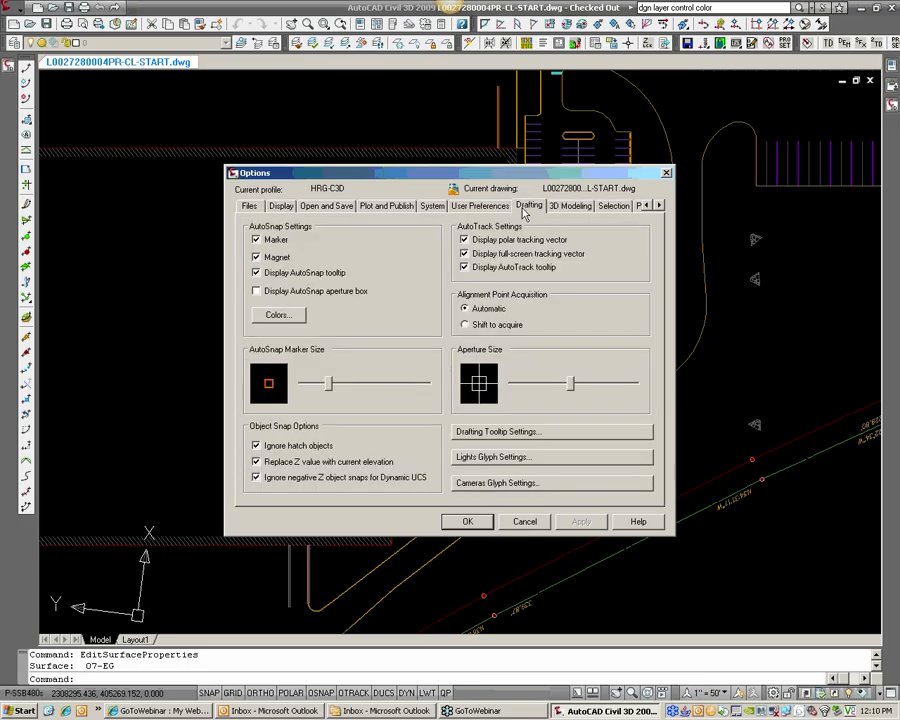
click(297, 465)
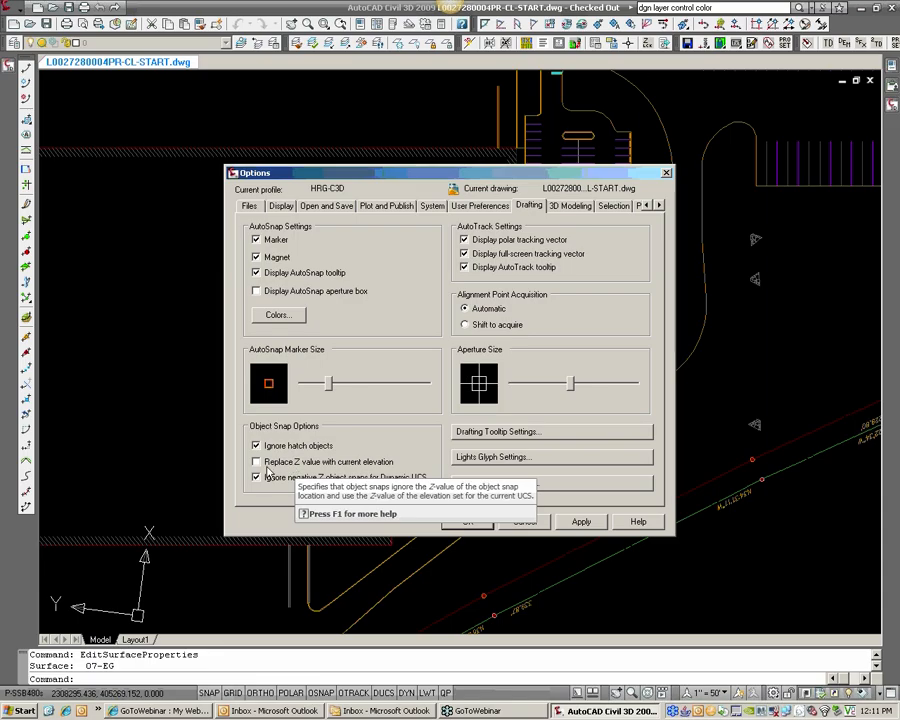
click(257, 462)
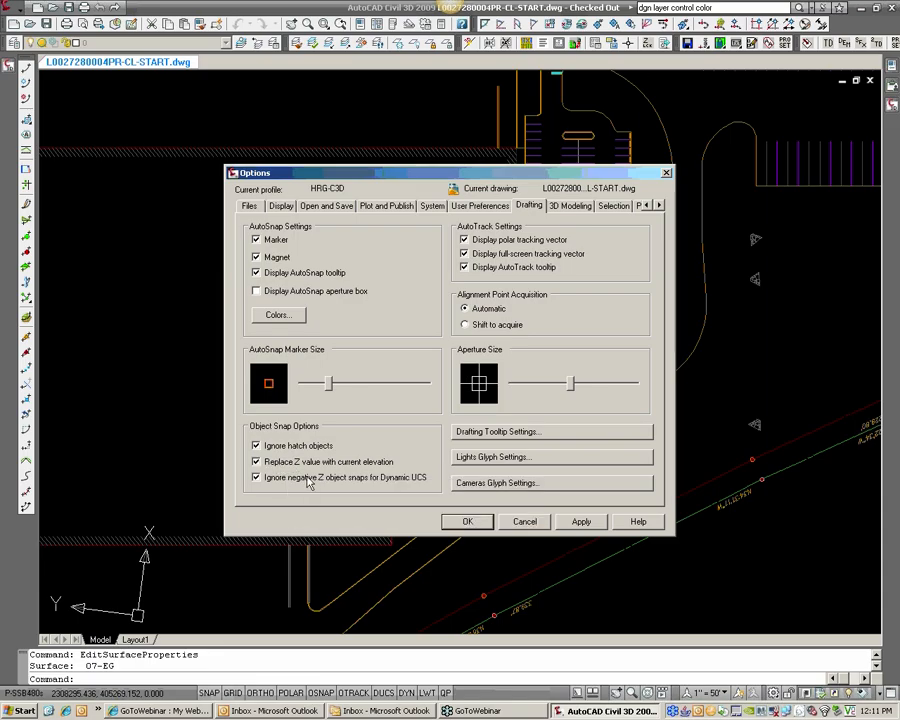
click(467, 521)
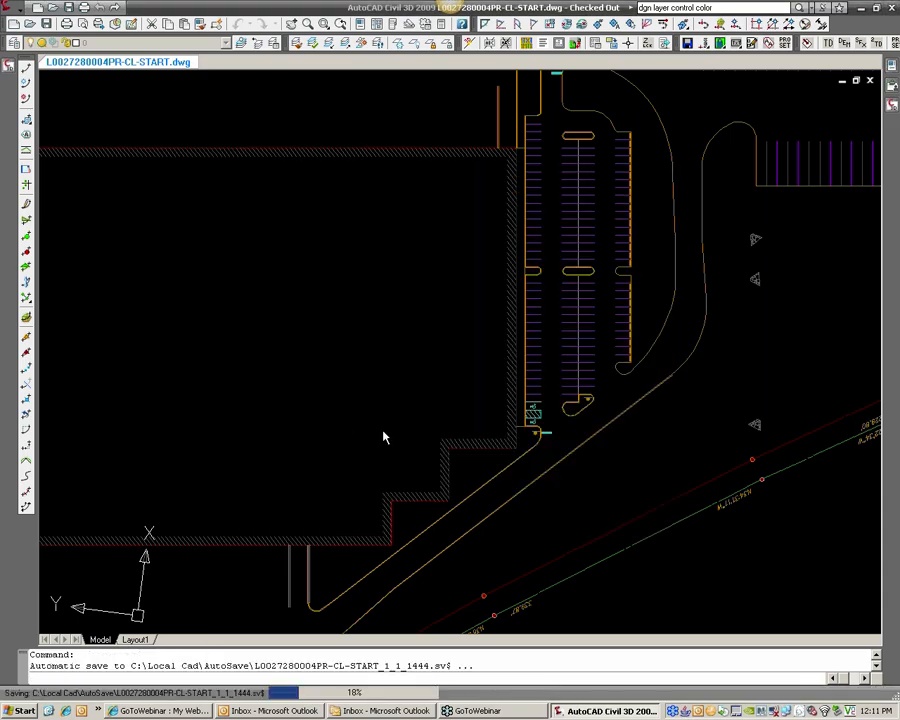
Set the drawing's current ELEVATION value to 518.40
text(E)
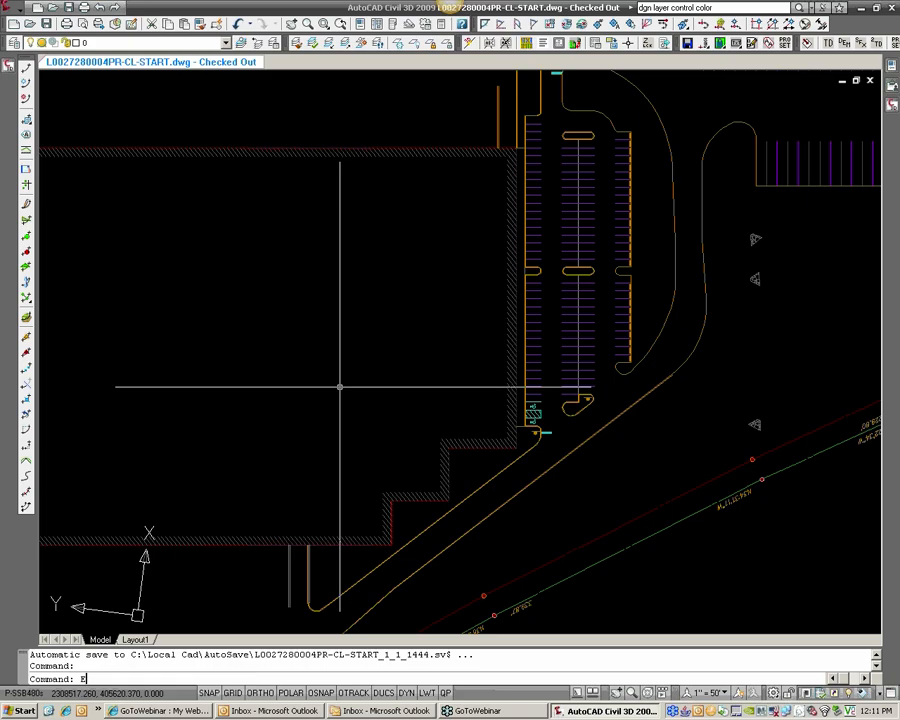
text(LEVATION)
key(Return)
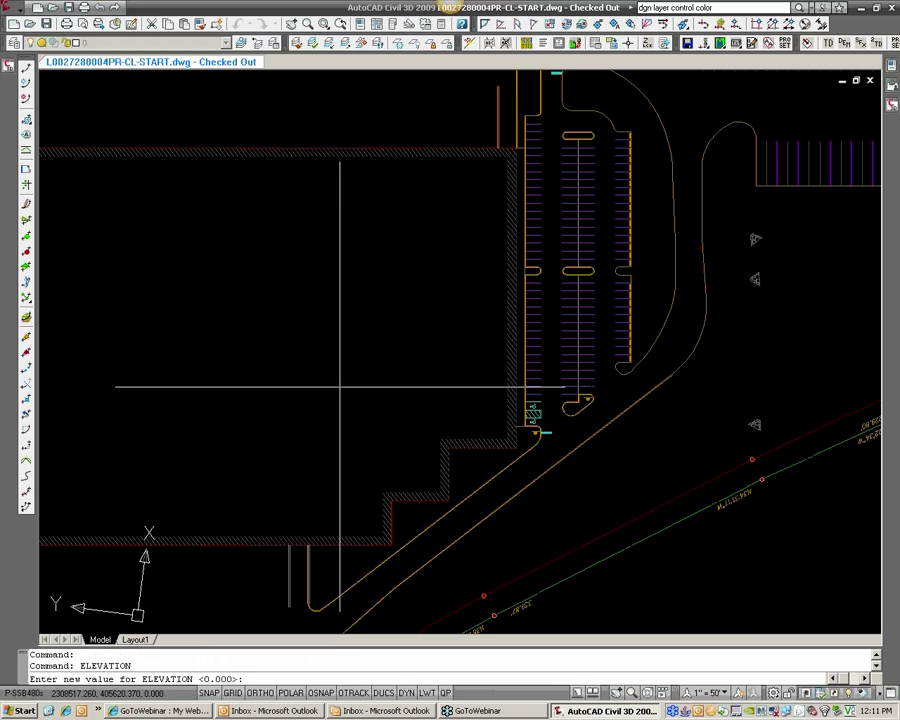
text(518.40)
key(Return)
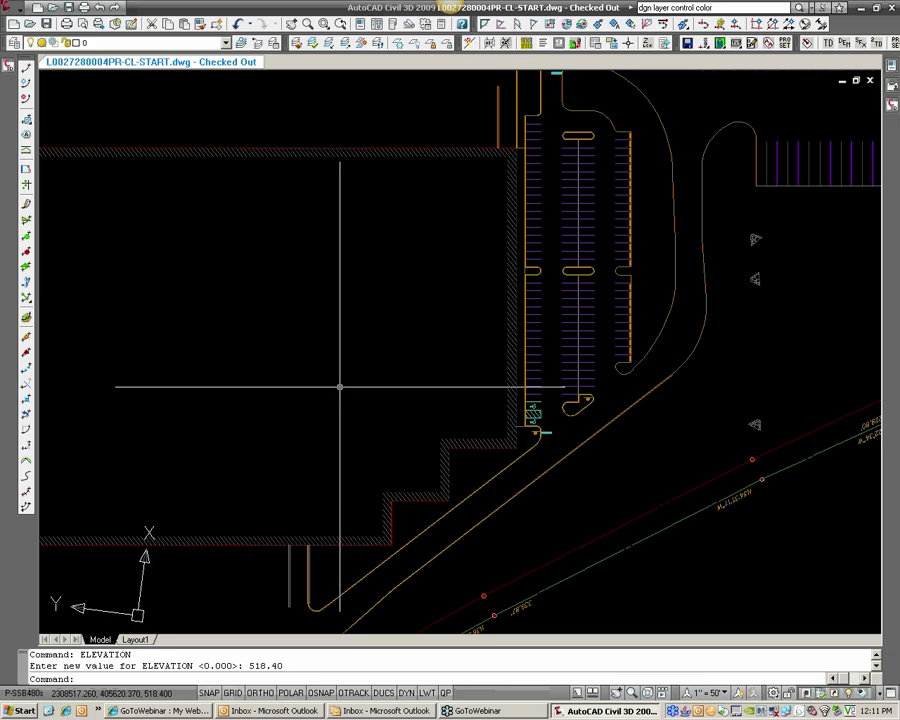
Start a polyline with object snaps on and trace the stepped corner of the building through its successive corner points
text(PL)
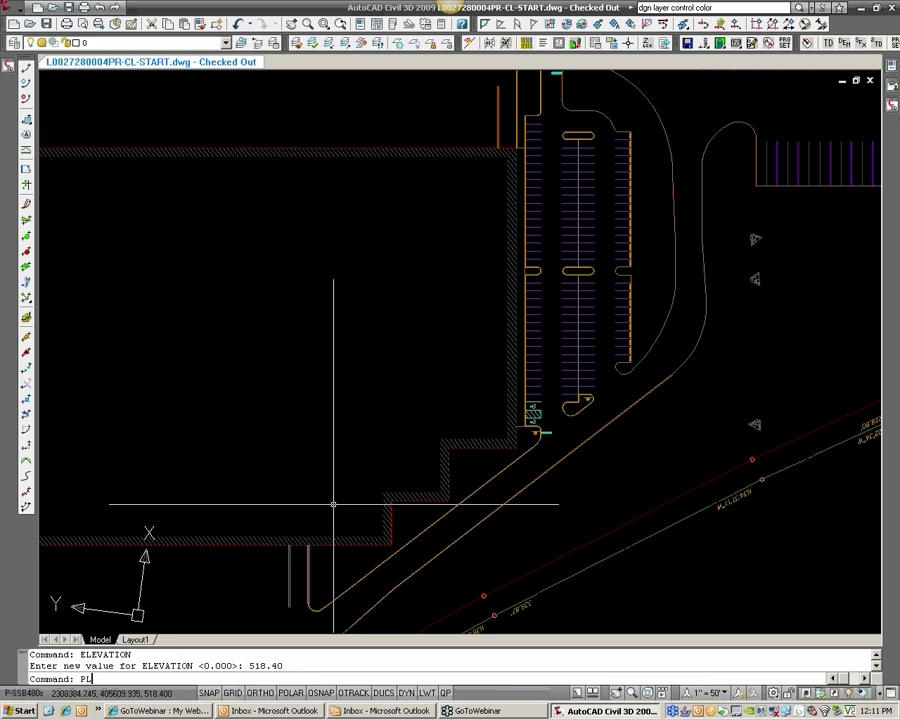
key(Return)
scroll(375, 540, up, 5)
key(F3)
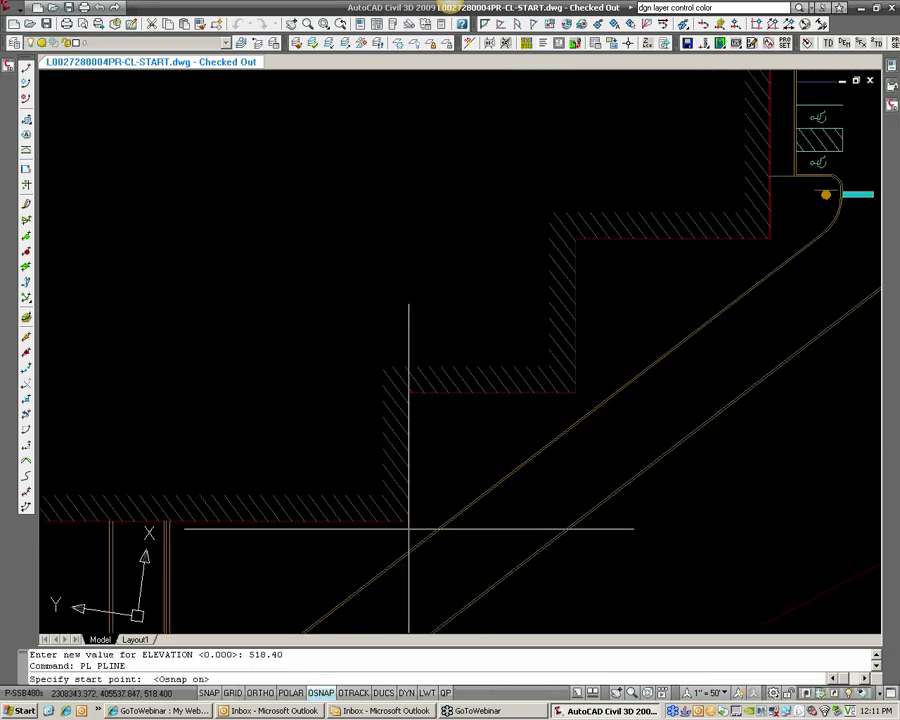
click(408, 391)
click(576, 391)
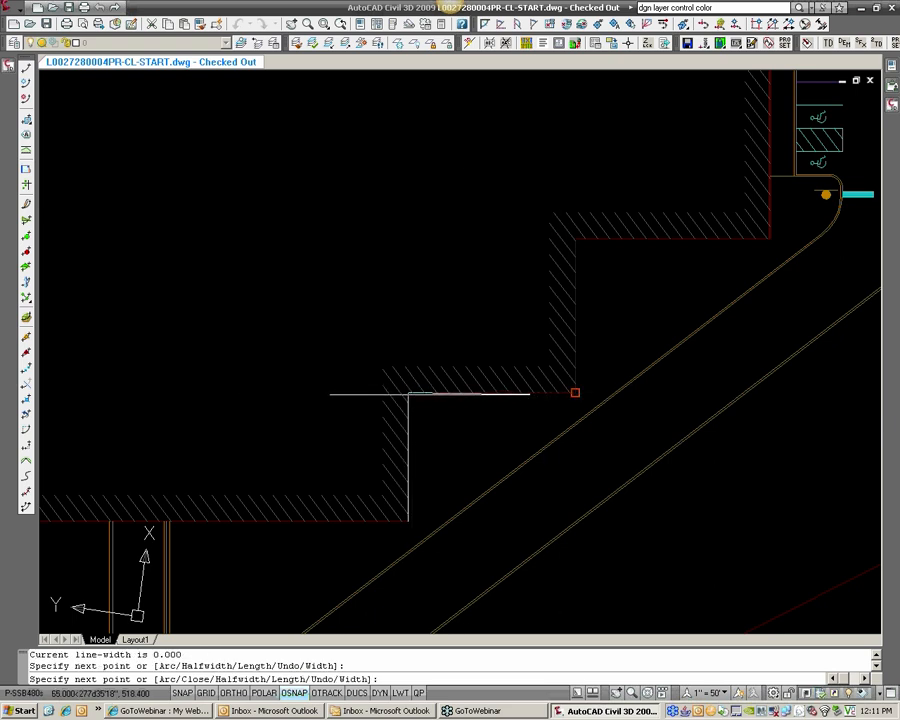
click(576, 322)
click(576, 238)
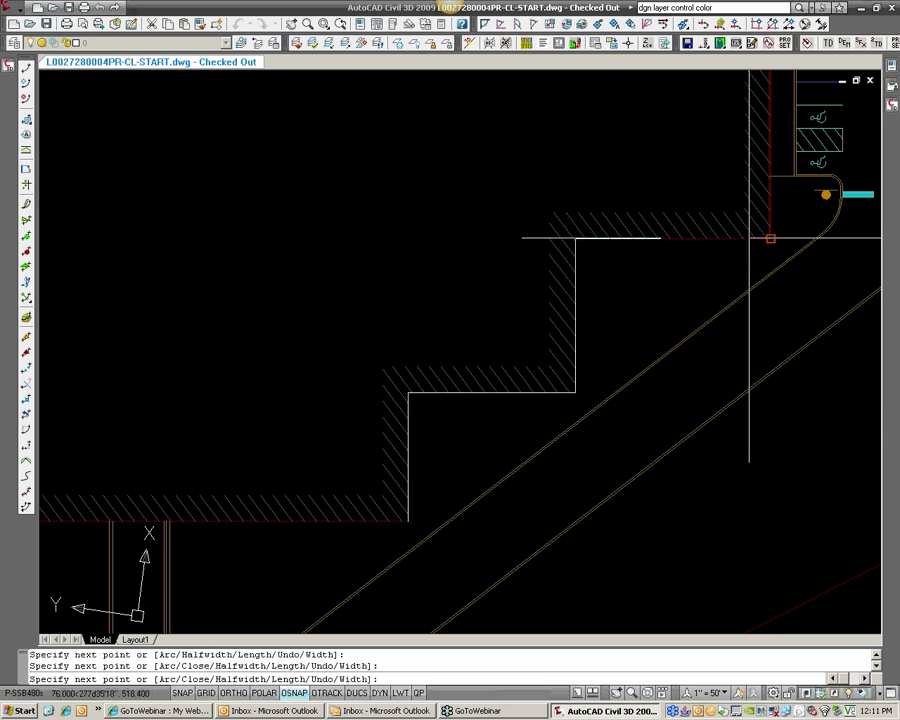
click(770, 238)
Continue the polyline along the wall beside the parking rows and across the building's long upper wall to its far corner
scroll(797, 221, down, 3)
middle_drag(797, 221, 723, 452)
scroll(726, 246, up, 2)
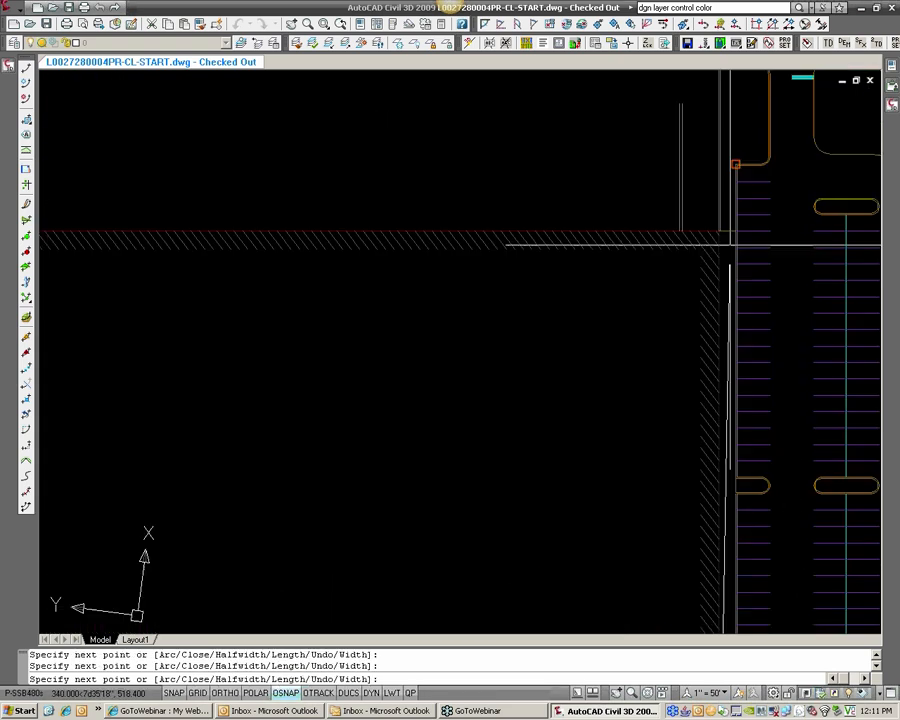
click(718, 231)
scroll(534, 288, down, 2)
middle_drag(450, 266, 760, 251)
scroll(163, 244, up, 3)
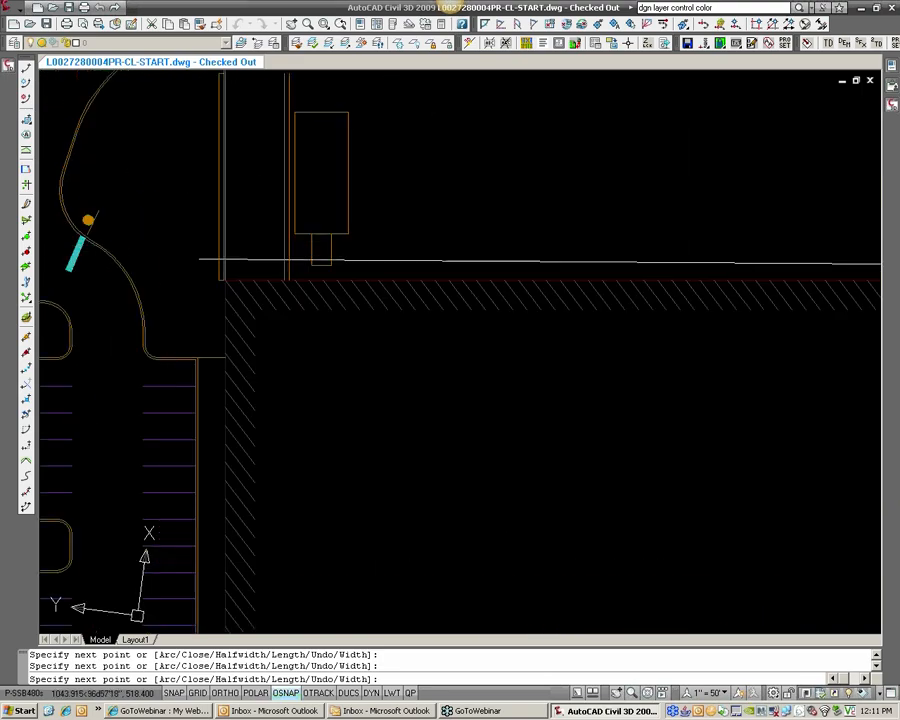
click(225, 280)
Run the polyline around the building's remaining outer corner and finish it at its starting point on the stepped corner
scroll(225, 349, down, 2)
scroll(225, 349, down, 2)
middle_drag(225, 349, 240, 197)
scroll(236, 393, up, 4)
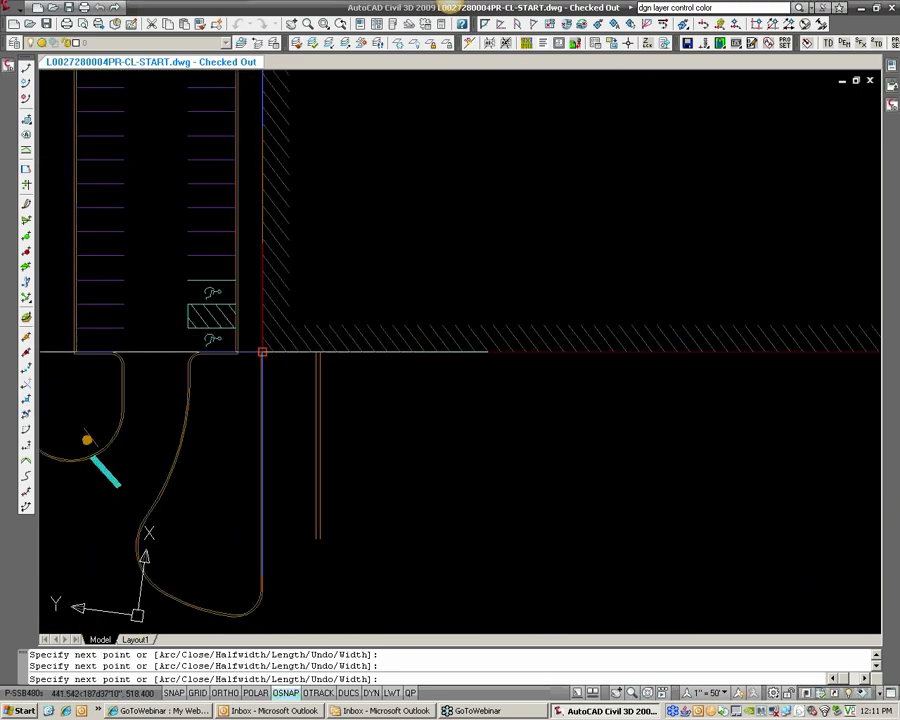
click(261, 352)
scroll(185, 385, down, 4)
scroll(540, 383, up, 3)
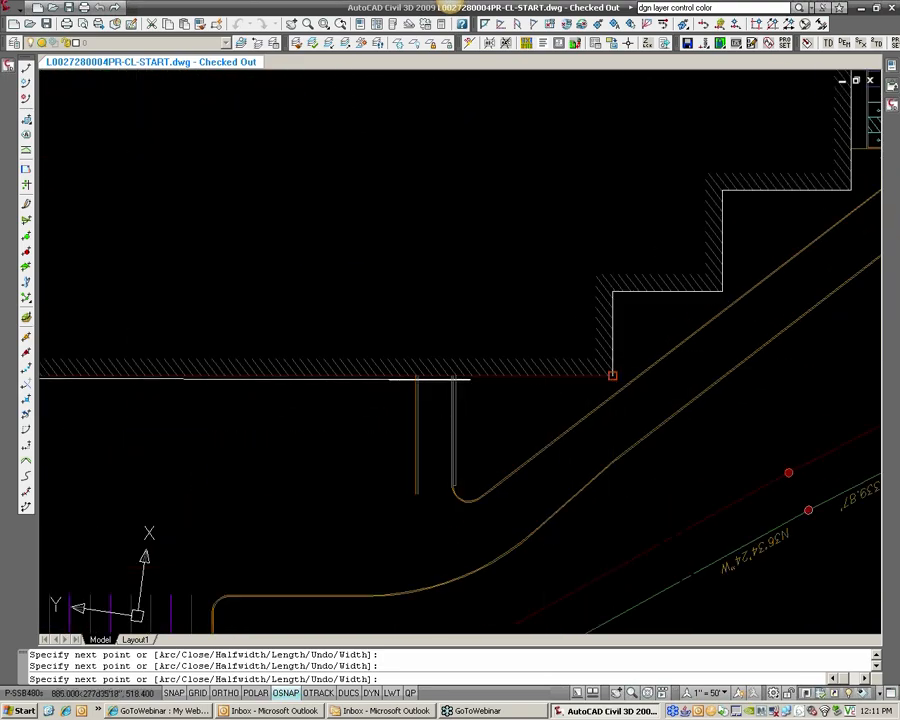
click(612, 375)
key(Return)
Reset the drawing's current ELEVATION value to 0
click(612, 366)
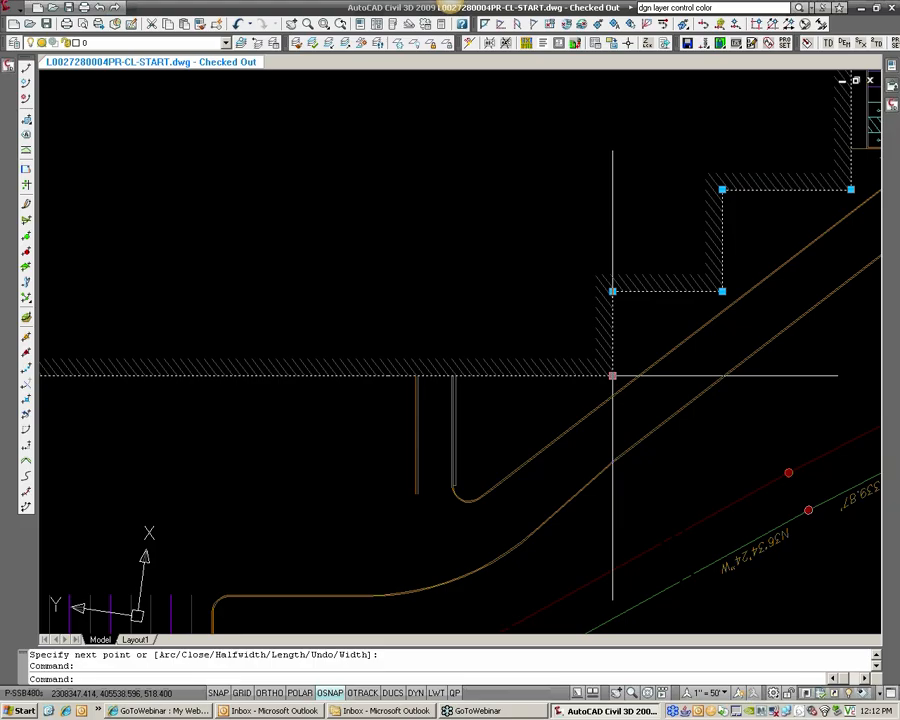
text(ELEV)
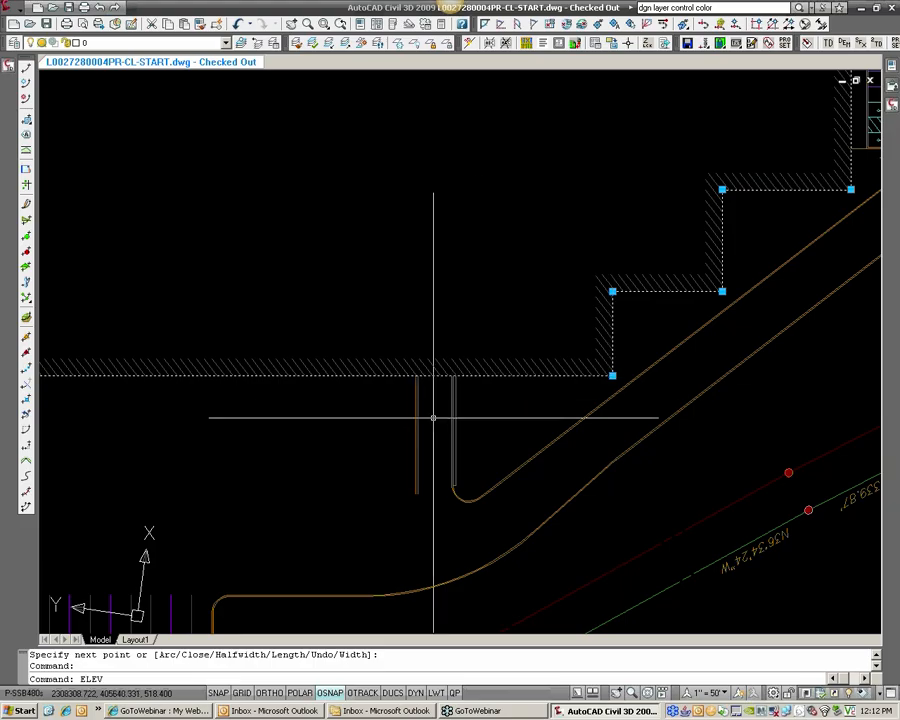
key(Return)
text(0)
key(Return)
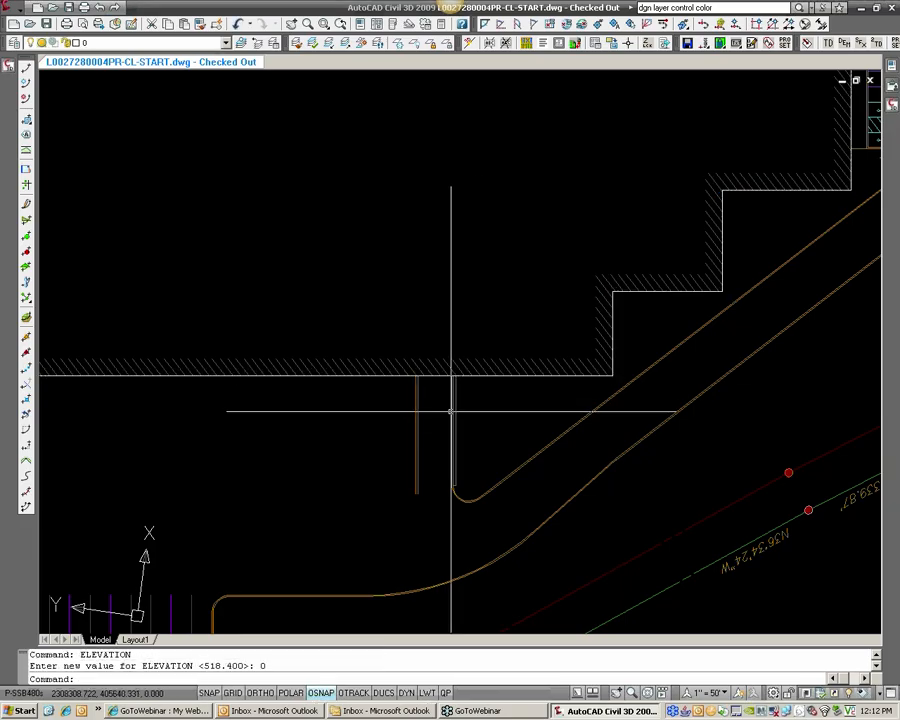
Check the elevation of the building polyline at its starting vertex, leaving the polyline deselected
click(611, 381)
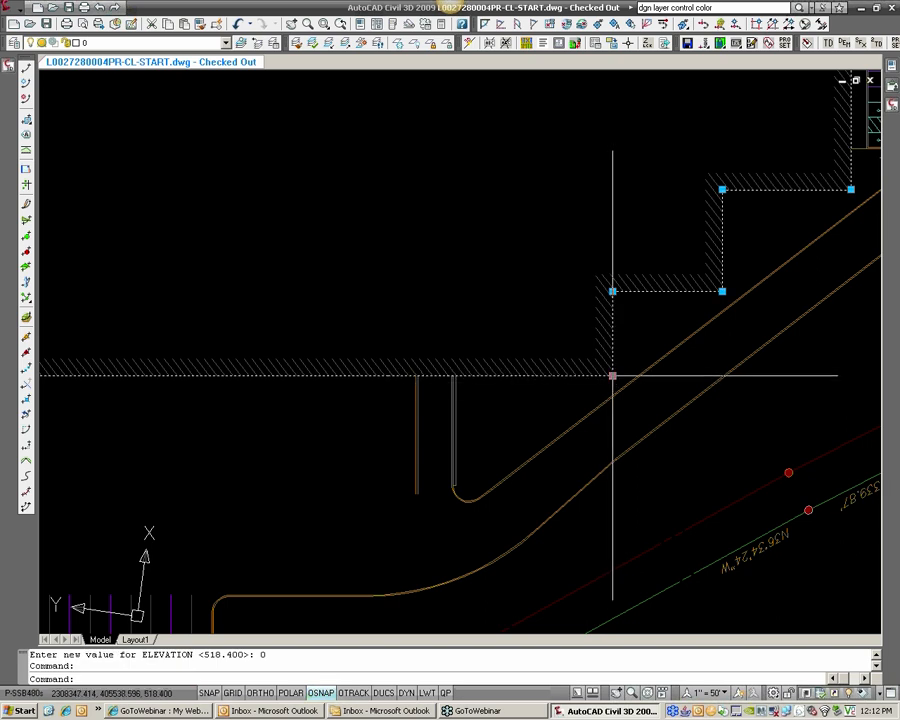
scroll(612, 376, down, 4)
key(Escape)
key(Escape)
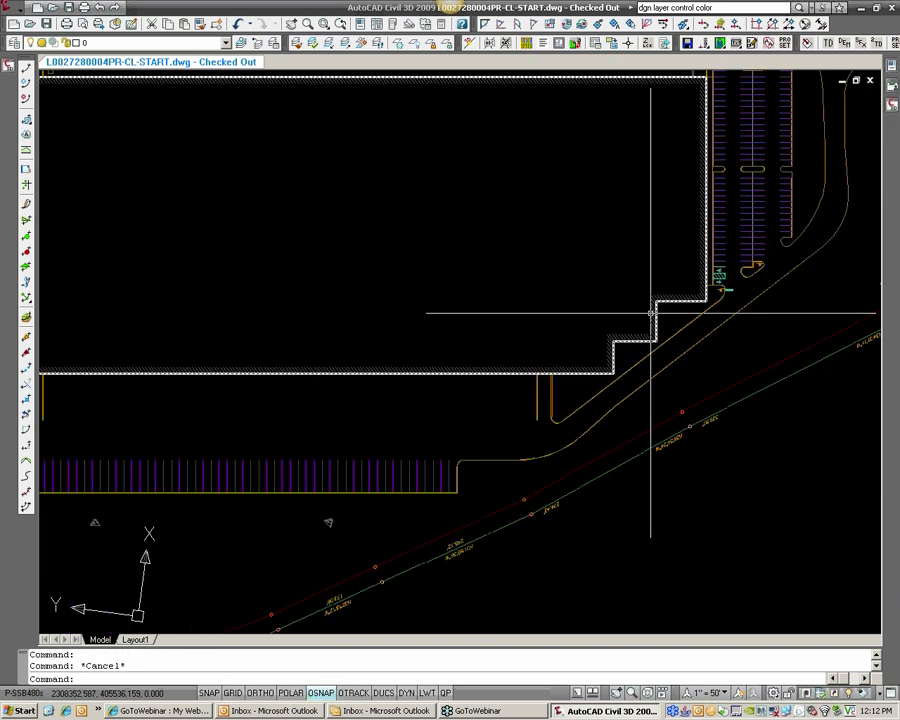
Look up the -C3D_SRF-FEA feature line layers in the layer list with the building polyline selected
middle_drag(698, 170, 506, 321)
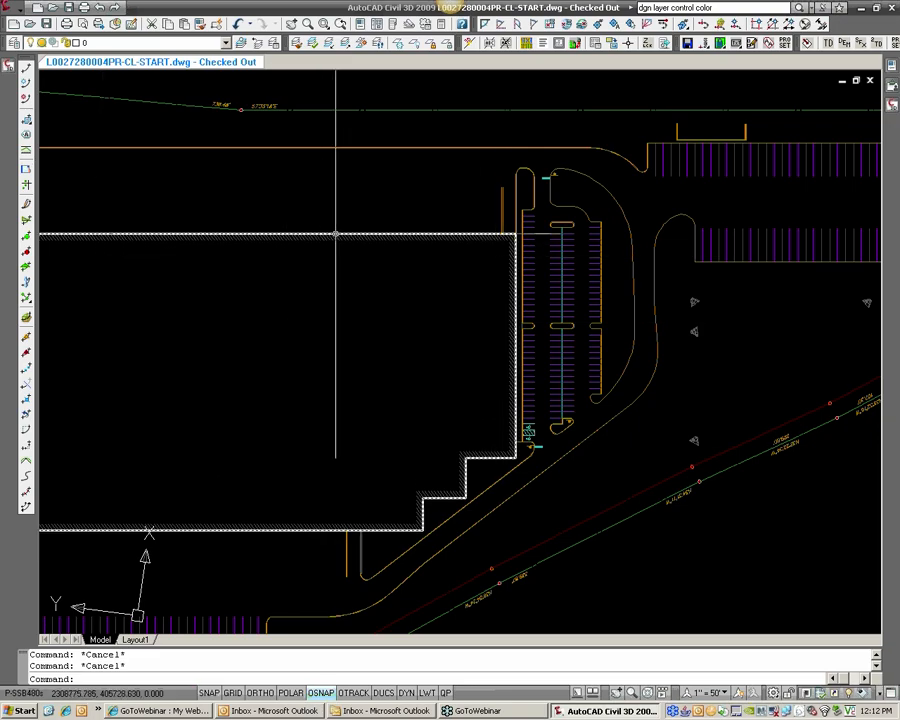
click(365, 257)
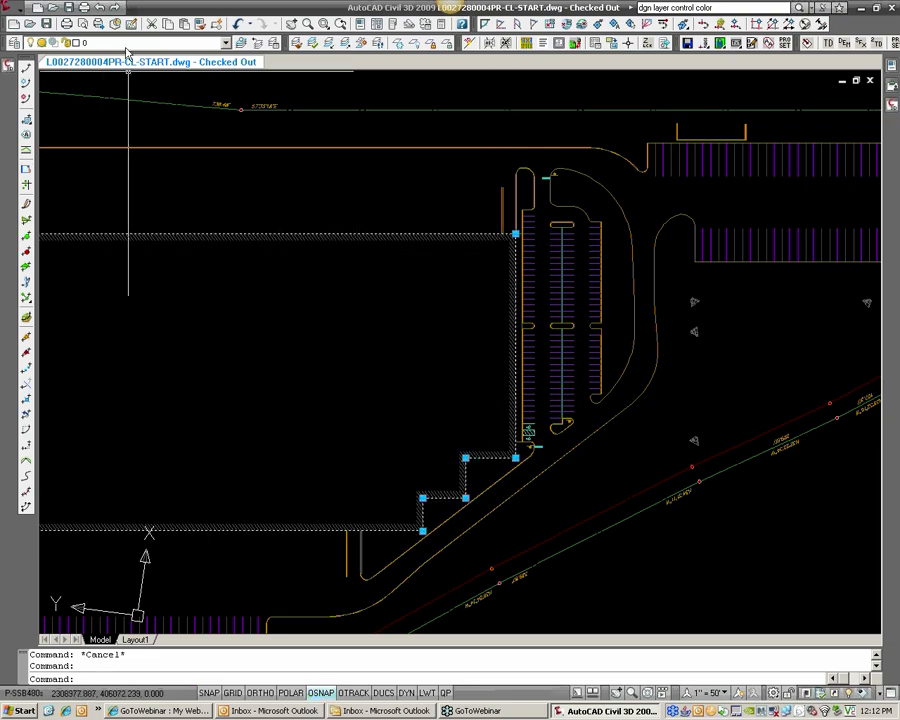
click(92, 43)
scroll(142, 100, up, 5)
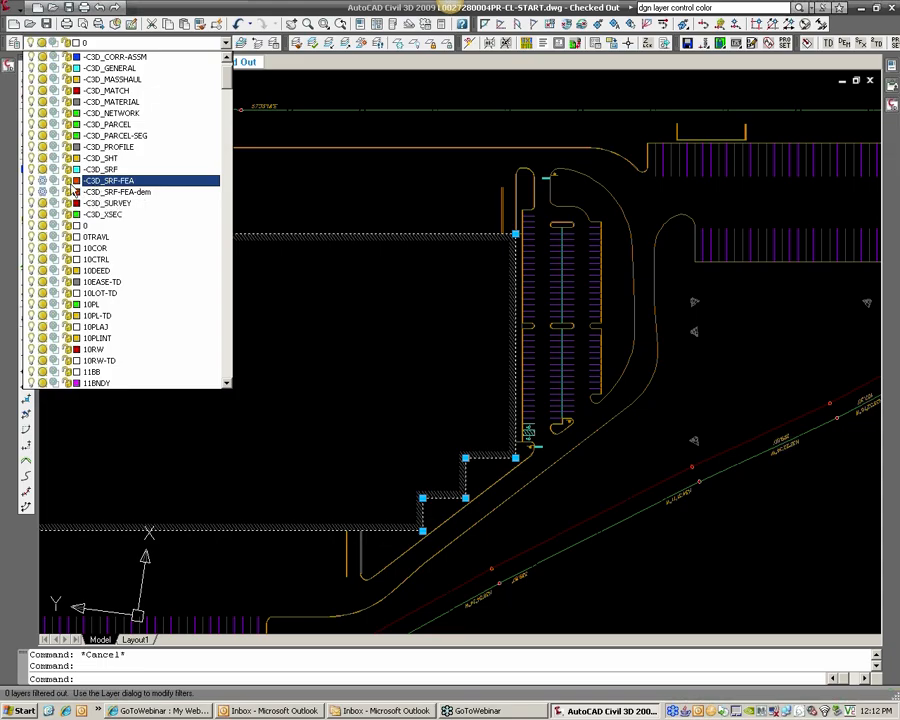
click(100, 234)
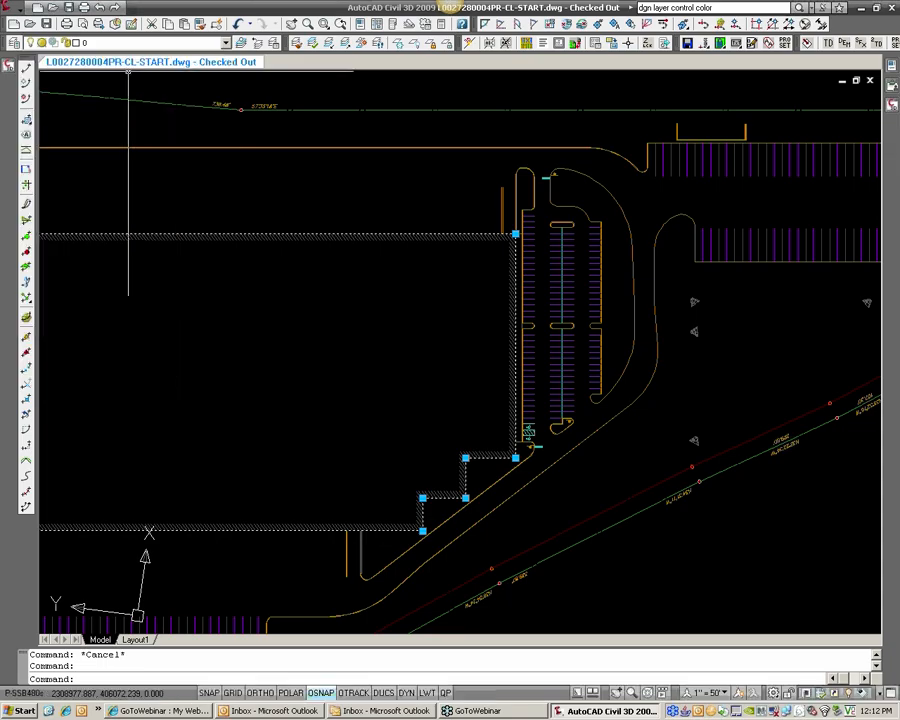
key(Escape)
Select the building polyline, float the Feature Lines toolbar over the drawing and show the available CIVIL toolbars
scroll(408, 291, down, 4)
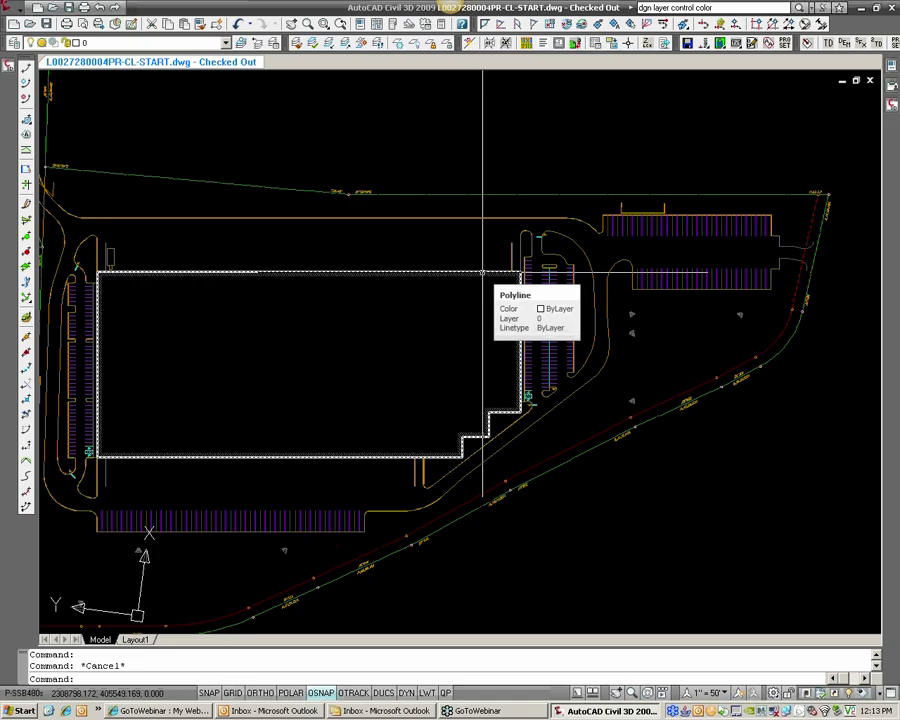
click(518, 300)
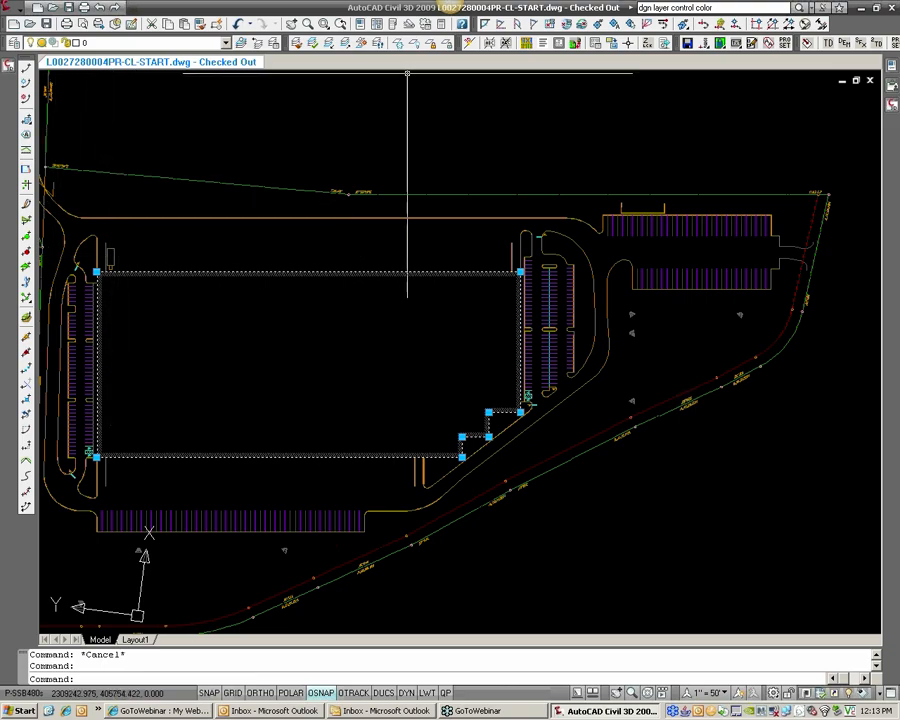
mouse_move(28, 62)
mouse_down()
mouse_move(84, 87)
mouse_move(406, 142)
mouse_up()
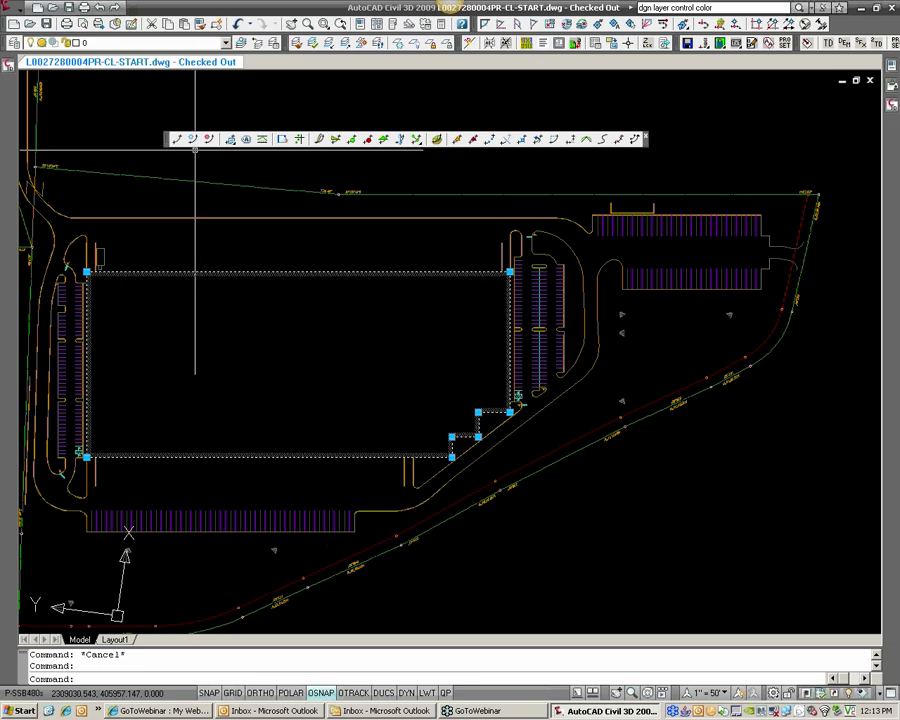
right_click(850, 32)
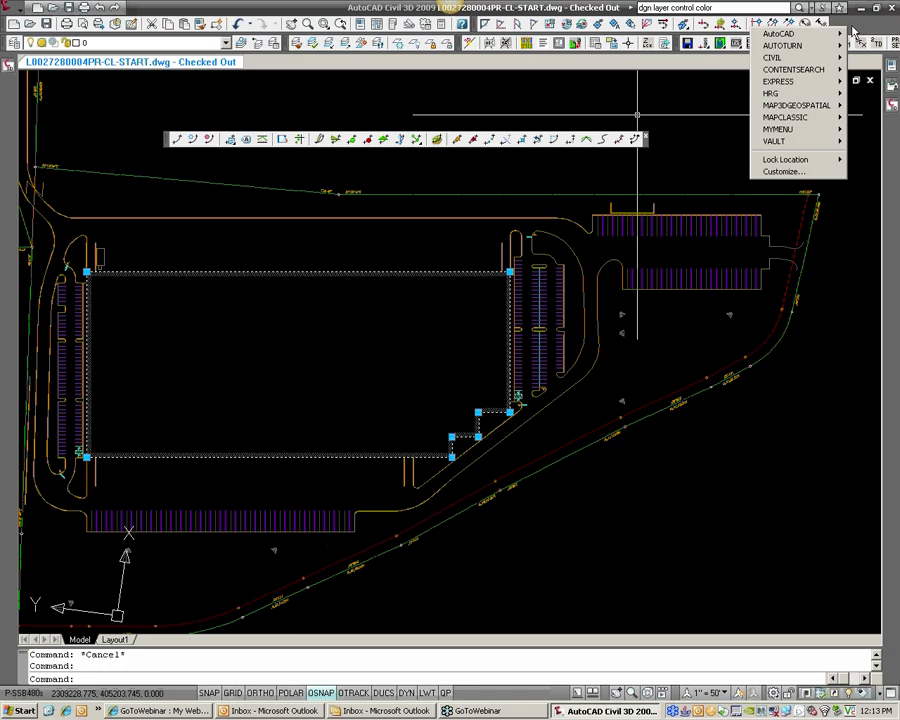
mouse_move(775, 57)
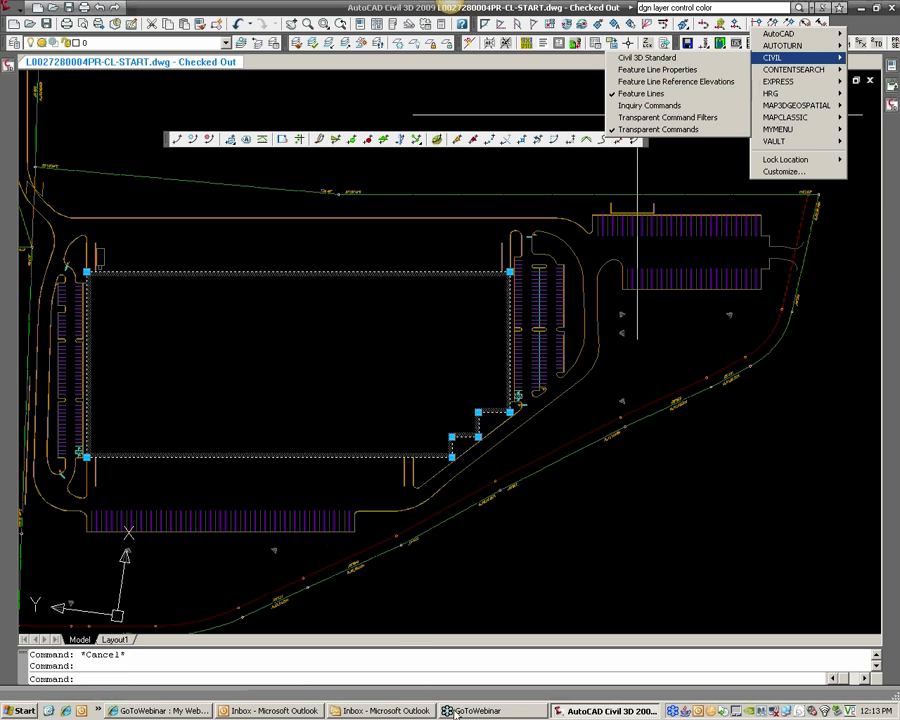
Switch to Windows Explorer and view Featureline Toolbar.bmp from R:\AutoCAD\CAD Training\HRG Civil 3D University\07. Commercial Grading
key(super+e)
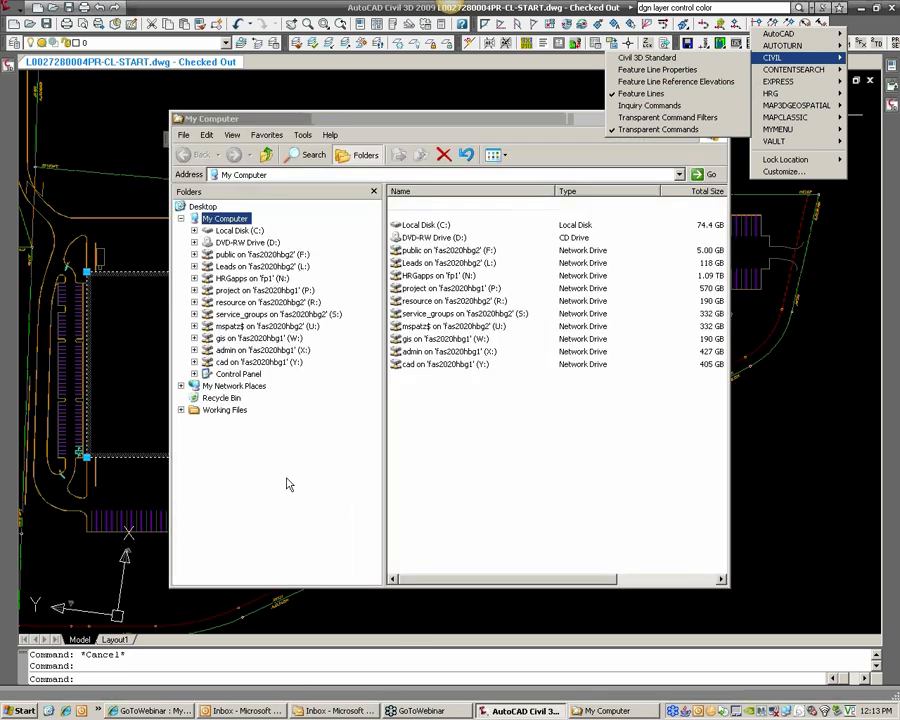
click(300, 302)
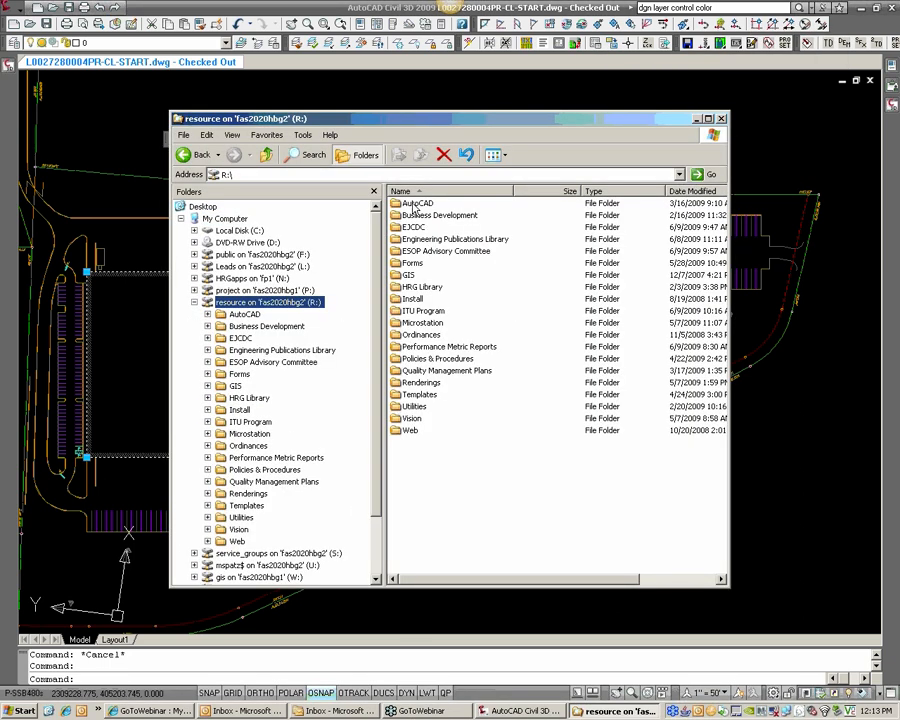
double_click(415, 204)
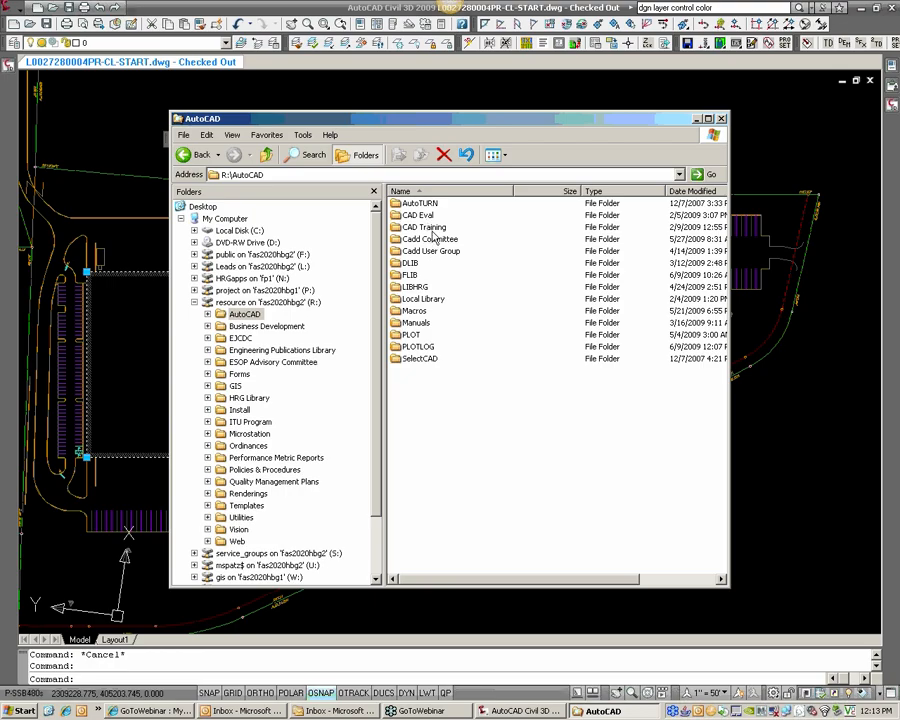
double_click(432, 229)
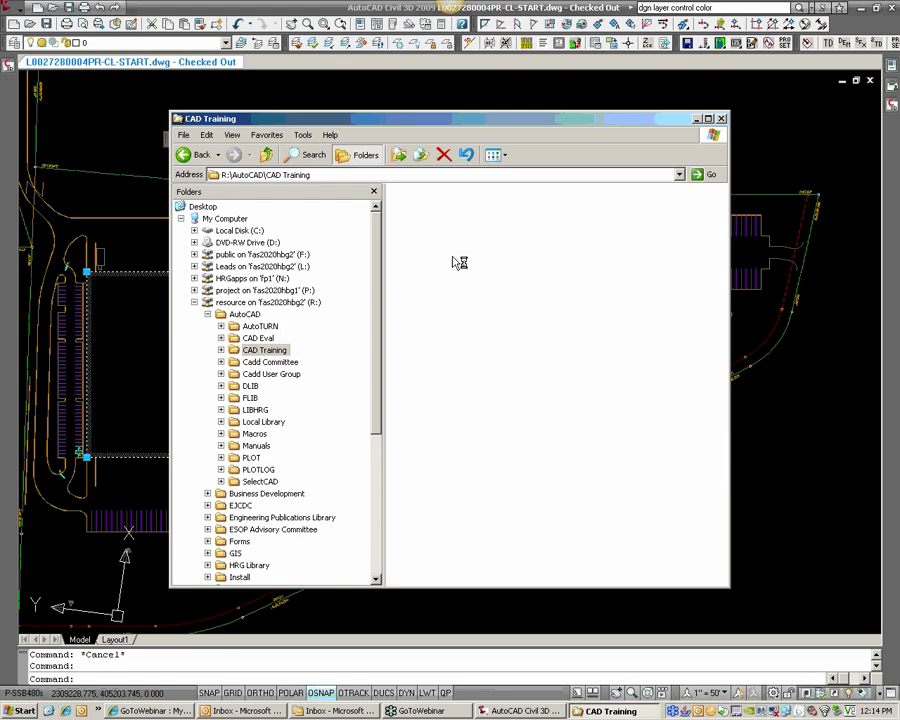
double_click(460, 262)
double_click(478, 277)
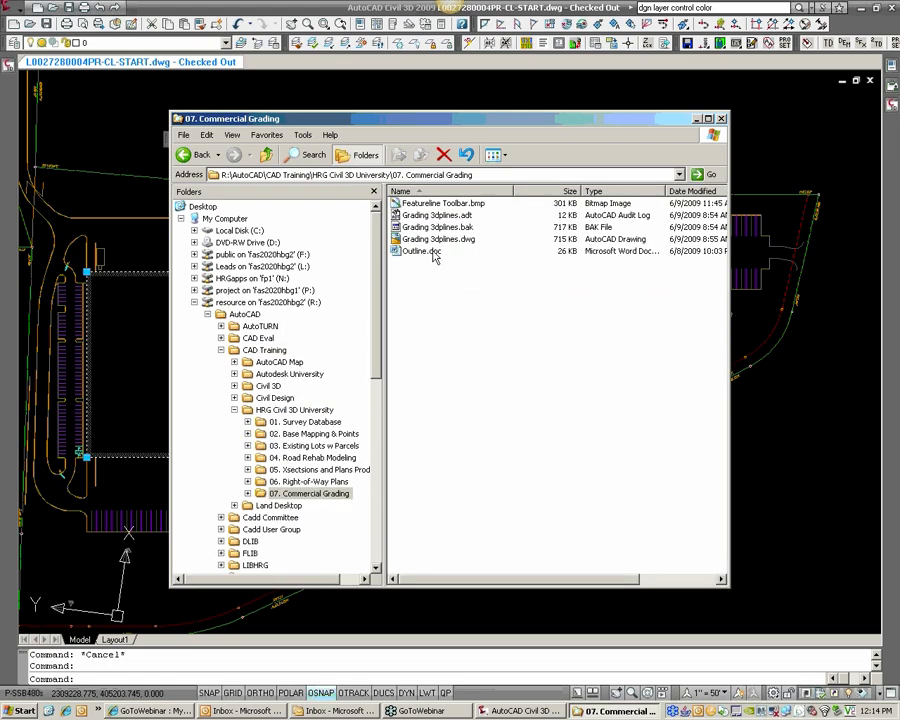
double_click(430, 205)
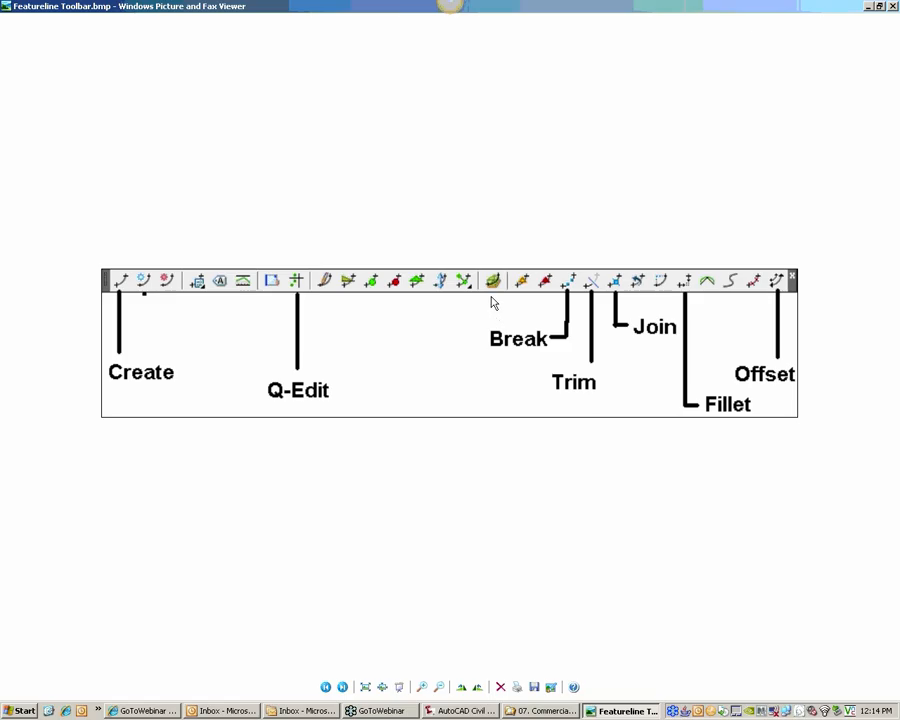
Compare the labelled toolbar image with the floating Feature Lines toolbar in AutoCAD Civil 3D, and dock the toolbar beside the drawing again
click(468, 711)
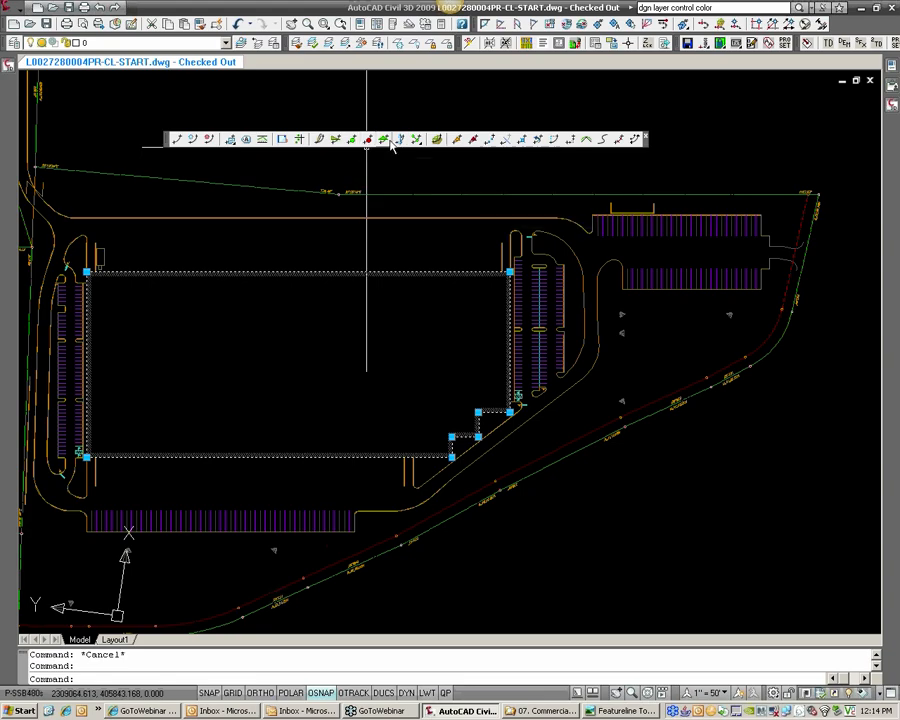
click(622, 711)
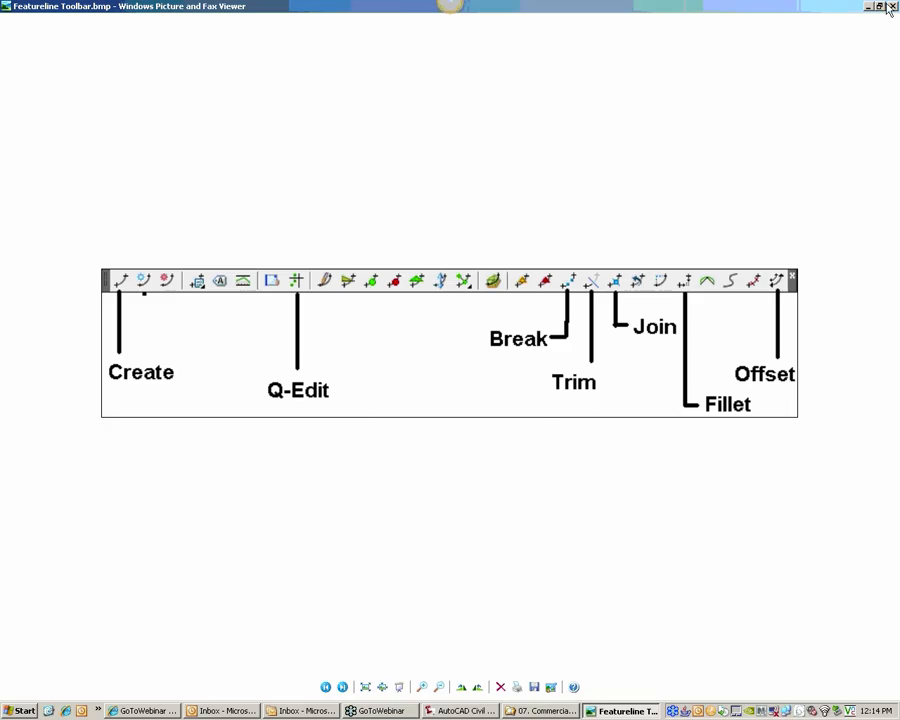
scroll(719, 208, down, 2)
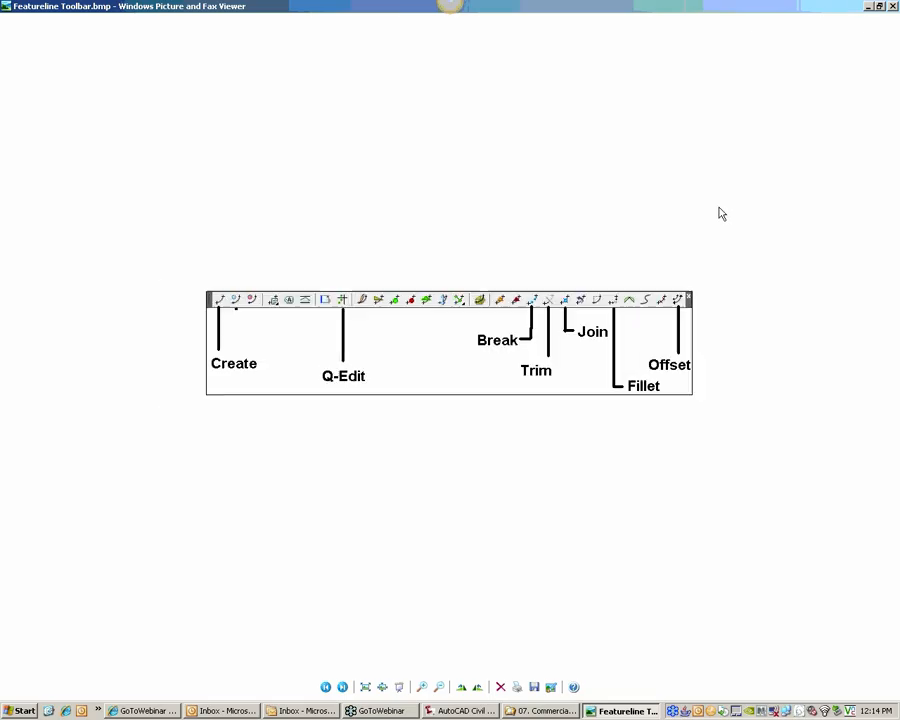
click(880, 6)
mouse_move(779, 623)
mouse_down()
mouse_move(685, 187)
mouse_move(590, 143)
mouse_up()
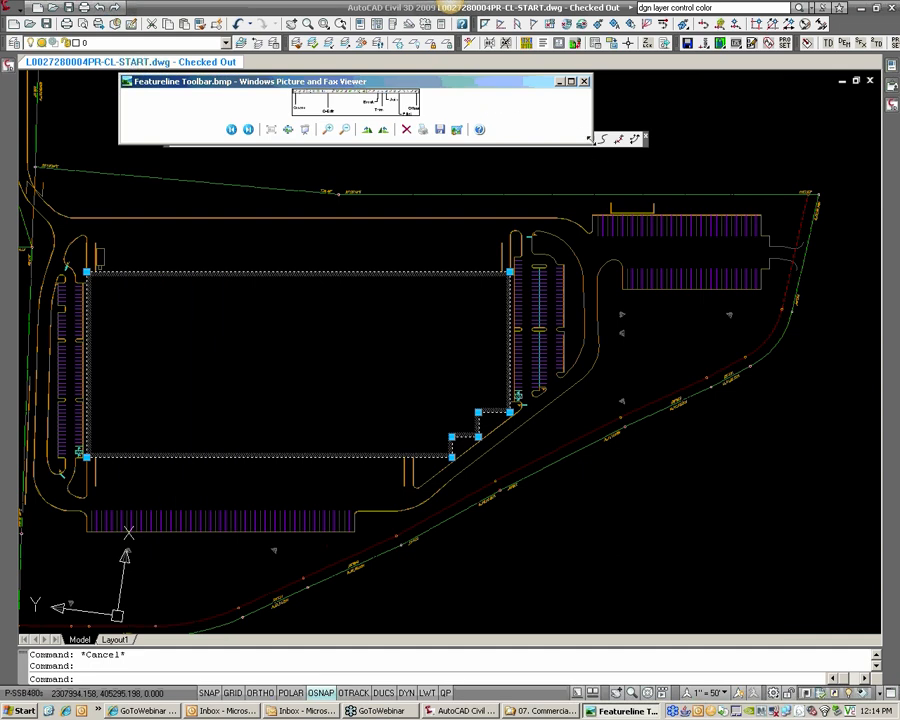
drag(590, 143, 713, 260)
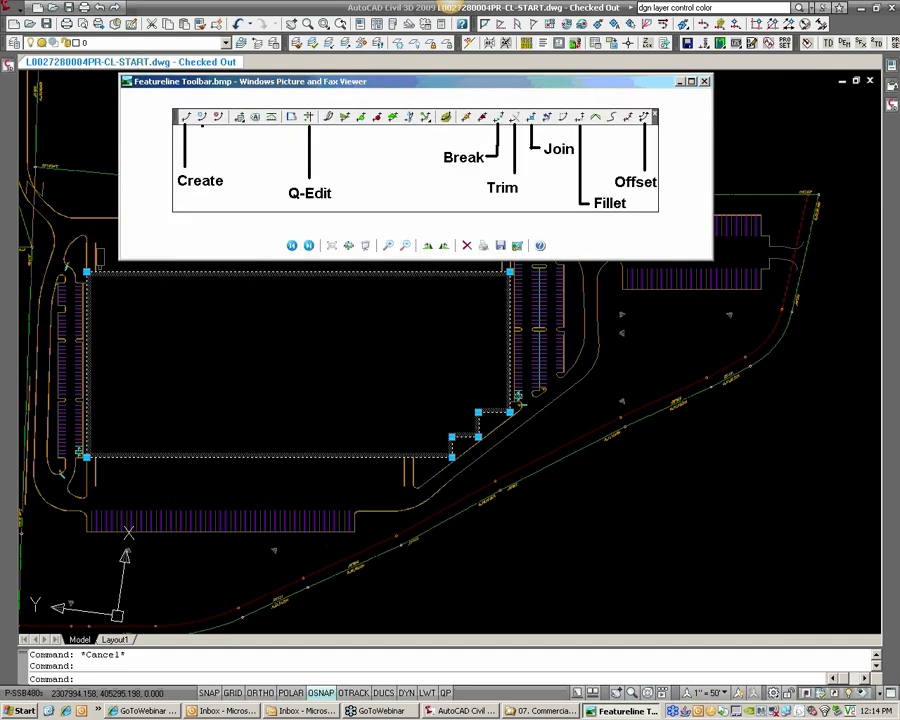
key(alt+F4)
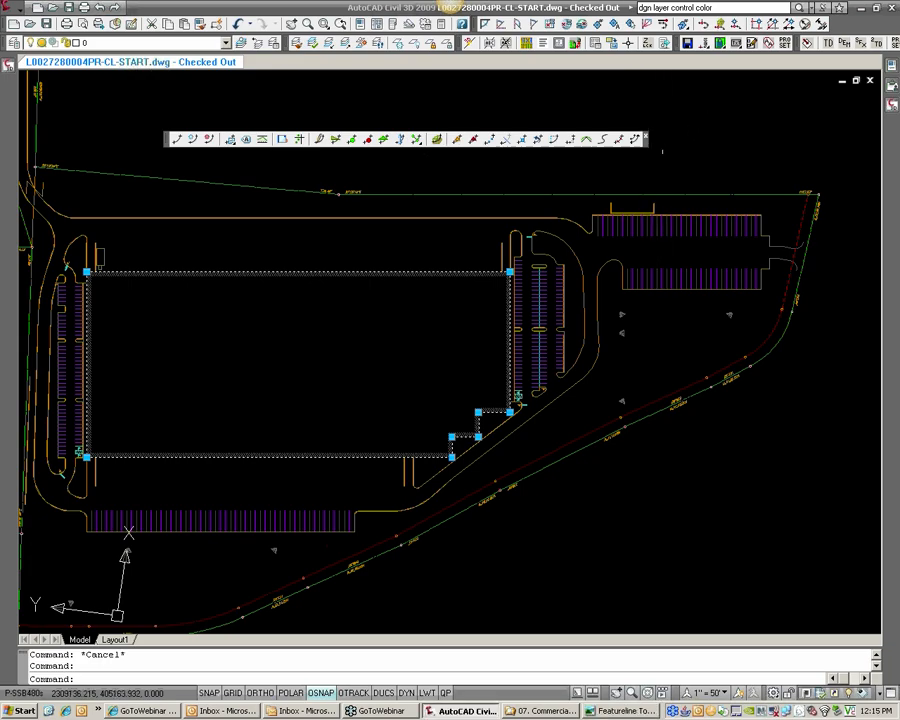
mouse_move(170, 146)
mouse_down()
mouse_move(48, 100)
mouse_move(24, 104)
mouse_up()
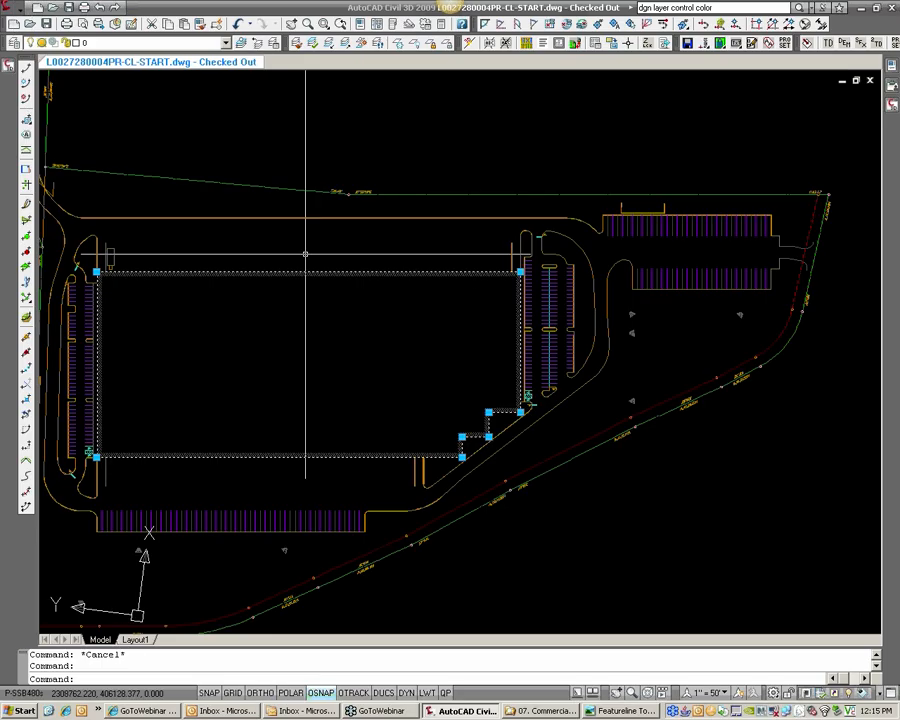
Deselect the building polyline and thaw the -C3D_SRF-FEA and -C3D_SRF-FEA-dem layers
key(Escape)
click(184, 43)
scroll(180, 100, up, 6)
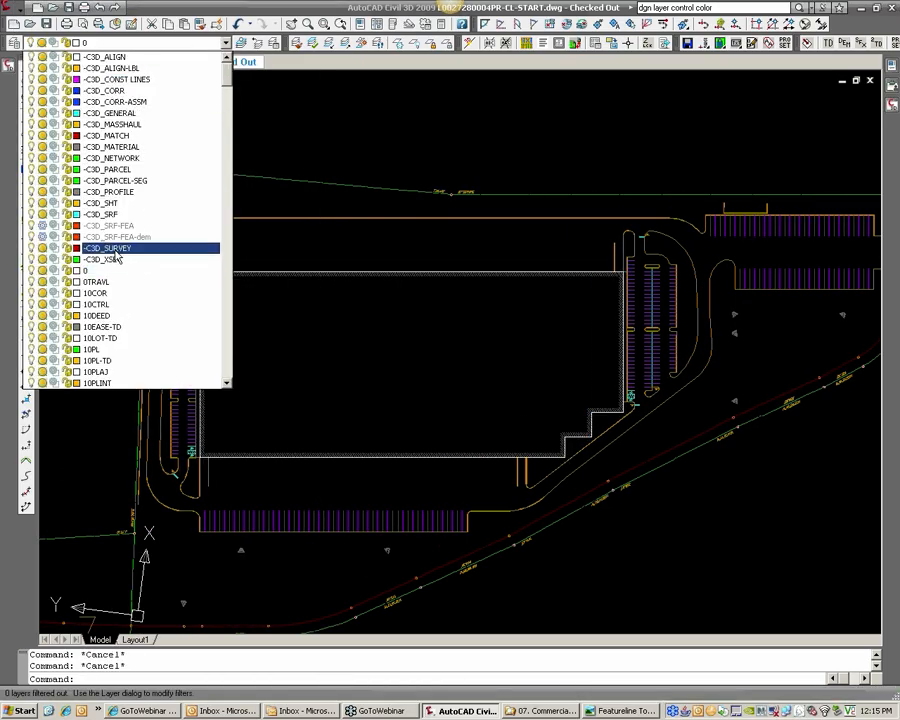
click(44, 226)
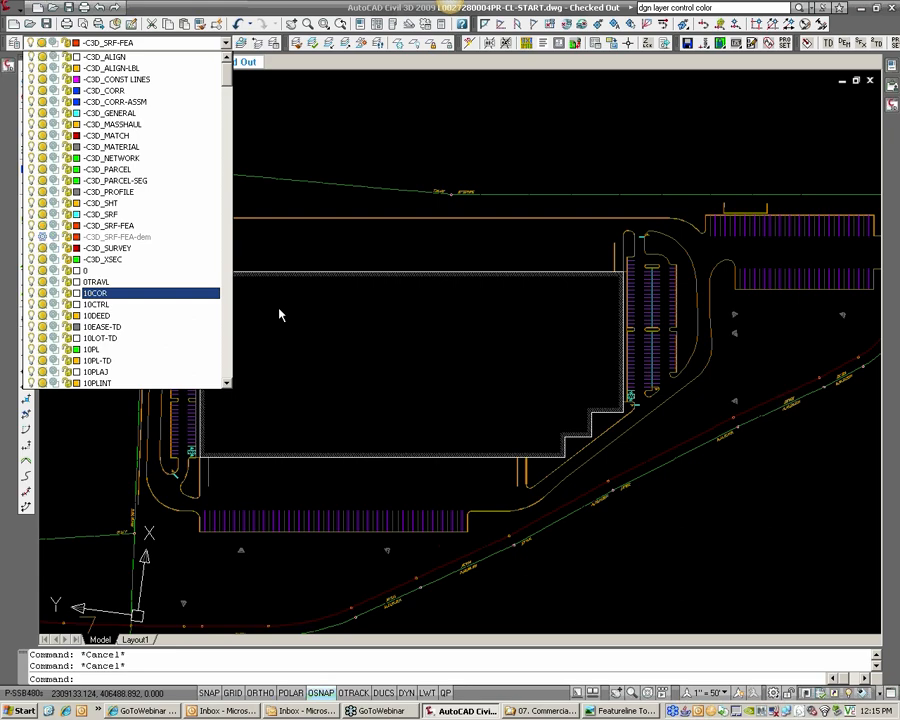
click(258, 305)
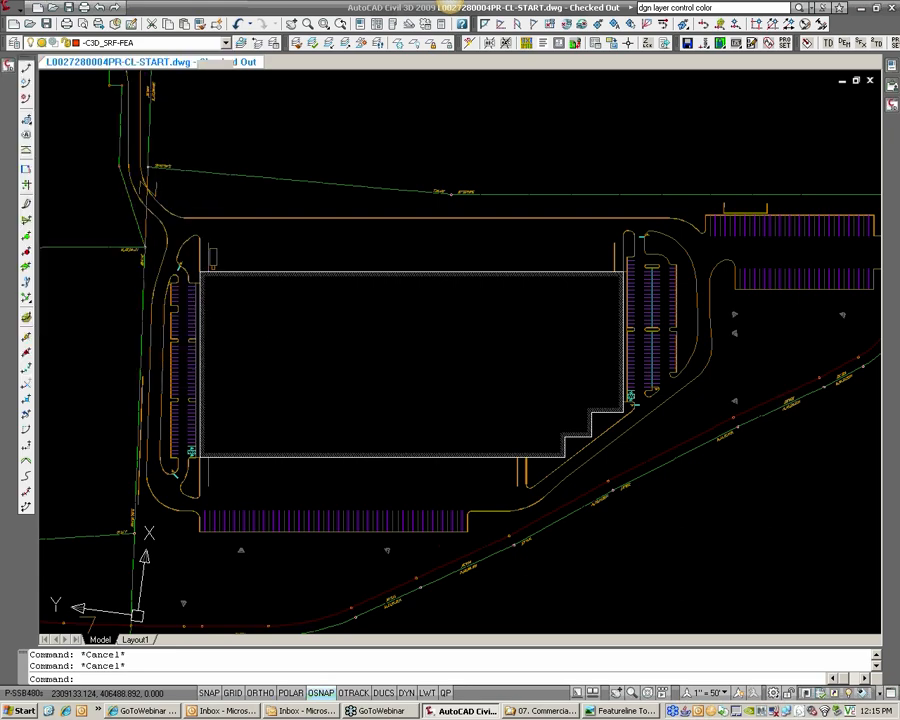
Move the building outline polyline to the -C3D_SRF-FEA layer and clear the selection
click(235, 275)
click(182, 44)
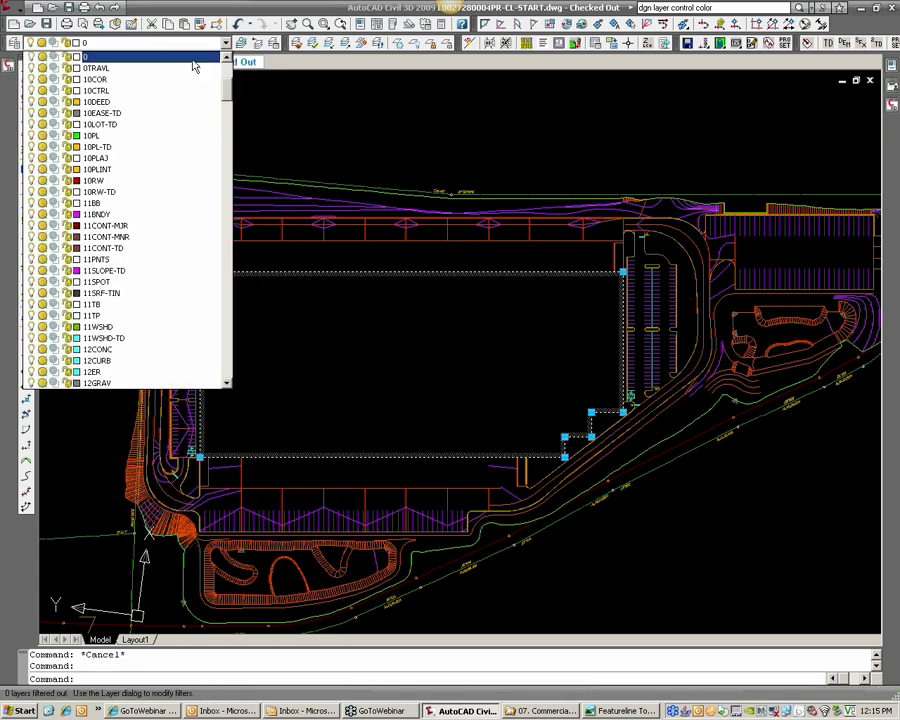
scroll(212, 105, up, 5)
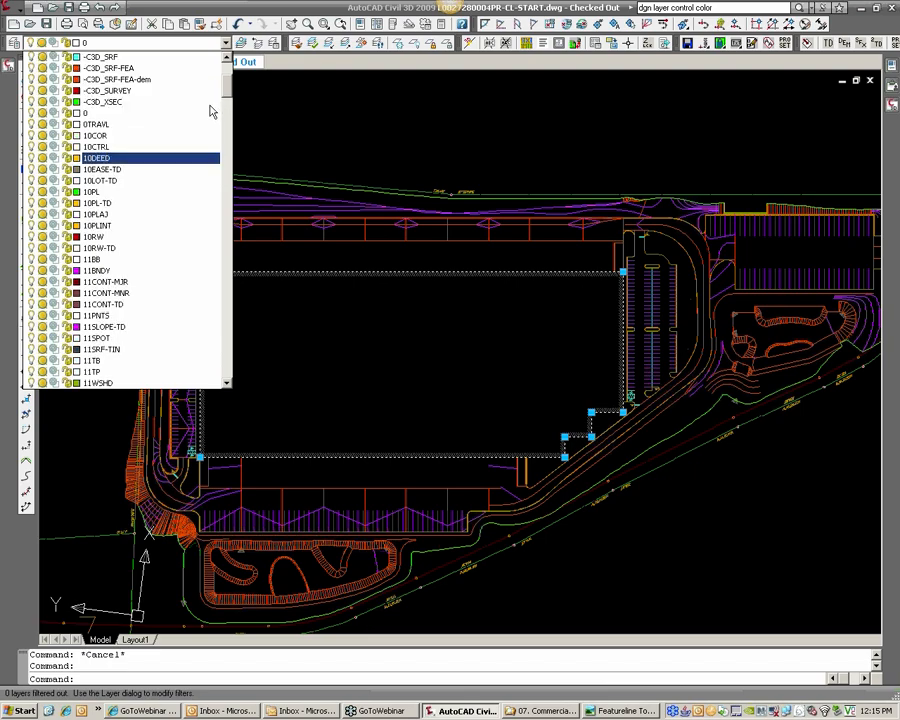
click(182, 190)
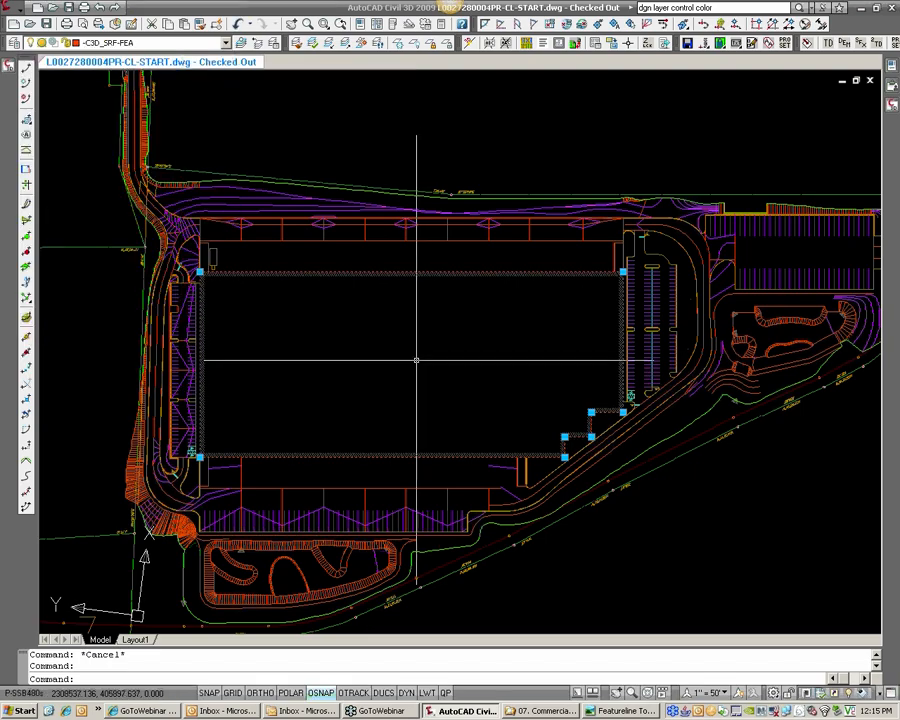
key(Escape)
Send the external reference of the site plan behind the feature lines in the display order
middle_drag(632, 297, 452, 327)
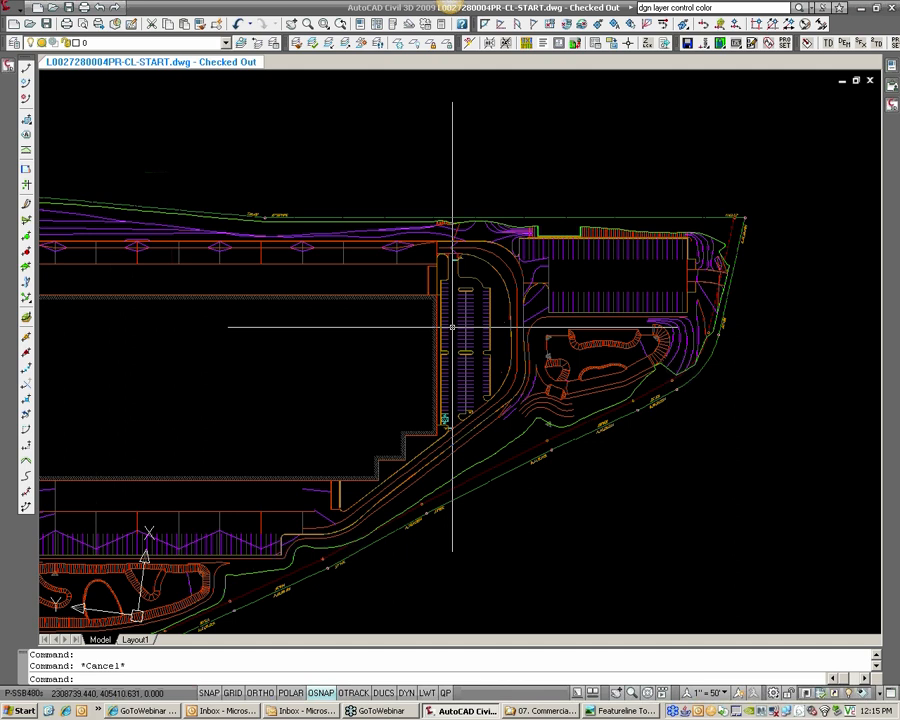
scroll(530, 310, up, 4)
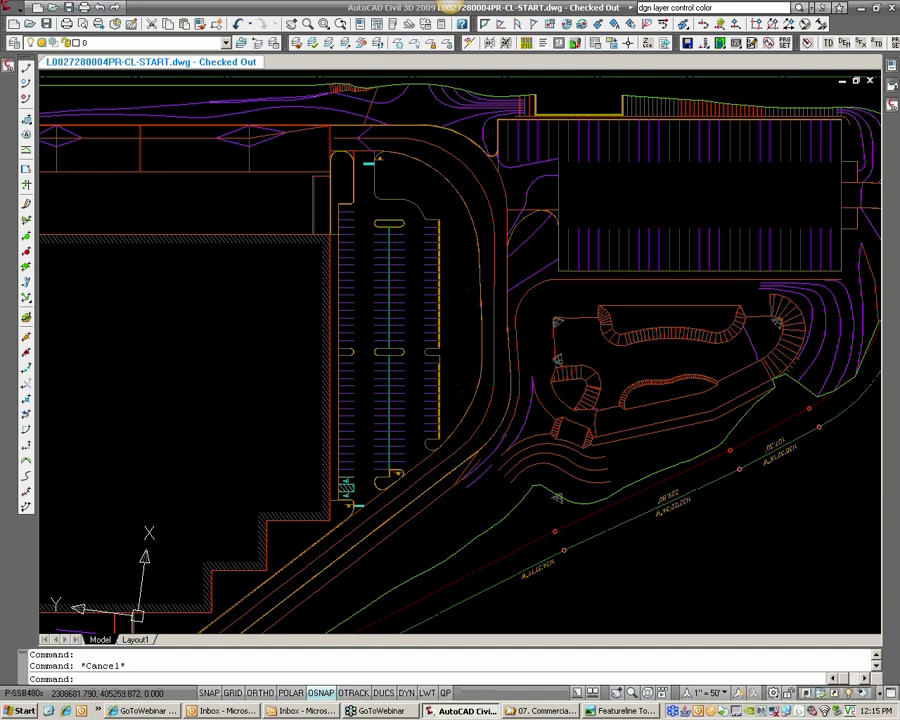
click(481, 360)
key(Escape)
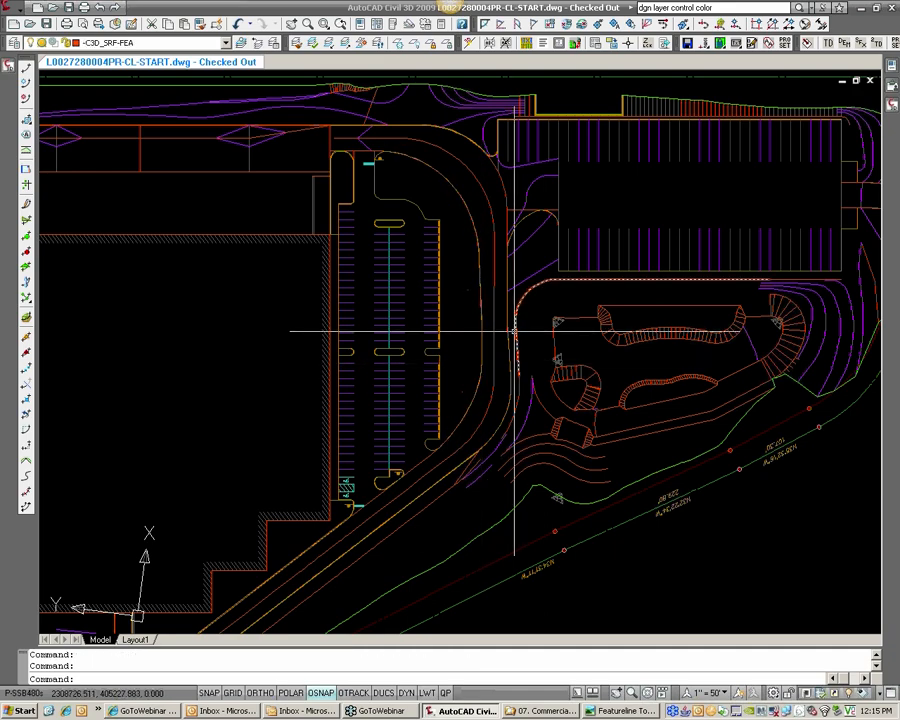
click(567, 257)
right_click(568, 256)
mouse_move(640, 344)
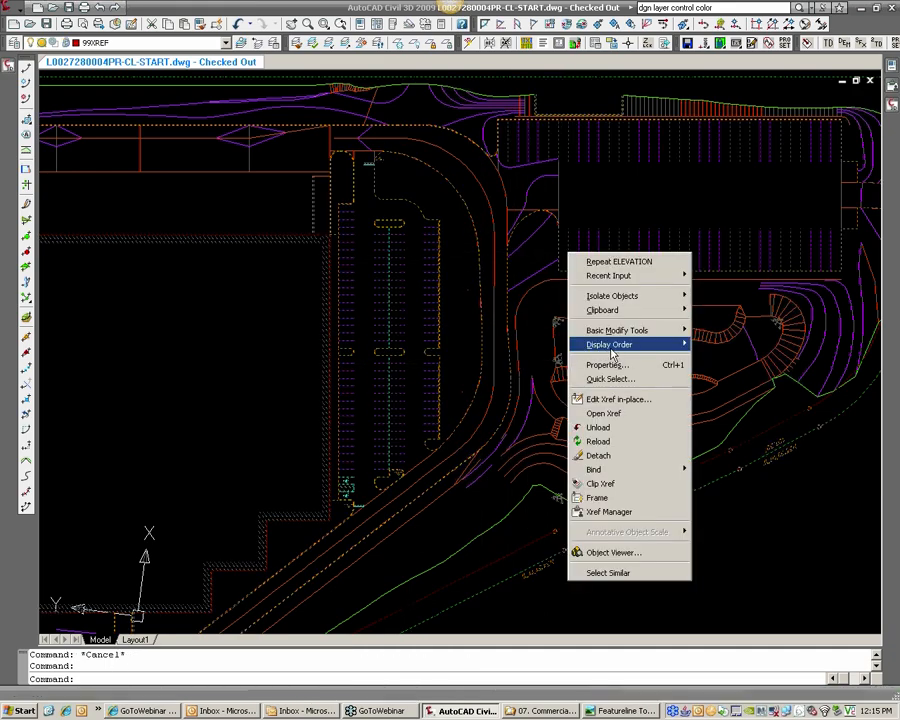
click(728, 359)
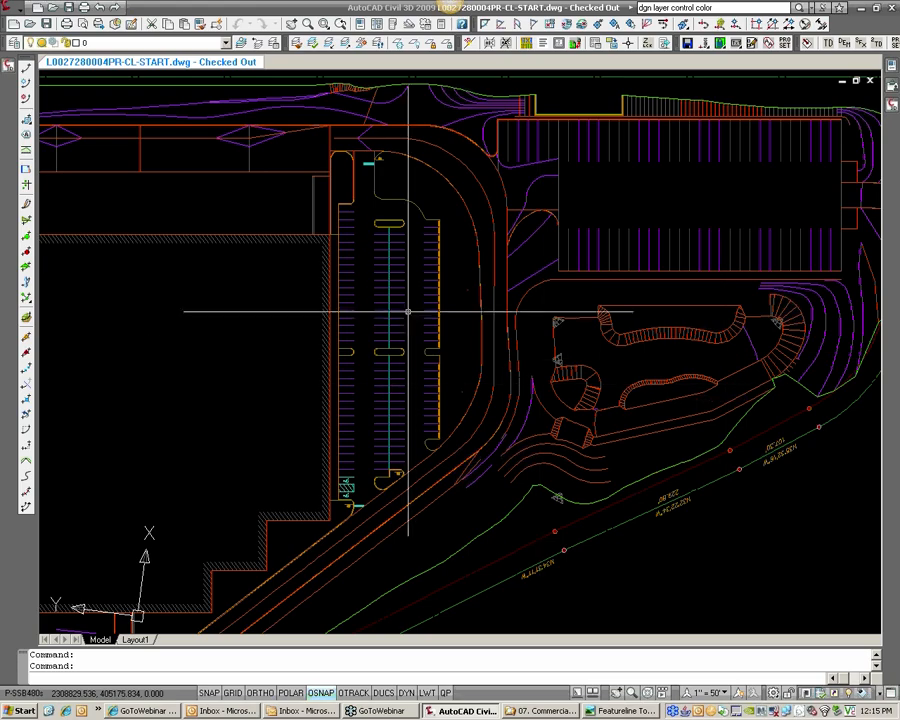
text(XREF)
key(Return)
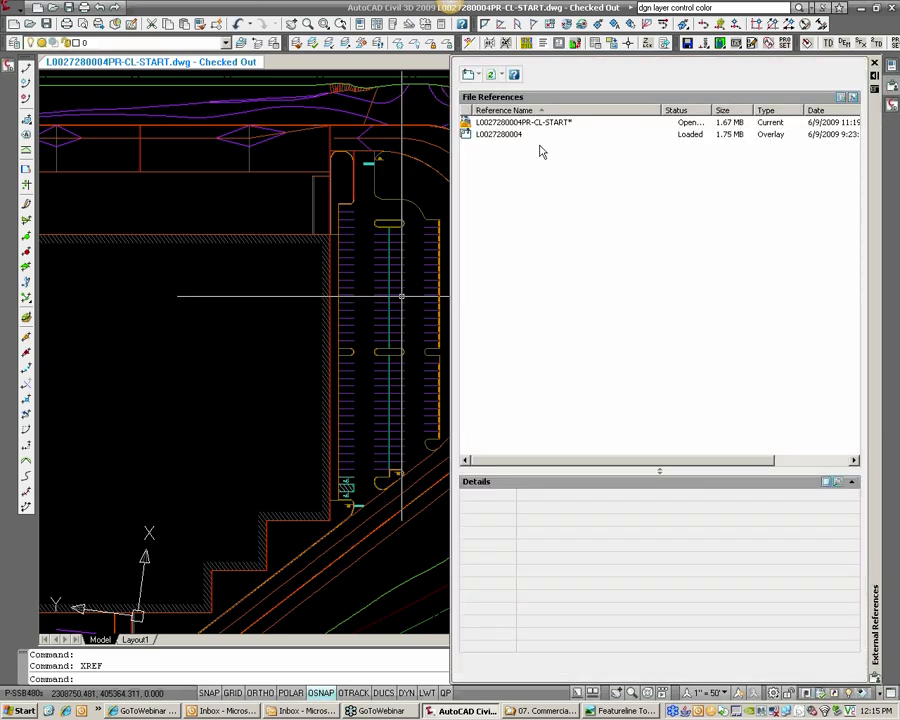
click(512, 136)
right_click(514, 137)
click(535, 172)
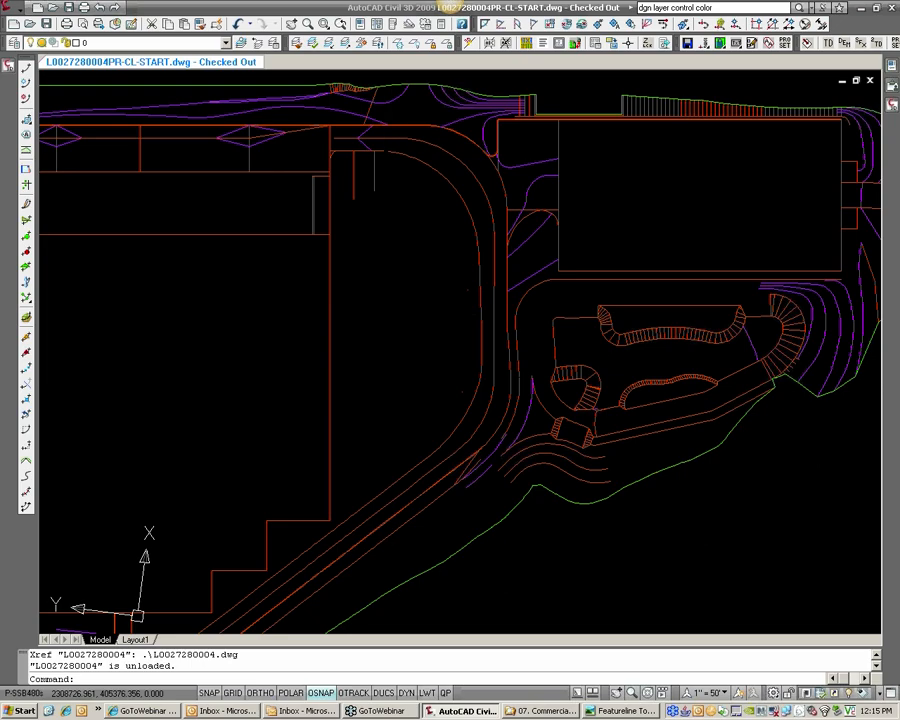
middle_drag(488, 276, 404, 279)
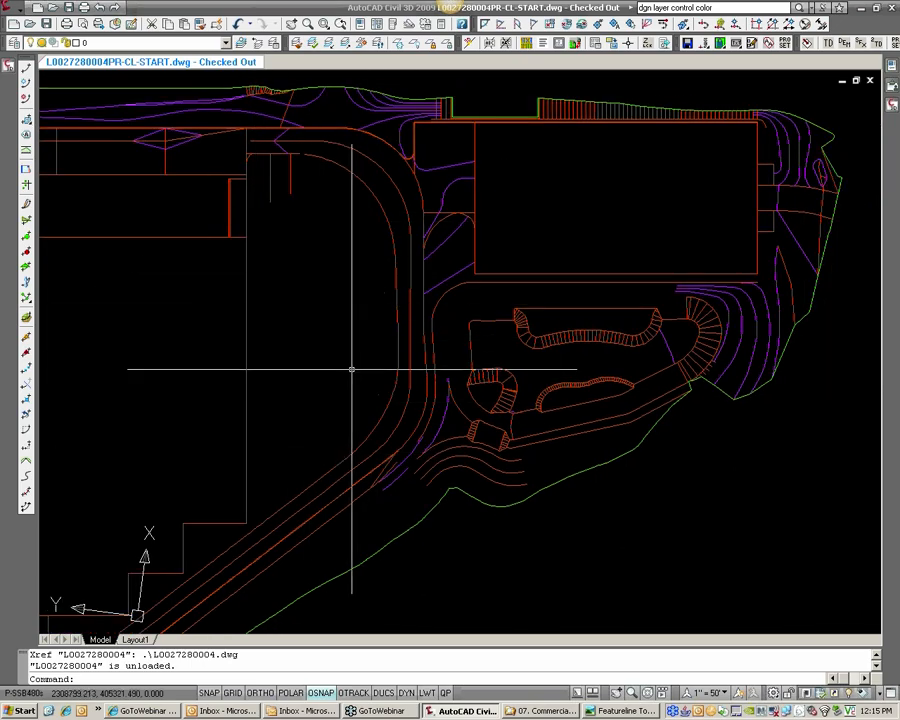
mouse_move(890, 67)
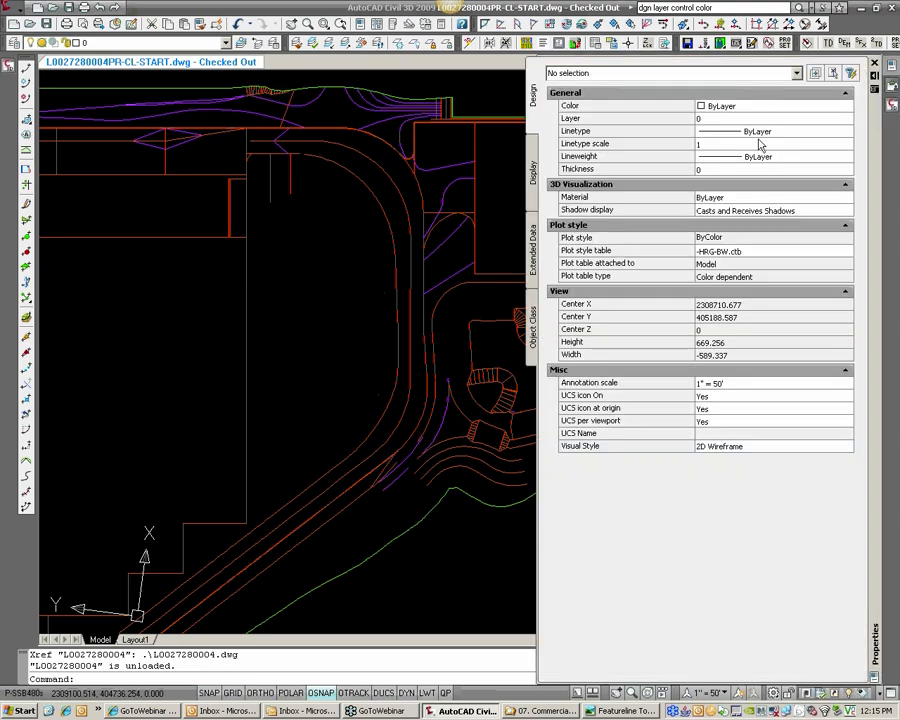
mouse_move(893, 107)
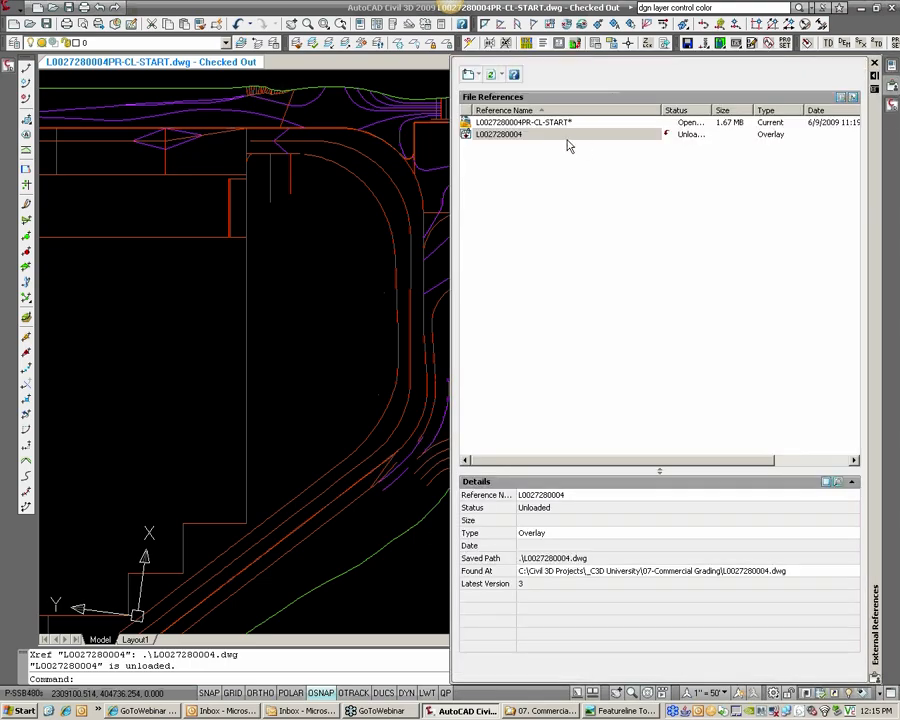
right_click(566, 134)
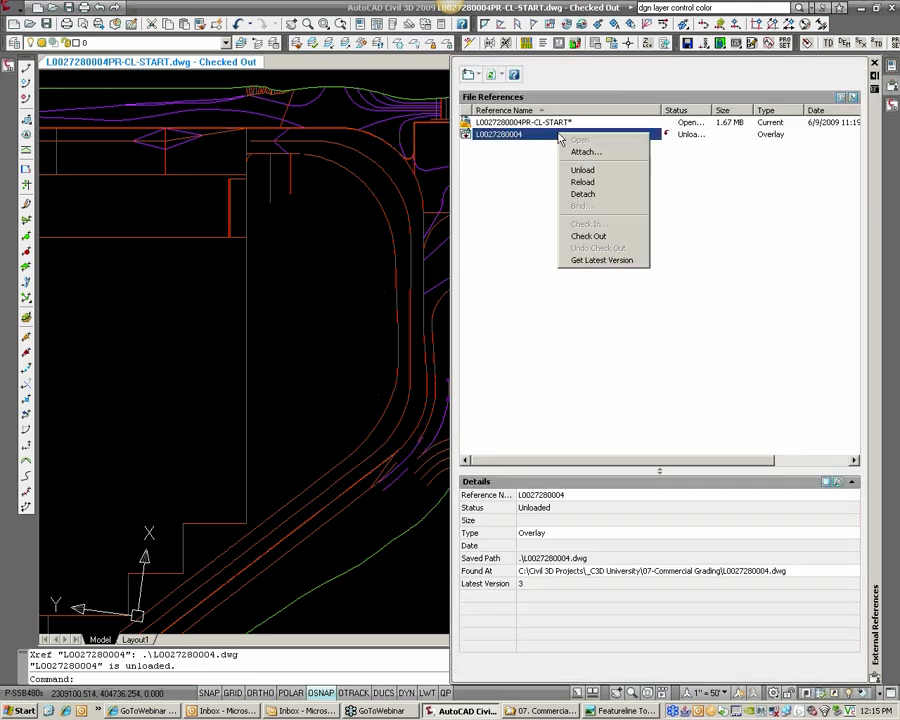
click(584, 182)
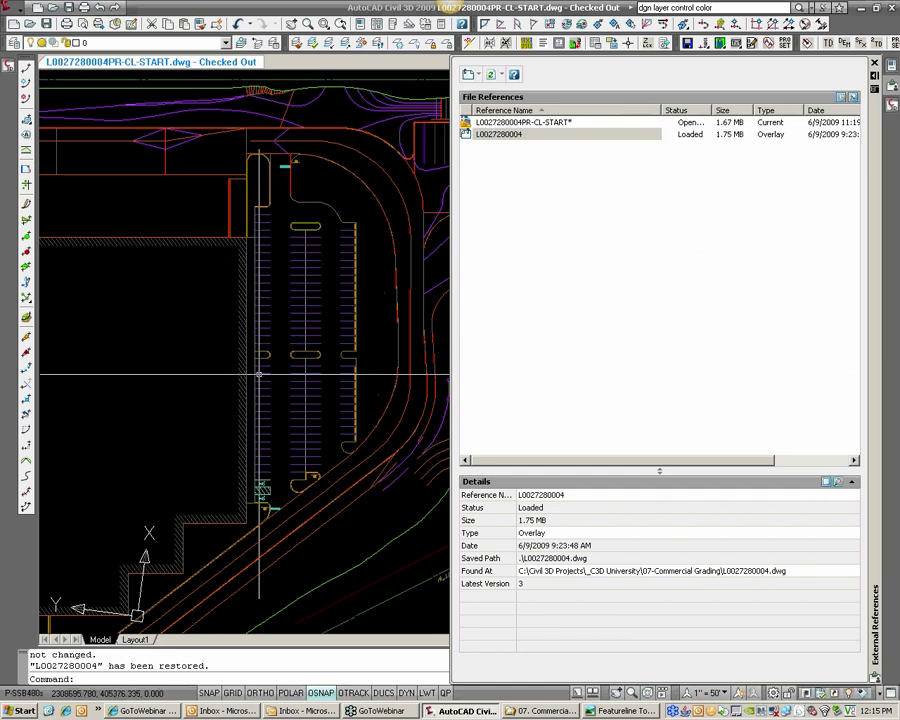
Examine the existing feature lines around the parking islands, the ponds, the parking lot below the building and the slope grading along the drive
scroll(269, 338, up, 3)
middle_drag(237, 95, 241, 271)
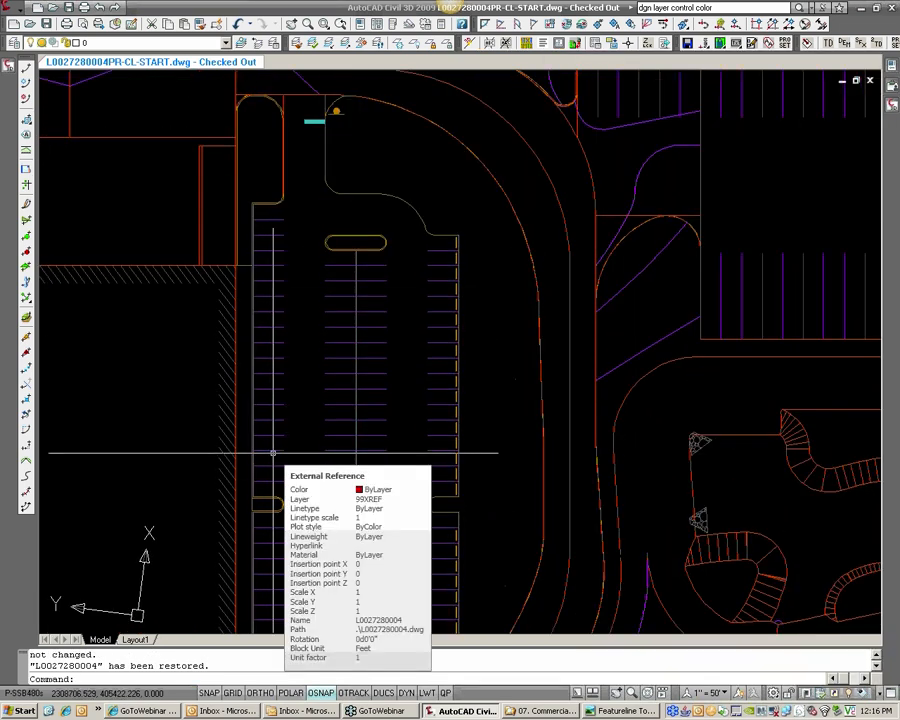
scroll(273, 453, down, 3)
mouse_move(262, 462)
middle_down()
mouse_move(524, 288)
mouse_move(431, 346)
middle_up()
scroll(250, 416, up, 5)
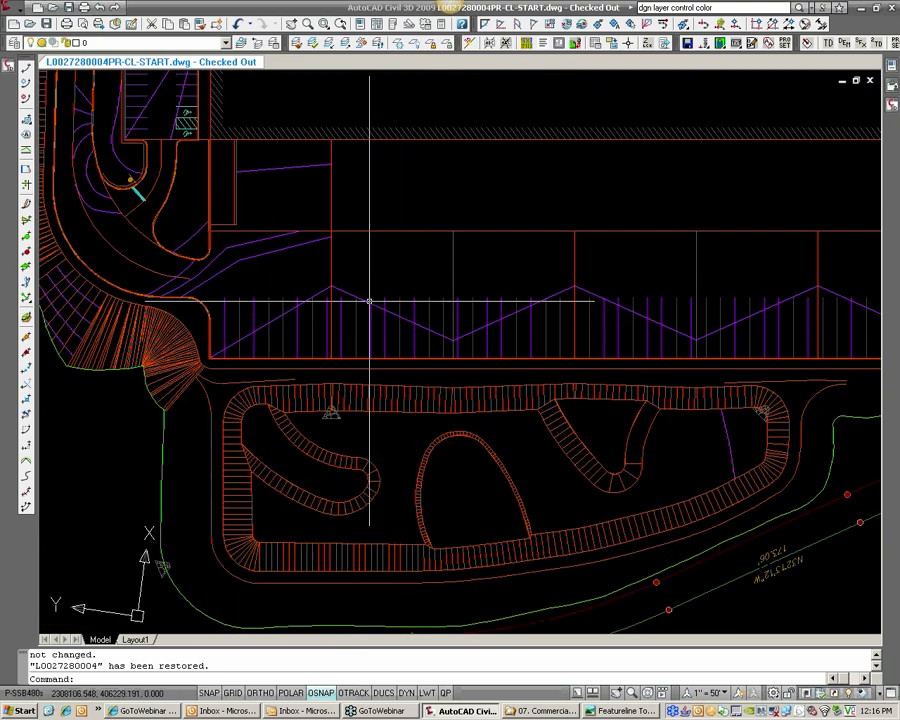
middle_drag(618, 269, 466, 317)
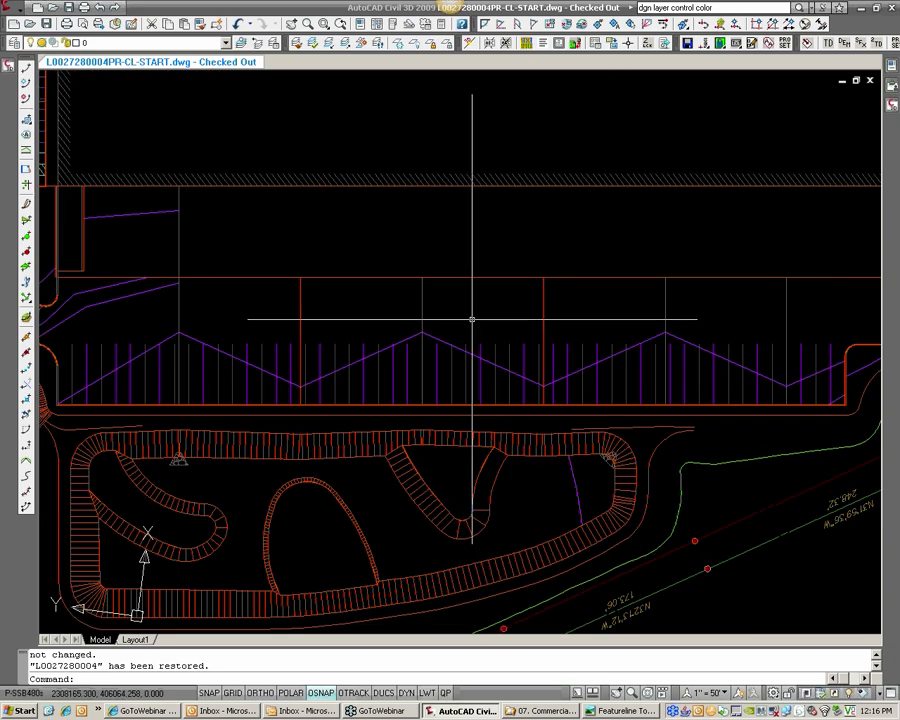
middle_drag(641, 317, 263, 354)
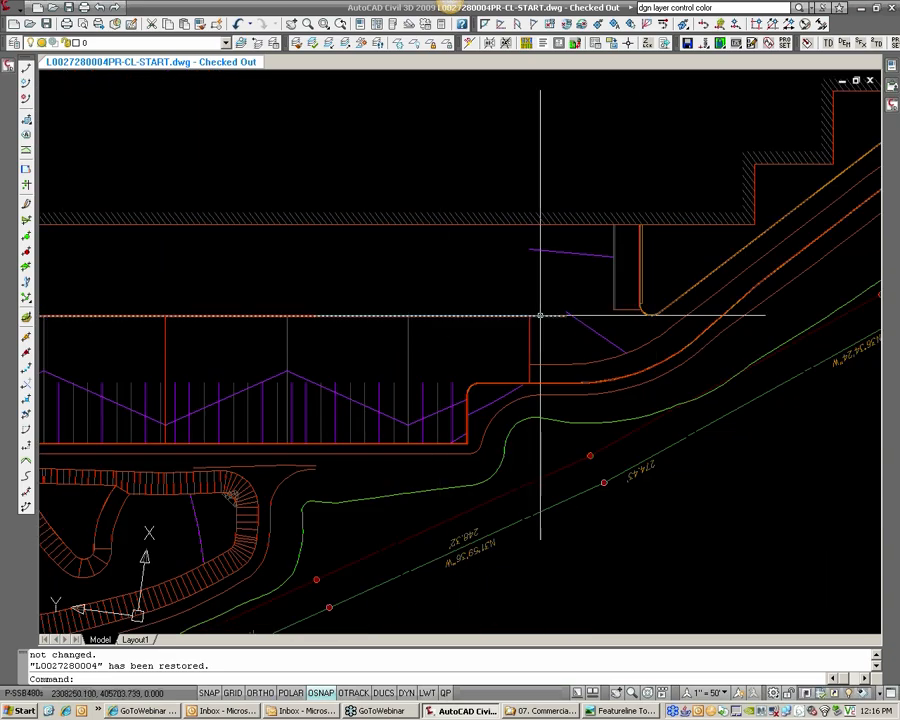
middle_drag(285, 328, 844, 330)
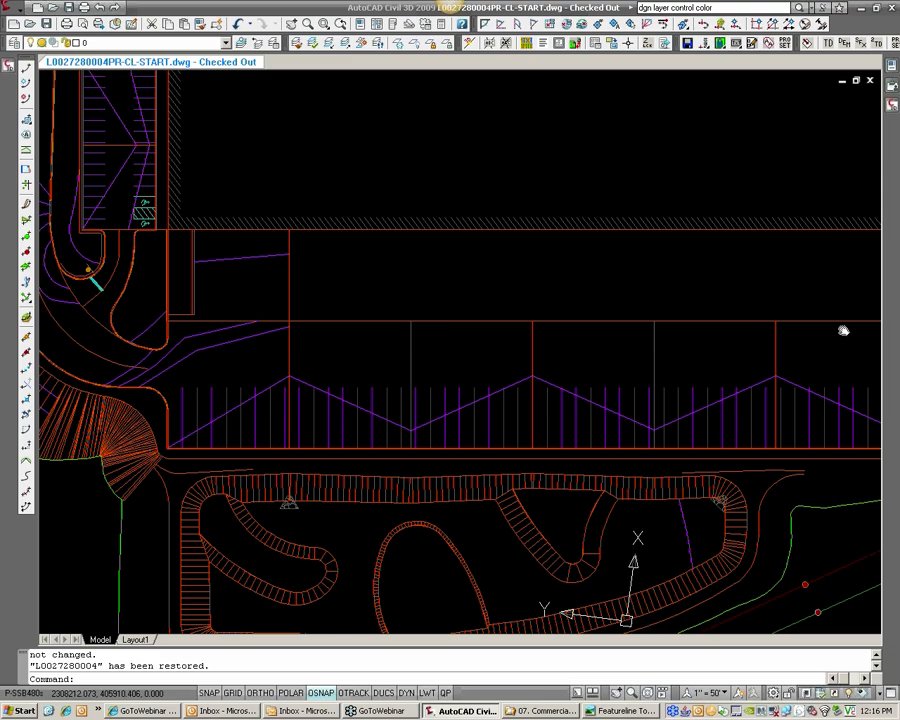
middle_drag(87, 359, 372, 448)
scroll(372, 448, up, 1)
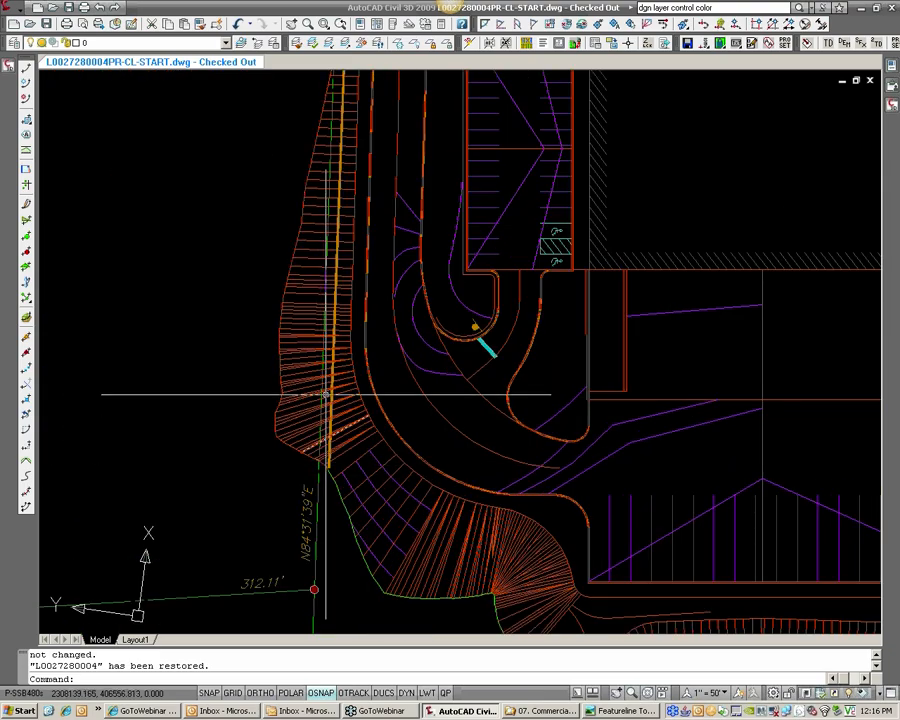
middle_drag(338, 266, 333, 383)
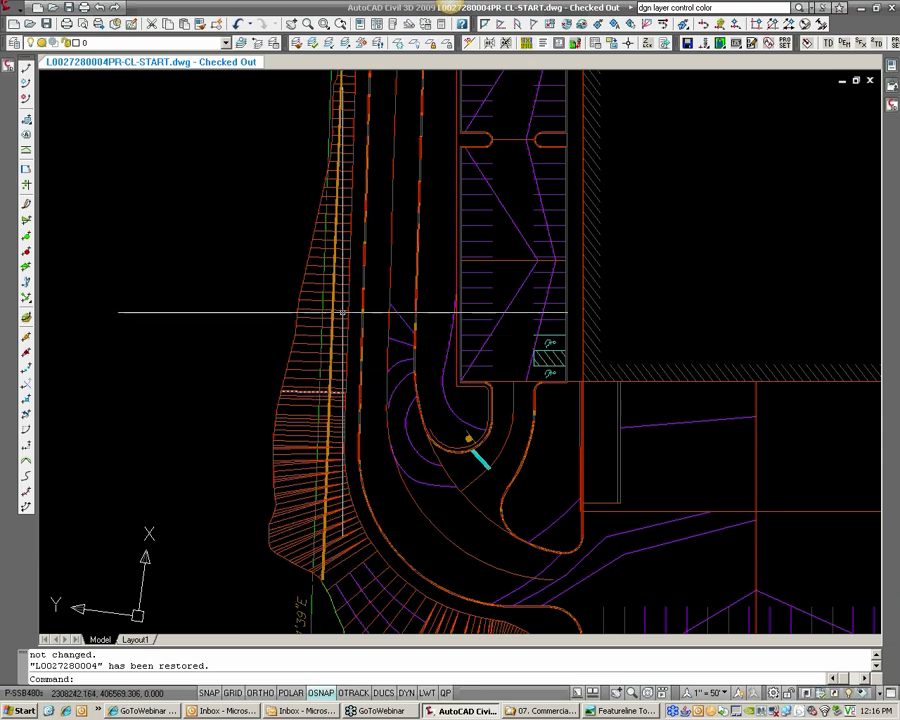
Examine the parking lot on the opposite side of the building and check the building polyline's corner near the accessible stalls
scroll(487, 375, down, 5)
middle_drag(789, 337, 563, 356)
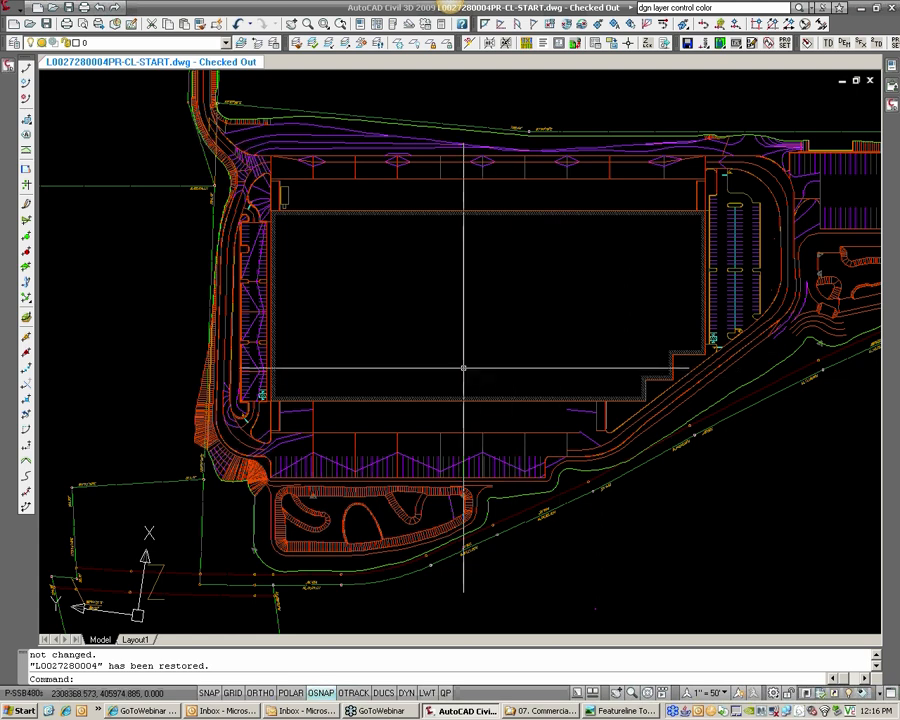
middle_drag(620, 300, 344, 349)
scroll(516, 360, up, 4)
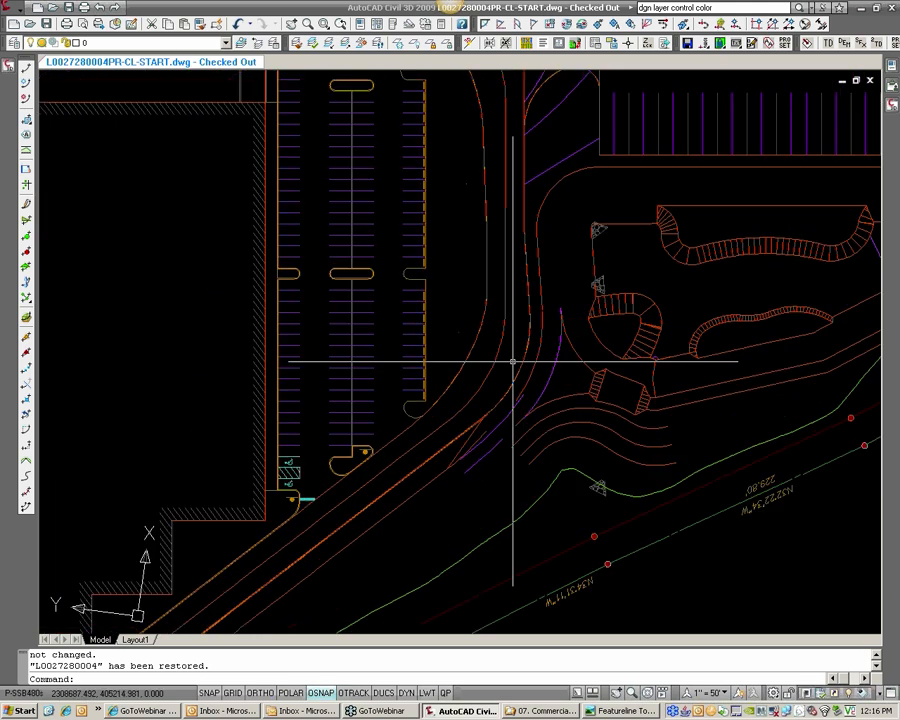
scroll(290, 466, up, 3)
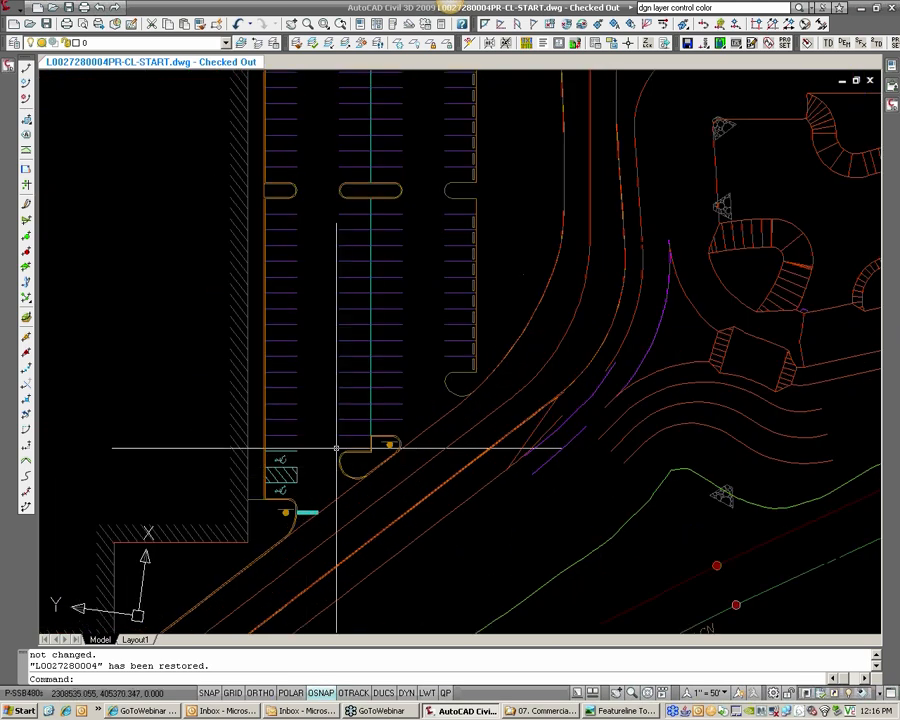
click(247, 530)
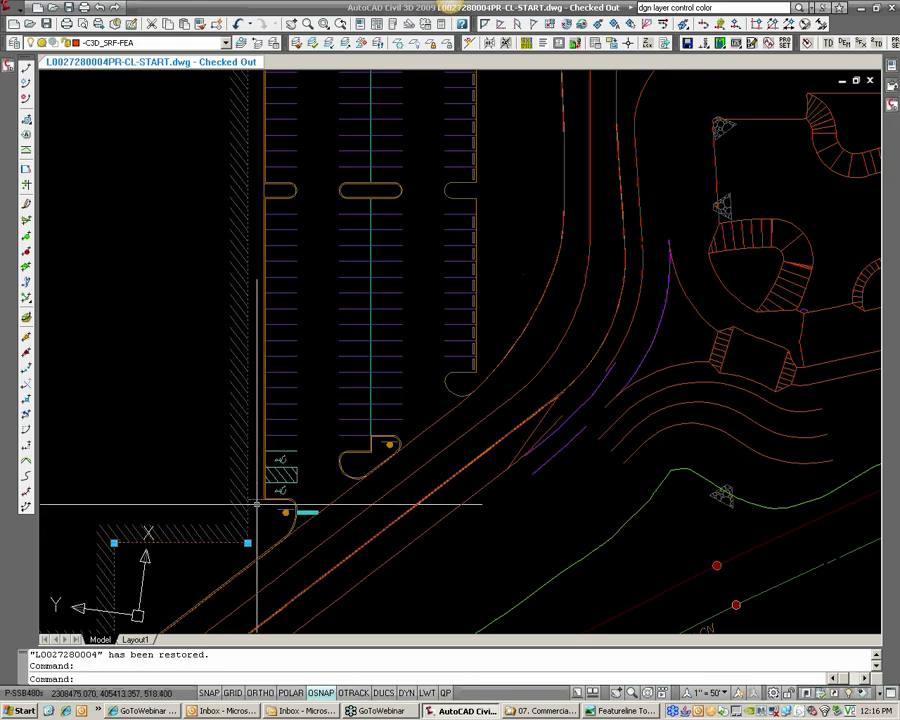
scroll(256, 505, up, 6)
key(Escape)
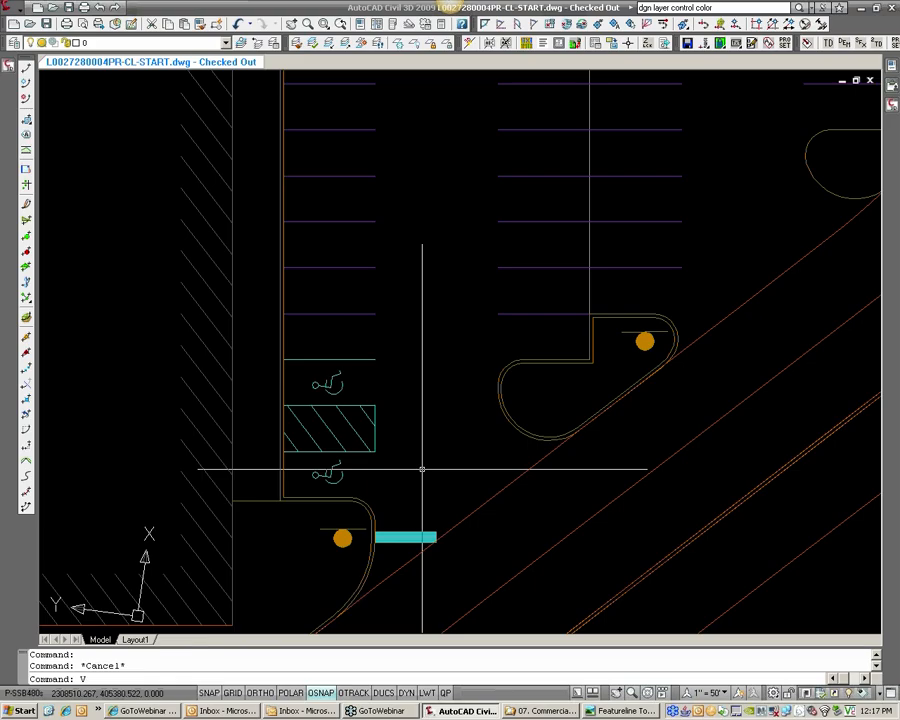
Split model space into the standard Three: Horizontal viewport configuration with VPORTS
text(TS)
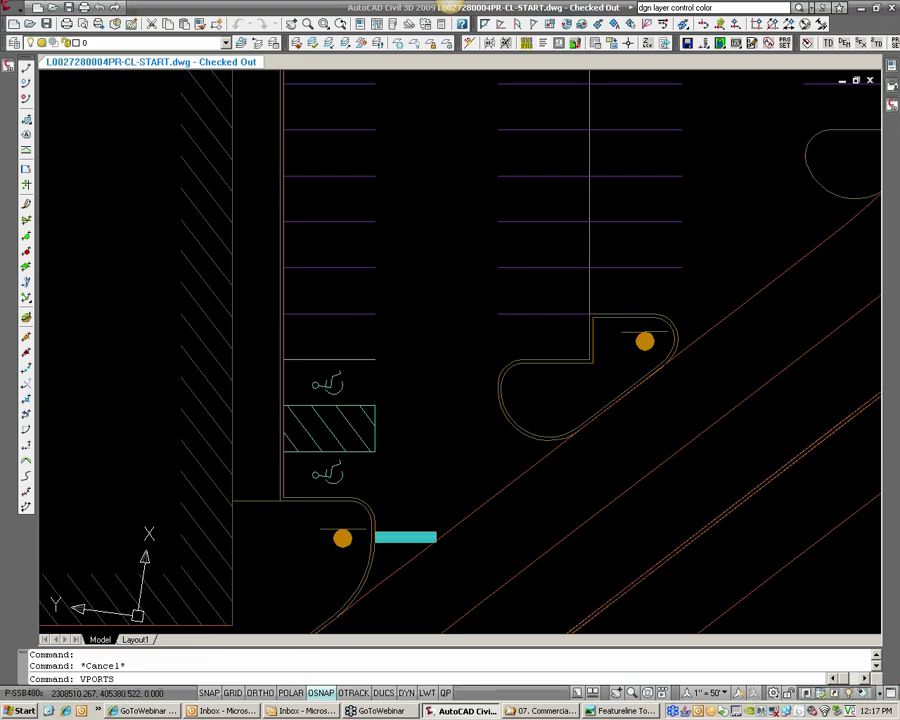
key(Return)
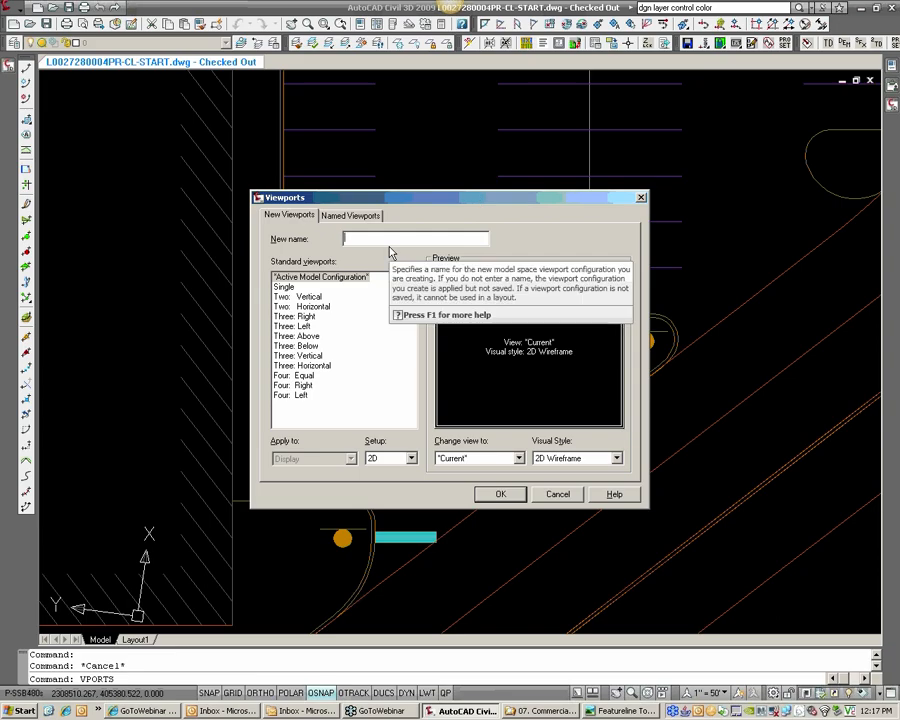
click(352, 217)
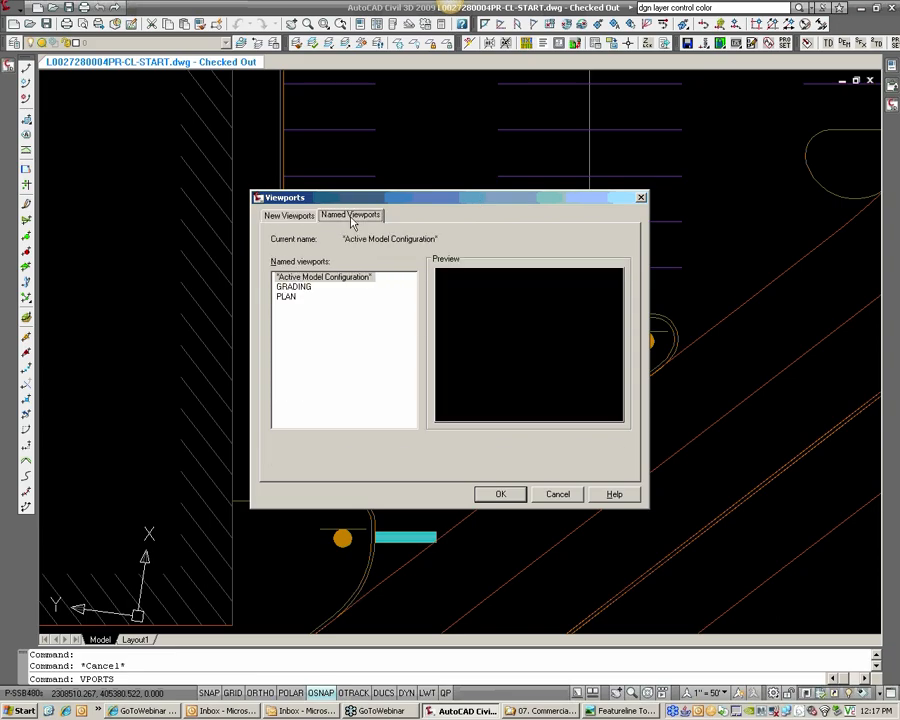
click(306, 217)
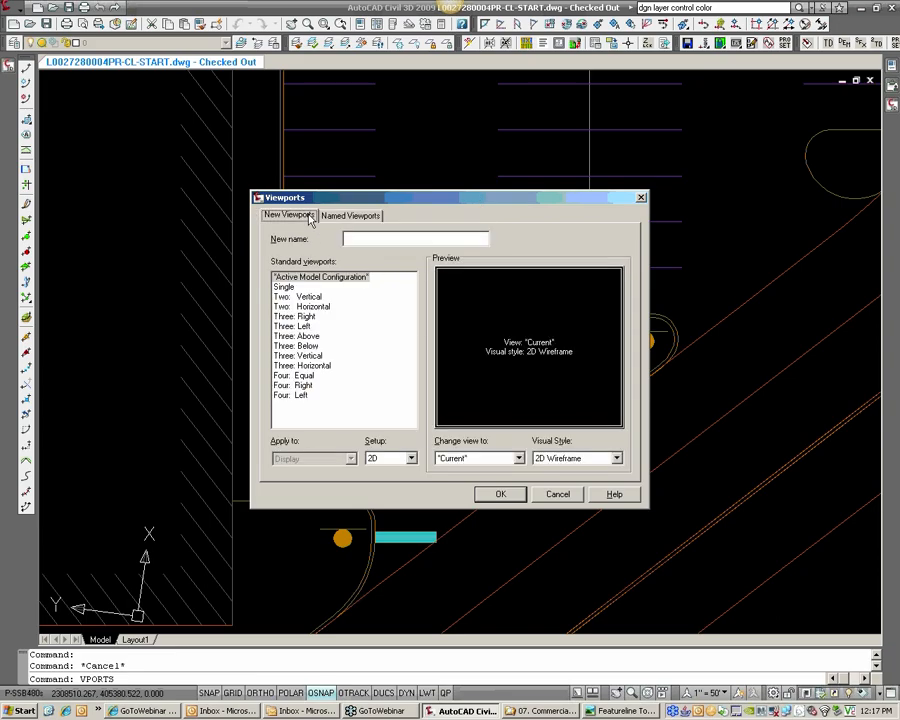
click(322, 366)
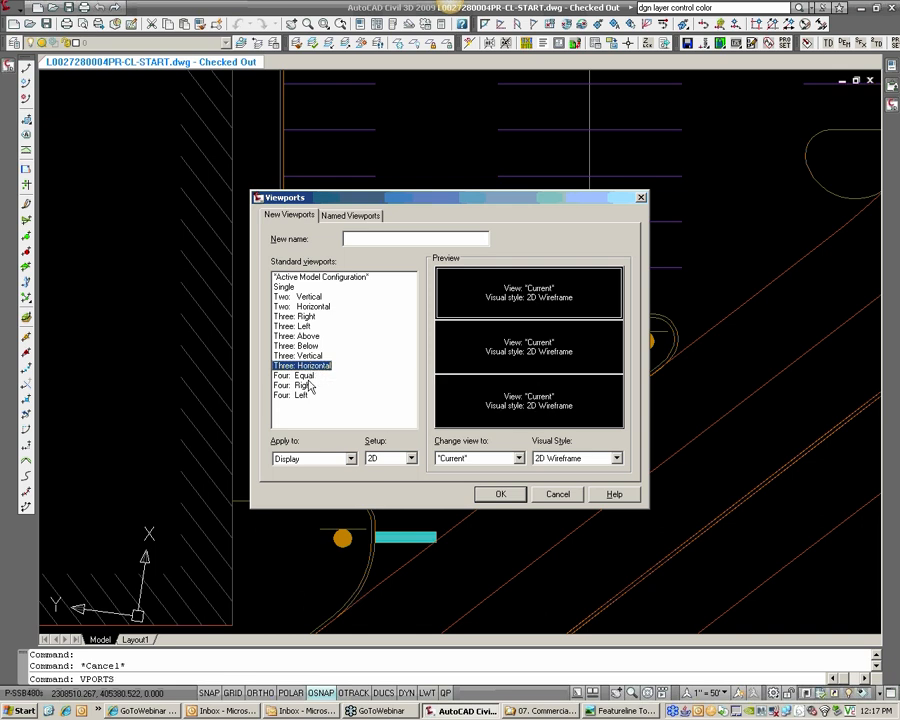
click(502, 495)
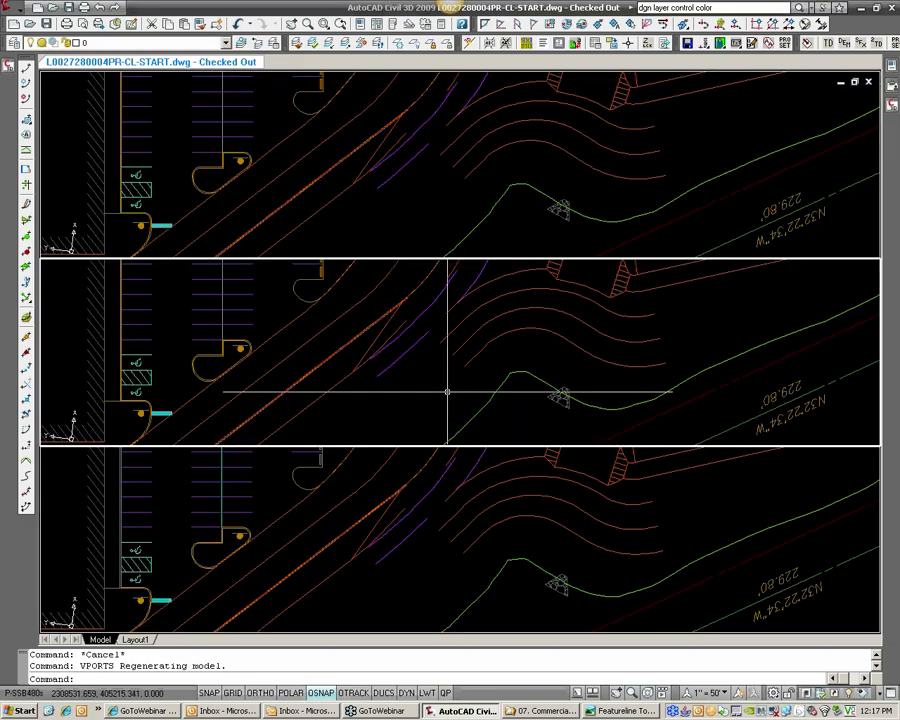
Join the middle and lowest viewports into one large plan viewport with the -VPORTS Join option
key(Return)
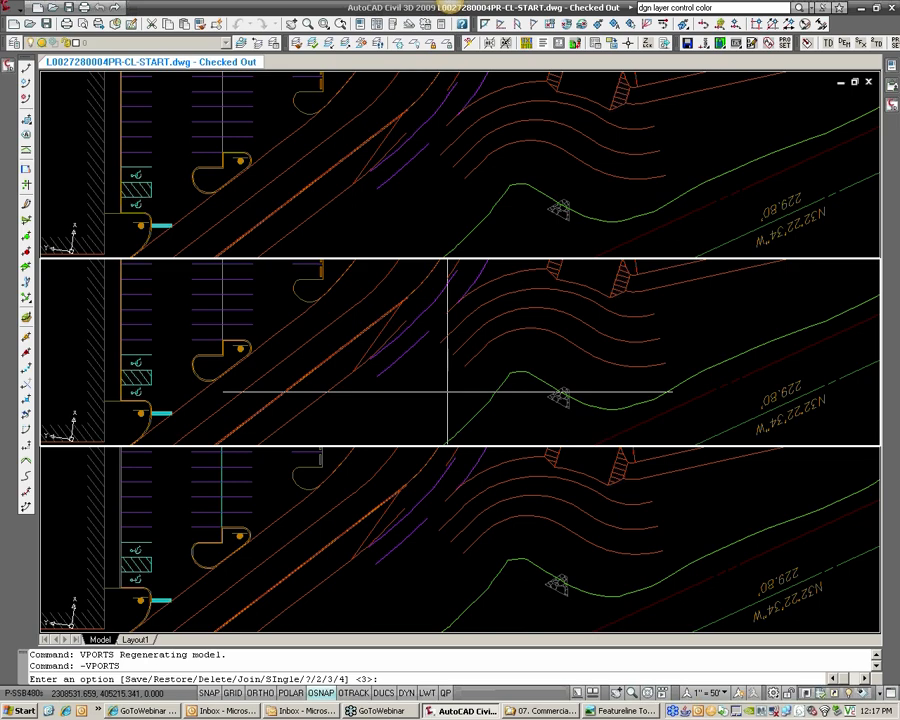
text(J)
key(Return)
key(Return)
click(432, 515)
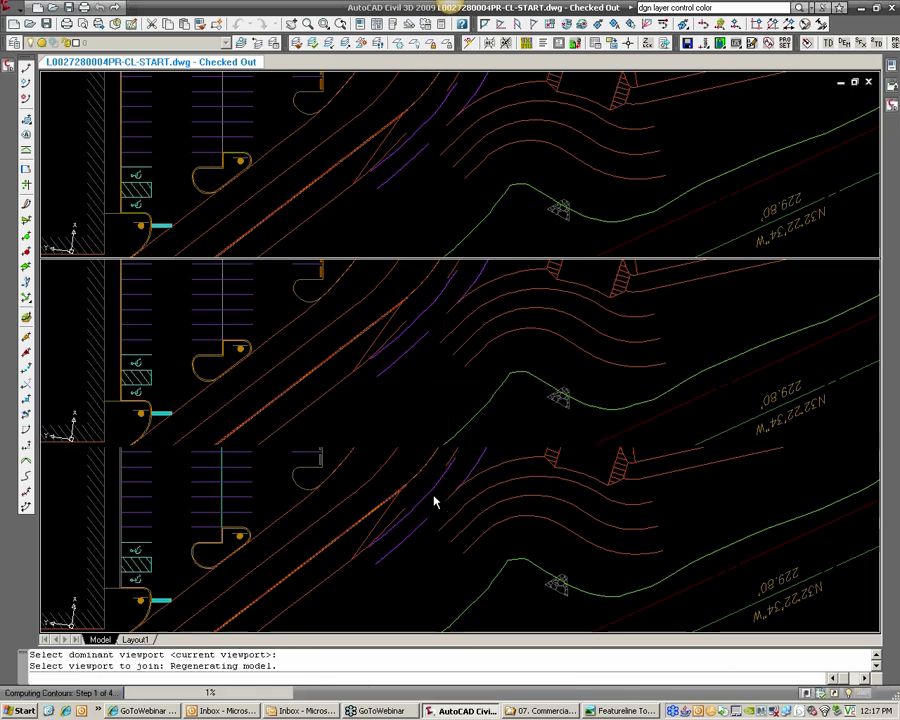
Give the upper viewport an oblique 3D viewpoint with DDVPOINT, 225 degrees from the X axis and tilted from the XY plane
scroll(489, 176, down, 2)
middle_drag(489, 176, 600, 167)
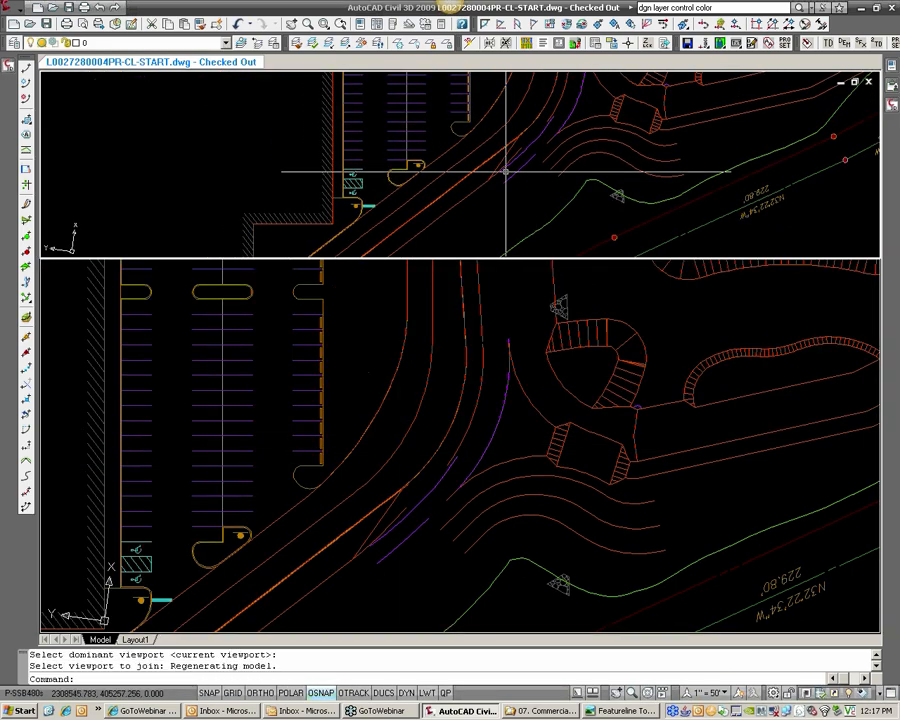
text(DDVPOINT)
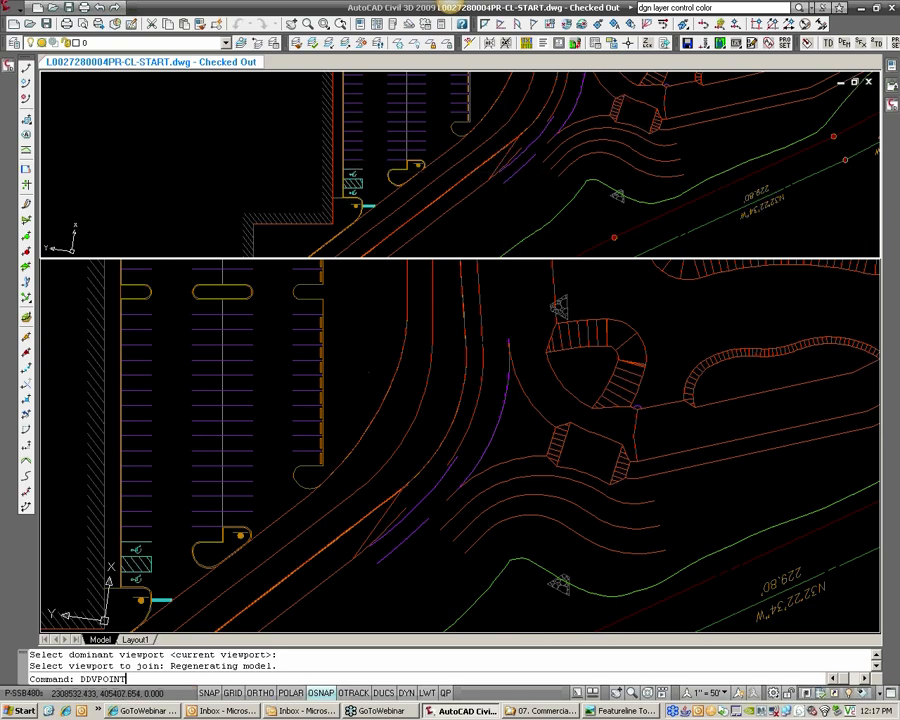
key(Return)
click(391, 366)
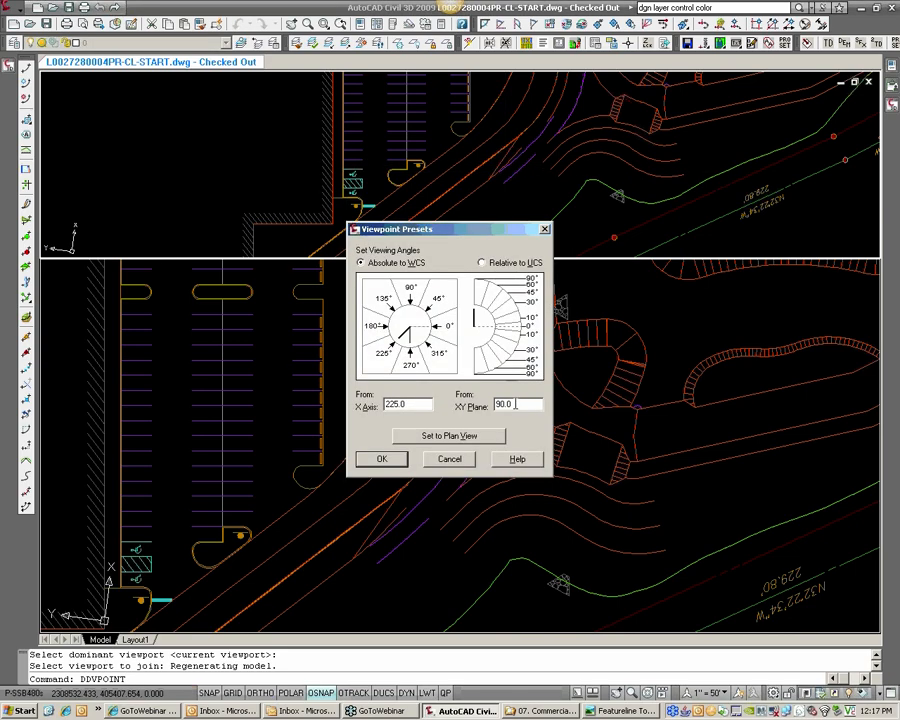
double_click(510, 405)
key(Return)
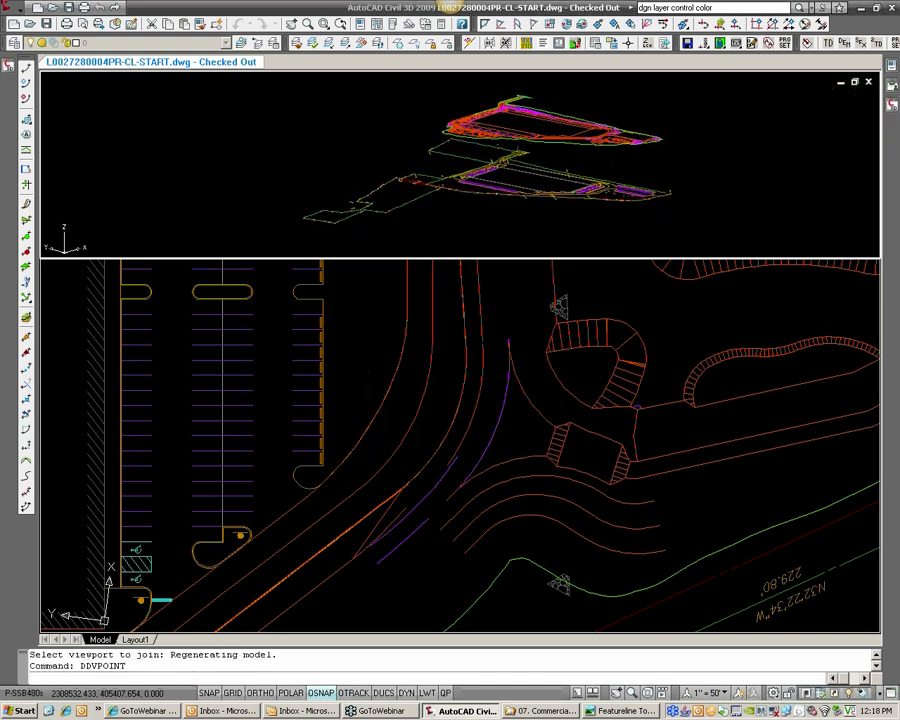
Frame the whole site's feature lines in the 3D viewport and the building, parking lot and pond area in the plan viewport
scroll(555, 128, up, 5)
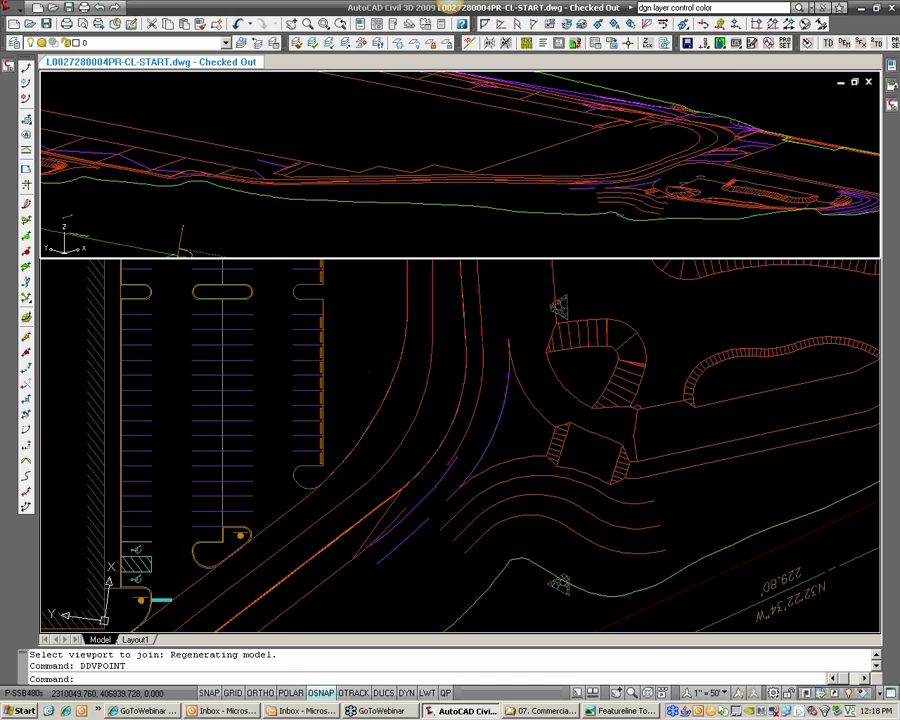
scroll(482, 150, down, 2)
middle_drag(436, 157, 396, 83)
scroll(450, 176, down, 2)
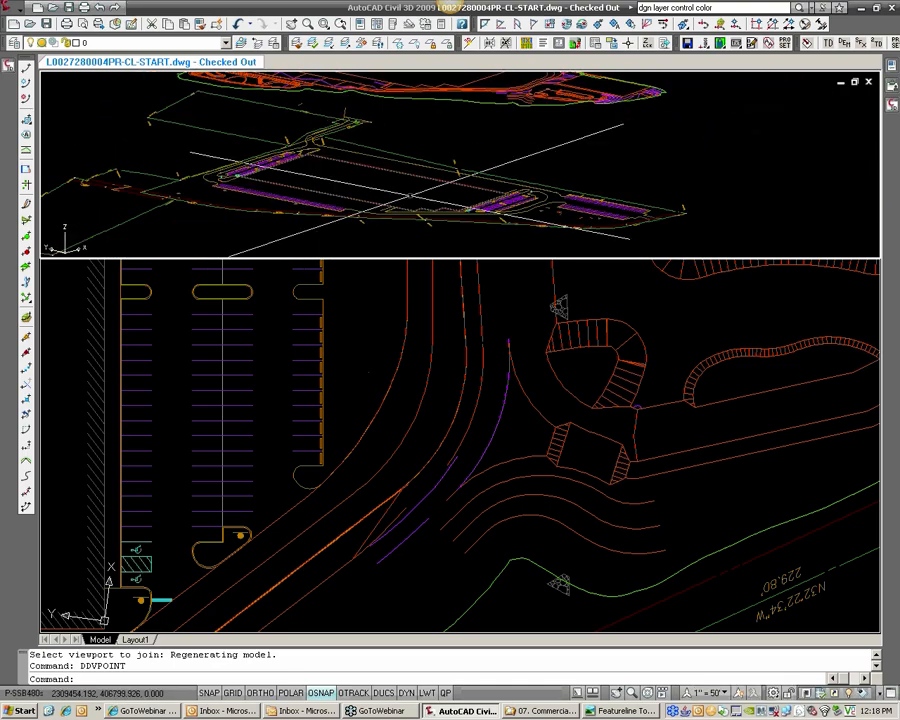
shift+middle_drag(446, 189, 236, 155)
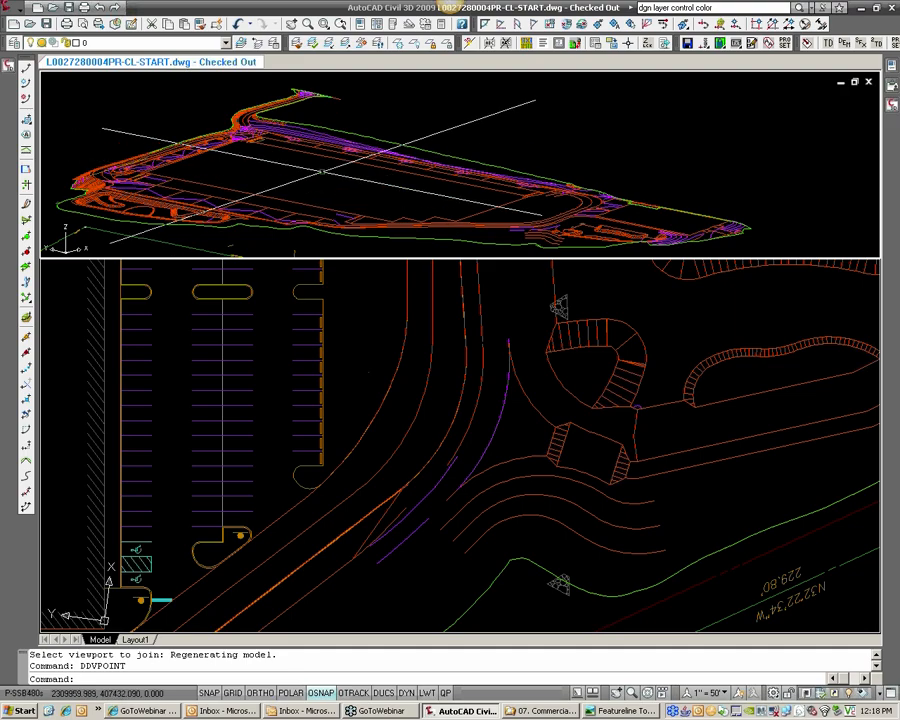
click(354, 388)
scroll(354, 388, down, 3)
middle_drag(307, 391, 402, 428)
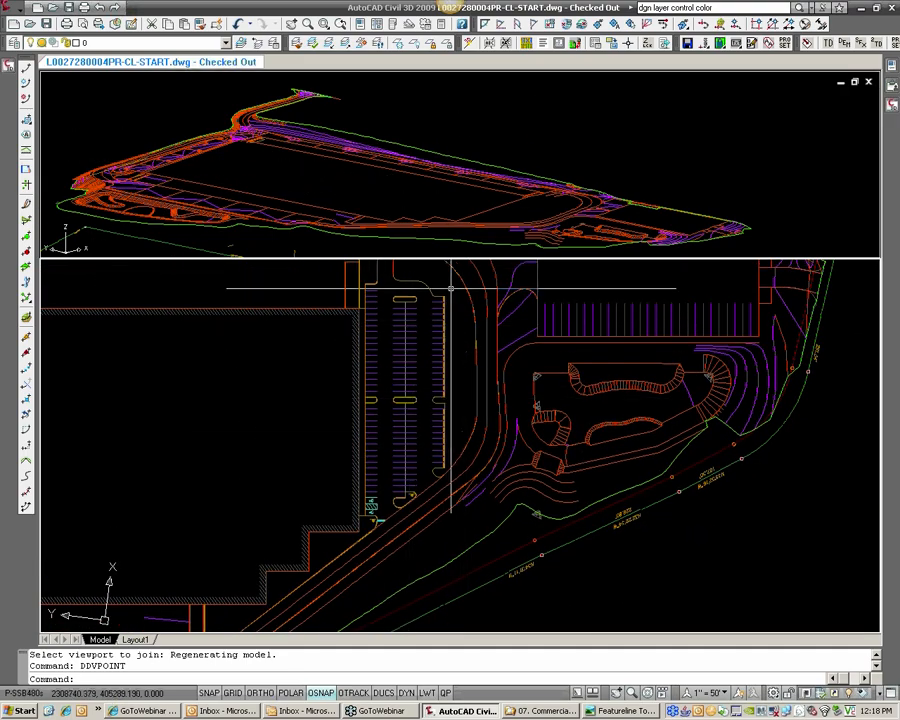
Draw a test polyline that starts in the plan viewport's parking lot and continues into the 3D viewport
click(484, 146)
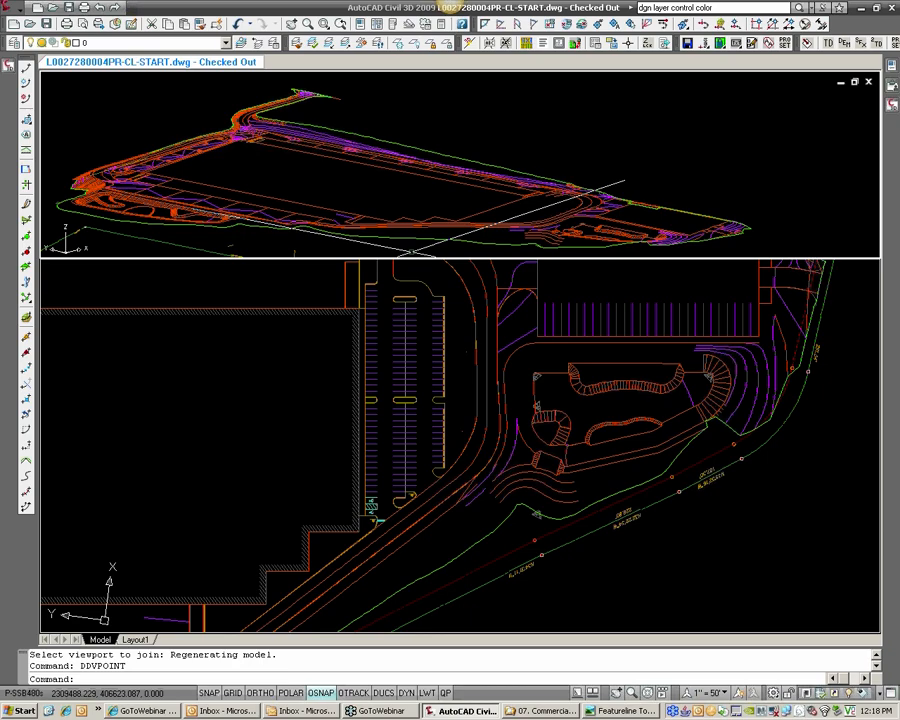
text(pl)
key(Return)
click(431, 350)
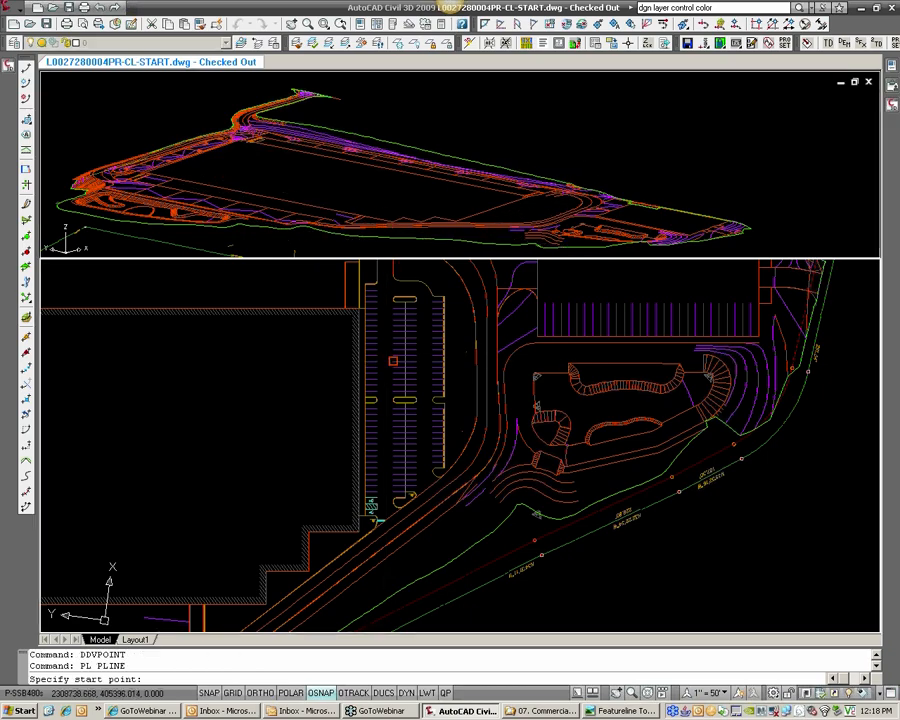
click(392, 362)
click(420, 206)
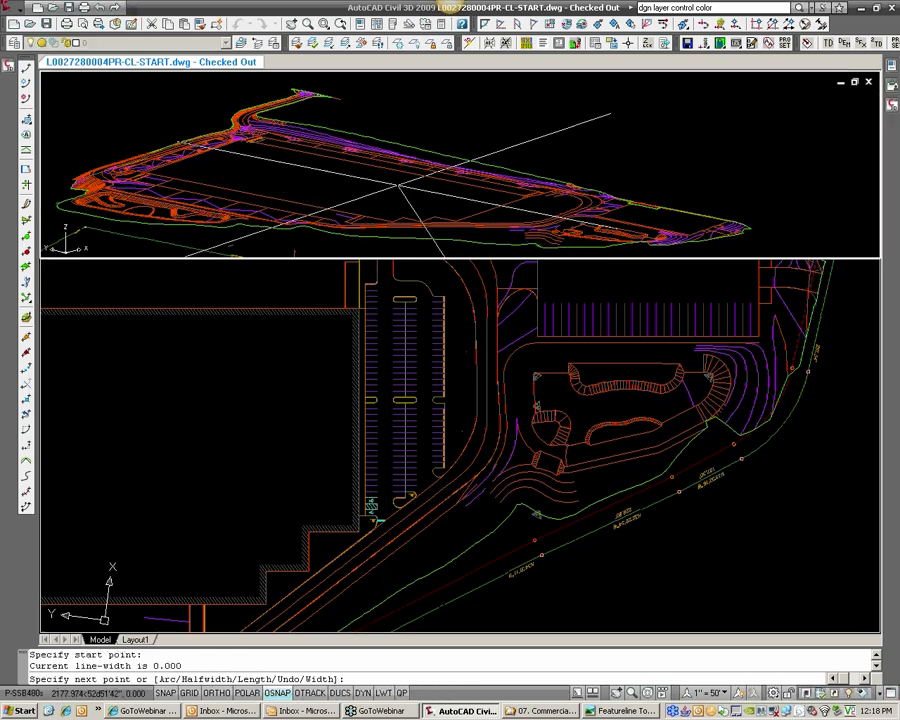
click(392, 184)
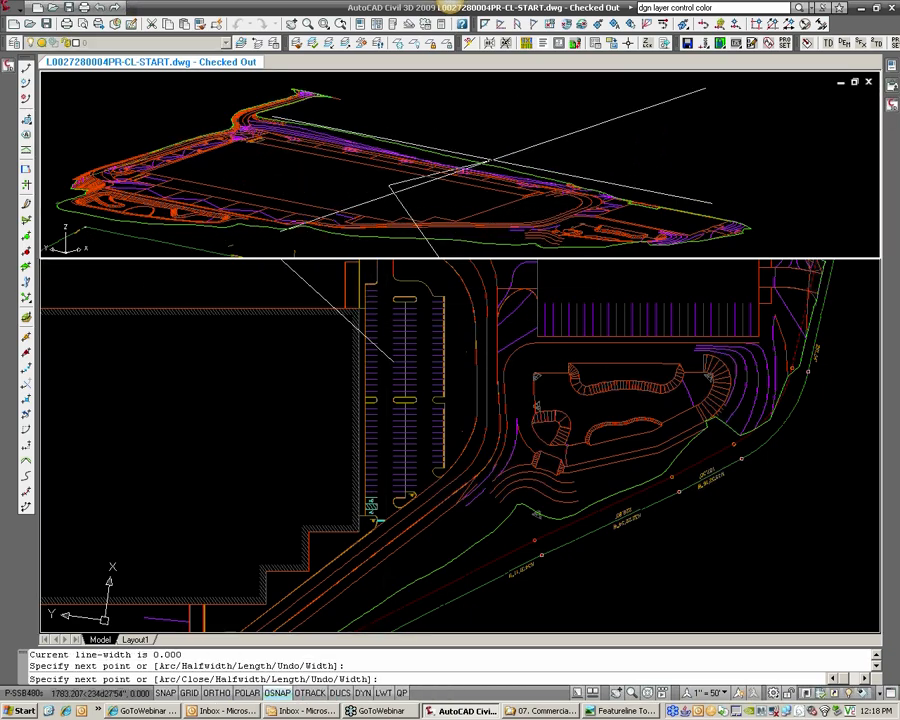
key(Return)
Erase the test polyline that spans both viewports
click(396, 195)
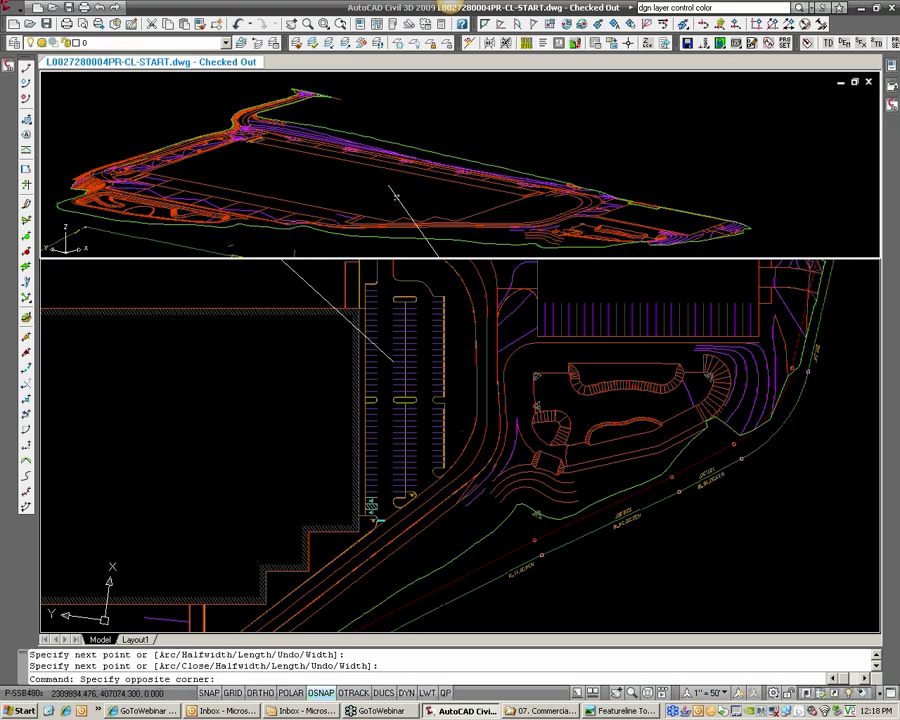
click(392, 357)
text(e)
key(Return)
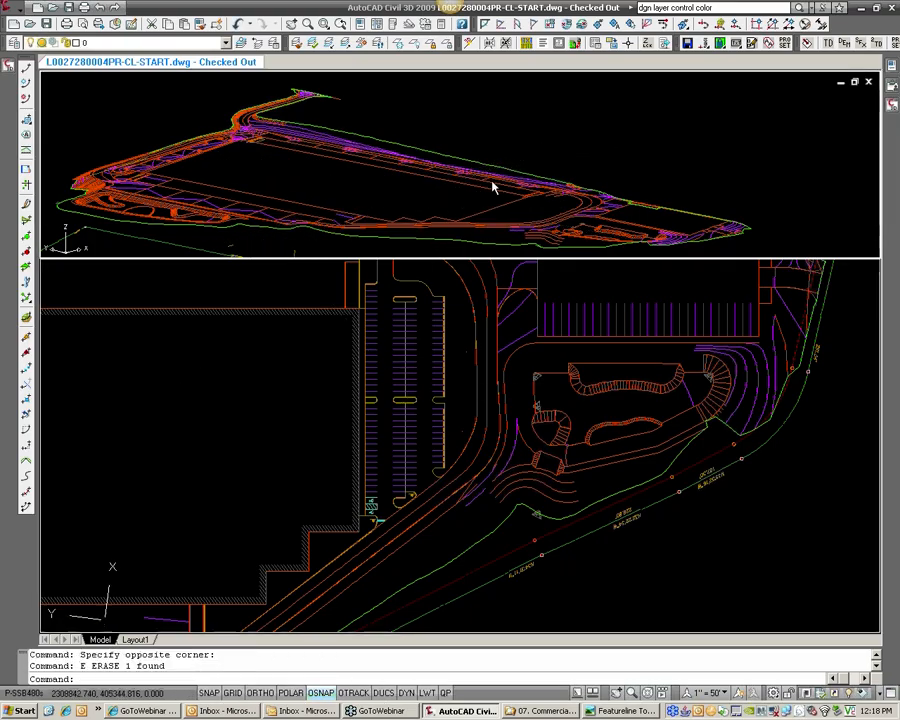
Examine the parking curb along the building edge in plan, from the far building corner to the accessible stalls, with the 3D view close up
scroll(460, 232, up, 2)
middle_drag(460, 234, 442, 200)
scroll(442, 200, up, 3)
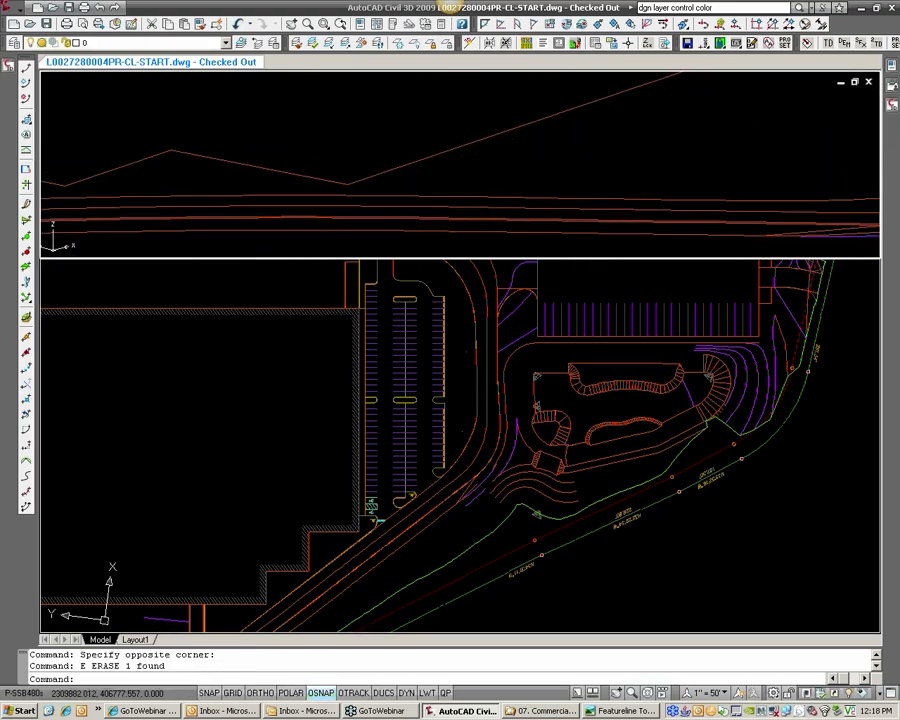
scroll(359, 512, up, 3)
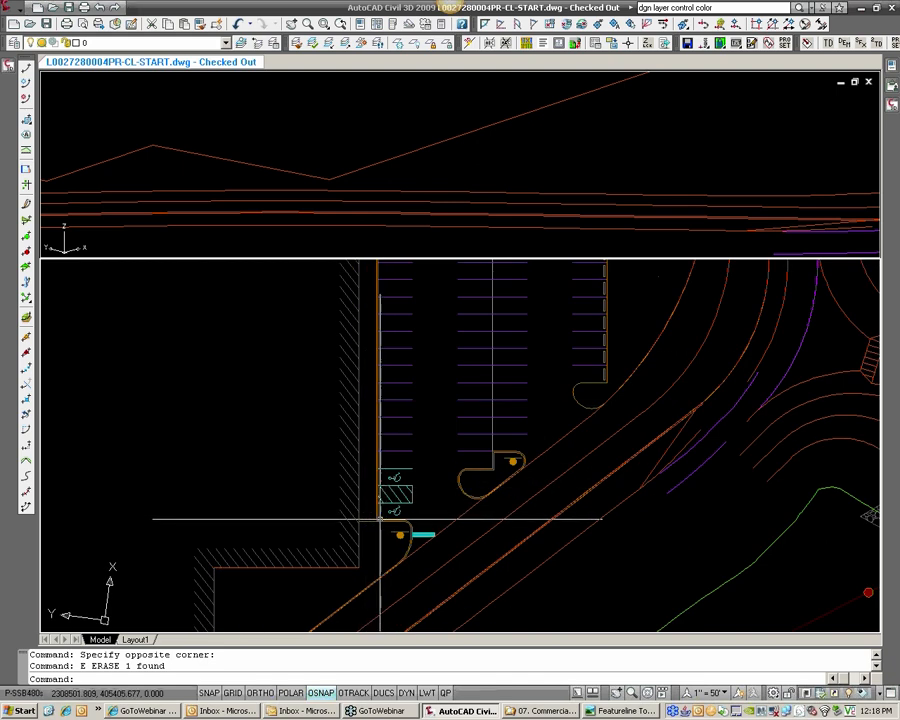
mouse_move(378, 524)
middle_down()
mouse_move(378, 432)
mouse_move(356, 582)
middle_up()
middle_drag(351, 412, 348, 530)
middle_drag(349, 321, 351, 379)
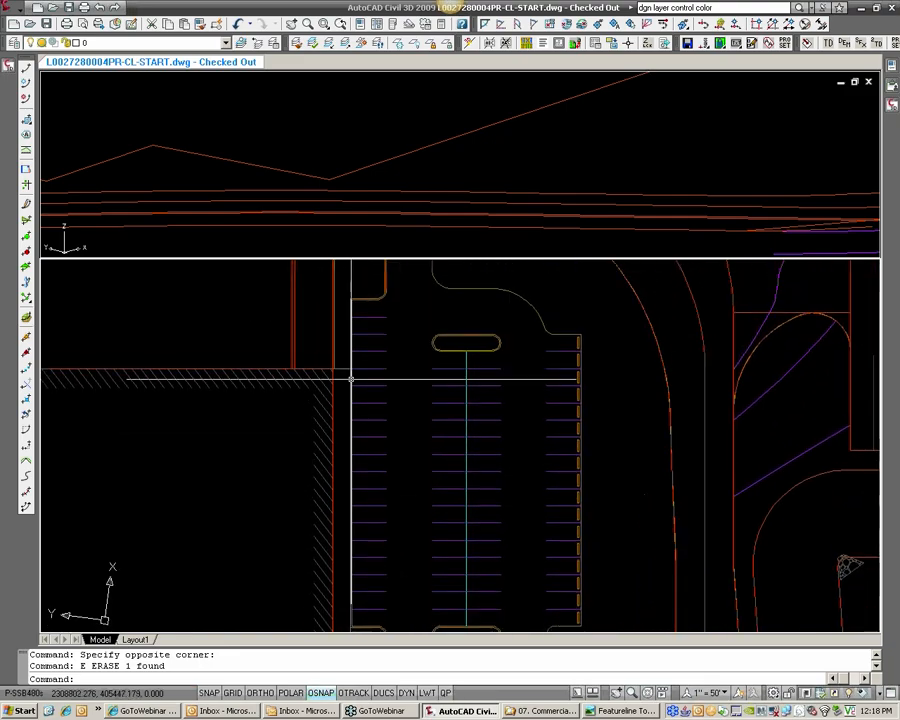
scroll(351, 379, up, 3)
scroll(333, 358, down, 1)
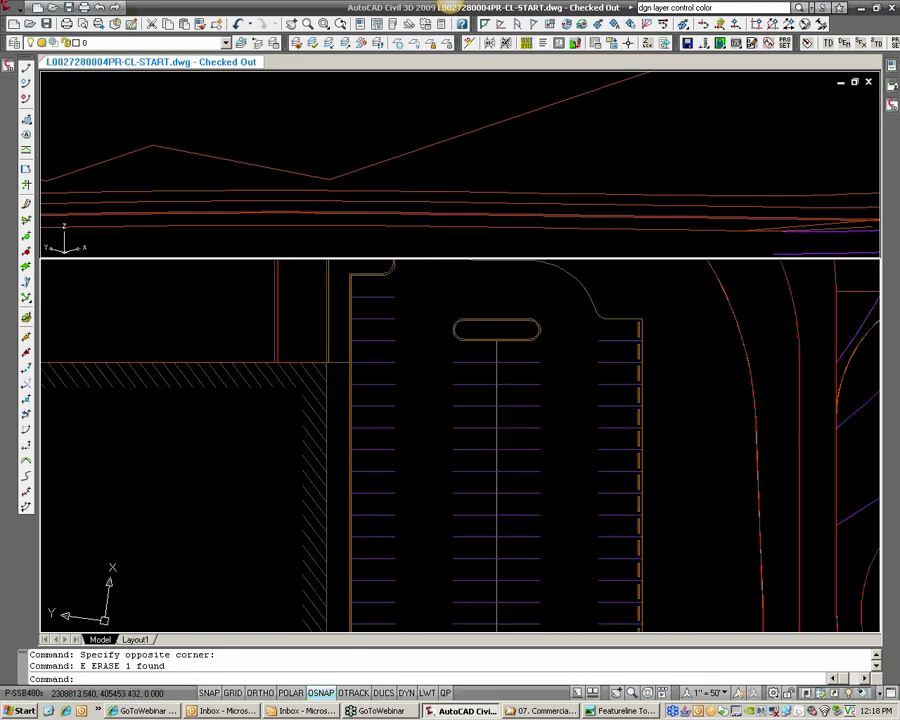
scroll(341, 483, down, 5)
scroll(347, 488, up, 8)
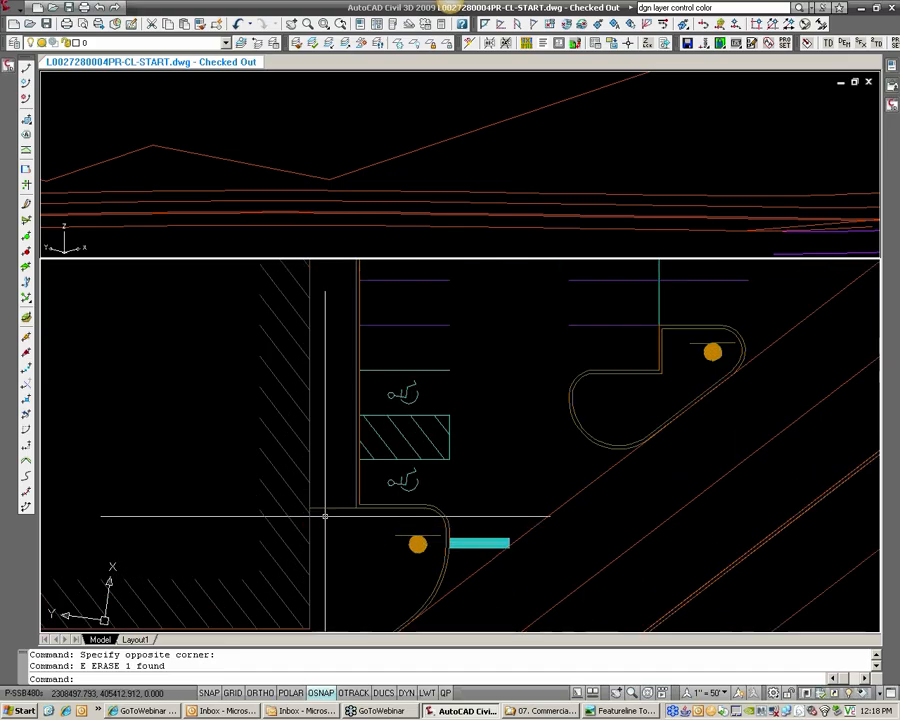
scroll(325, 516, up, 2)
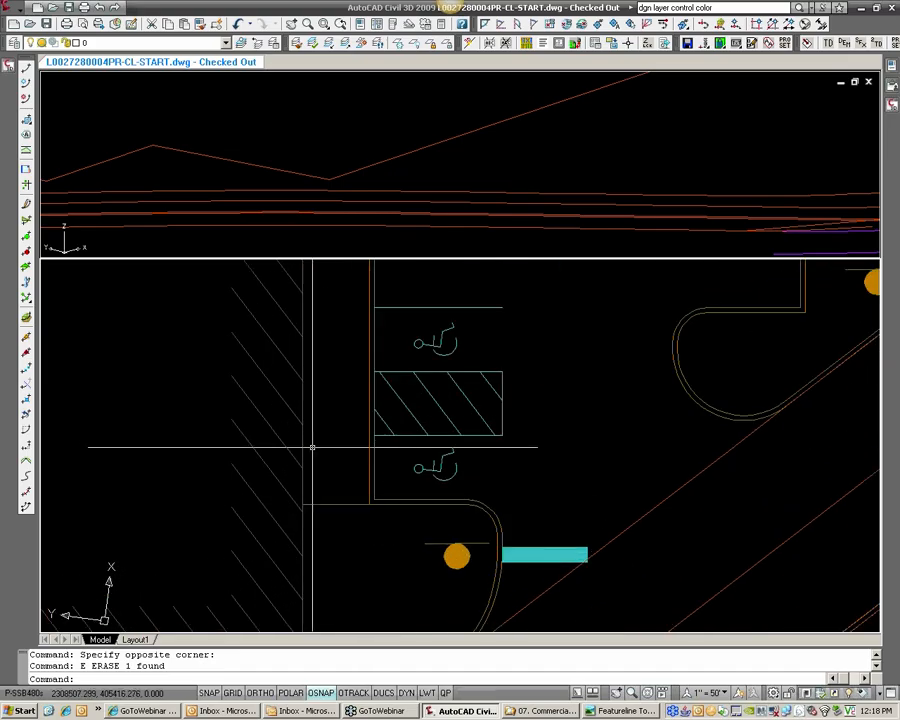
Consult the feature line toolbar picture and start a feature line in the Grading [Master] site on layer -C3D_SRF-FEA
click(590, 711)
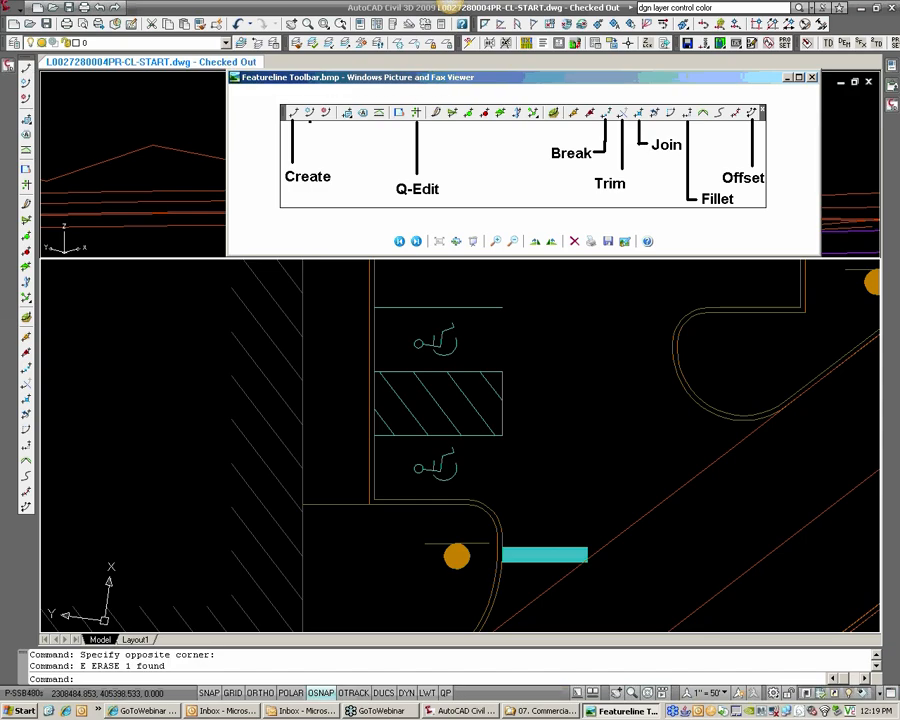
click(452, 7)
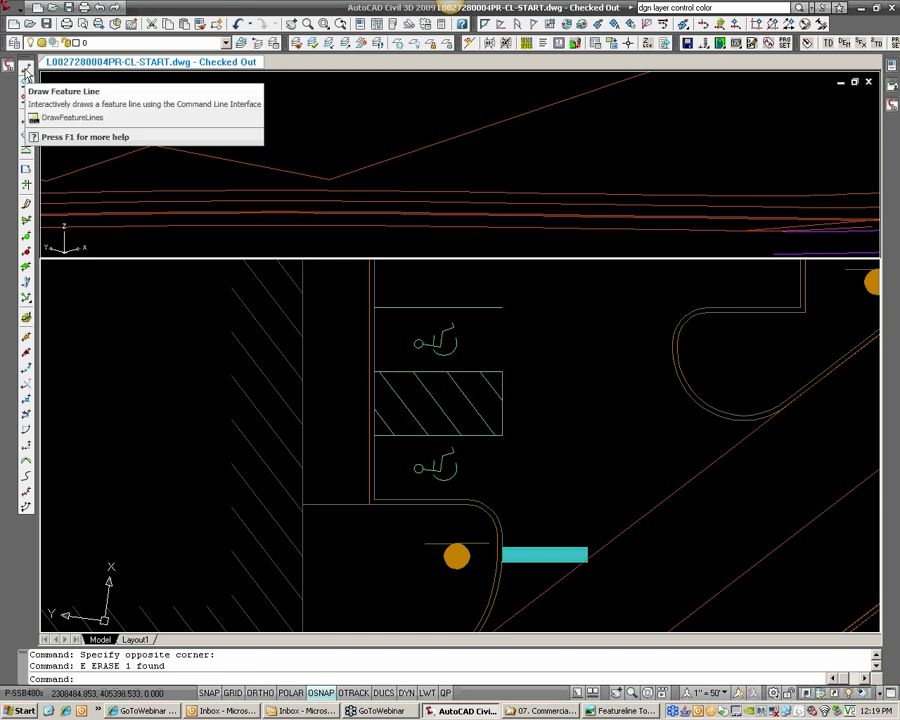
click(27, 72)
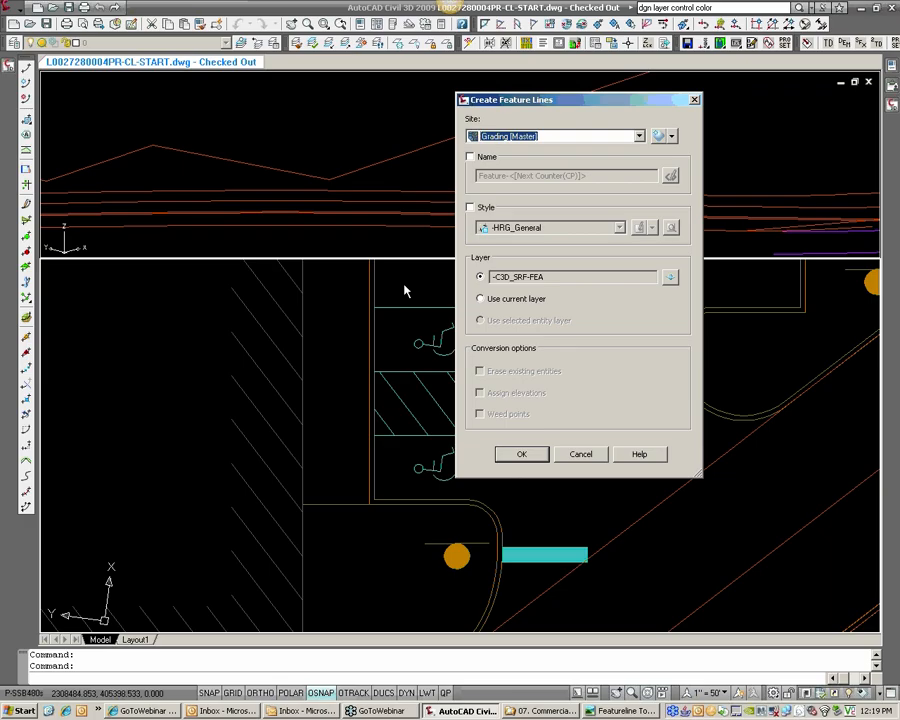
click(550, 137)
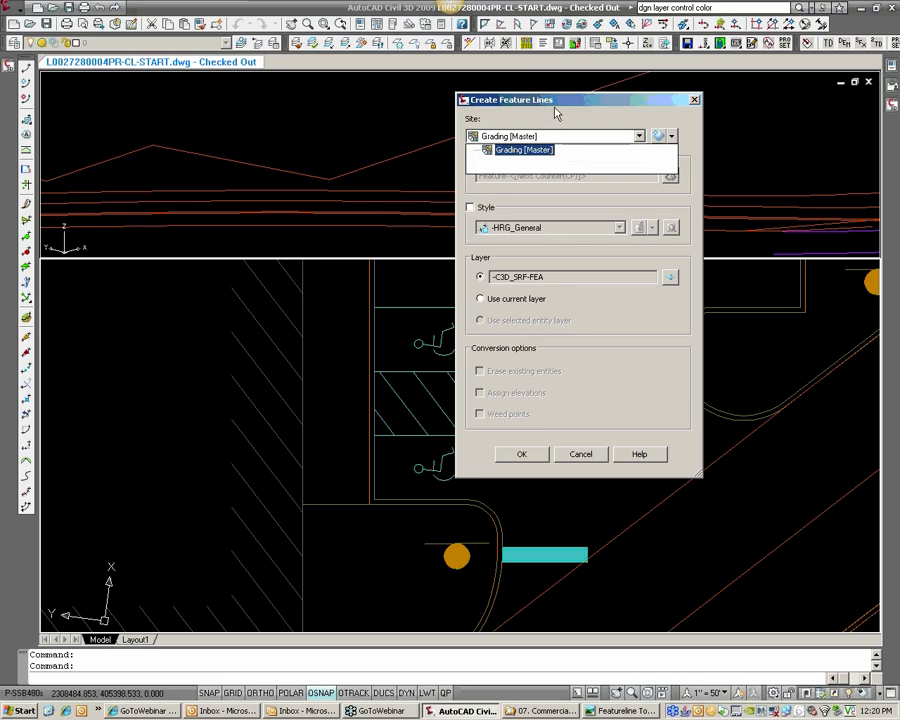
click(551, 109)
click(544, 137)
click(510, 151)
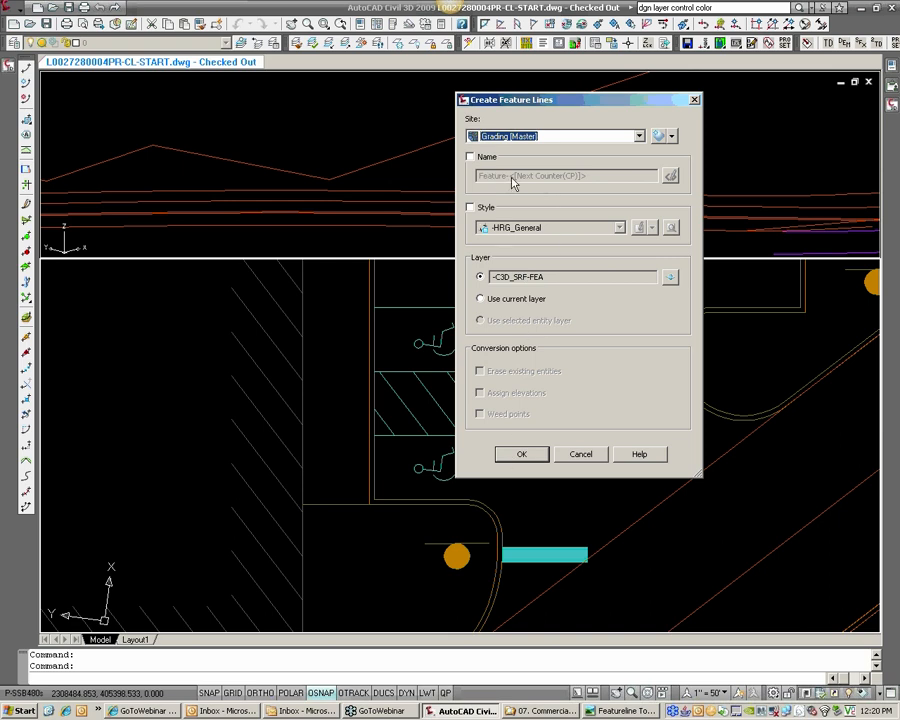
click(522, 455)
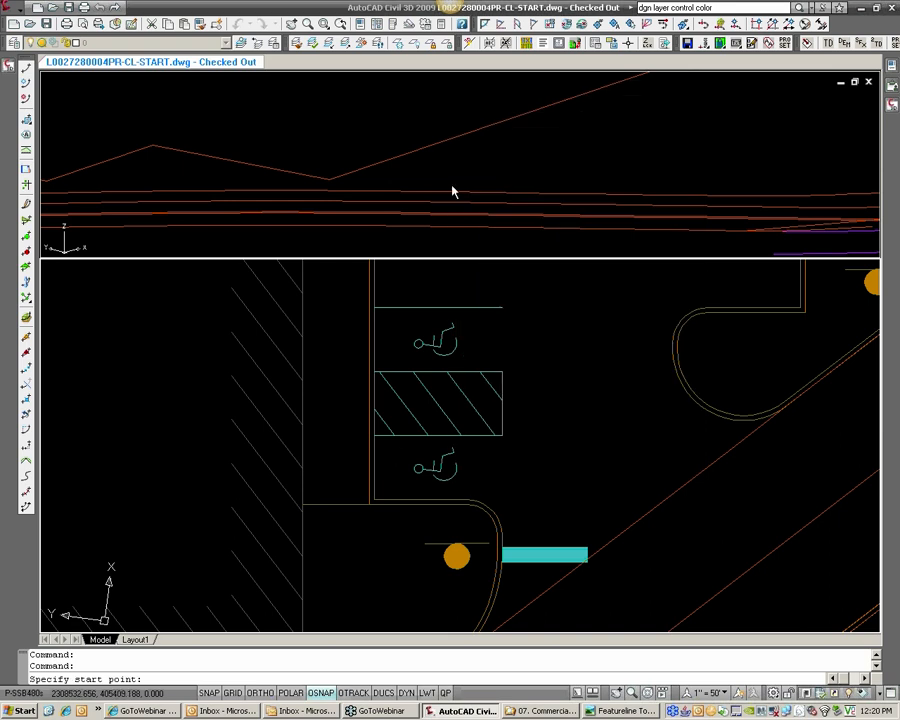
Draw a trial feature line from the building edge at elevation 518.40 to the curb corner by the accessible stalls
scroll(312, 509, up, 3)
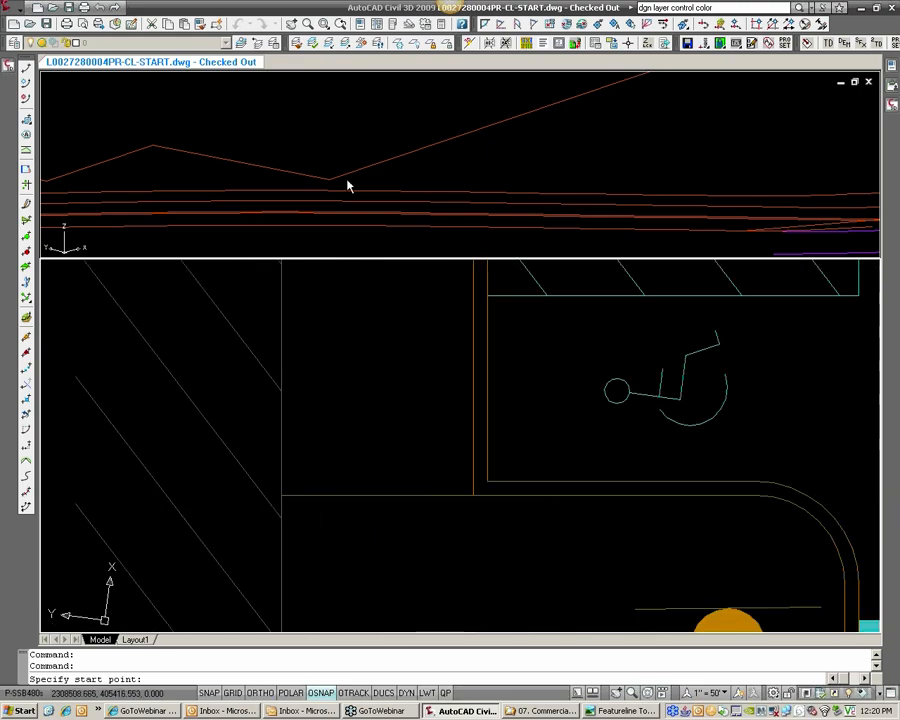
click(416, 182)
scroll(404, 166, up, 2)
mouse_move(388, 170)
middle_down()
mouse_move(440, 163)
mouse_move(456, 151)
mouse_move(385, 176)
mouse_move(389, 166)
mouse_move(403, 172)
mouse_move(395, 166)
middle_up()
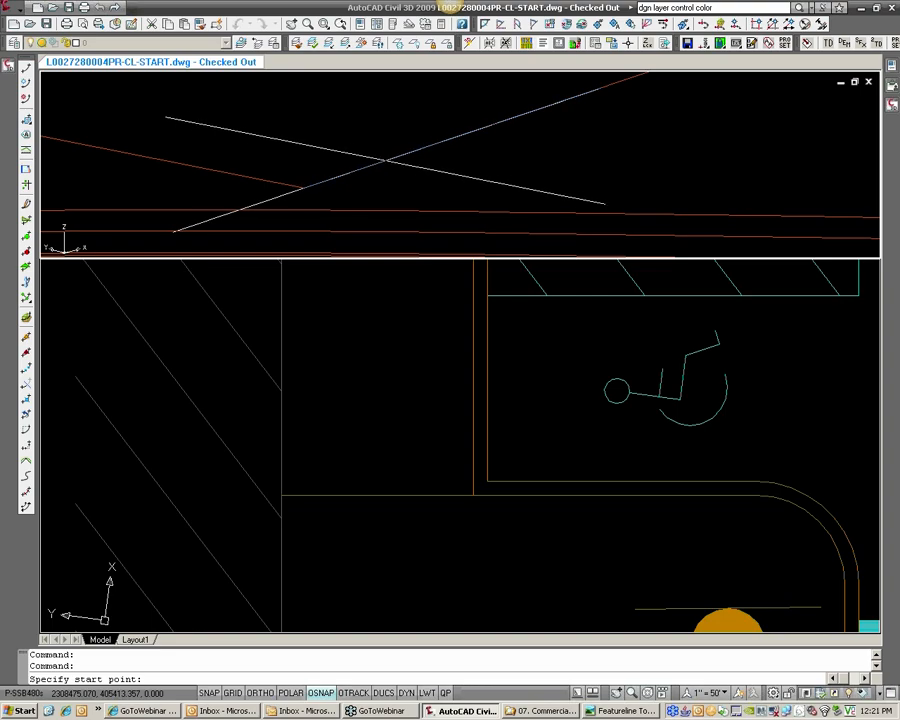
click(289, 492)
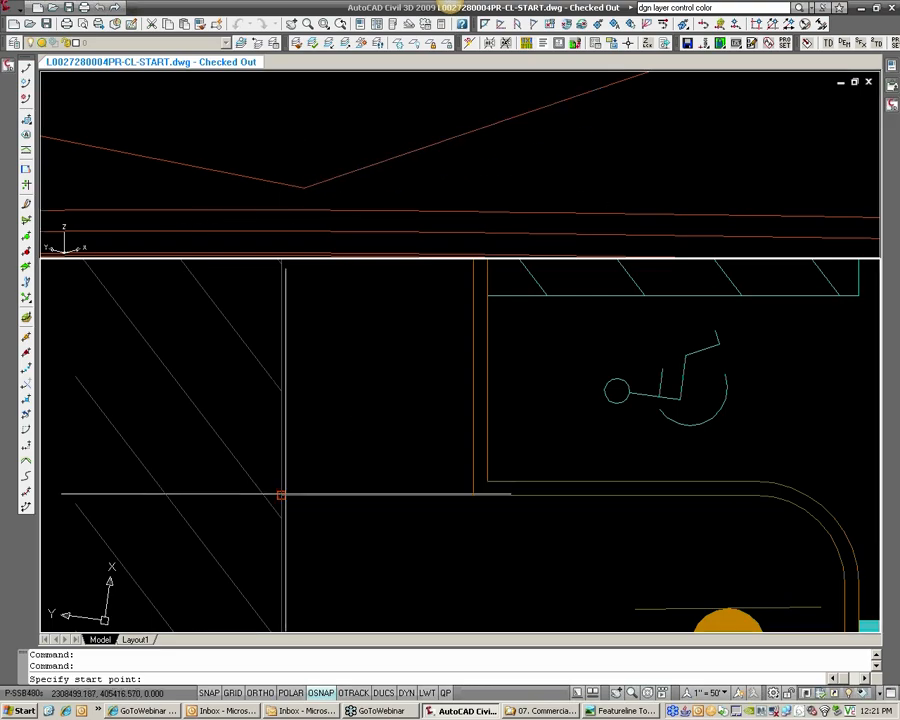
scroll(370, 510, down, 3)
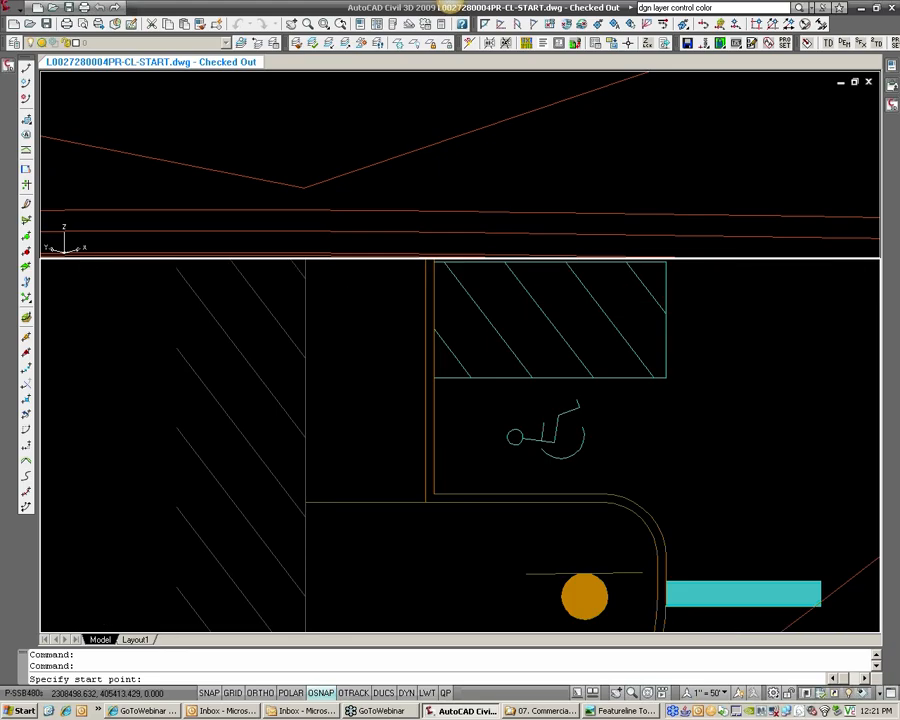
scroll(370, 510, up, 4)
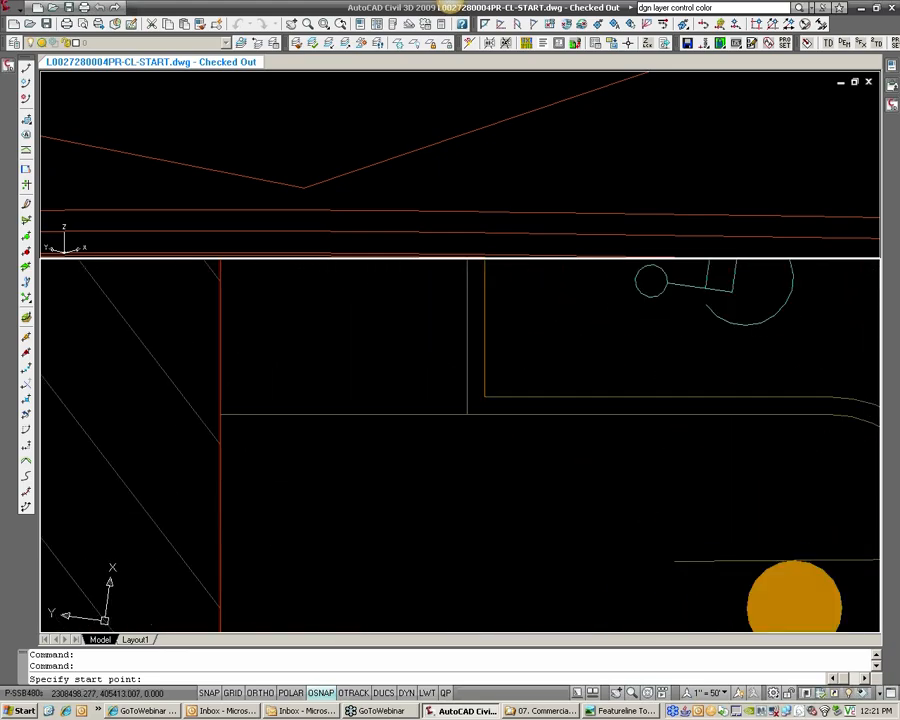
click(257, 413)
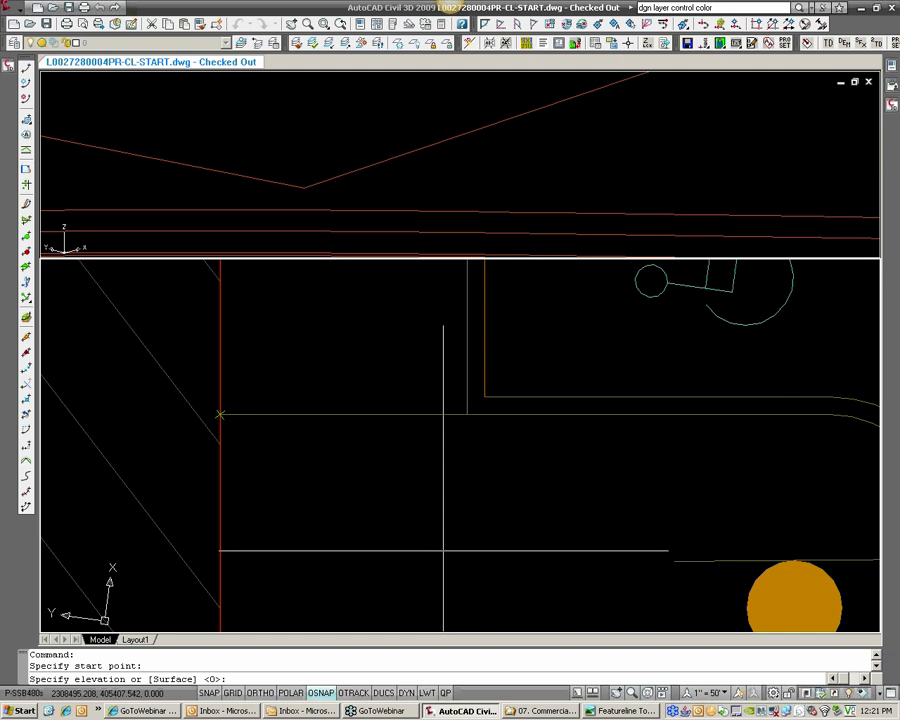
text(518.40)
key(Return)
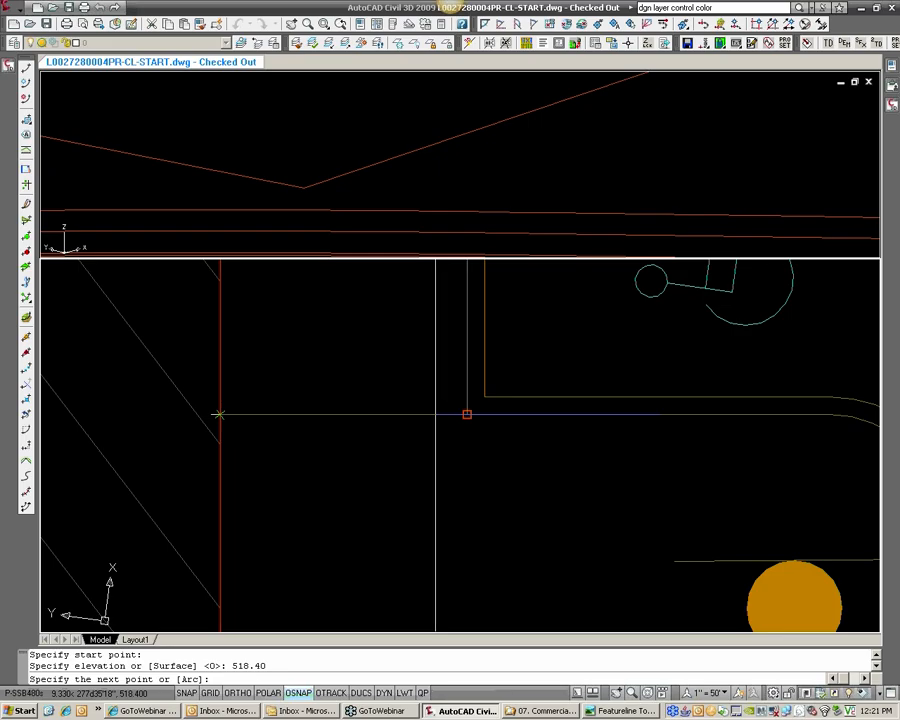
scroll(465, 411, down, 2)
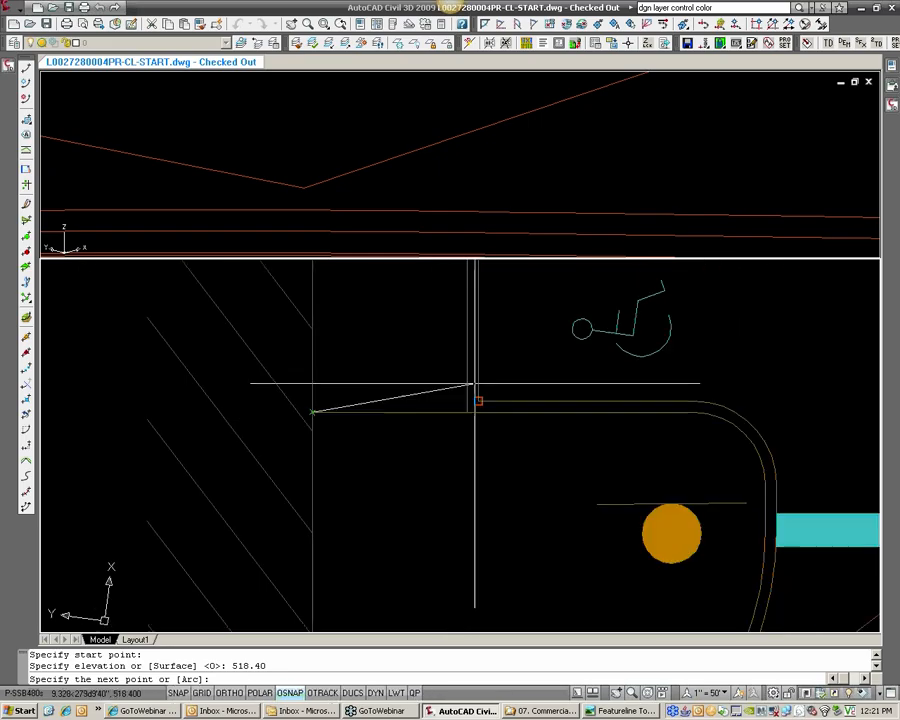
click(466, 410)
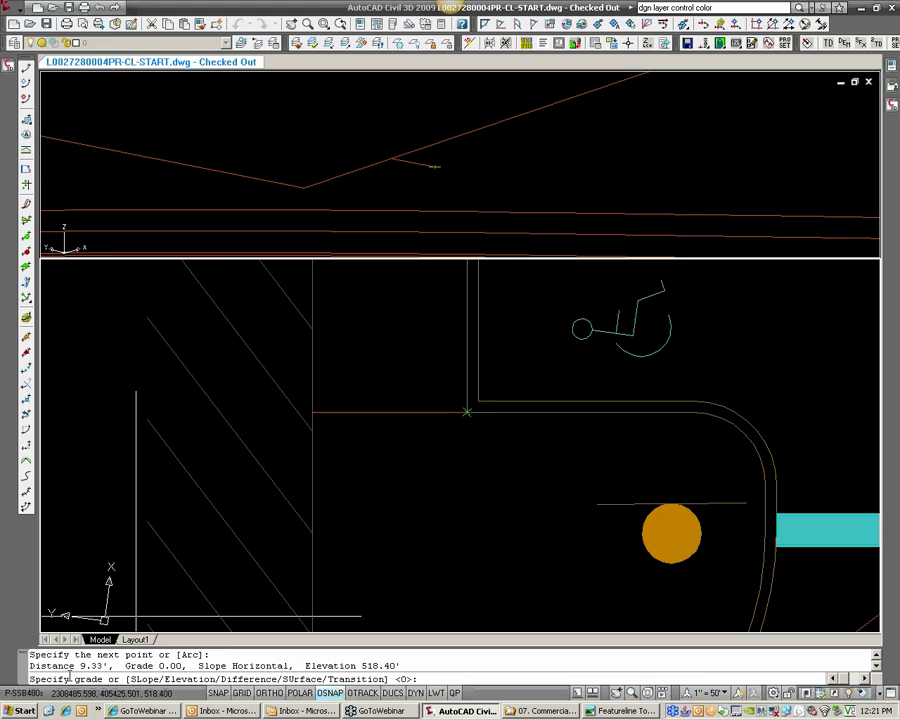
Undock the command line over the plan viewport and widen it so full prompts can be read
mouse_move(26, 673)
mouse_down()
mouse_move(235, 362)
mouse_move(225, 320)
mouse_up()
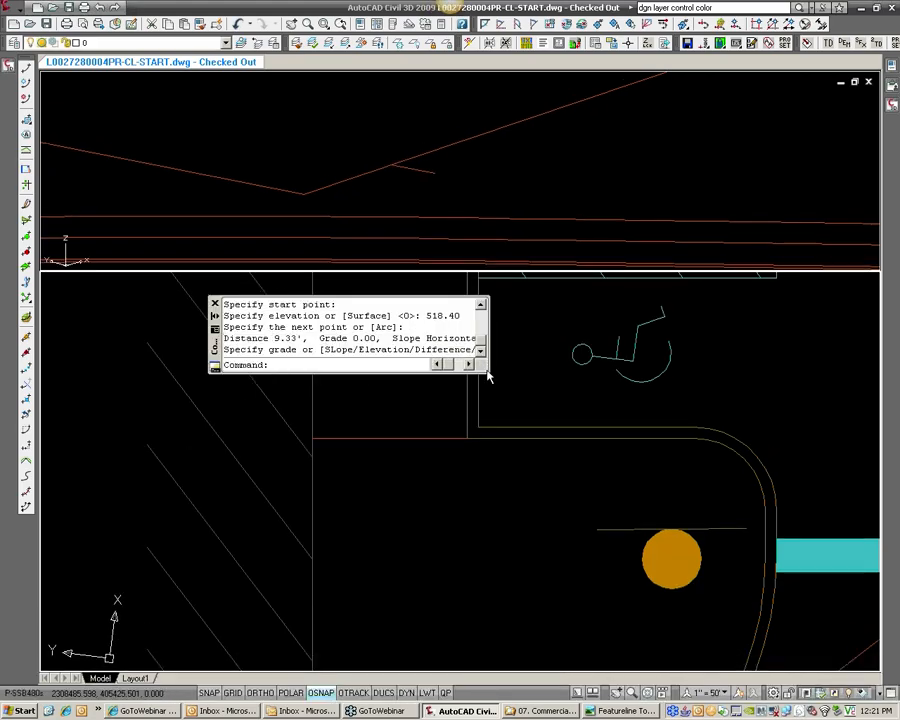
drag(487, 371, 795, 383)
key(Escape)
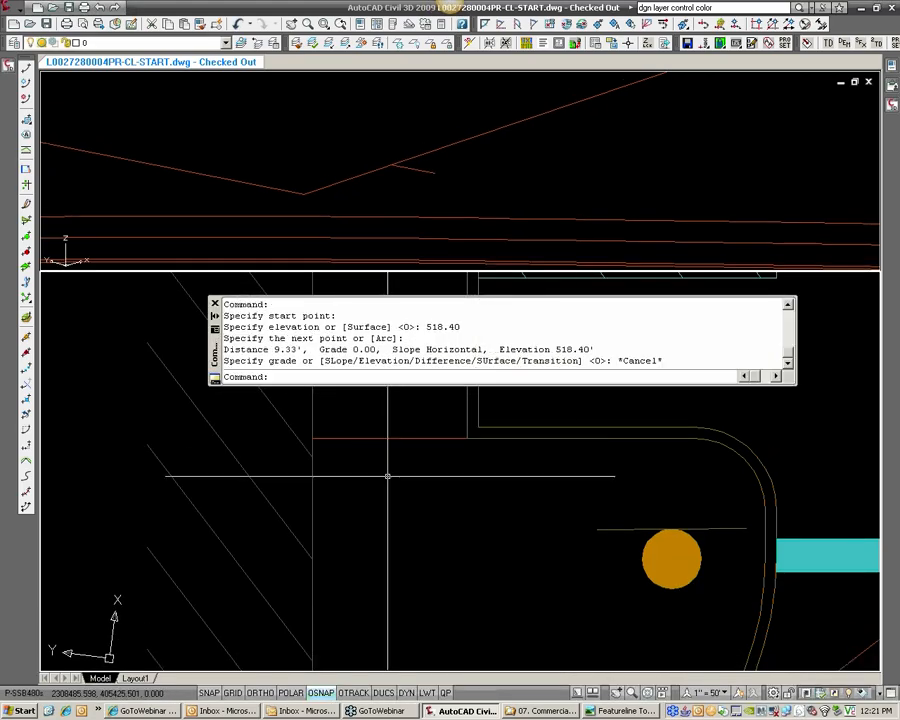
Erase the trial feature line between the building edge and the curb corner
click(387, 437)
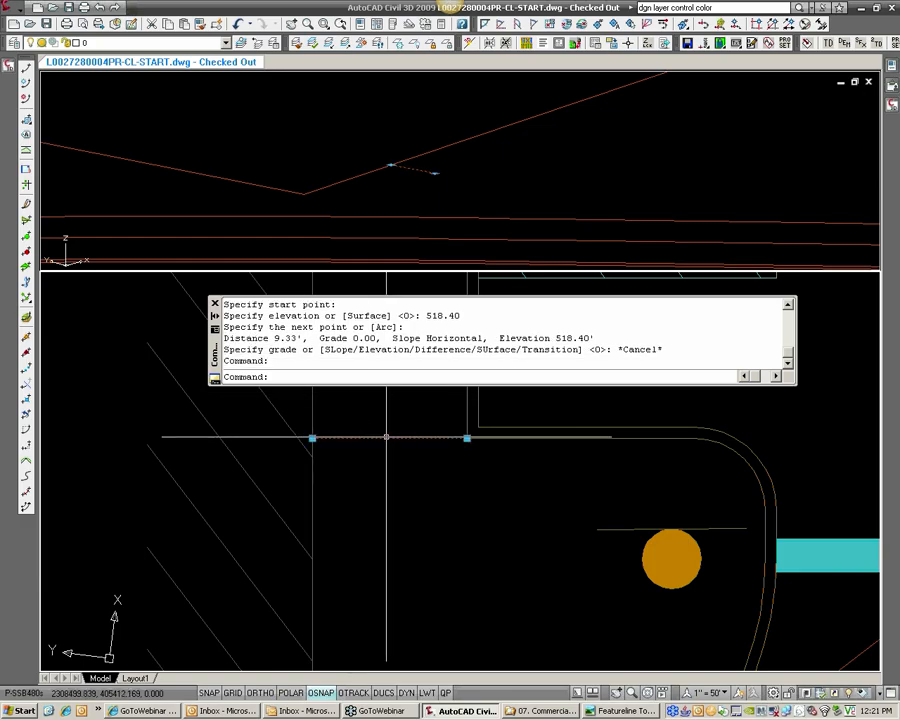
text(E)
key(Return)
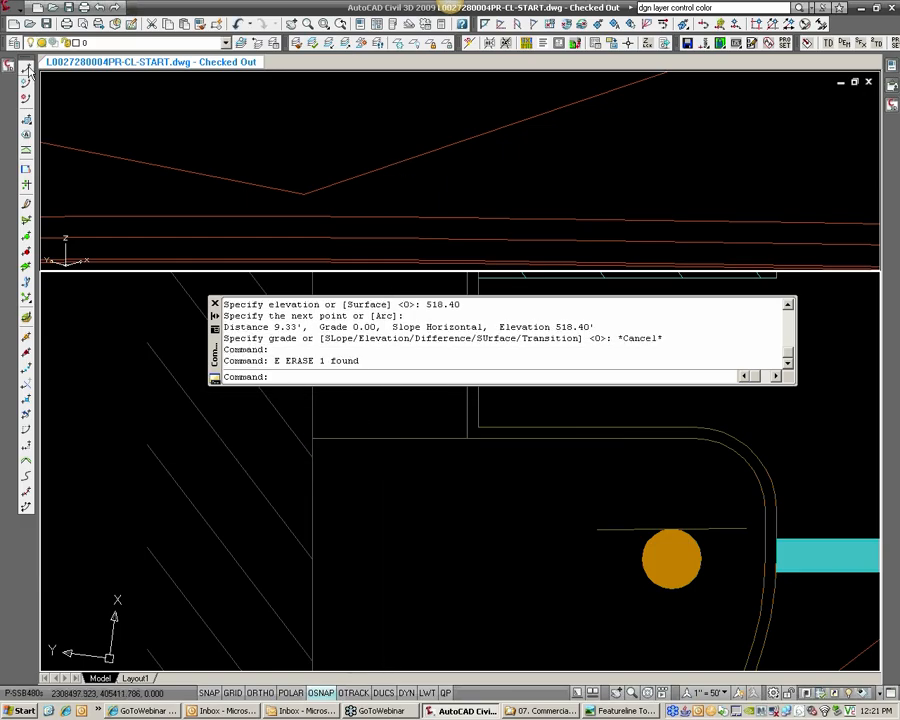
Draw a feature line from the building edge at elevation 518.40 to the curb corner at a grade of -2, and check its curb end elevation
click(26, 68)
click(525, 453)
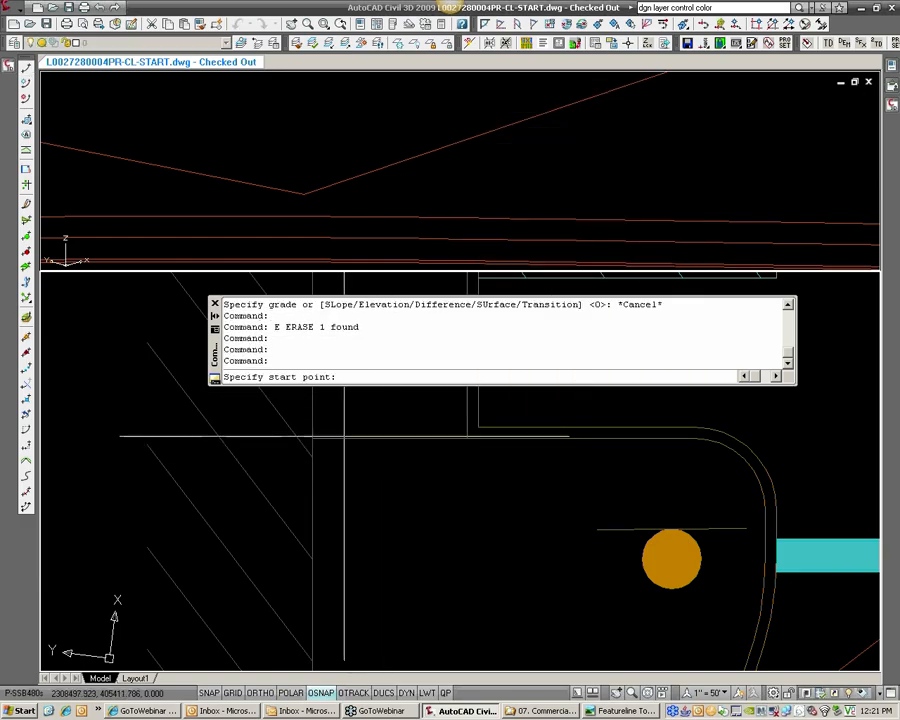
click(312, 437)
text(518)
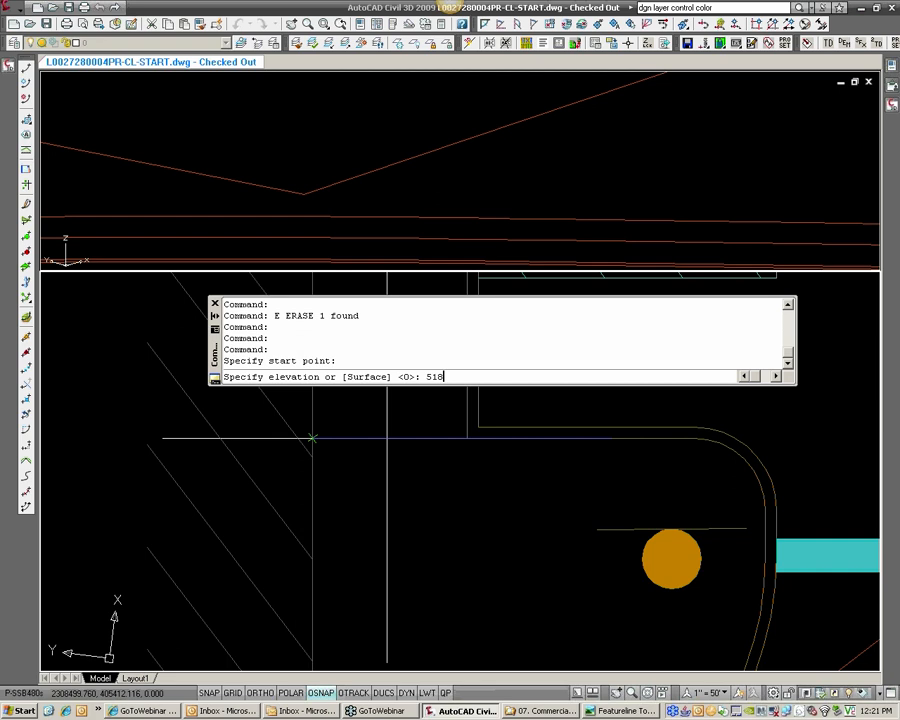
text(.40)
key(Return)
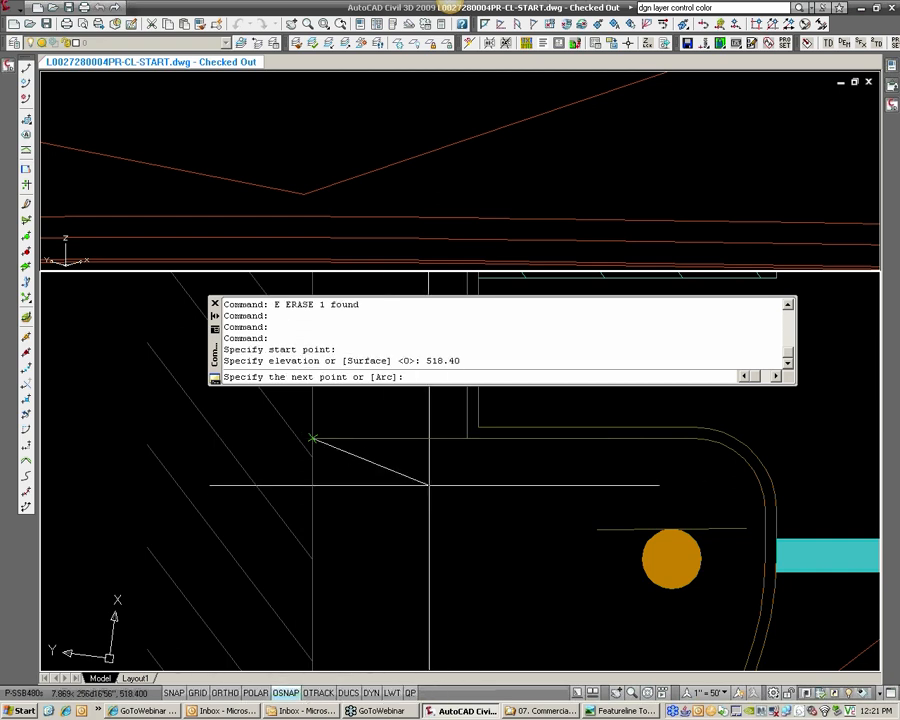
click(467, 437)
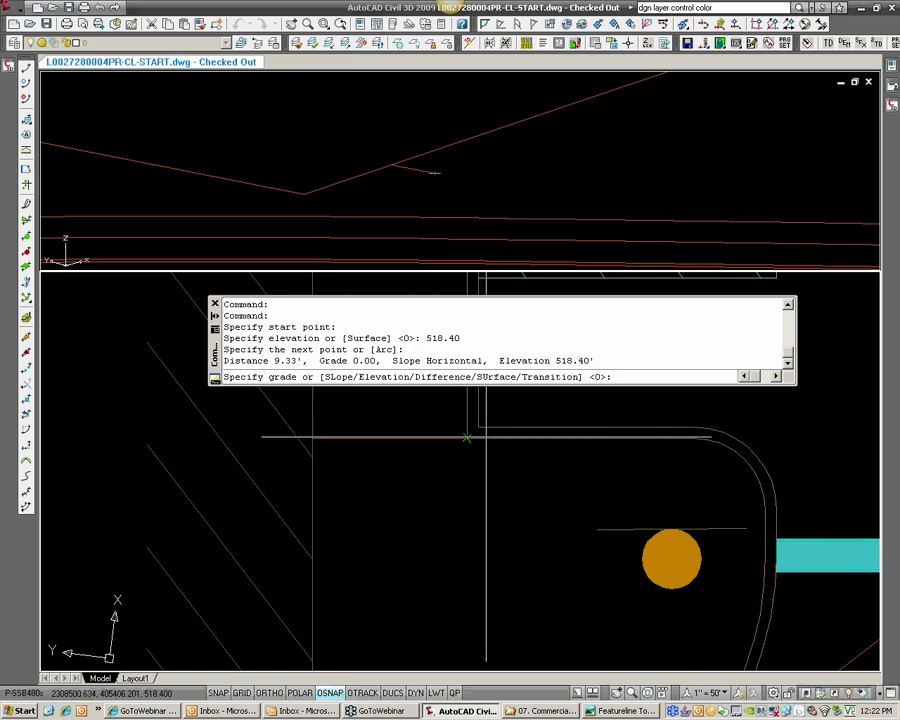
text(-2)
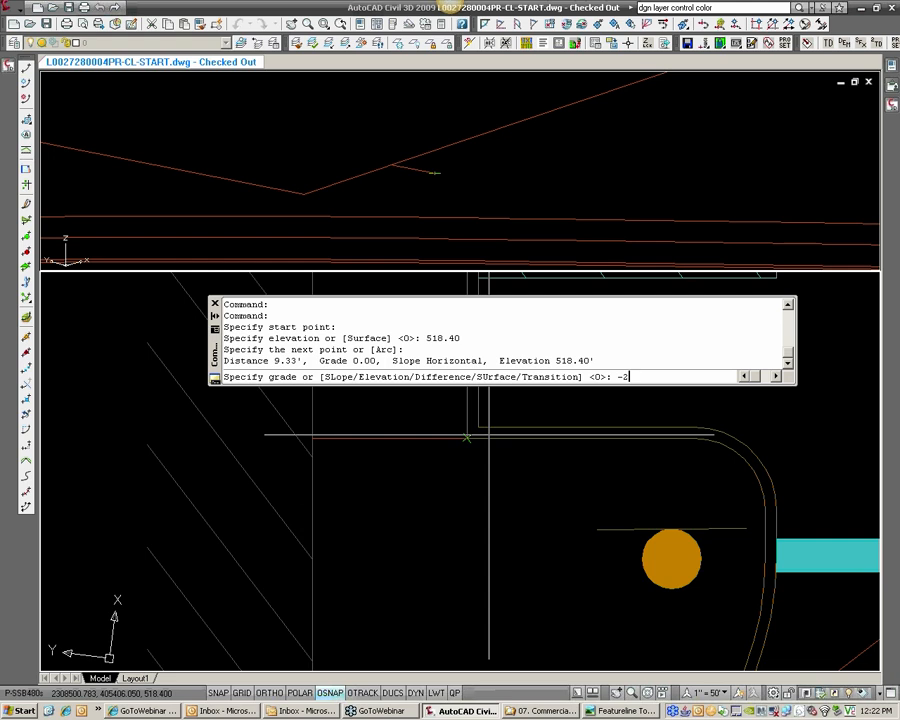
key(Return)
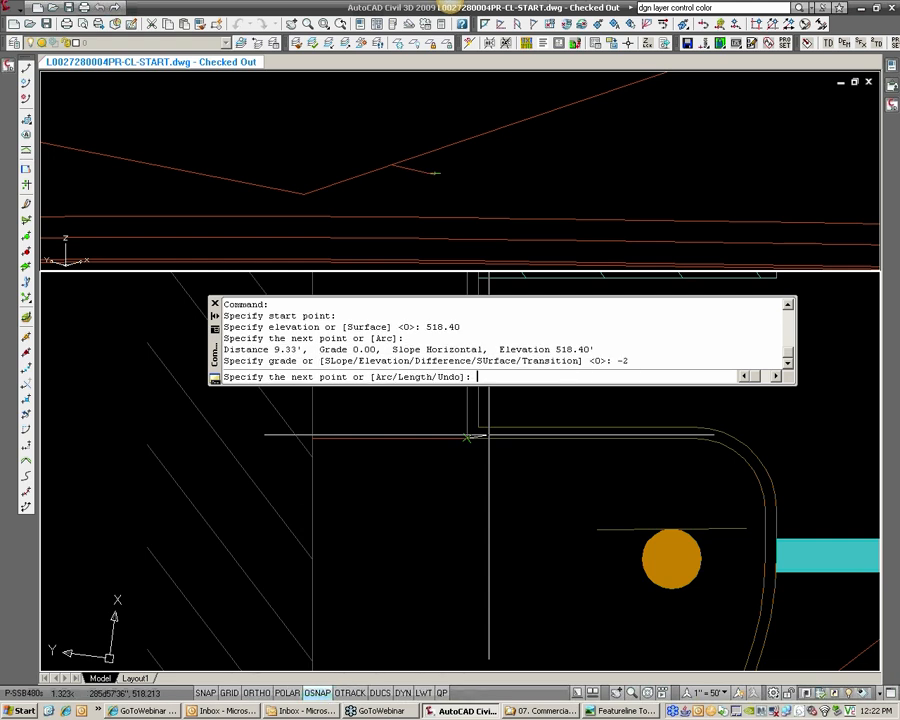
key(Return)
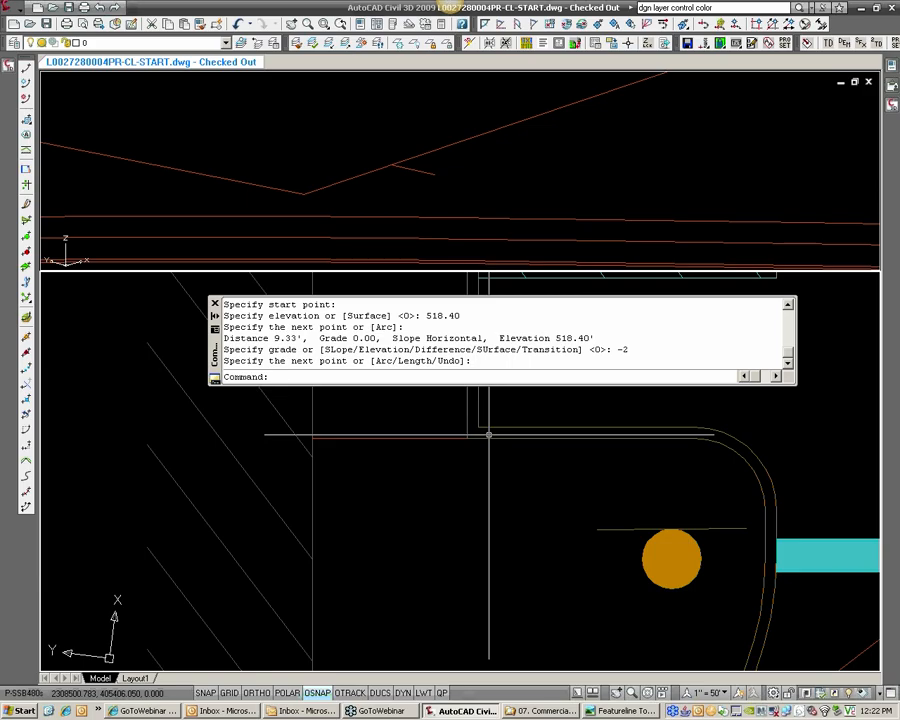
click(446, 438)
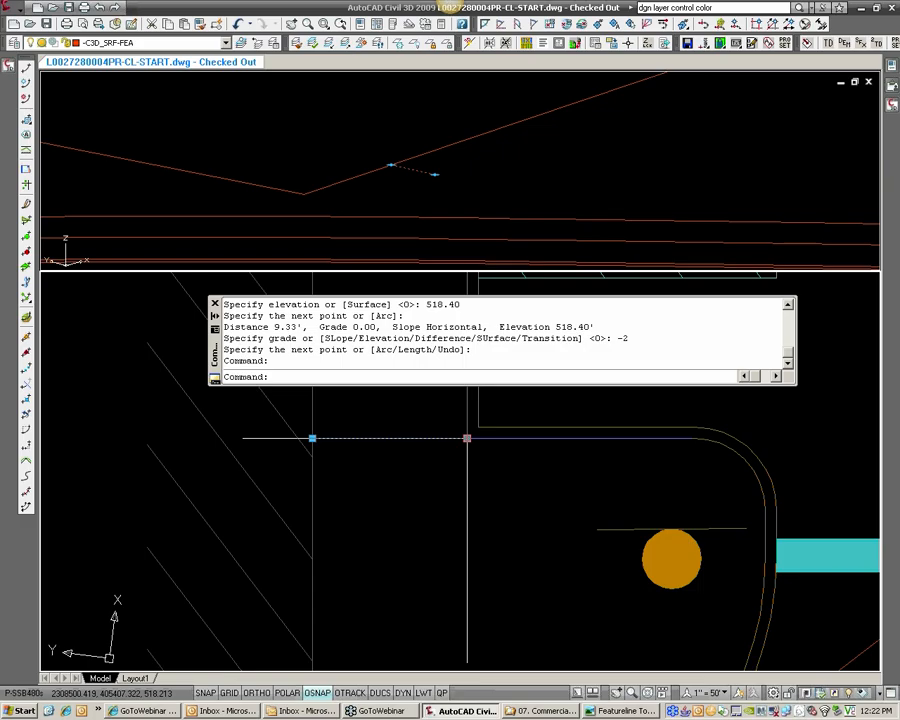
key(Escape)
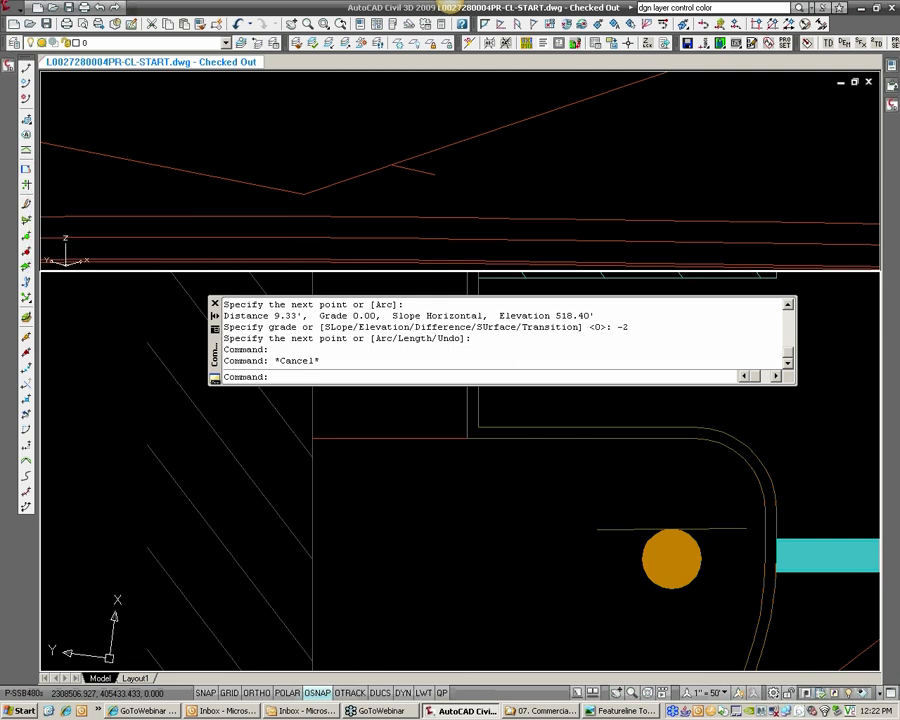
Use Quick Elevation Edit to set the grade of the feature line from building to curb corner to -5
click(585, 711)
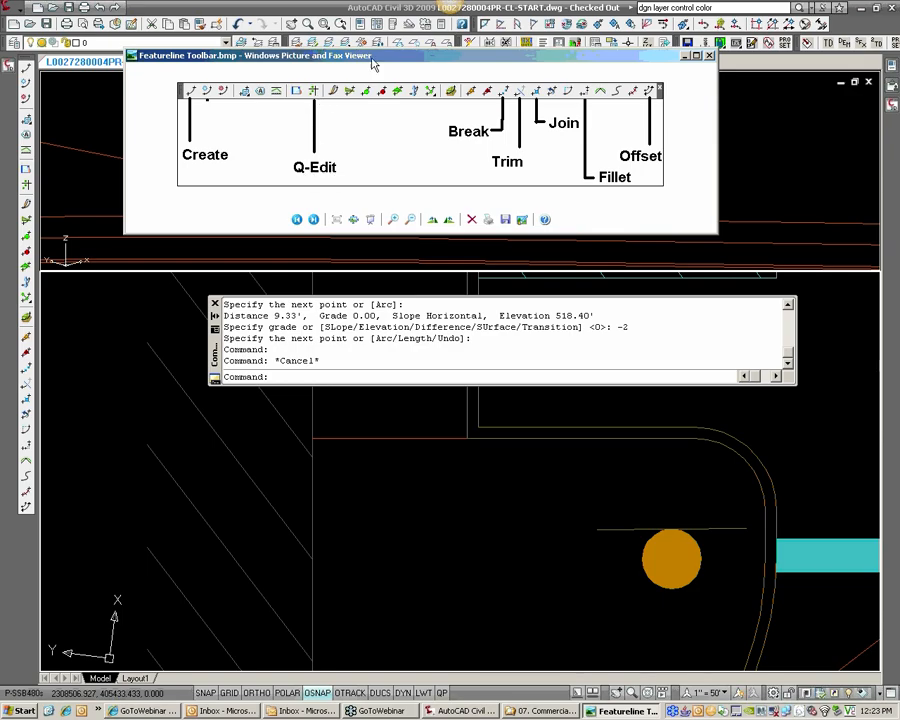
drag(0, 55, 0, 12)
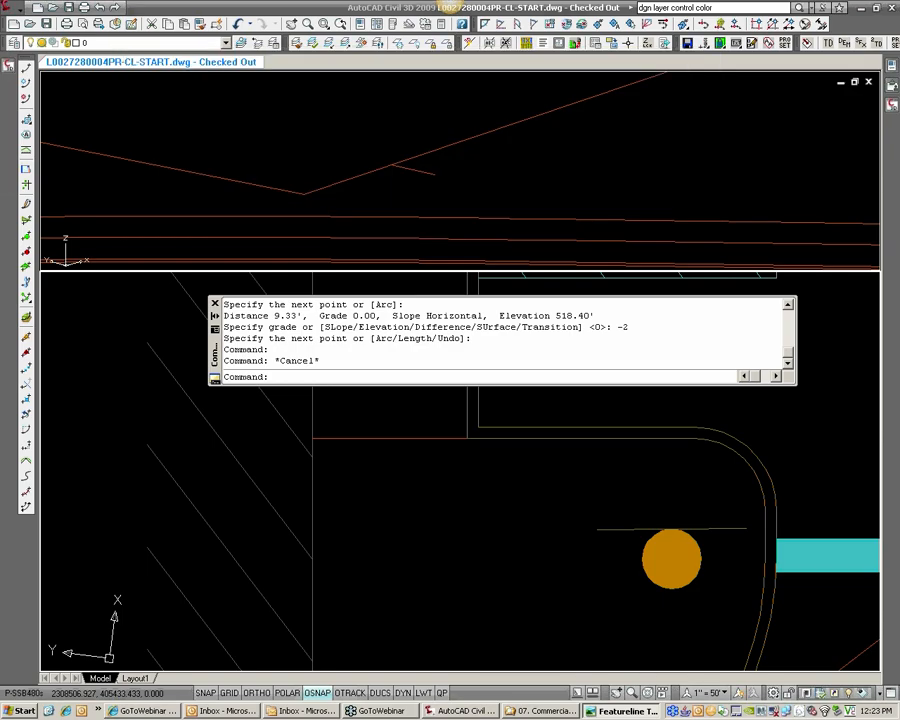
click(30, 190)
click(28, 187)
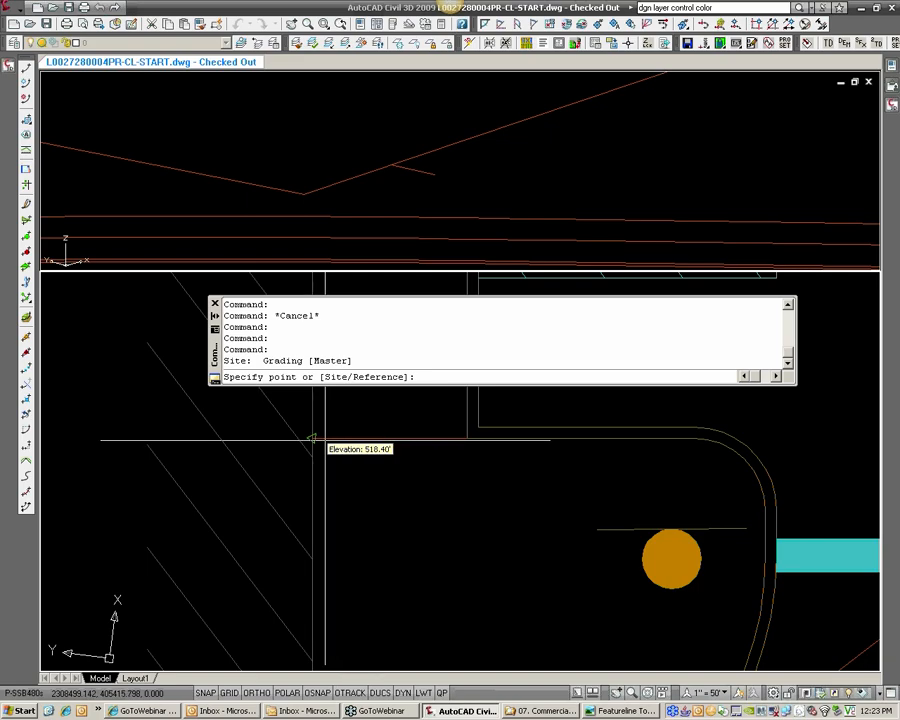
click(405, 443)
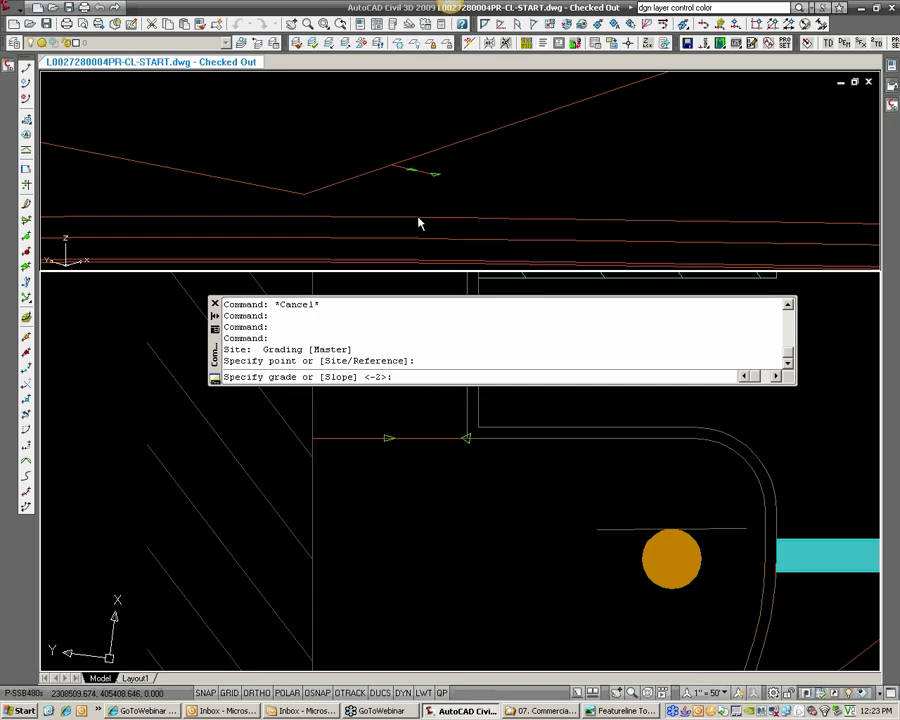
text(-)
text(5)
key(Return)
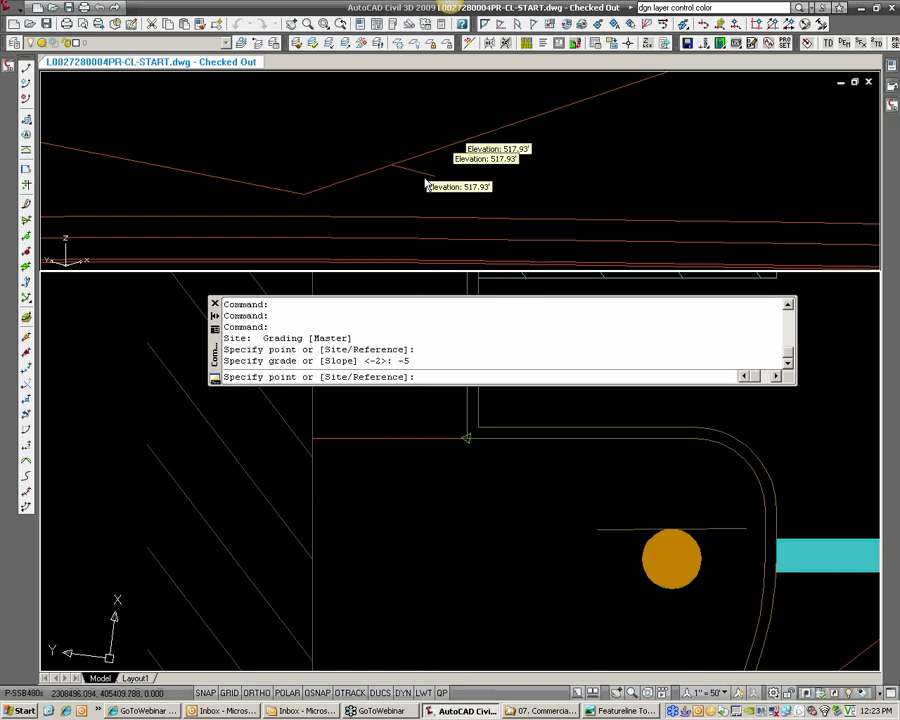
Set the grade of the feature line from the building to the curb corner to -50
click(396, 446)
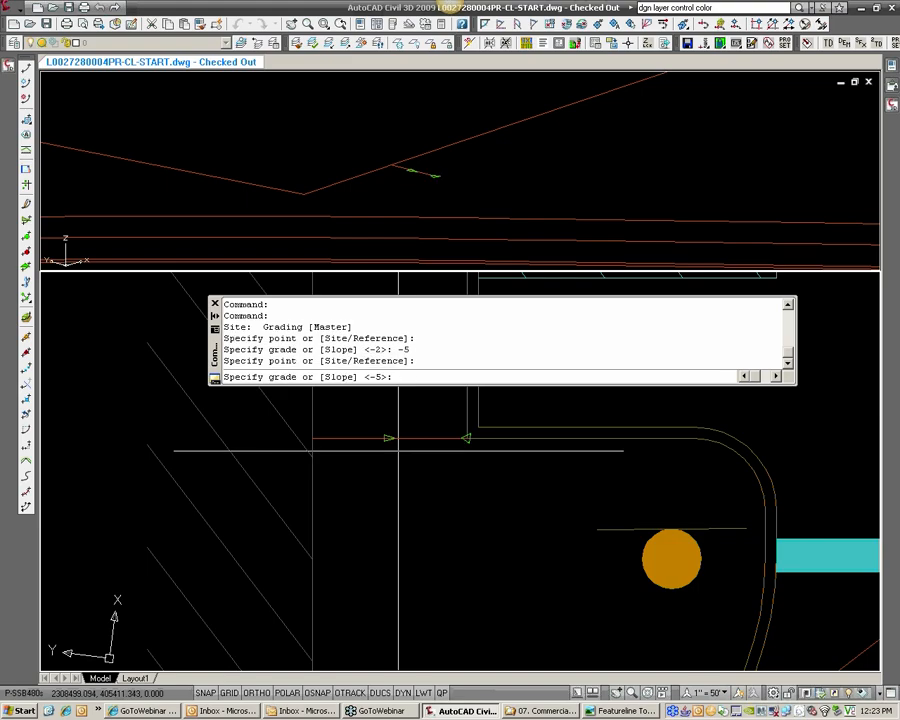
text(-)
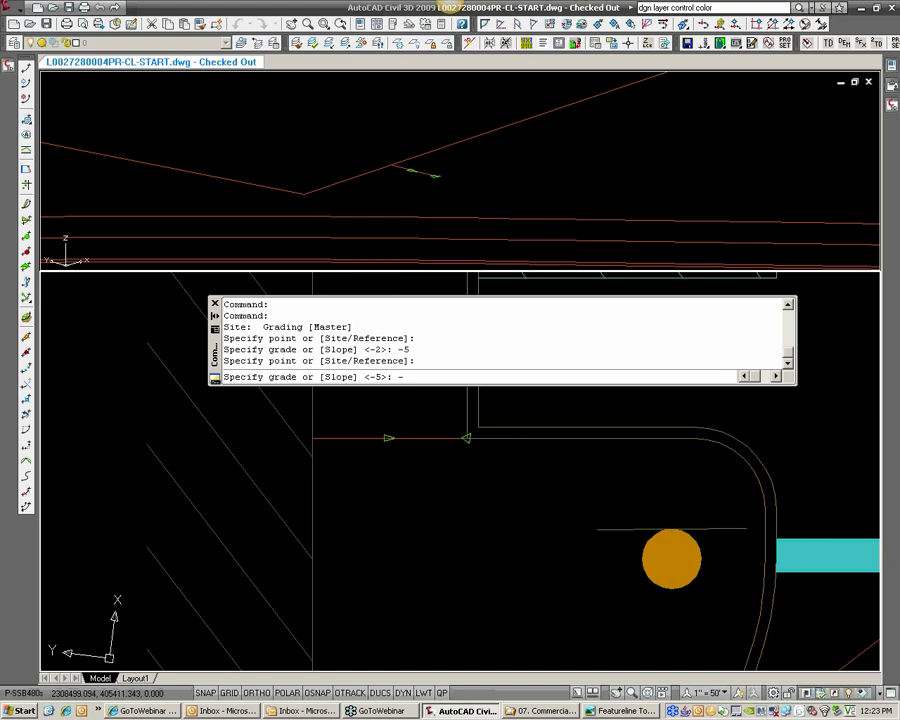
text(50)
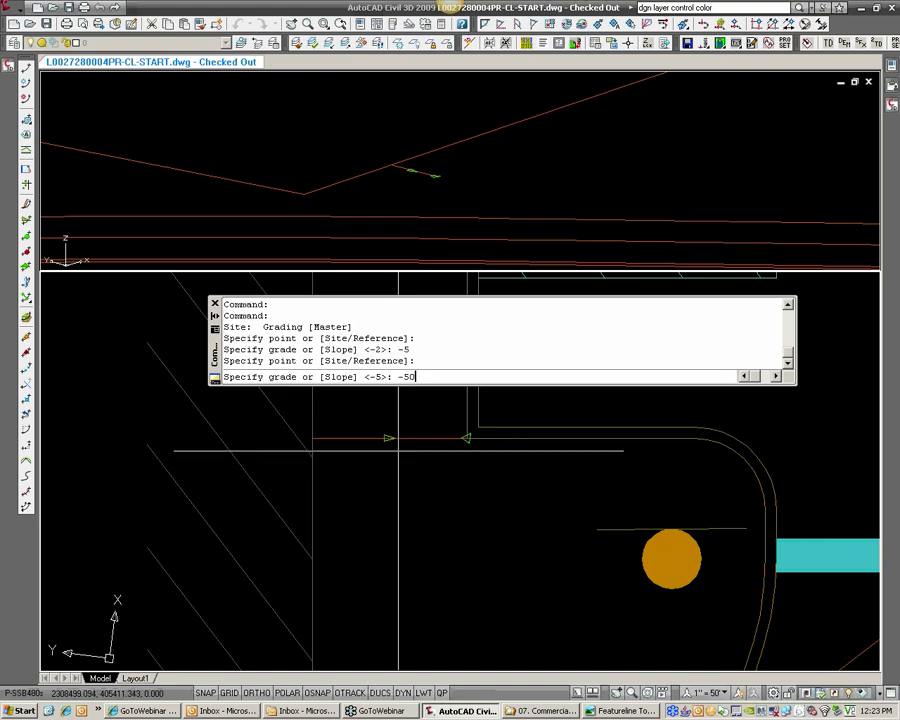
key(Return)
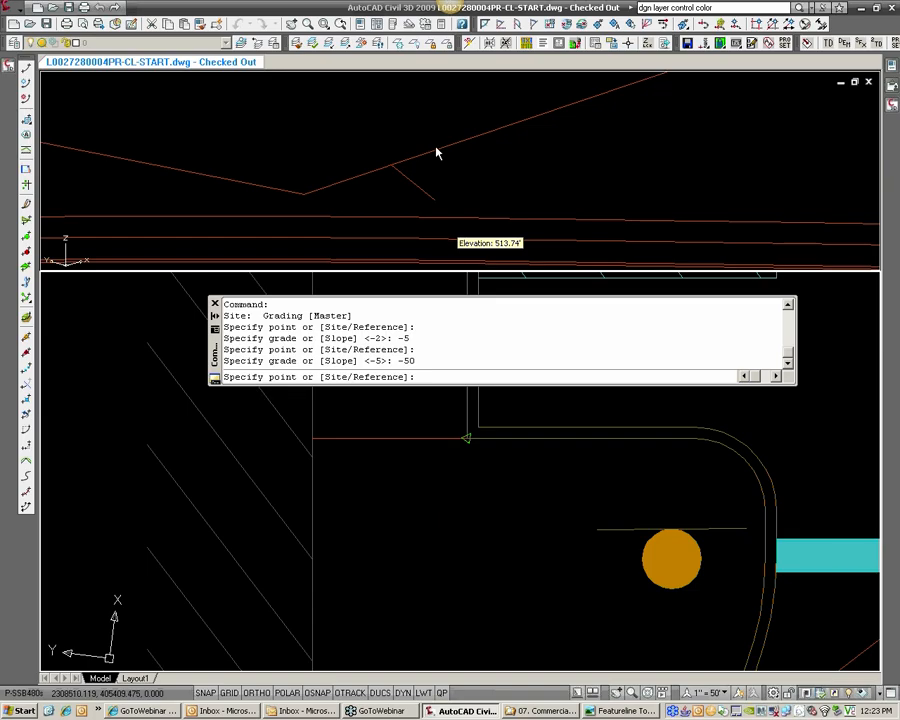
Set the grade of the feature line from the building to the curb corner to -2 and finish the elevation editing
click(419, 440)
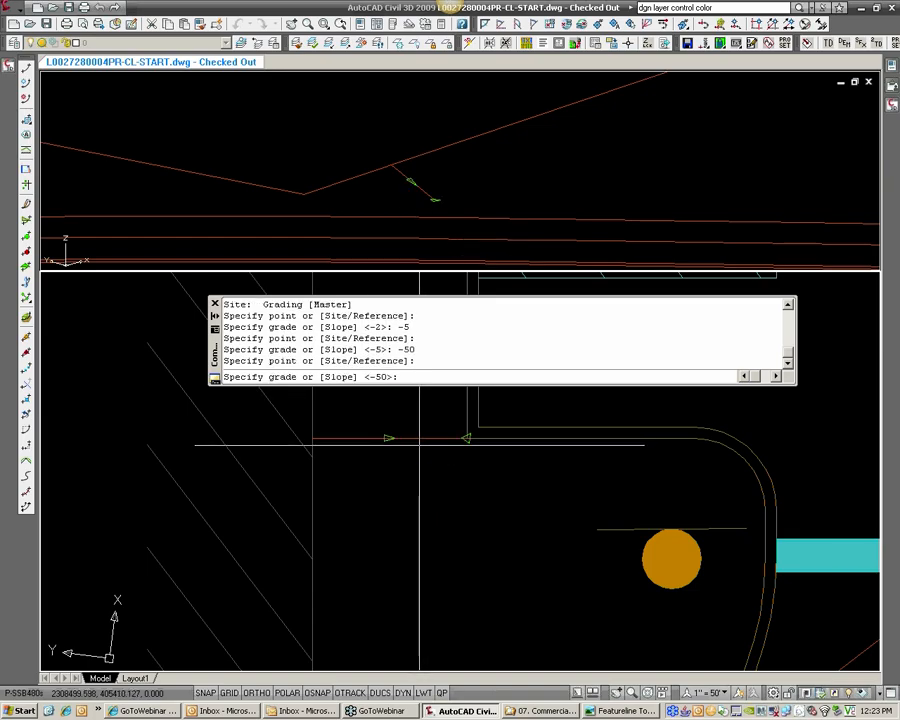
text(-2)
key(Return)
key(Return)
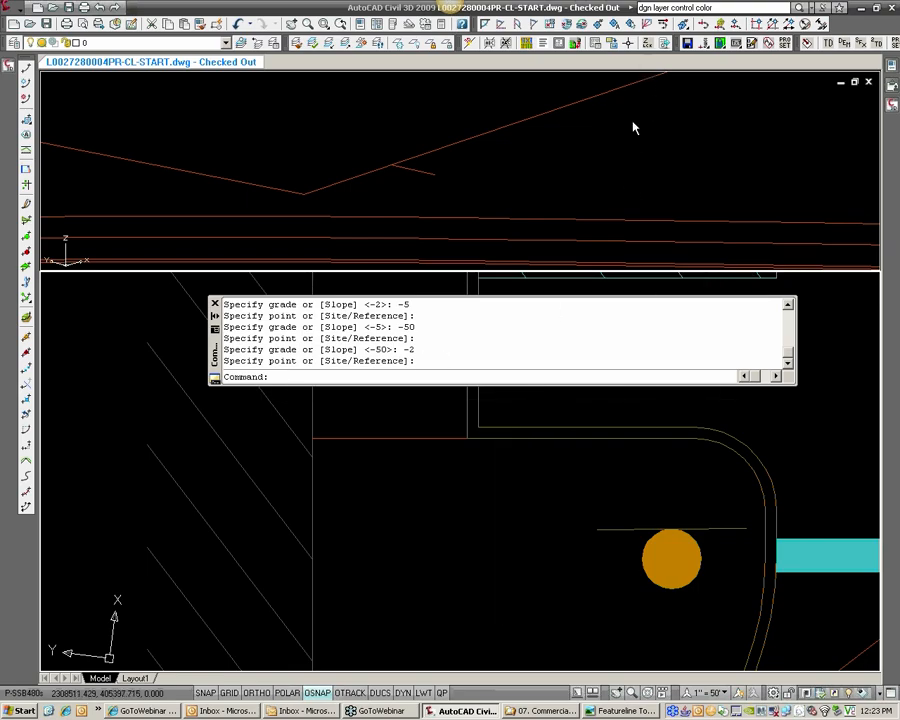
Turn off Replace Z value with current elevation in the drafting options, and dock the command line beneath the drawing area again
right_click(527, 345)
click(570, 439)
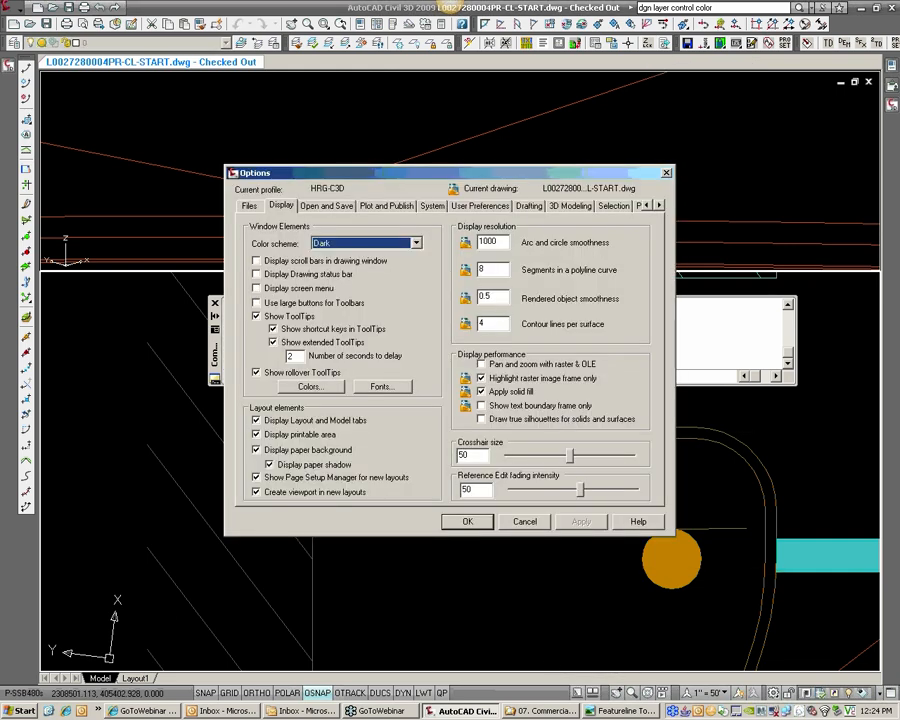
click(529, 206)
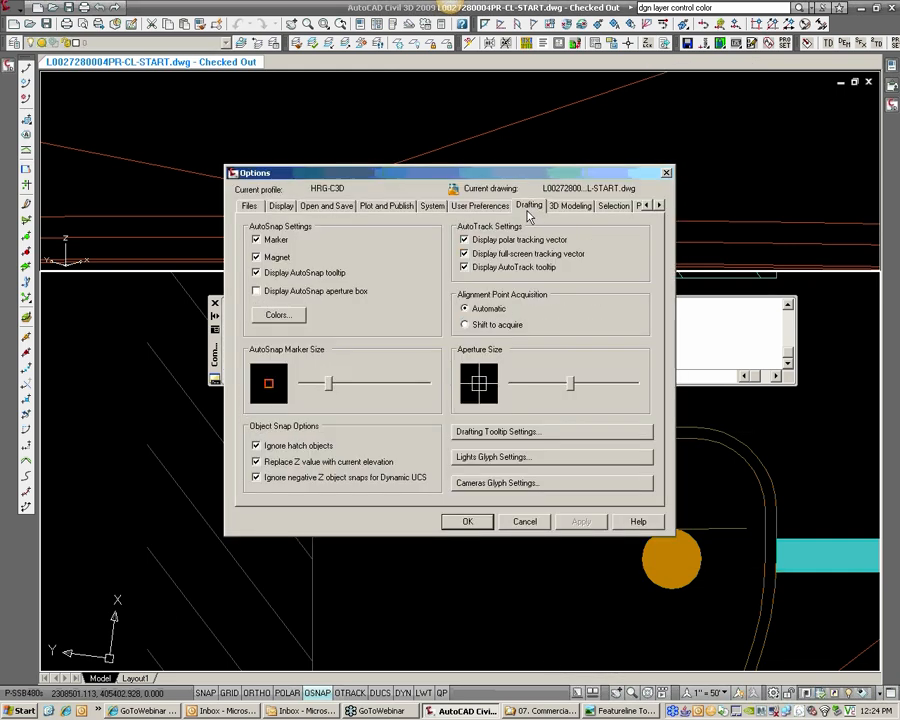
click(314, 465)
click(468, 523)
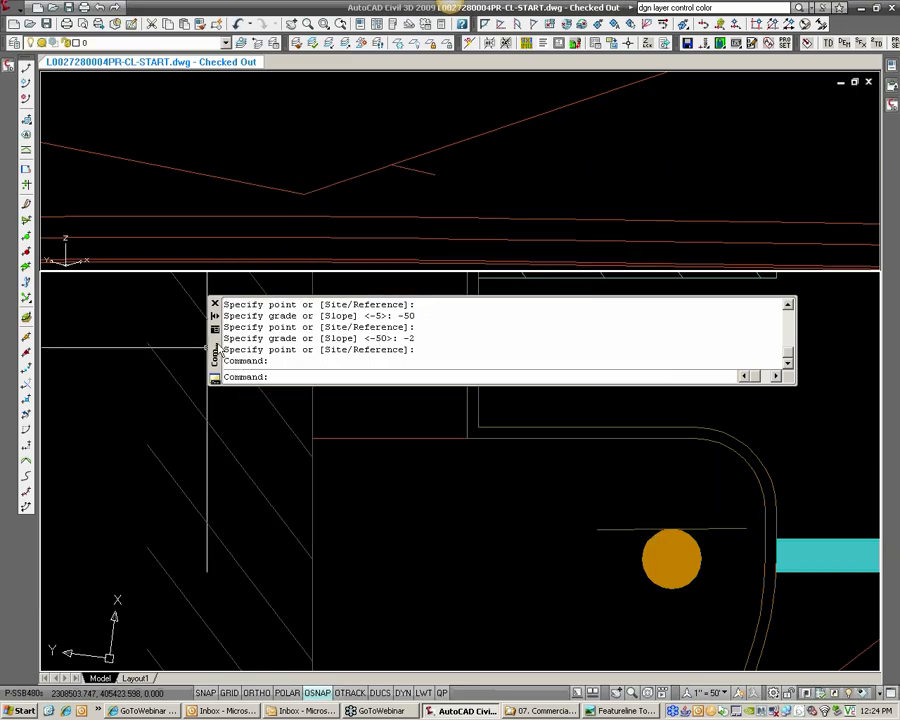
mouse_move(213, 351)
mouse_down()
mouse_move(257, 158)
mouse_move(252, 242)
mouse_move(120, 670)
mouse_up()
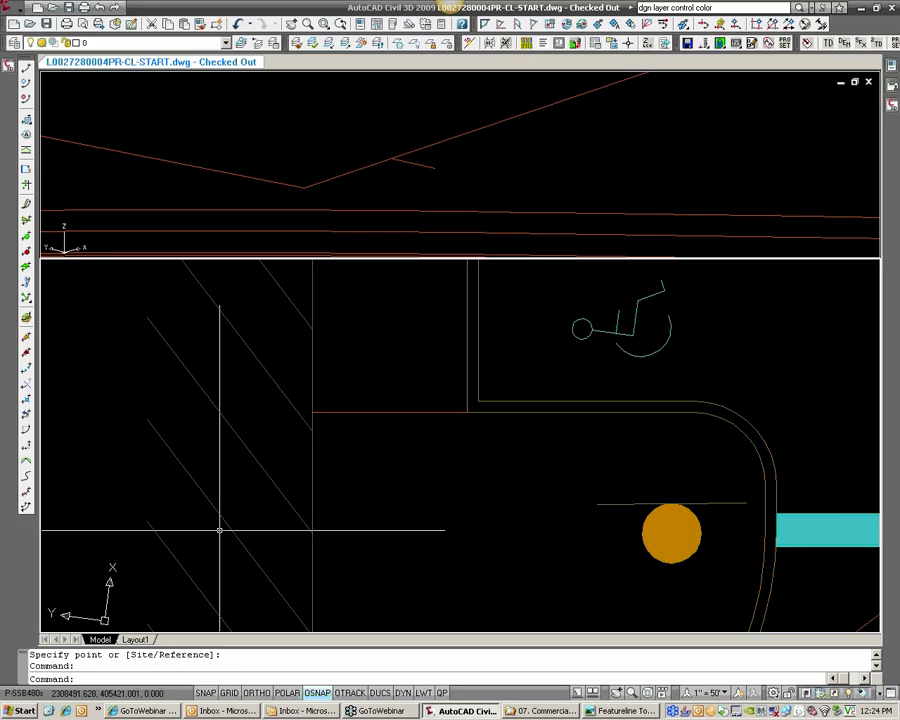
Draw a feature line at the other end of the parking row, from the building corner at elevation 518.40 to the curb at grade -2
middle_drag(418, 330, 406, 382)
scroll(406, 383, down, 1)
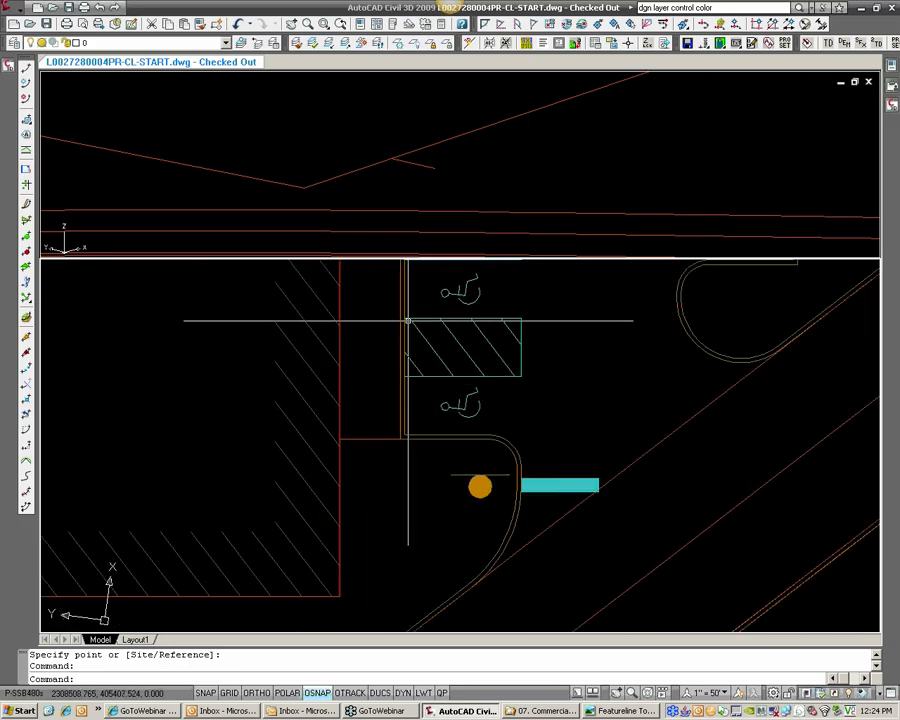
middle_drag(408, 300, 387, 576)
middle_drag(394, 374, 322, 548)
scroll(321, 395, down, 1)
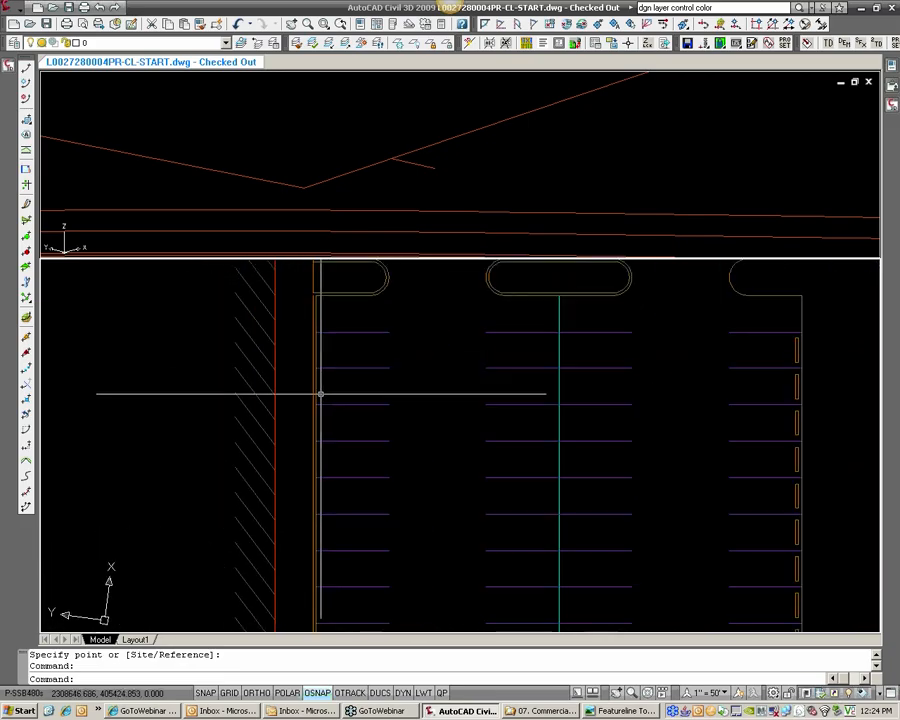
middle_drag(318, 337, 312, 509)
middle_drag(310, 422, 307, 446)
scroll(307, 448, down, 1)
scroll(309, 362, down, 1)
middle_drag(309, 362, 297, 481)
scroll(254, 320, up, 6)
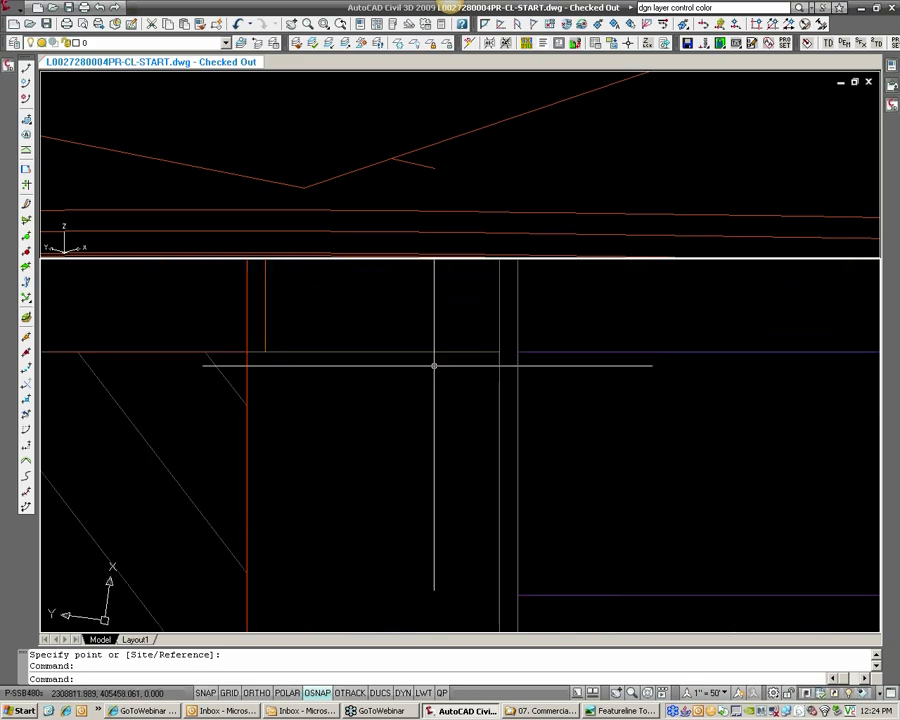
click(26, 67)
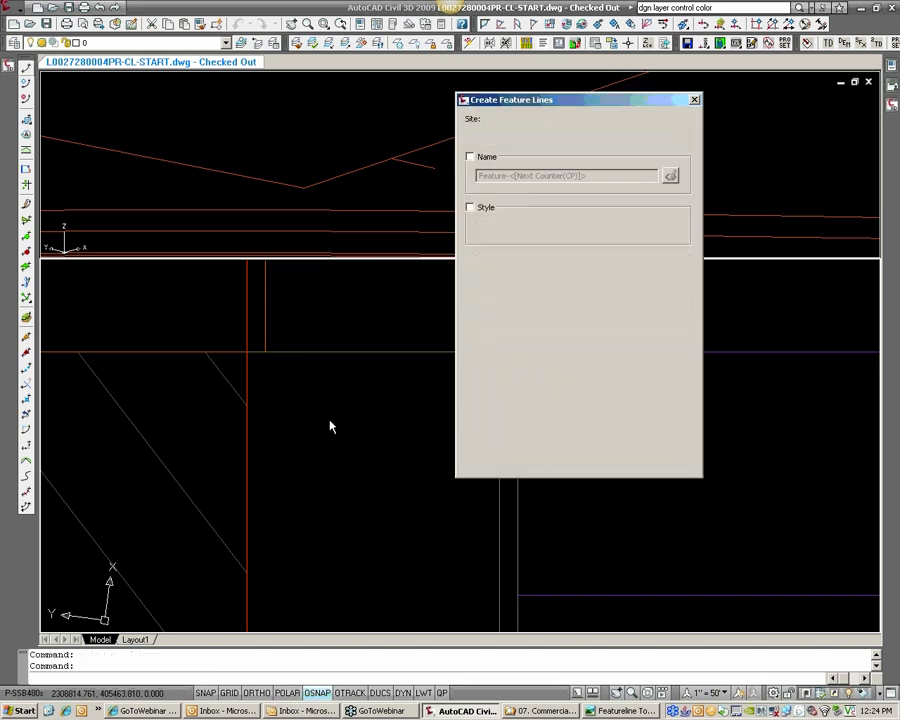
click(522, 455)
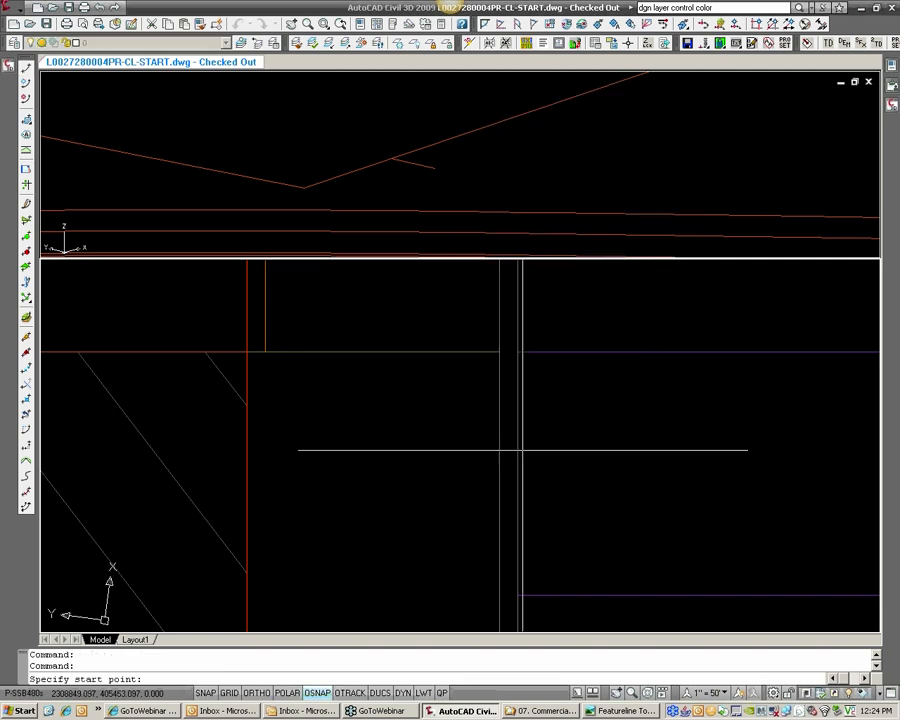
click(247, 351)
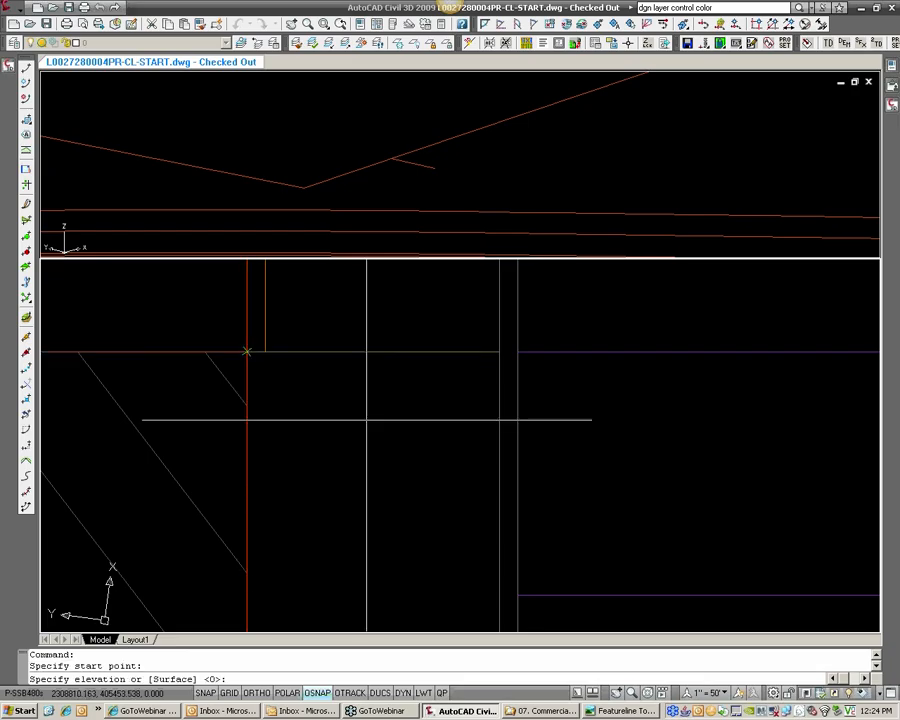
text(548)
key(Return)
click(499, 352)
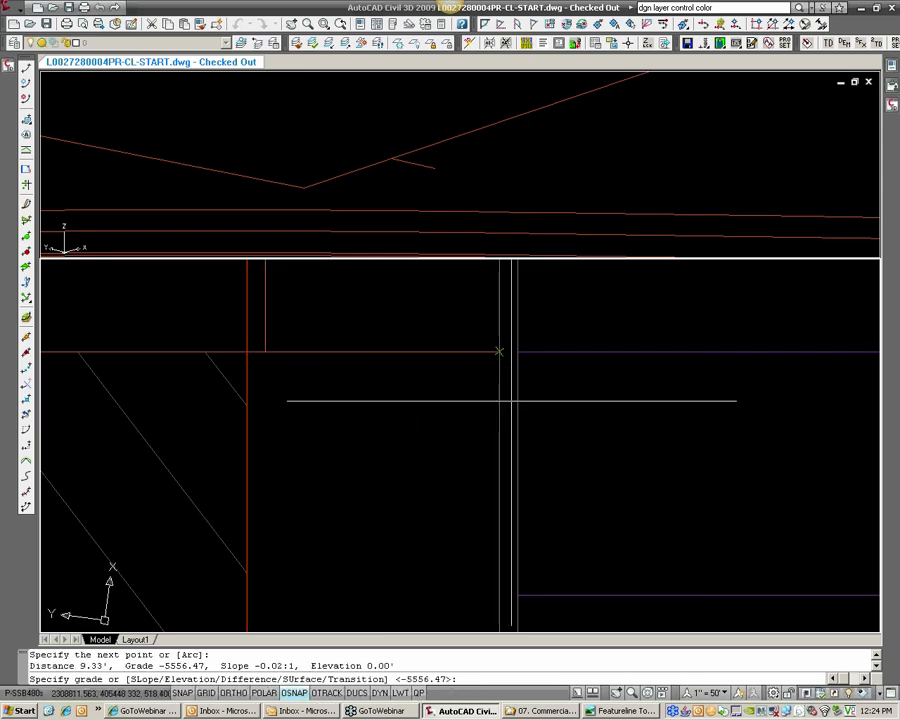
text(-2)
key(Return)
key(Return)
Examine both short building-to-curb feature lines in the 3D viewport and the new line's curb end in plan
click(538, 157)
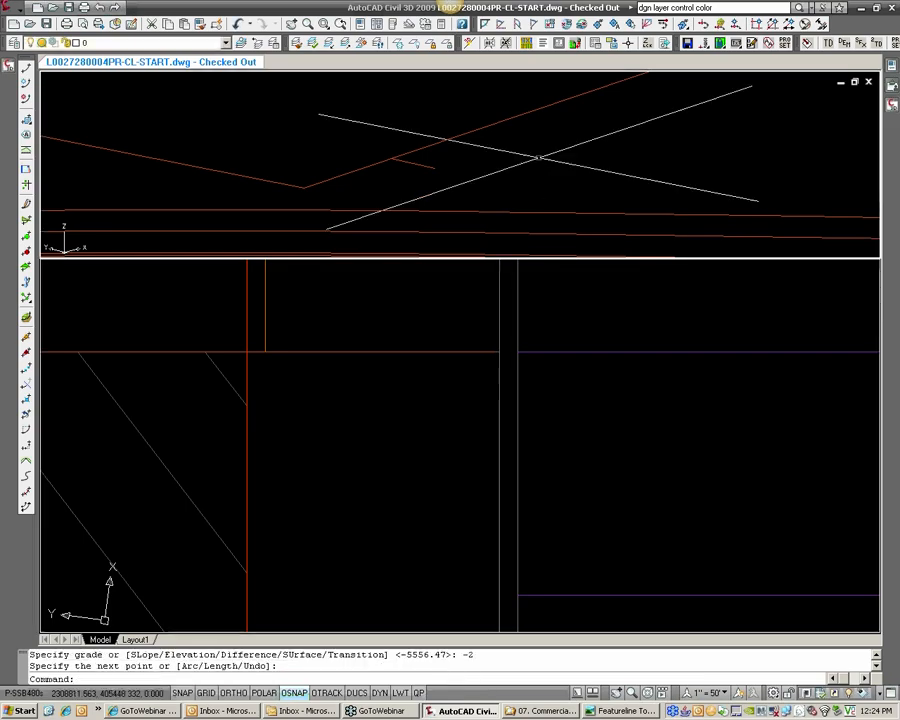
scroll(538, 157, down, 2)
middle_drag(685, 110, 409, 178)
scroll(409, 178, down, 3)
scroll(464, 160, up, 2)
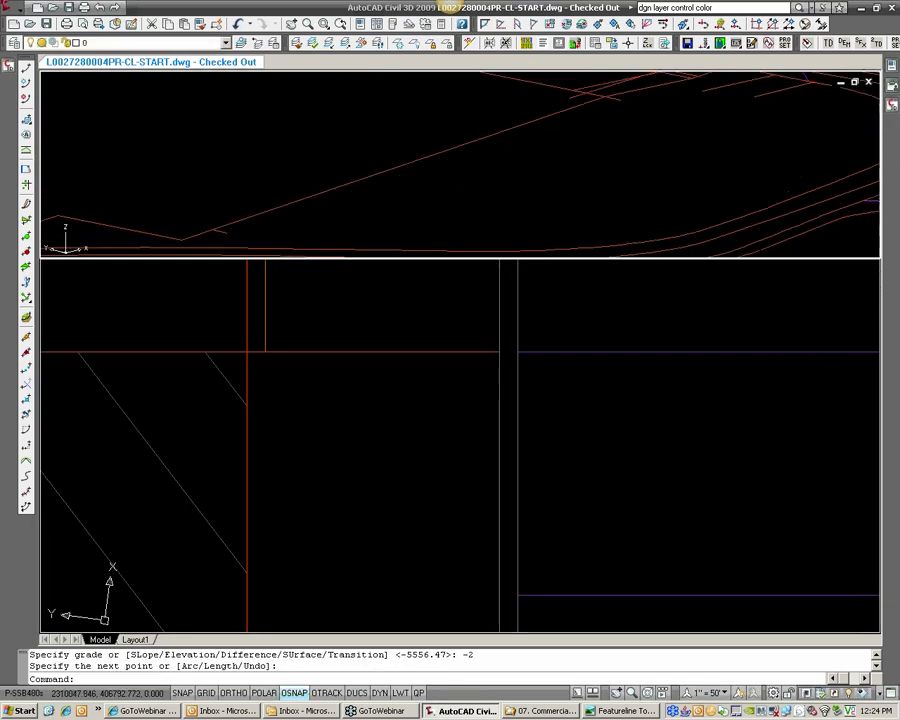
middle_drag(464, 160, 466, 155)
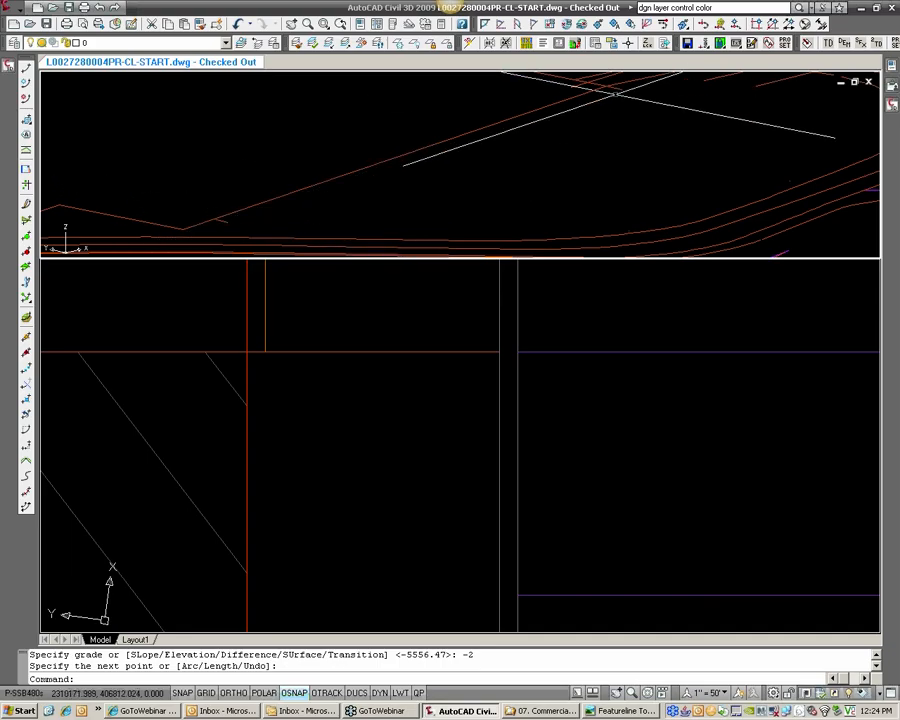
click(347, 399)
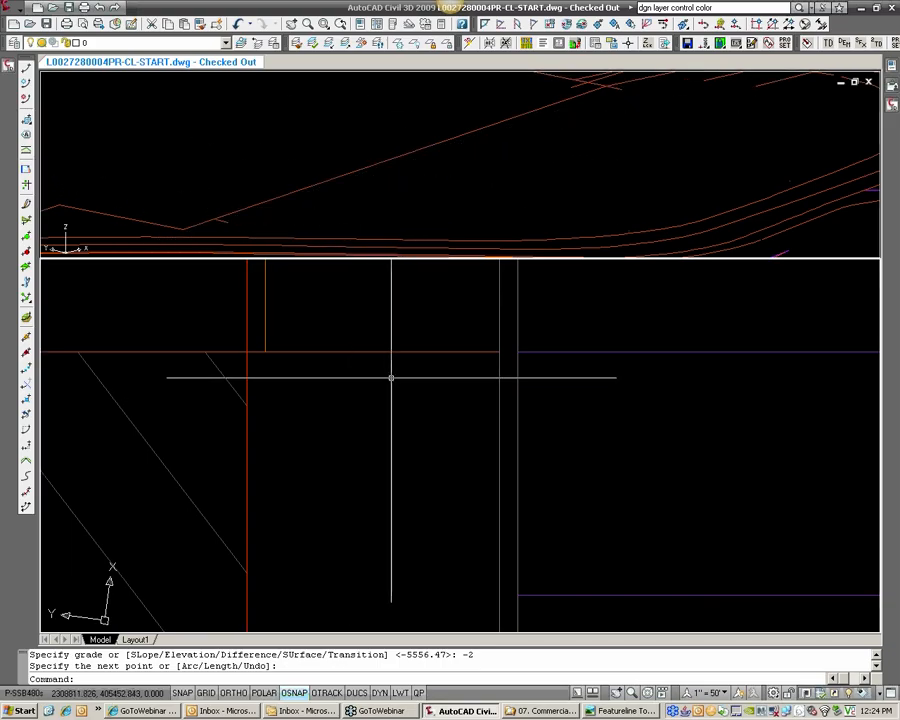
click(452, 357)
click(460, 342)
scroll(460, 342, down, 1)
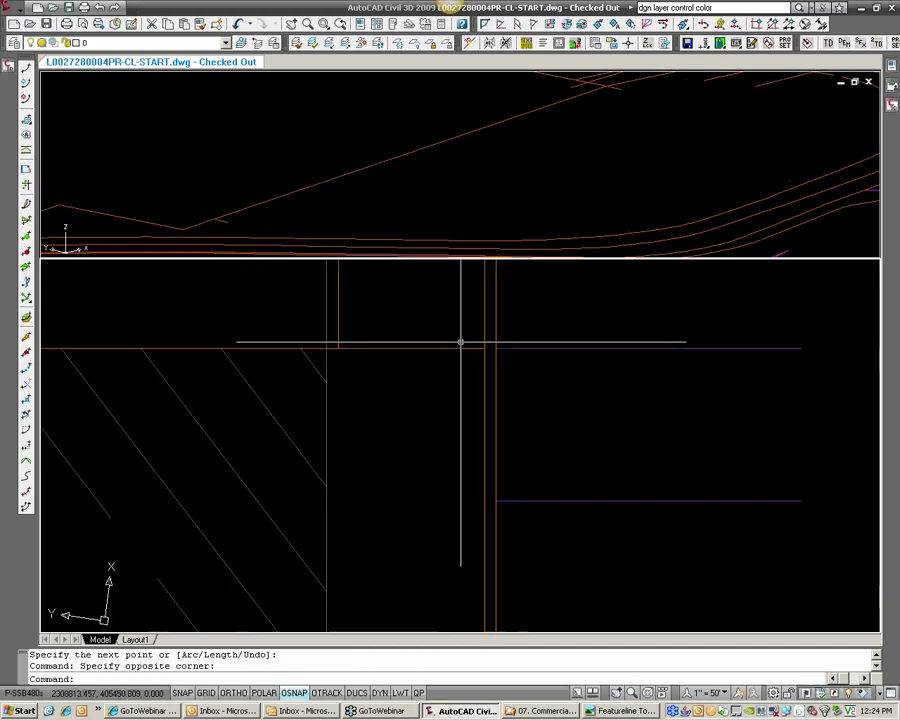
middle_drag(460, 342, 404, 355)
click(483, 183)
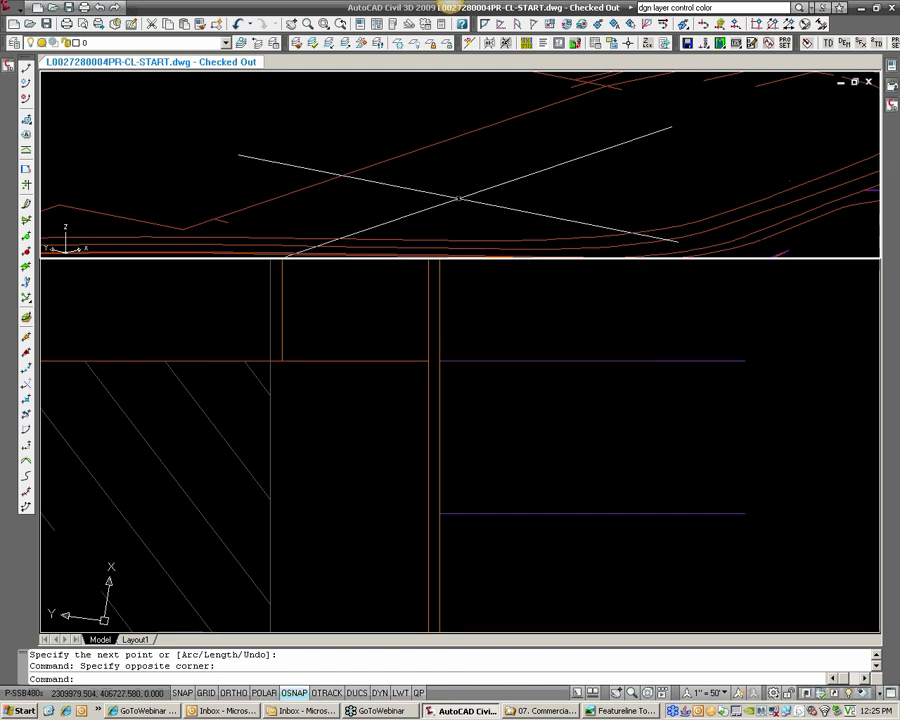
click(30, 74)
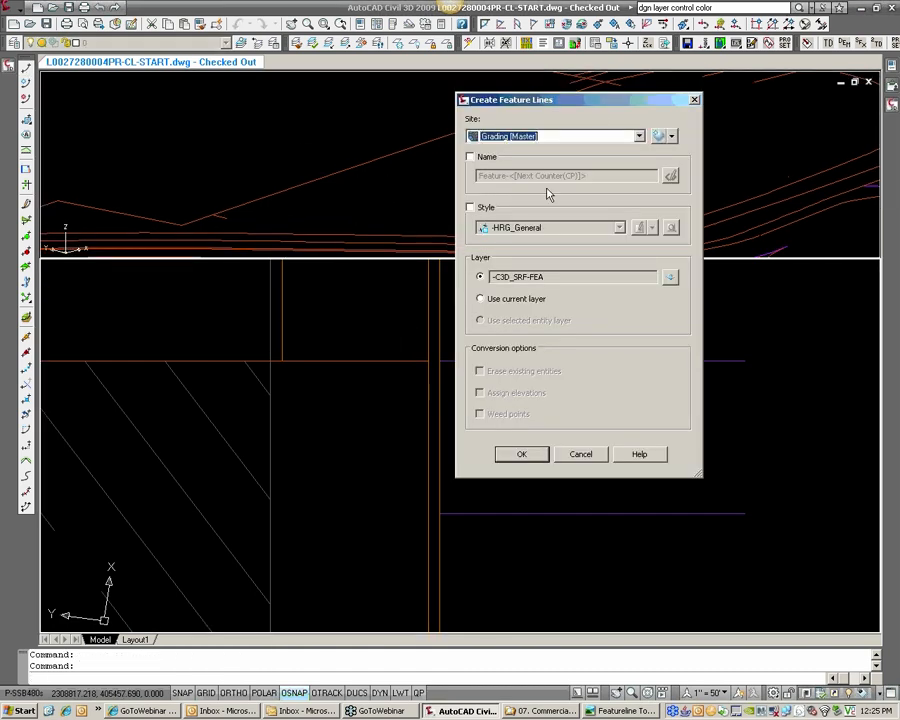
drag(595, 100, 750, 153)
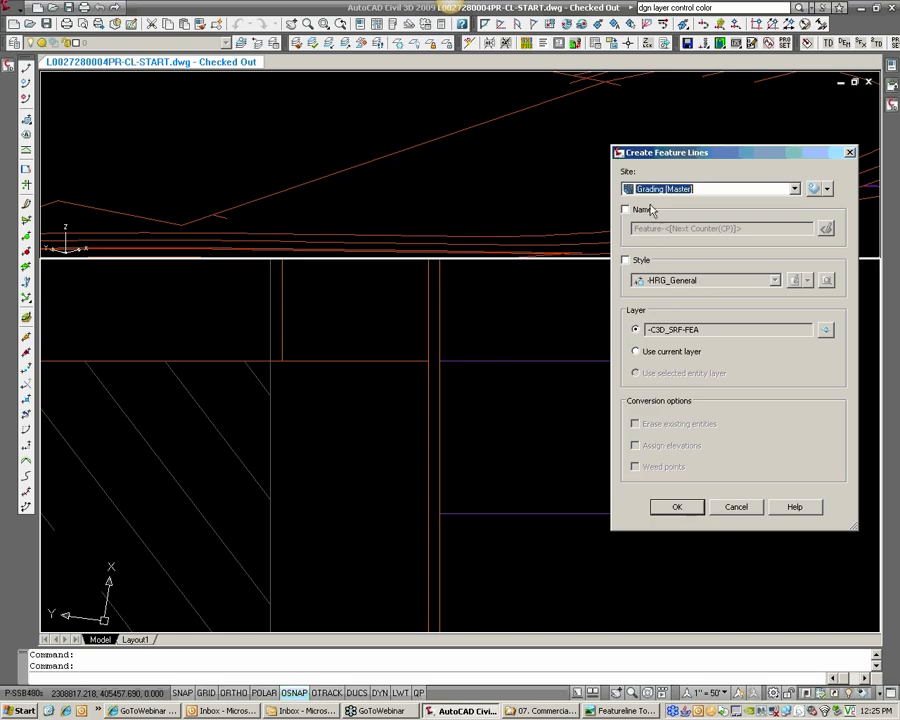
click(677, 507)
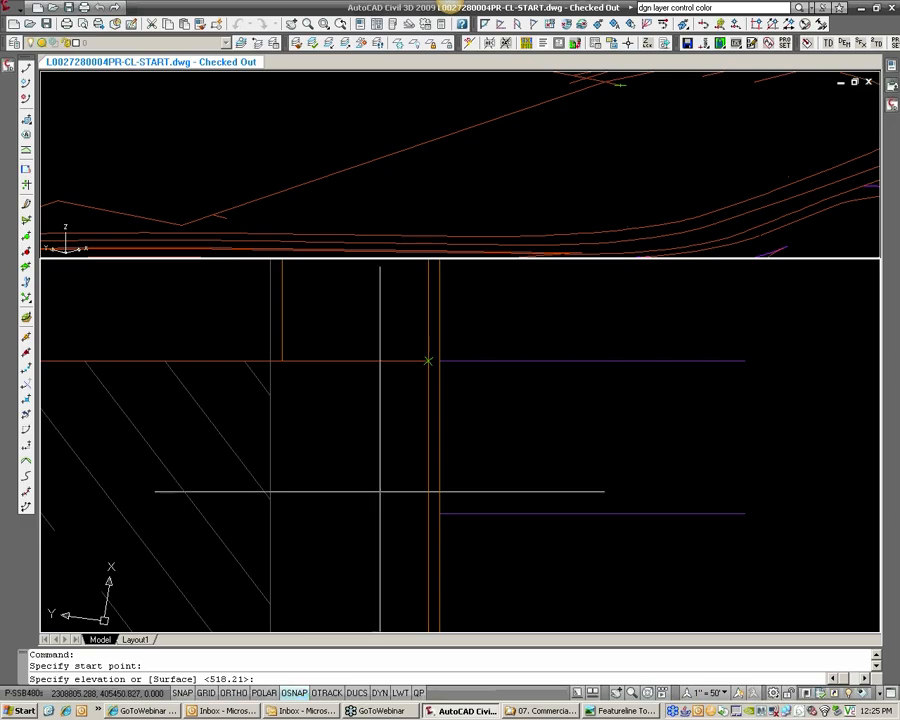
key(Escape)
key(Escape)
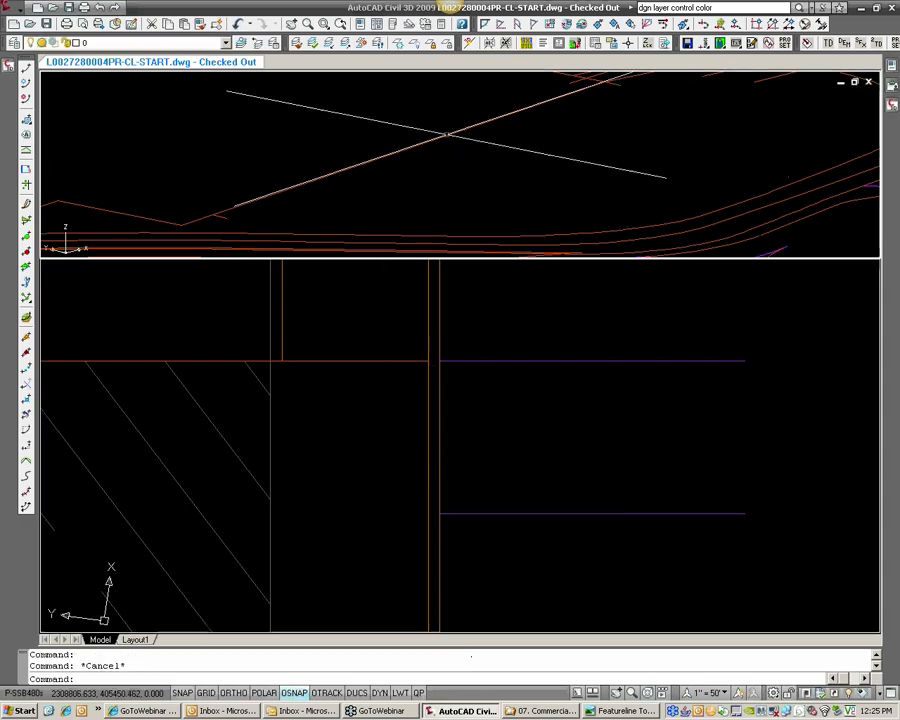
Draw a feature line in the 3D viewport joining the curb ends of the two short lines, accepting start elevation 518.21 and grade 0
click(26, 69)
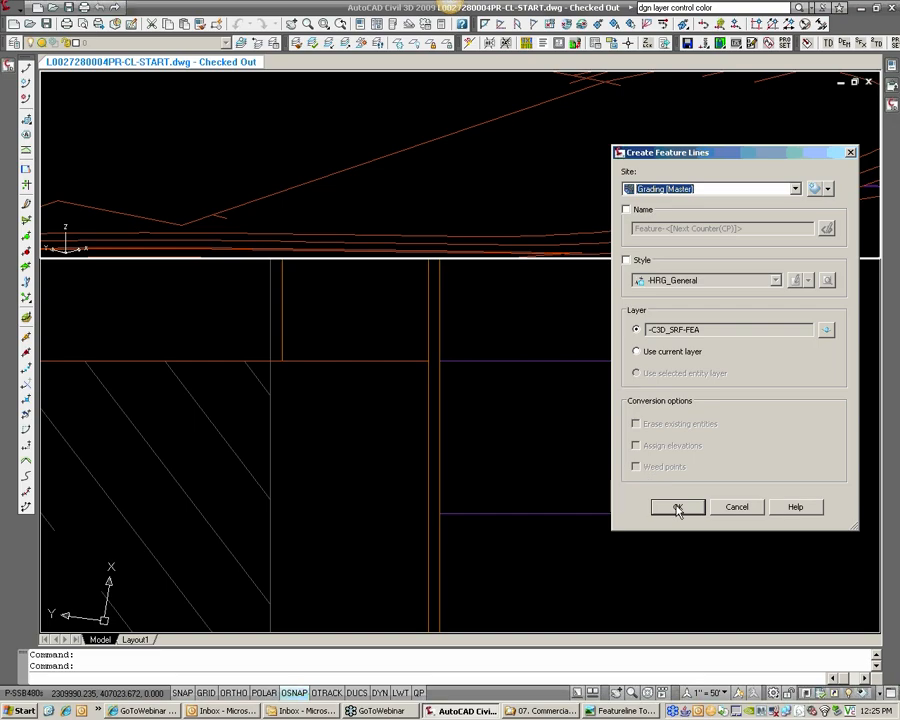
click(677, 507)
text(END)
key(Return)
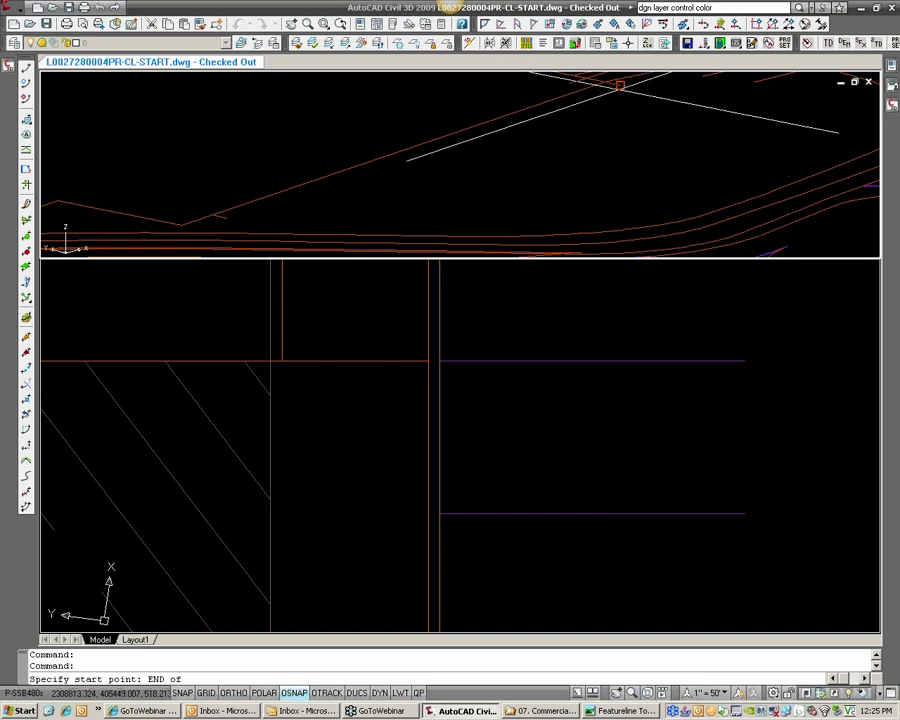
click(620, 86)
key(Return)
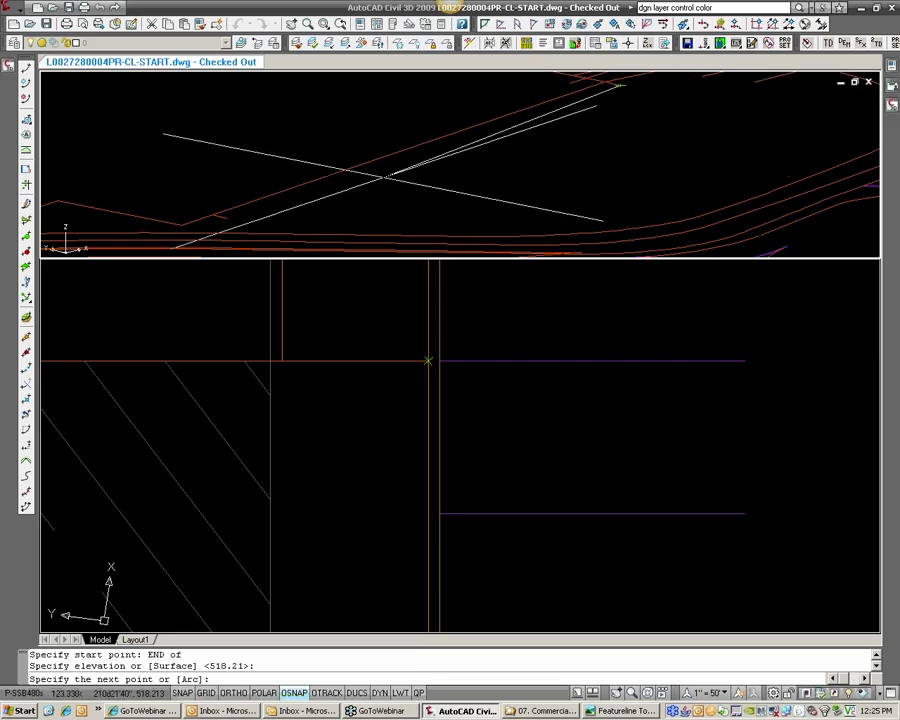
scroll(385, 177, up, 3)
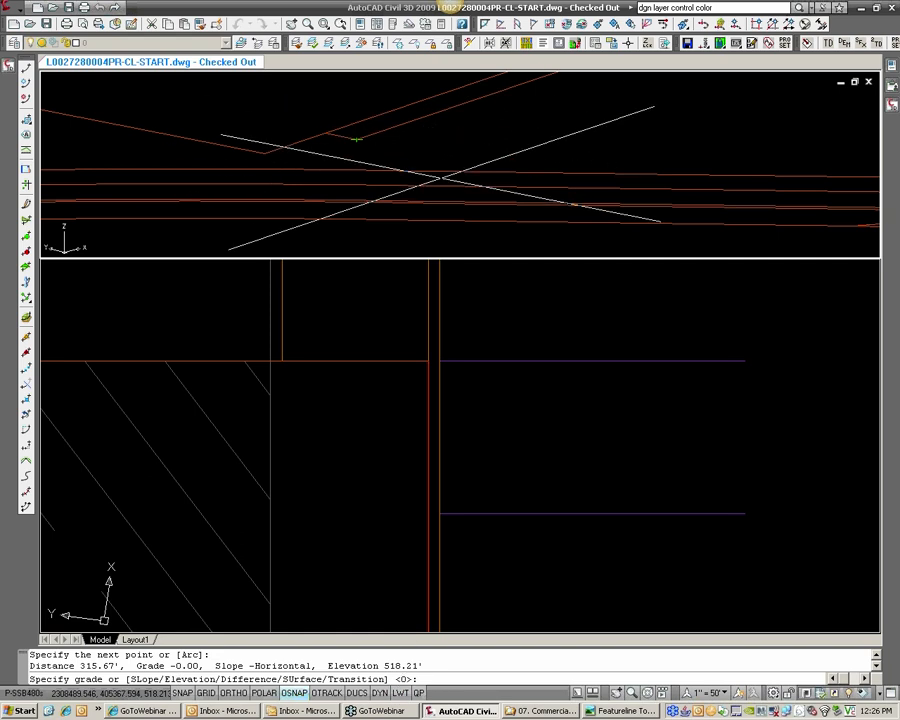
key(Return)
key(Return)
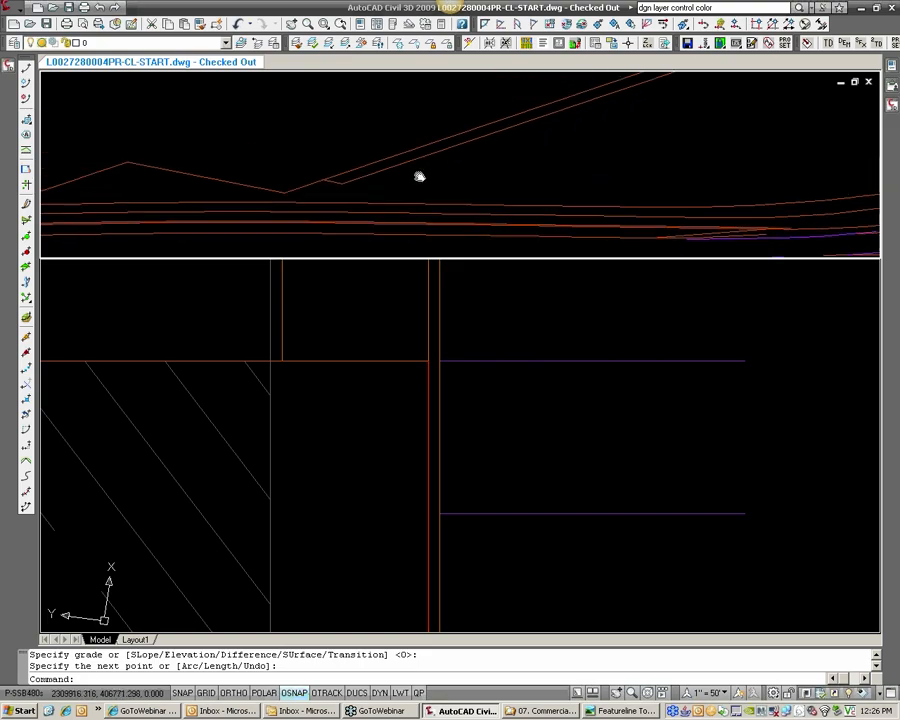
Inspect the new curb feature line in the 3D viewport and along the parking row beside the building in plan
middle_drag(419, 176, 408, 190)
scroll(408, 190, down, 1)
click(467, 424)
scroll(464, 434, down, 6)
middle_drag(473, 501, 437, 369)
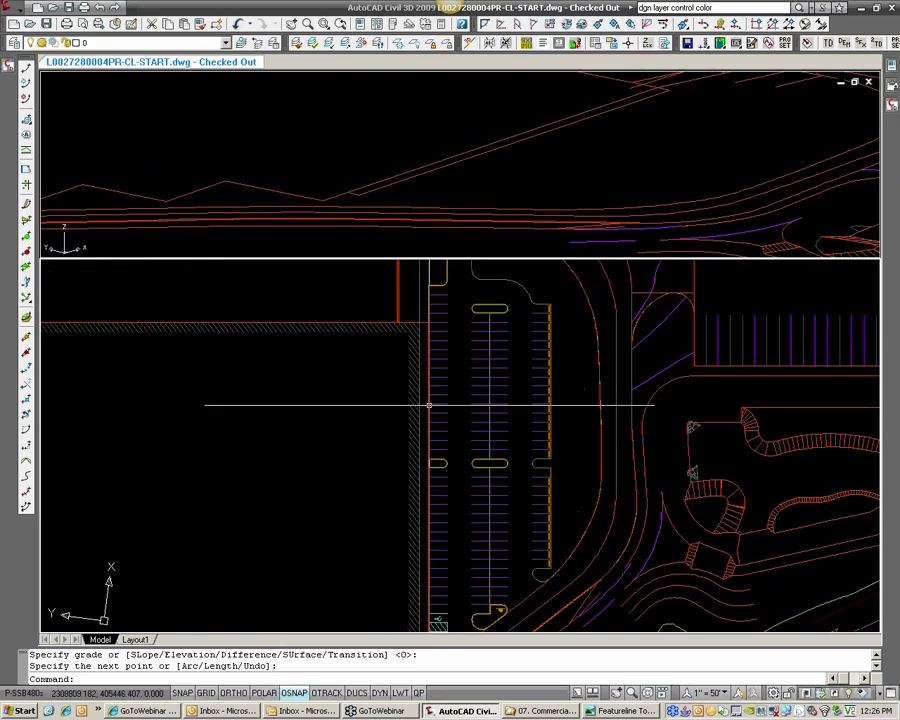
scroll(430, 420, down, 3)
scroll(436, 455, up, 3)
scroll(440, 464, down, 1)
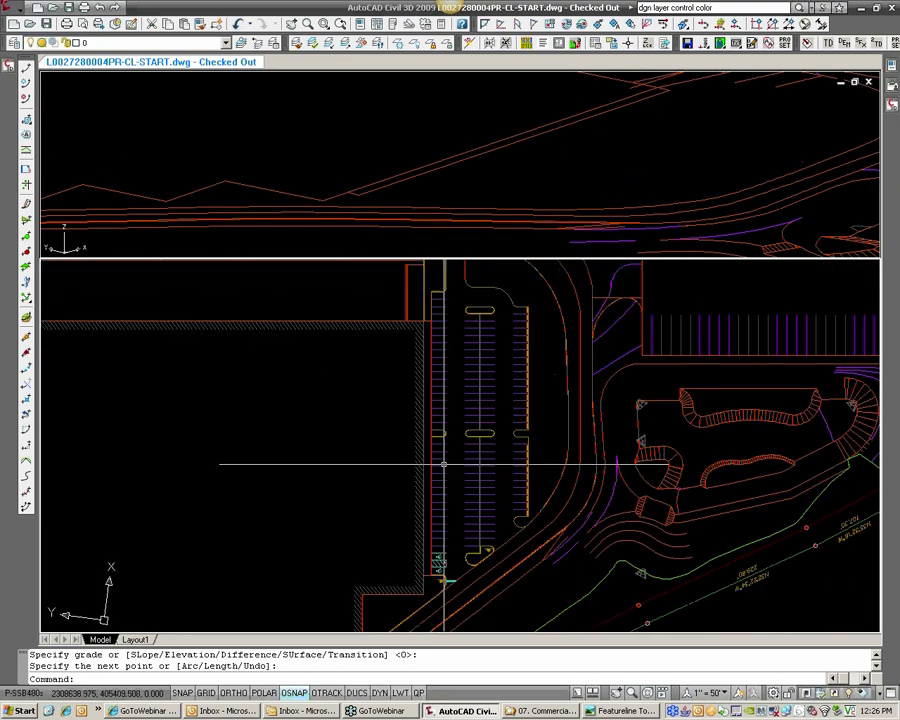
mouse_move(443, 464)
scroll(443, 464, up, 5)
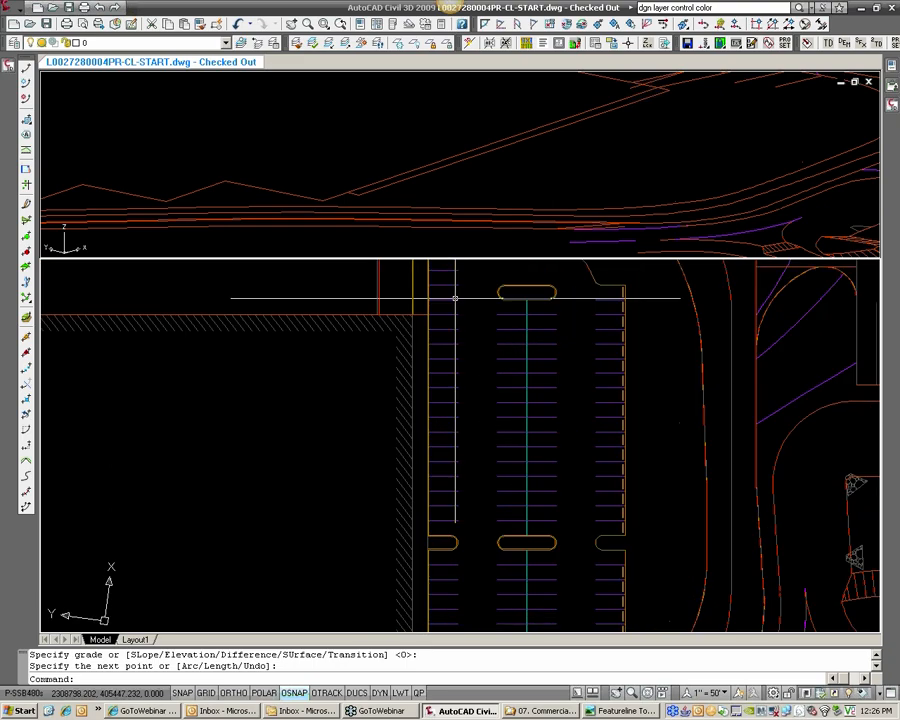
Draw a short helper polyline from the back-of-curb corner at the upper end of the parking row toward the building side
middle_drag(375, 308, 371, 348)
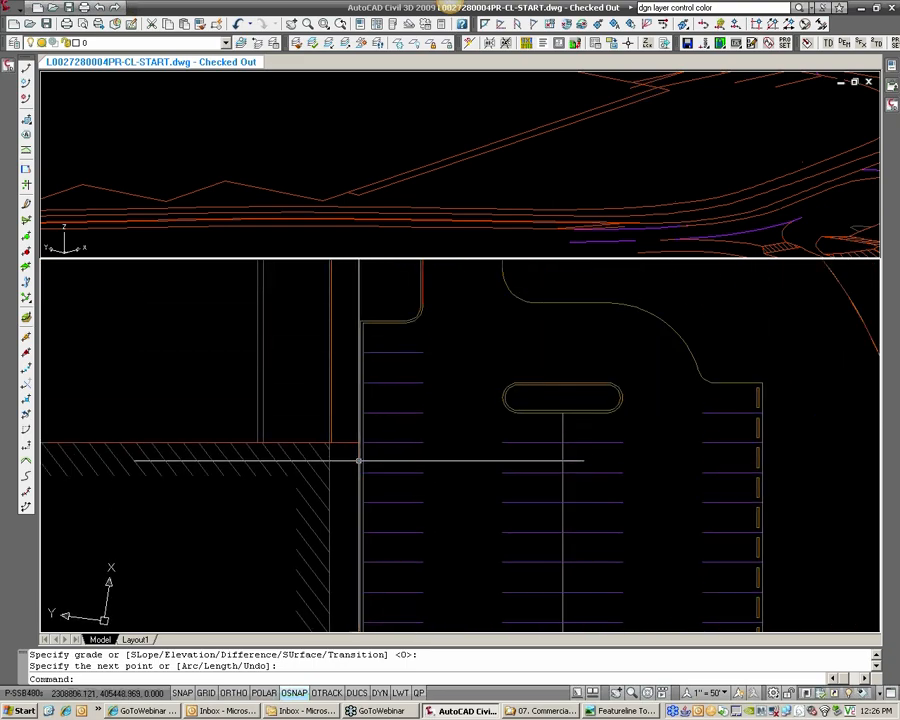
mouse_move(361, 324)
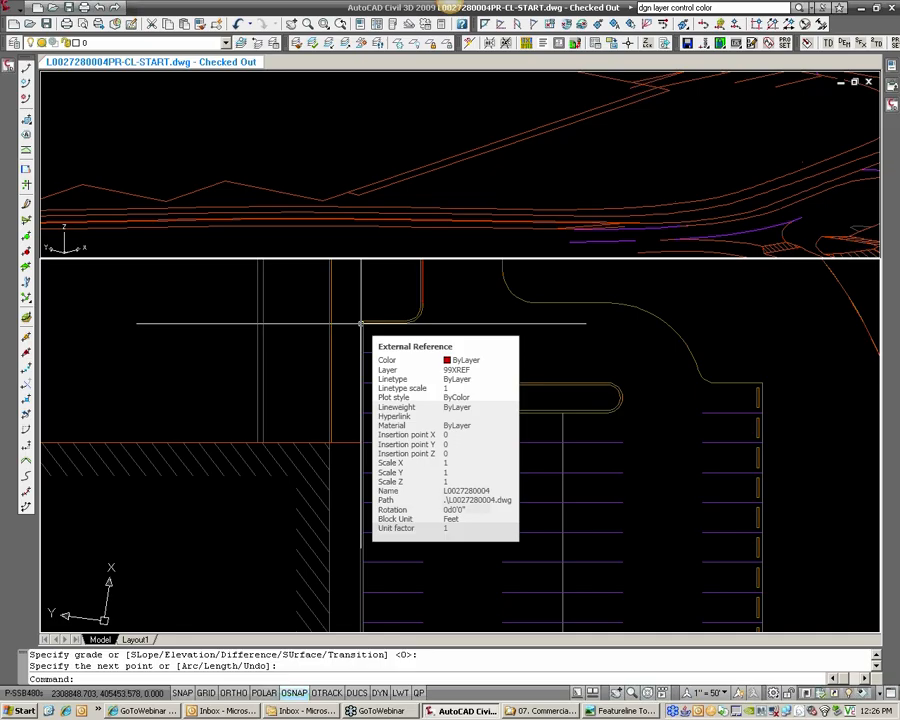
text(pl)
key(Return)
scroll(366, 323, up, 4)
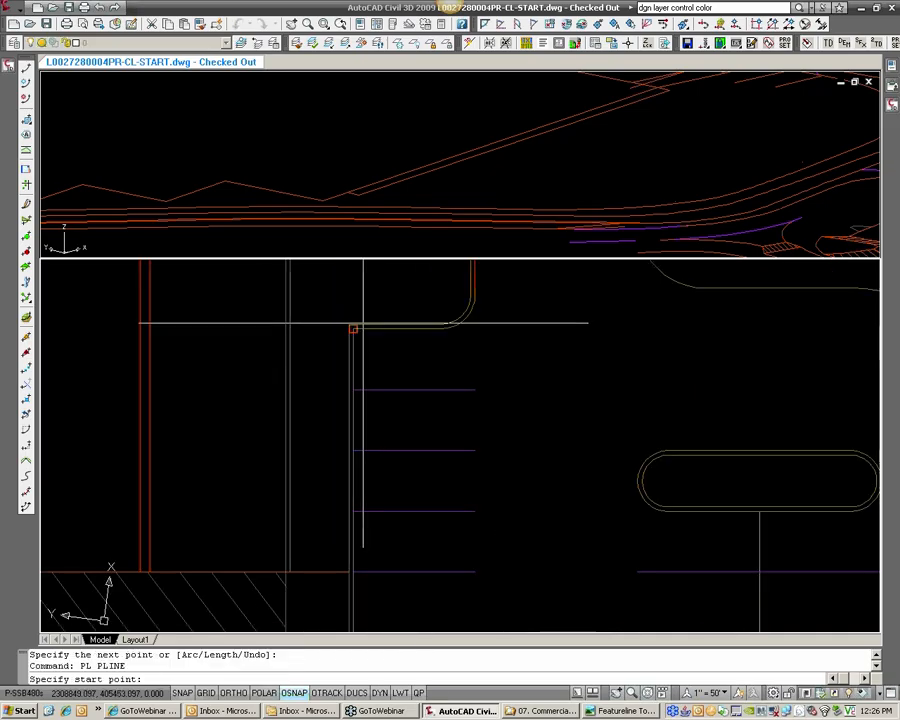
click(309, 316)
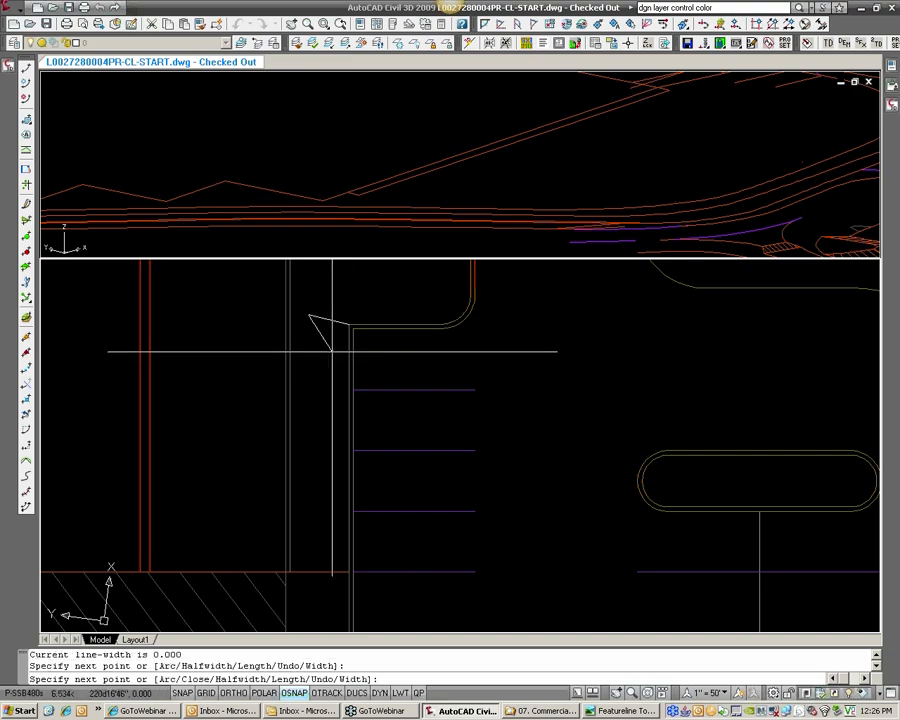
key(Return)
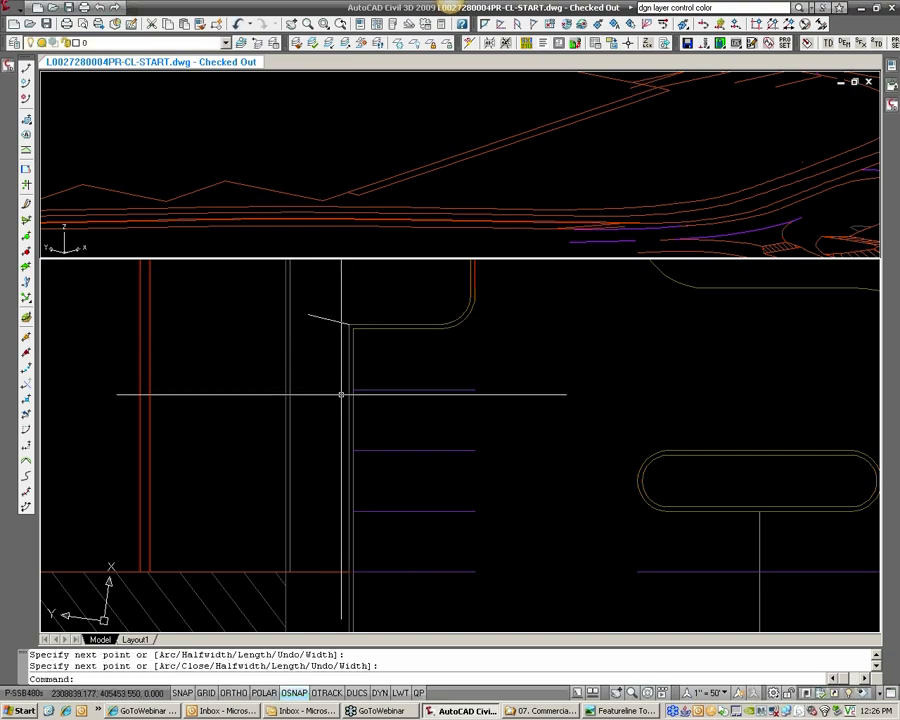
Extend the curb feature line along the parking row up to the short helper polyline at the curb corner
text(ex)
key(Return)
click(339, 322)
key(Return)
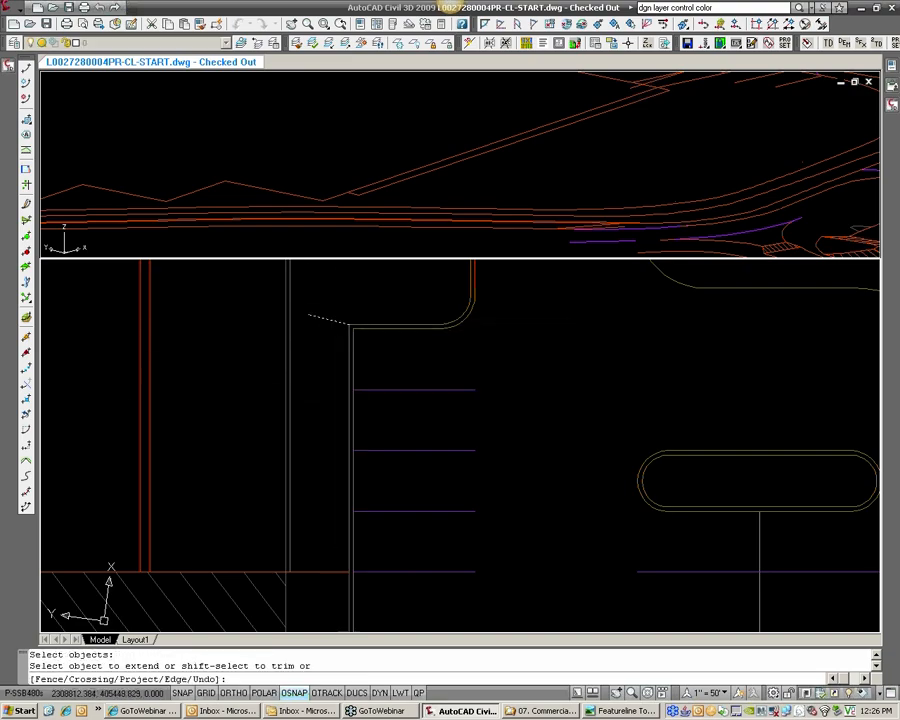
click(351, 539)
key(Return)
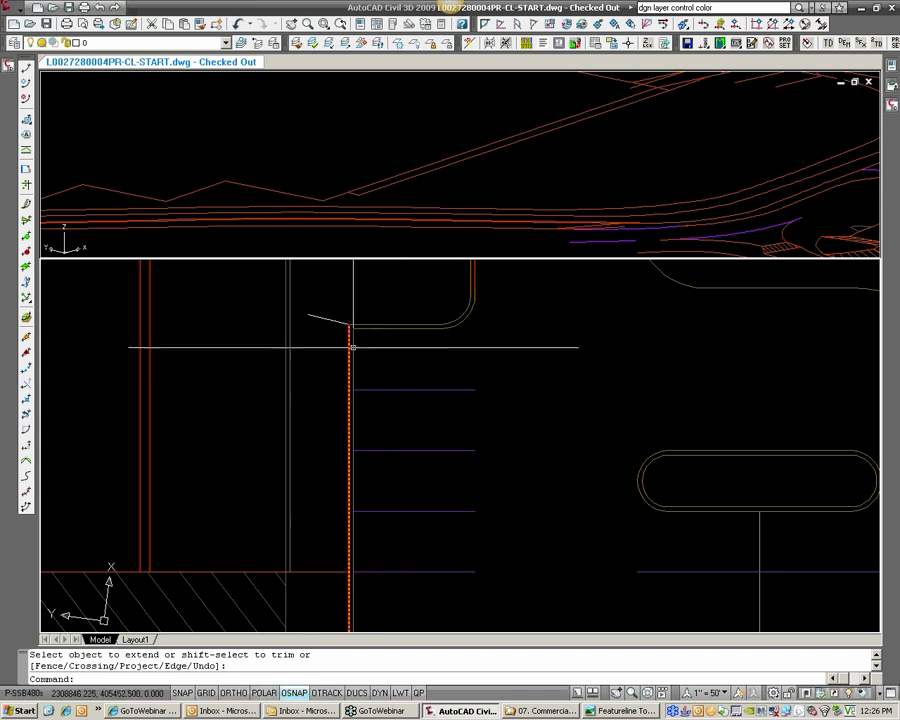
Erase the short helper polyline at the curb corner
click(329, 318)
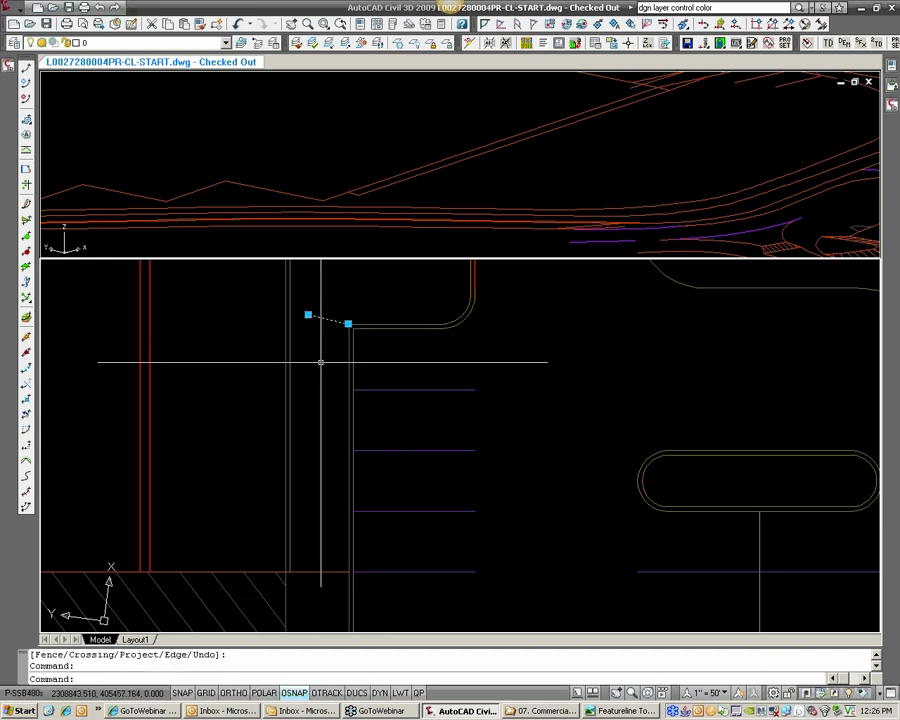
text(e)
key(Return)
scroll(320, 362, down, 2)
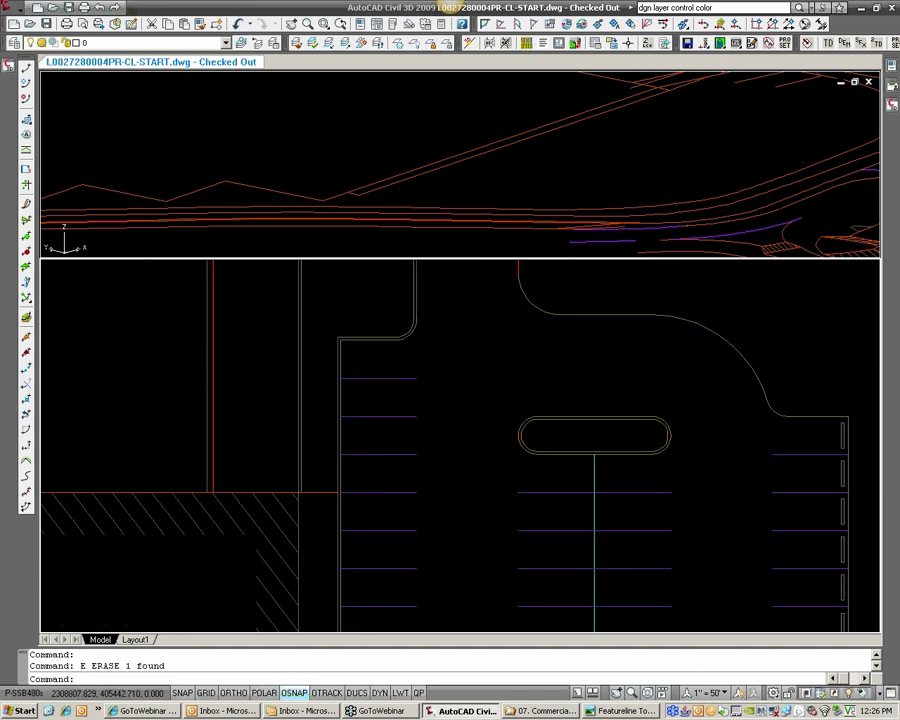
Examine the extended curb feature line in plan and the Offset tool in the Featureline Toolbar reference picture
scroll(356, 404, down, 2)
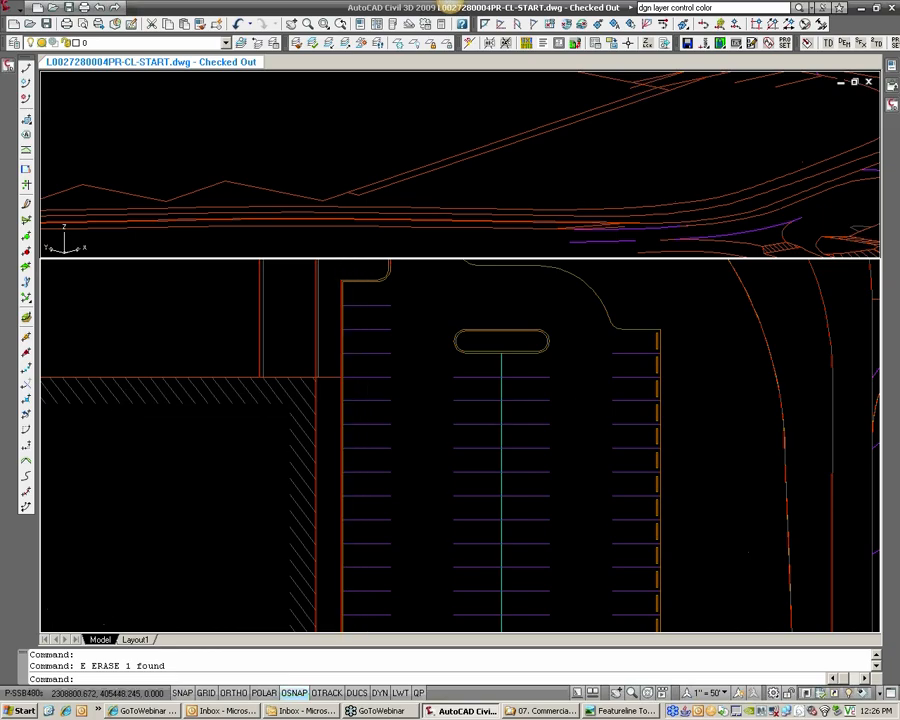
scroll(338, 410, up, 4)
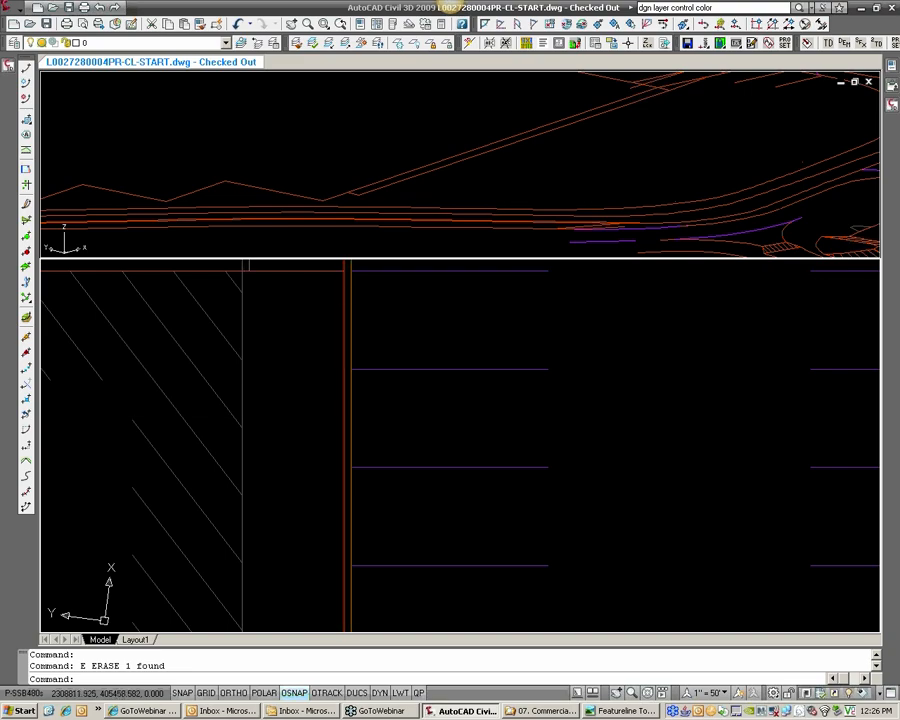
drag(0, 36, 667, 72)
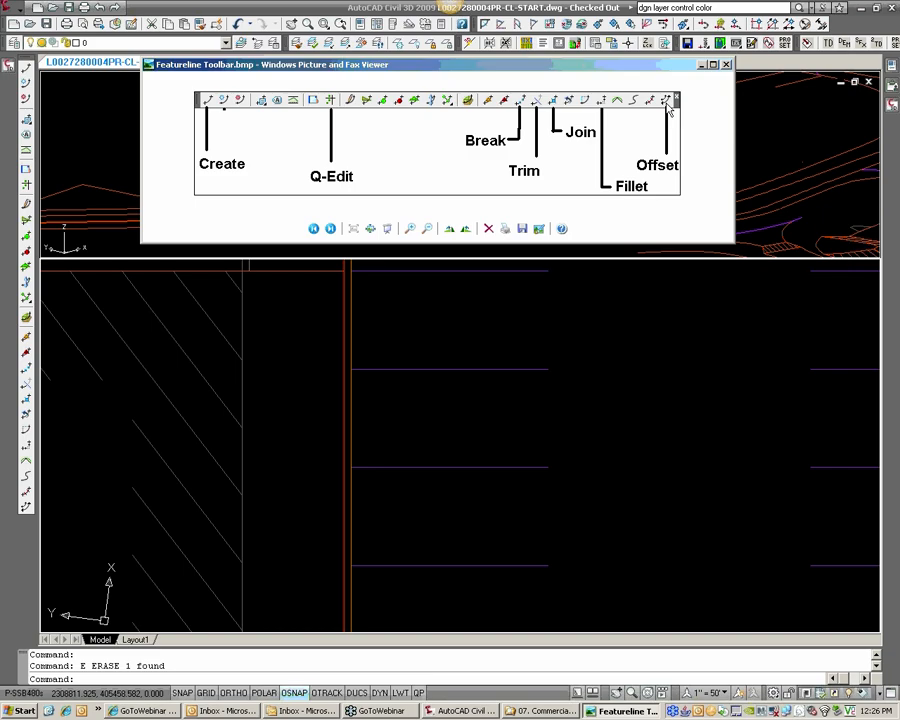
scroll(666, 105, up, 1)
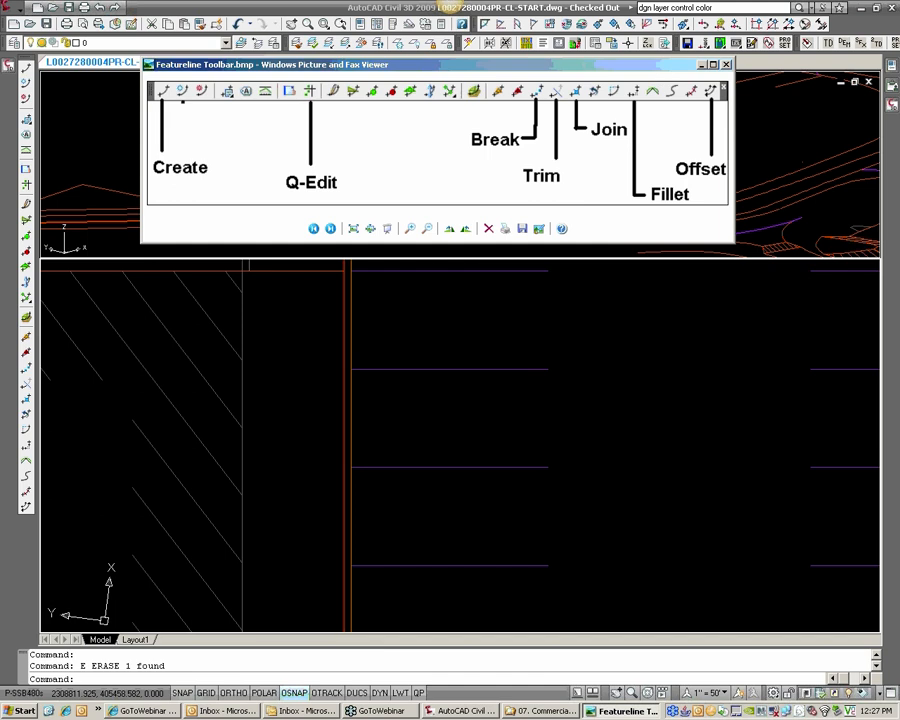
click(449, 7)
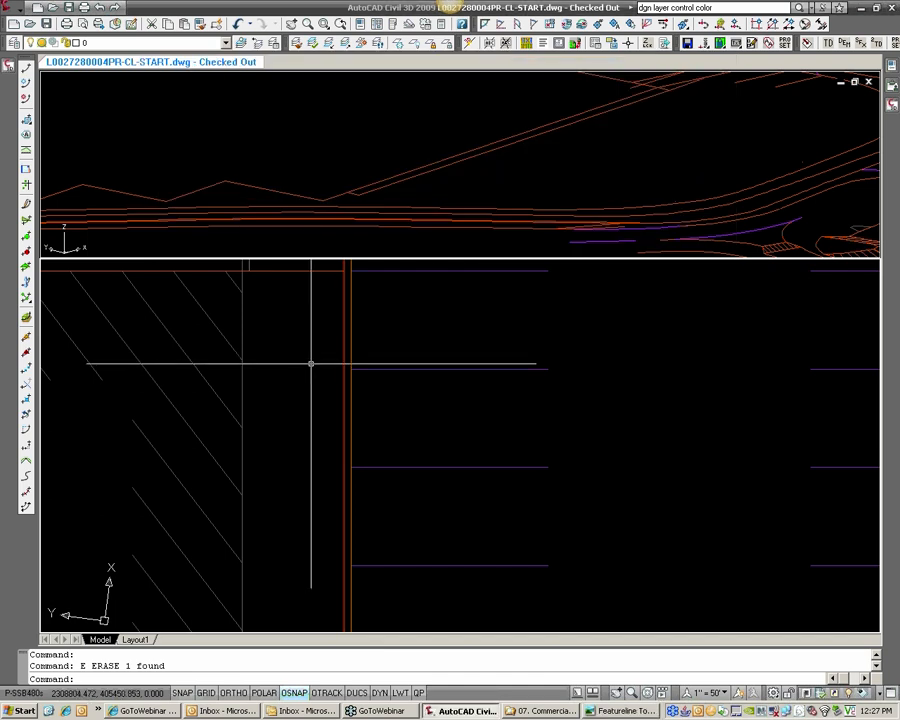
Offset the curb feature line by 5 toward the parking stalls with the standard Offset command
text(OFFSET)
key(Return)
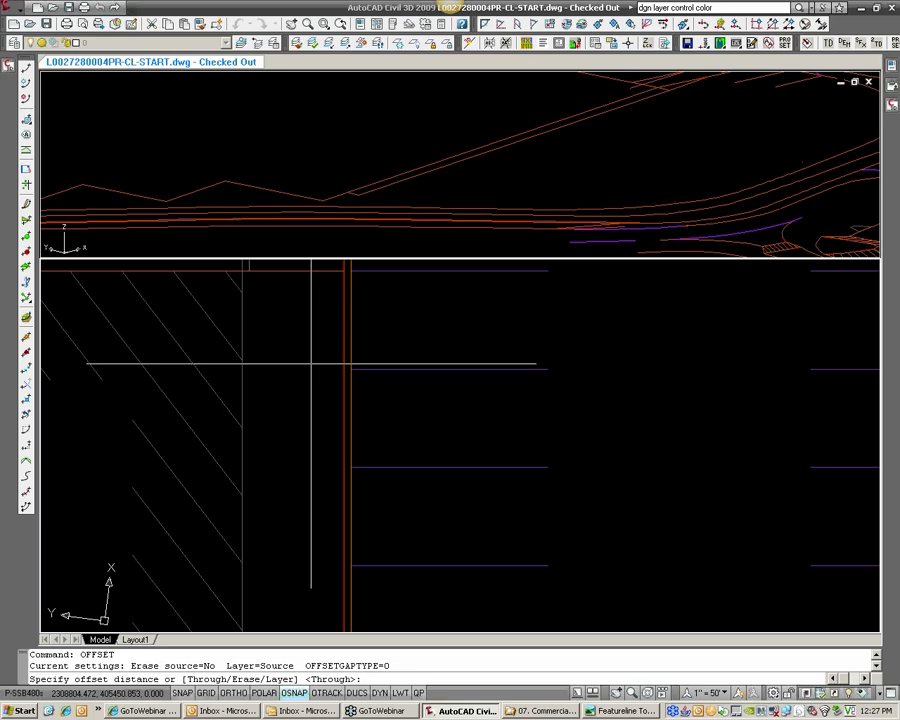
text(5)
key(Return)
click(350, 369)
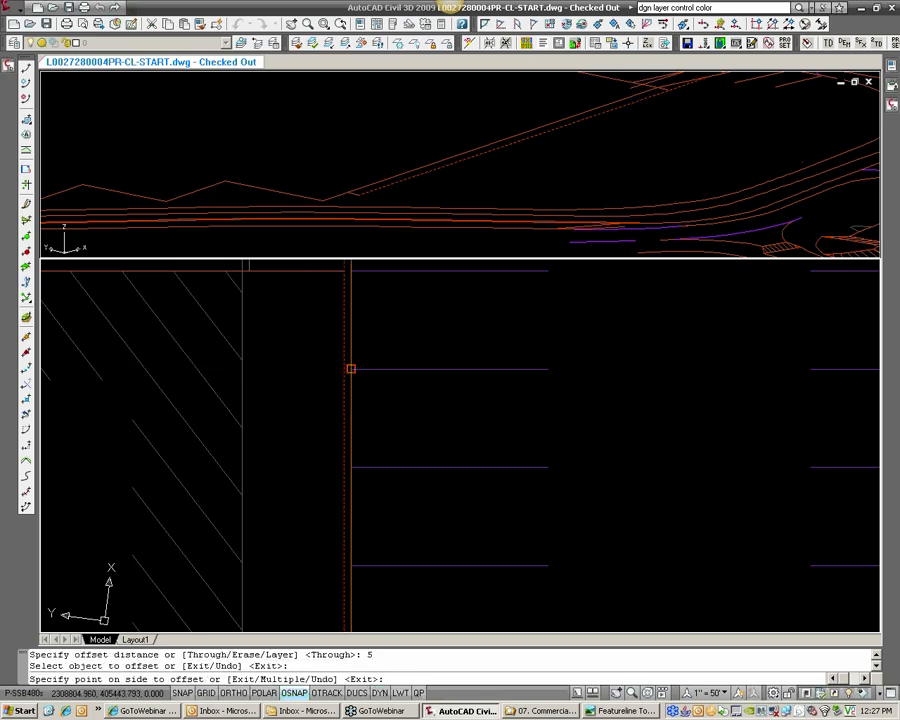
click(388, 368)
key(Return)
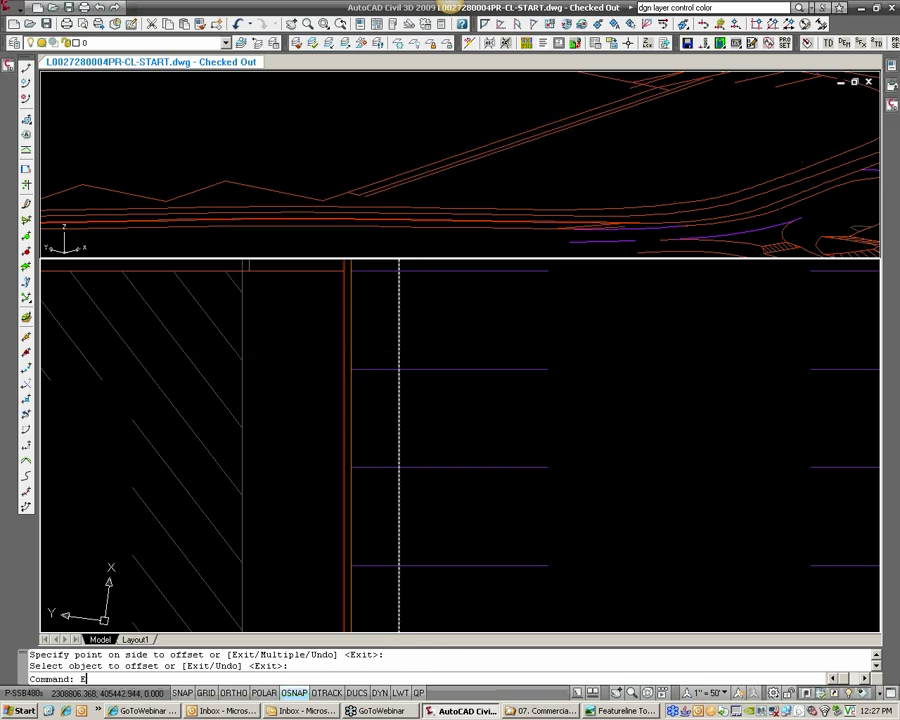
Erase the offset copy of the curb line that crosses the parking stalls
key(Return)
text(e)
key(Return)
click(399, 352)
key(Return)
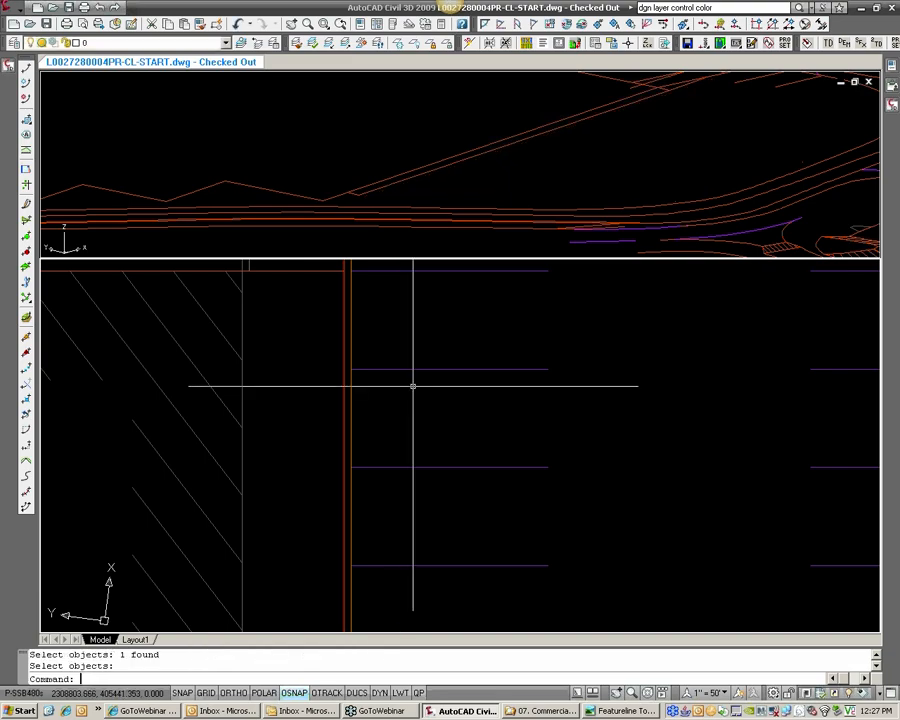
Offset the curb feature line .67 toward the parking stalls with the feature line offset tool, using an elevation difference of -.67
click(27, 509)
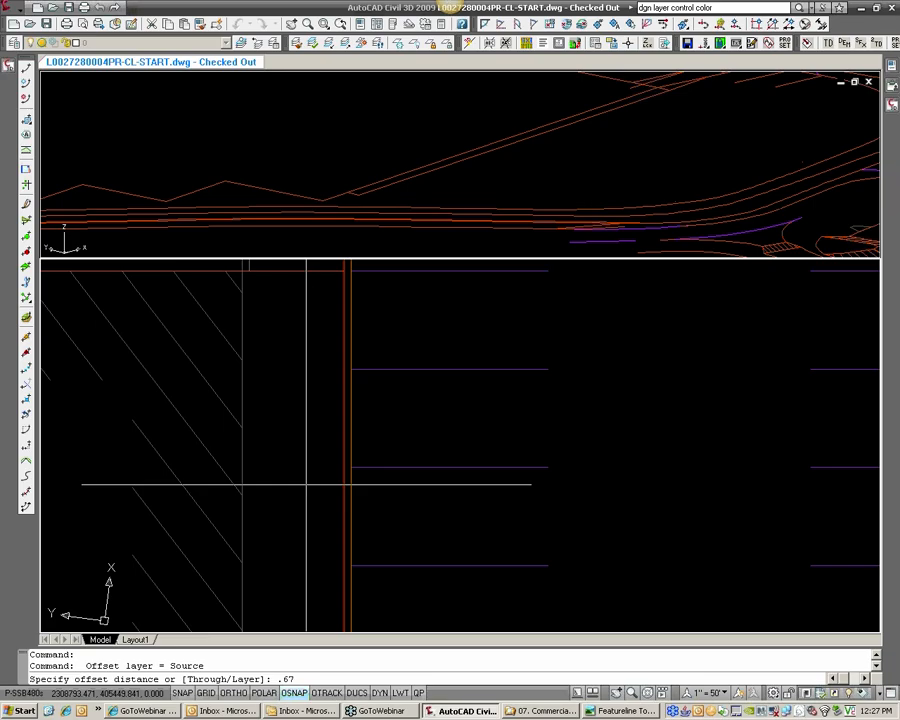
key(Return)
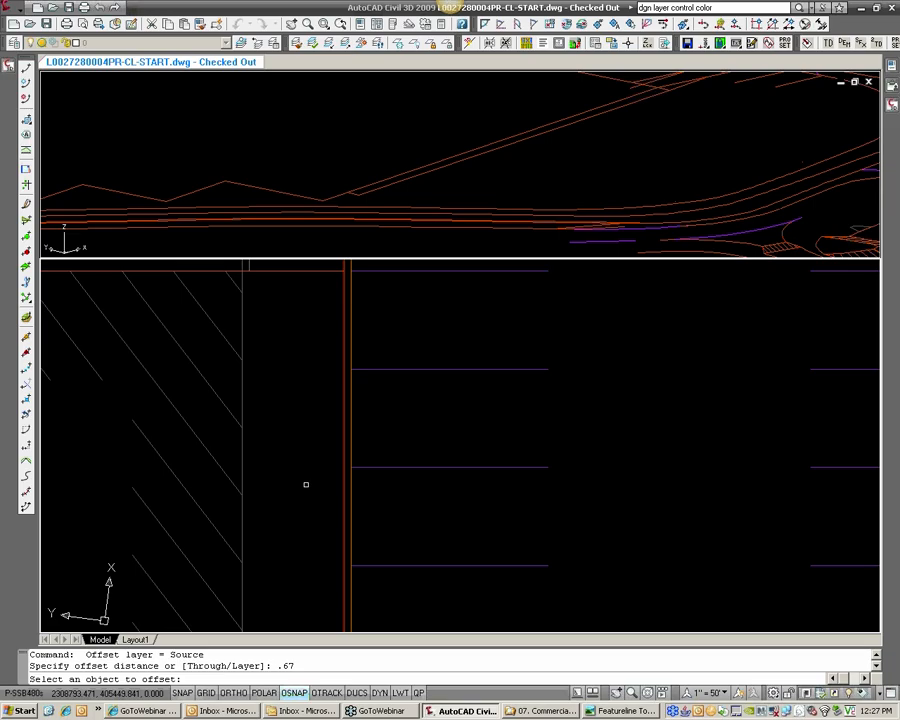
click(345, 478)
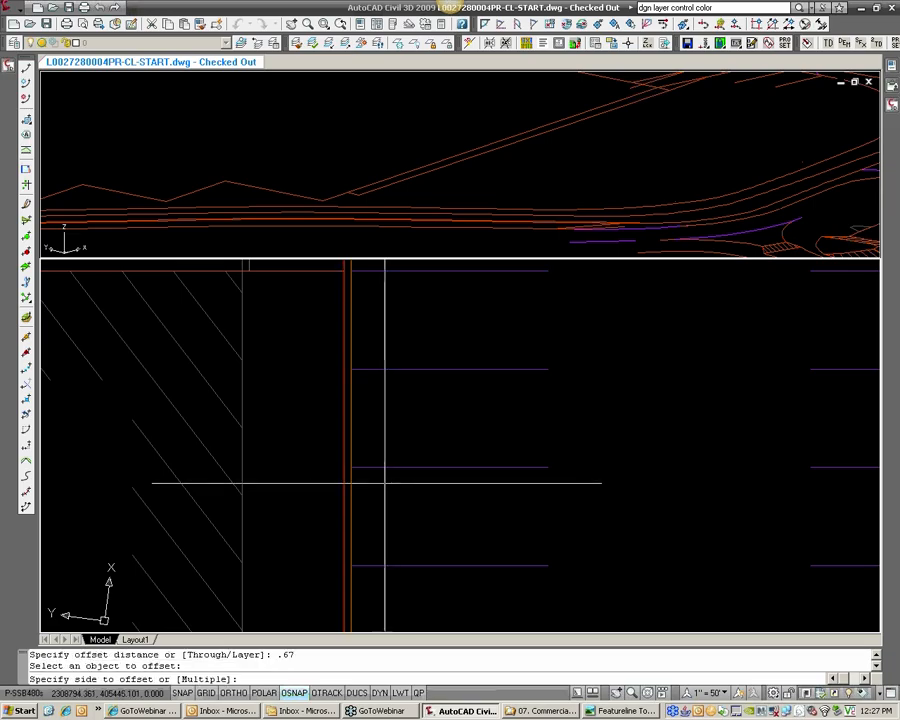
click(494, 491)
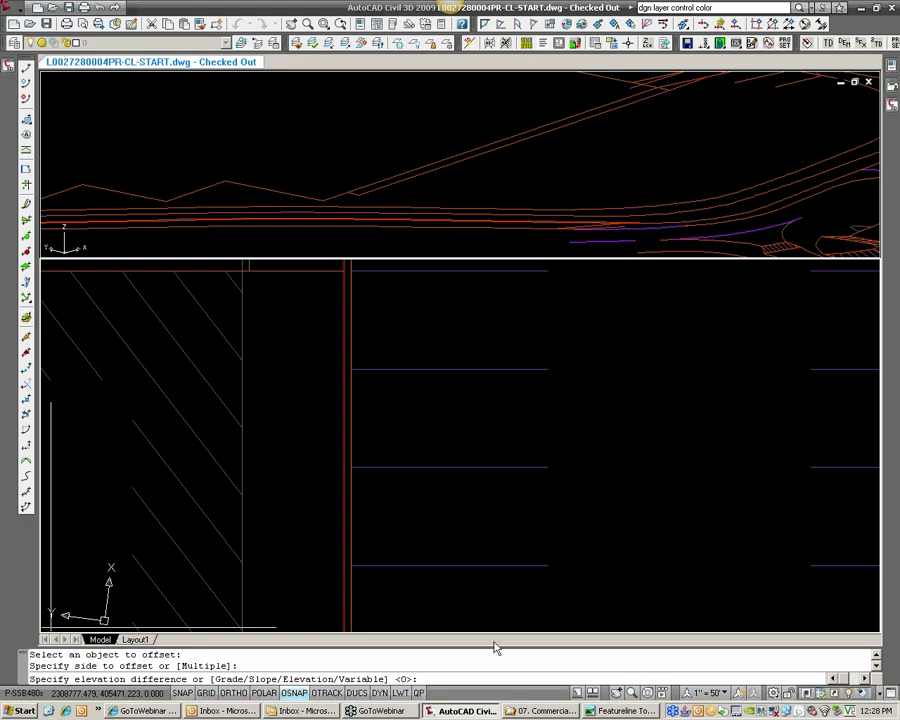
scroll(470, 578, down, 2)
scroll(460, 570, down, 3)
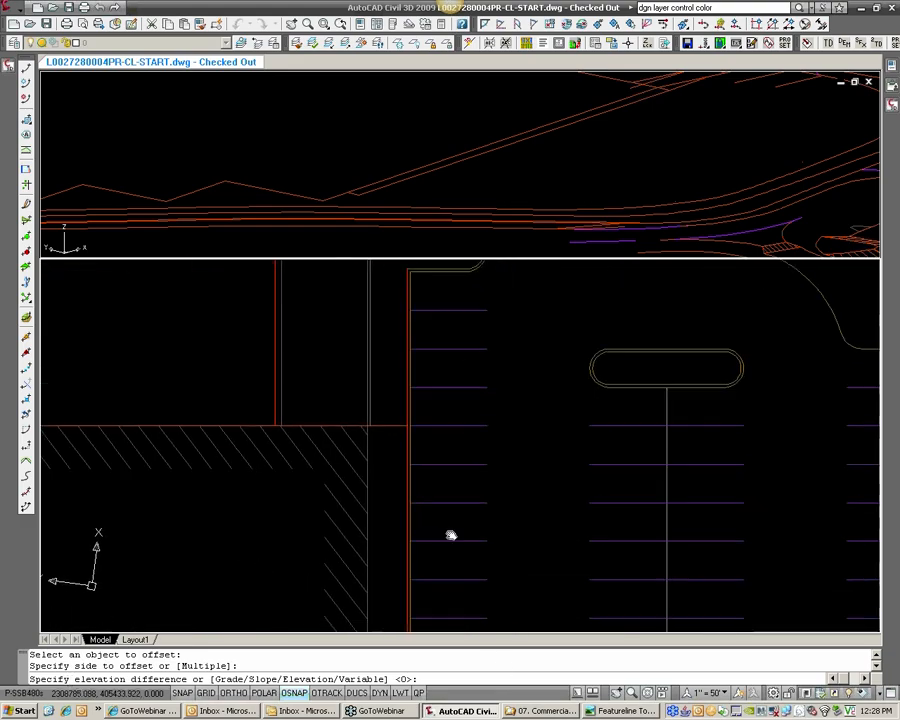
middle_drag(398, 559, 384, 472)
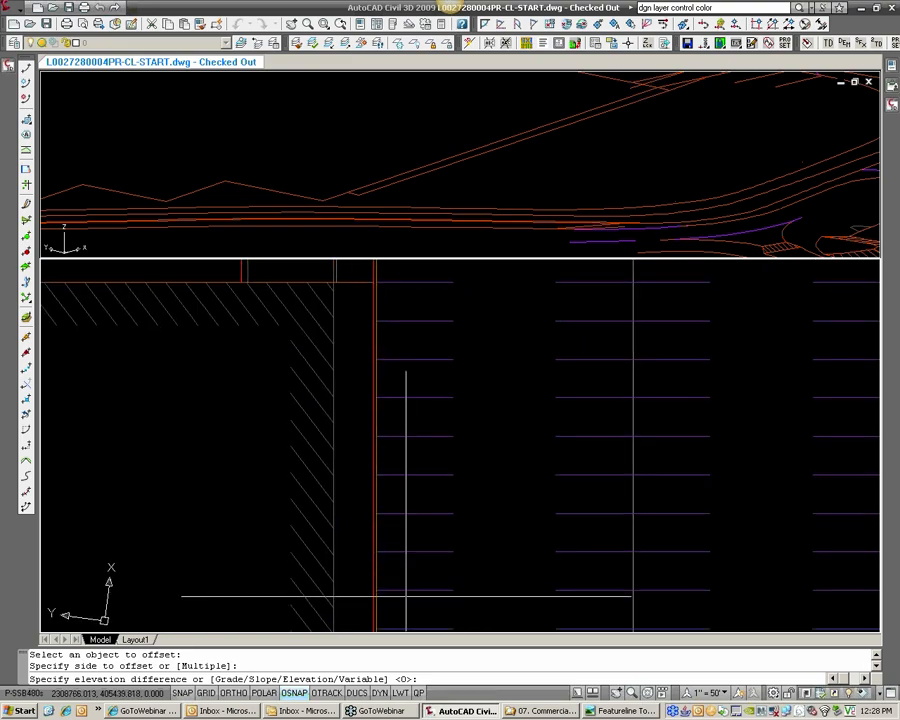
middle_drag(406, 595, 379, 446)
middle_drag(369, 628, 362, 503)
scroll(362, 529, up, 2)
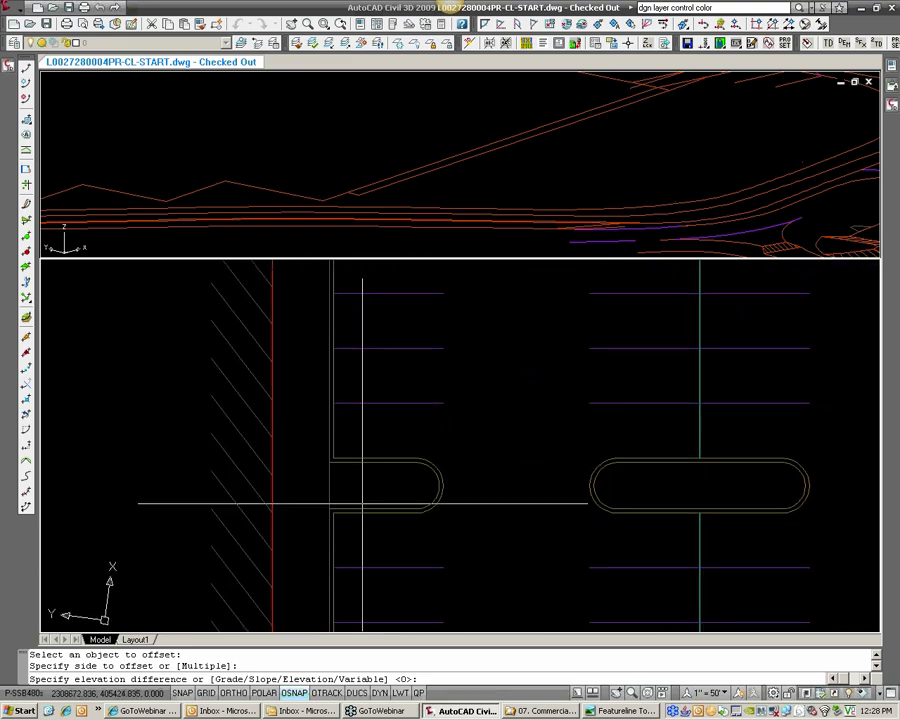
text(-.67)
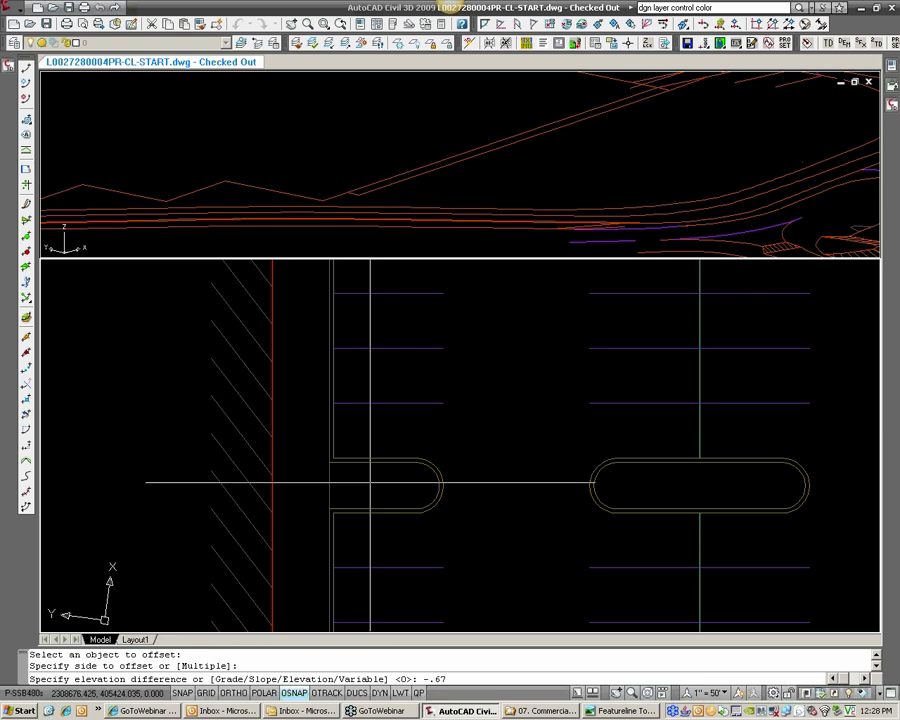
key(Return)
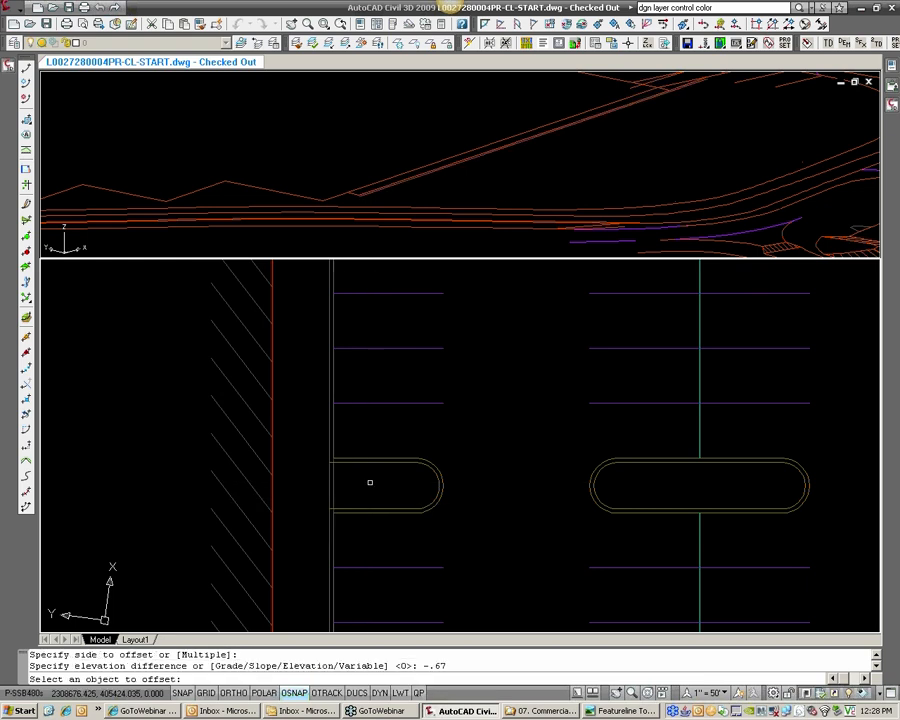
key(Return)
Examine the offset curb feature line in the 3D viewport and along the parking row up to the curb corner in plan
click(605, 125)
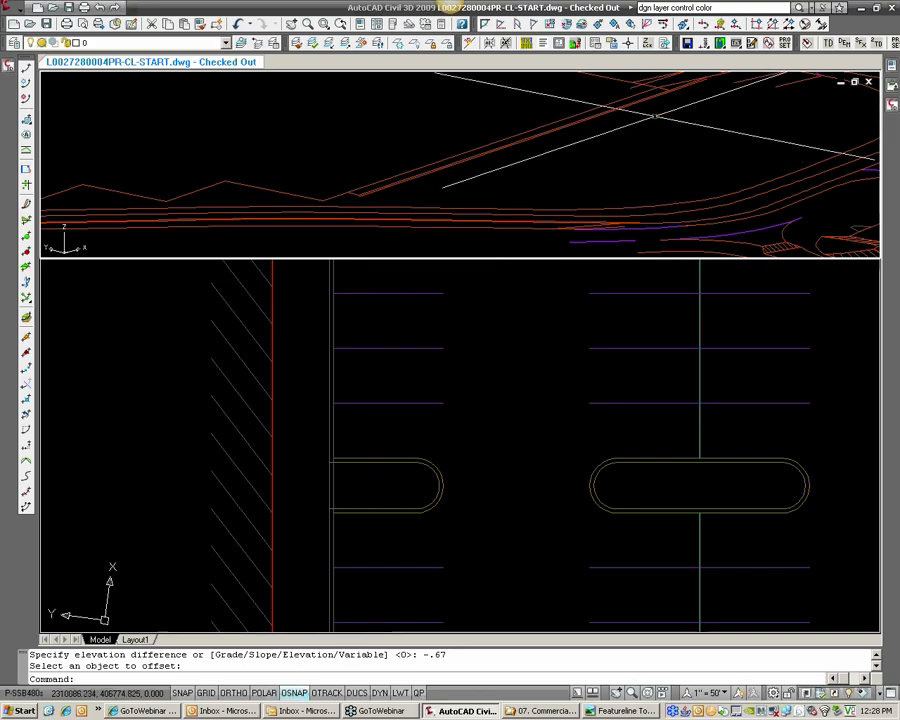
middle_drag(725, 74, 611, 124)
scroll(595, 128, up, 3)
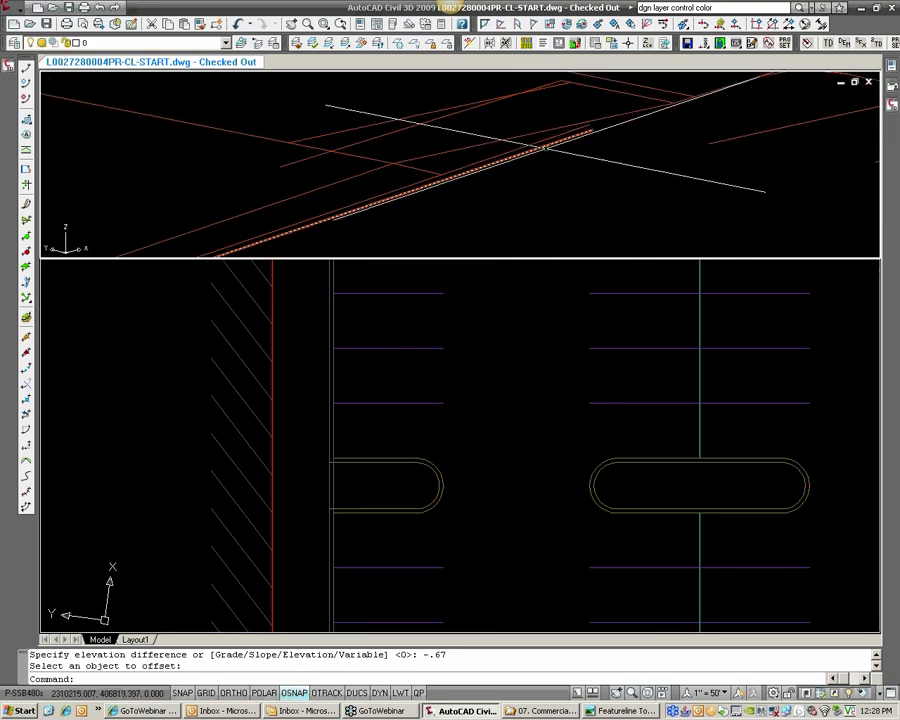
click(494, 386)
scroll(490, 387, down, 3)
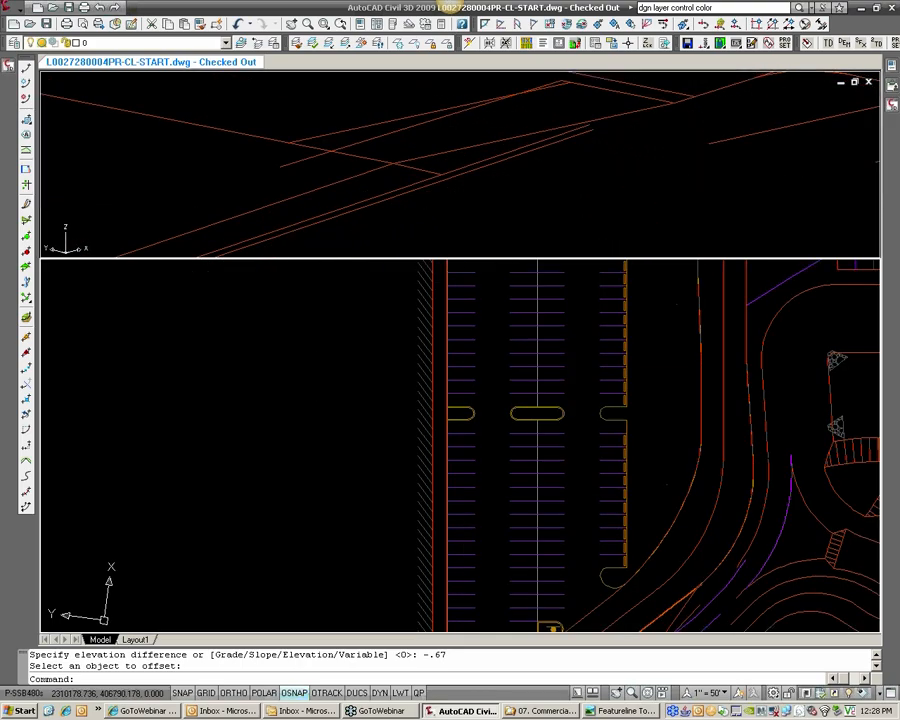
middle_drag(490, 330, 460, 615)
scroll(439, 464, up, 4)
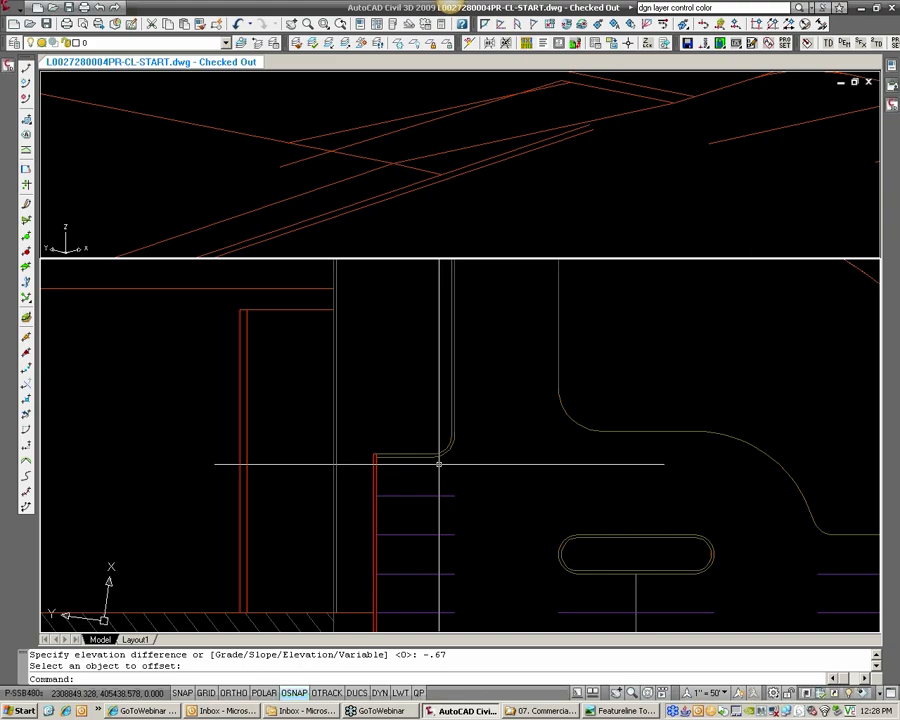
scroll(439, 464, down, 6)
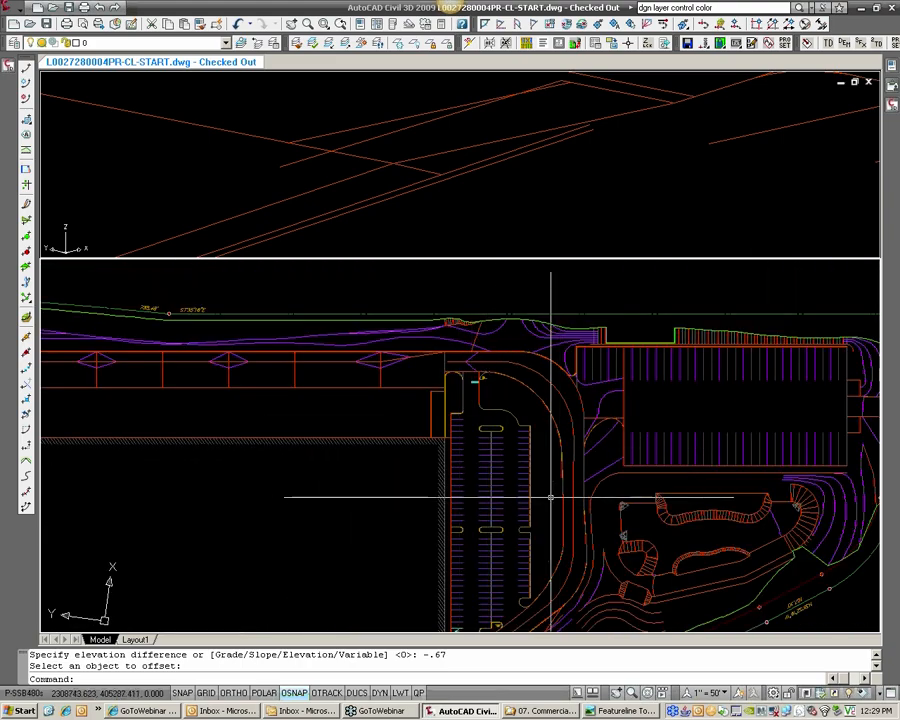
Draw a short diagonal helper polyline starting at the corner where the offset feature line meets the inner curb line
scroll(524, 474, up, 5)
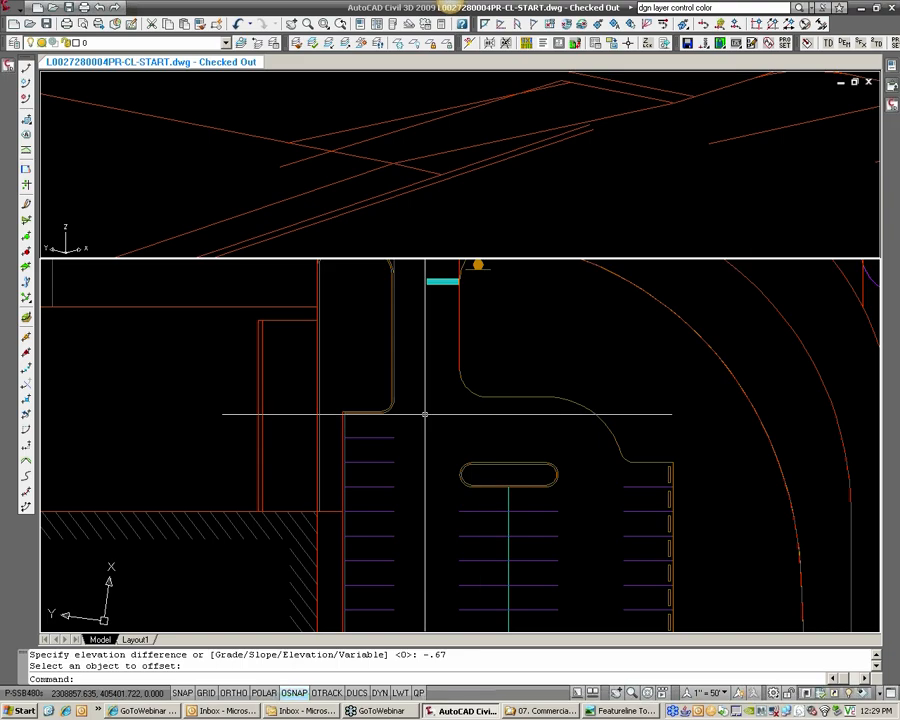
scroll(300, 405, up, 4)
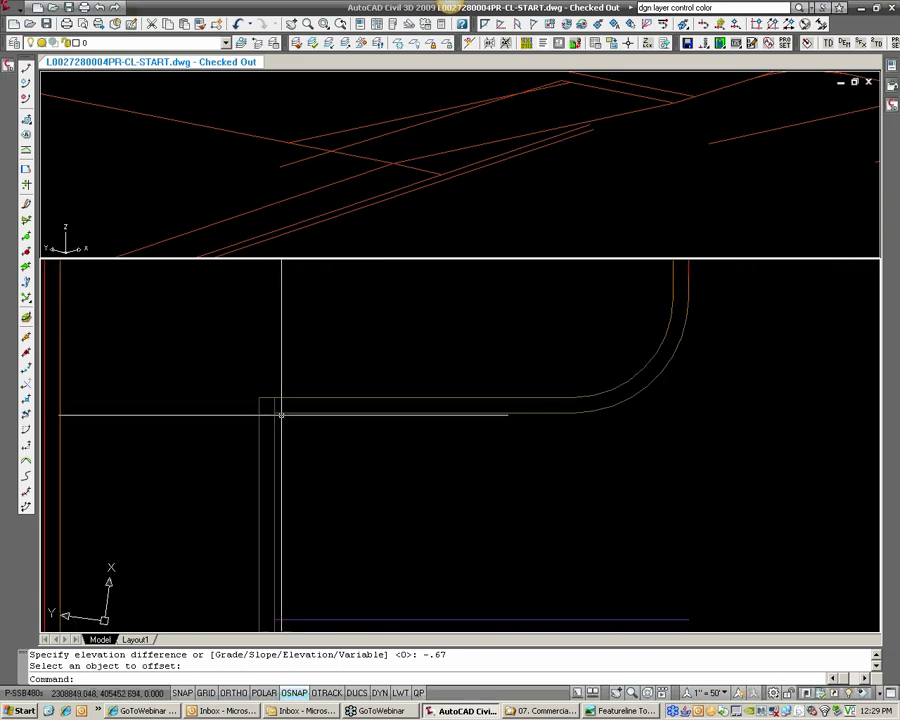
text(PL)
key(Return)
click(275, 413)
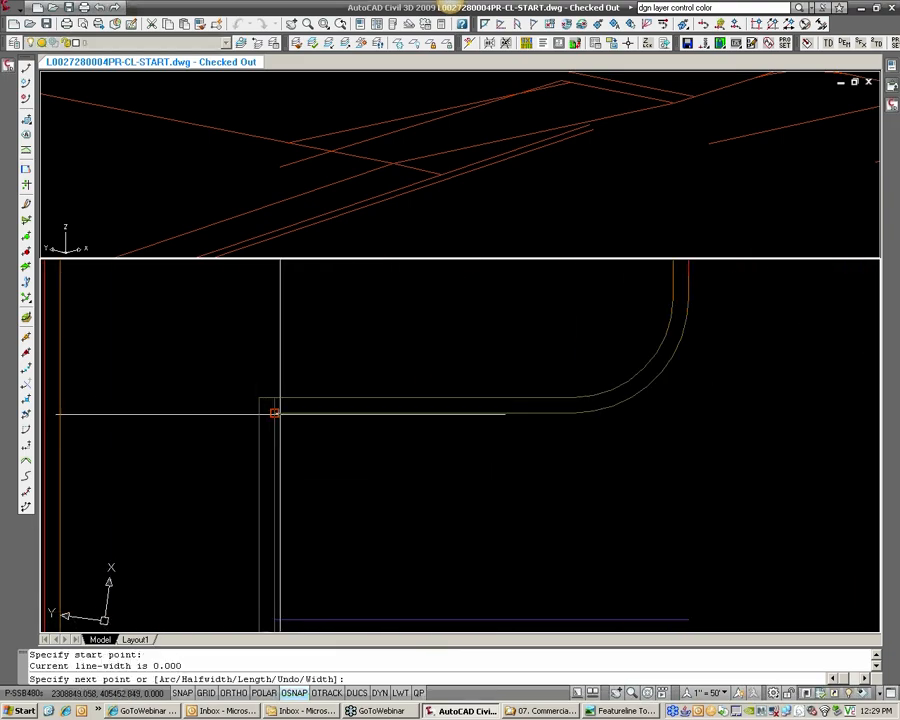
click(360, 467)
key(Return)
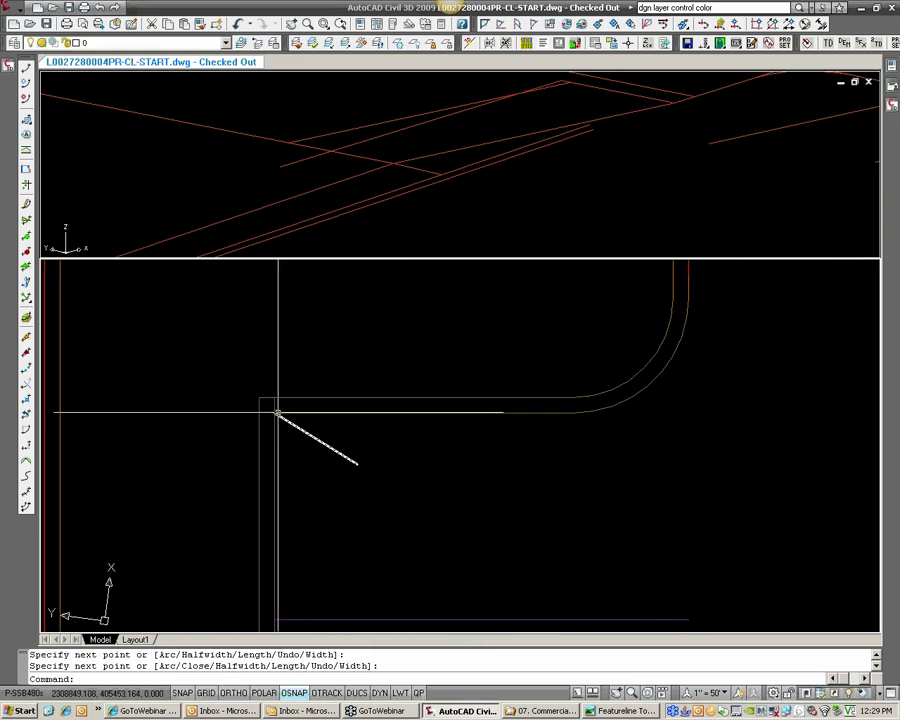
Examine the offset feature line's overhang at the curb corner in both viewports and consult the Featureline Toolbar reference image
scroll(274, 405, up, 3)
click(540, 180)
scroll(592, 113, up, 3)
click(287, 436)
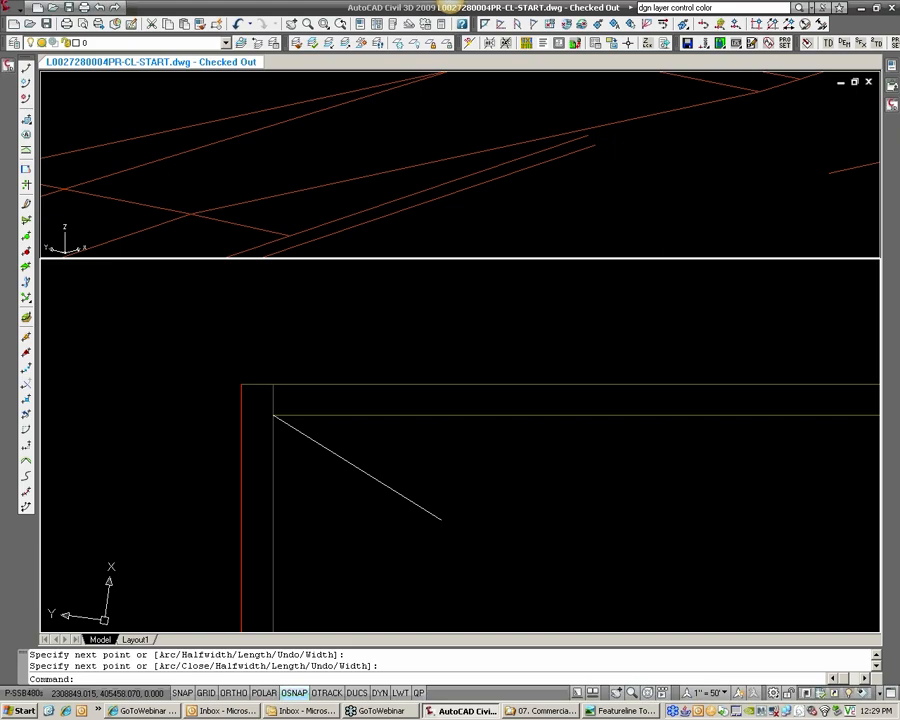
drag(0, 28, 722, 62)
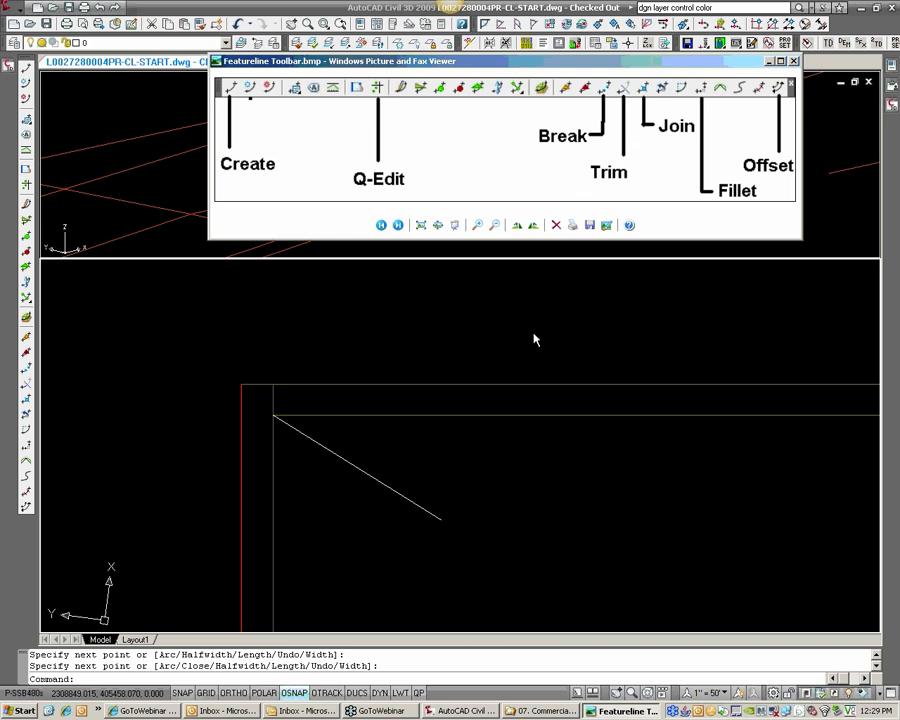
Try to trim the offset feature line's overhang at the curb corner with the standard Trim command, using the helper polyline as cutting edge
click(430, 432)
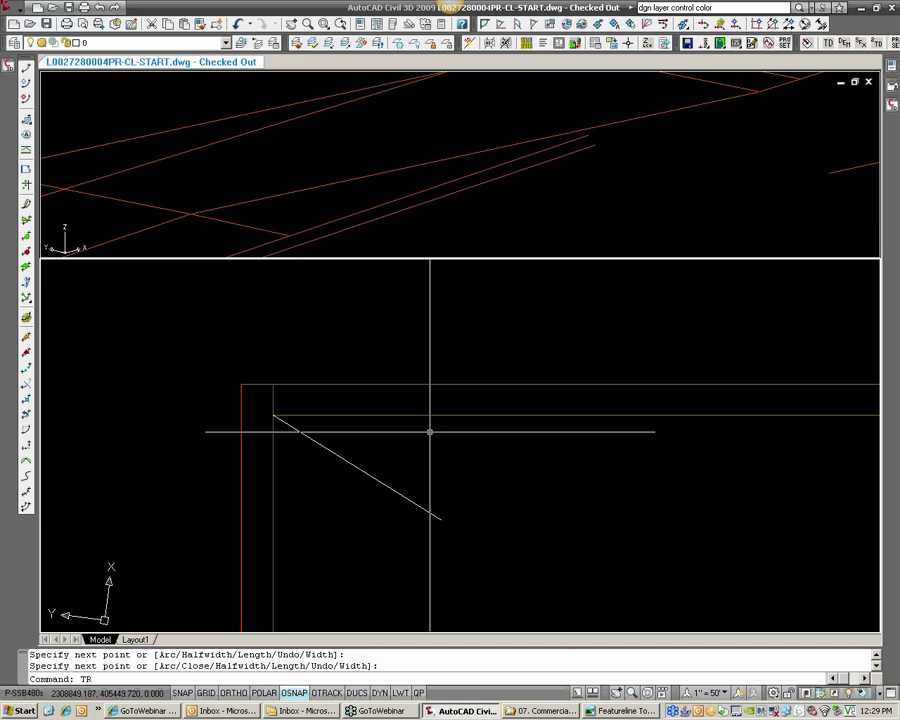
key(Return)
click(311, 438)
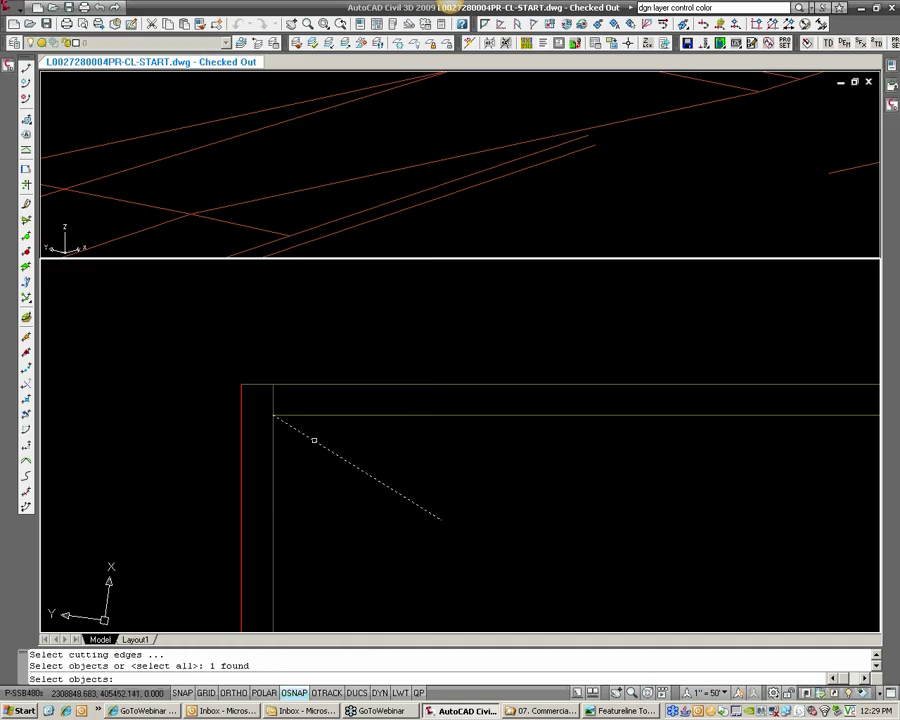
key(Return)
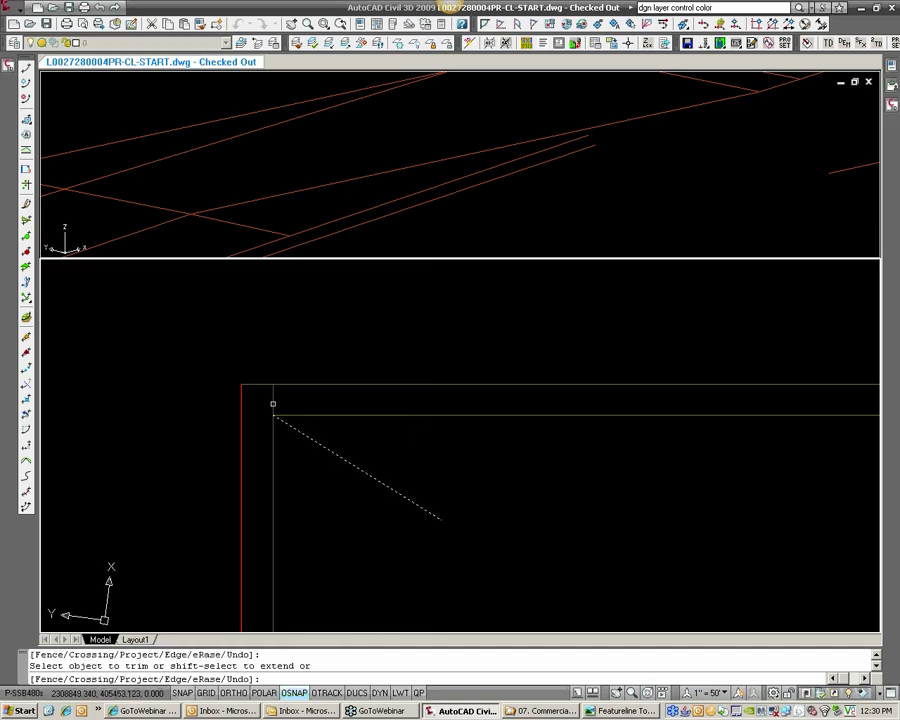
key(Escape)
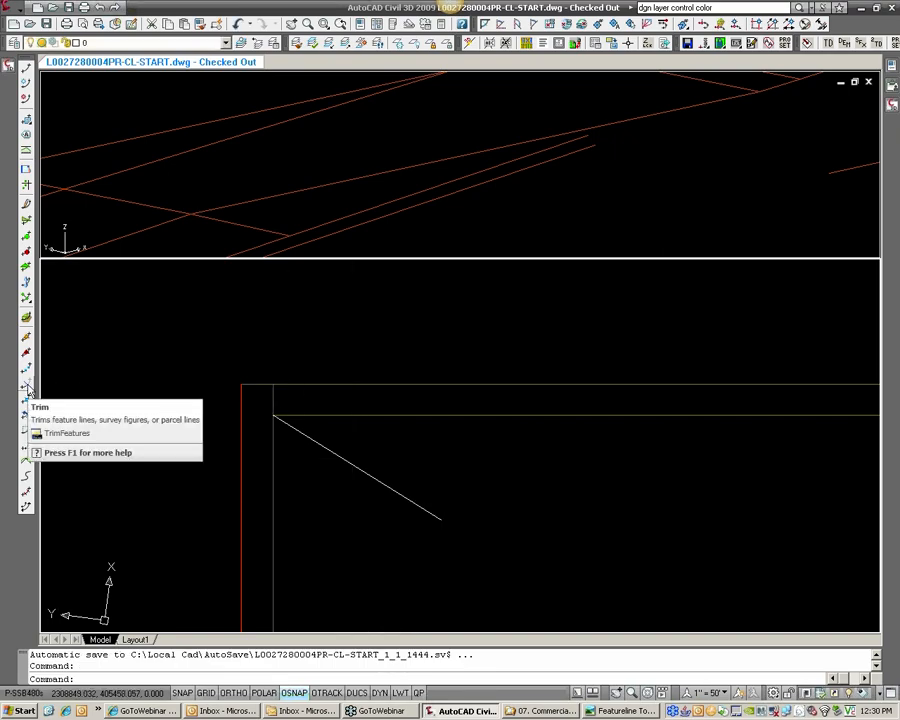
Trim the offset feature line's overhang beyond the curb corner with the feature line Trim tool, using the helper polyline as cutting edge
click(28, 389)
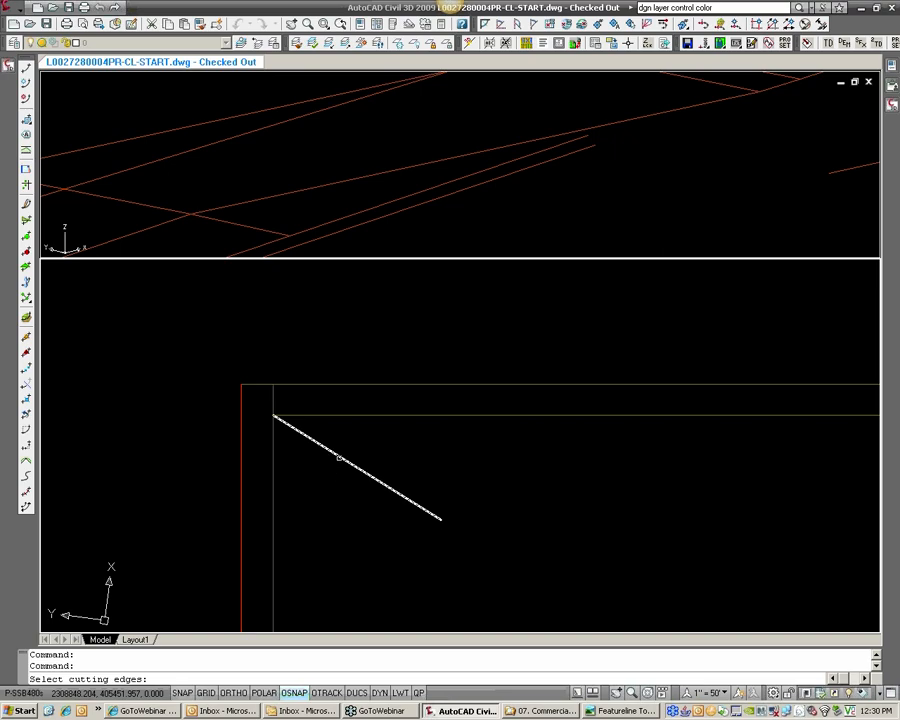
click(327, 459)
key(Return)
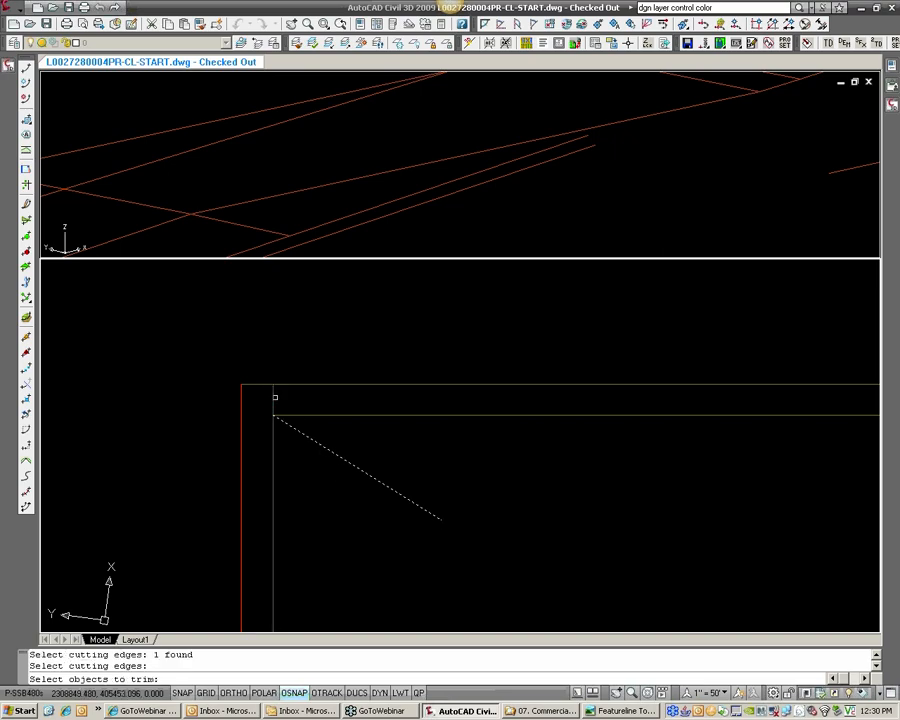
key(Return)
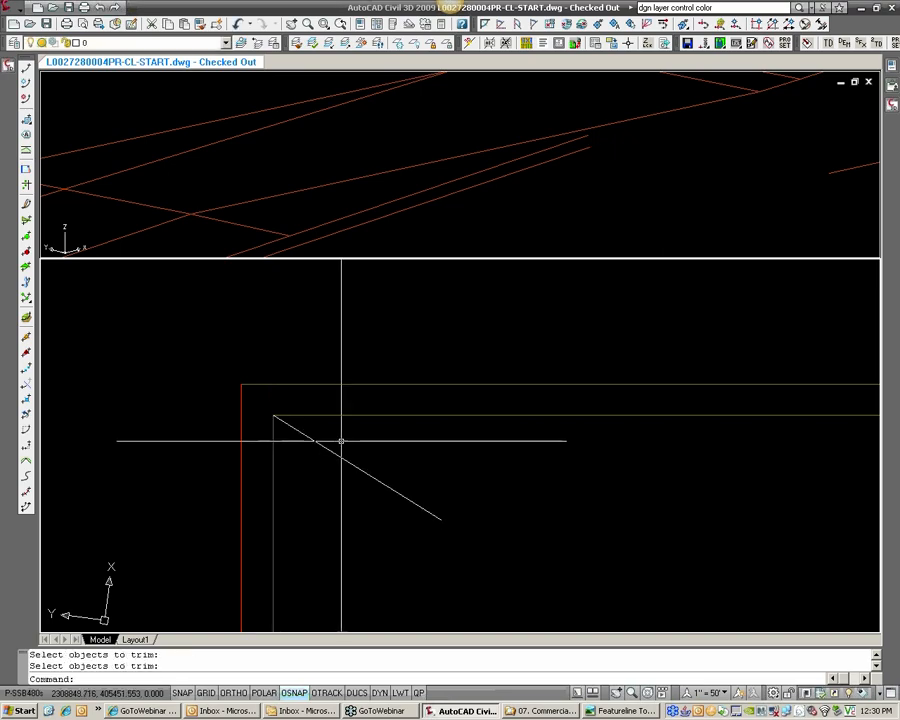
Erase the diagonal helper polyline at the trimmed curb corner
click(316, 440)
scroll(333, 455, down, 5)
text(E)
key(Return)
scroll(335, 460, down, 4)
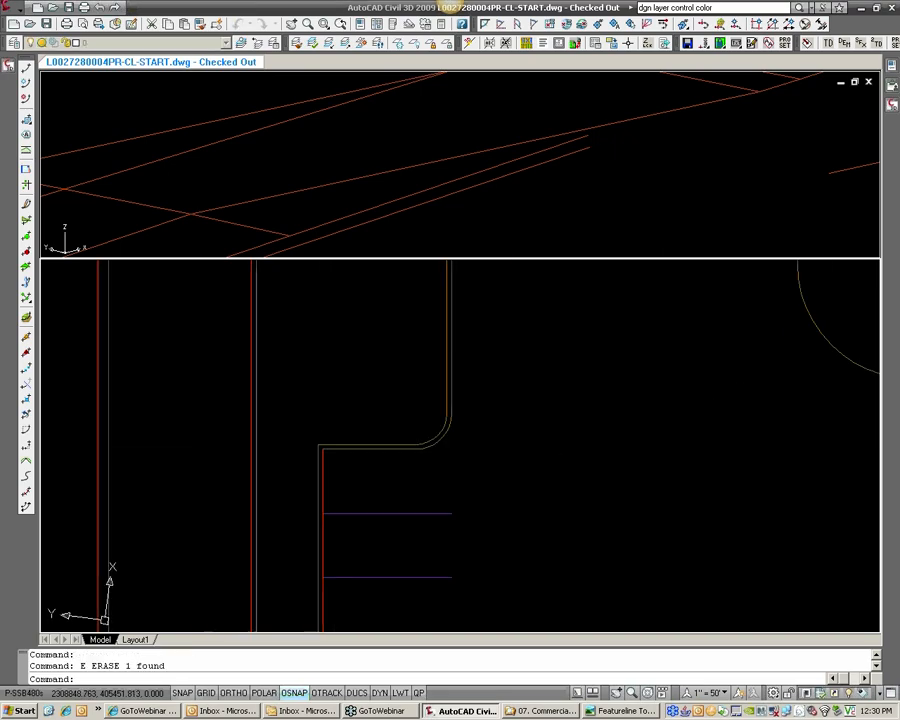
Try to use the existing inner curb line as the feature line Trim cutting edge at the other end of the parking row
middle_drag(340, 590, 314, 280)
middle_drag(322, 611, 300, 451)
scroll(300, 451, up, 4)
scroll(254, 374, up, 9)
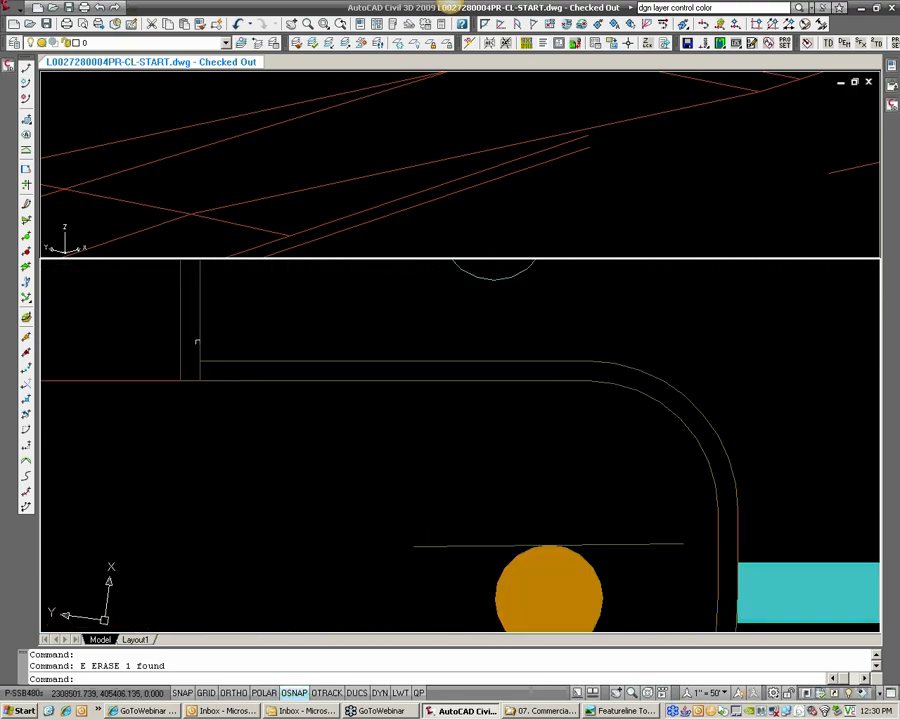
click(28, 384)
click(257, 402)
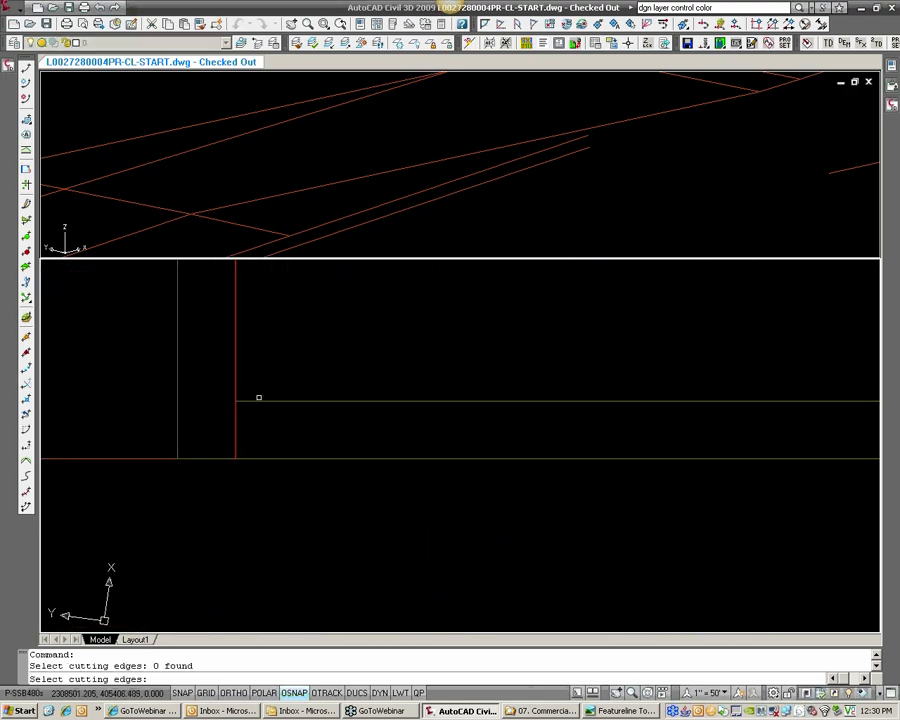
key(Escape)
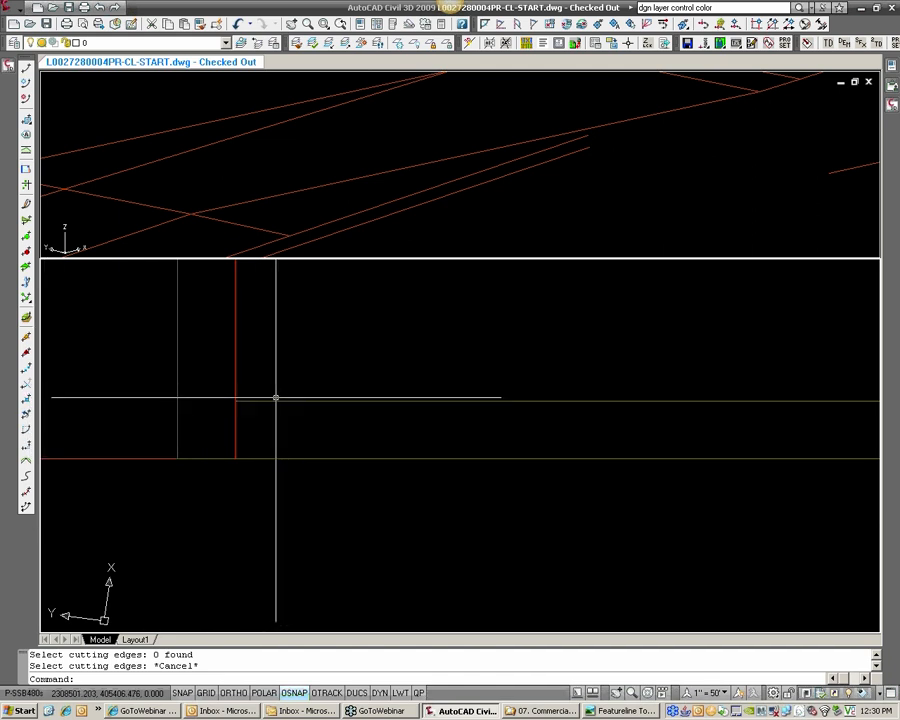
Draw a short test polyline across the inner curb line and try the standard Trim command with that curb line as cutting edge
text(pl)
key(Return)
click(311, 432)
click(364, 358)
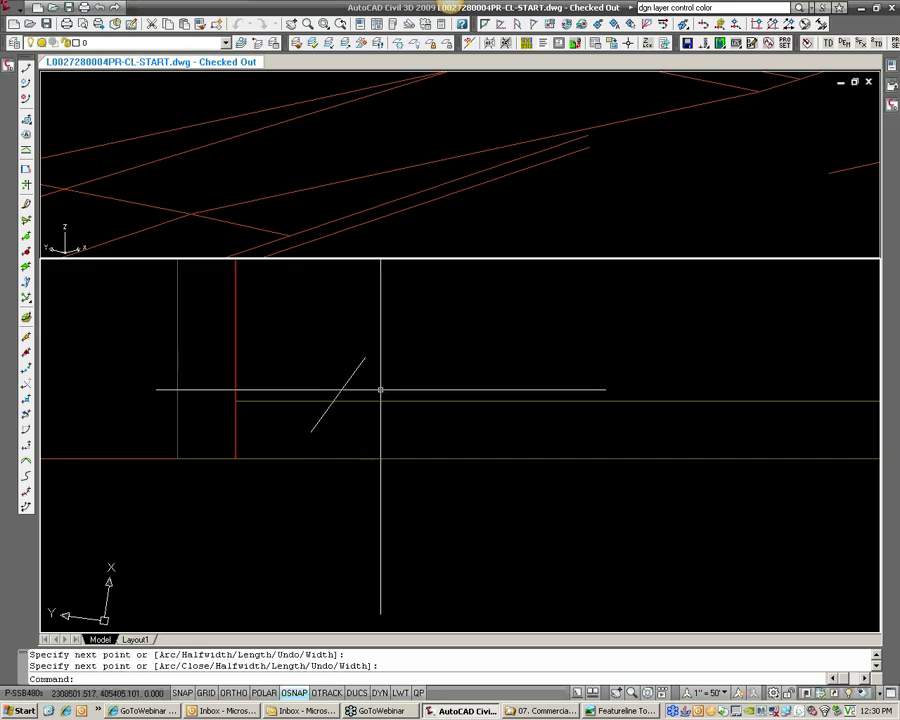
text(TR)
key(Return)
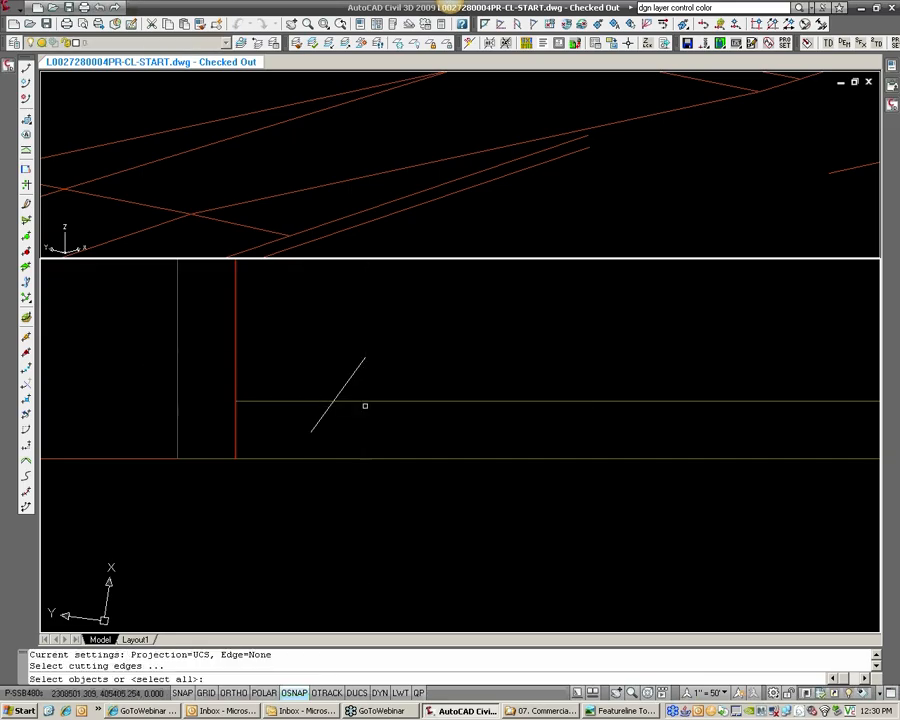
click(370, 400)
key(Return)
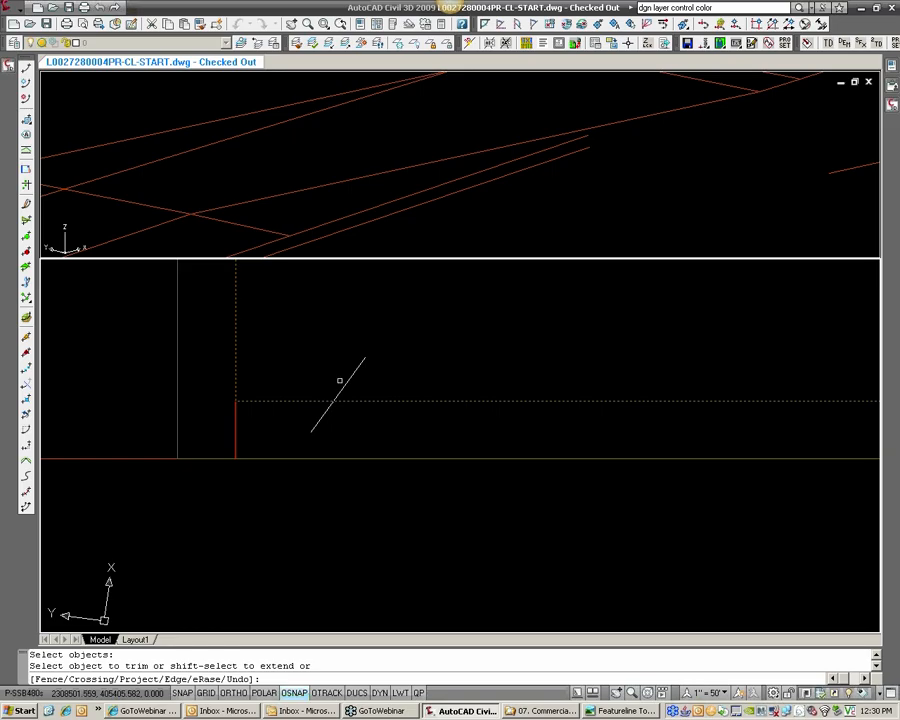
key(Escape)
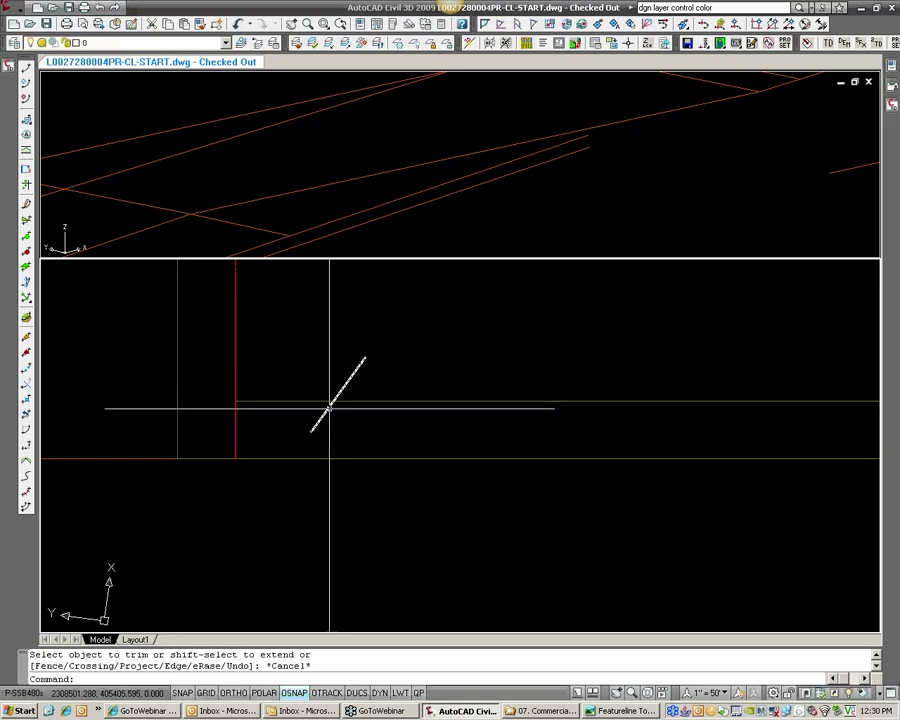
Erase the short test polyline crossing the inner curb line
click(328, 410)
text(e)
key(Return)
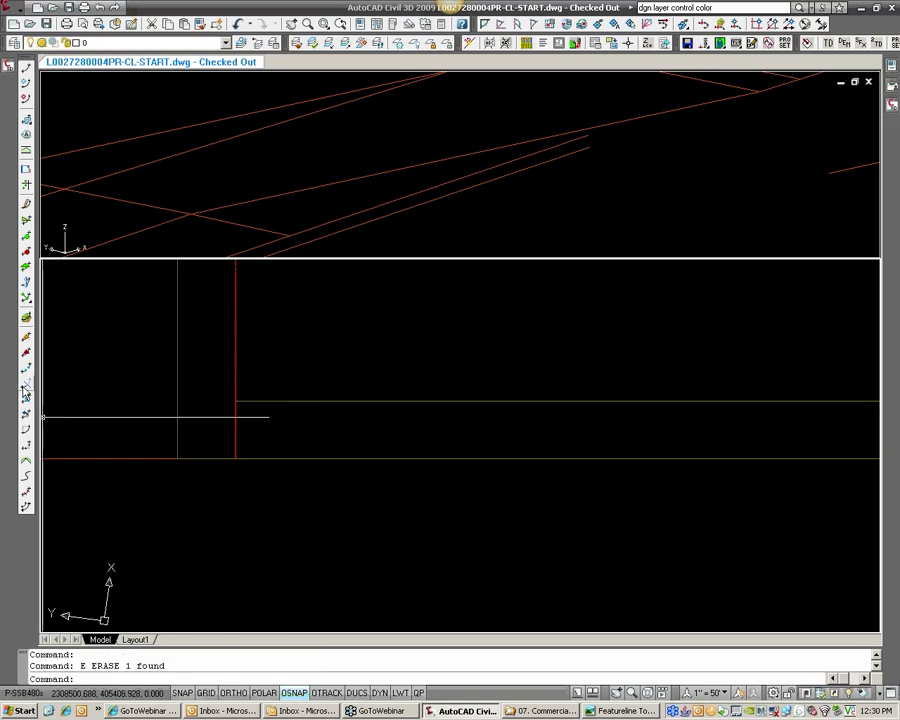
Draw a diagonal helper polyline from the corner where the offset feature line crosses the inner curb line near the accessible stalls
text(PL)
key(Return)
click(235, 399)
click(392, 311)
key(Return)
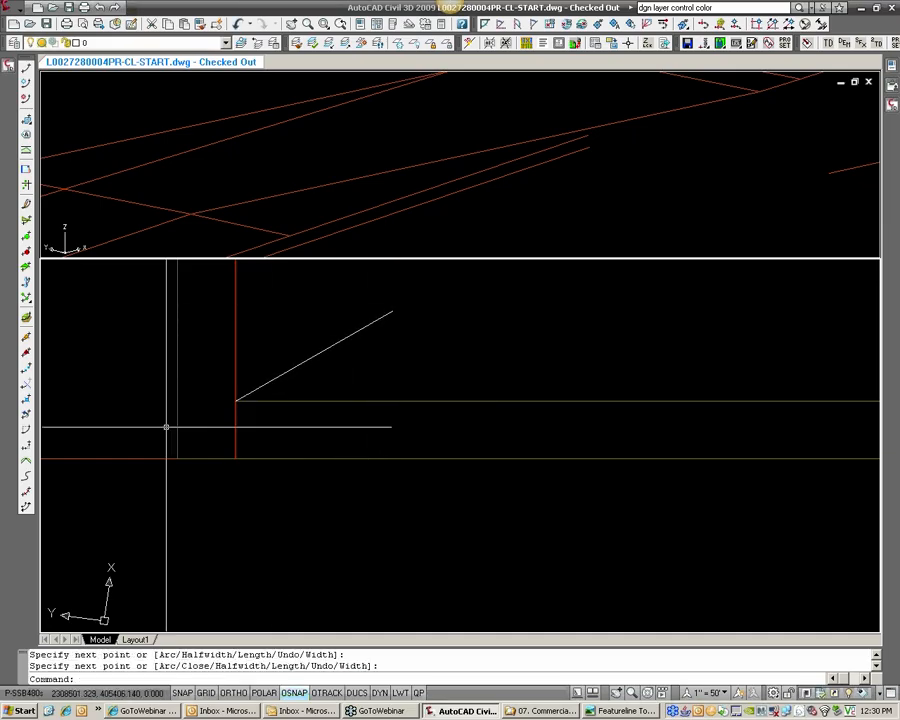
Trim the offset feature line's overhang past the inner curb line with the feature line Trim tool, using the new helper polyline as cutting edge
click(28, 388)
click(274, 378)
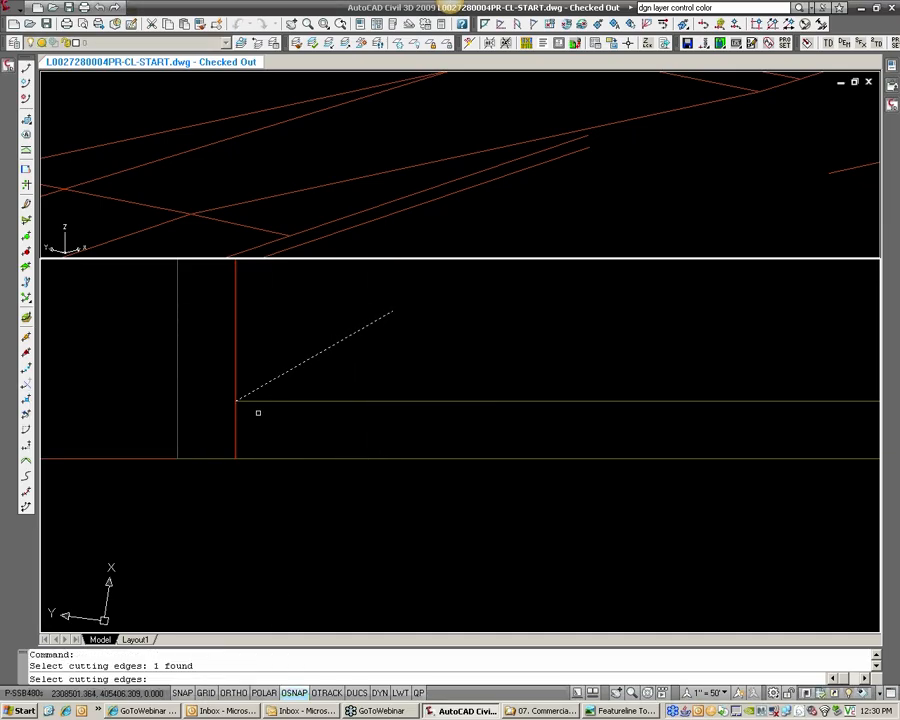
key(Return)
click(236, 425)
key(Return)
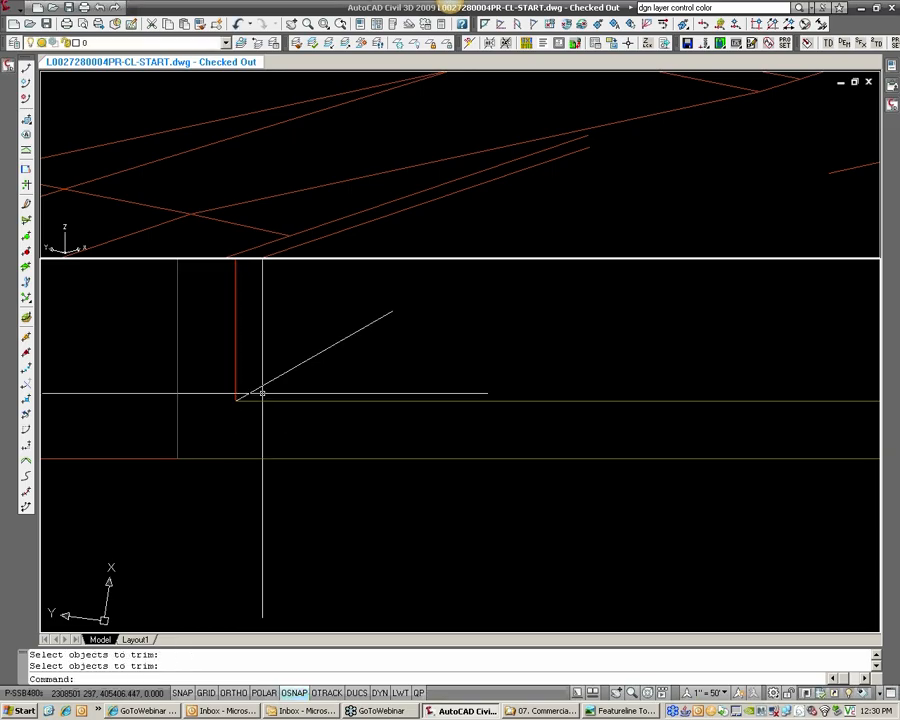
Erase the helper polyline at the corner near the accessible stalls
click(257, 386)
text(e)
key(Return)
scroll(298, 401, down, 7)
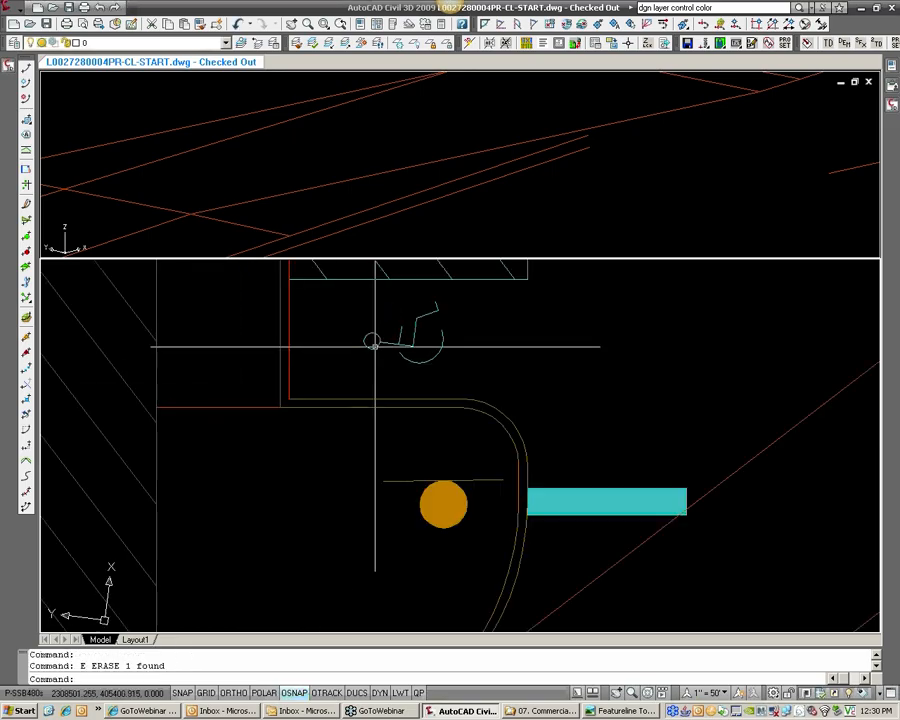
Examine the trimmed offset line along the parking row and the curb layout around the stalls and islands
middle_drag(388, 365, 353, 572)
scroll(375, 420, down, 4)
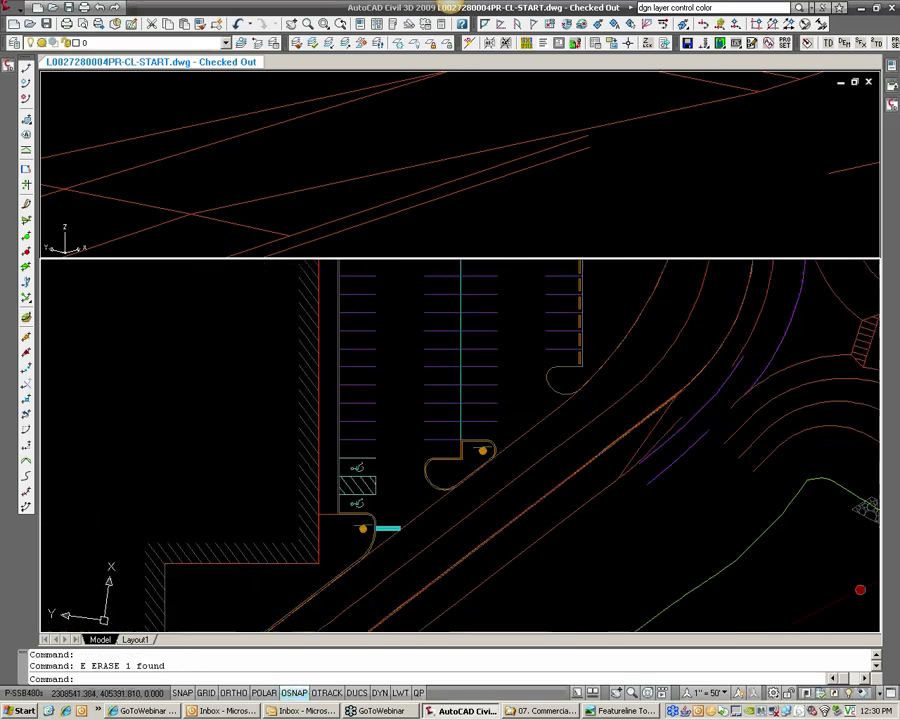
middle_drag(390, 300, 362, 510)
middle_drag(366, 406, 354, 498)
scroll(335, 342, up, 3)
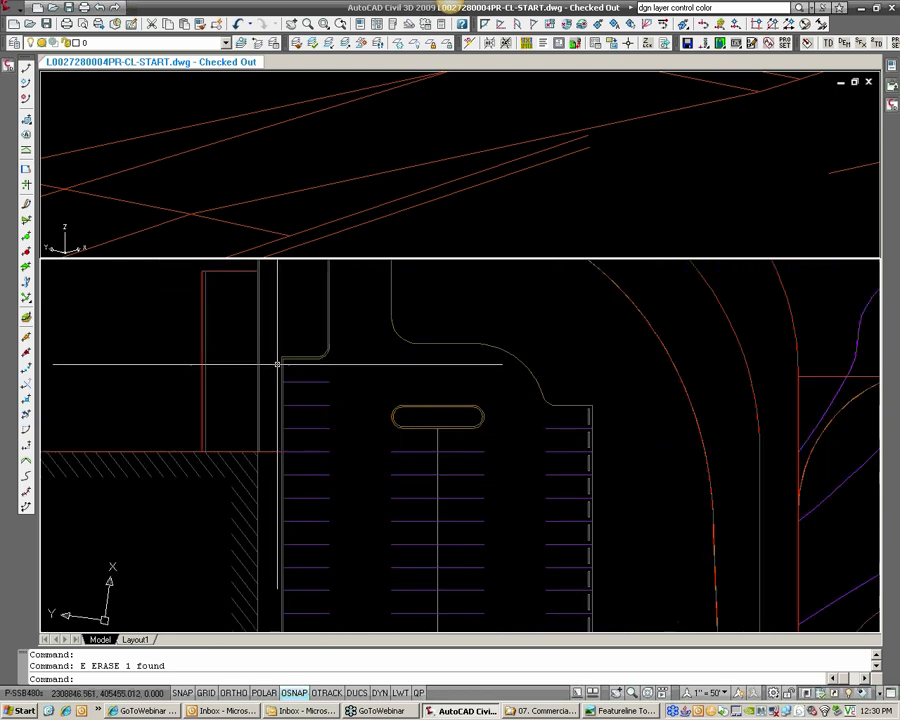
scroll(565, 394, down, 2)
middle_drag(547, 483, 506, 377)
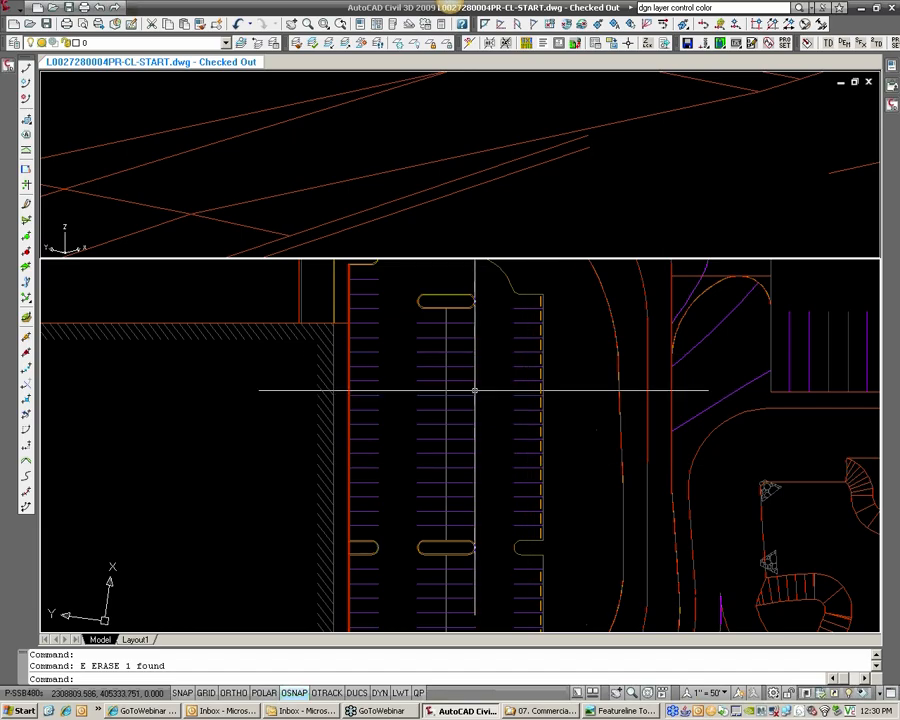
middle_drag(420, 380, 440, 472)
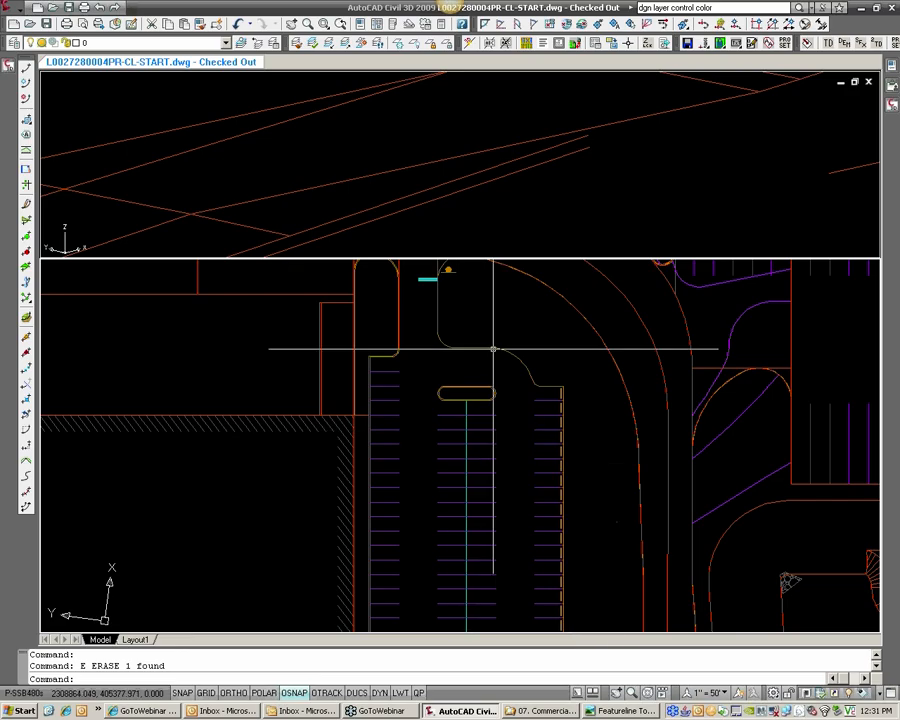
scroll(488, 351, up, 3)
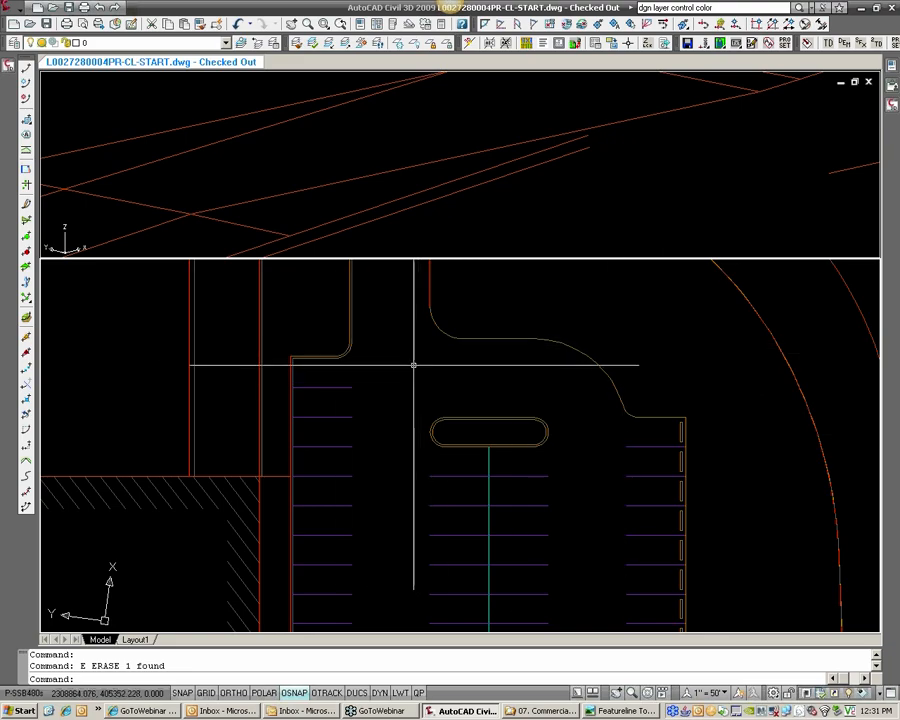
scroll(272, 385, up, 3)
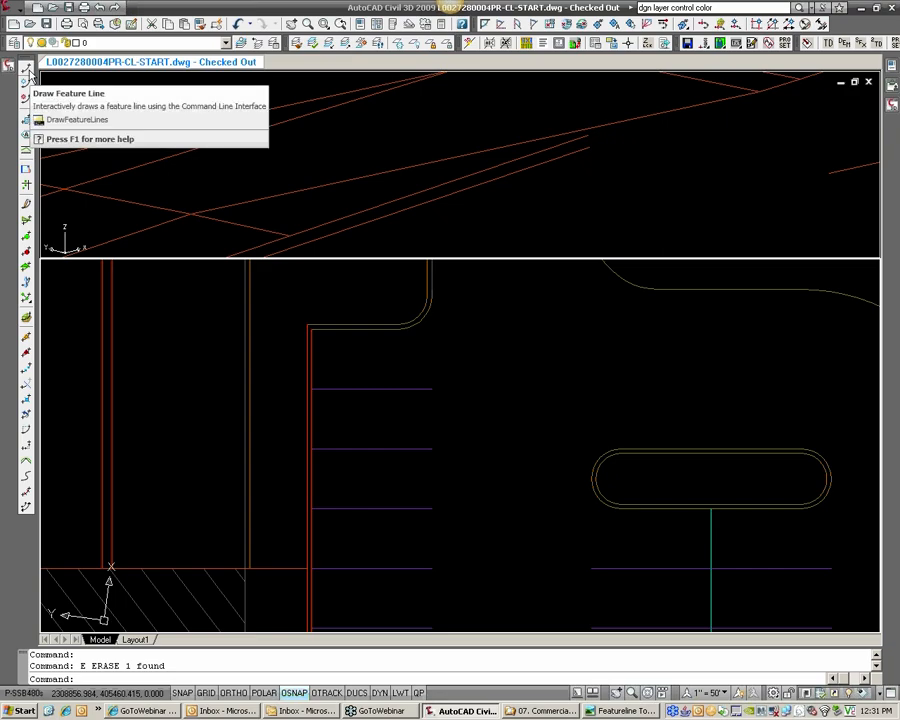
Start a feature line in the Grading [Master] site at the upper end of the offset curb line, accepting elevation 517.54
click(29, 72)
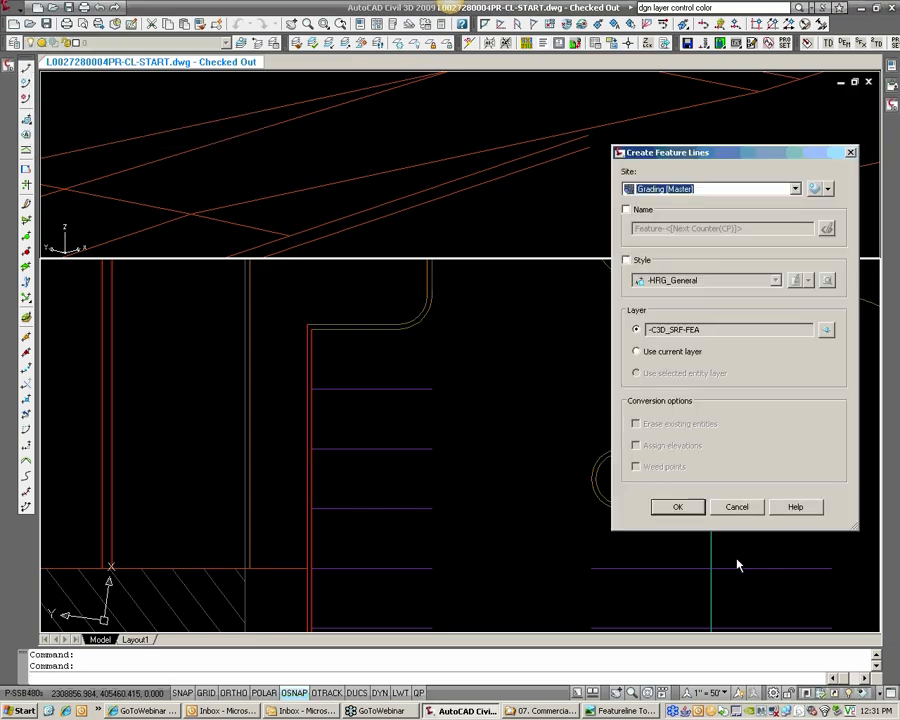
click(680, 507)
scroll(518, 186, down, 6)
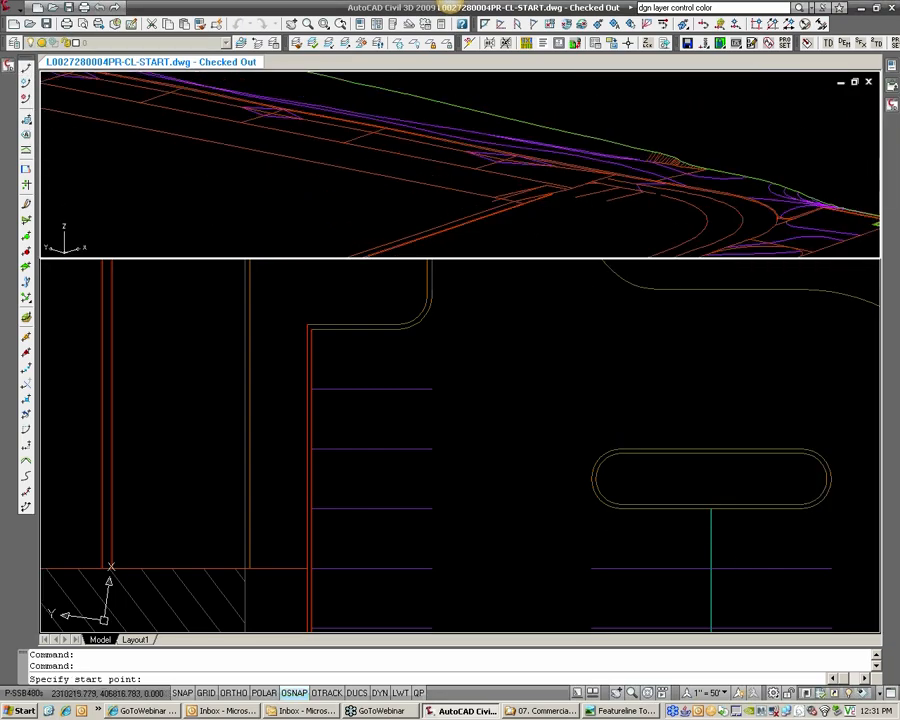
scroll(490, 165, up, 6)
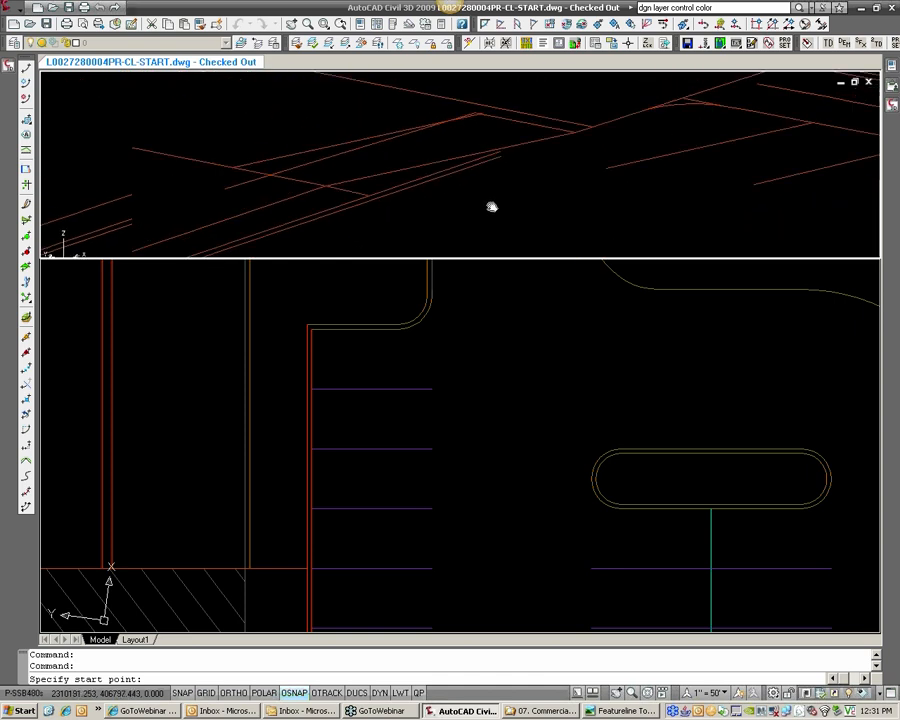
click(502, 136)
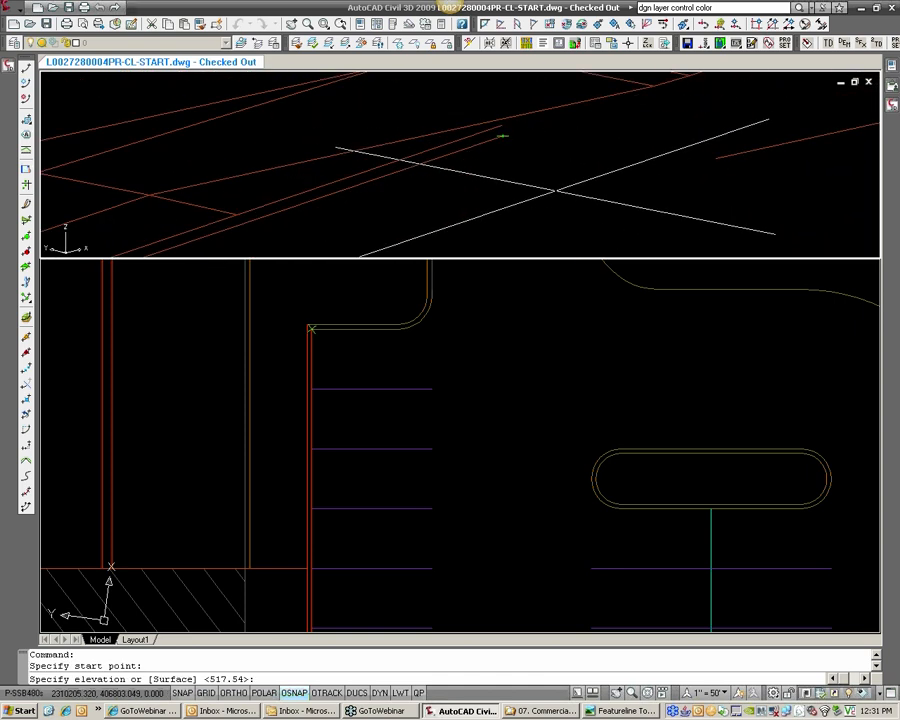
key(Return)
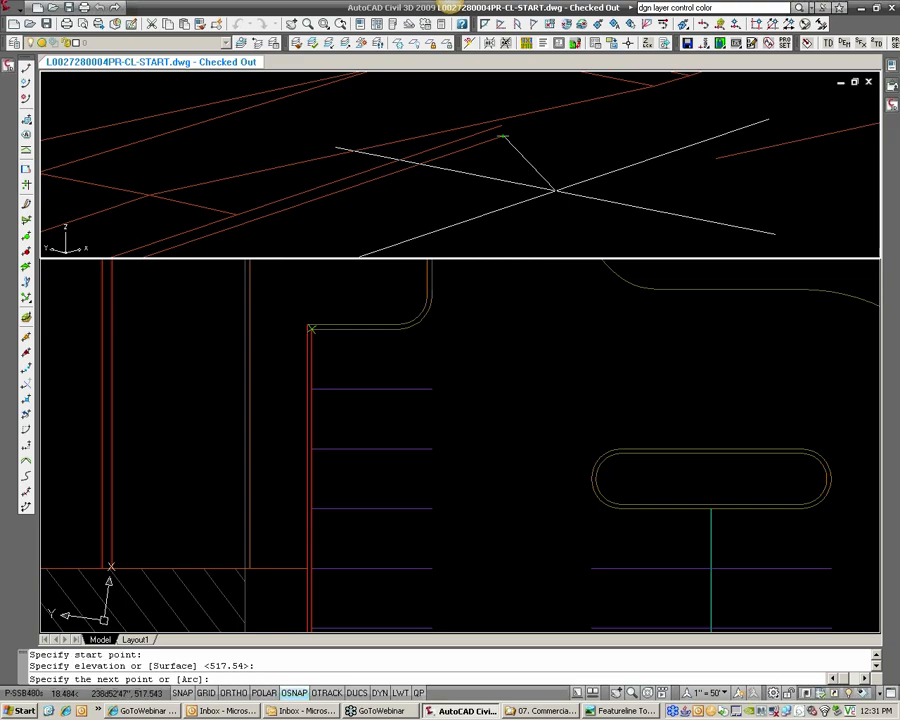
Place the feature line's next point perpendicular to the outer parking curb line, across the stalls and island
click(622, 390)
scroll(606, 350, down, 2)
middle_drag(696, 340, 480, 388)
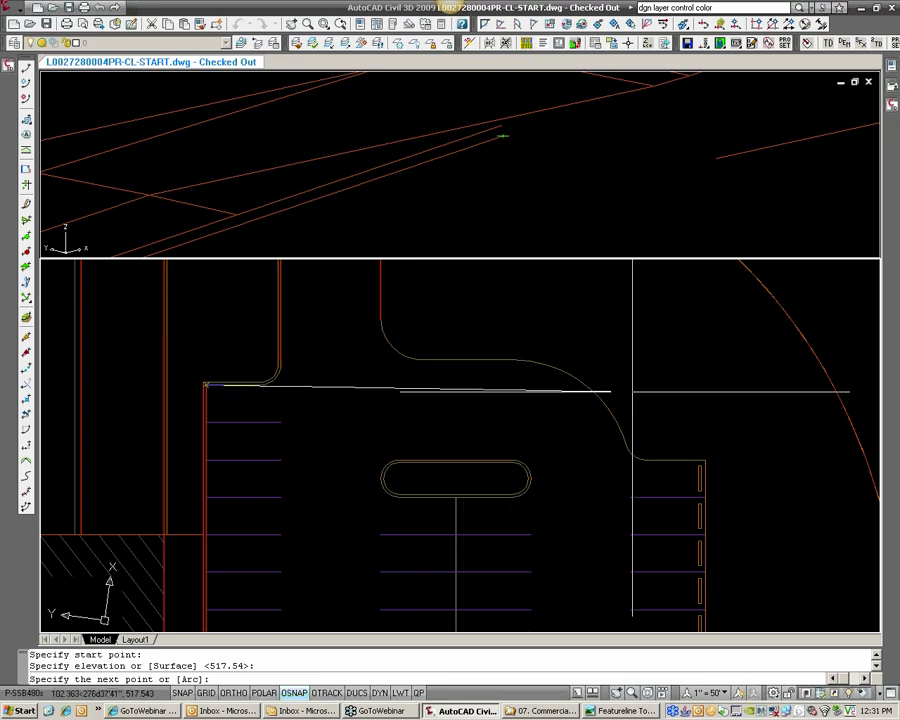
text(R)
key(Return)
scroll(691, 466, up, 5)
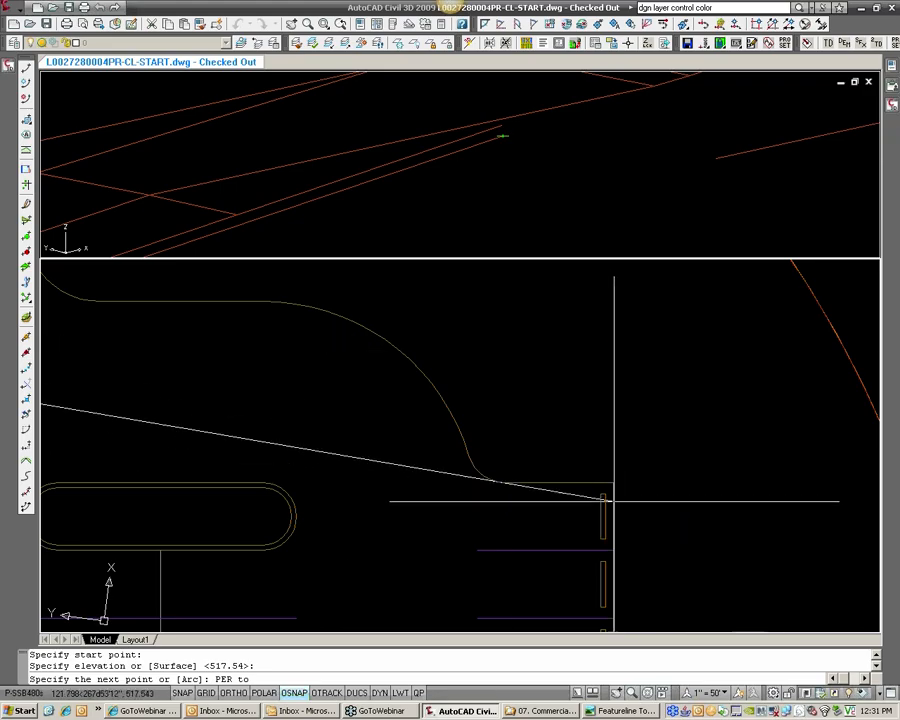
click(606, 520)
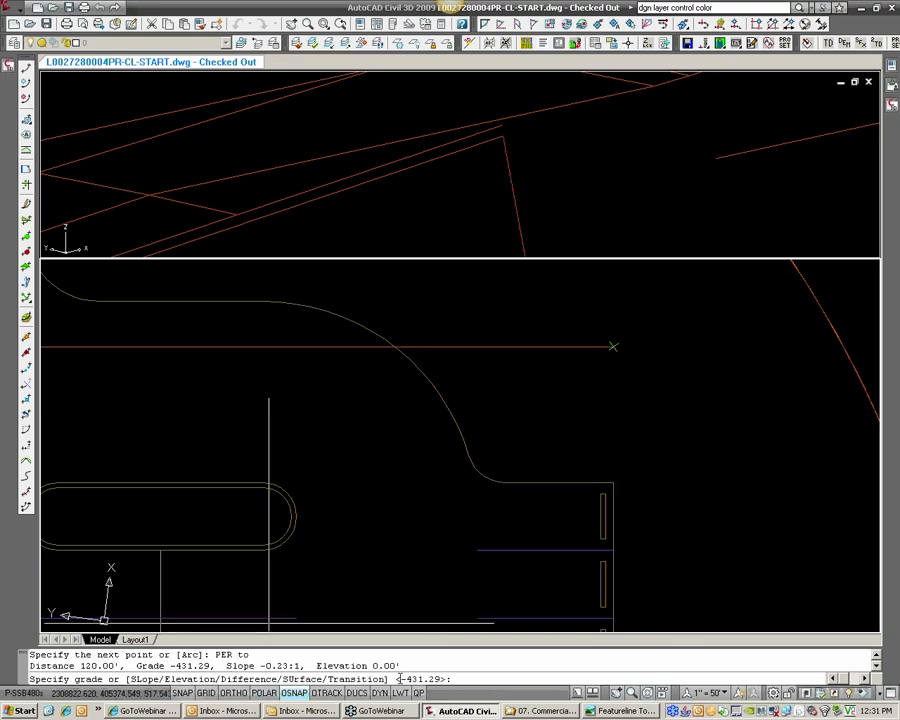
Set the grade of the new cross-parking segment to -2 and finish the feature line
scroll(560, 180, down, 4)
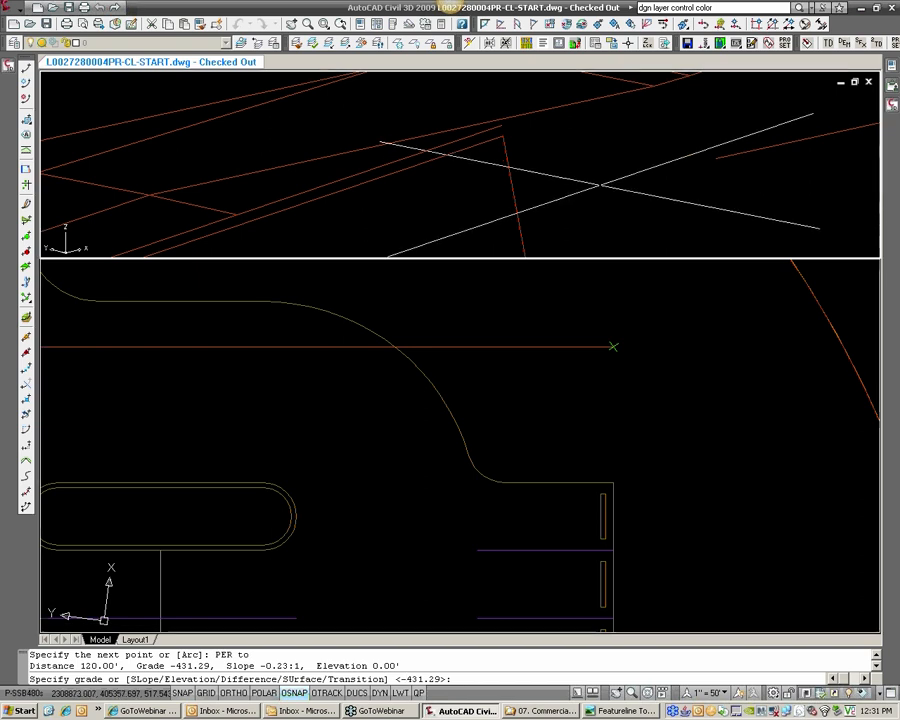
middle_drag(508, 152, 518, 213)
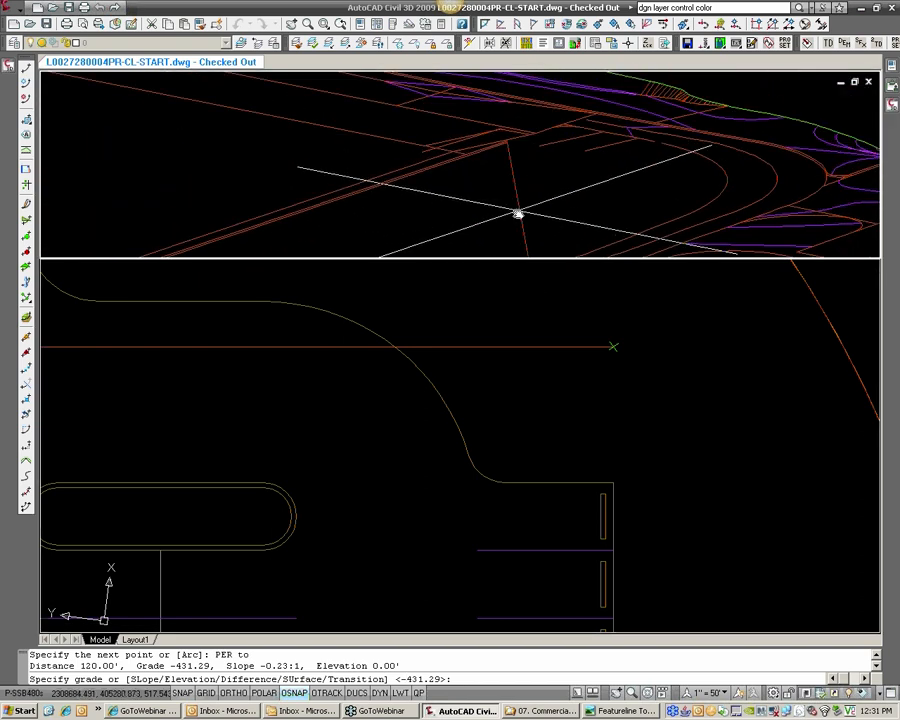
scroll(516, 180, up, 2)
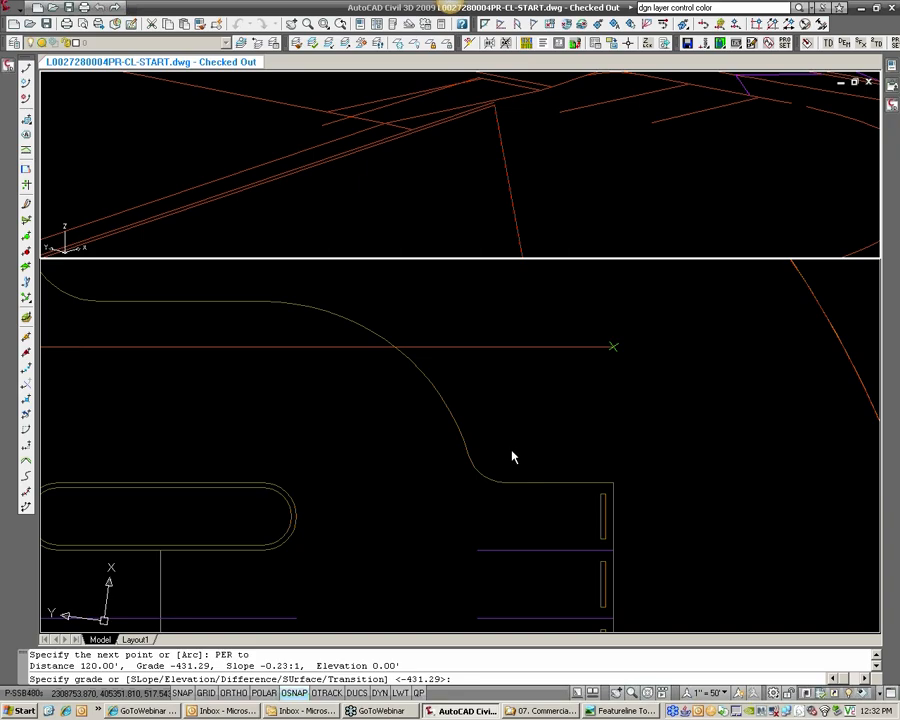
click(646, 430)
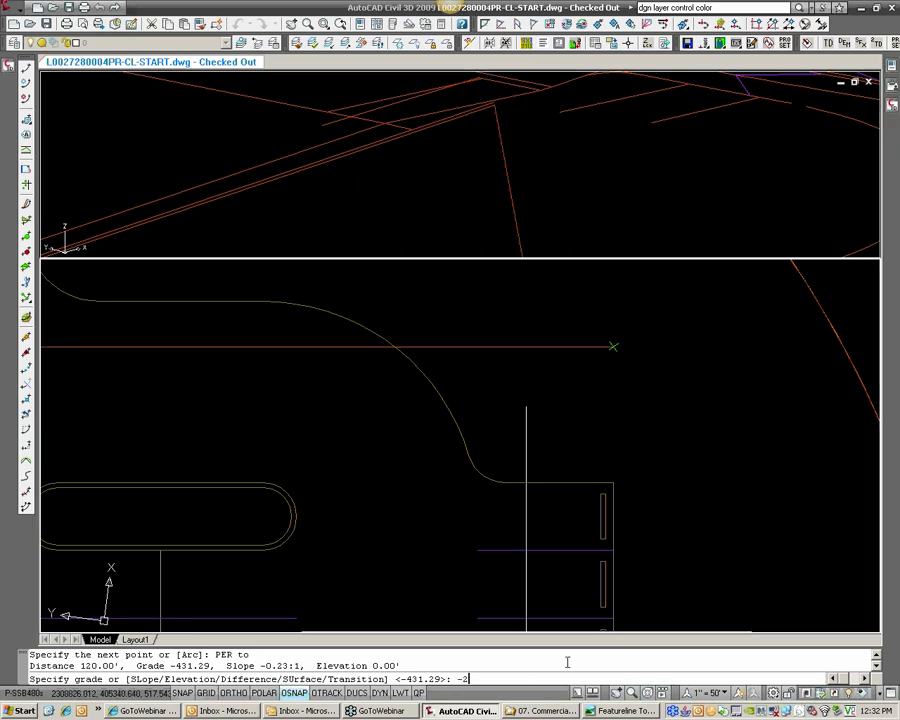
key(Return)
key(Return)
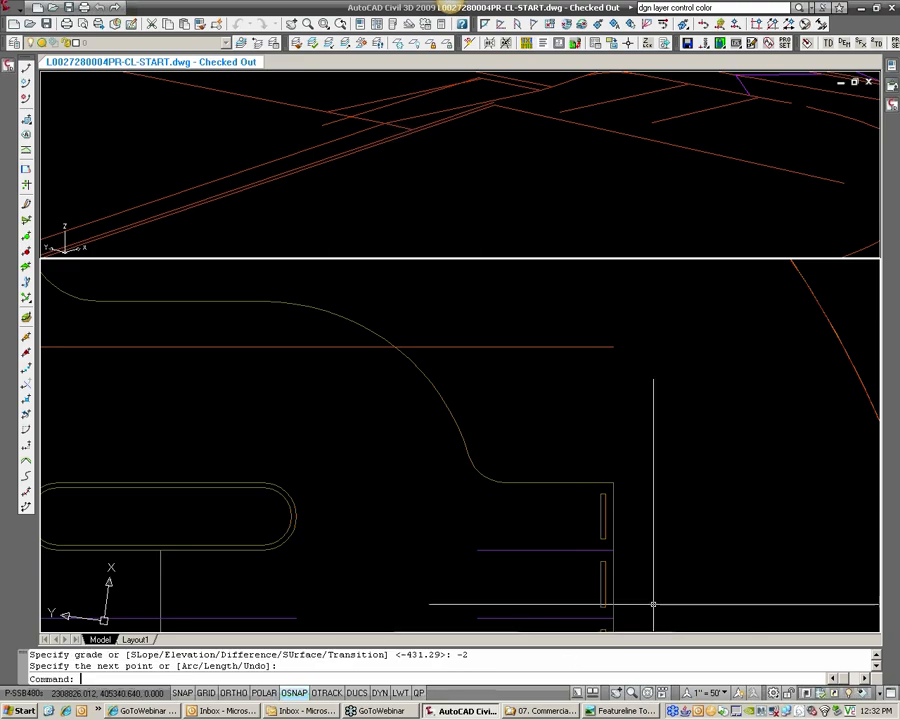
Examine the parking lot layout down to the accessible stalls and the angled drive at its lower end
scroll(567, 411, down, 8)
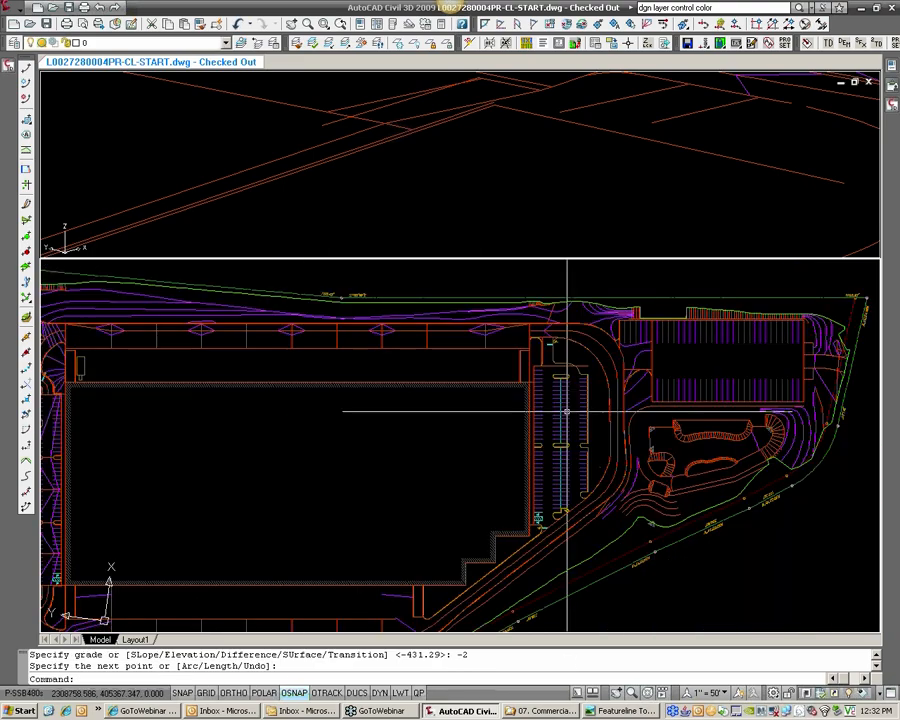
scroll(566, 411, up, 3)
middle_drag(626, 420, 540, 428)
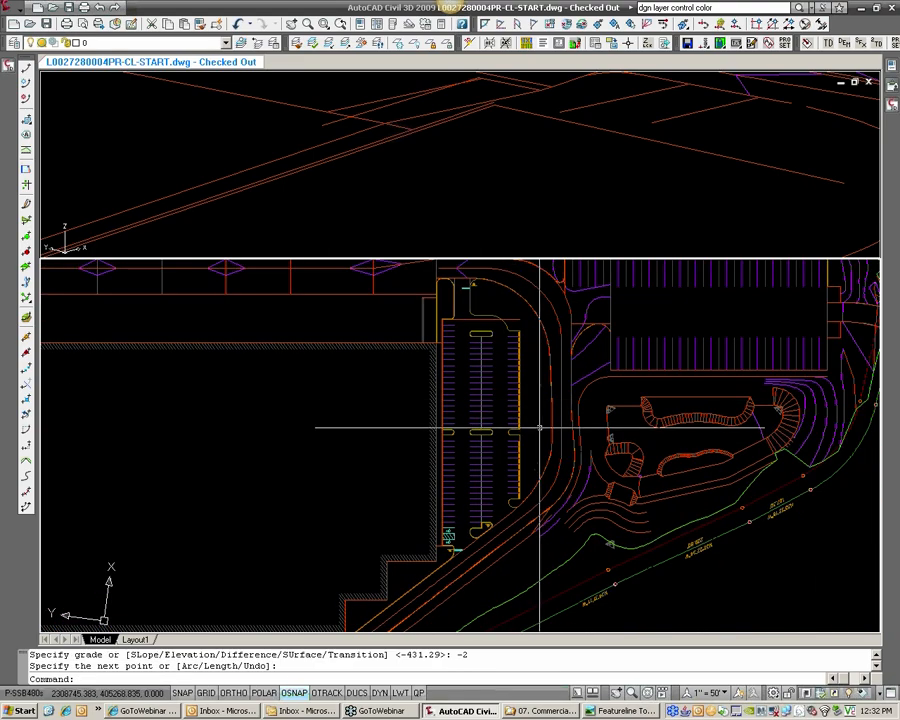
scroll(486, 488, up, 1)
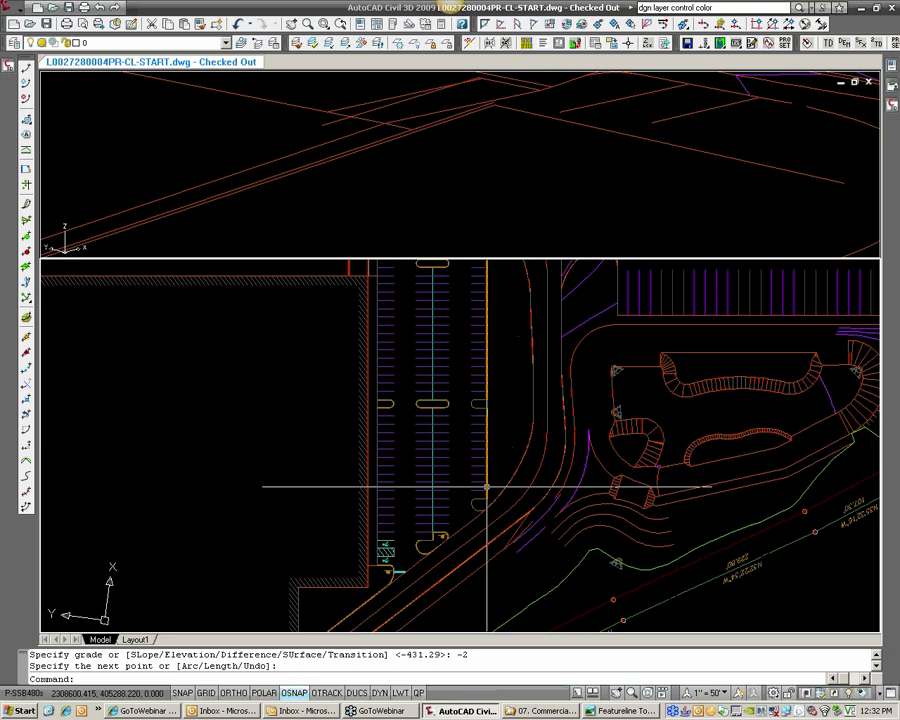
middle_drag(475, 433, 464, 466)
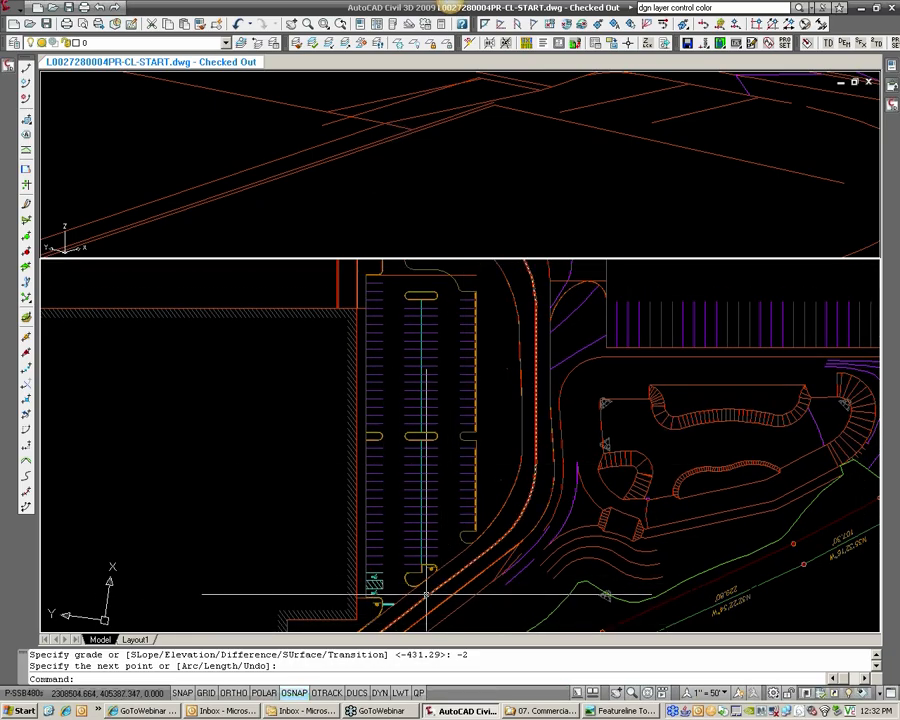
middle_drag(427, 595, 424, 592)
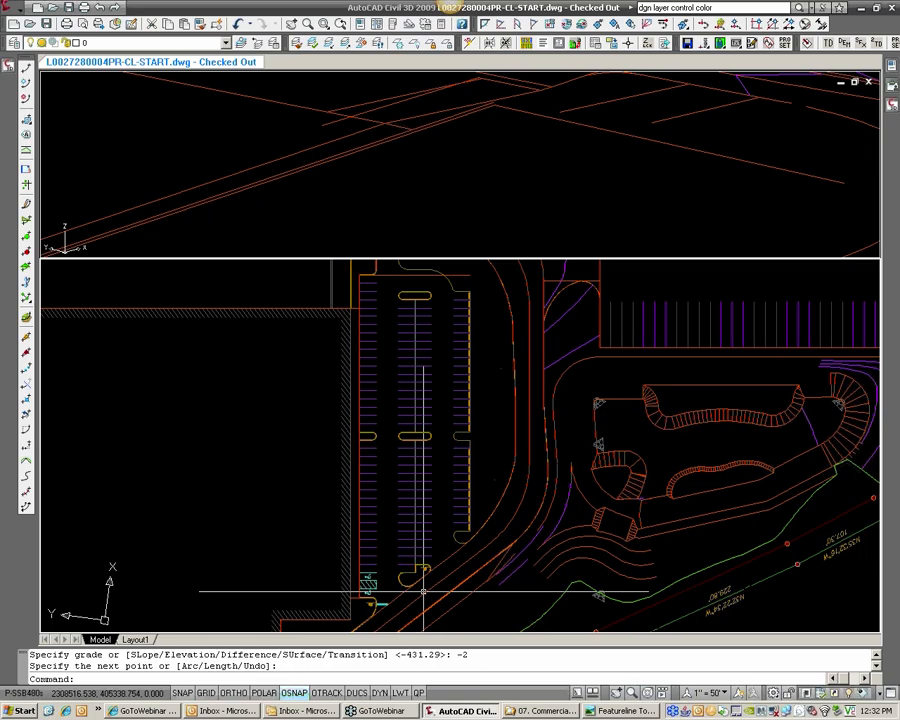
scroll(424, 592, up, 4)
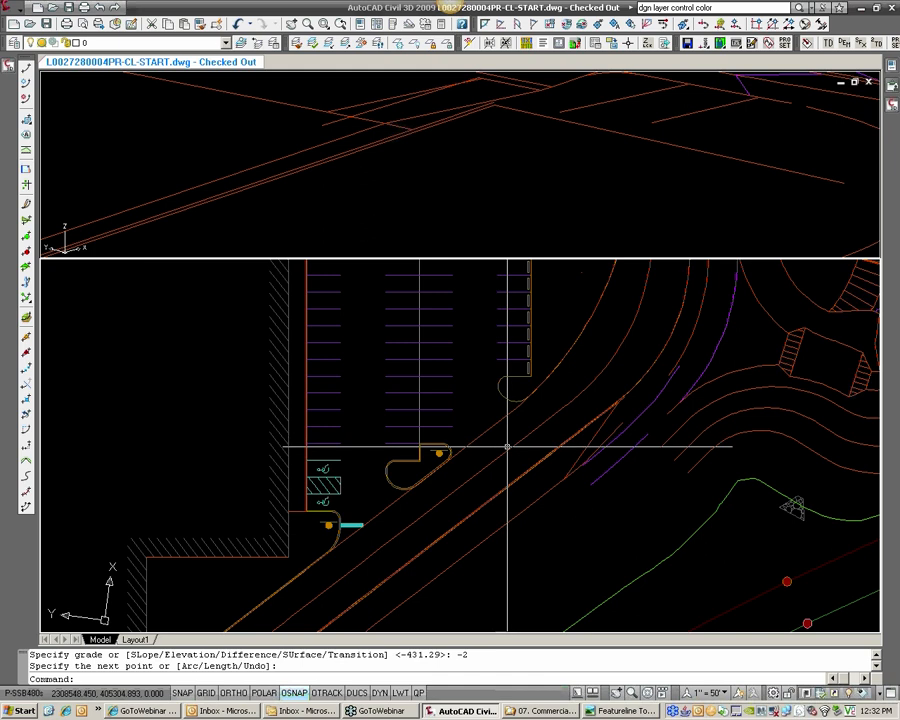
Look at the contents of the Grading [Master] site in the drawing's list of sites
click(9, 68)
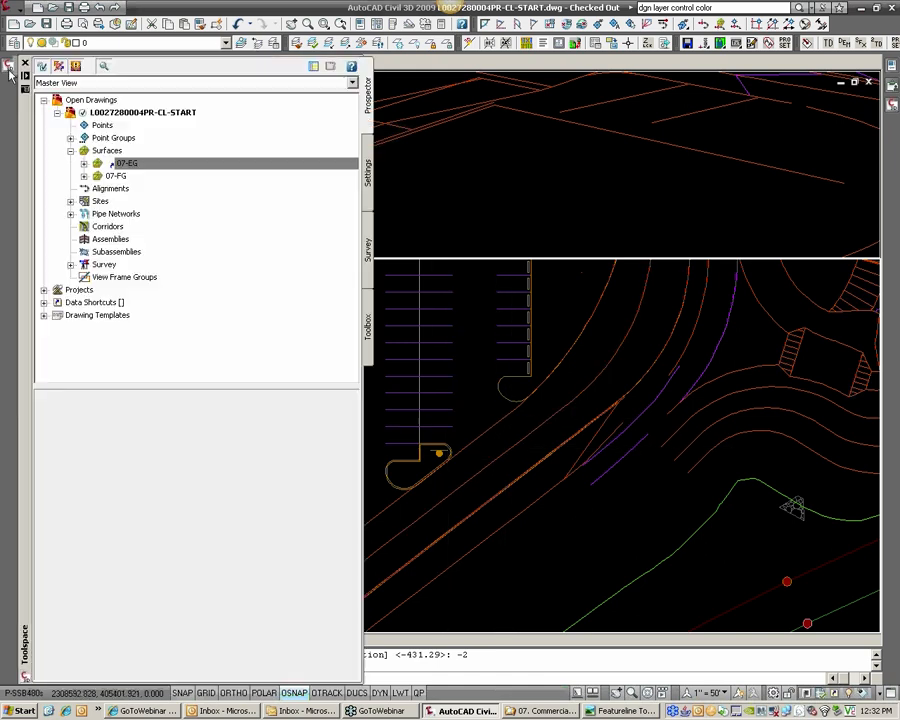
click(70, 201)
click(84, 213)
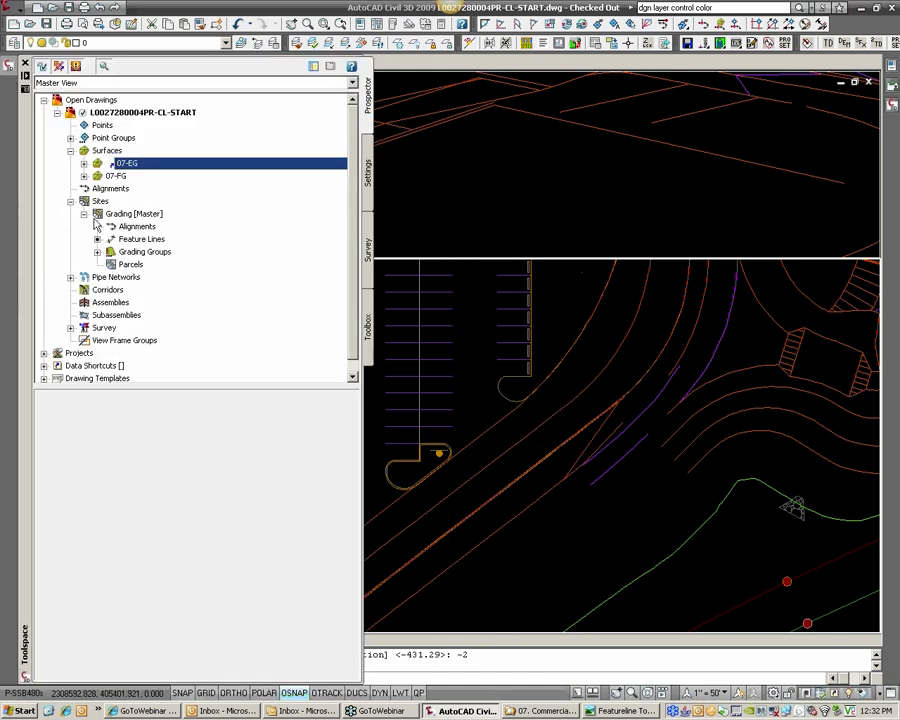
click(130, 215)
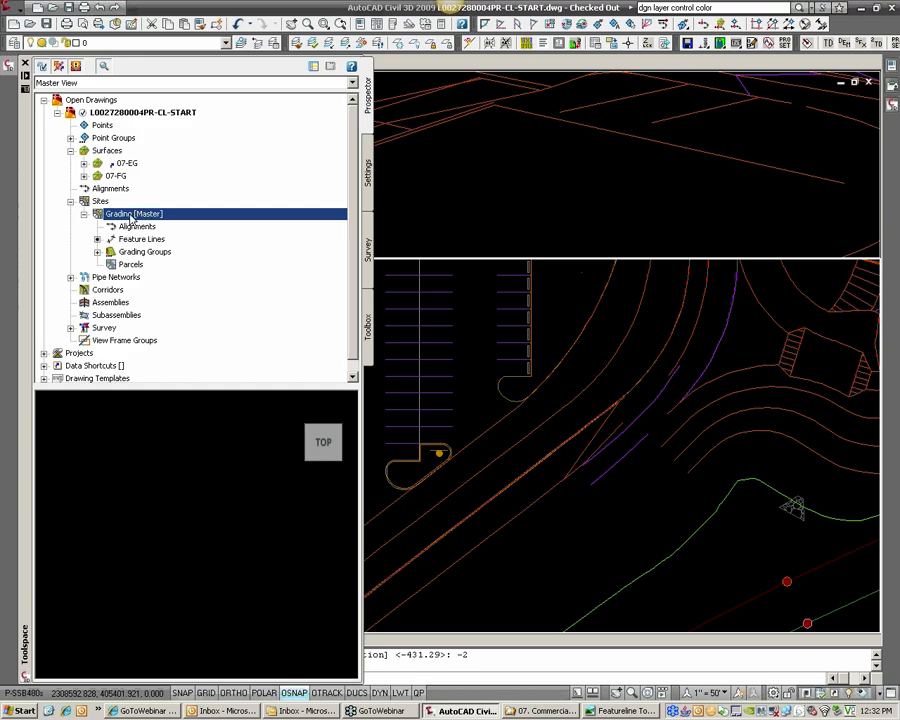
click(450, 324)
click(471, 328)
click(433, 197)
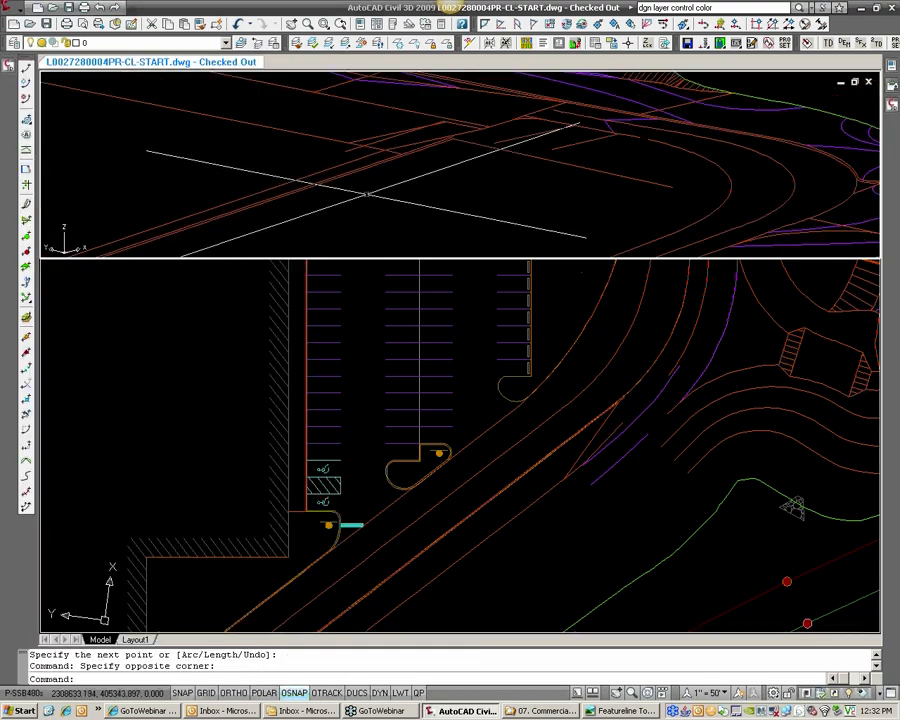
shift+middle_drag(367, 194, 330, 184)
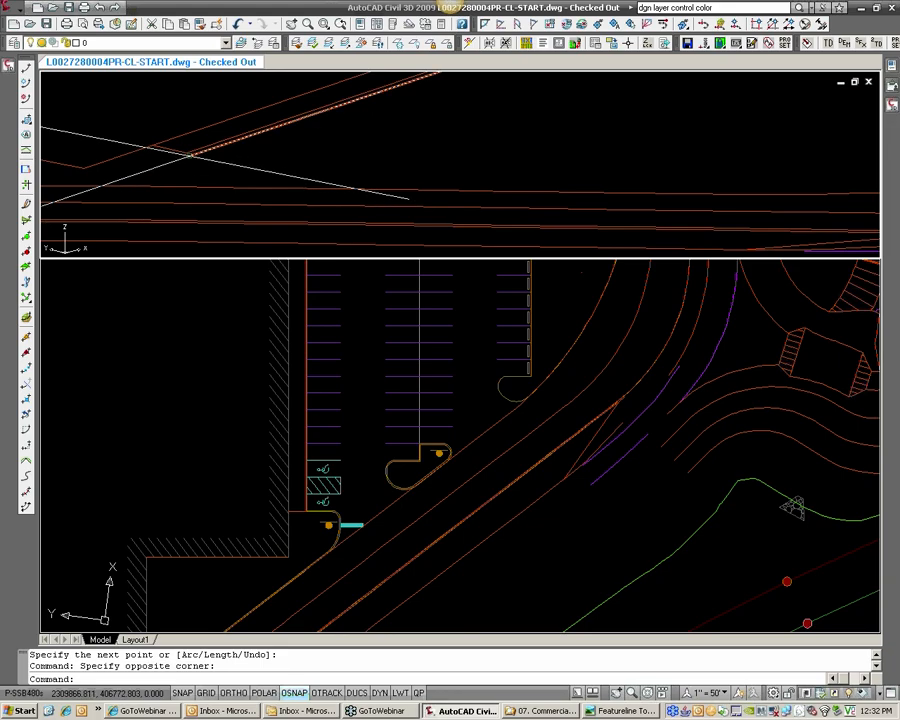
click(26, 68)
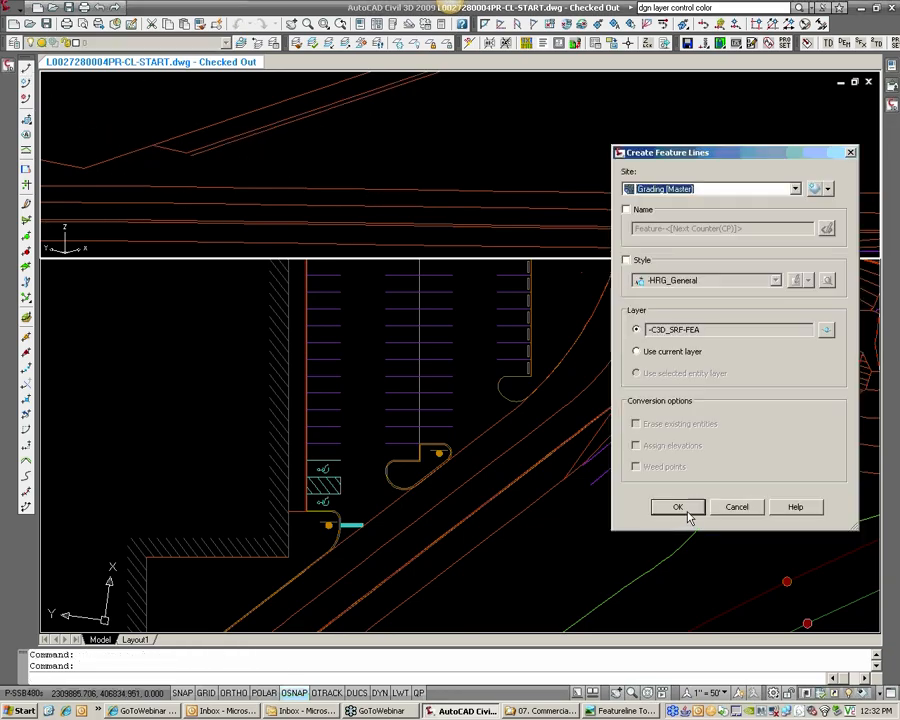
click(677, 507)
click(190, 155)
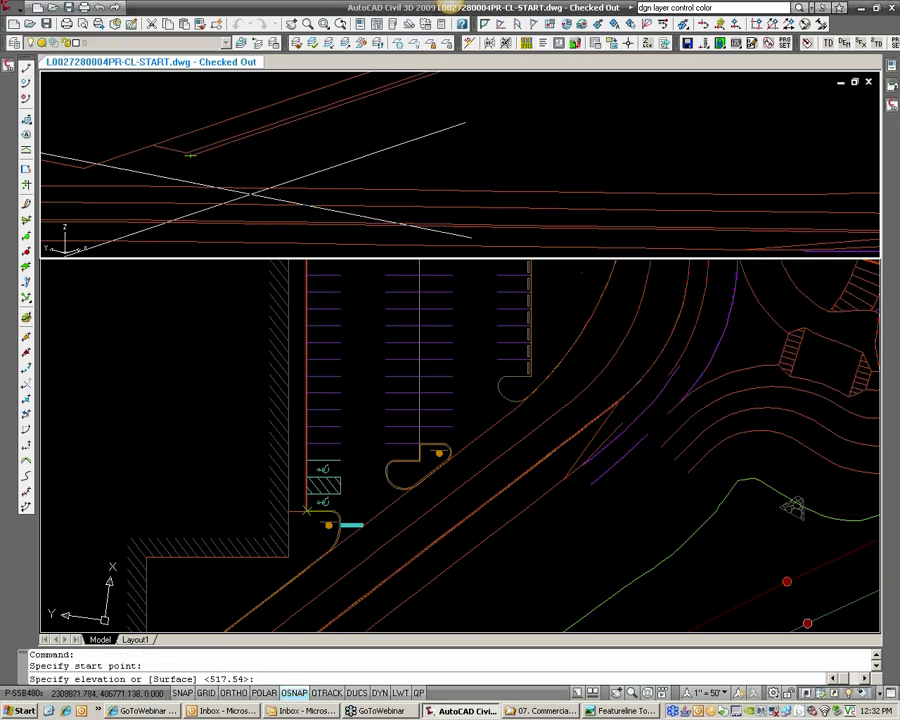
scroll(328, 516, up, 3)
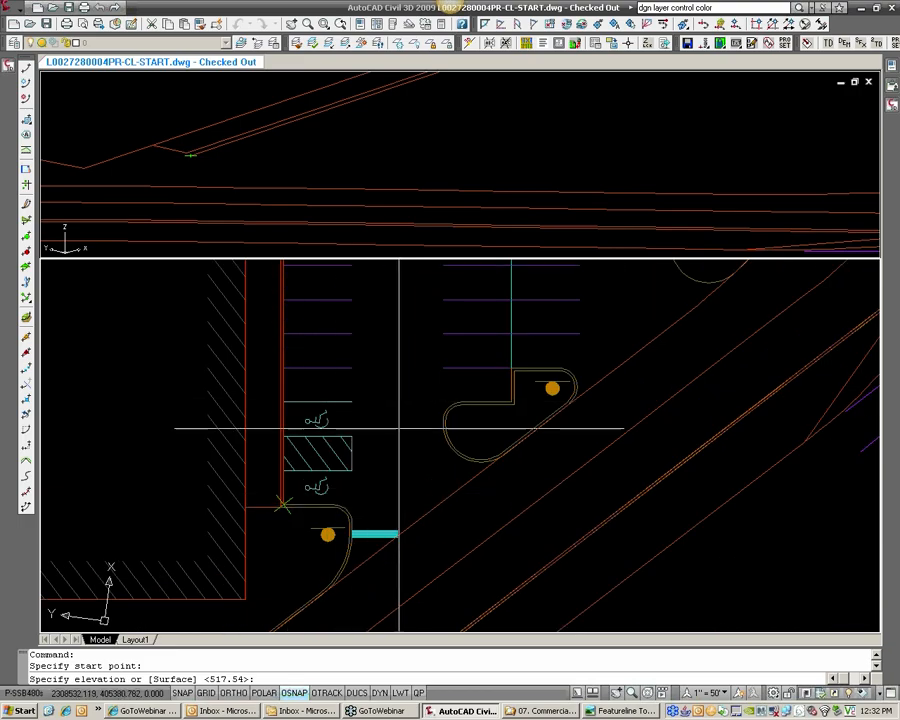
key(Return)
scroll(478, 484, down, 4)
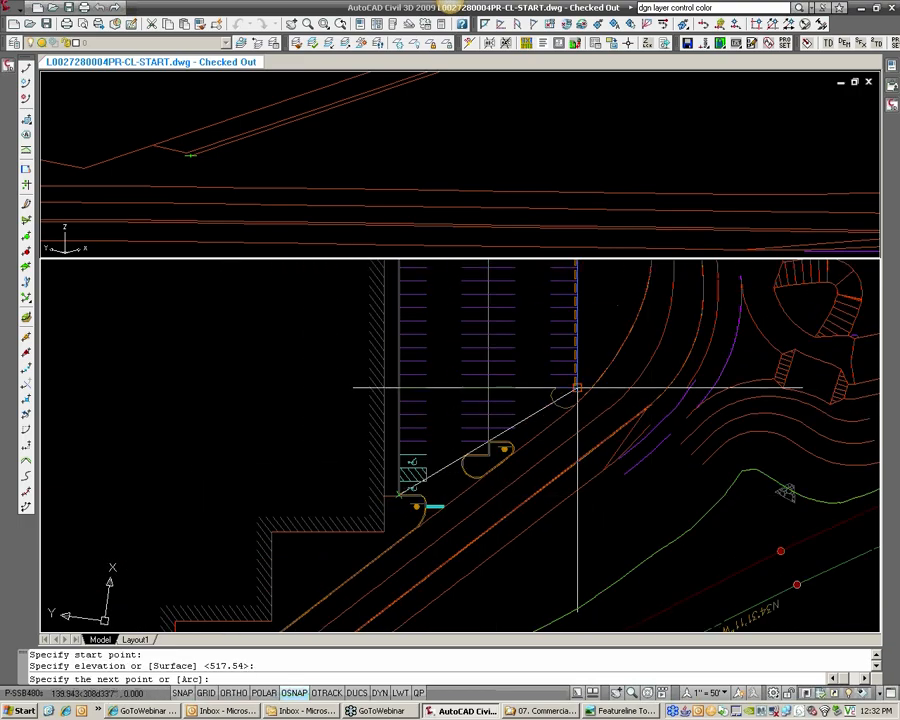
scroll(583, 398, up, 2)
text(PER)
key(Return)
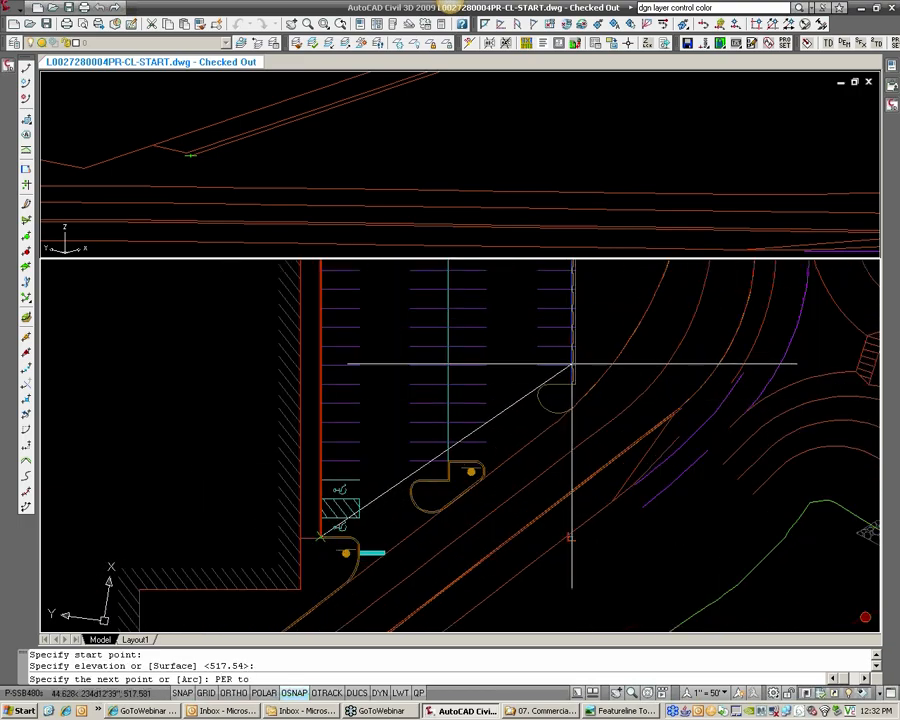
scroll(579, 358, up, 2)
scroll(579, 358, down, 3)
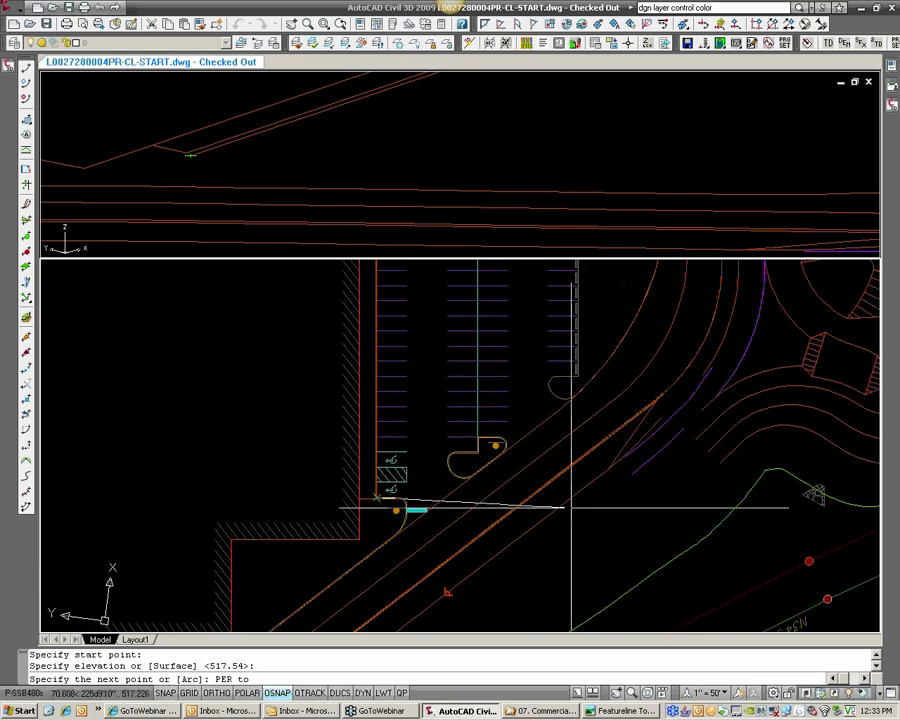
scroll(569, 497, up, 3)
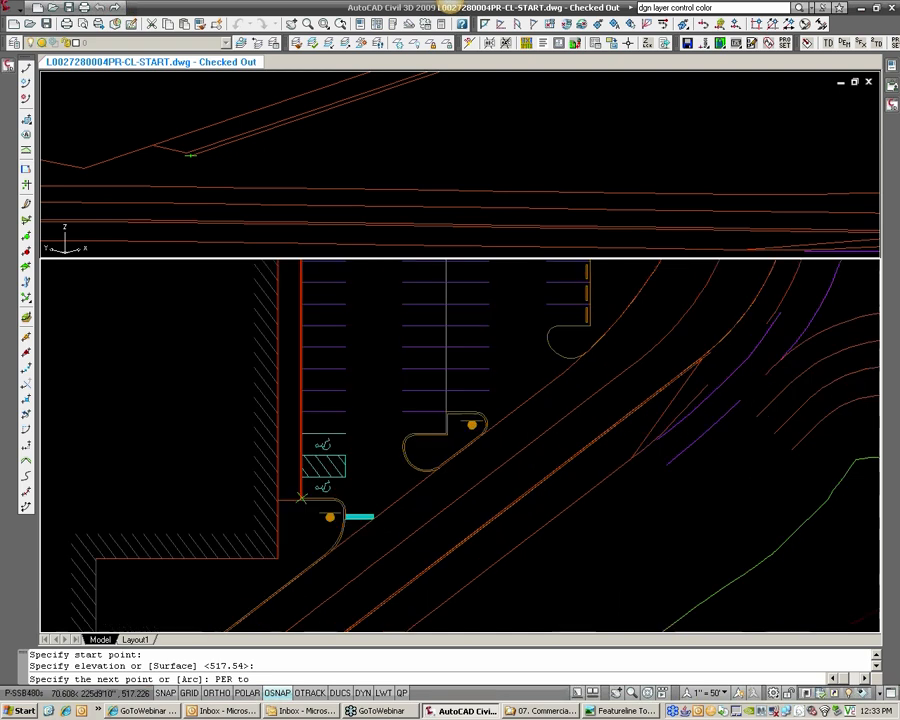
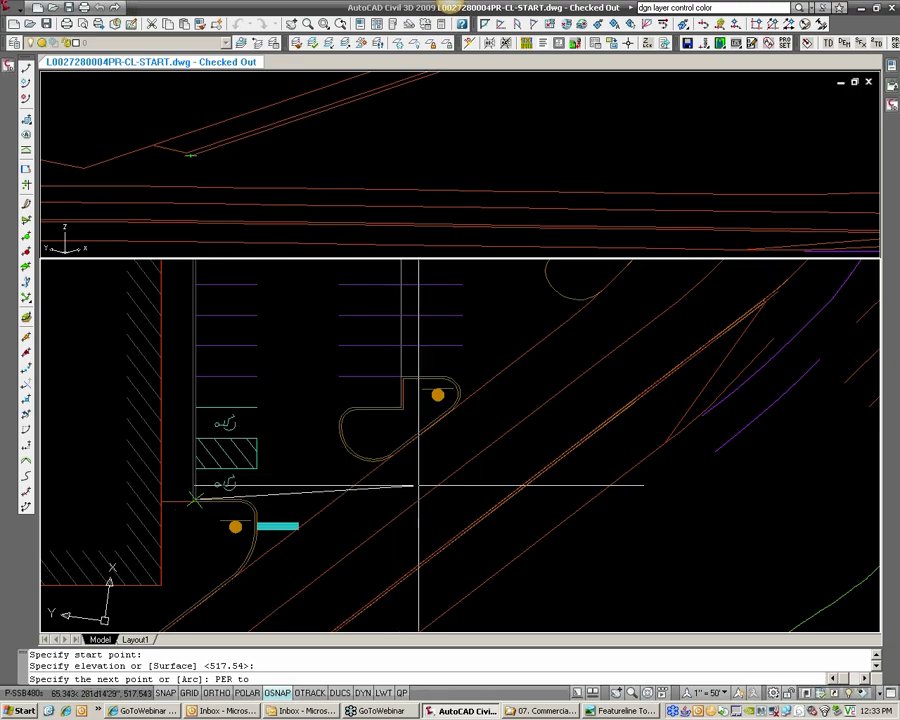
scroll(433, 484, down, 2)
key(Escape)
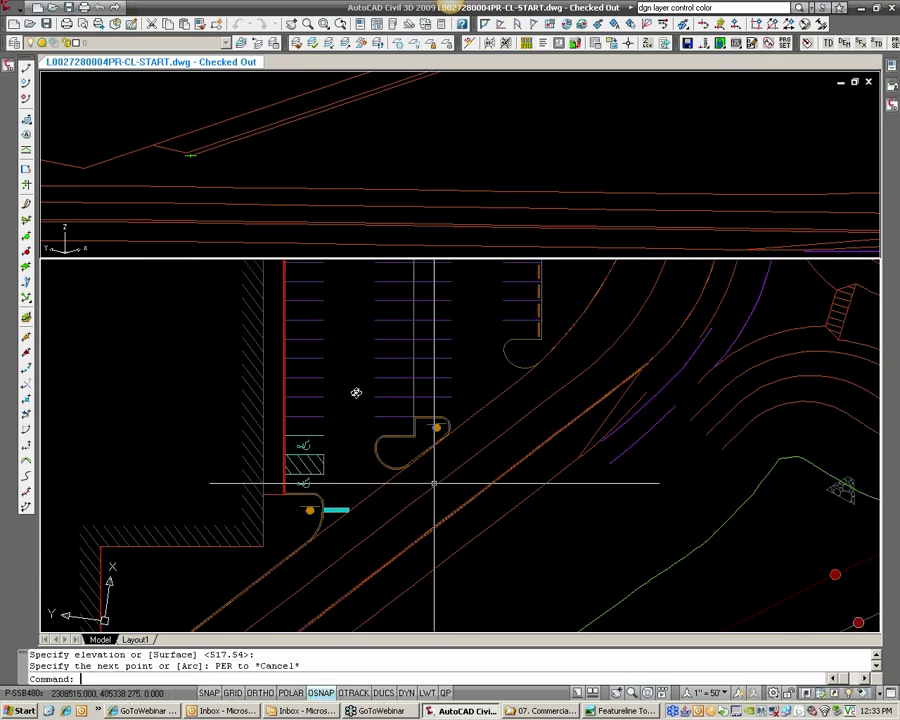
Create a new site named TEMP in the drawing
mouse_move(9, 65)
click(84, 214)
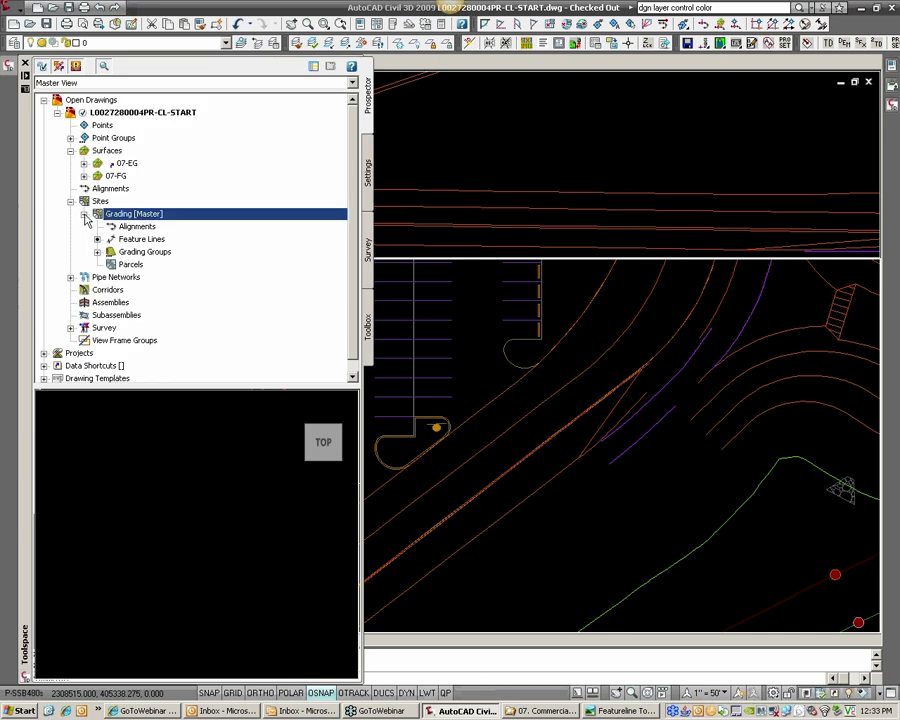
click(100, 202)
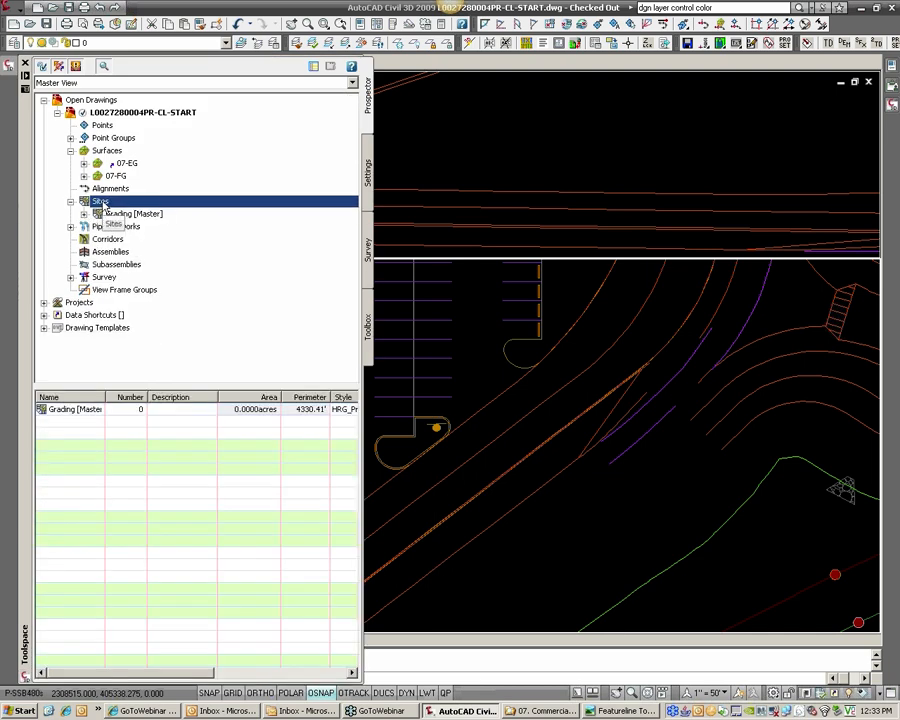
right_click(118, 202)
click(141, 210)
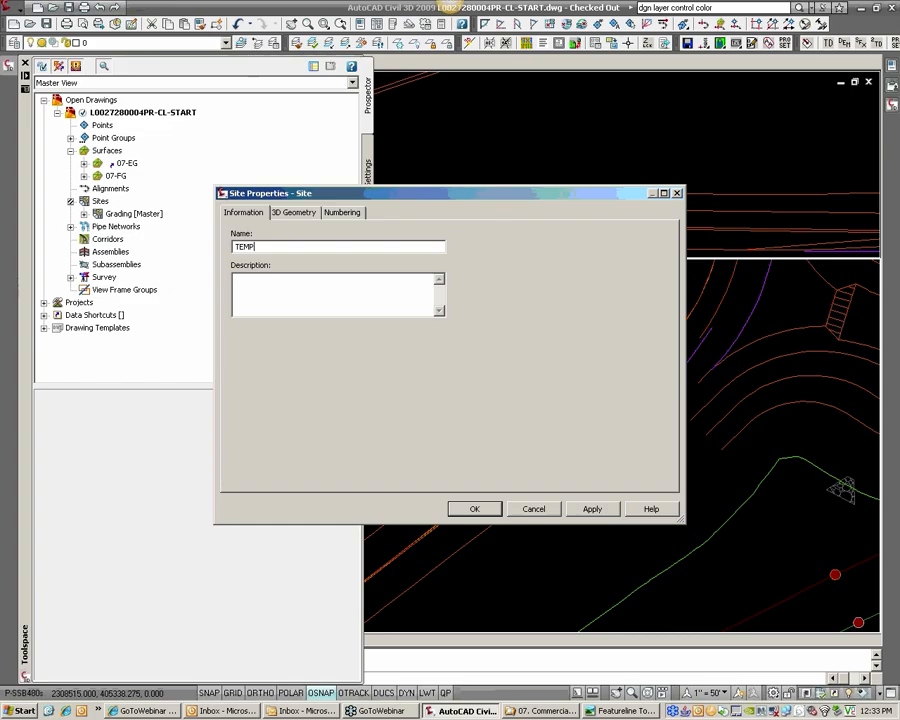
click(476, 510)
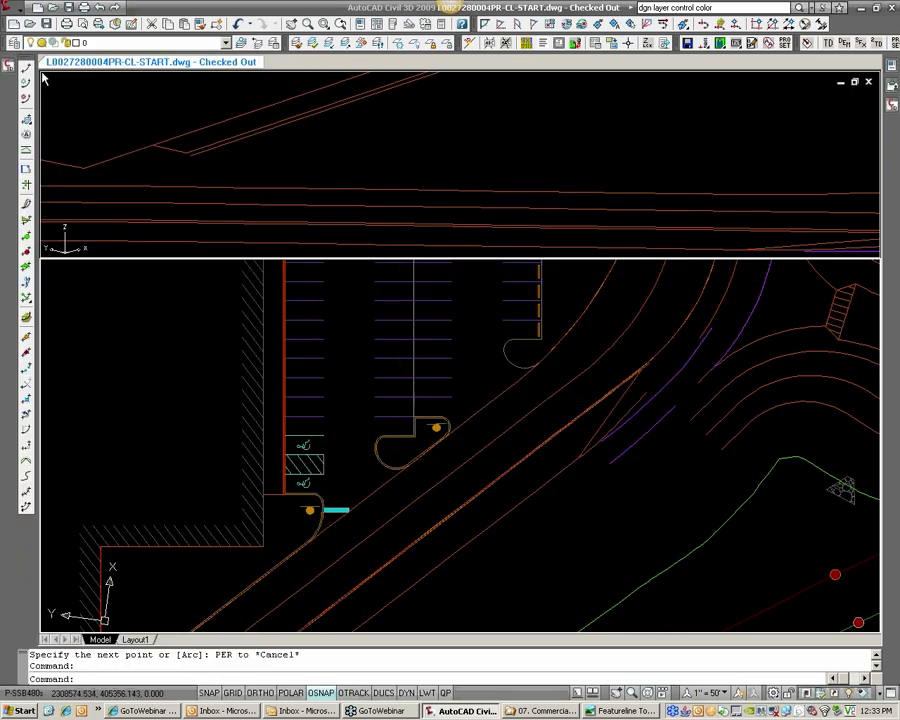
Start drawing a new feature line with TEMP as its site
click(27, 78)
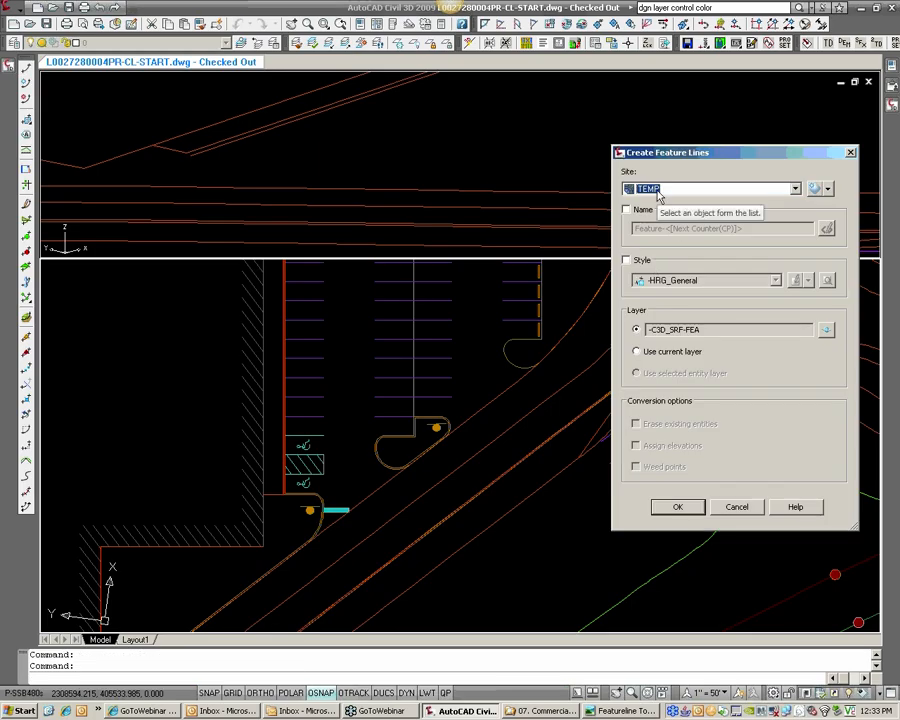
Start a feature line in the TEMP site at the curb corner below the accessible stalls, accepting elevation 517.54
click(658, 190)
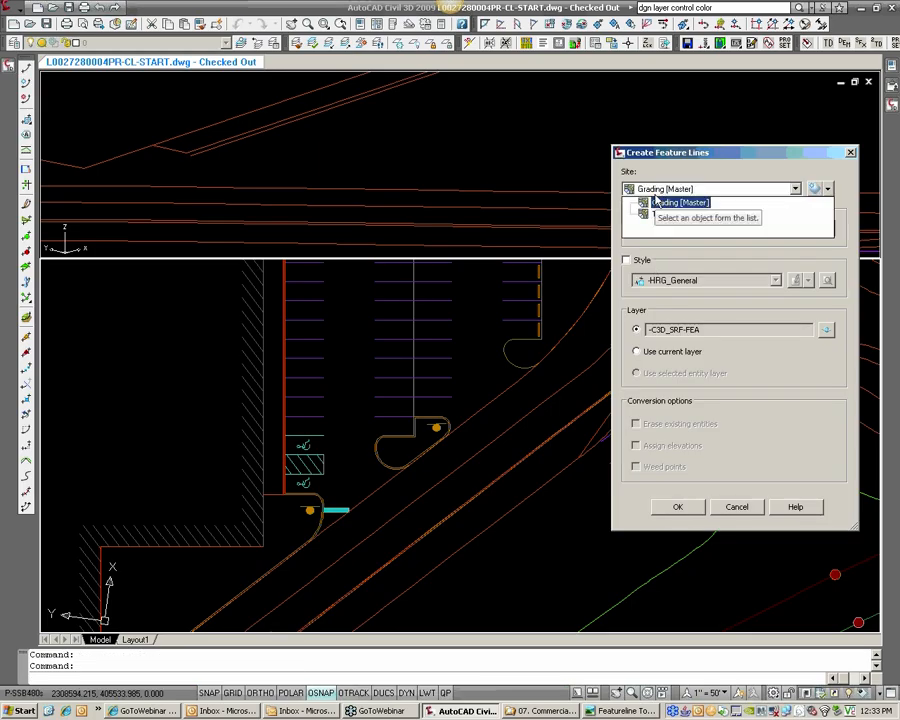
click(660, 215)
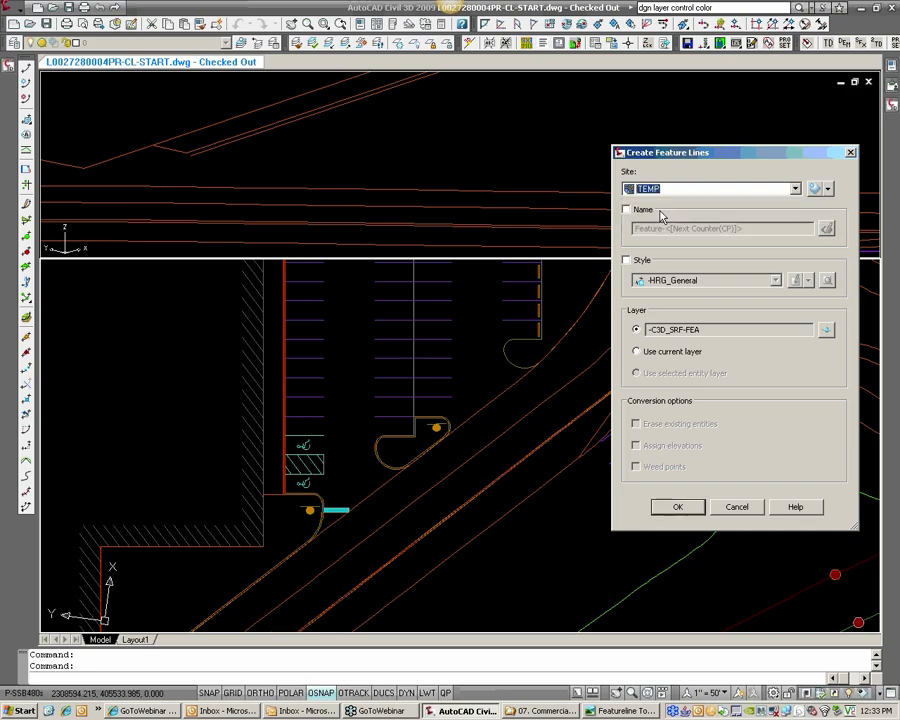
click(685, 507)
click(285, 494)
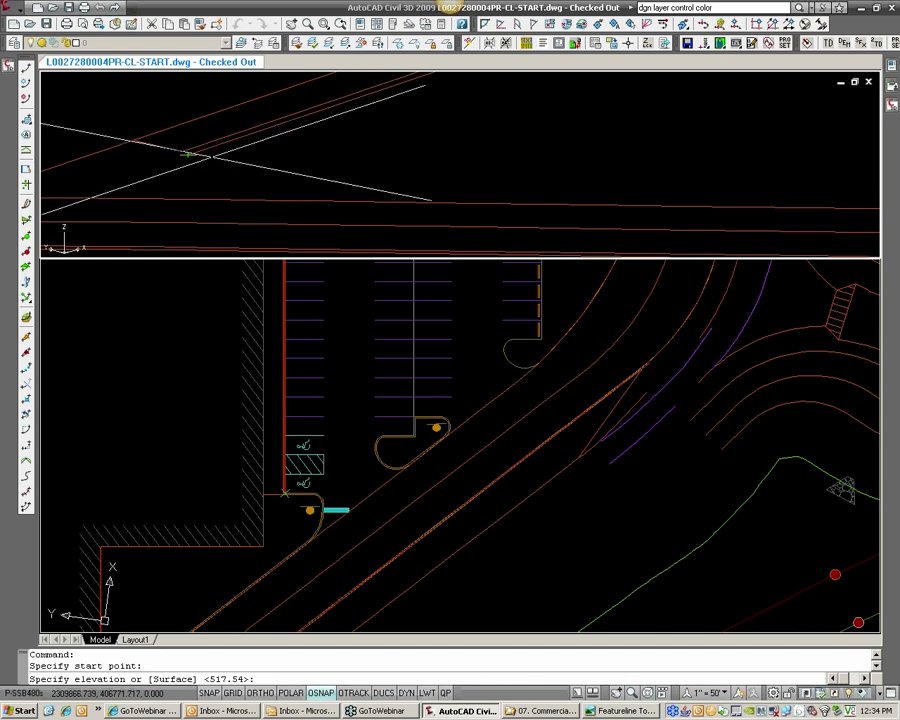
key(Return)
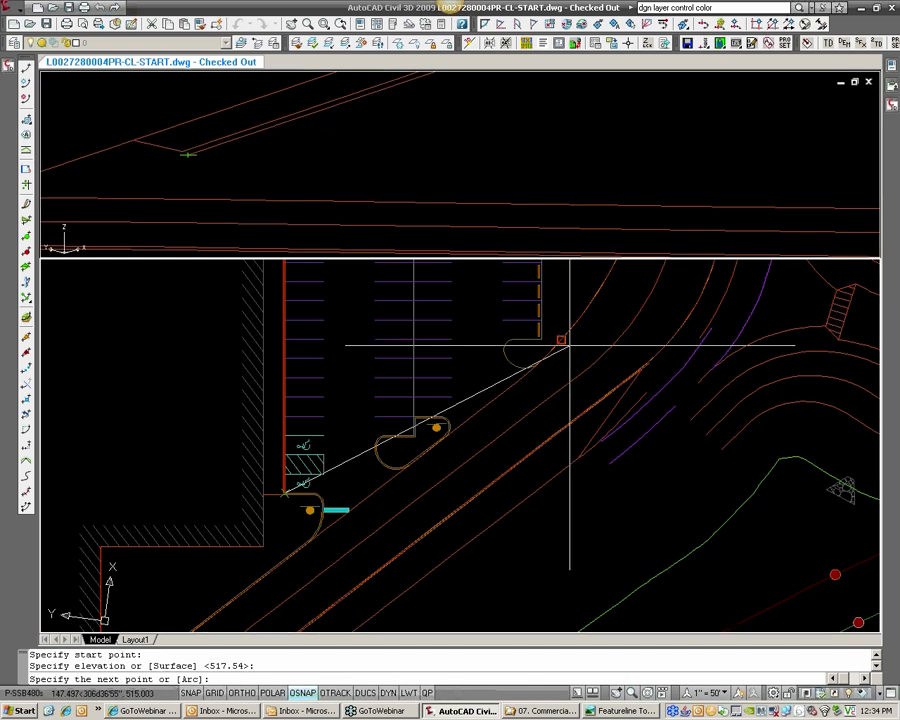
End the feature line perpendicular to the parking lot's outer edge line, using a grade of -2
text(per)
key(Return)
scroll(569, 345, up, 3)
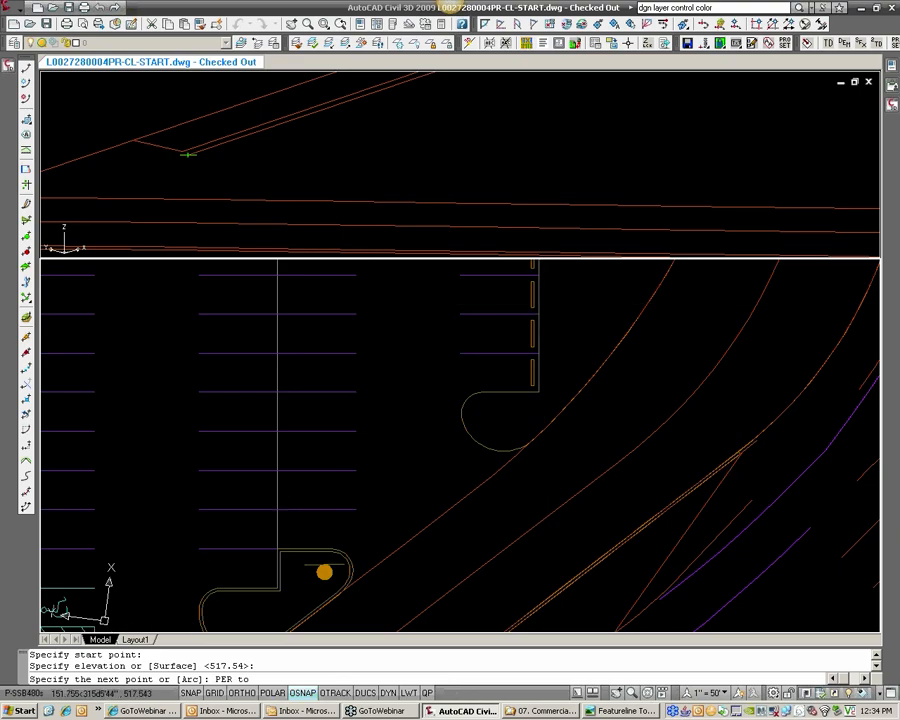
click(572, 337)
scroll(629, 380, down, 3)
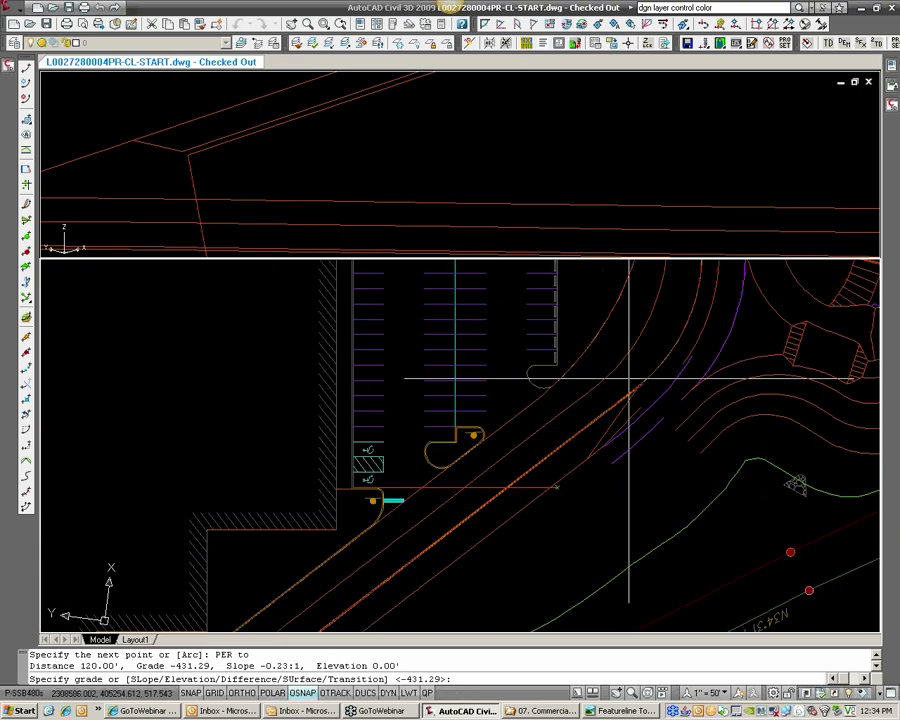
text(-2)
key(Return)
key(Return)
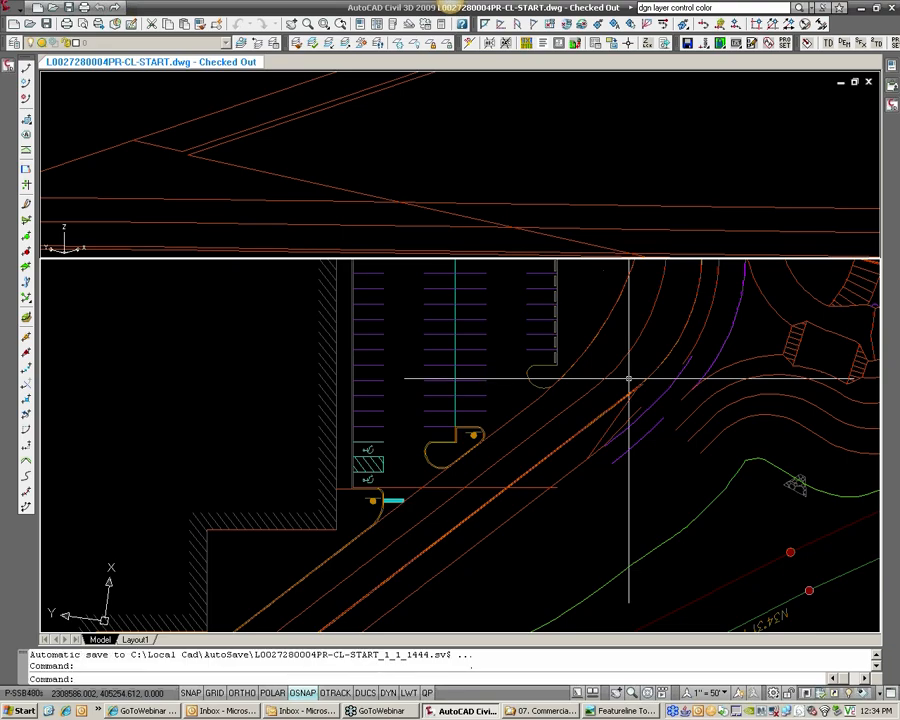
Examine the new feature line across the parking lot and the curb islands along the stall rows
scroll(505, 484, down, 3)
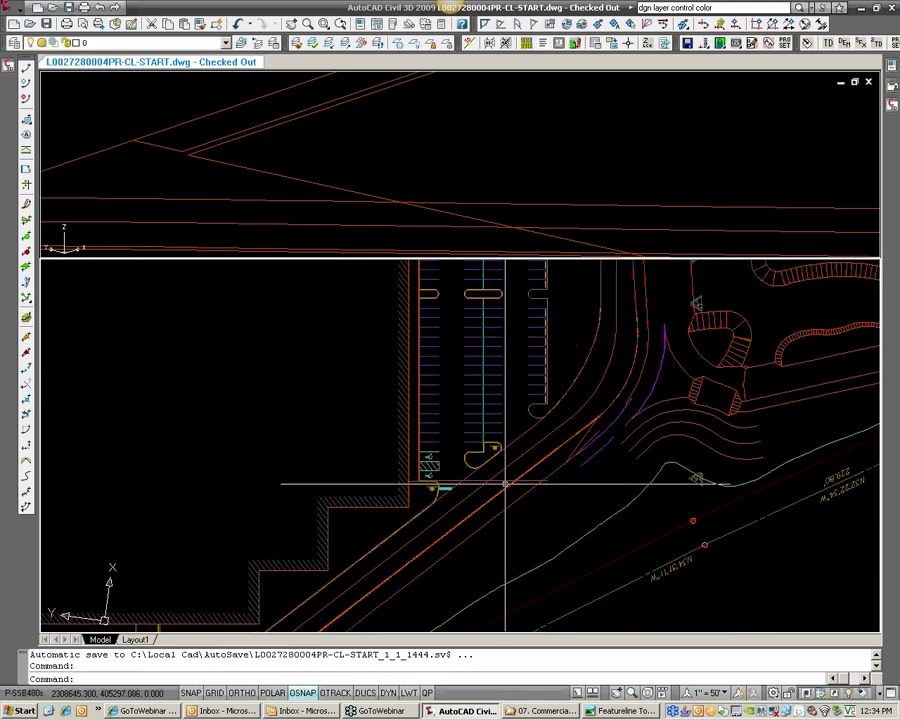
scroll(505, 484, up, 2)
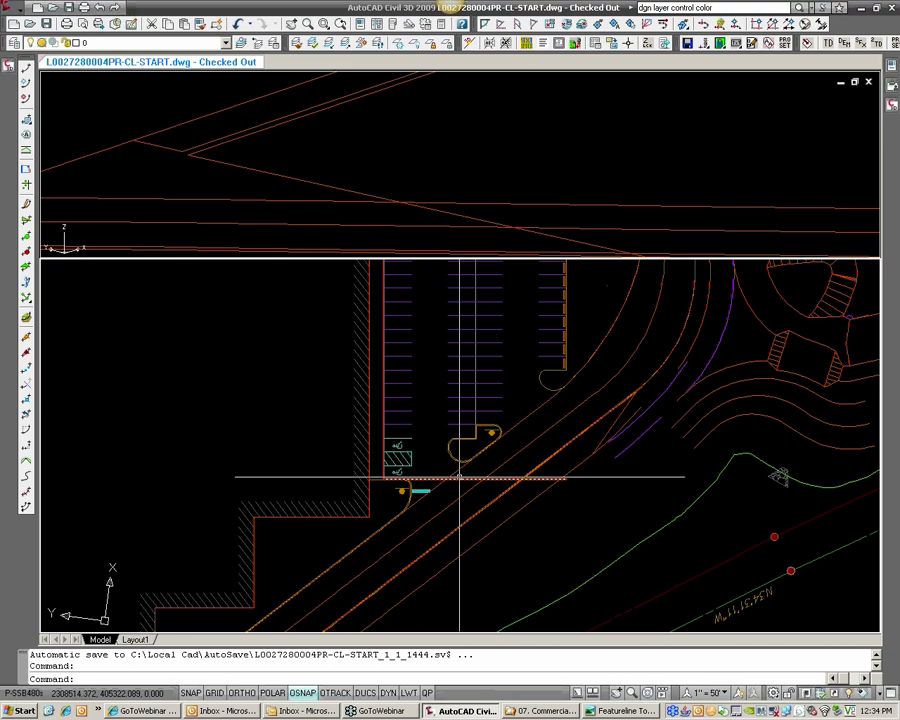
scroll(419, 482, up, 2)
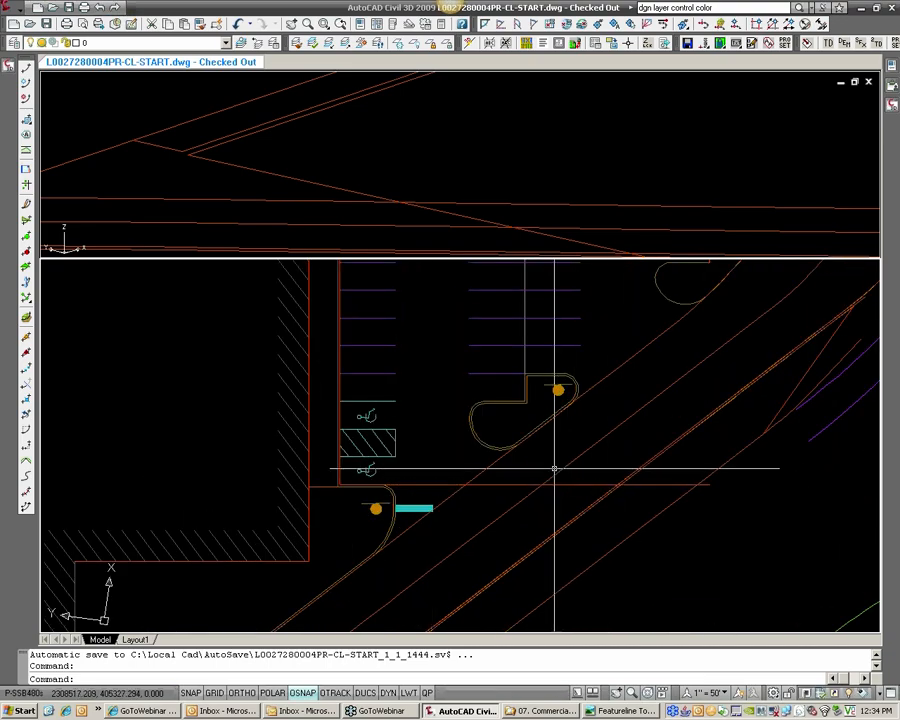
scroll(450, 392, down, 1)
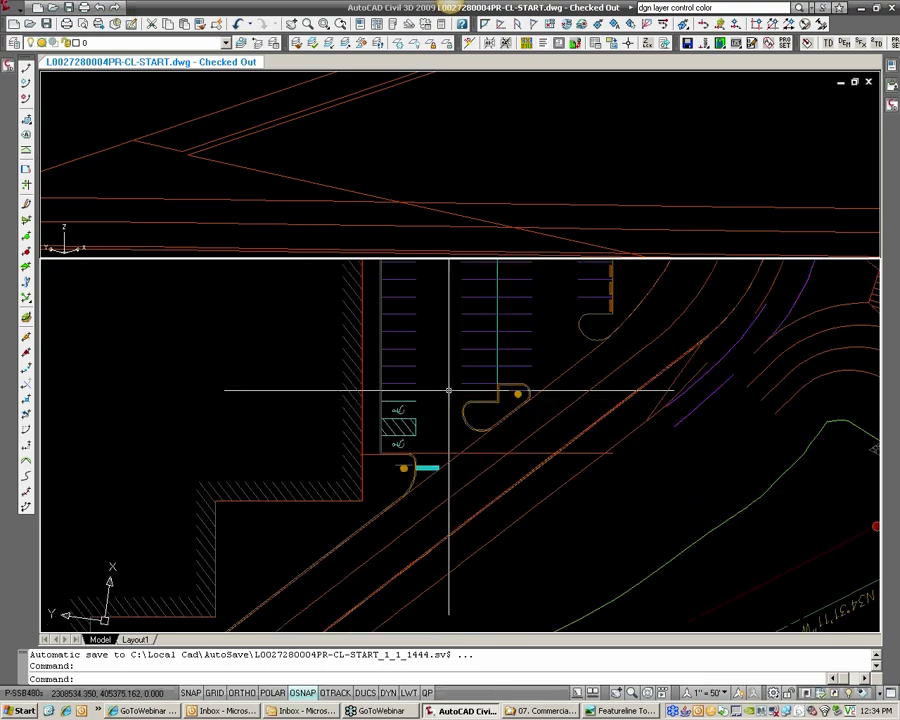
scroll(446, 388, up, 1)
scroll(635, 446, down, 1)
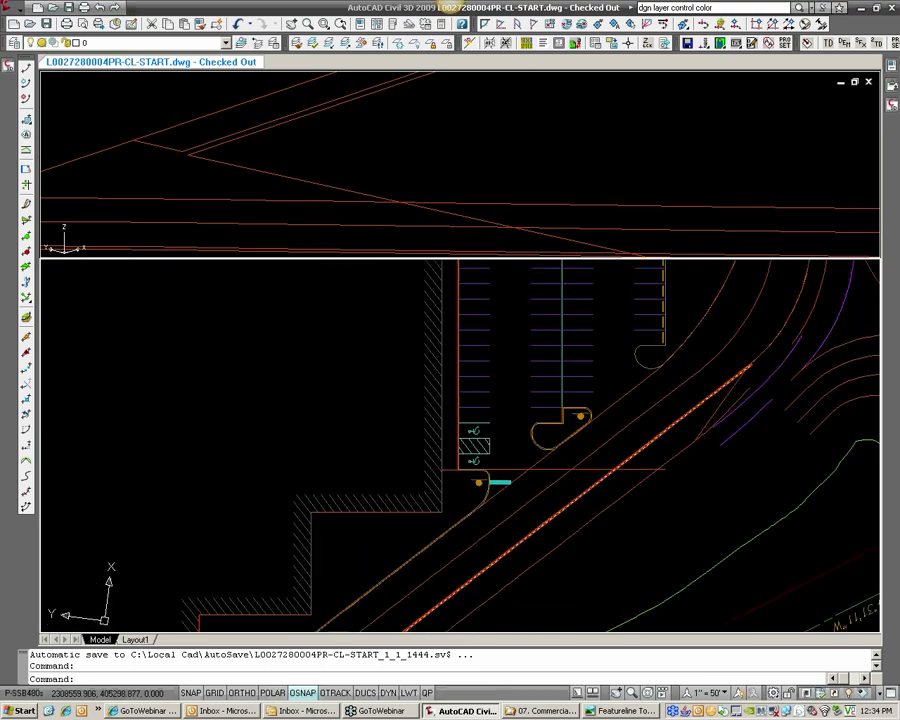
middle_drag(635, 446, 511, 552)
scroll(529, 497, down, 1)
middle_drag(552, 446, 510, 488)
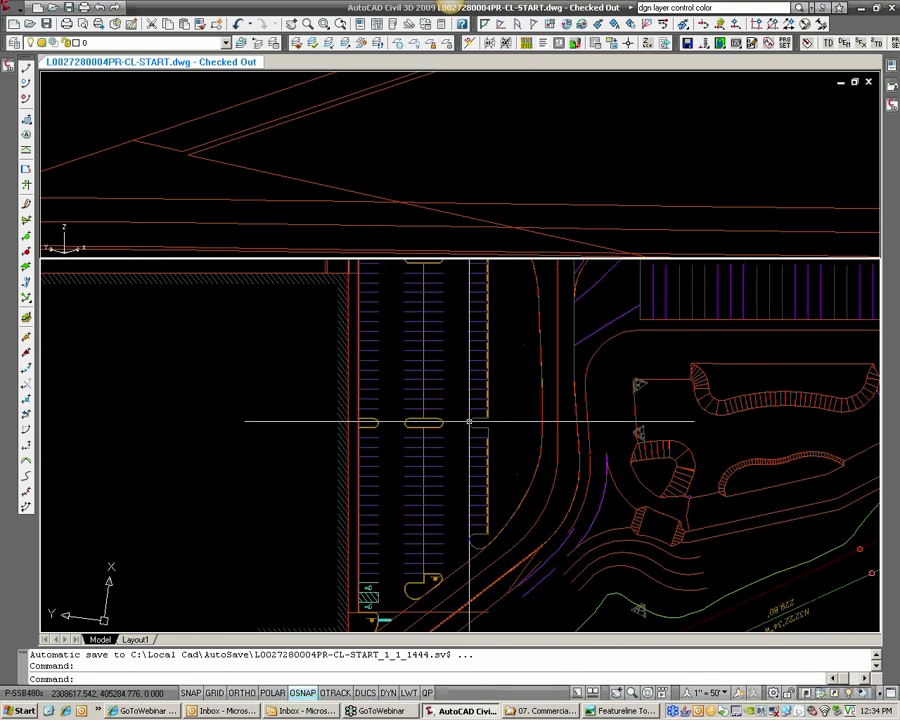
mouse_move(470, 422)
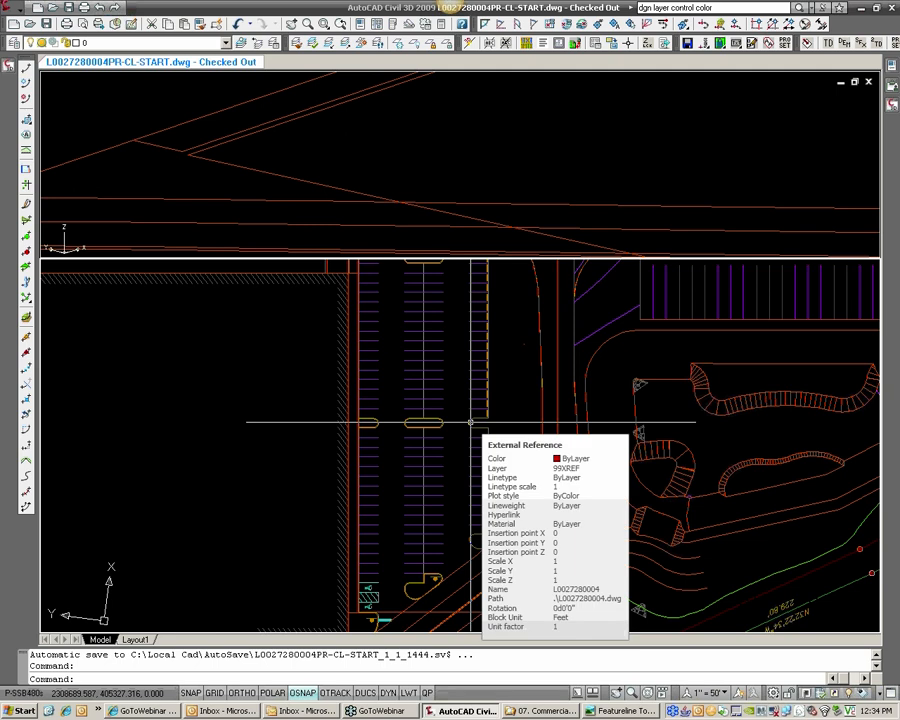
scroll(471, 423, down, 2)
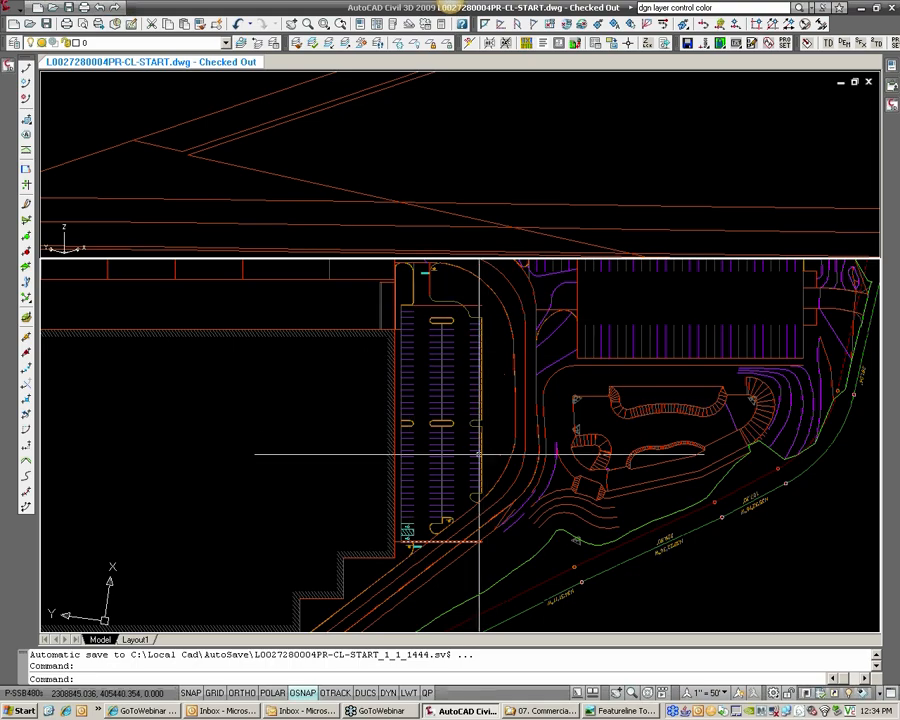
Choose the Grading [Master] site for a new feature line at the mid-lot curb islands
scroll(445, 425, up, 3)
scroll(498, 409, up, 5)
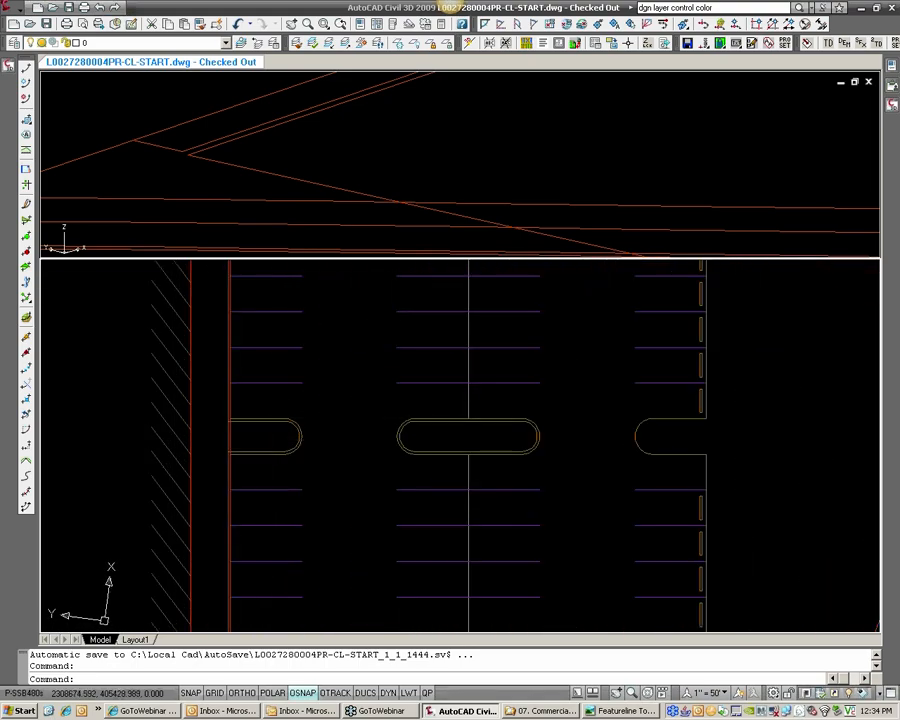
click(27, 70)
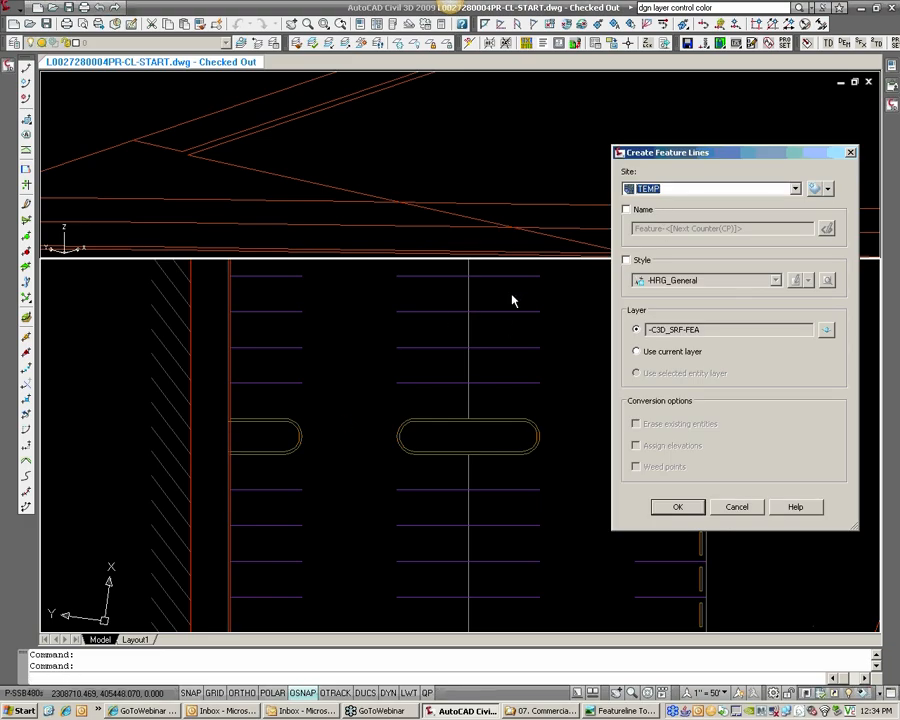
click(660, 190)
click(662, 202)
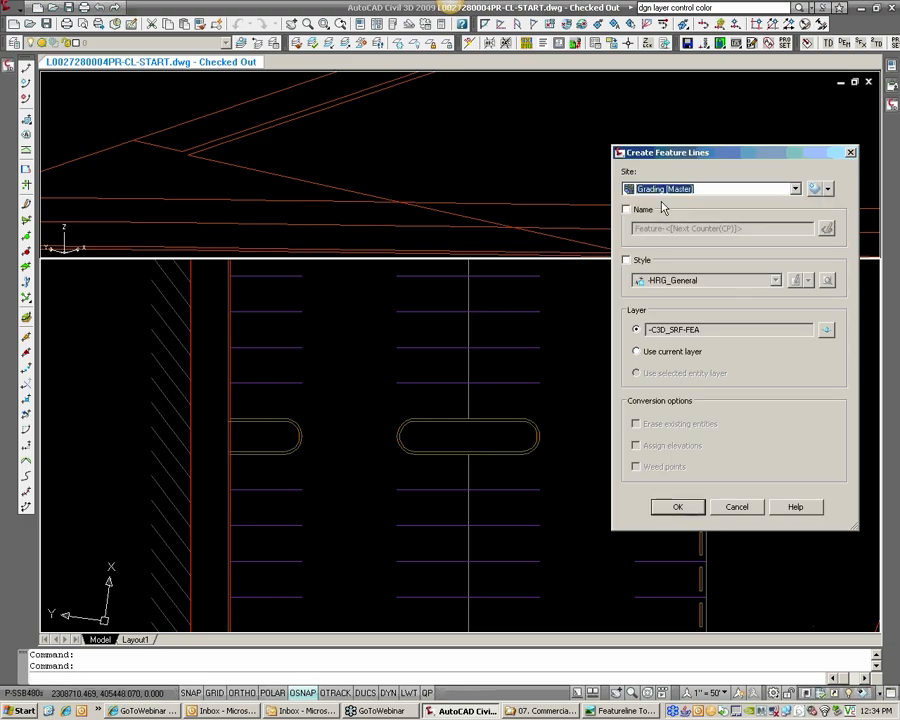
click(694, 512)
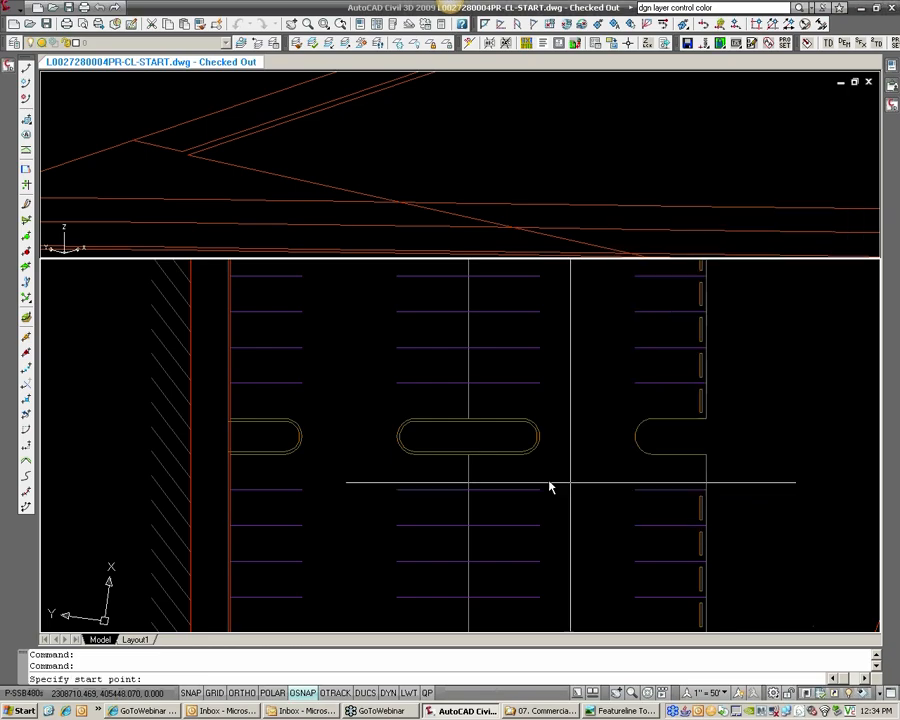
scroll(280, 393, up, 5)
shift+right_click(280, 393)
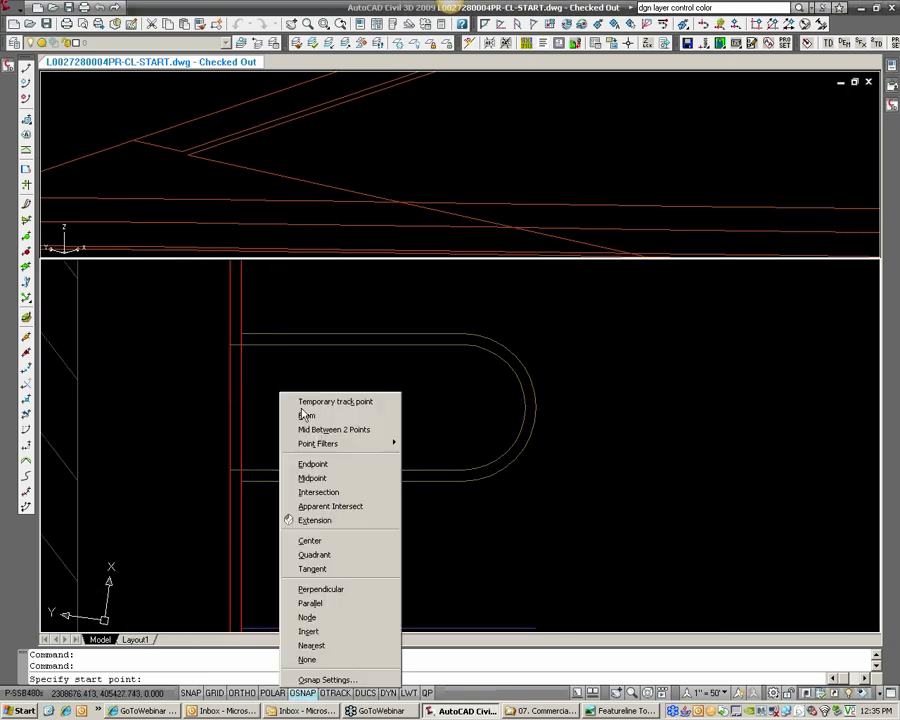
click(355, 506)
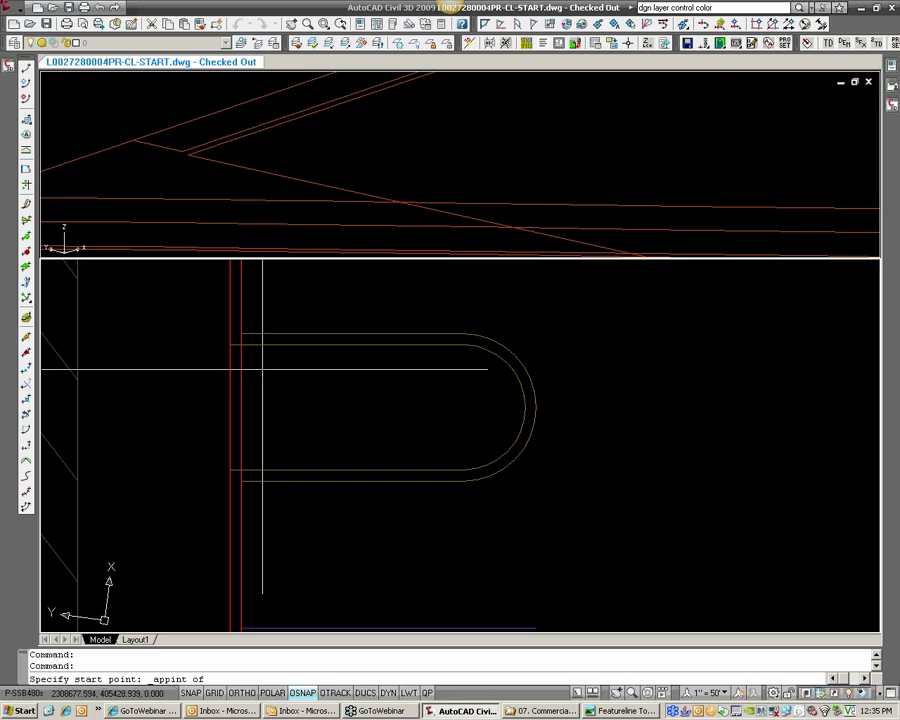
key(Escape)
key(Escape)
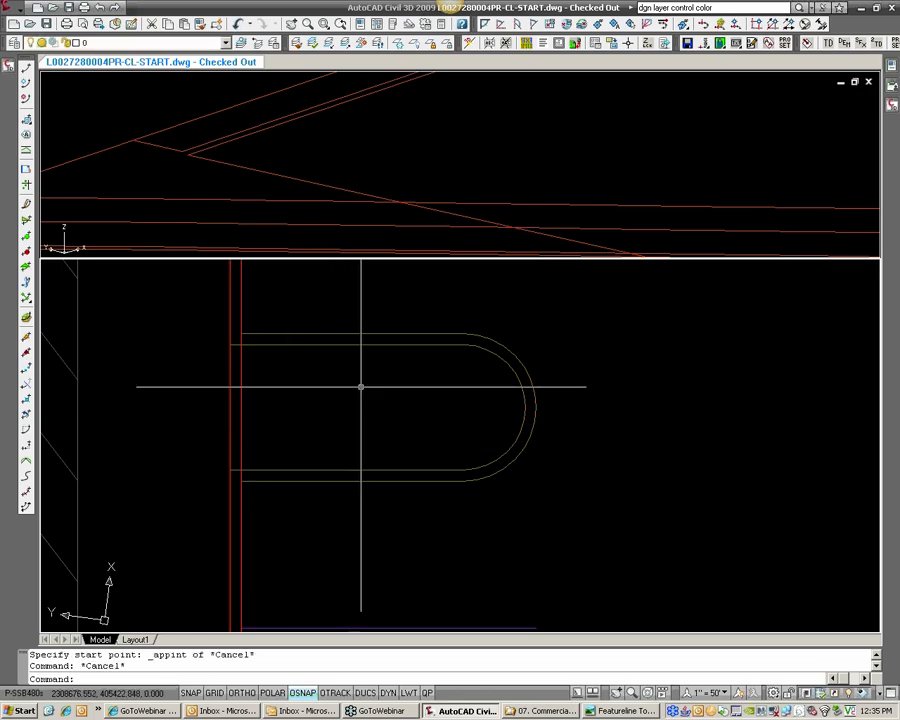
Draw a polyline joining the two ends of the outer arc on the curb island beside the building
text(pl)
key(Return)
click(462, 333)
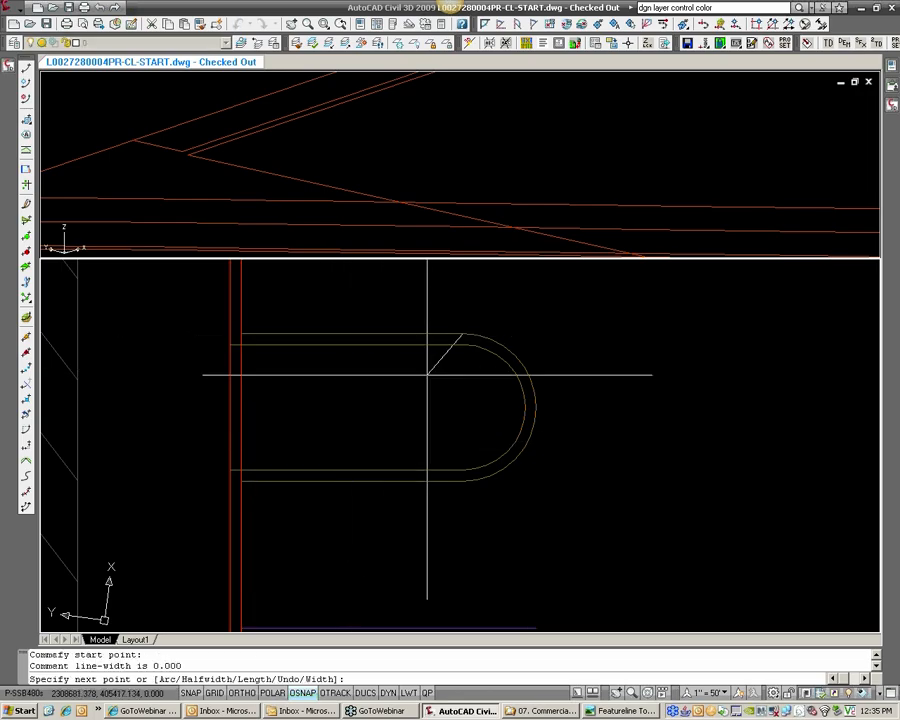
click(462, 481)
key(Return)
Draw a polyline with Ortho on from the joining line's midpoint straight across both curb lines beside the building
text(pl)
key(Return)
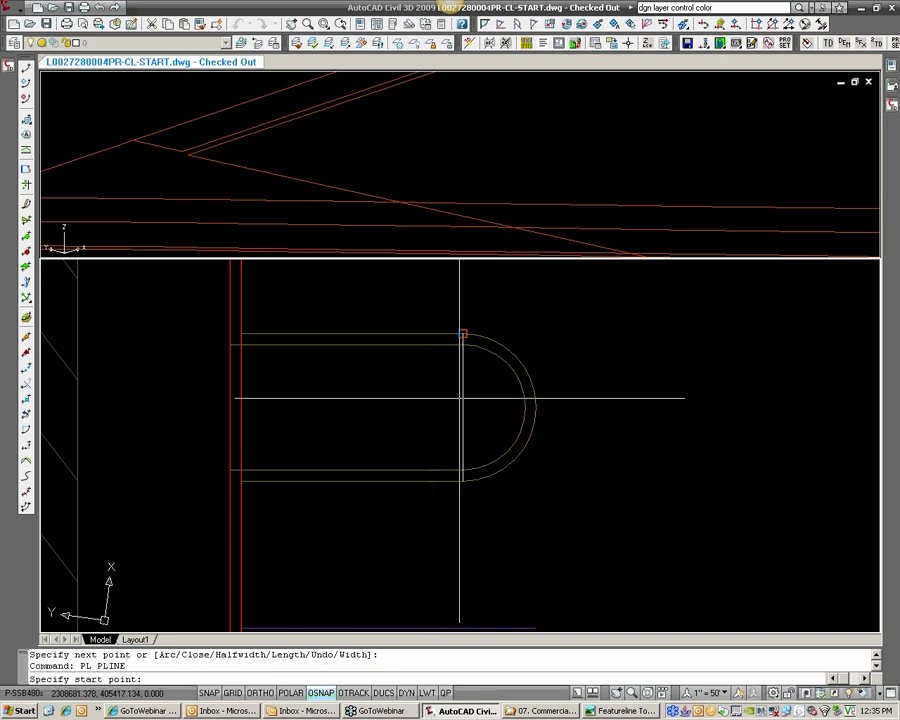
text(mid)
key(Return)
click(461, 405)
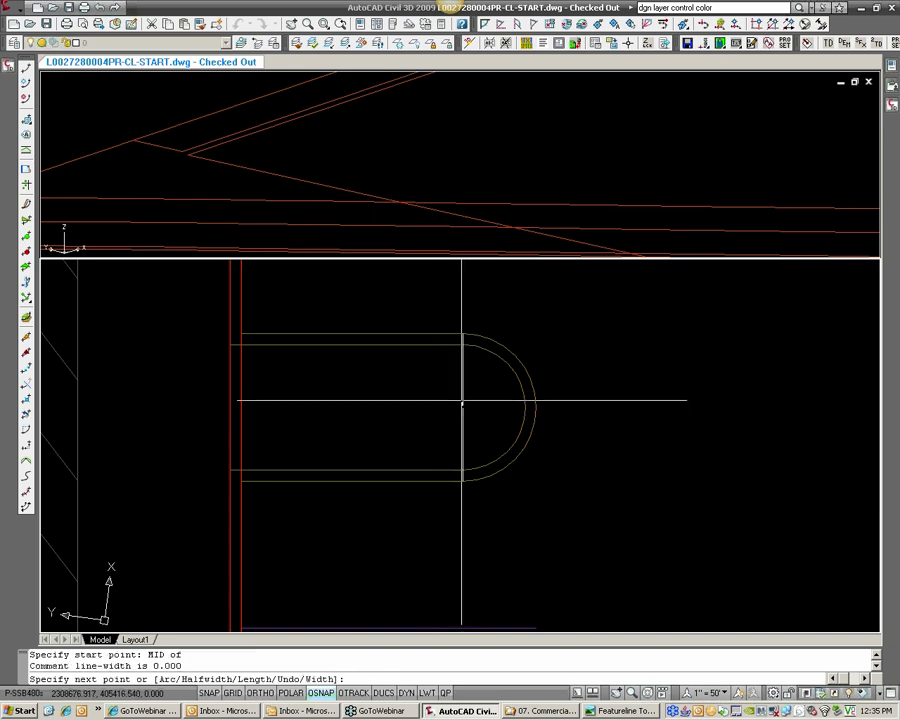
key(F8)
key(Escape)
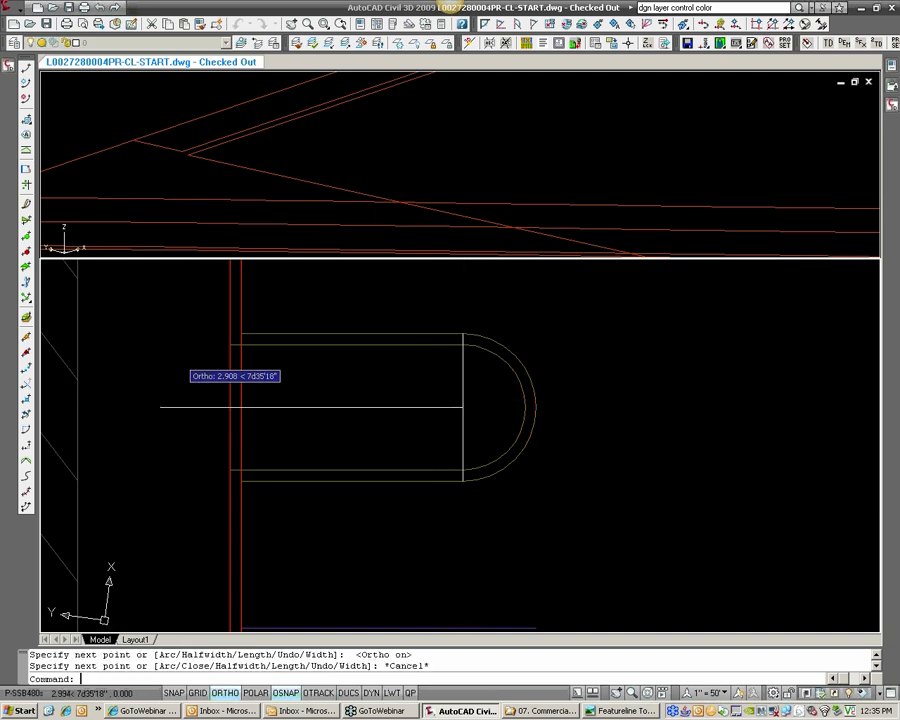
click(26, 68)
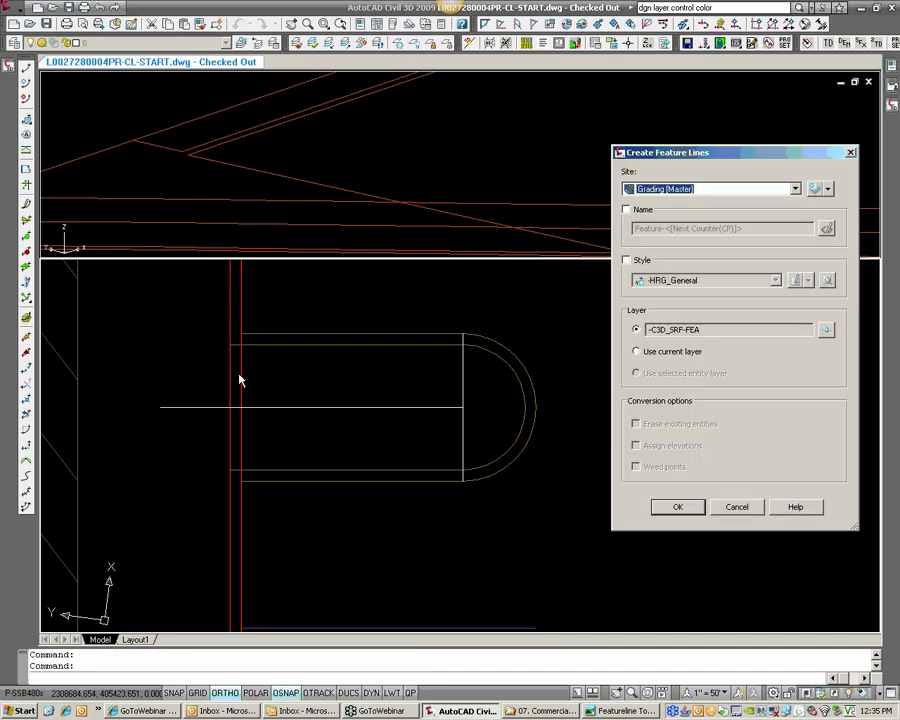
click(676, 506)
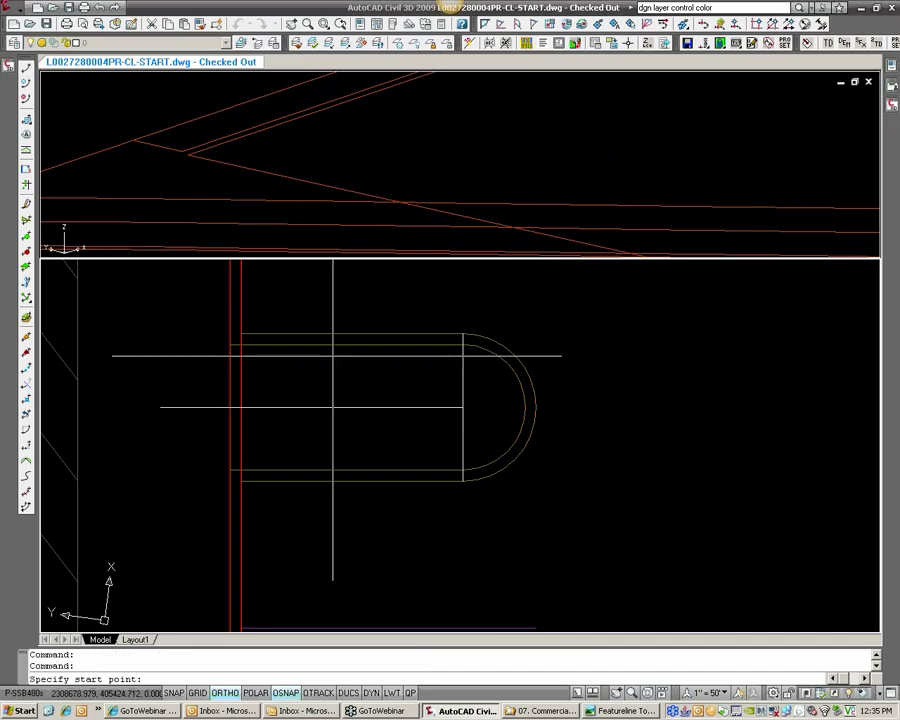
shift+right_click(314, 347)
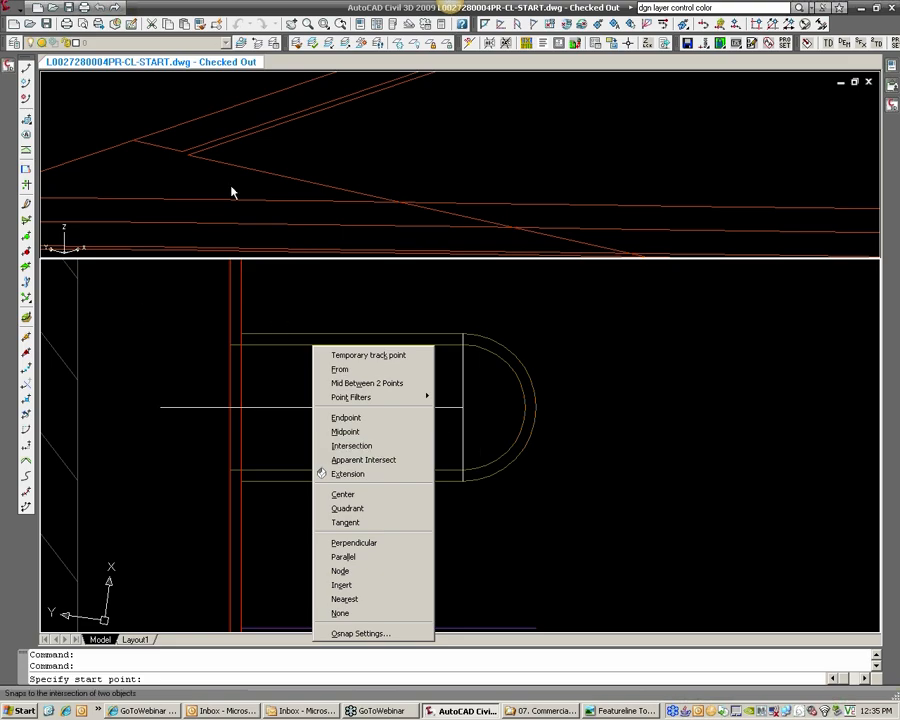
click(307, 315)
click(307, 312)
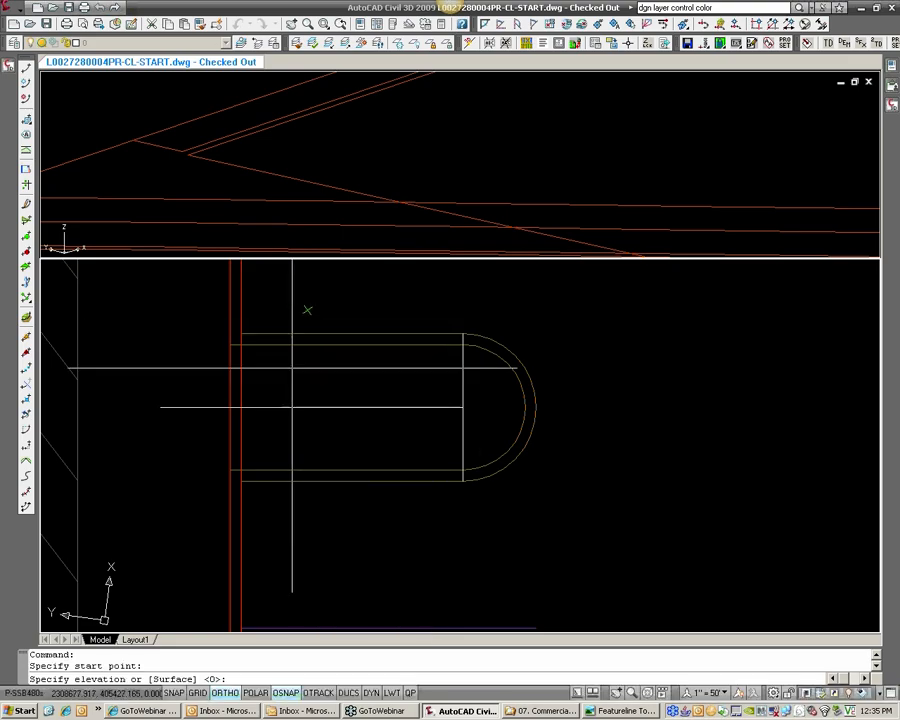
key(Escape)
Start a Grading [Master] feature line where the island centerline apparently intersects the curb line beside the building, accepting elevation 517.54
click(30, 72)
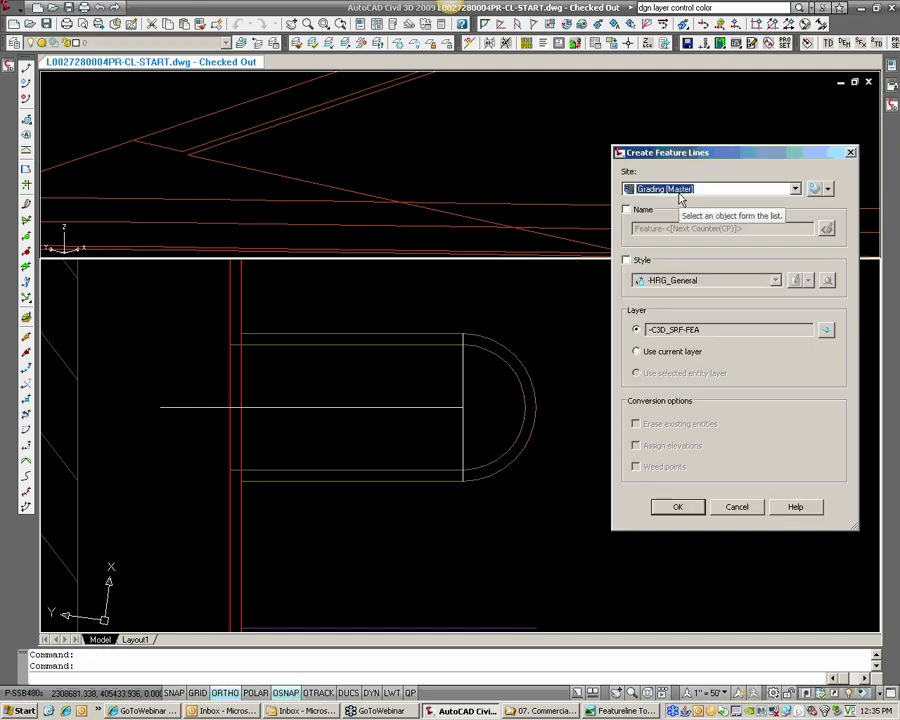
click(678, 508)
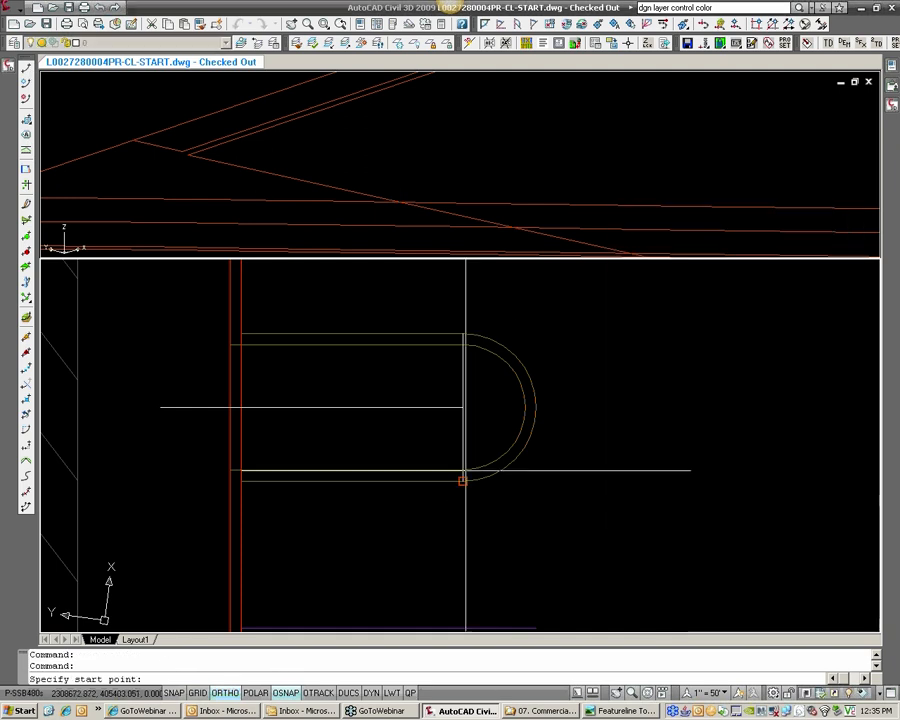
shift+right_click(406, 408)
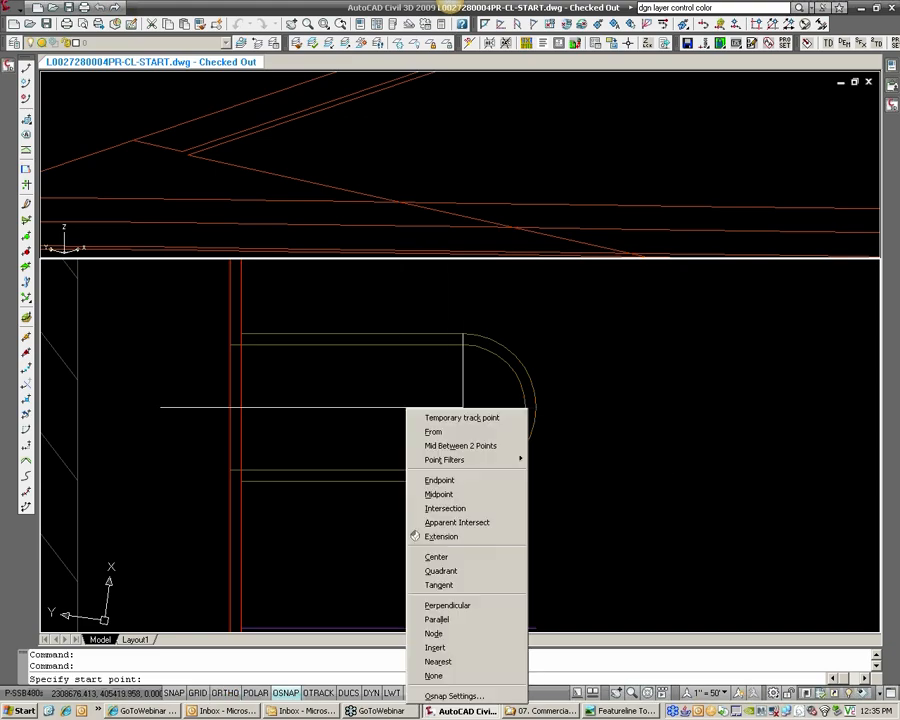
click(462, 522)
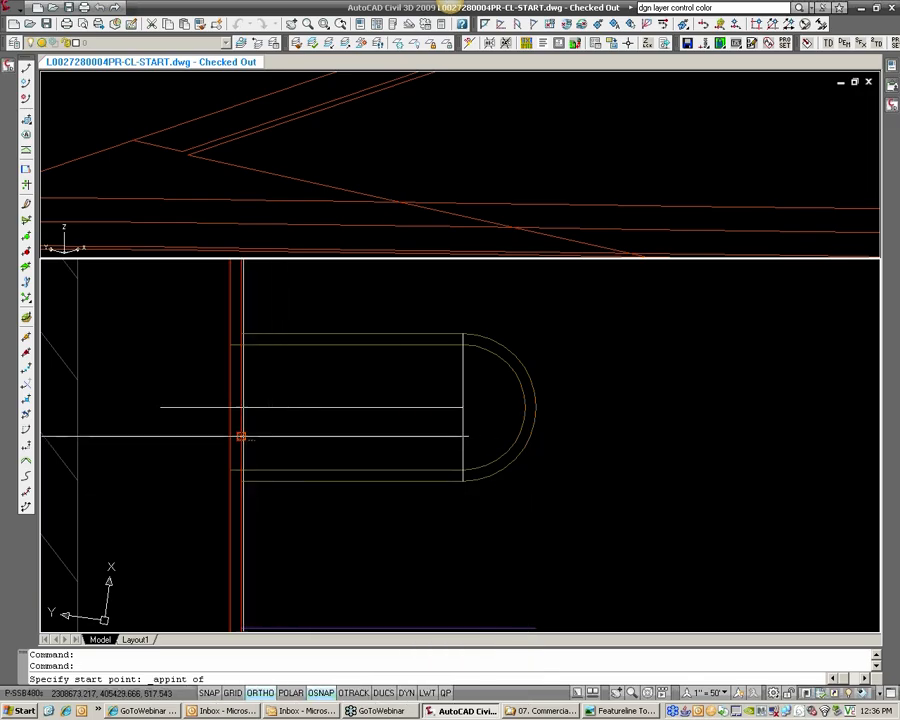
scroll(241, 437, up, 3)
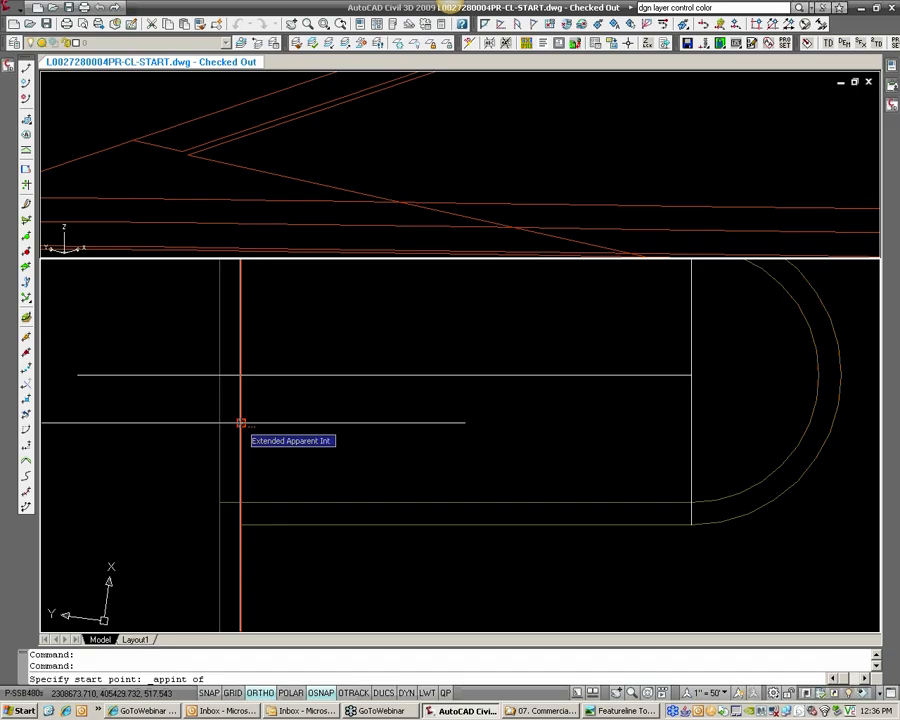
scroll(240, 423, up, 2)
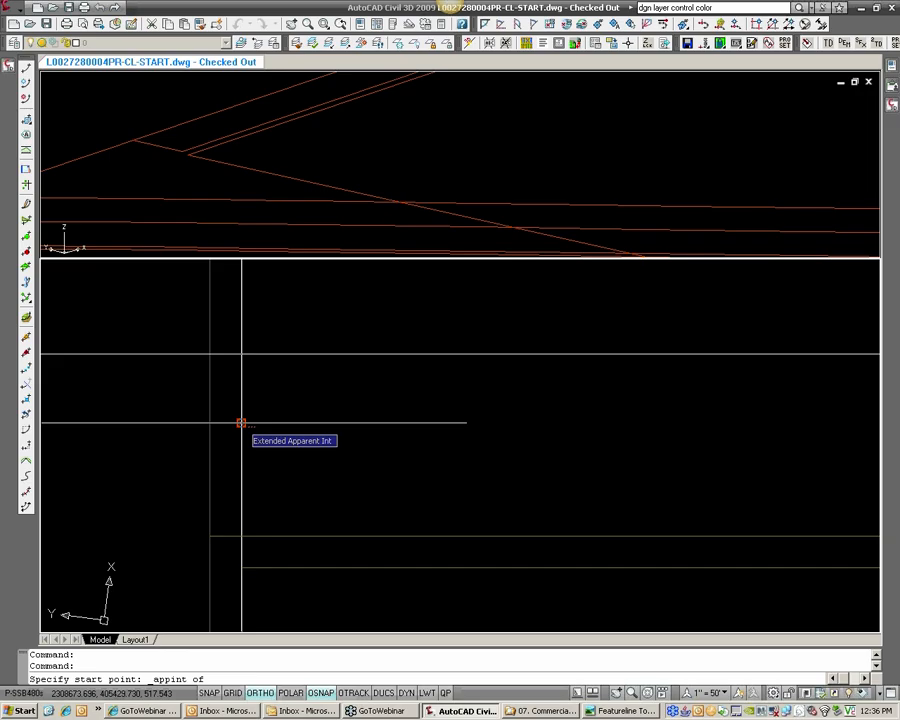
click(240, 423)
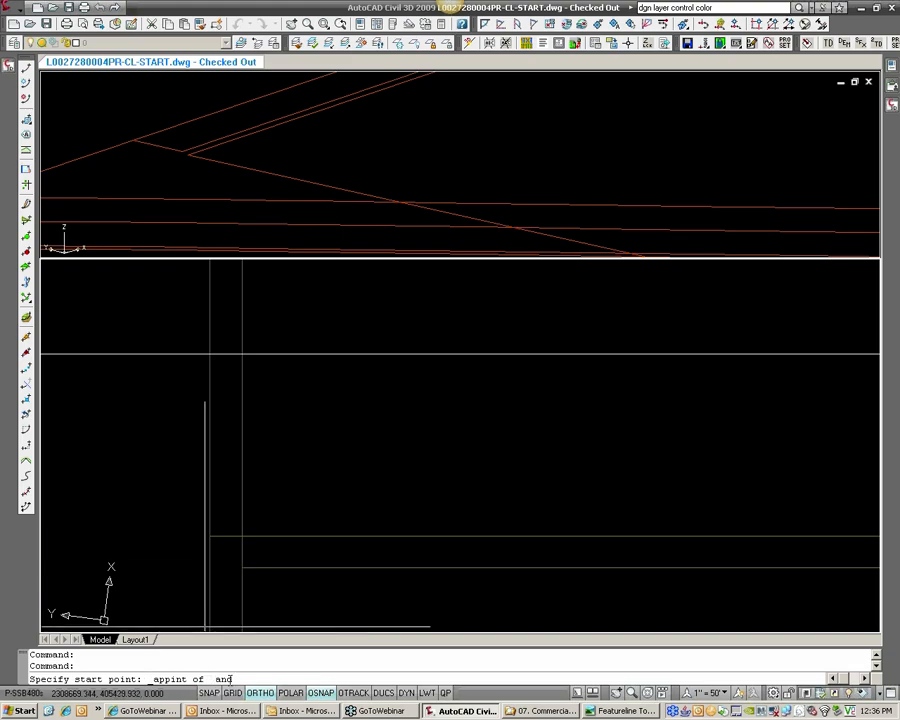
click(458, 350)
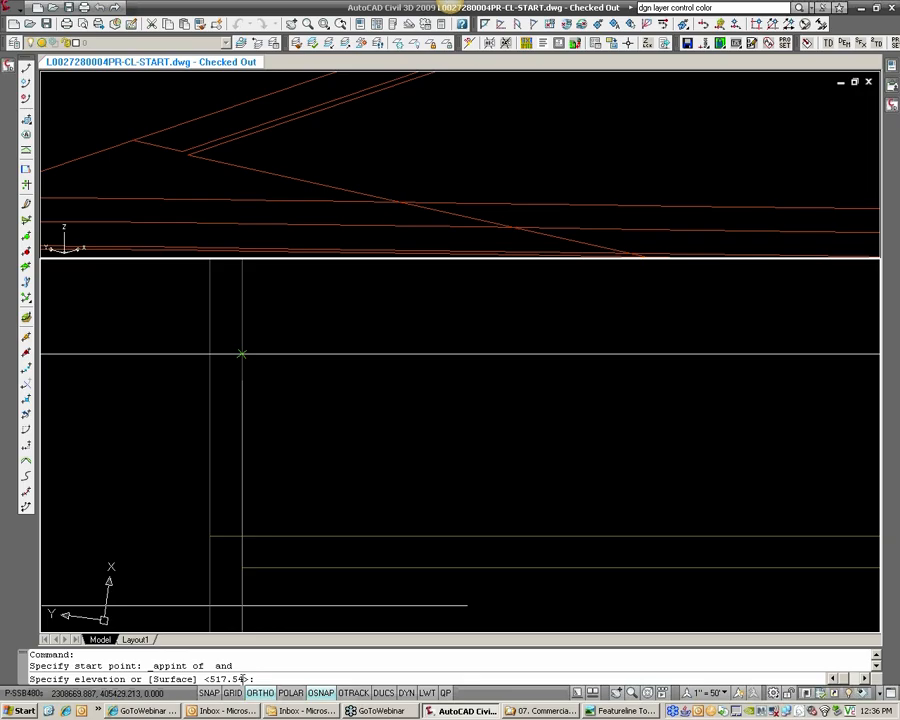
key(Return)
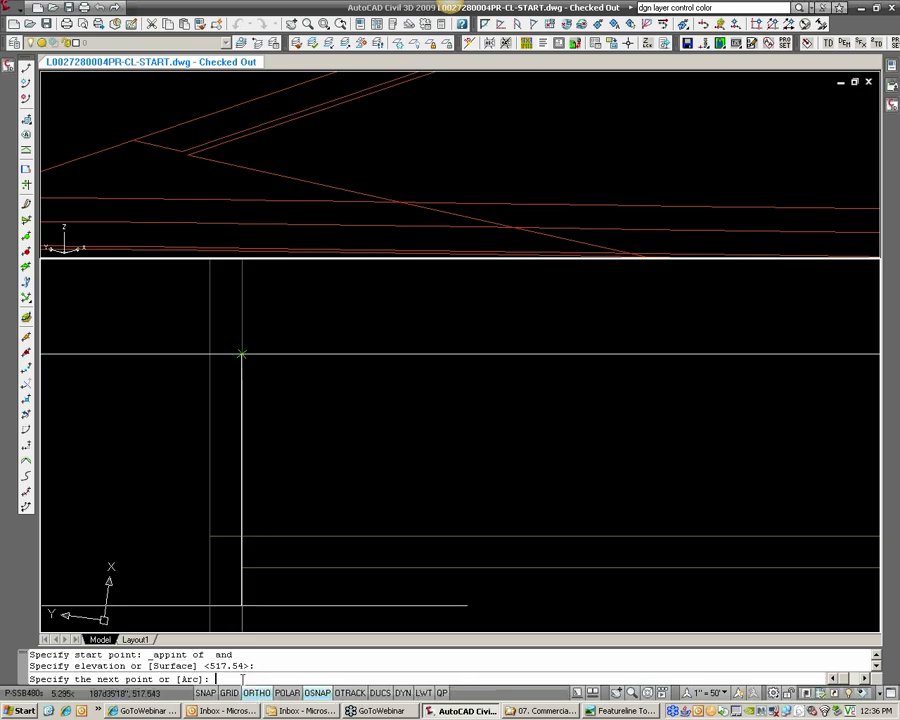
With Ortho off, end the feature line segment perpendicular to the far edge of the parking lot, running through the mid-lot curb islands
scroll(457, 428, down, 4)
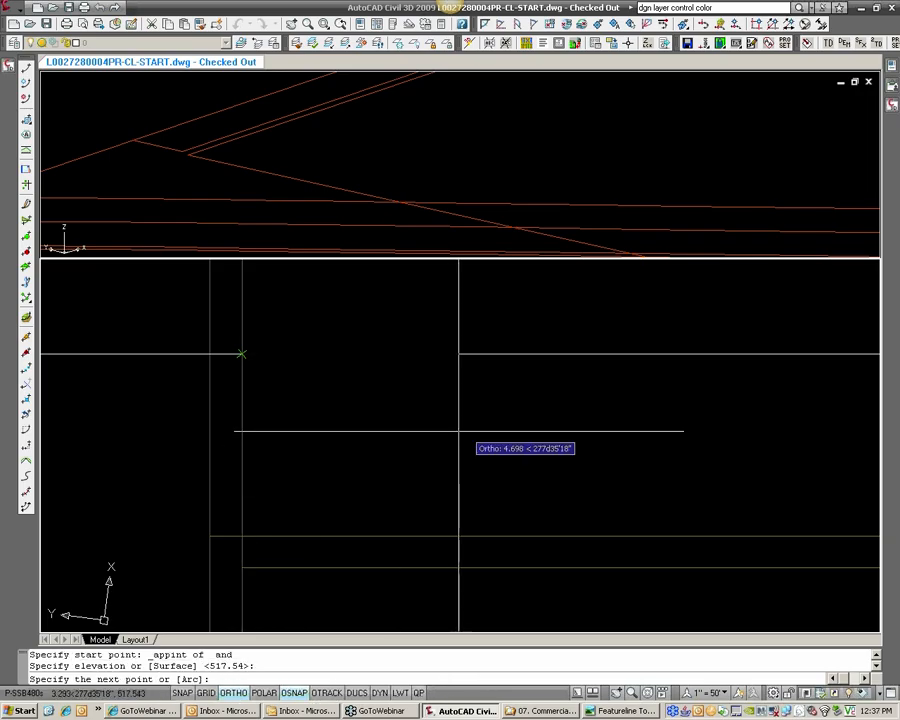
key(F8)
middle_drag(751, 461, 405, 453)
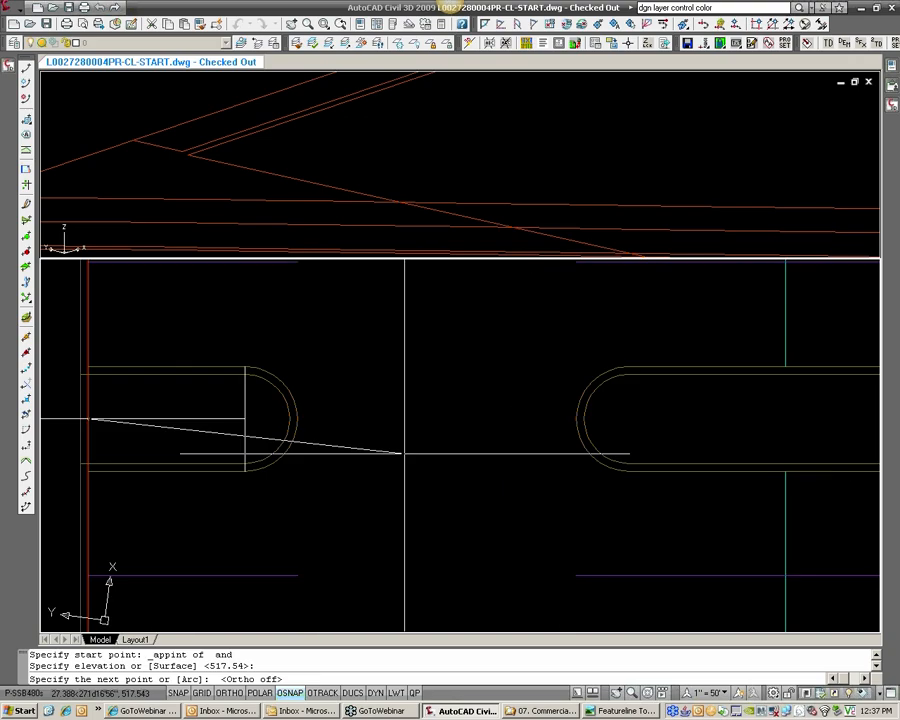
scroll(453, 451, down, 2)
middle_drag(625, 440, 385, 438)
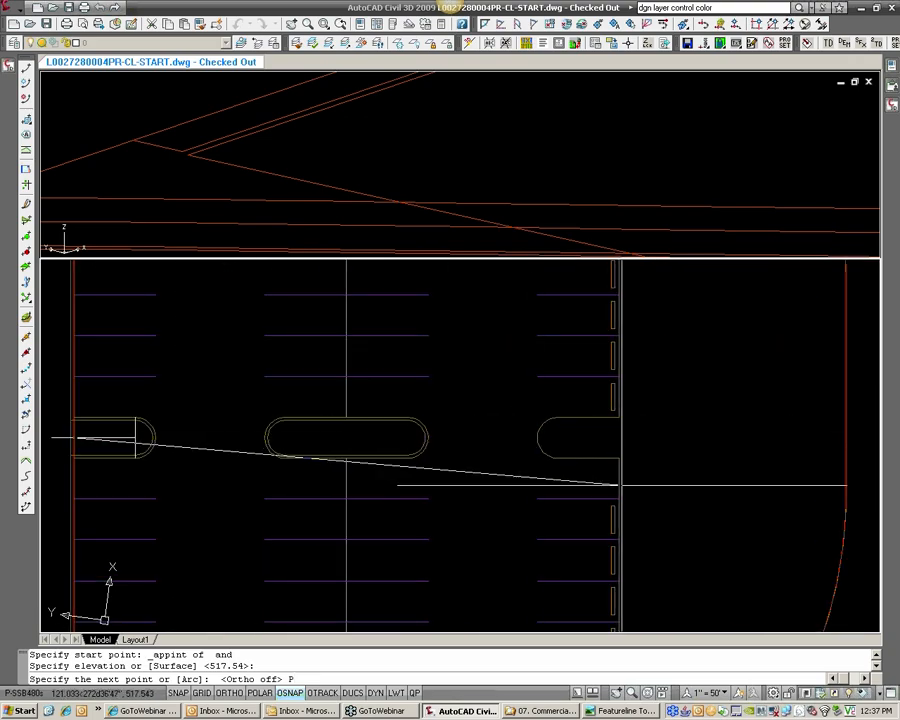
scroll(612, 482, up, 5)
text(per)
key(Return)
click(622, 353)
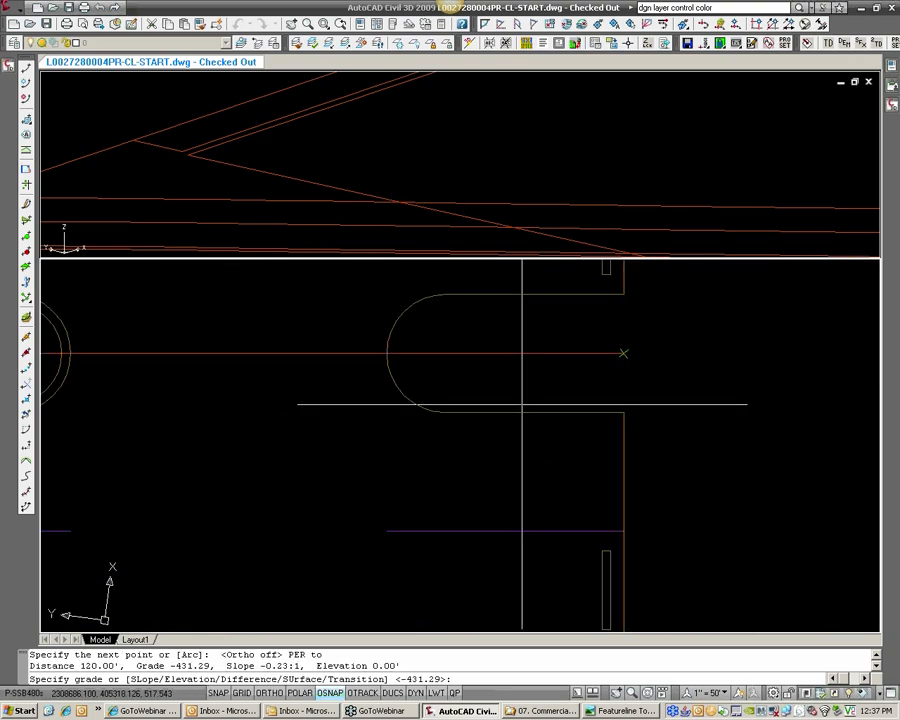
Set the segment's grade to -2 and finish the feature line
text(G)
key(Return)
text(-2)
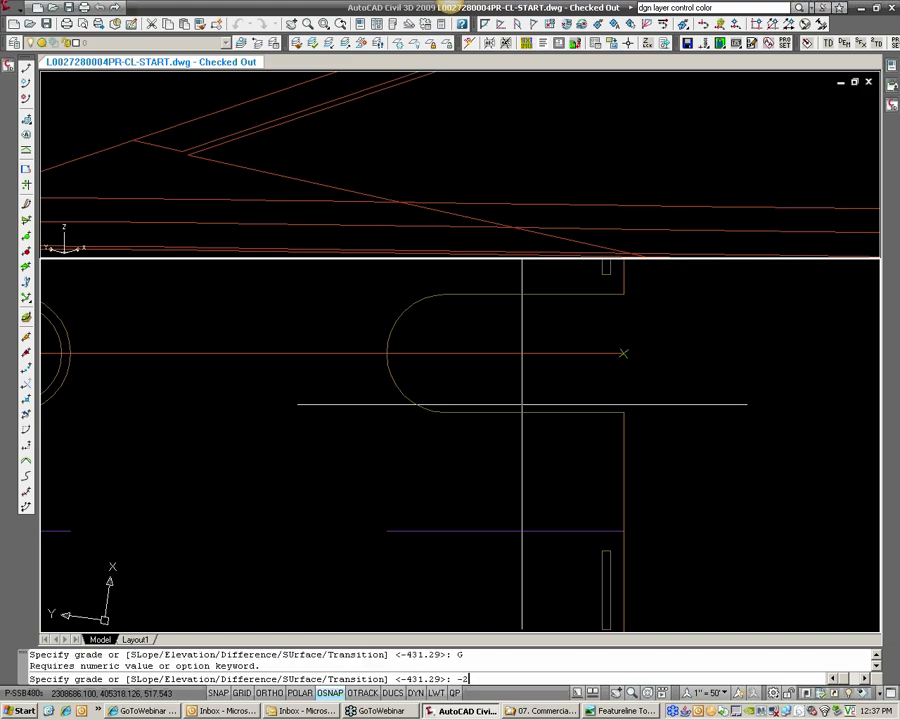
key(Return)
key(Return)
Examine the mid-lot feature line against the stall rows, the drive aisle and the feature line near the accessible stalls
scroll(457, 408, down, 2)
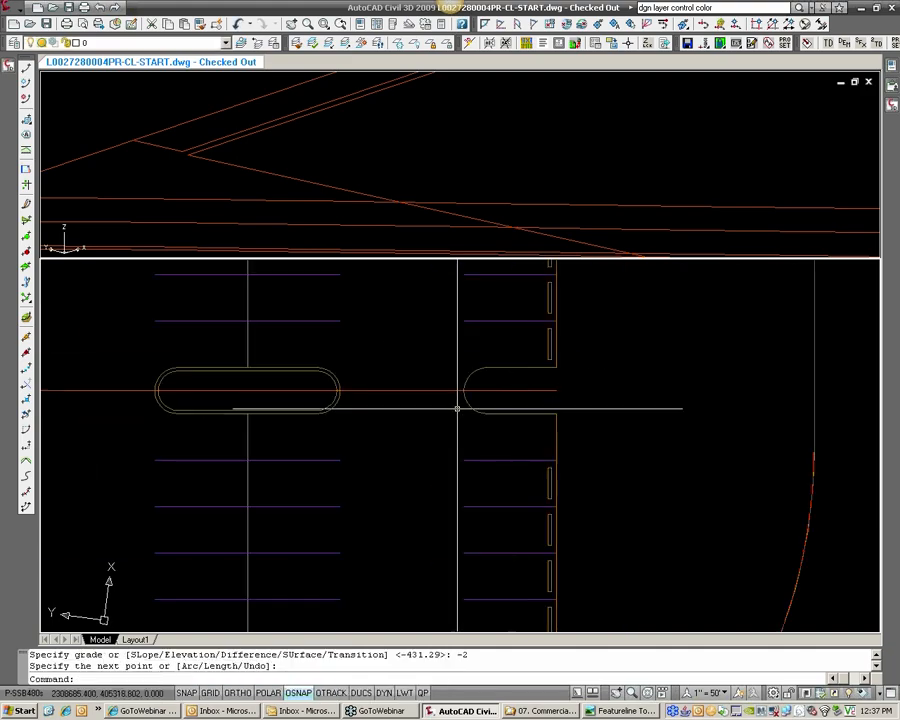
scroll(457, 408, down, 3)
middle_drag(352, 386, 392, 386)
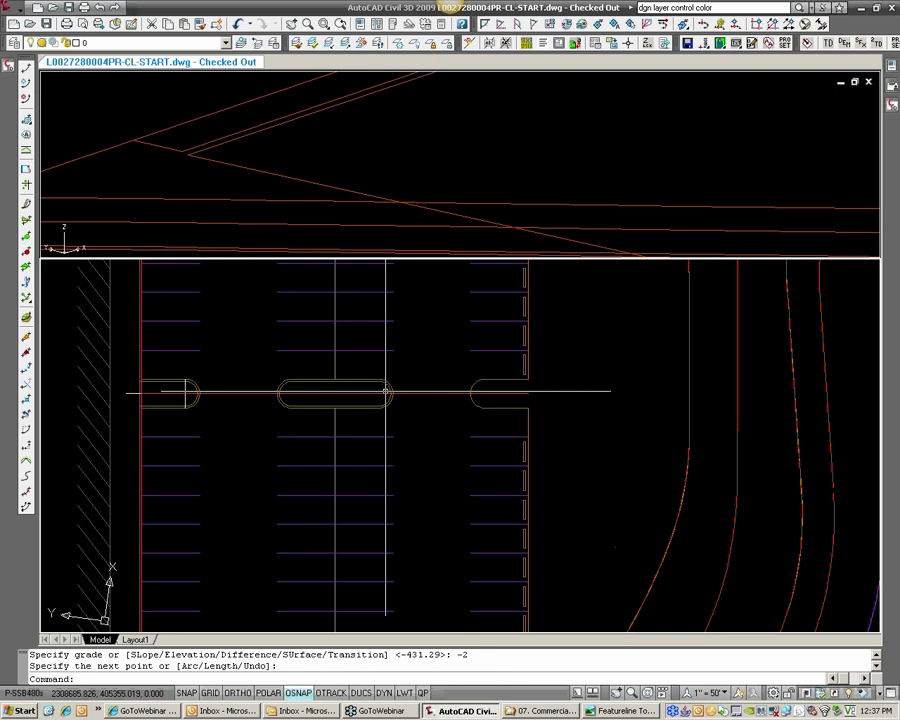
scroll(386, 392, down, 1)
scroll(390, 440, down, 2)
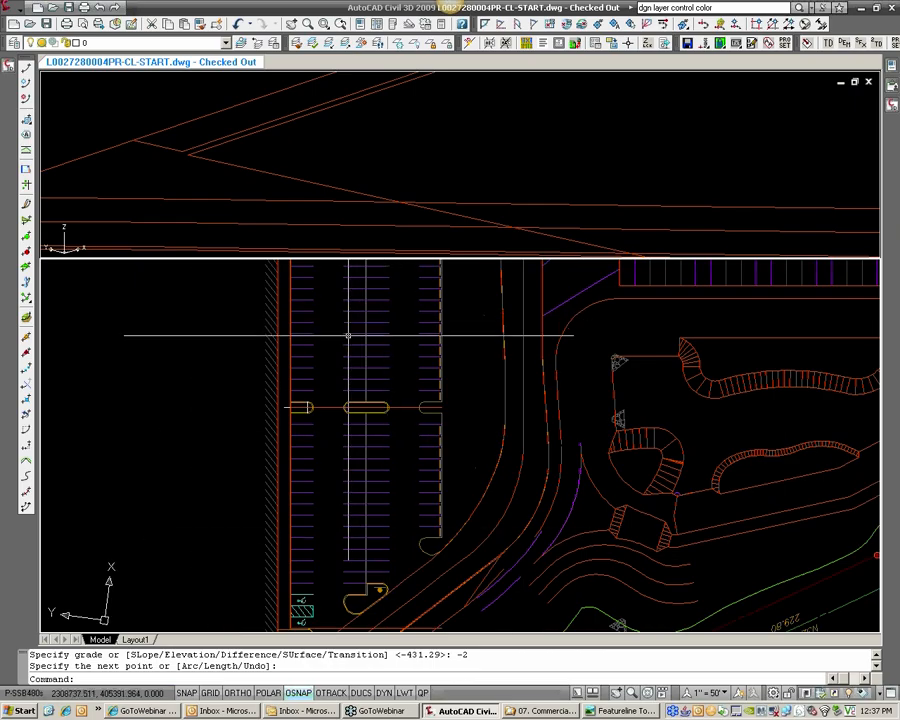
mouse_move(348, 336)
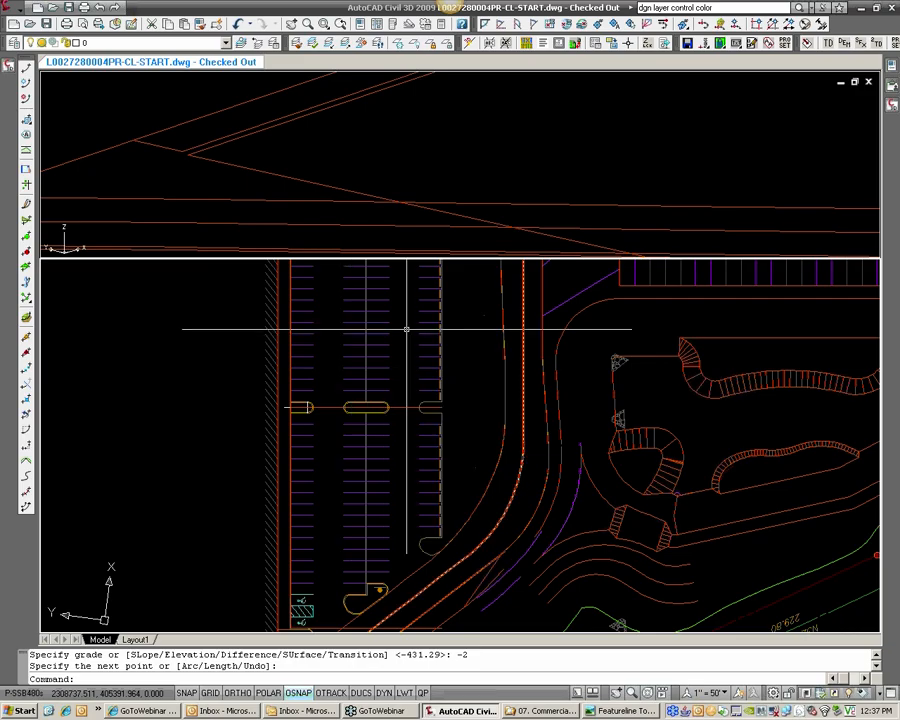
scroll(367, 415, up, 2)
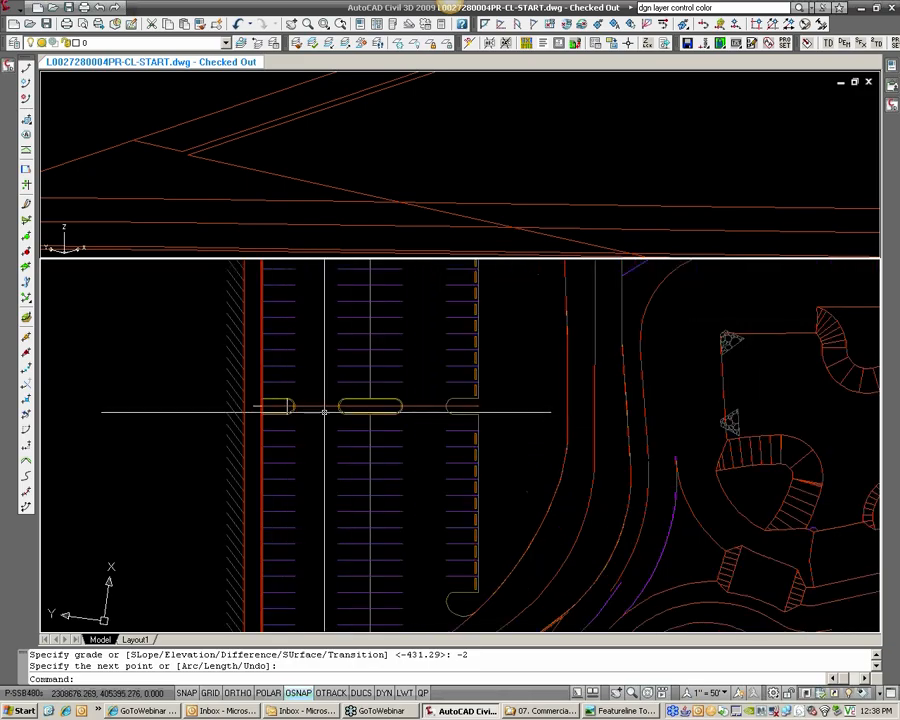
scroll(324, 411, down, 2)
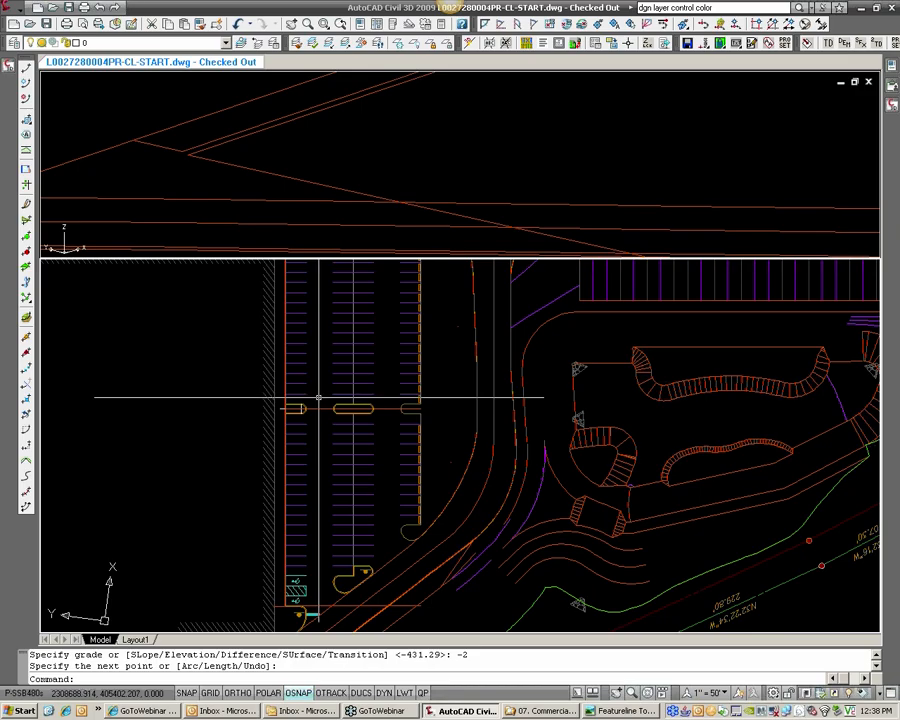
scroll(276, 525, up, 3)
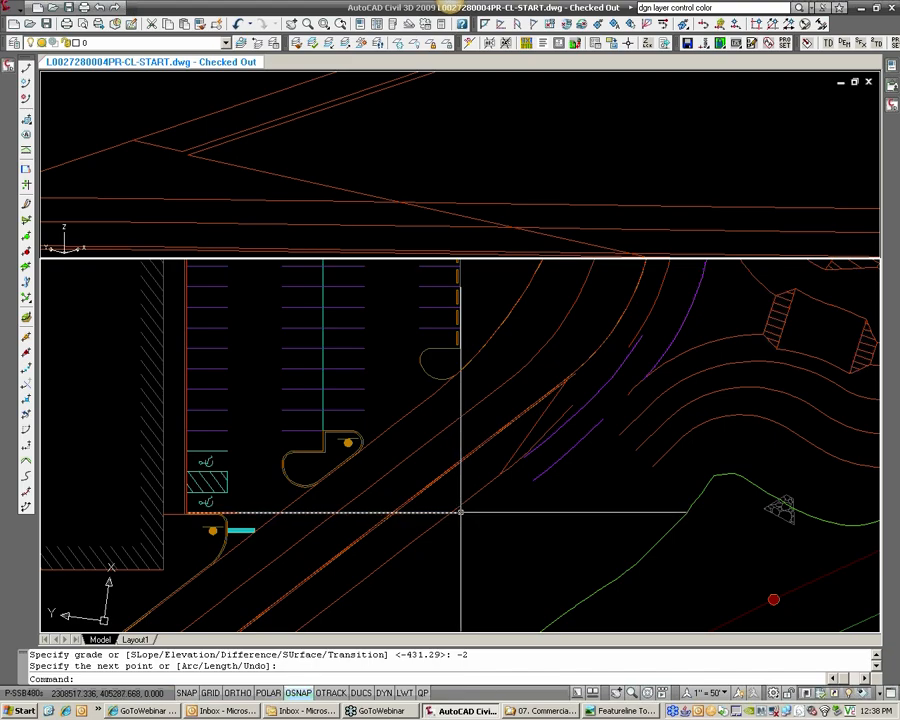
scroll(456, 463, down, 2)
scroll(456, 463, up, 3)
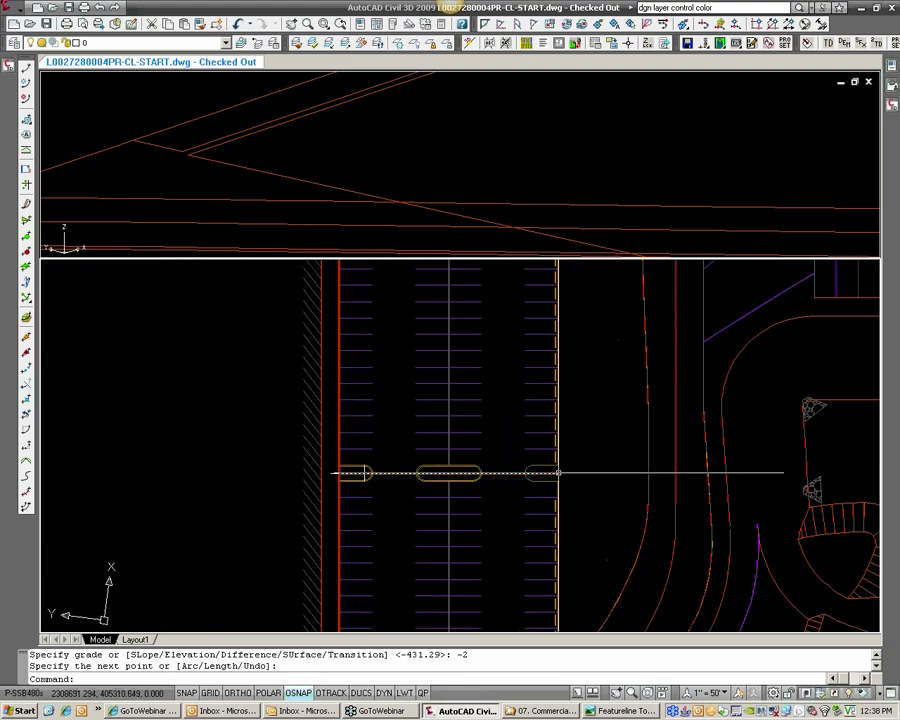
Examine the feature line crossing the parking lot's opposite end, from the curb corner beside the building to the far edge
middle_drag(558, 473, 539, 590)
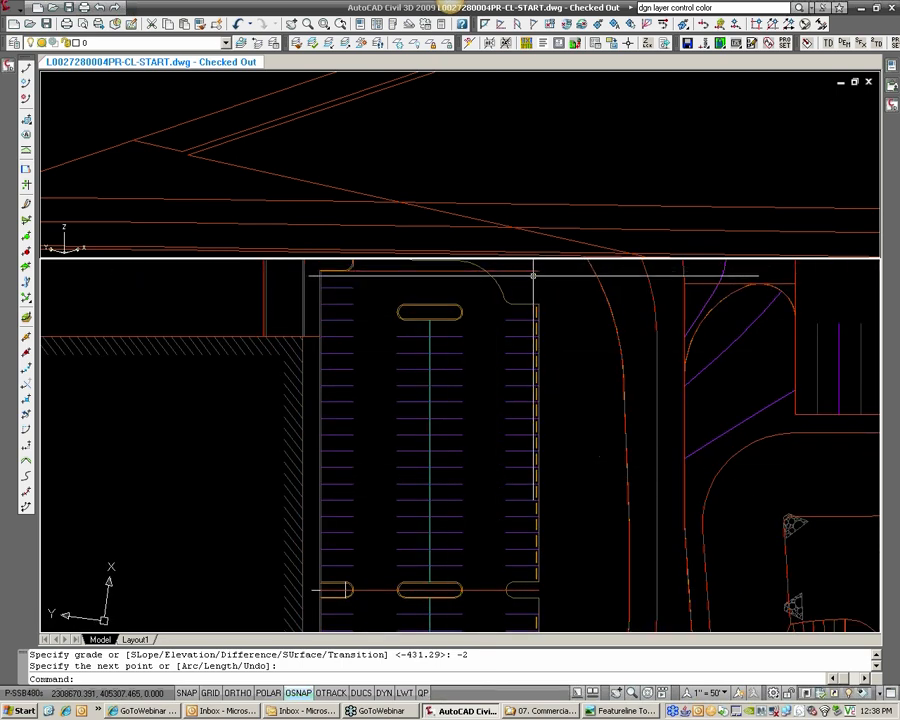
middle_drag(534, 271, 518, 364)
scroll(343, 377, up, 3)
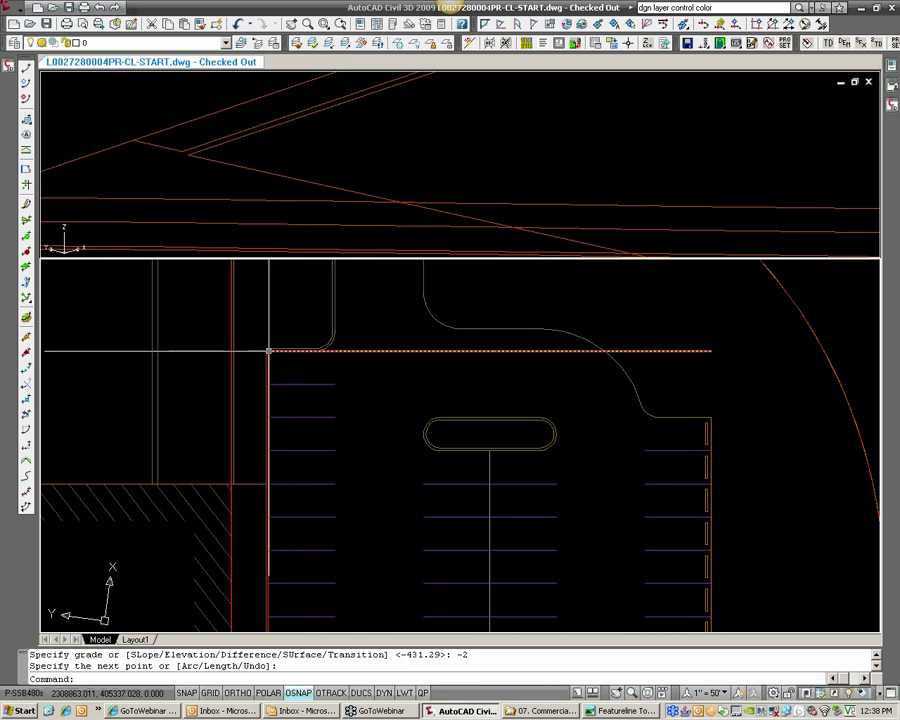
scroll(267, 350, up, 3)
middle_drag(192, 619, 219, 542)
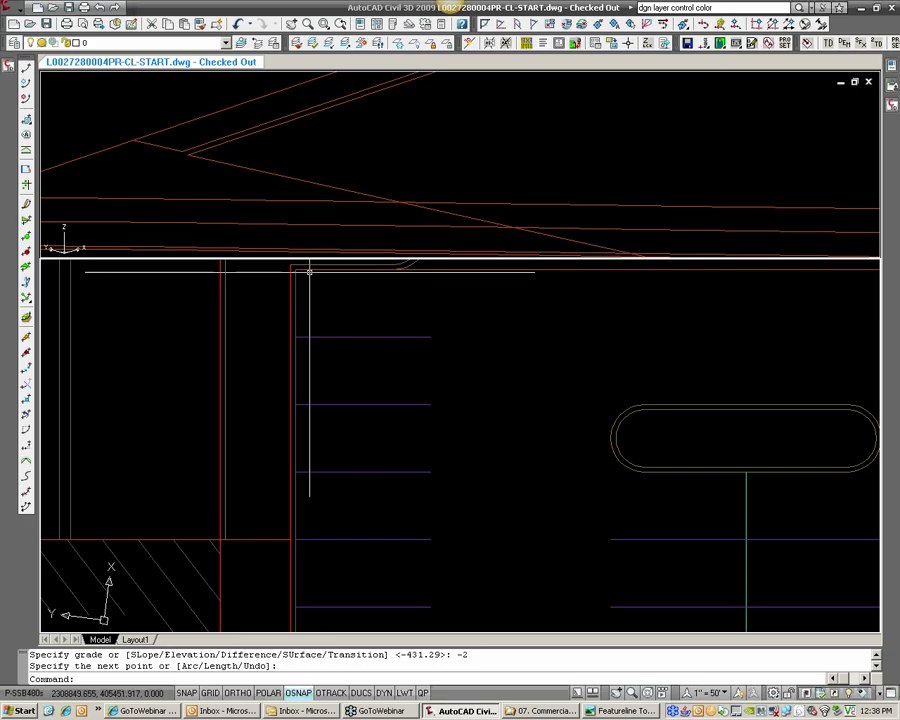
middle_drag(314, 282, 140, 396)
scroll(140, 396, down, 1)
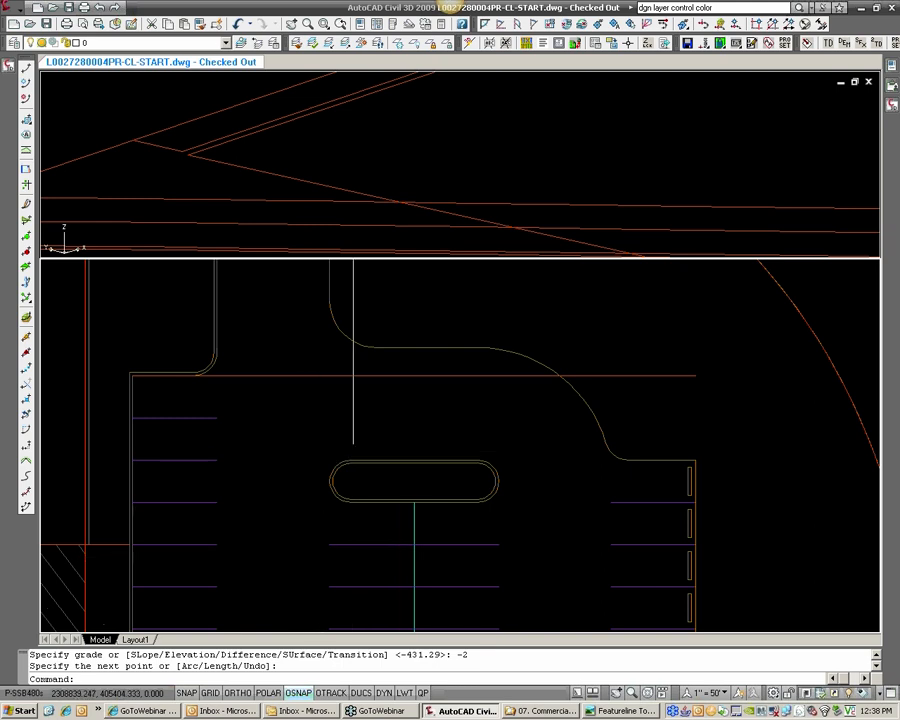
scroll(350, 450, down, 2)
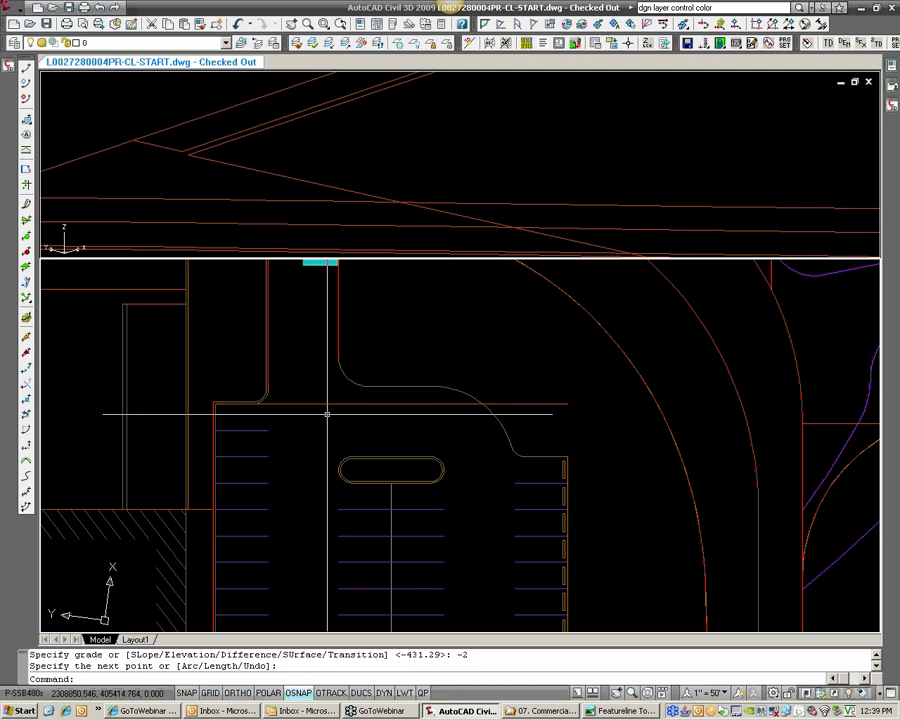
Examine the mid-lot feature line and its curb islands between the building curb and the far edge of the parking lot
key(Return)
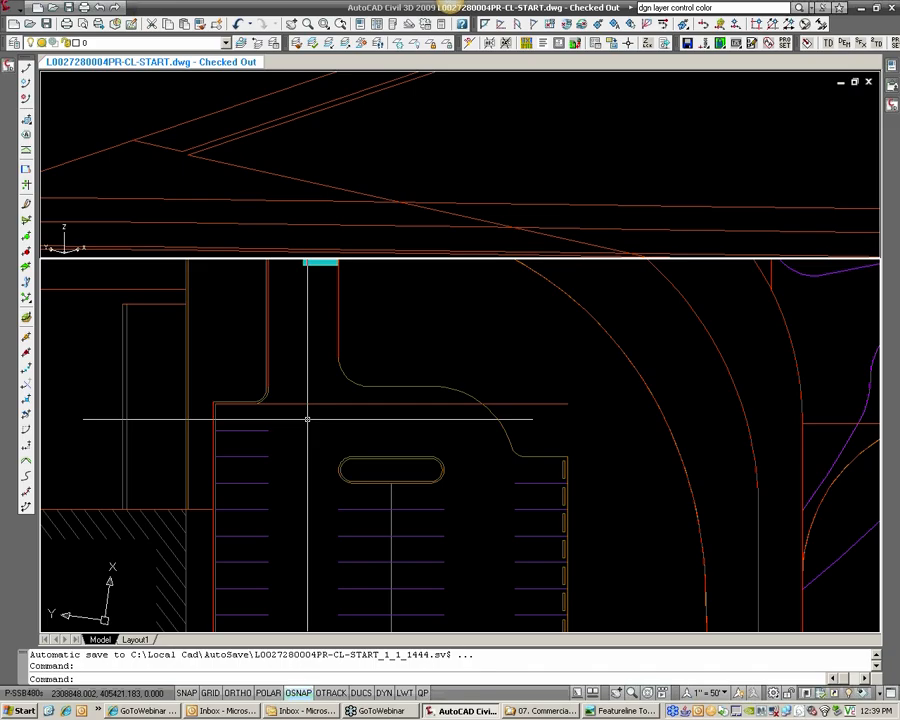
scroll(307, 420, down, 3)
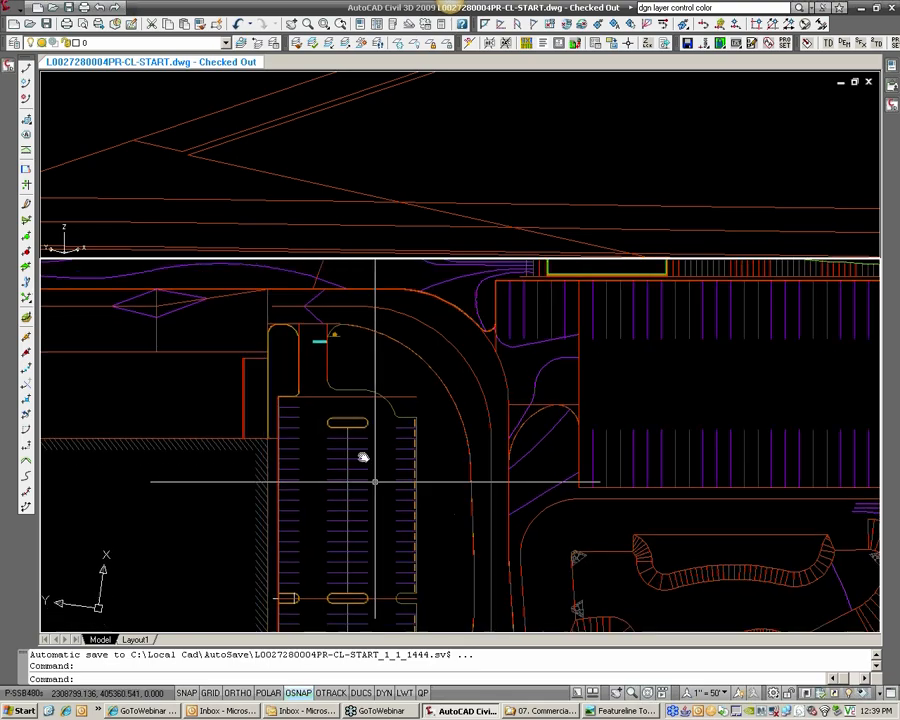
scroll(398, 480, down, 3)
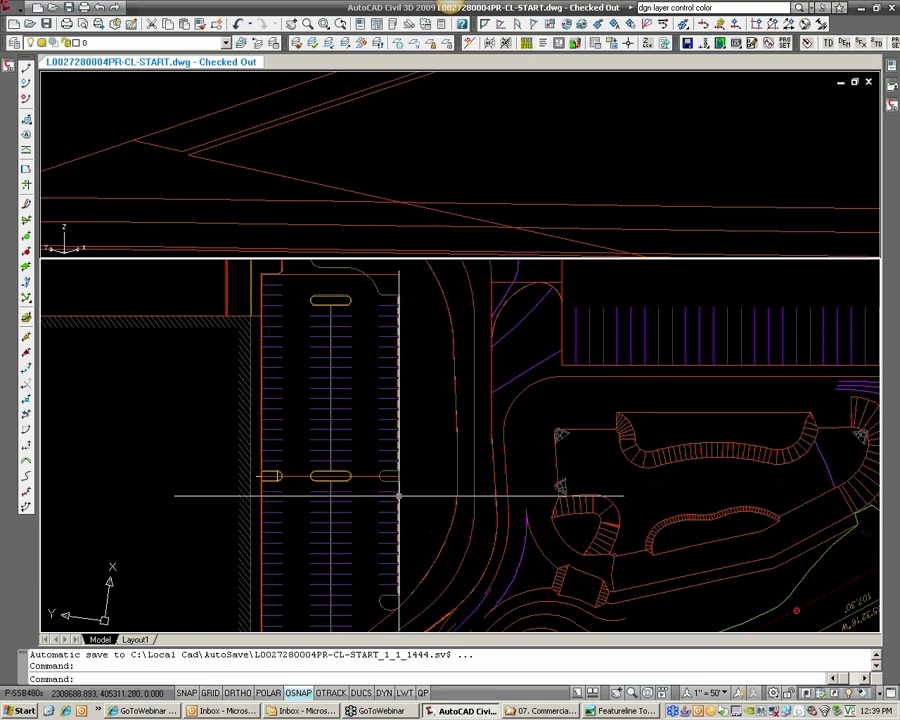
scroll(406, 478, up, 2)
scroll(406, 474, down, 3)
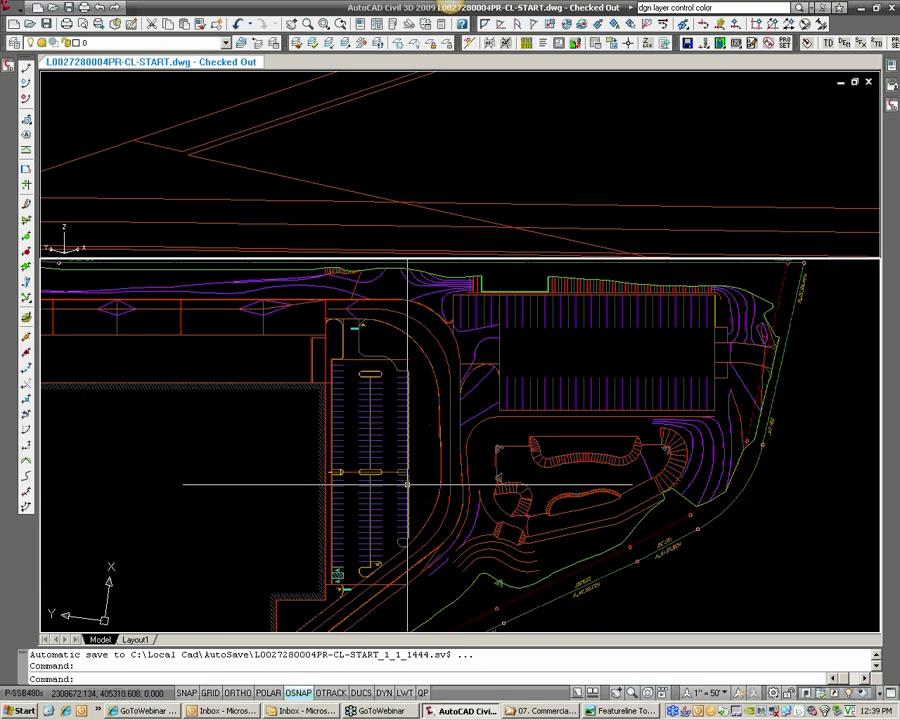
scroll(405, 478, up, 3)
scroll(330, 468, up, 3)
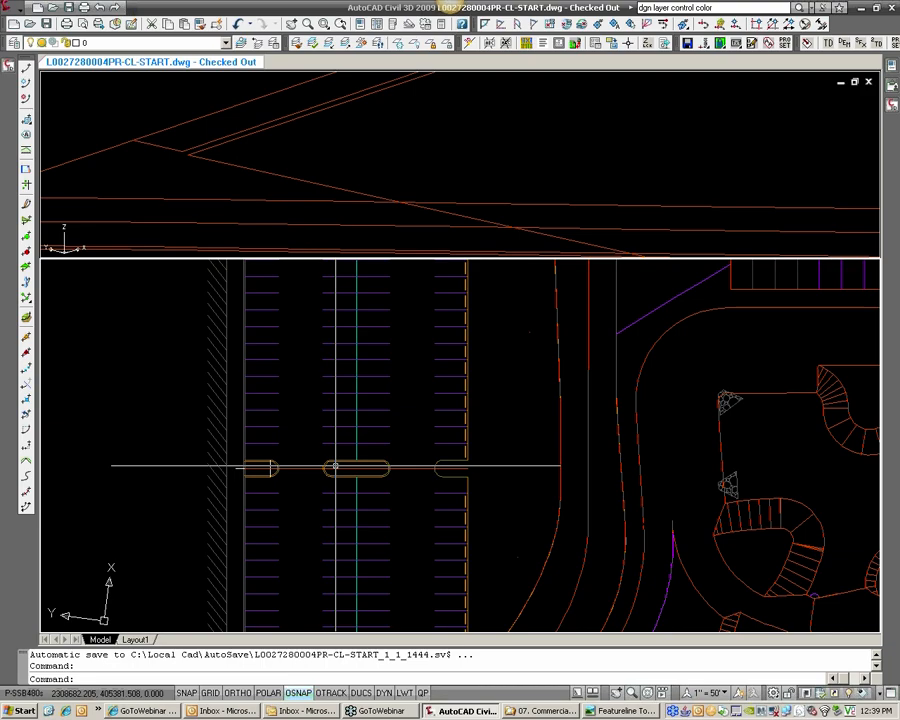
scroll(272, 466, up, 3)
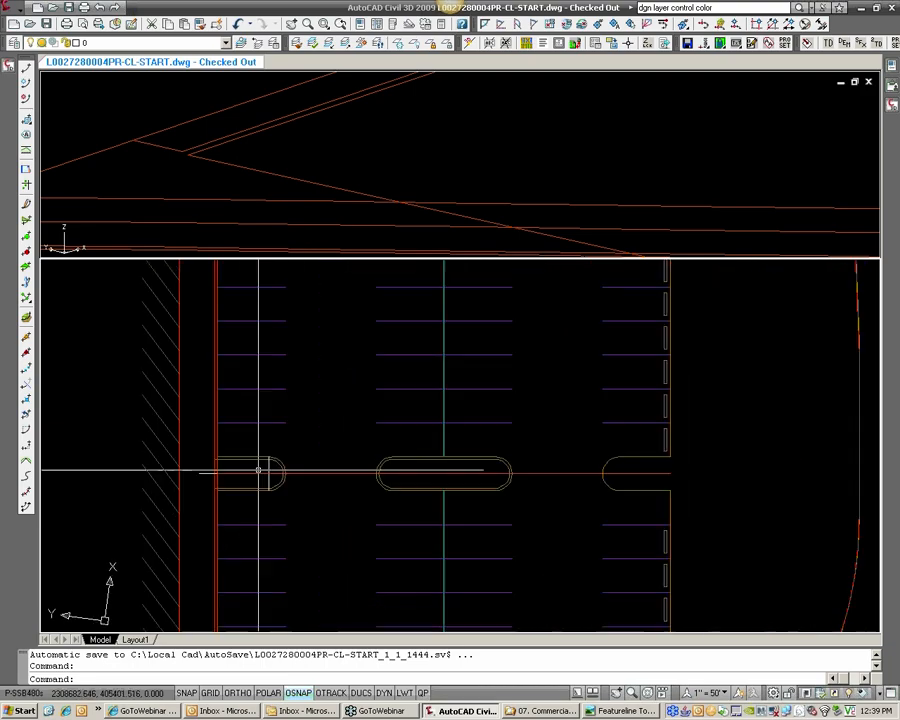
click(183, 441)
click(304, 513)
key(Return)
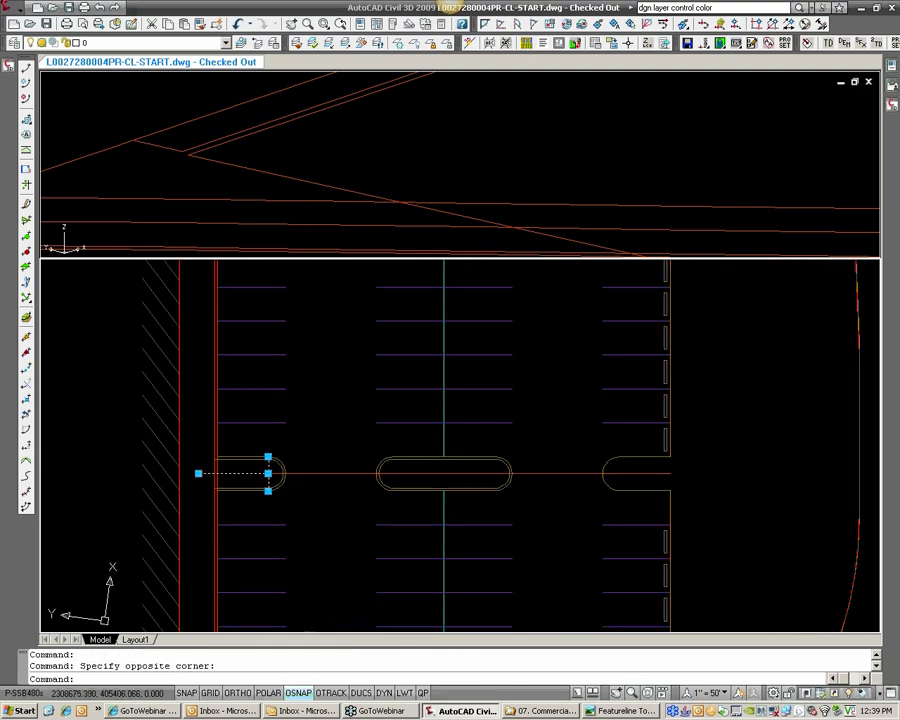
click(678, 507)
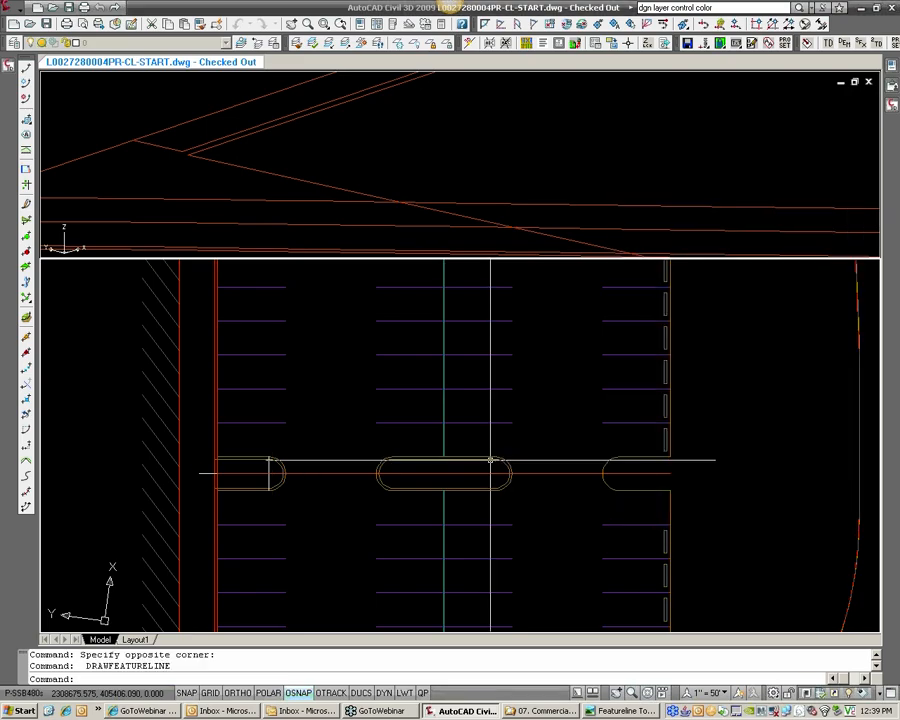
Set the grade of the mid-lot feature line's segment from the middle curb island to the far edge of the parking lot to -1
scroll(458, 444, down, 2)
scroll(313, 465, down, 4)
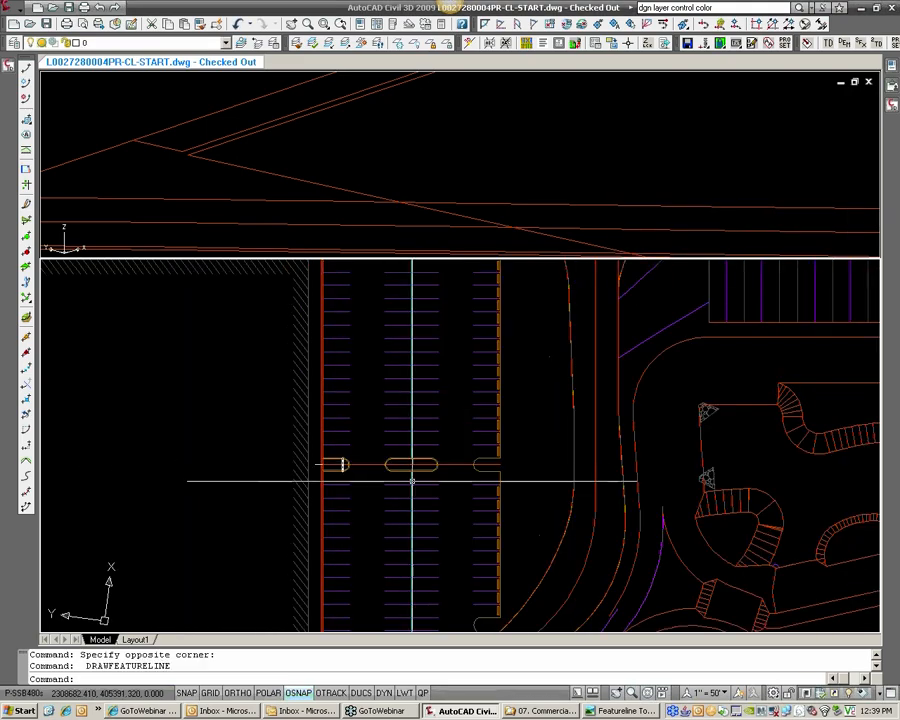
middle_drag(392, 352, 392, 387)
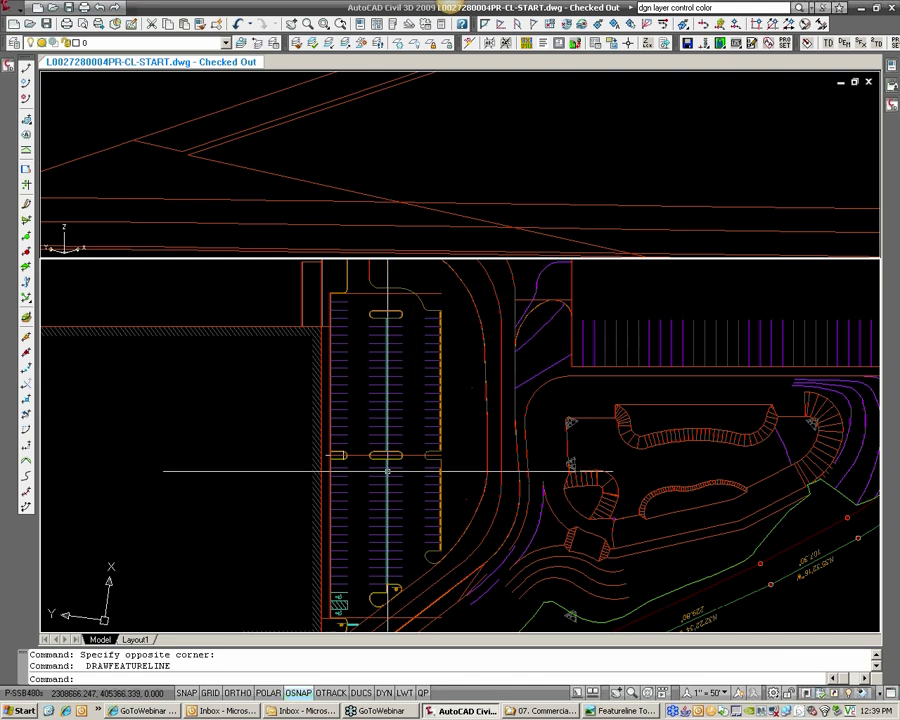
scroll(387, 470, up, 2)
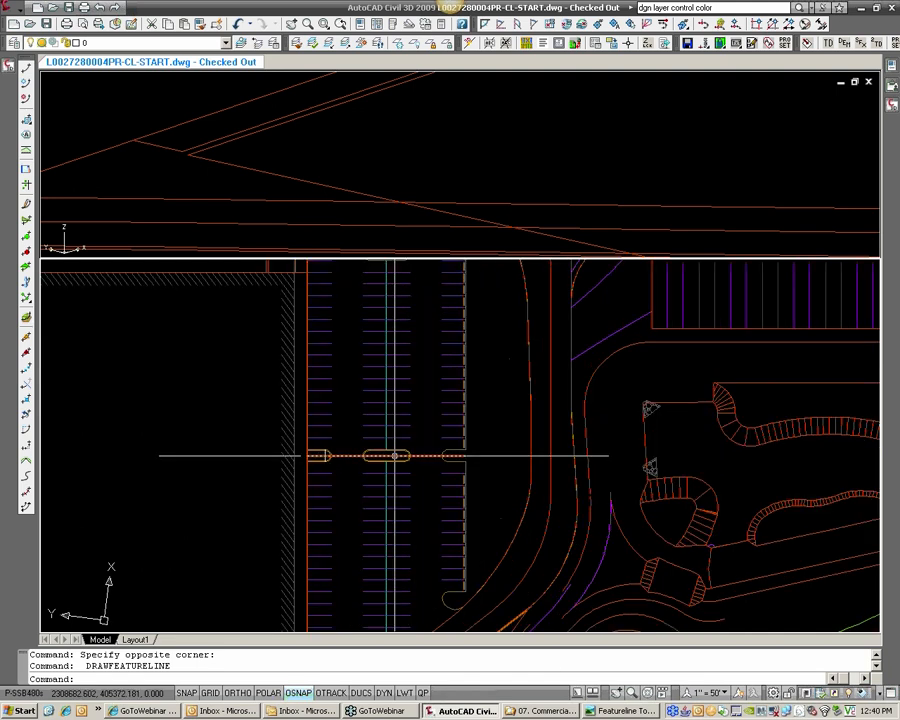
scroll(401, 455, down, 2)
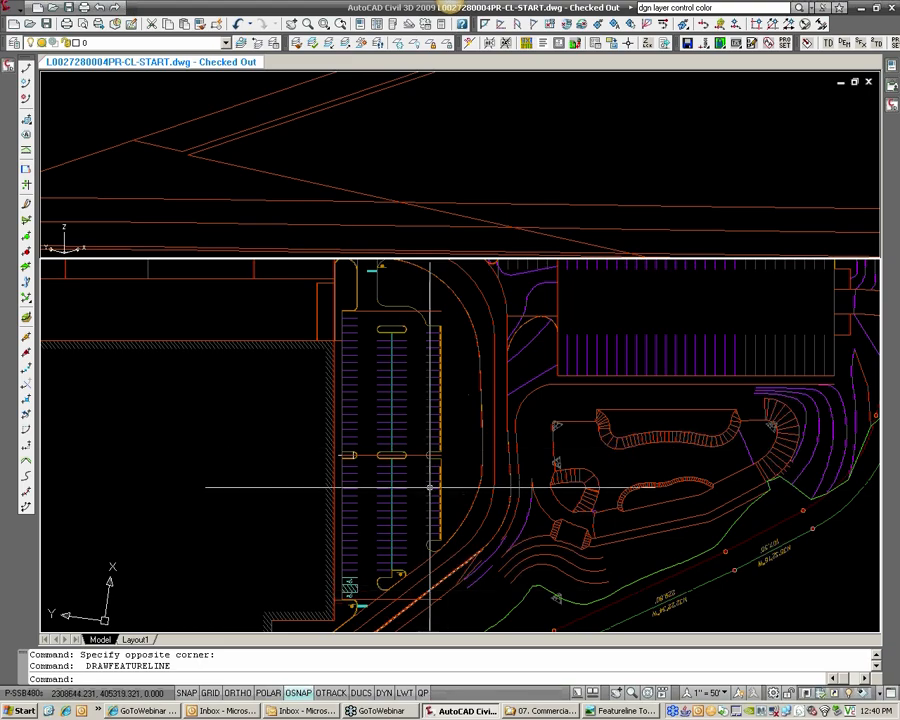
scroll(430, 480, up, 3)
scroll(340, 425, up, 3)
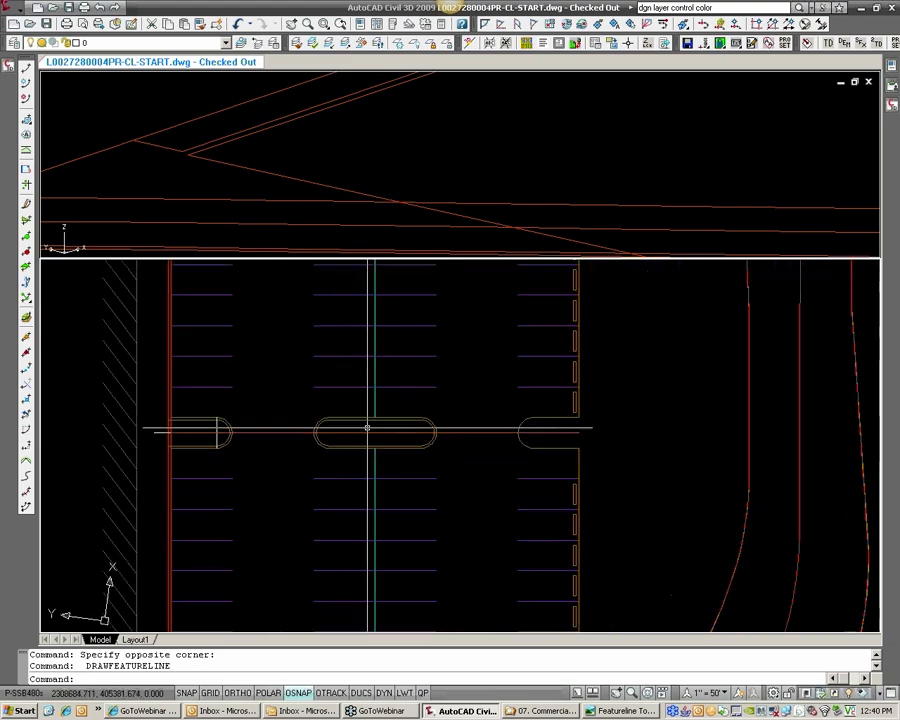
click(28, 187)
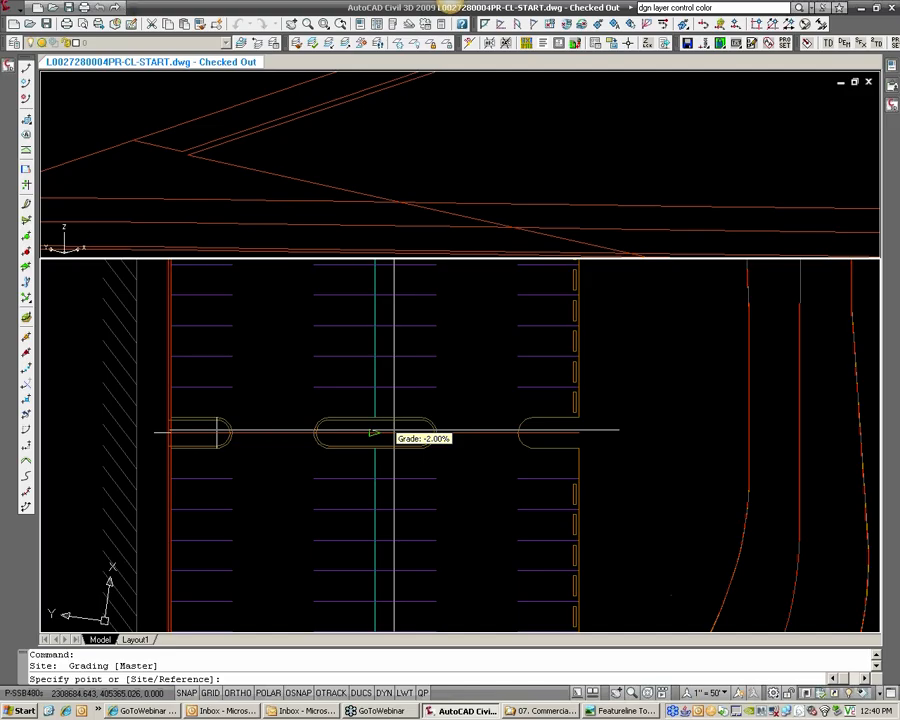
click(394, 432)
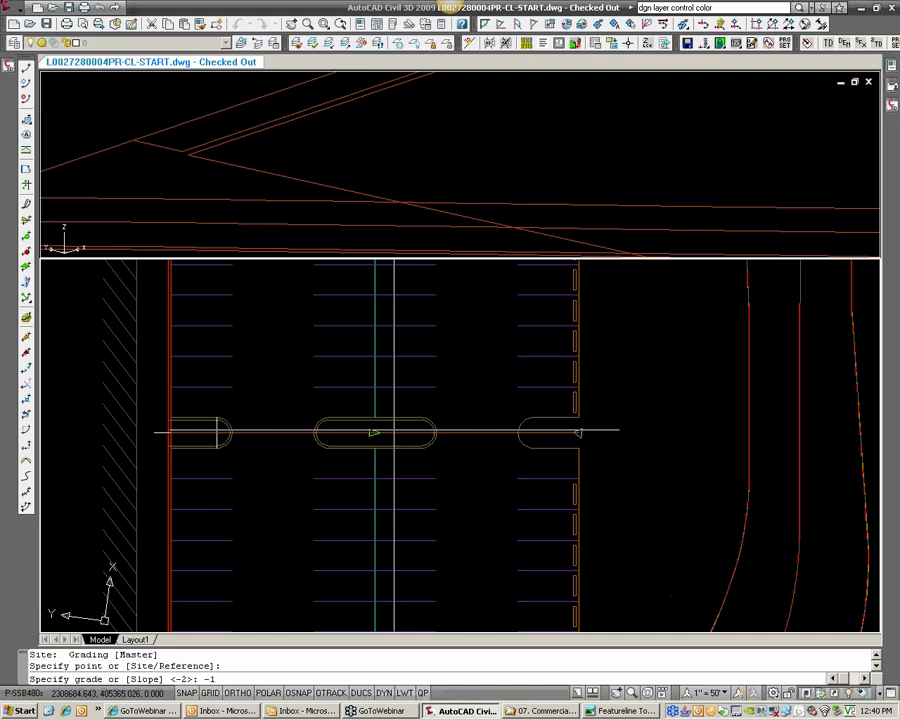
key(Return)
key(Return)
key(F3)
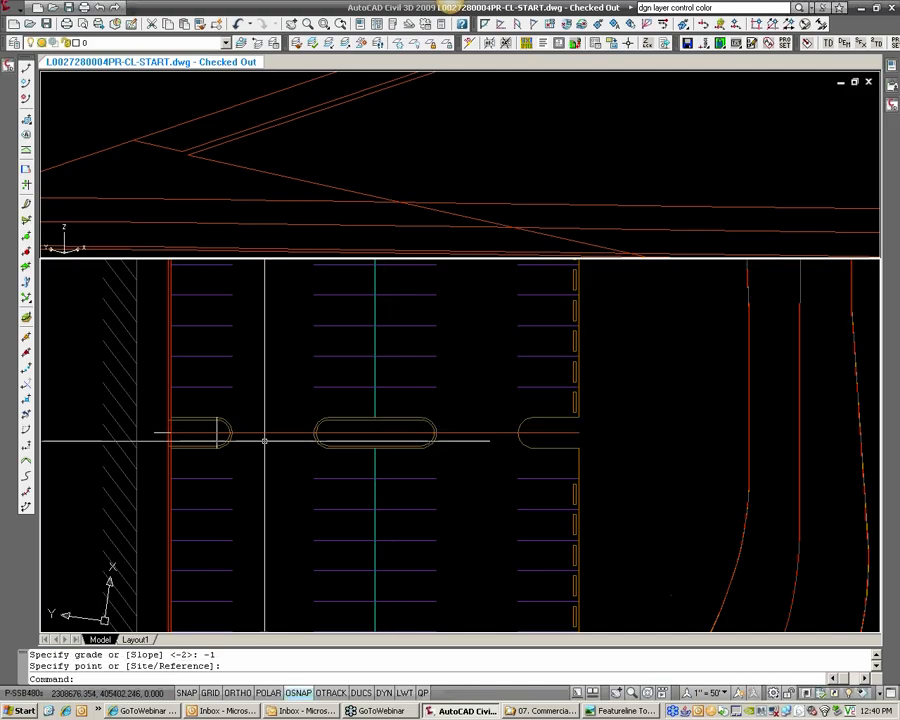
Erase the two short construction lines at the mid-lot curb island beside the building
text(e)
key(Return)
click(216, 430)
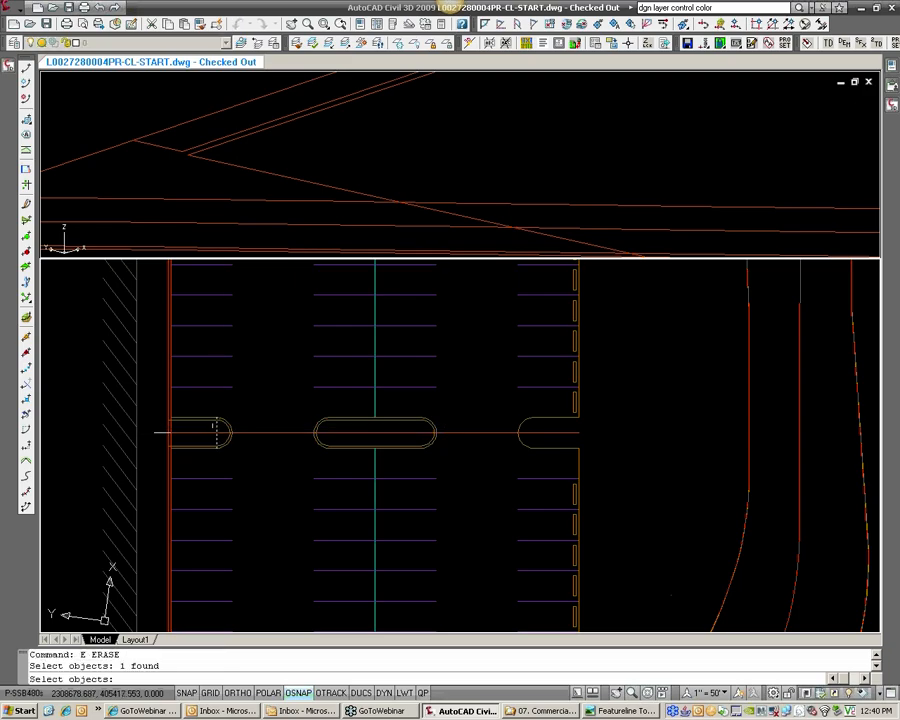
click(162, 433)
key(Return)
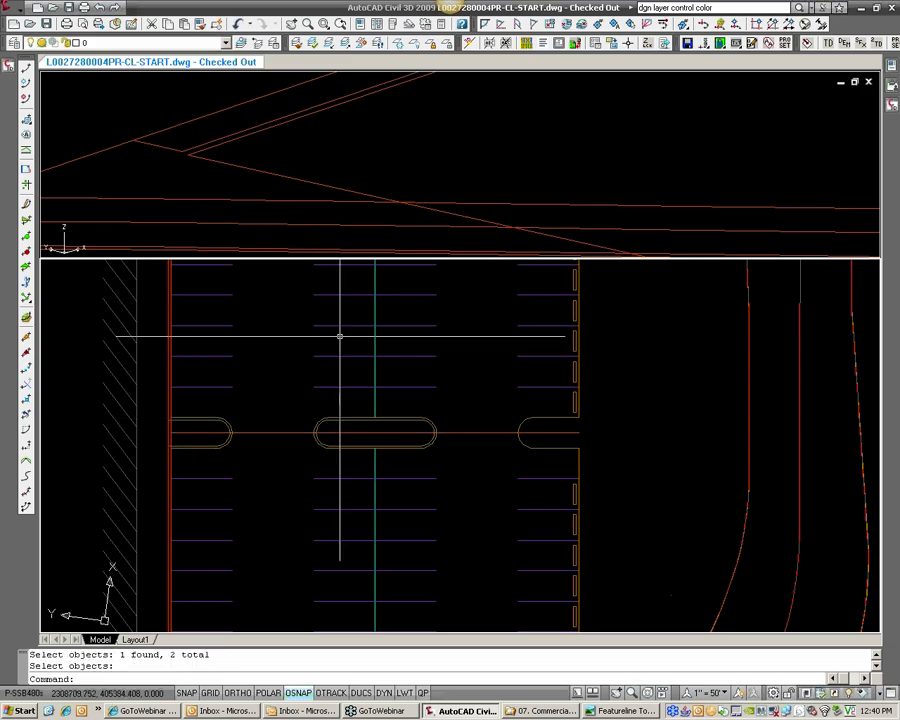
Start creating a TIN surface in the drawing and name it TEMP
scroll(340, 337, down, 6)
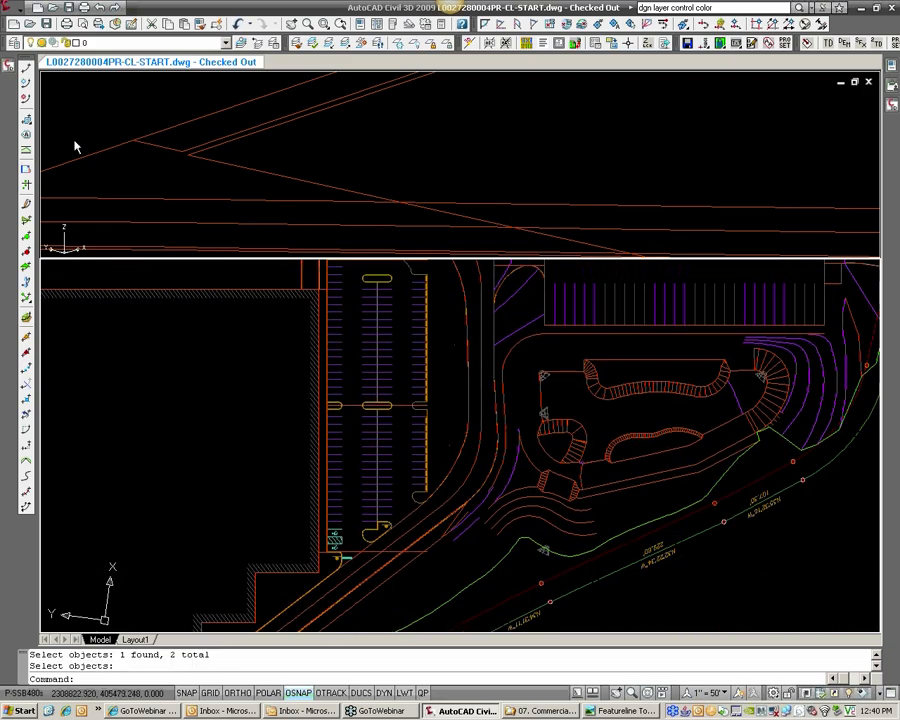
mouse_move(9, 66)
click(84, 176)
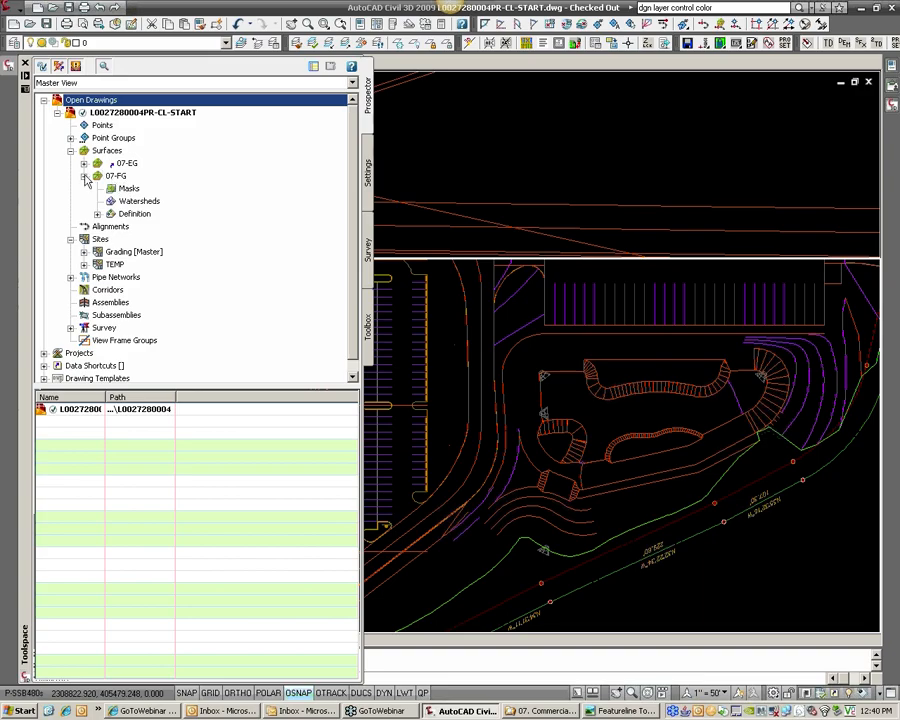
click(85, 176)
click(106, 151)
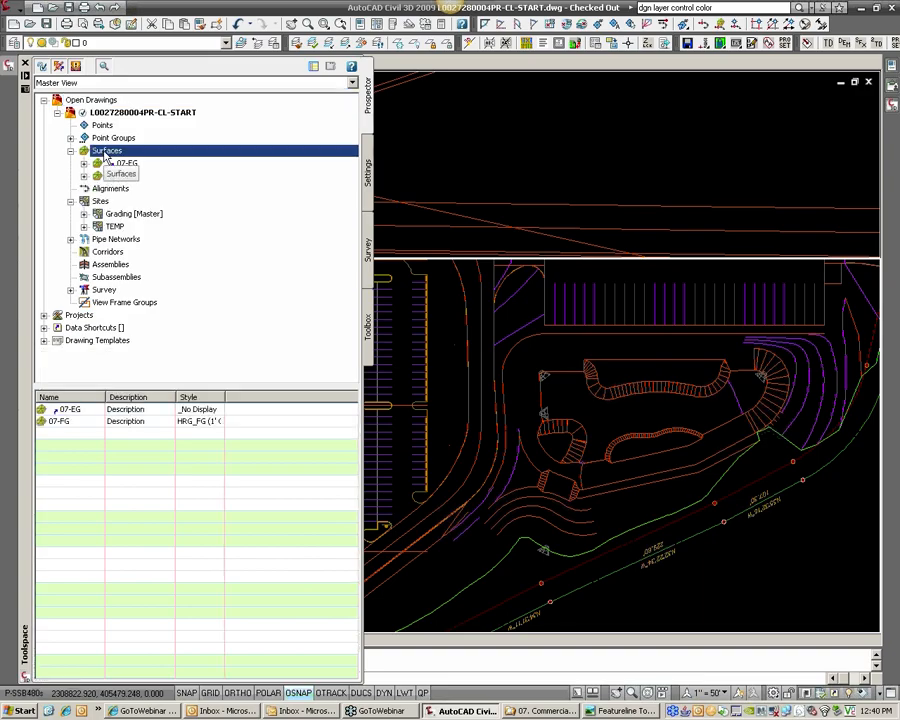
right_click(121, 152)
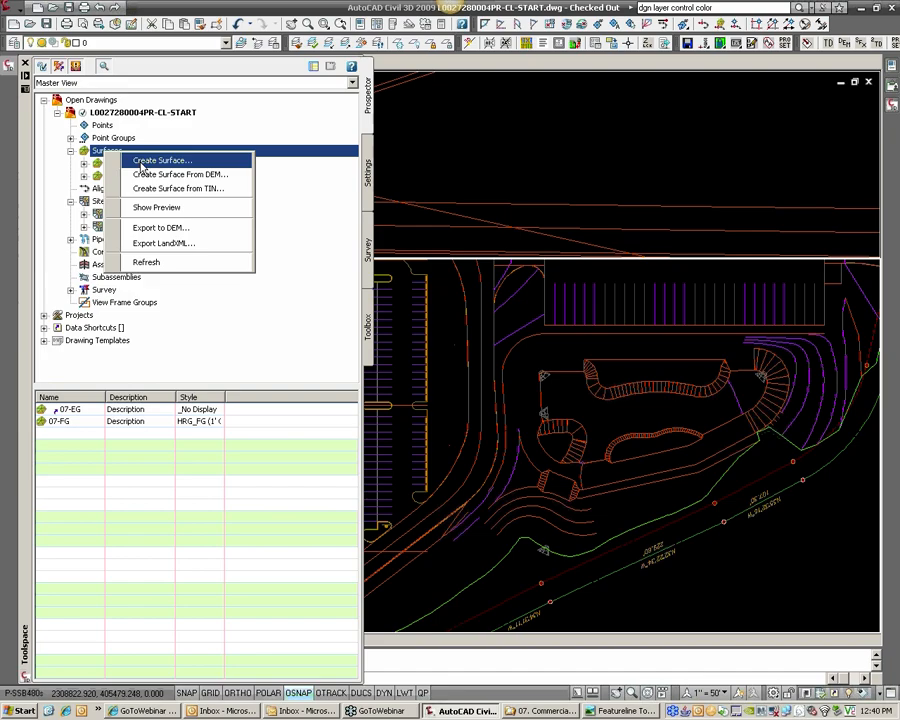
click(143, 165)
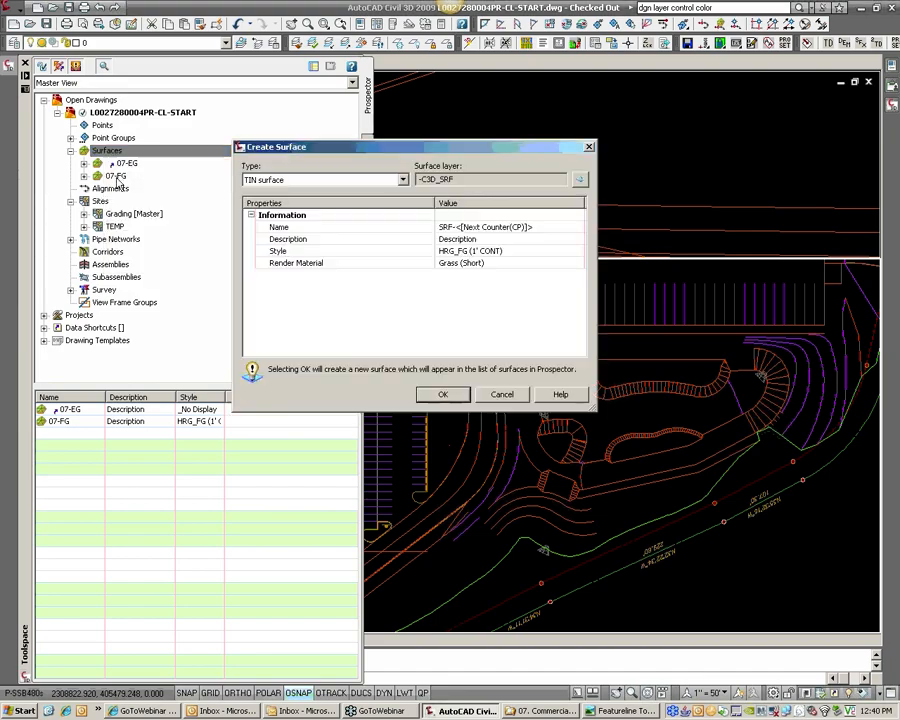
click(498, 228)
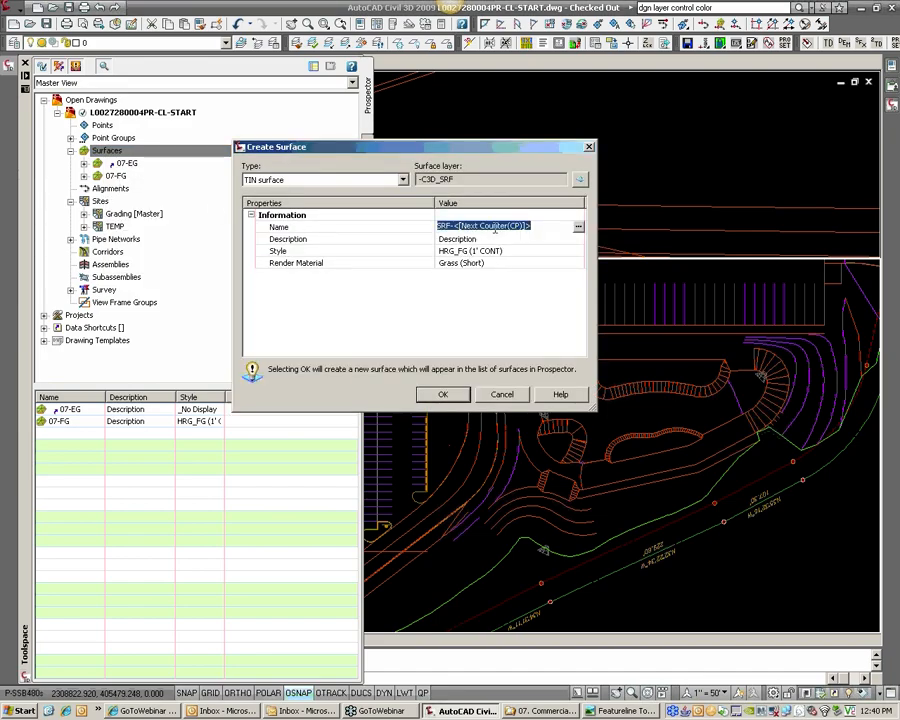
text(TEMP)
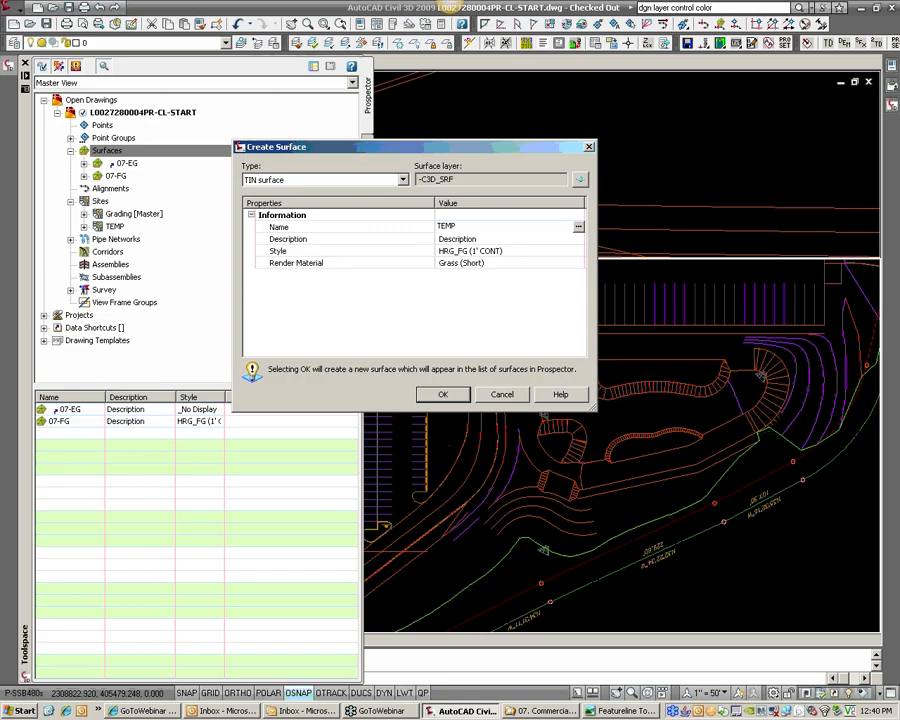
Assign the HRG_REF01 (1' CONT) style to the TEMP surface and create it
click(526, 252)
click(578, 251)
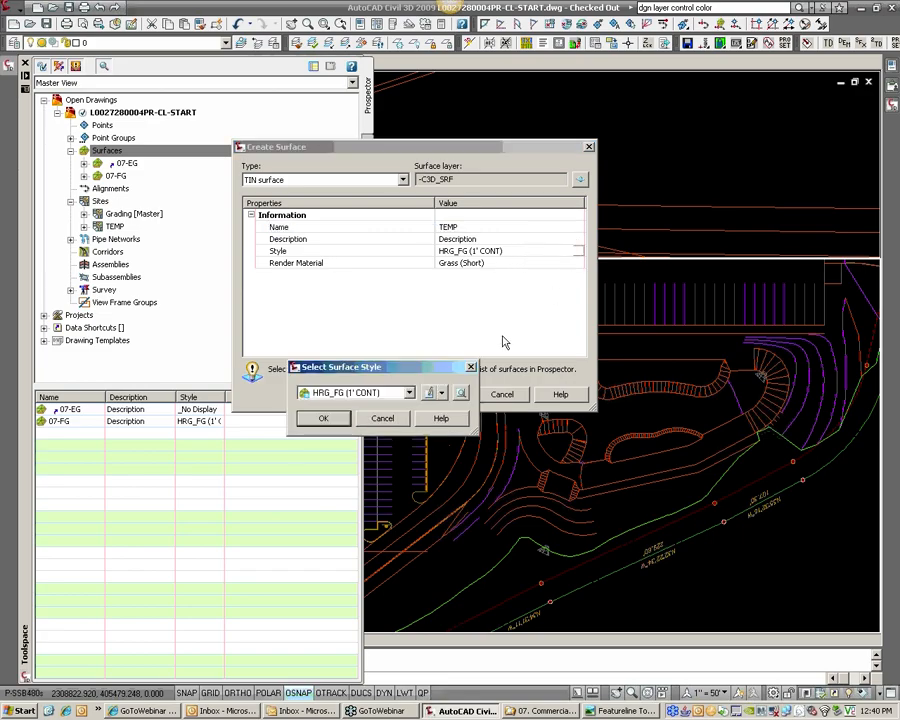
click(405, 393)
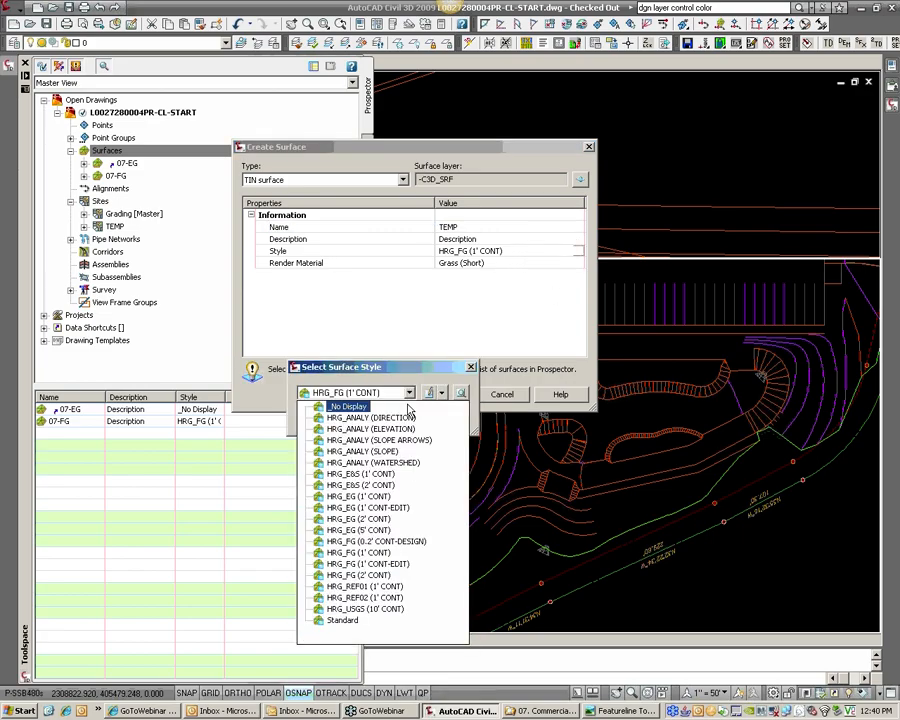
click(391, 596)
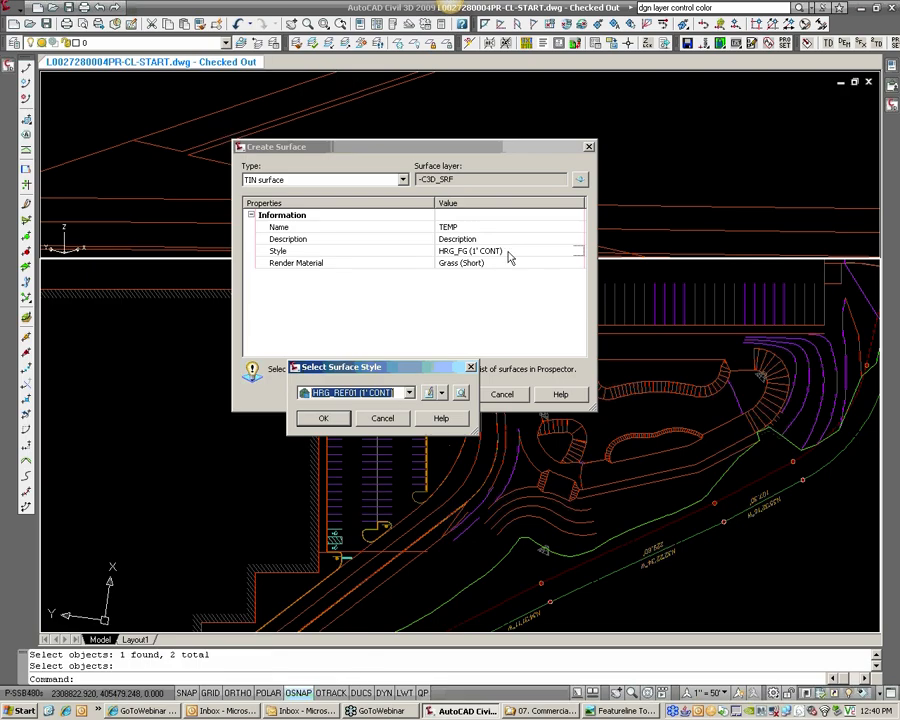
click(323, 418)
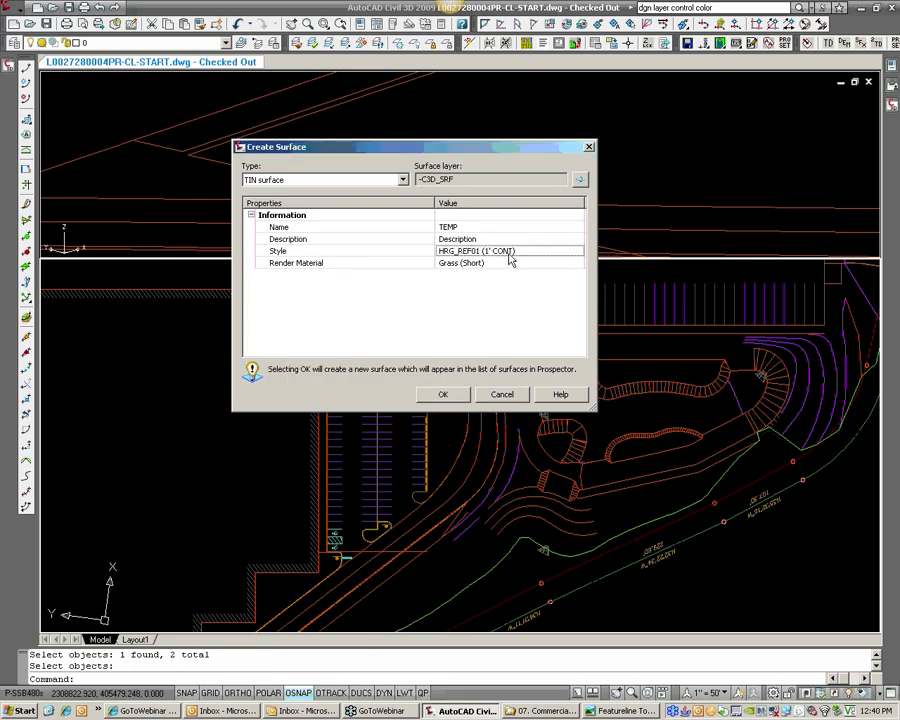
click(443, 395)
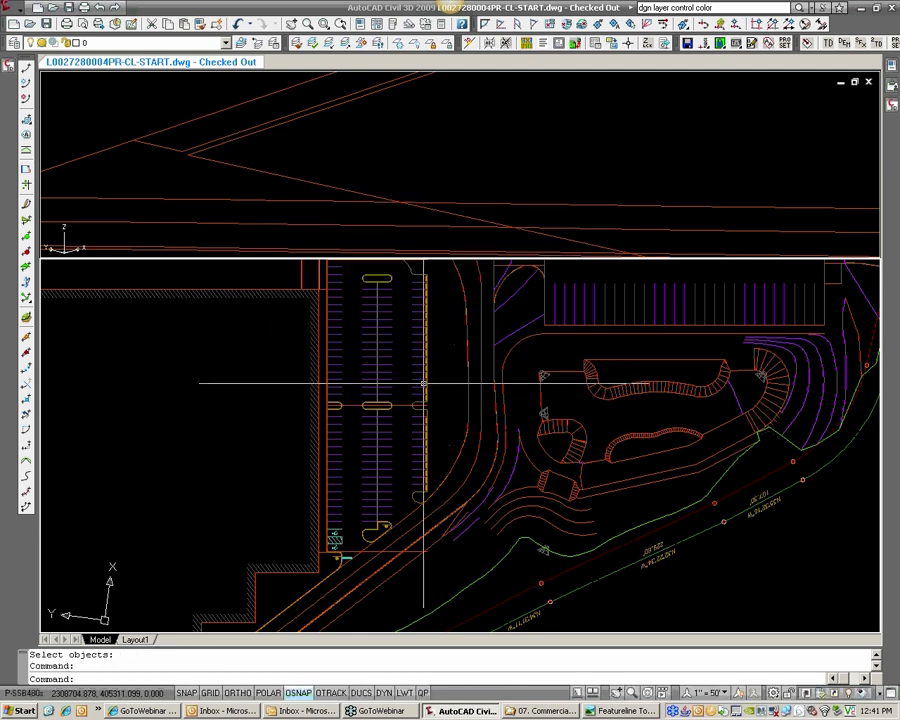
Start adding standard breaklines to the TEMP surface definition, with the supplementing distance turned on and set to 5
middle_drag(424, 383, 410, 400)
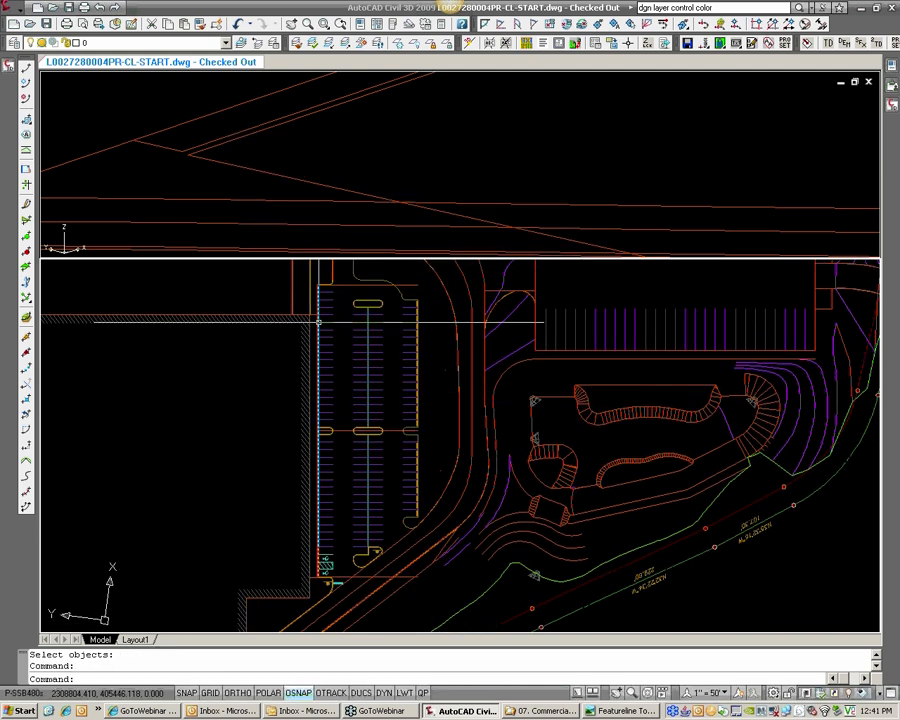
click(9, 65)
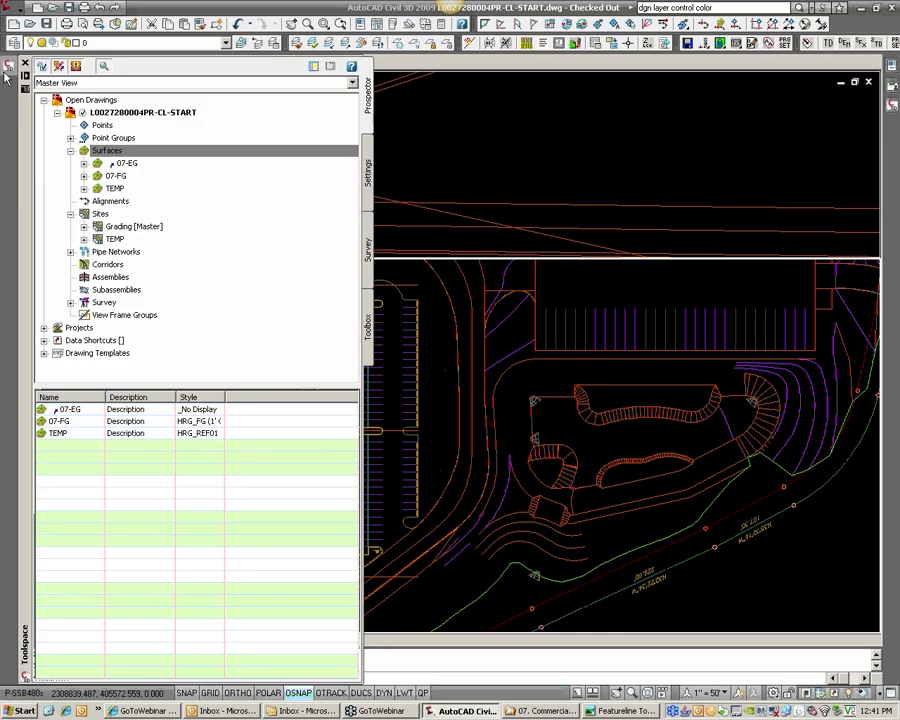
click(84, 188)
click(97, 227)
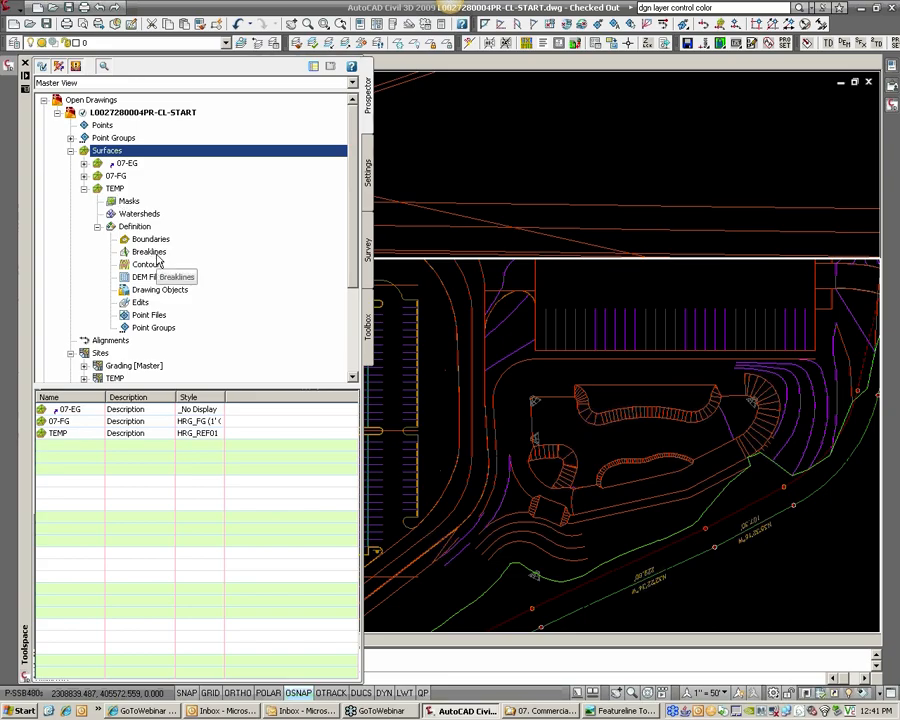
click(150, 252)
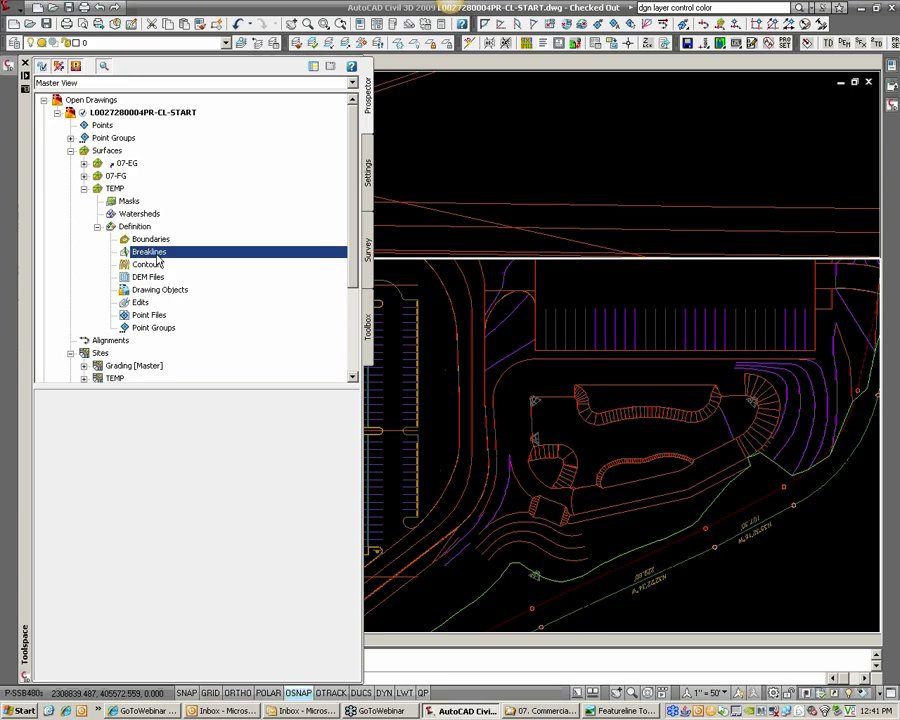
right_click(160, 258)
click(196, 262)
click(405, 378)
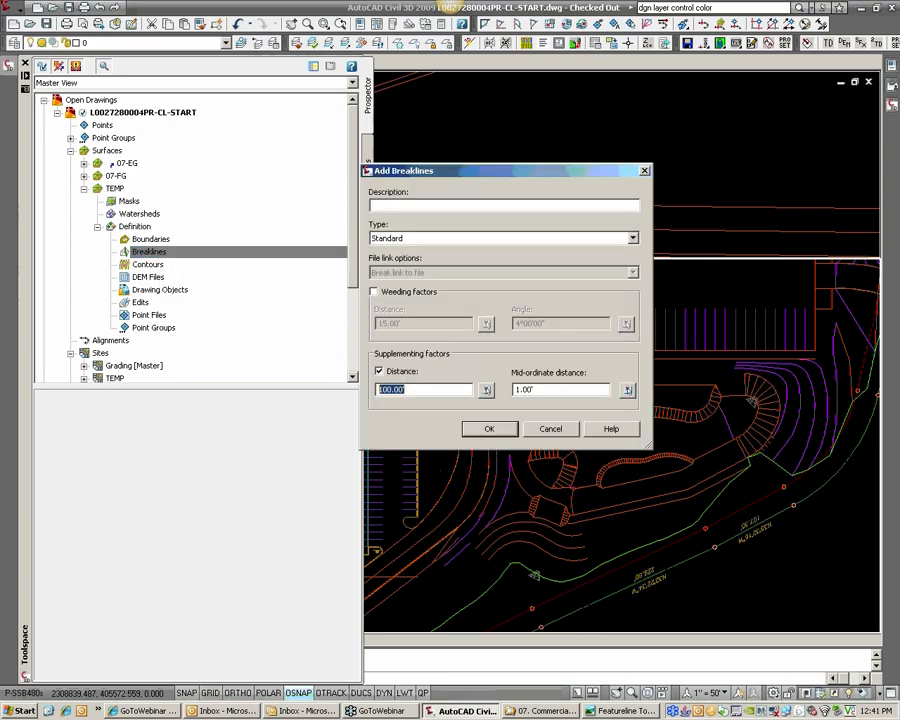
text(5)
key(Tab)
key(Tab)
click(486, 428)
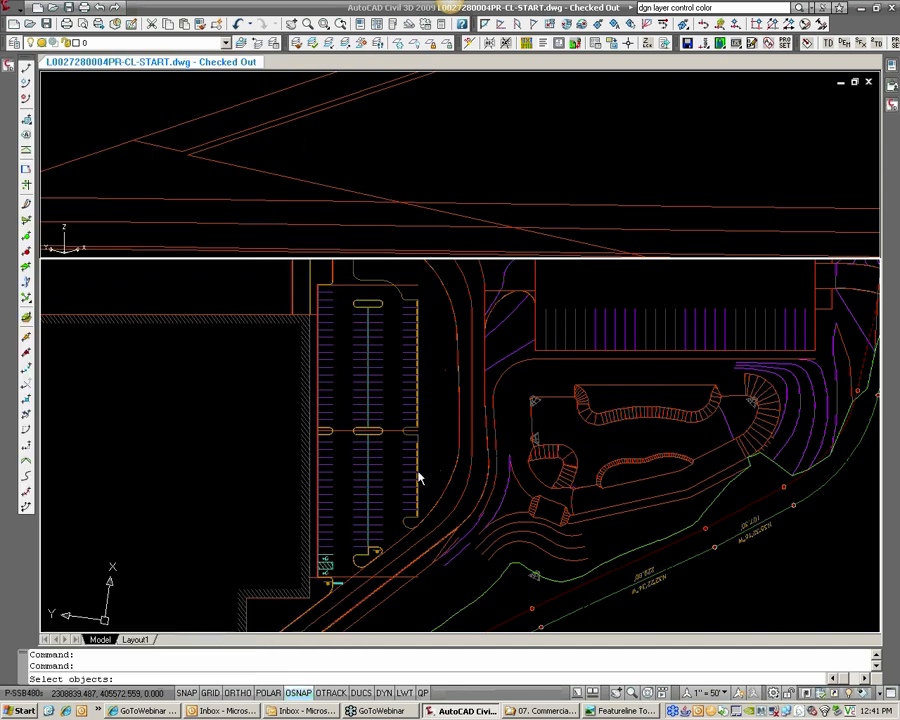
Add the three cross-grade feature lines at both ends and the middle of the parking lot as breaklines
click(347, 576)
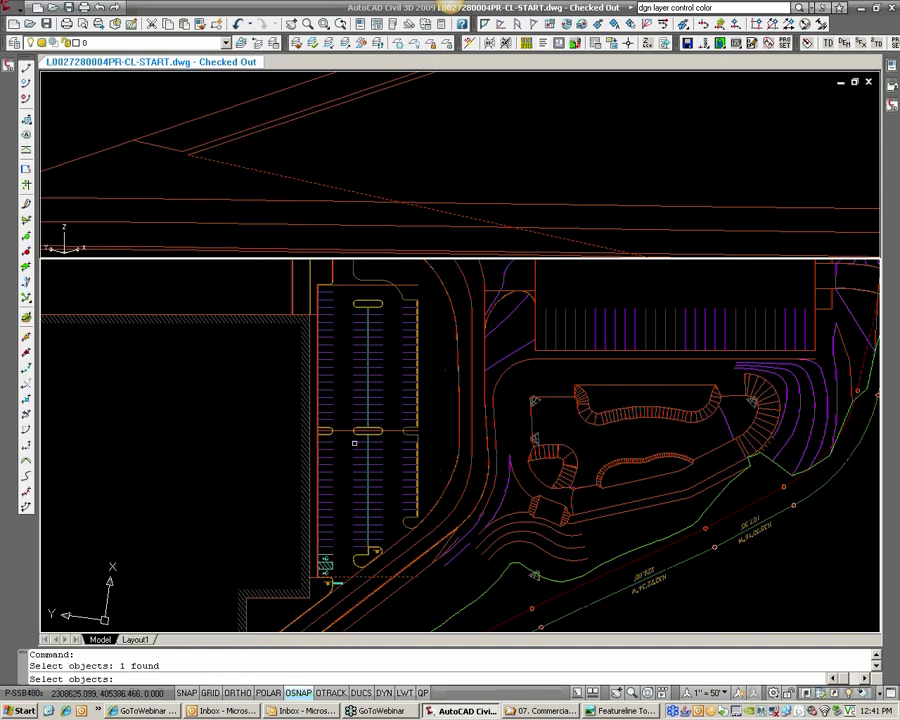
click(345, 430)
click(396, 285)
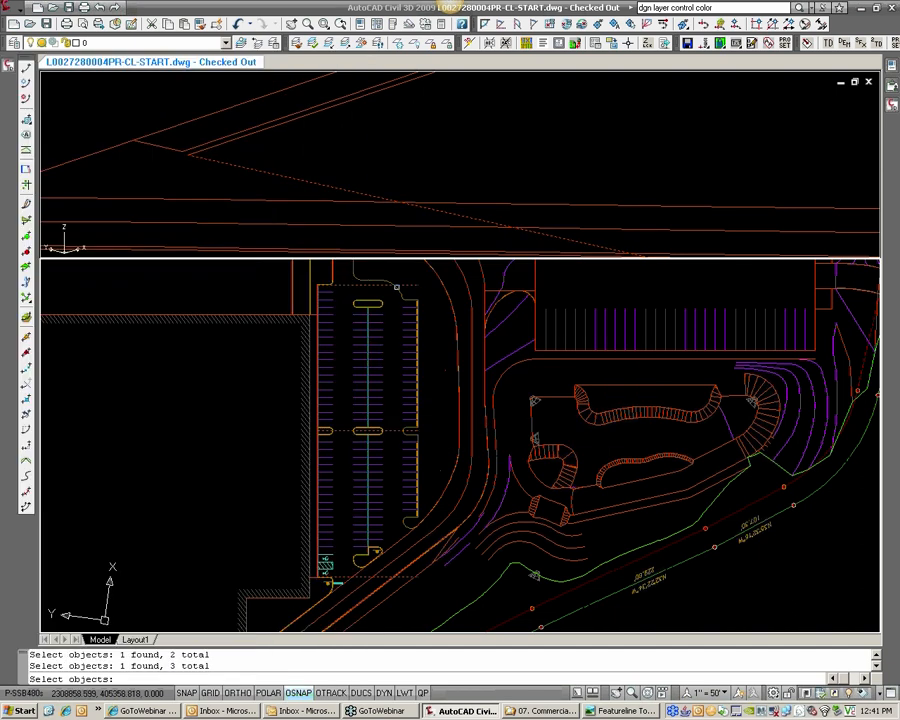
key(Return)
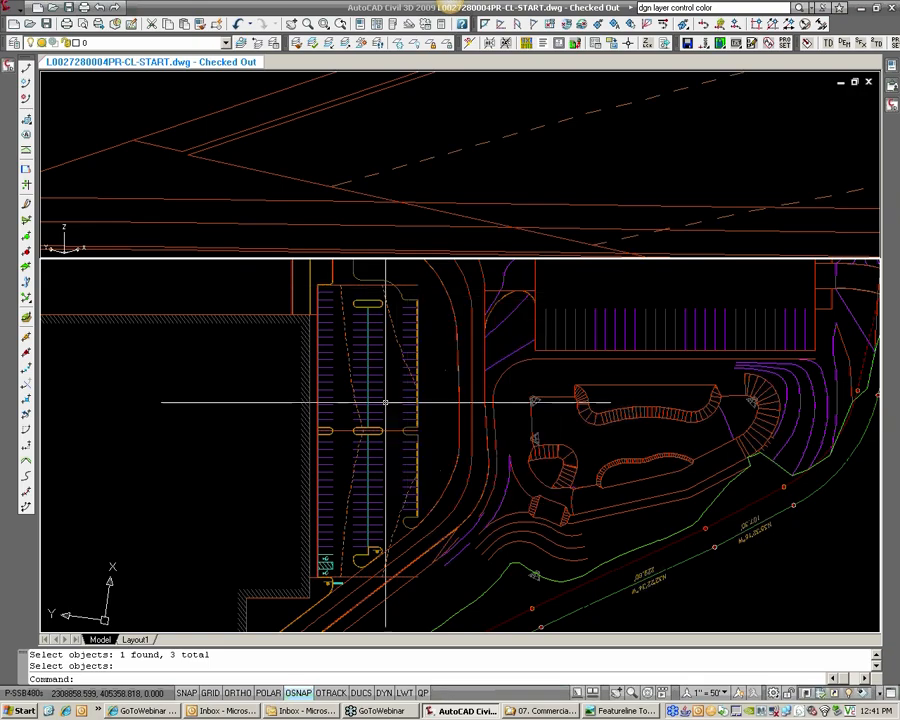
Turn on the triangle display in the TEMP surface's style, HRG_REF01 (1' CONT), to check the triangulation
scroll(418, 344, up, 2)
middle_drag(398, 330, 423, 457)
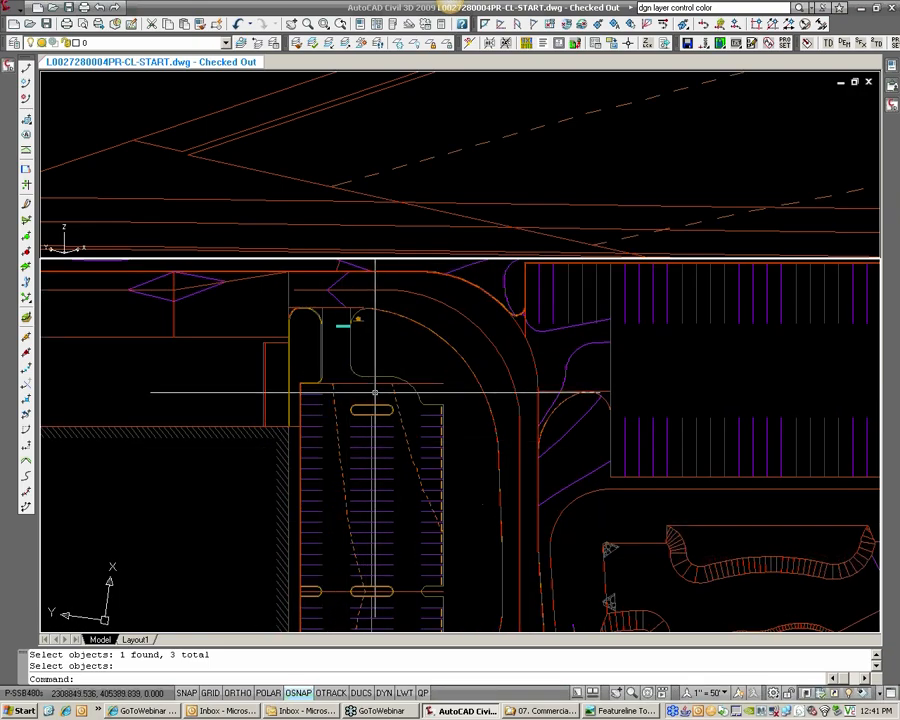
scroll(385, 405, down, 5)
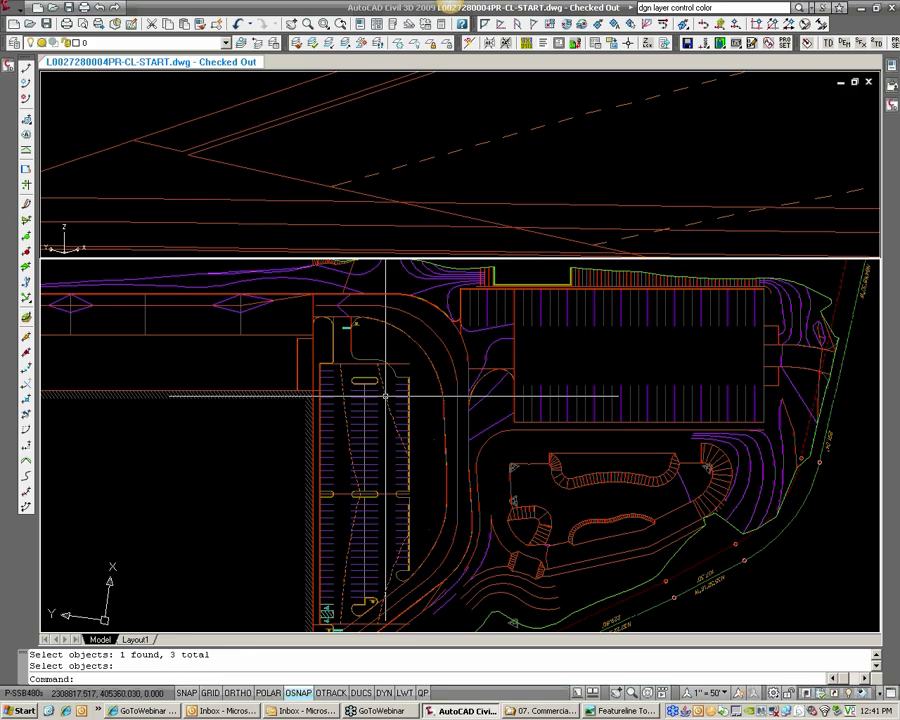
scroll(380, 397, up, 4)
click(380, 397)
right_click(382, 397)
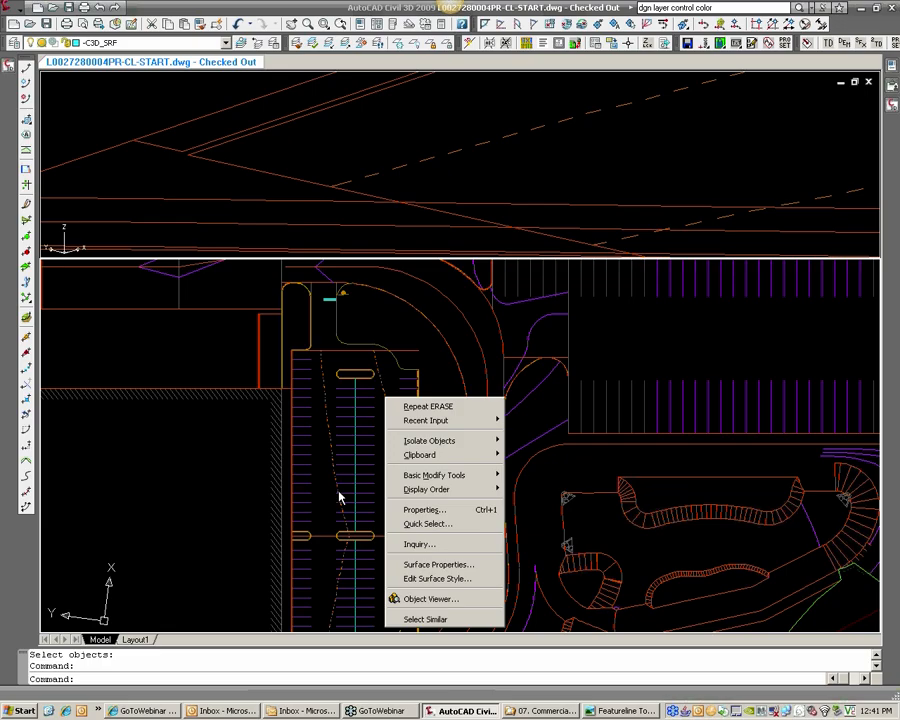
click(418, 580)
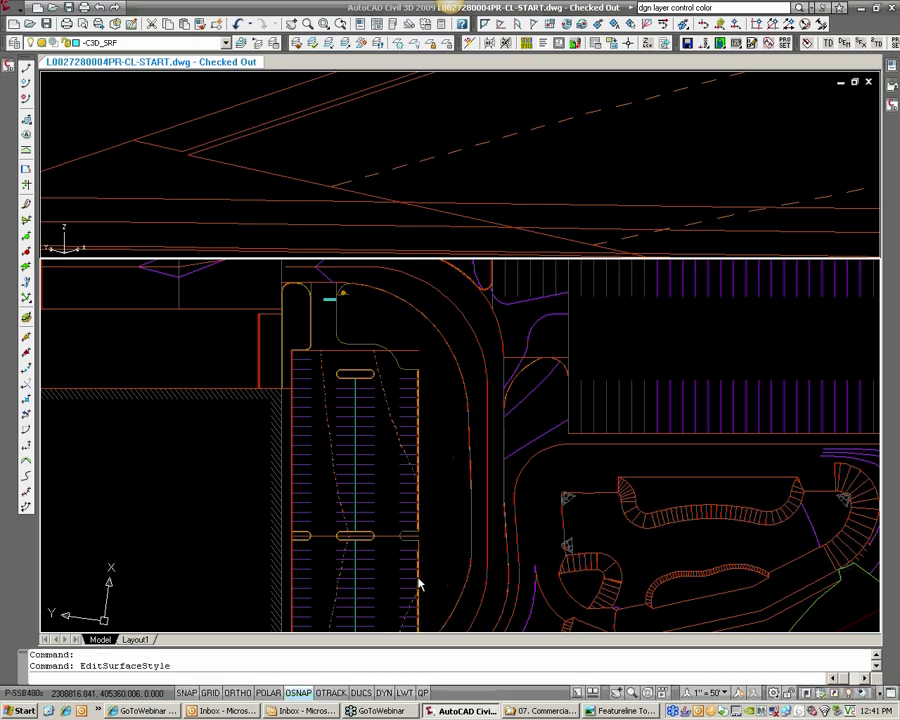
click(454, 276)
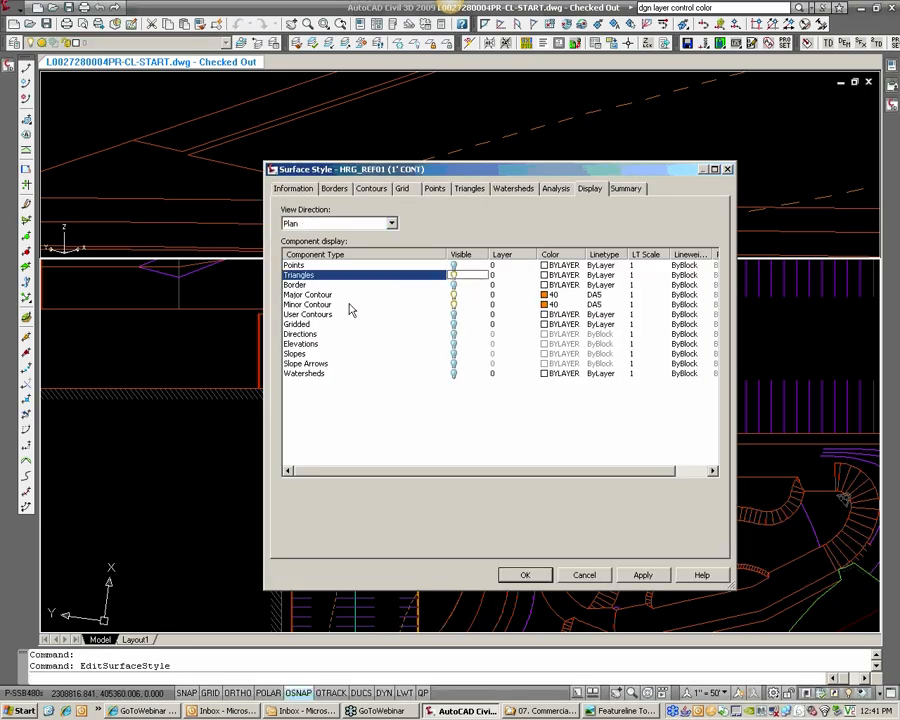
click(524, 575)
scroll(383, 378, up, 3)
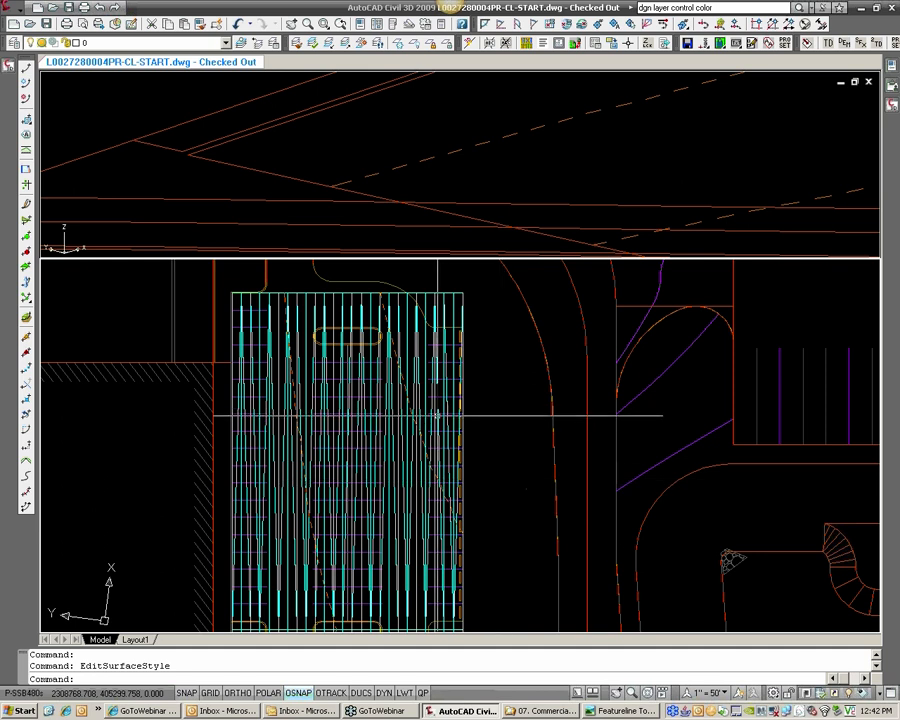
Turn off the triangle display in the TEMP surface's style so that only the contours are shown
scroll(300, 390, down, 2)
scroll(384, 352, up, 4)
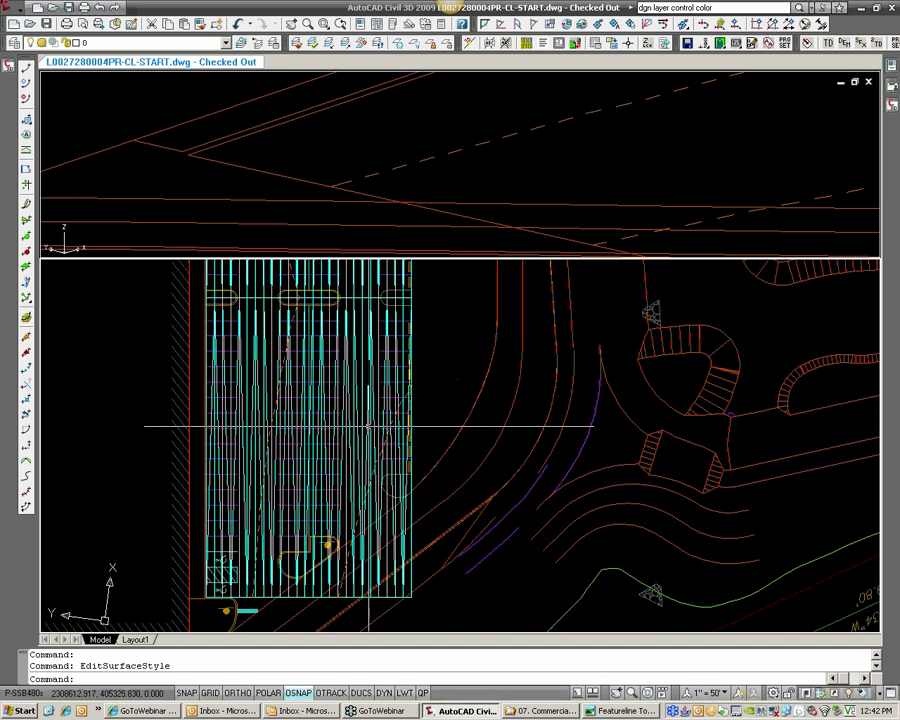
click(368, 432)
right_click(370, 433)
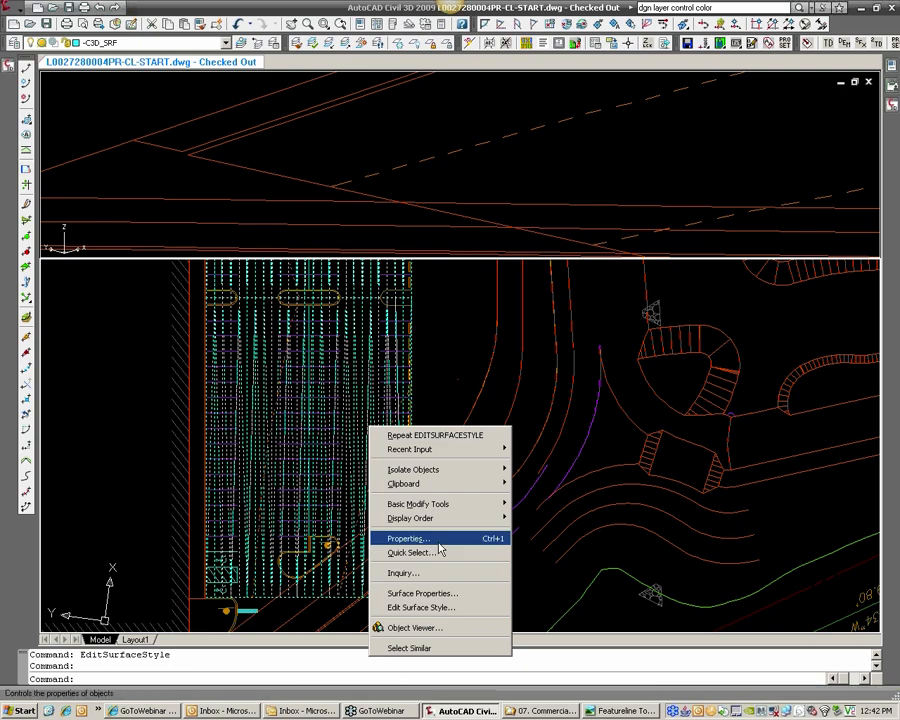
click(443, 607)
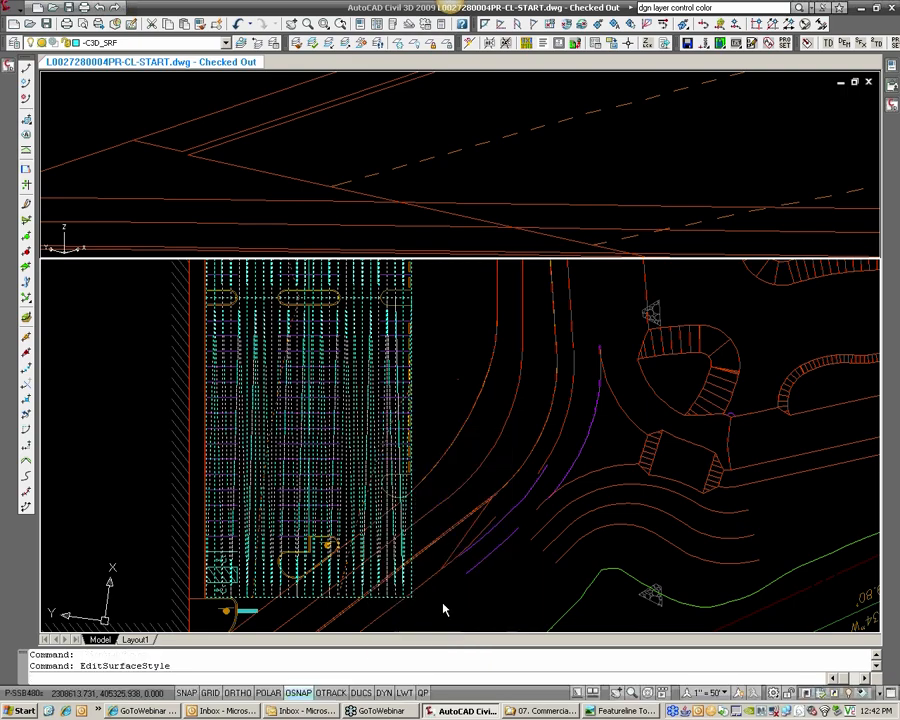
click(453, 275)
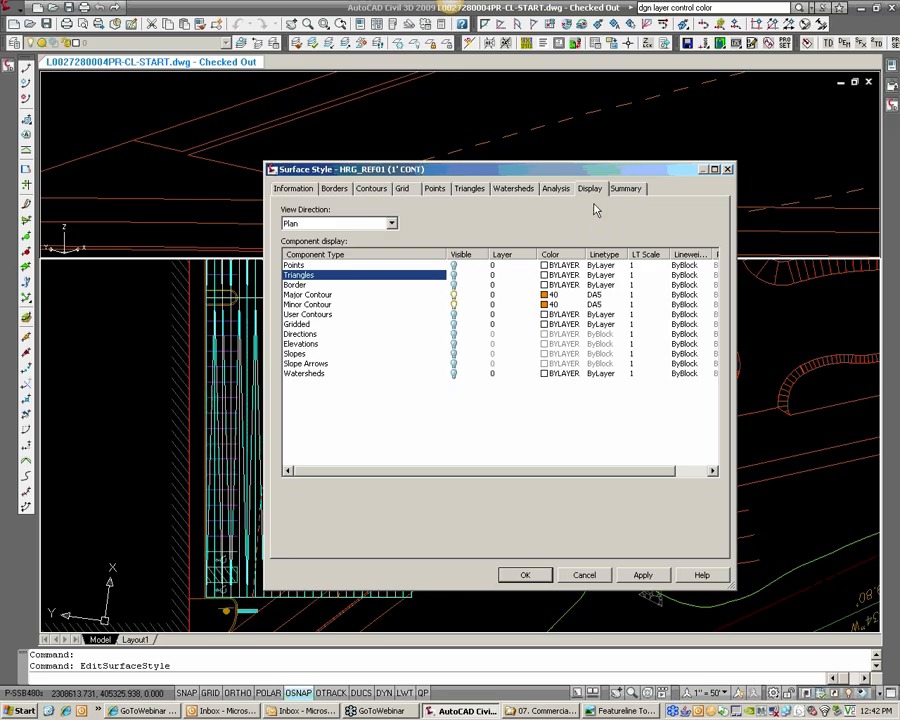
click(524, 575)
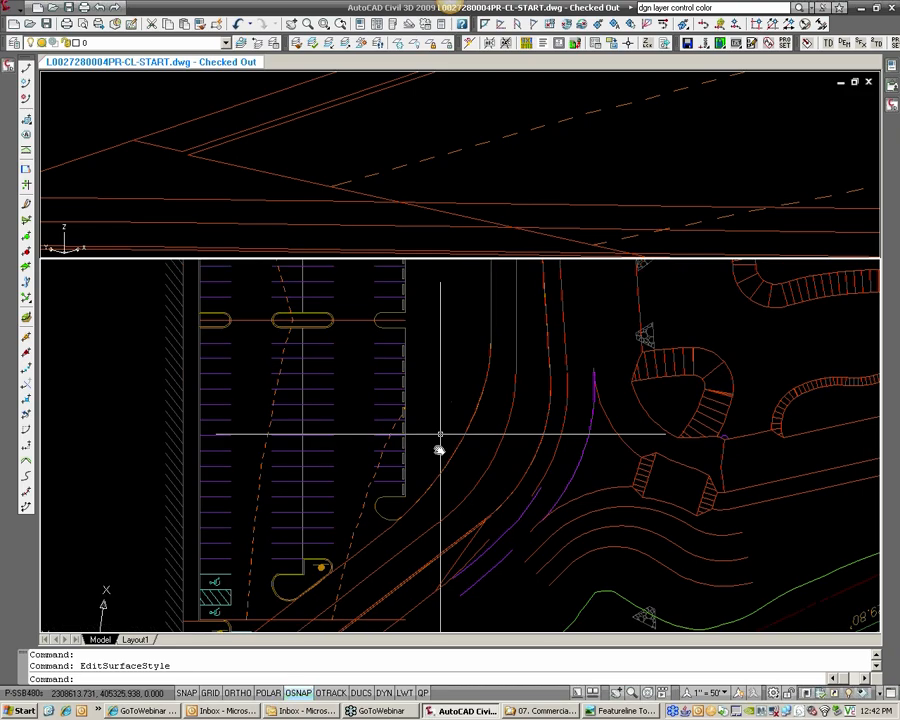
Draw a feature line in the Grading [Master] site along the lot's outer edge, from the mid-lot line (516.34) to the driveway-end line (515.14)
middle_drag(440, 434, 448, 565)
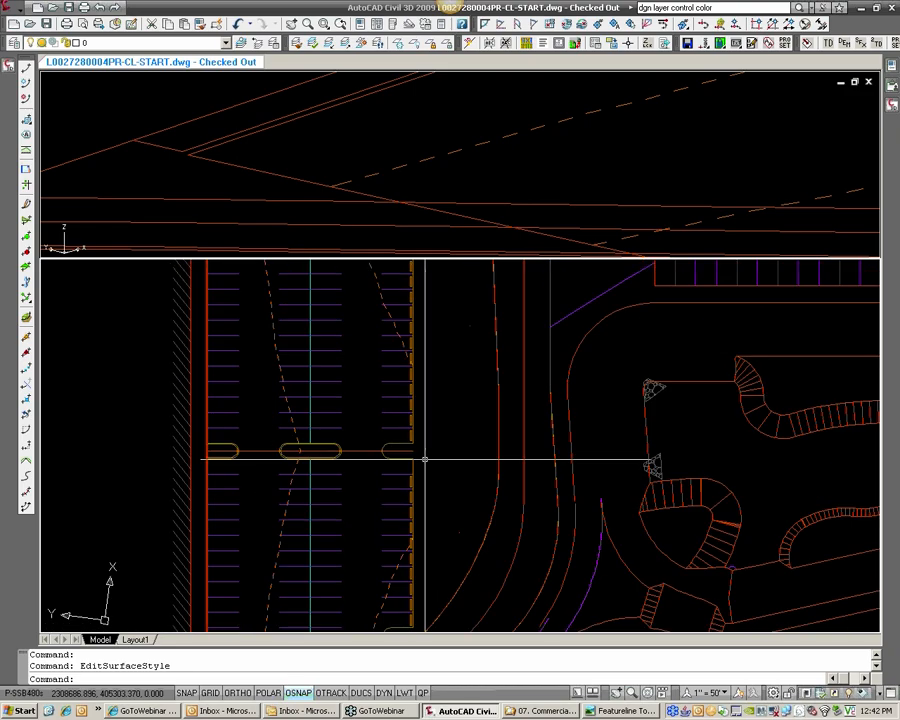
middle_drag(356, 436, 386, 536)
middle_drag(402, 488, 405, 600)
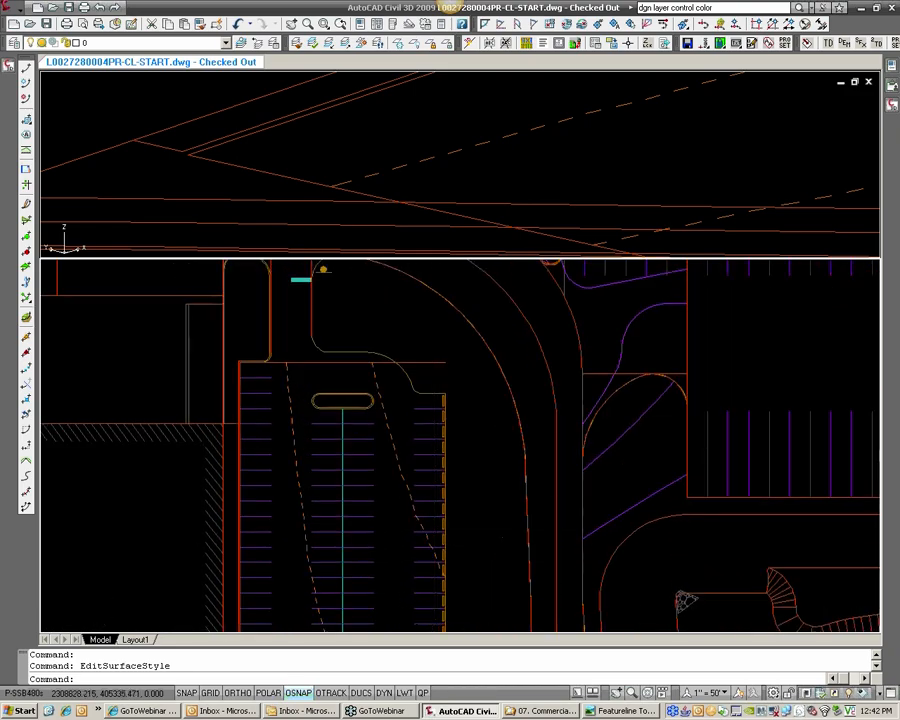
scroll(440, 428, up, 2)
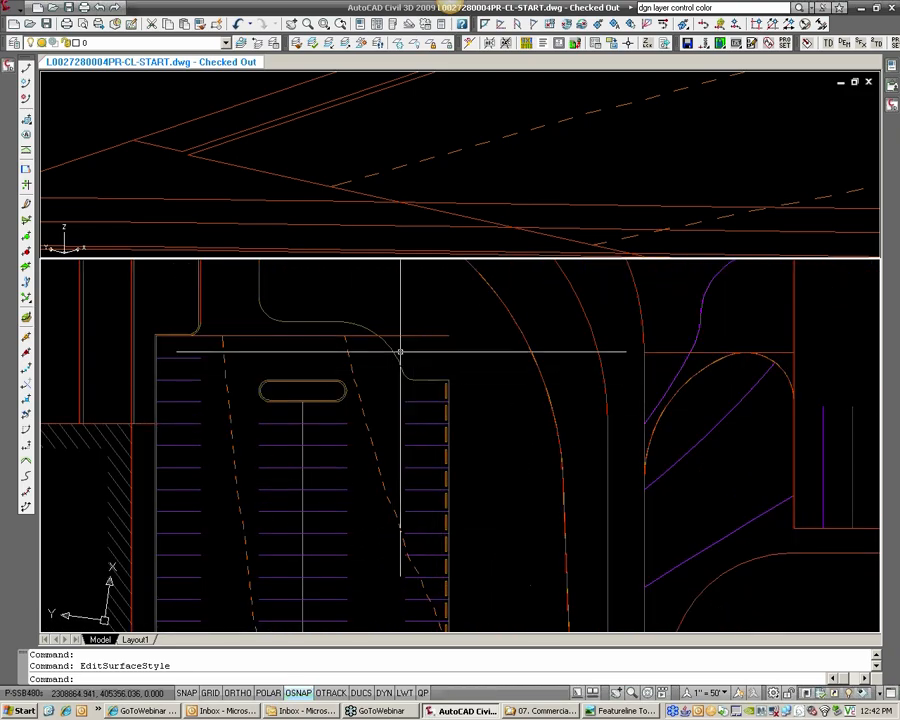
scroll(446, 420, down, 2)
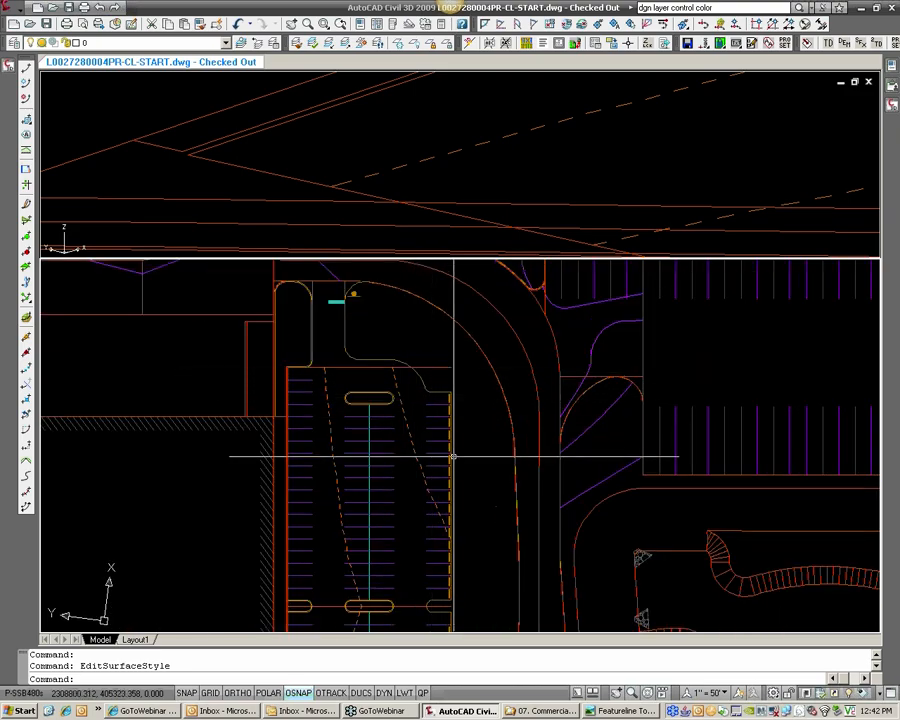
middle_drag(453, 457, 379, 428)
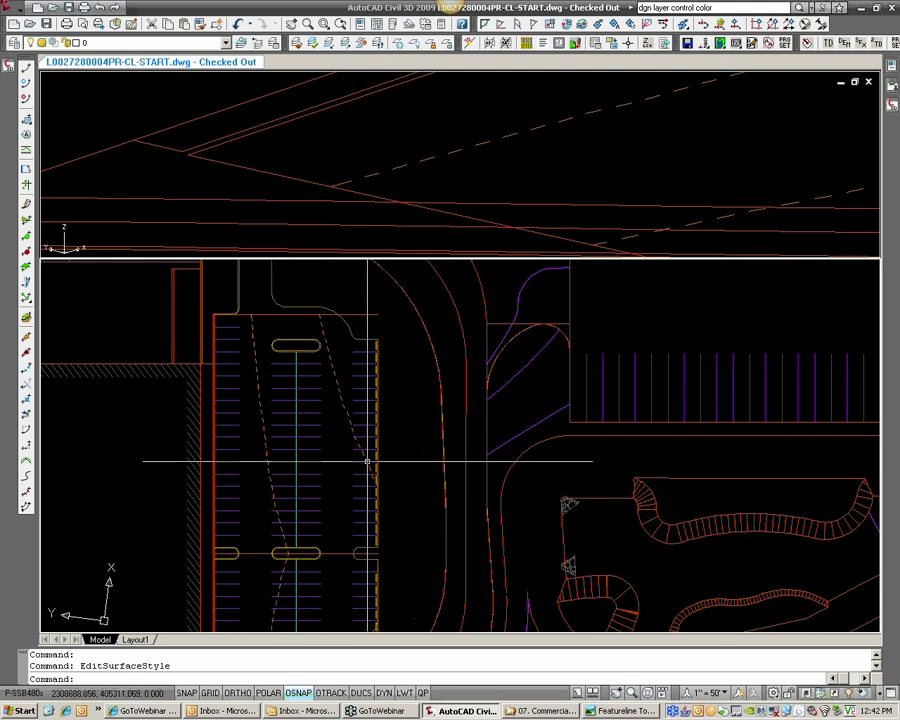
click(28, 70)
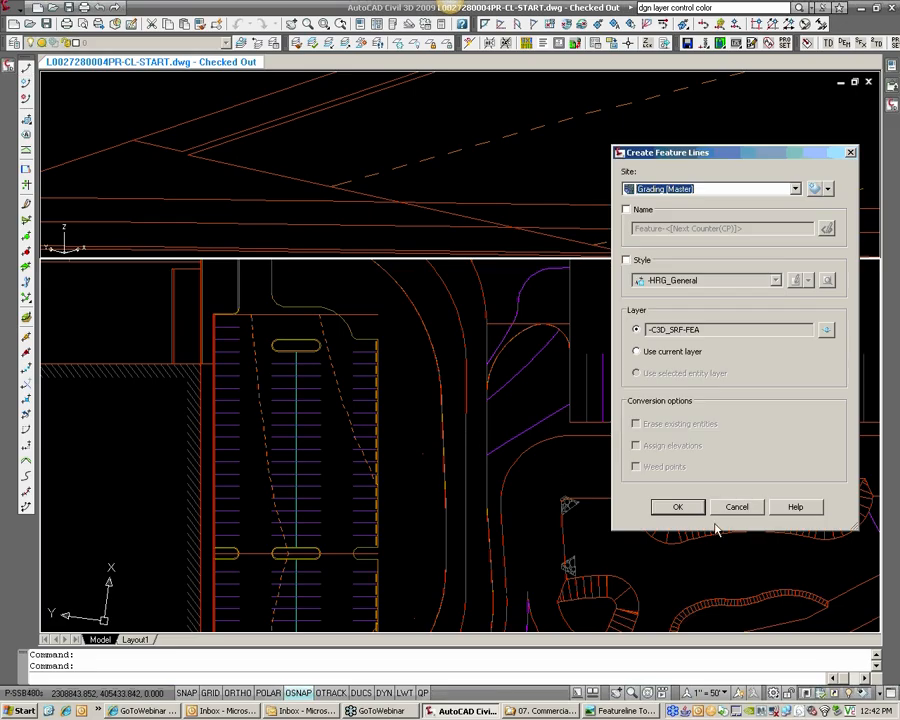
click(684, 508)
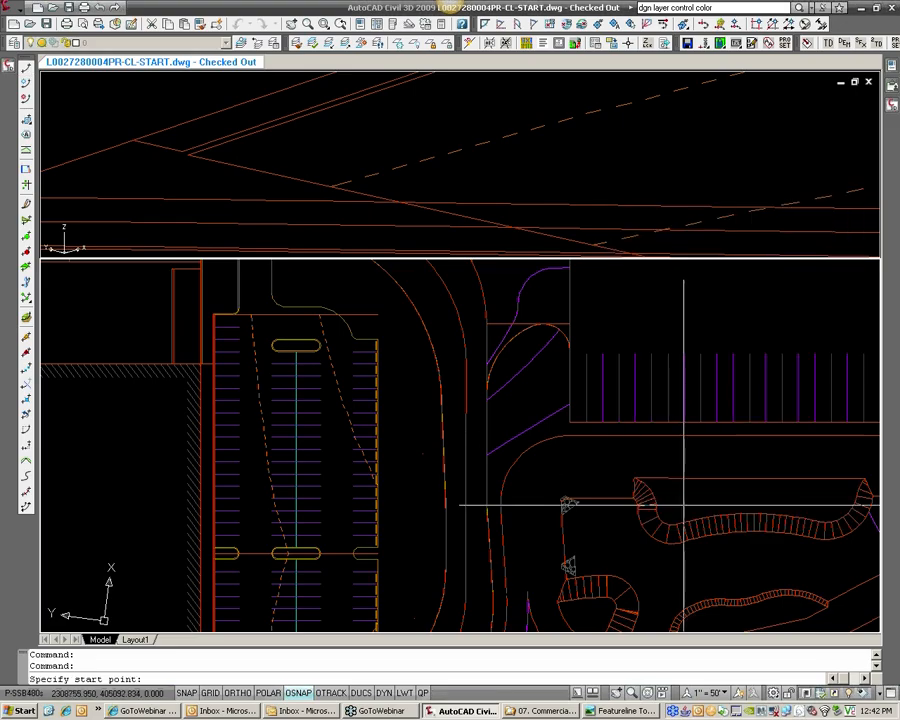
click(378, 553)
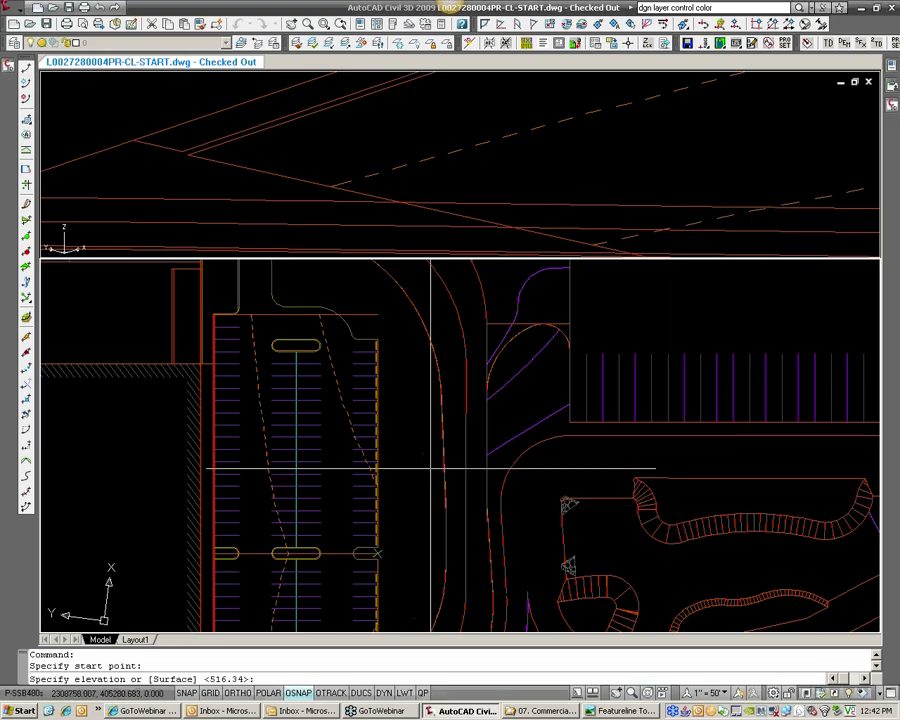
key(Return)
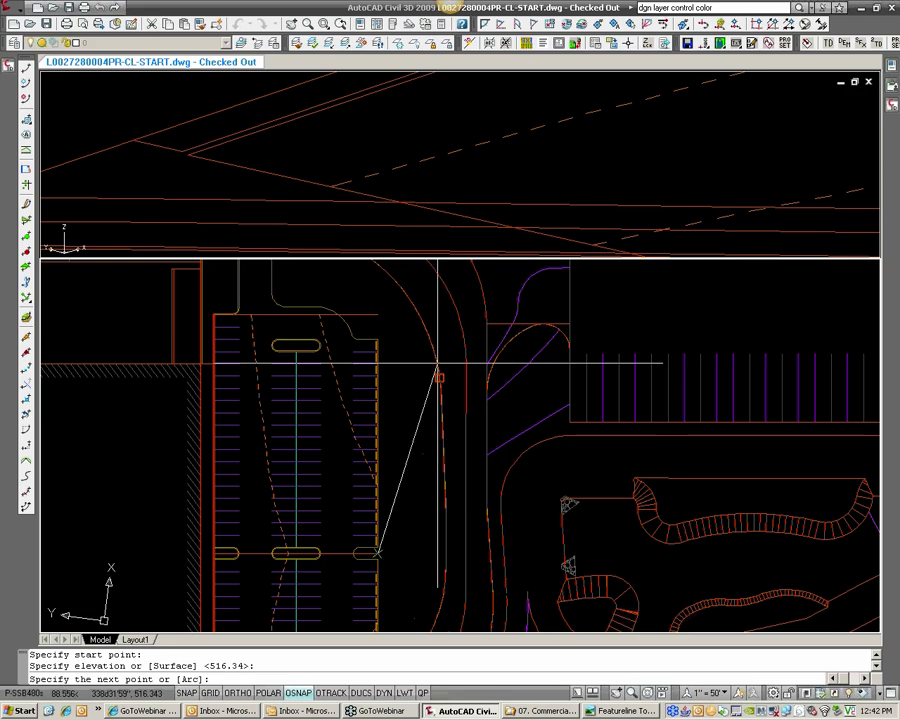
click(378, 316)
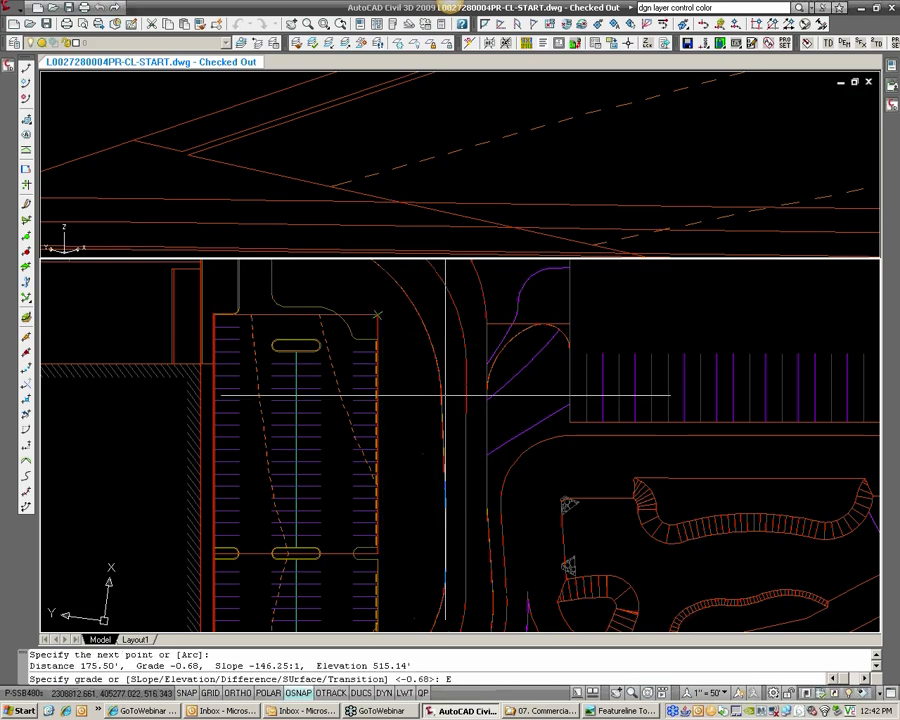
key(Return)
key(Return)
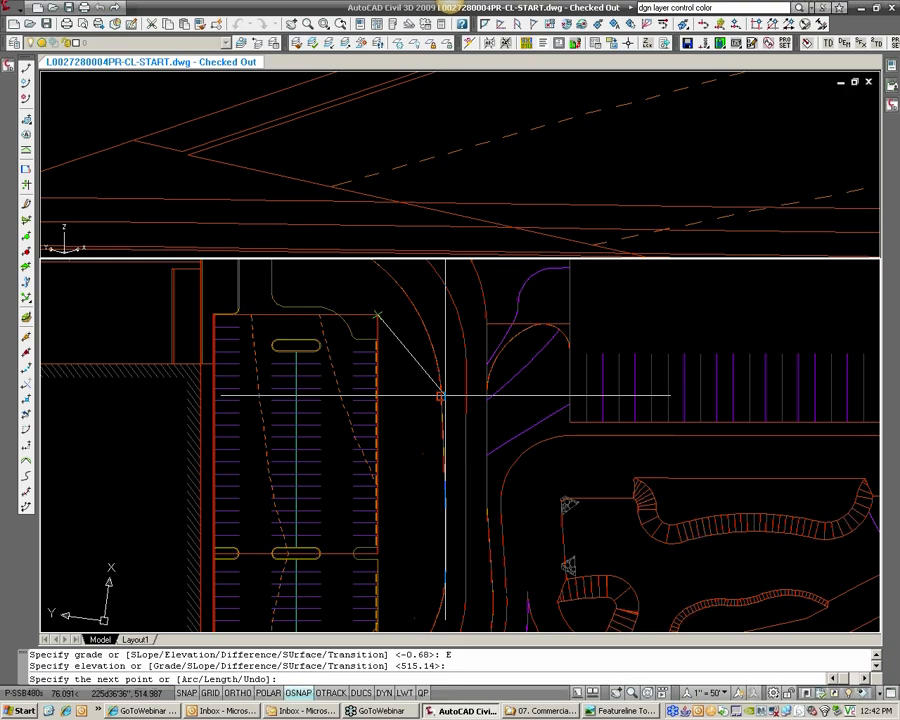
key(Return)
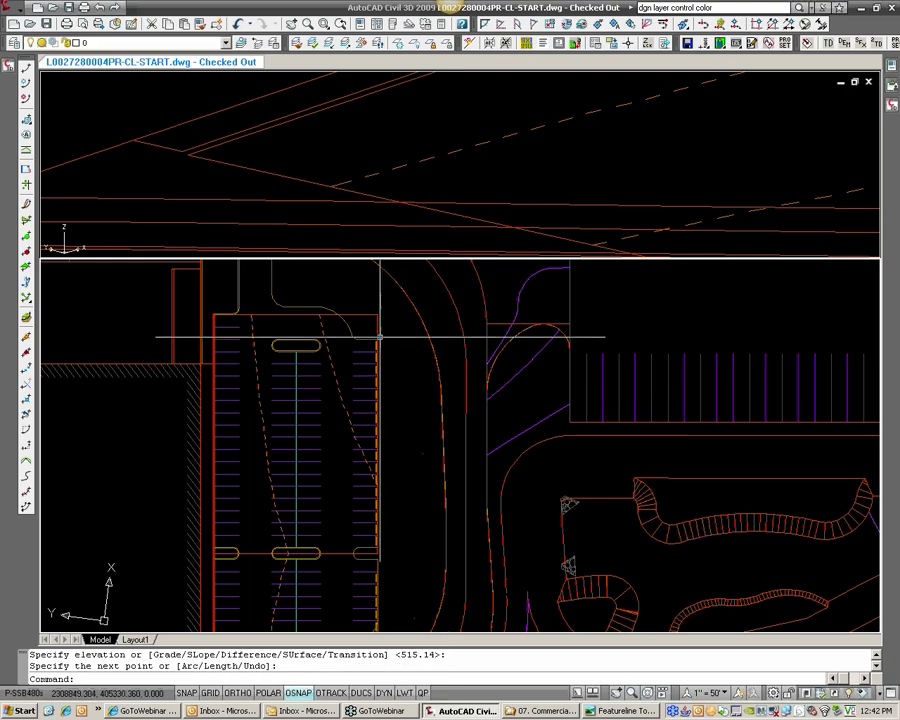
Examine the new edge feature line from mid-lot up to the curved curb at the driveway end of the parking lot
scroll(383, 338, up, 1)
middle_drag(386, 628, 380, 425)
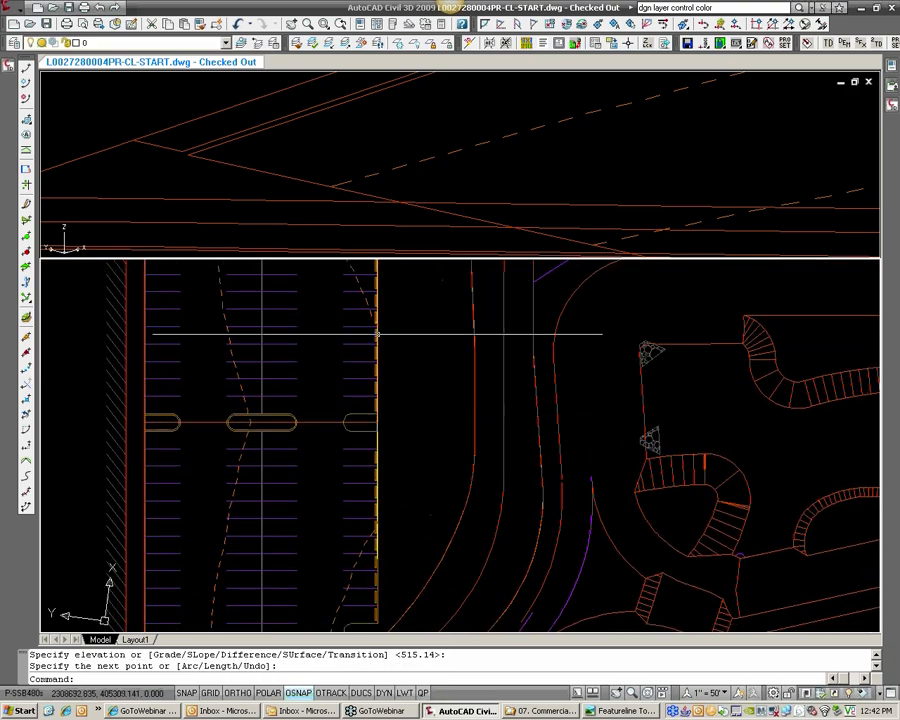
middle_drag(376, 334, 376, 565)
middle_drag(394, 373, 390, 382)
scroll(353, 340, up, 2)
scroll(350, 341, up, 1)
middle_drag(349, 341, 392, 477)
scroll(376, 455, down, 1)
scroll(349, 450, up, 1)
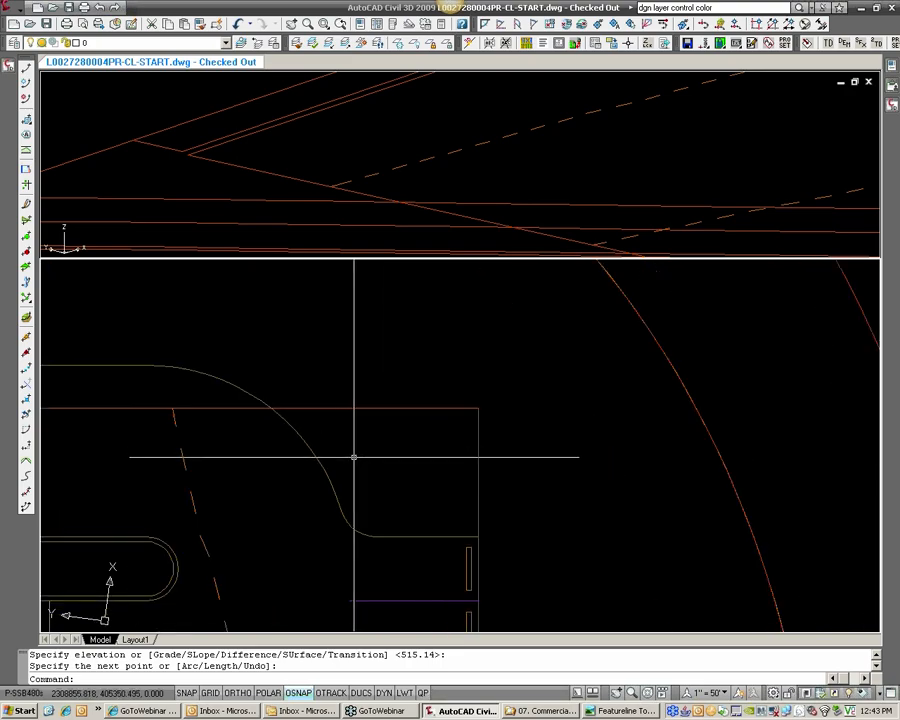
scroll(347, 466, down, 1)
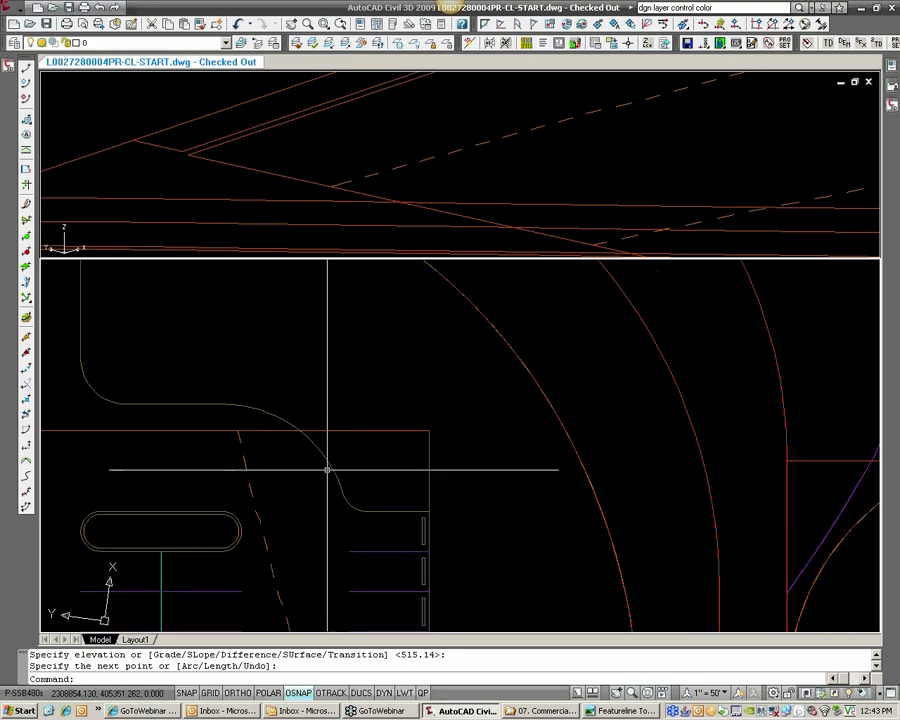
Erase the object picked just outside the parking lot's outer edge
middle_drag(332, 468, 444, 462)
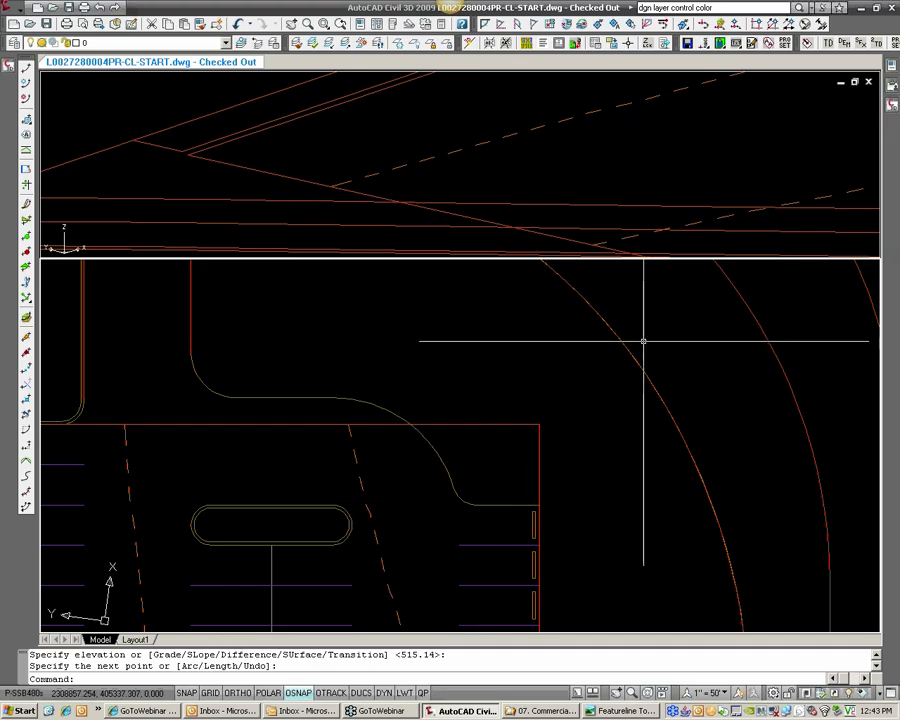
scroll(510, 350, down, 5)
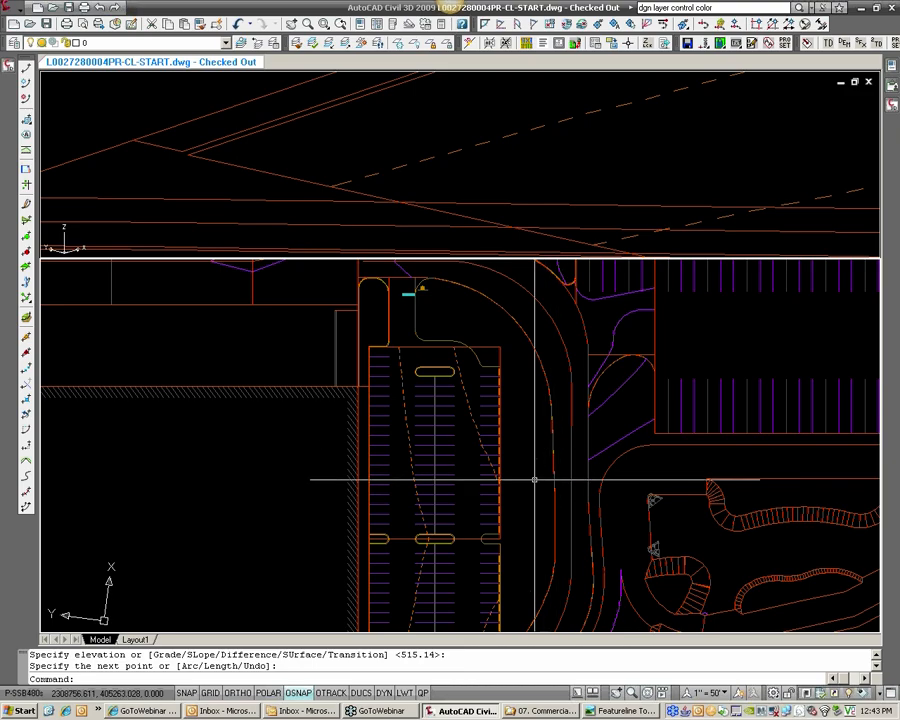
scroll(537, 452, up, 2)
click(532, 448)
click(552, 462)
text(E)
key(Return)
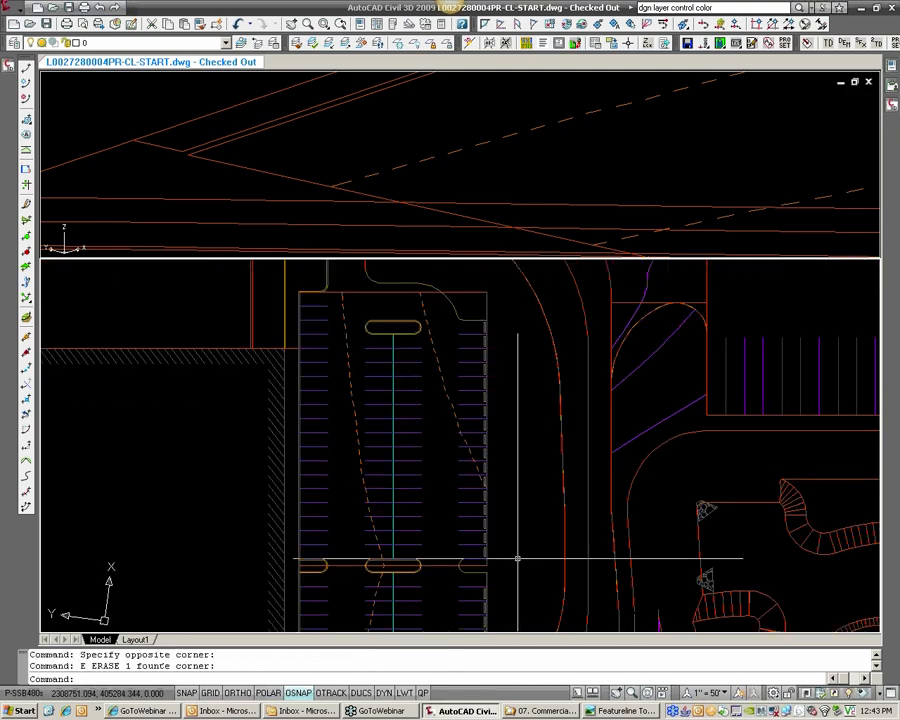
Draw a polyline tracing the curved curb from the lot's outer edge to its intersection with the driveway-end feature line
middle_drag(520, 622, 508, 522)
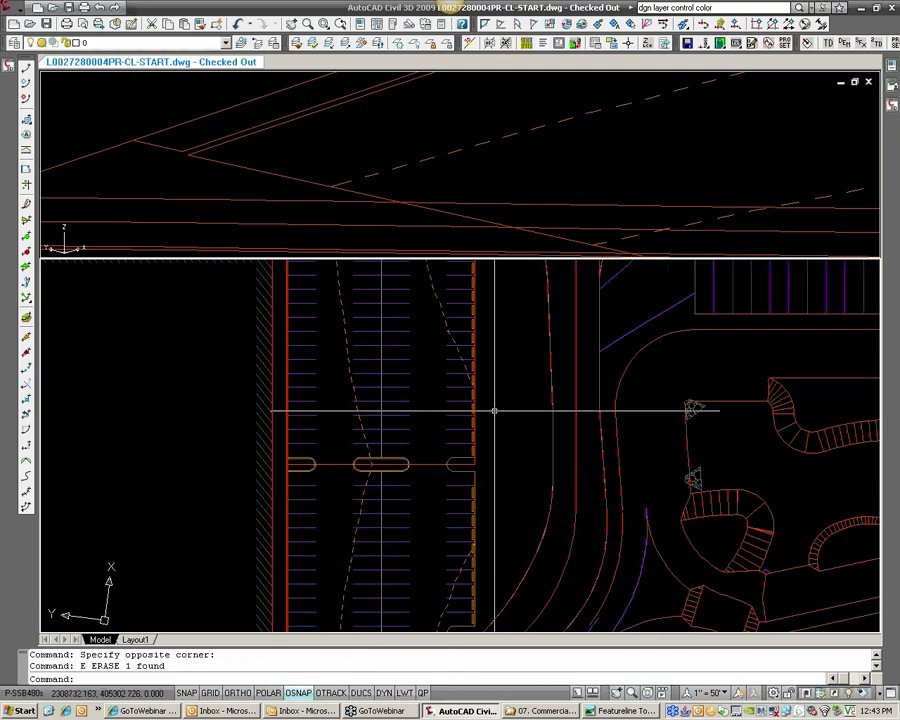
middle_drag(494, 410, 516, 578)
scroll(465, 370, up, 2)
scroll(465, 370, up, 2)
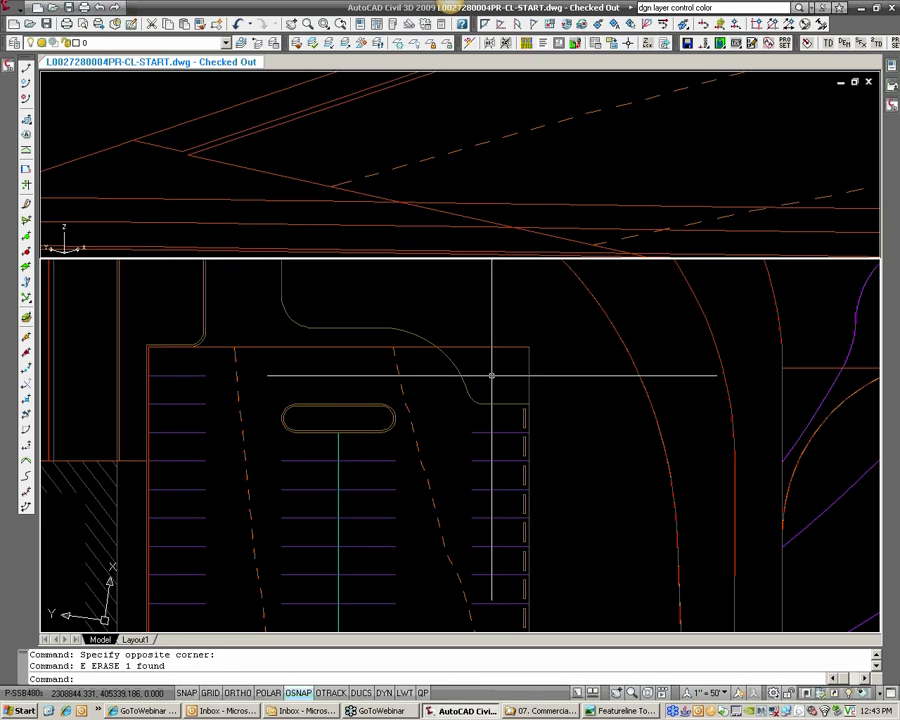
scroll(489, 375, up, 2)
text(PL)
key(Return)
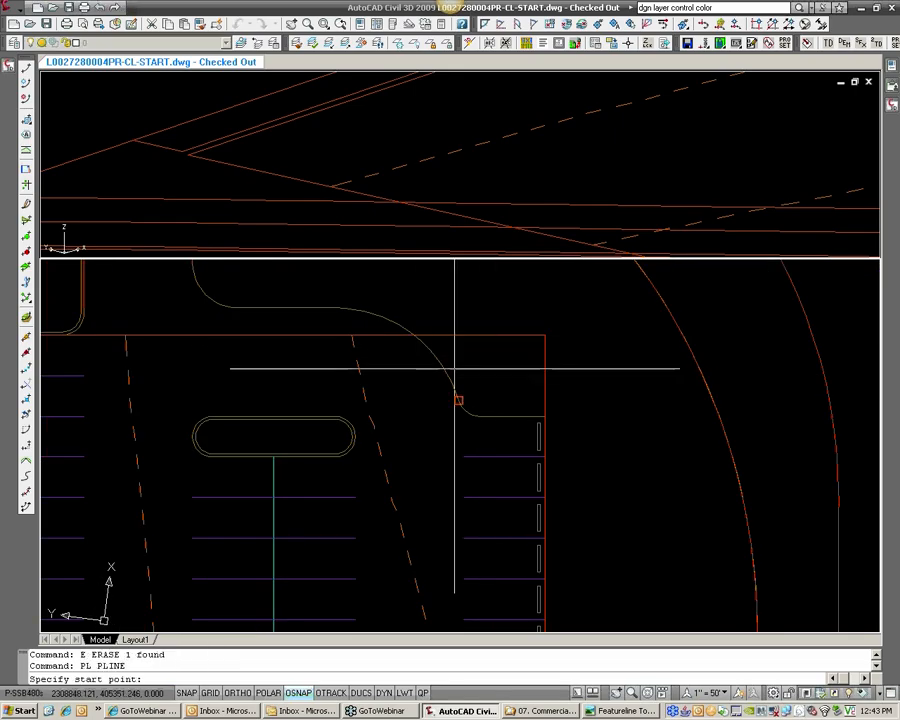
click(543, 416)
click(476, 414)
text(A)
key(Return)
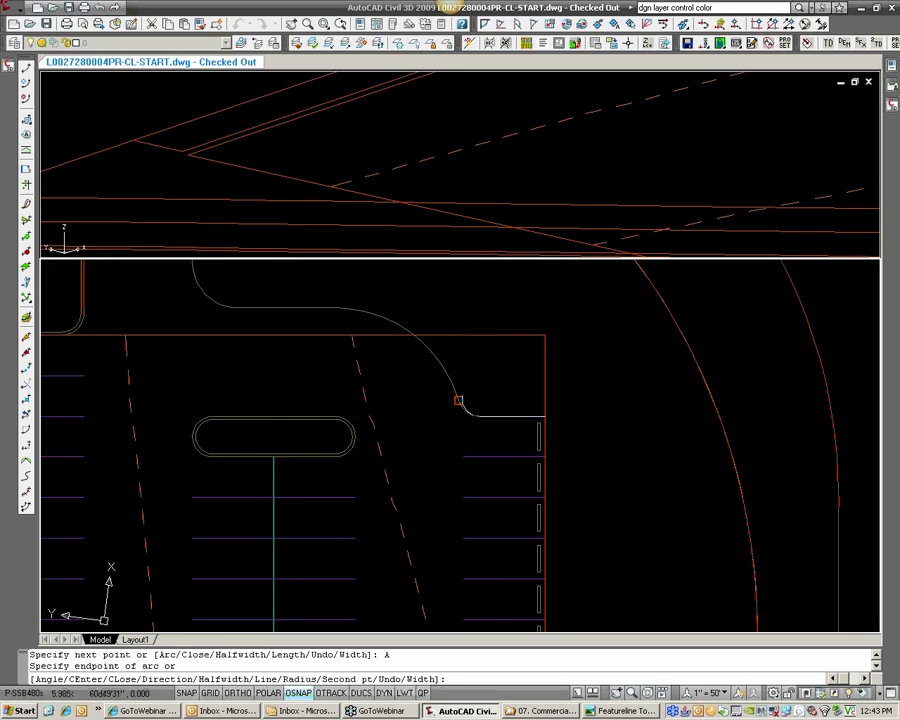
shift+right_click(414, 338)
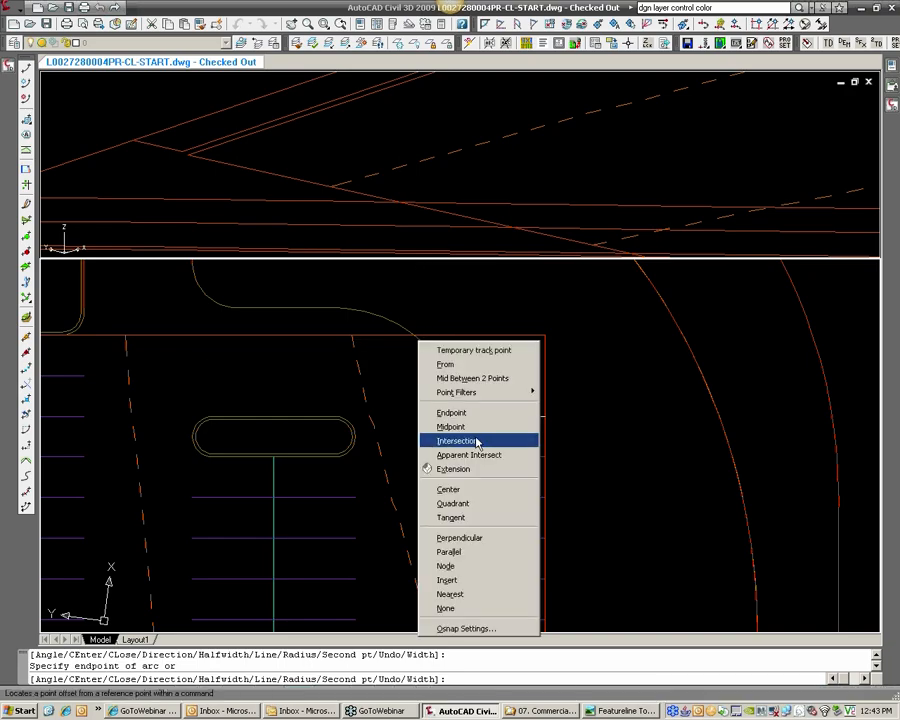
click(458, 452)
click(414, 336)
key(Return)
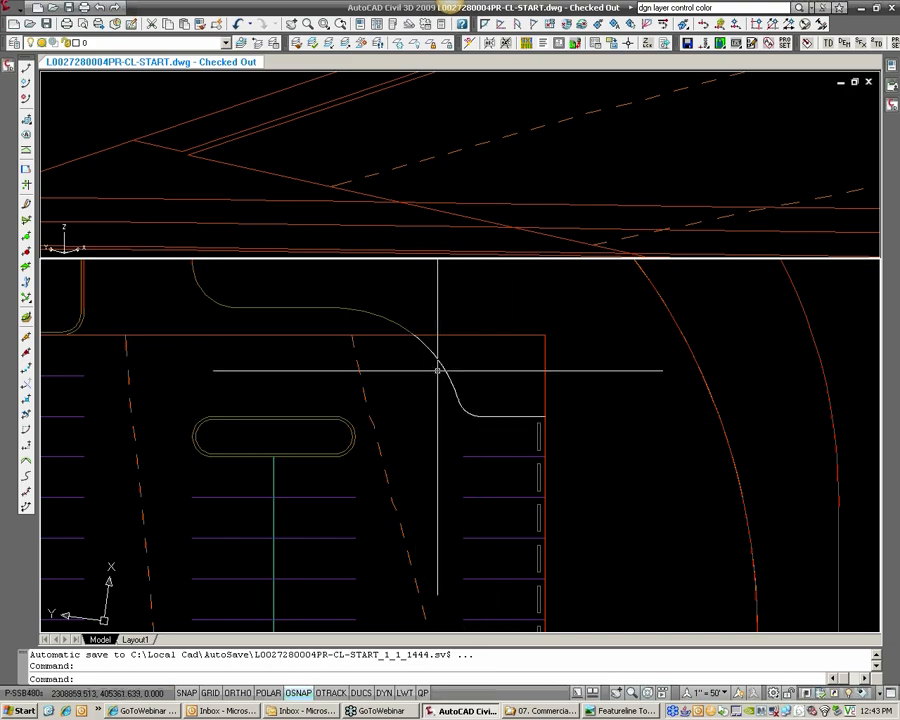
Convert the curb polyline to a feature line in the Grading [Master] site on layer -C3D_SRF-FEA, erasing the original entity
scroll(373, 381, up, 2)
mouse_move(438, 370)
middle_down()
mouse_move(352, 379)
mouse_move(382, 376)
middle_up()
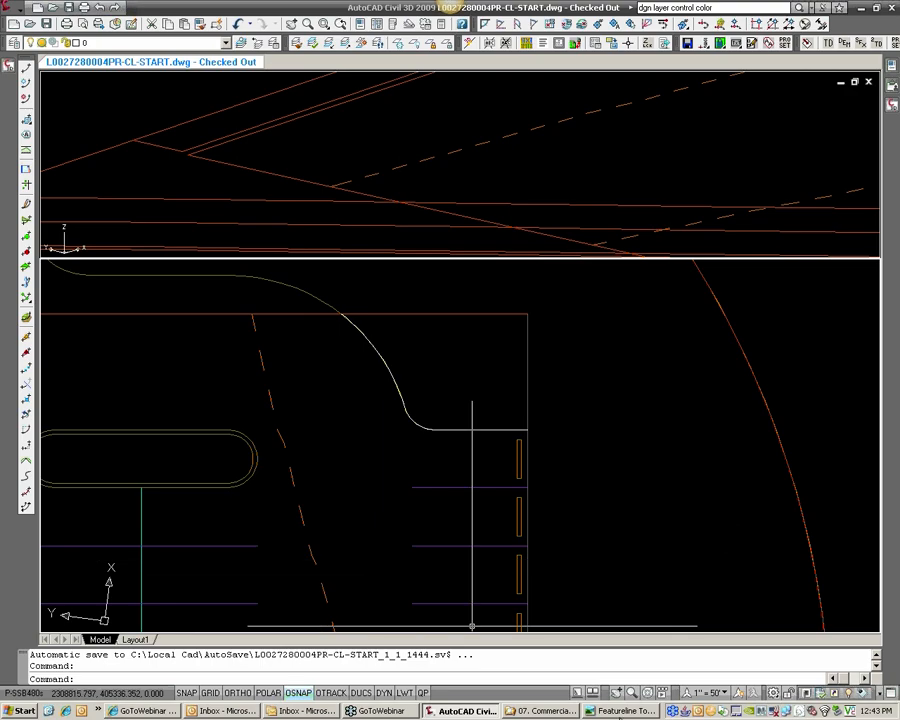
key(alt+Tab)
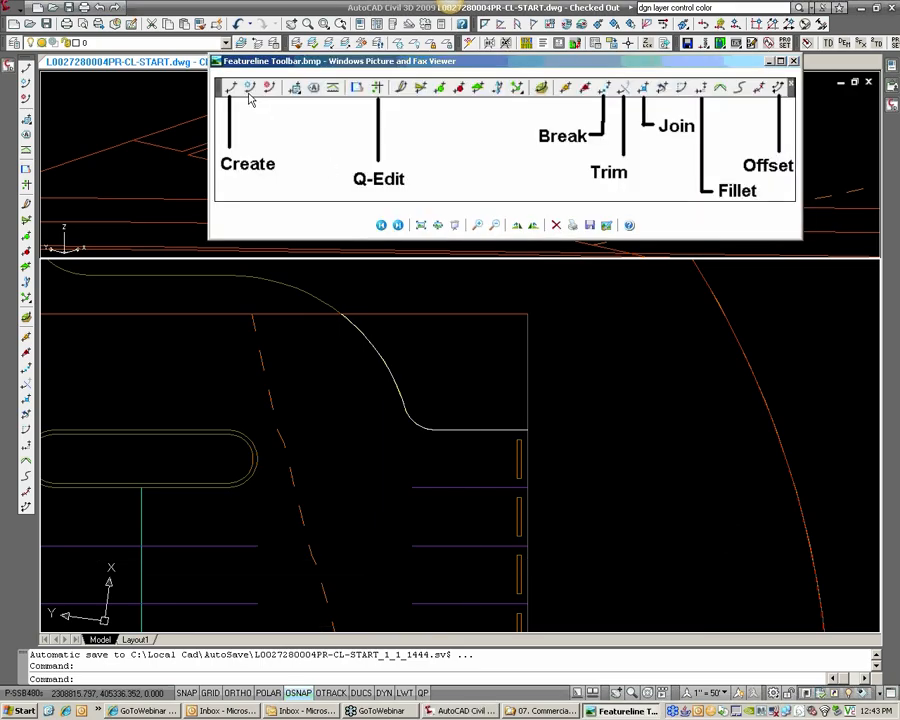
click(373, 9)
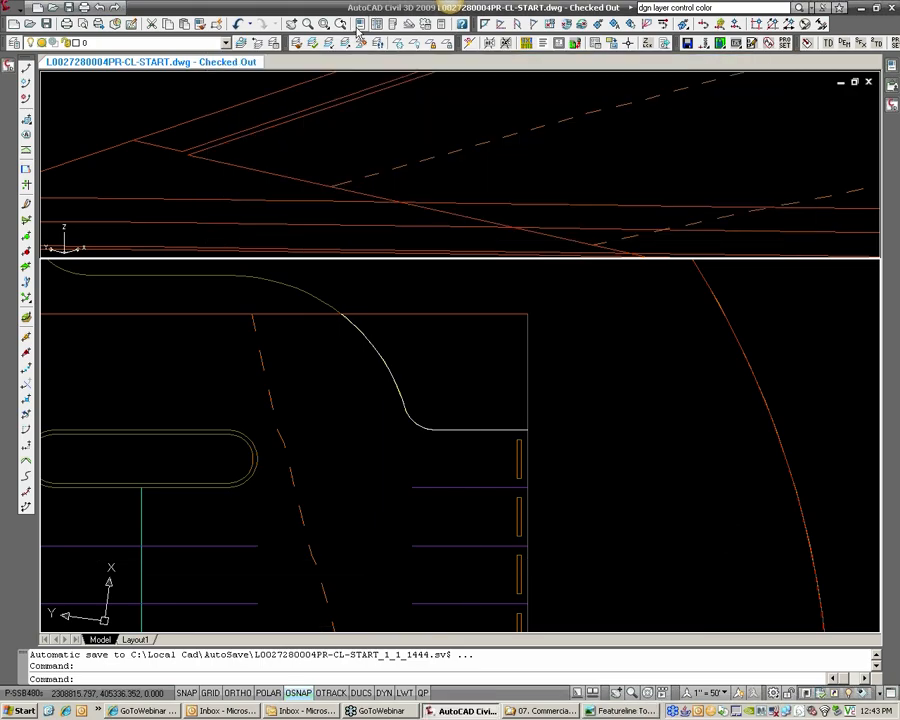
click(384, 367)
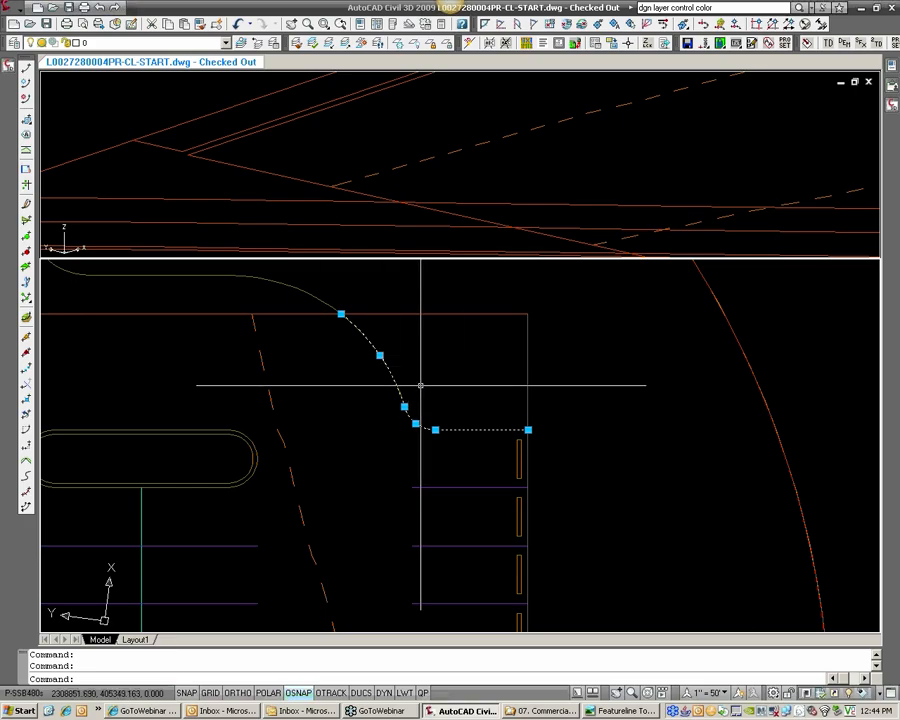
click(27, 92)
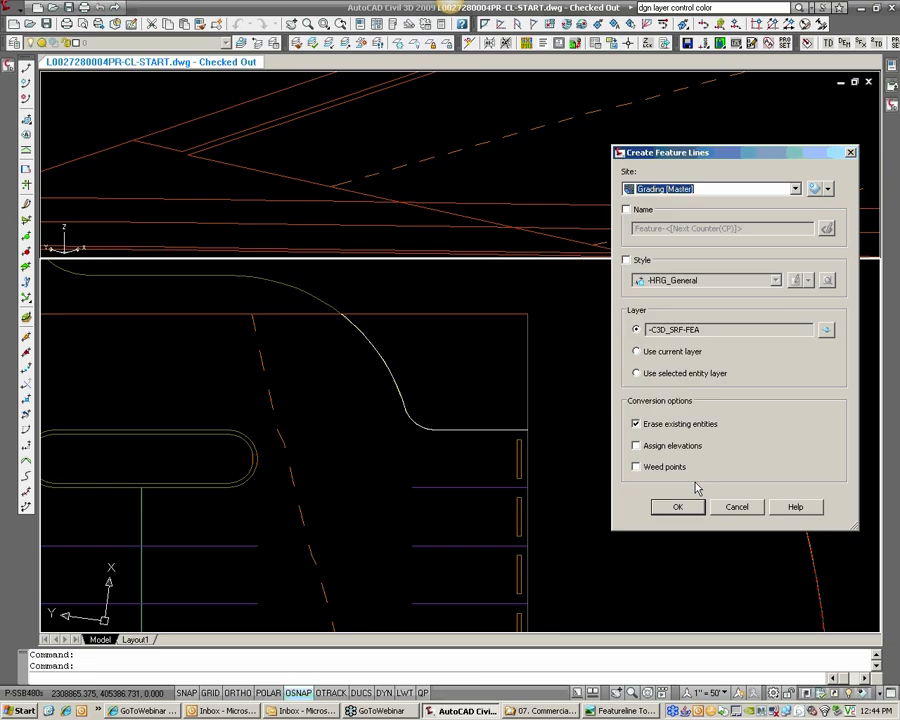
click(679, 508)
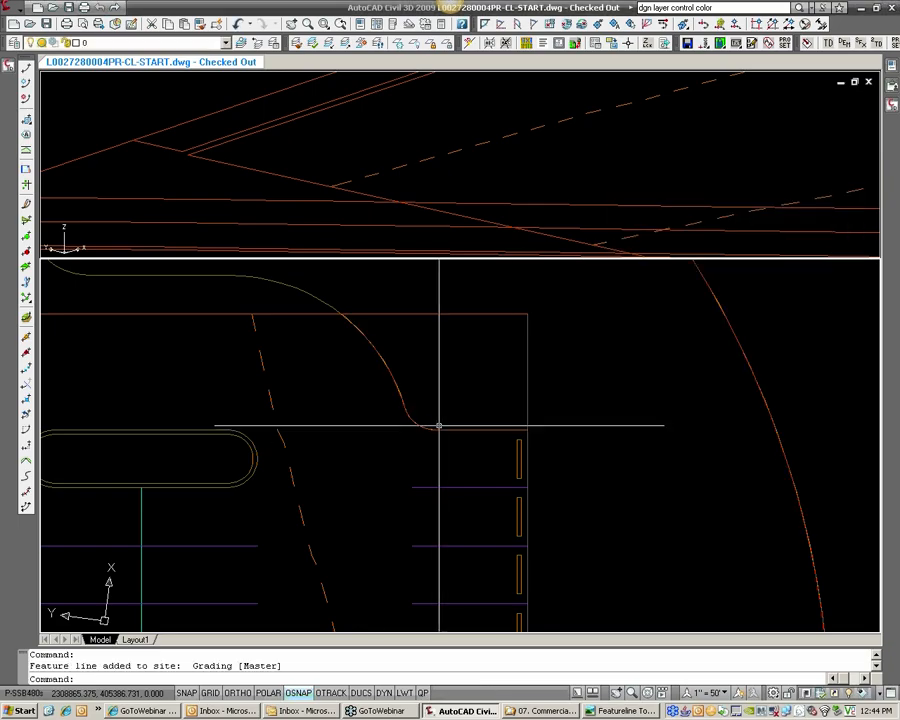
click(440, 428)
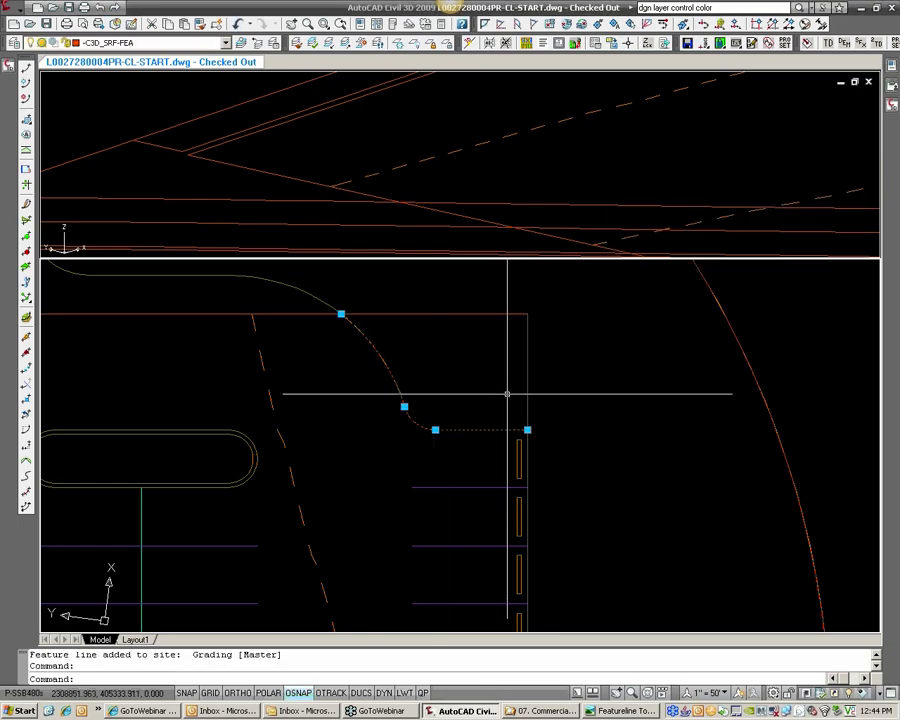
key(Escape)
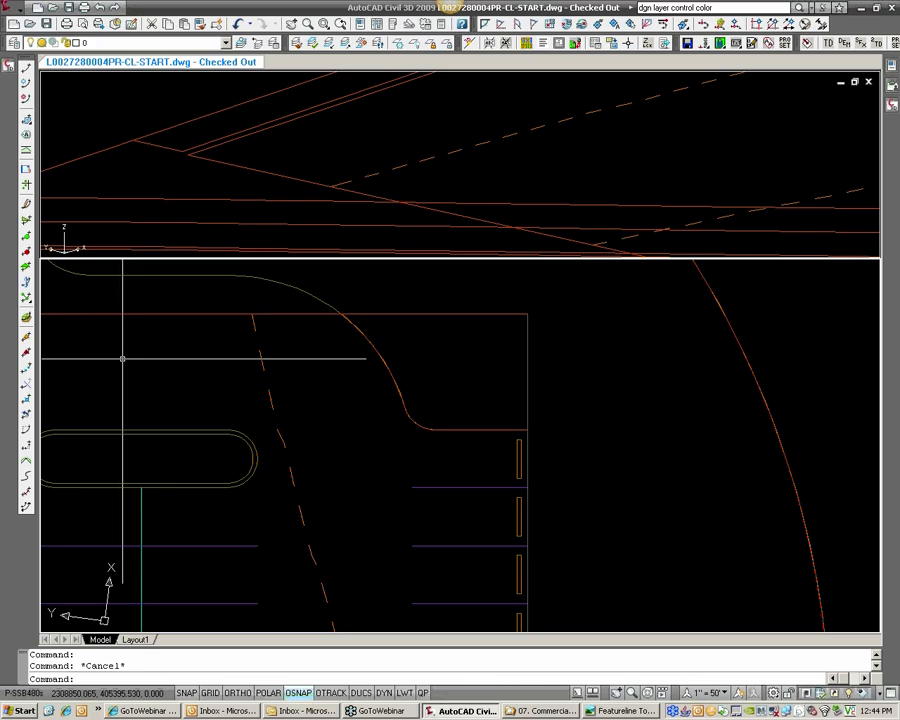
Set the curb feature line's elevations from the TEMP surface, inserting intermediate grade break points
click(28, 318)
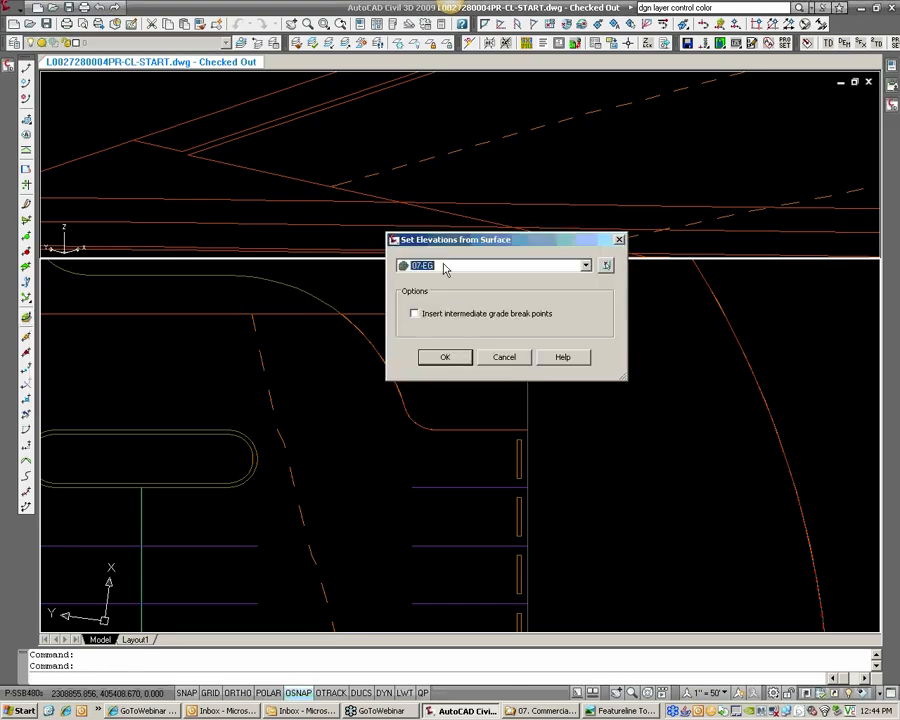
drag(458, 245, 602, 197)
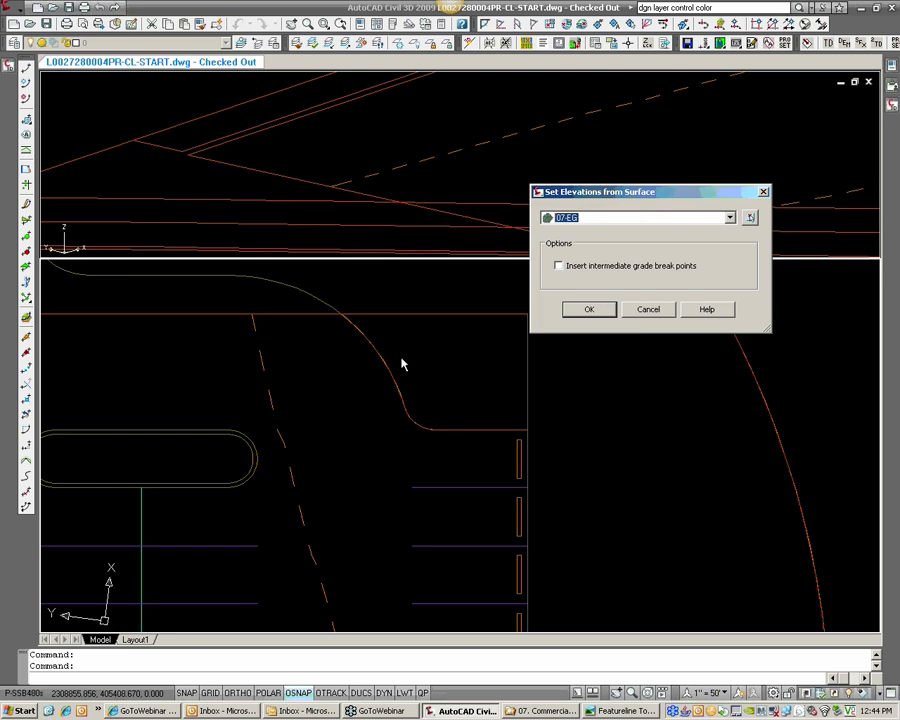
click(620, 219)
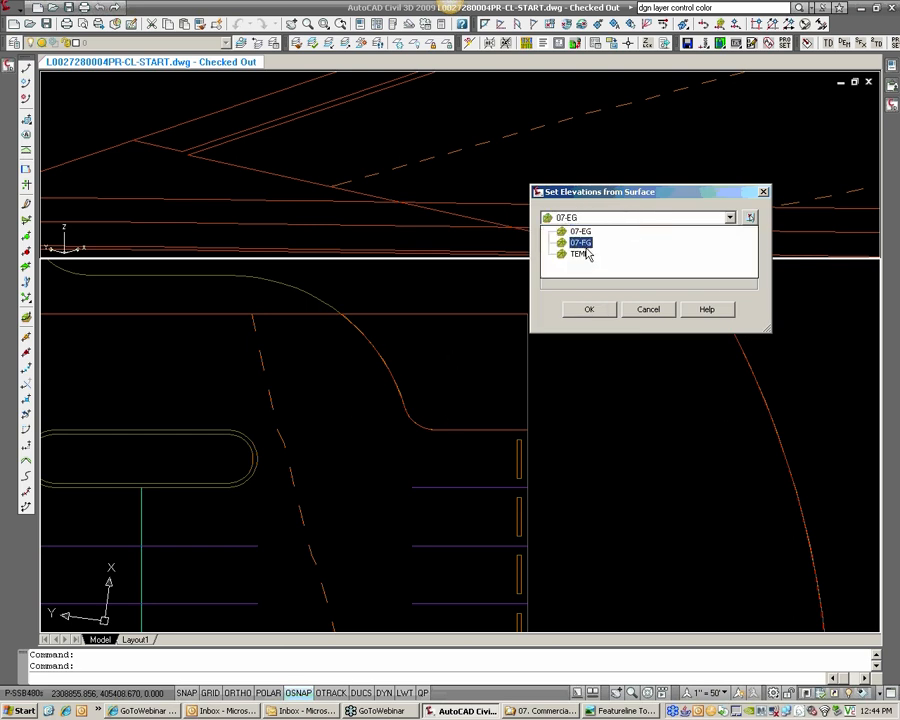
click(580, 254)
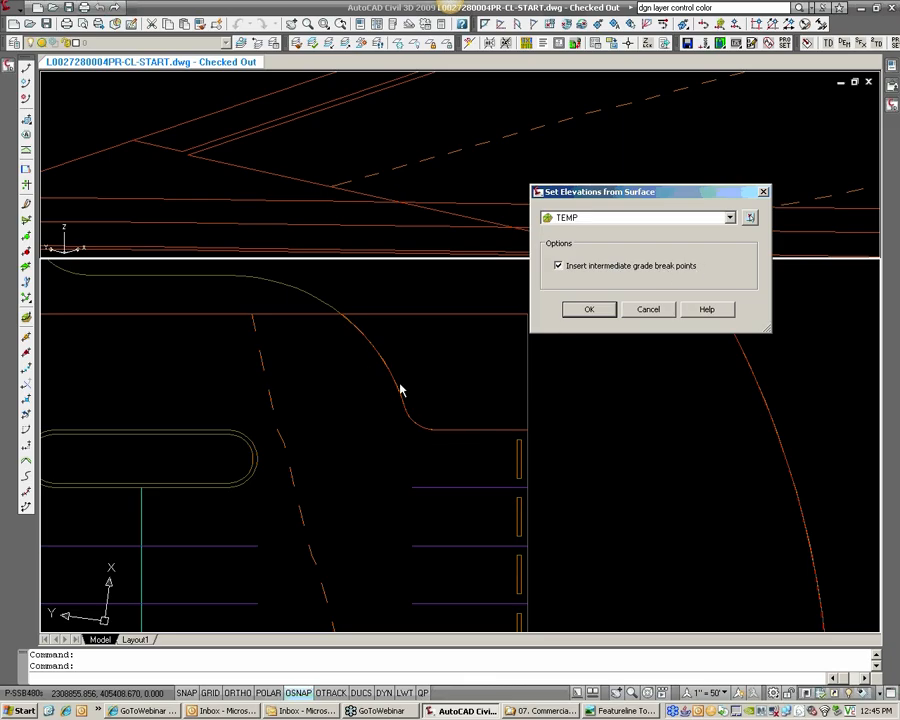
click(590, 311)
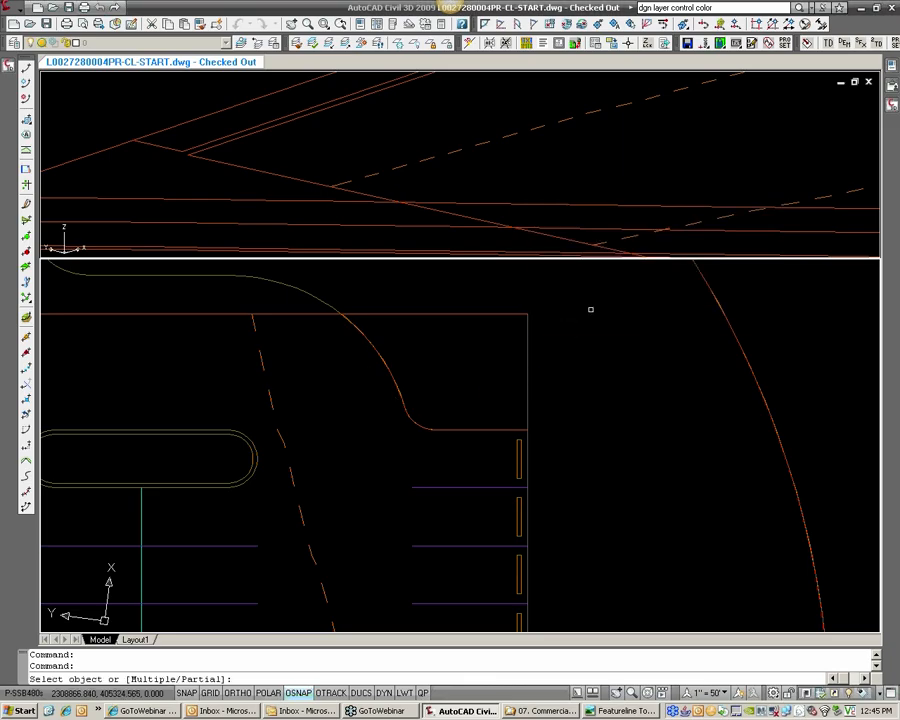
click(467, 432)
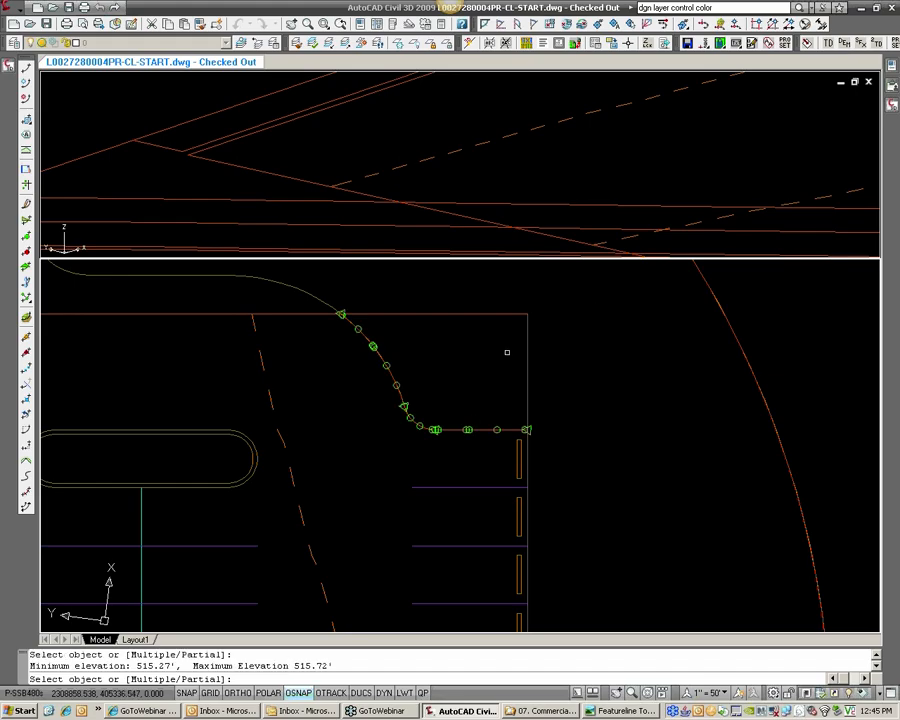
key(Return)
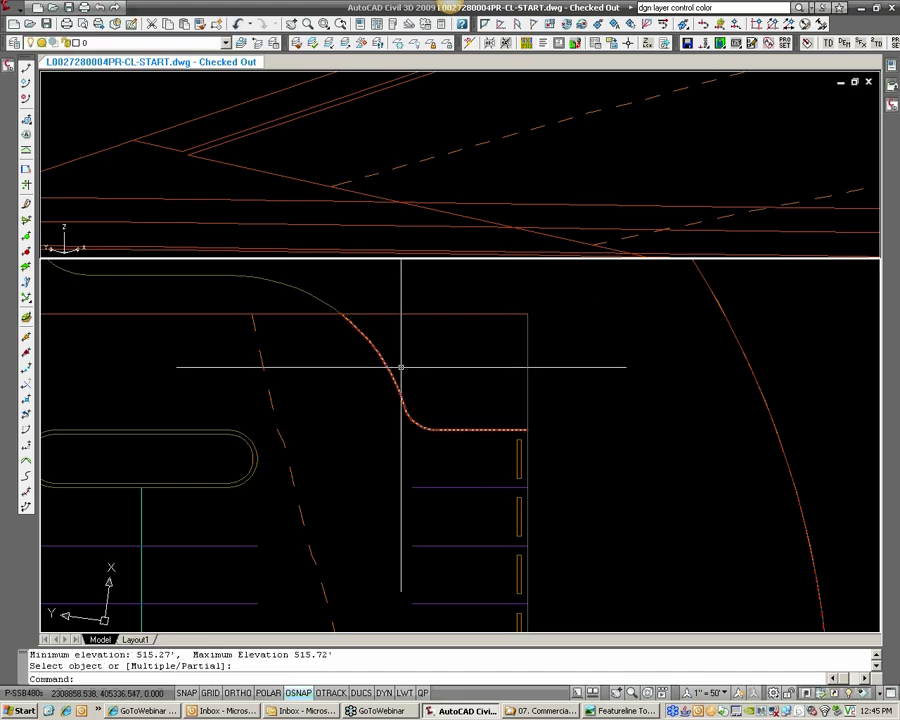
Trim the outer-edge and driveway-end feature lines back to the curb feature line, removing the corner beyond the curb
click(566, 123)
scroll(566, 123, down, 2)
middle_drag(665, 121, 358, 202)
middle_drag(520, 186, 271, 271)
scroll(592, 171, up, 3)
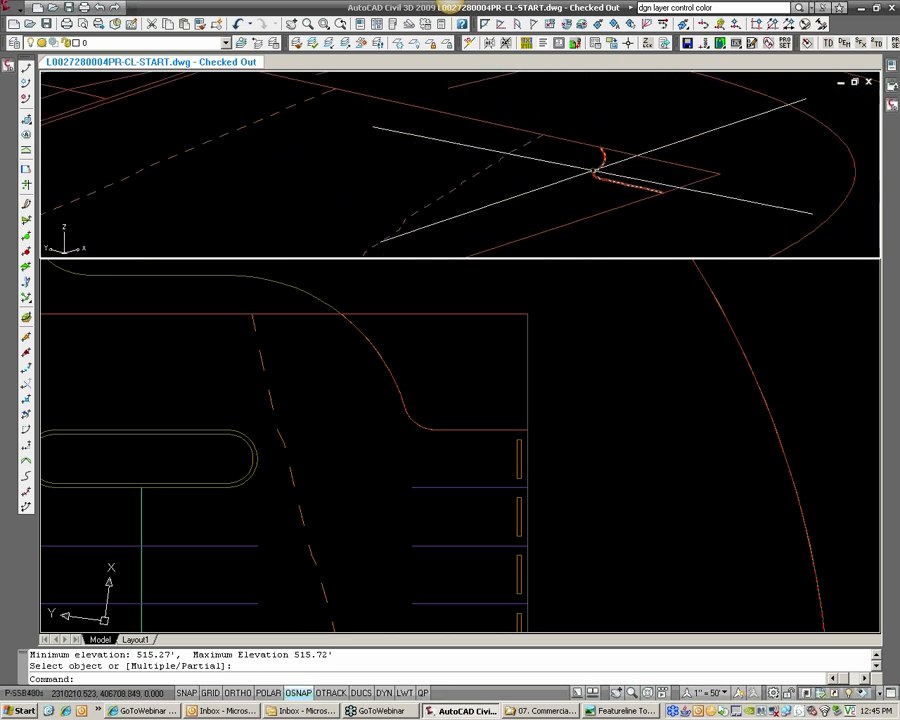
middle_drag(655, 172, 627, 170)
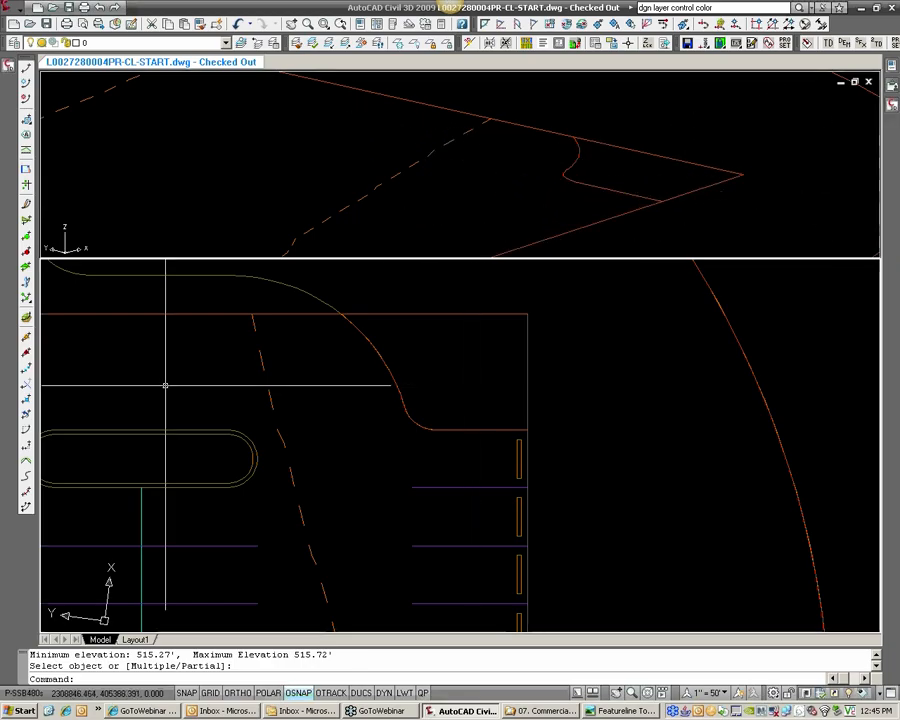
click(26, 382)
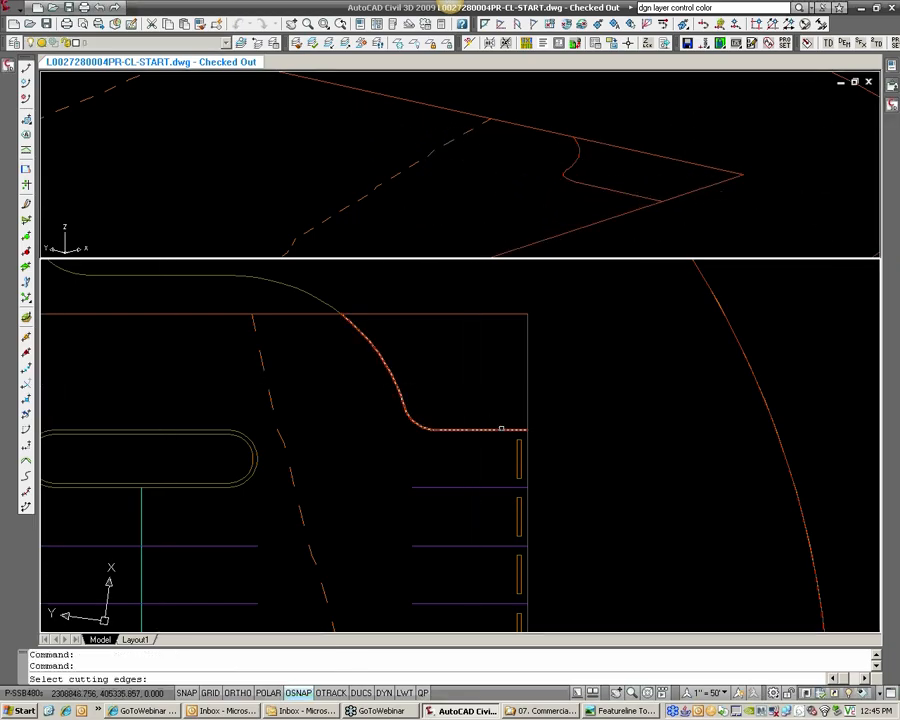
key(Return)
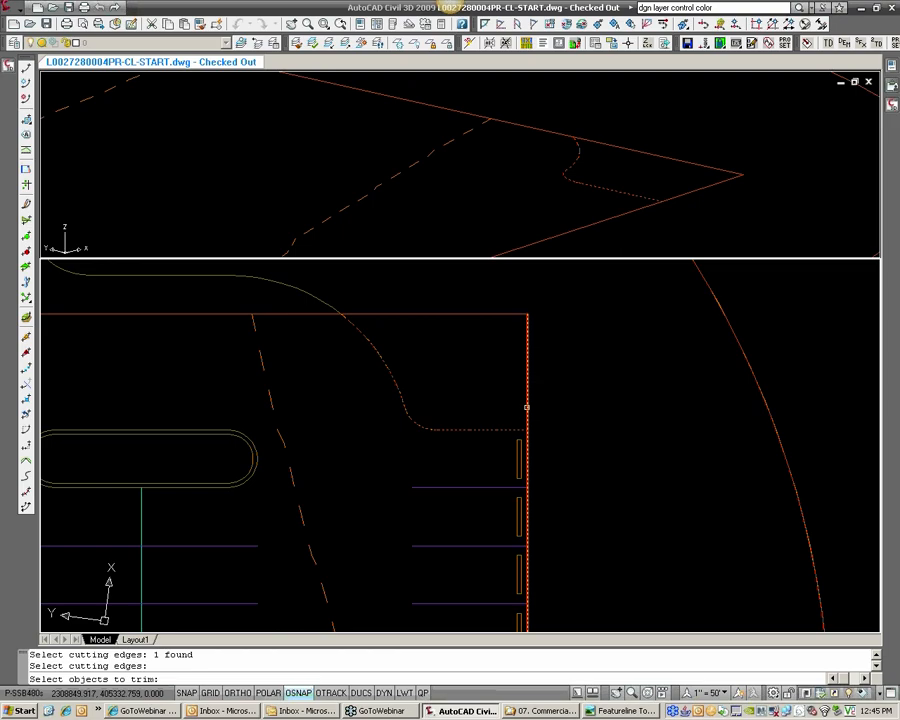
click(506, 360)
click(528, 367)
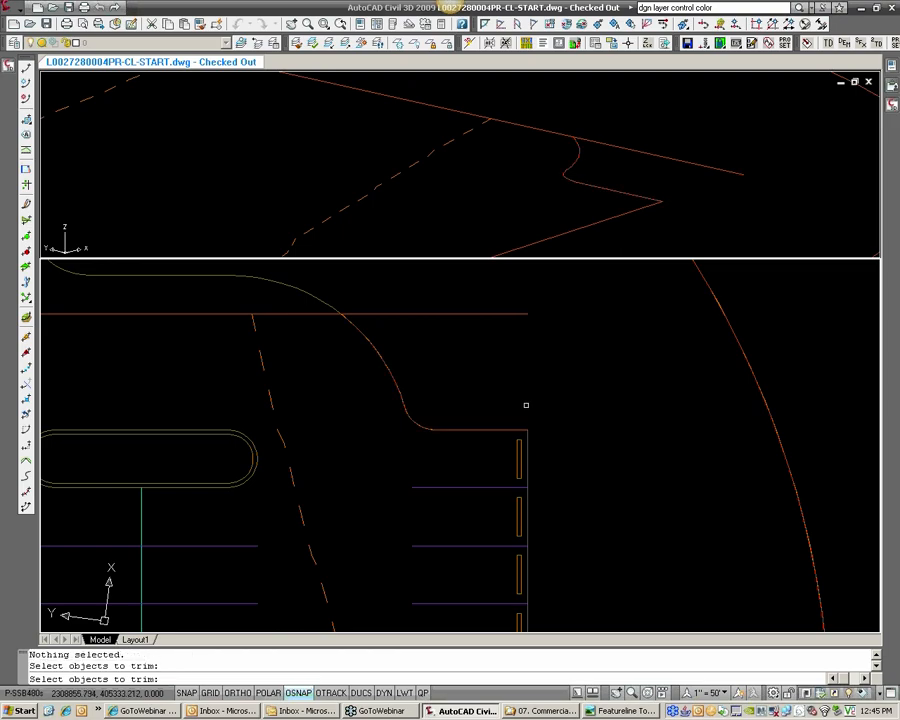
click(494, 314)
key(Return)
scroll(452, 340, down, 1)
middle_drag(285, 332, 518, 374)
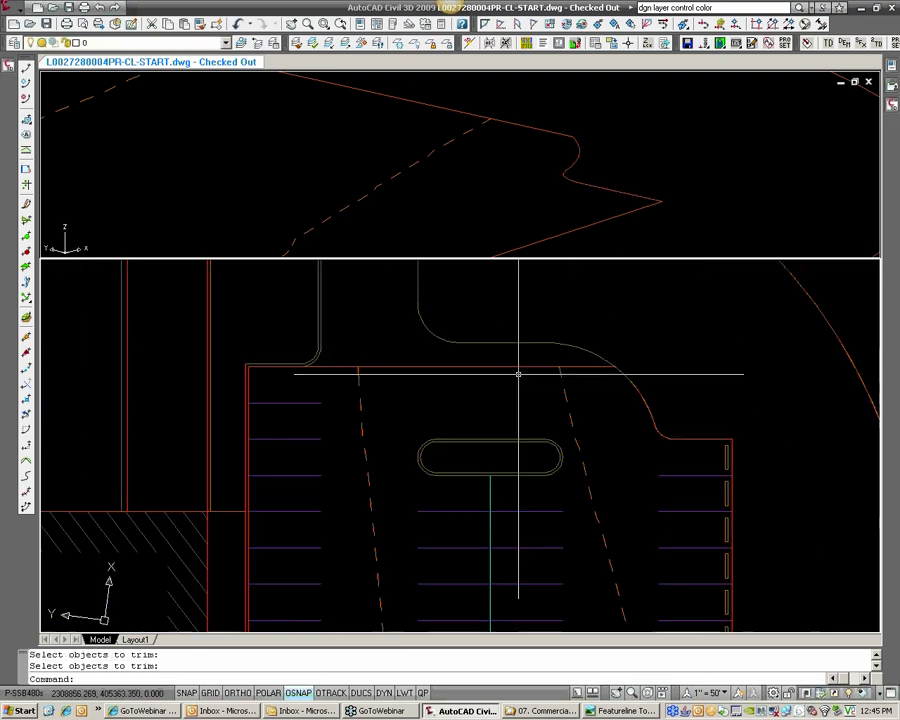
scroll(518, 374, down, 2)
middle_drag(516, 473, 473, 354)
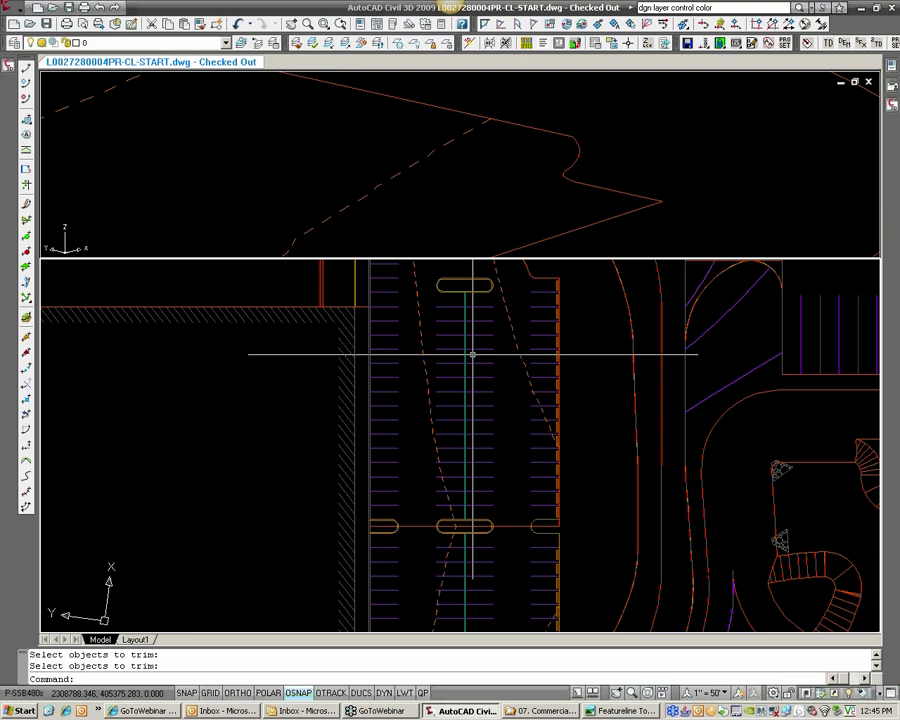
middle_drag(482, 456, 475, 530)
text(PL)
key(Return)
scroll(420, 348, up, 5)
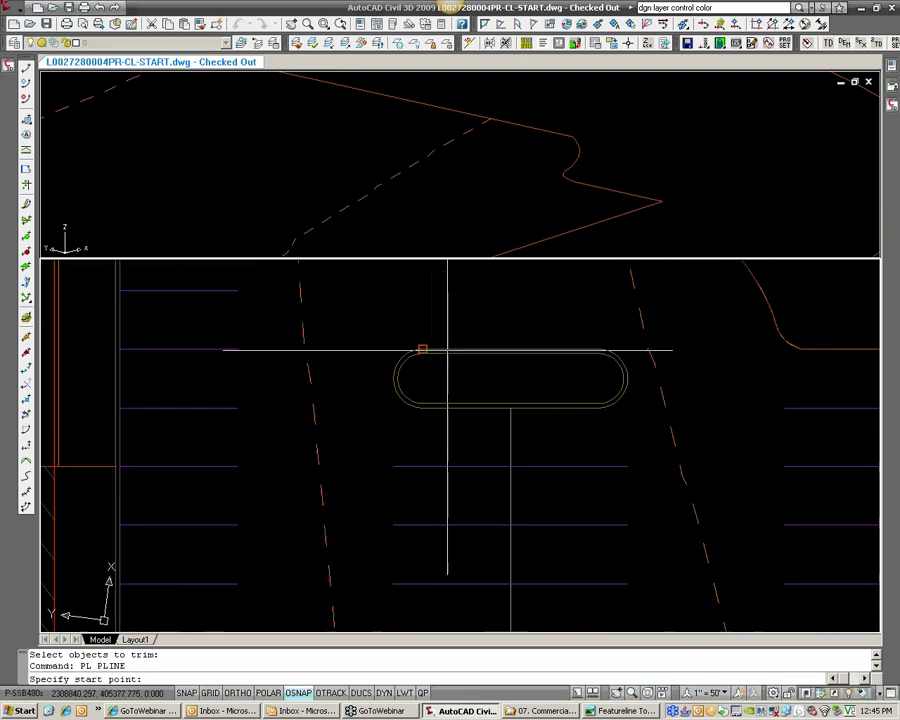
click(418, 349)
scroll(488, 364, down, 4)
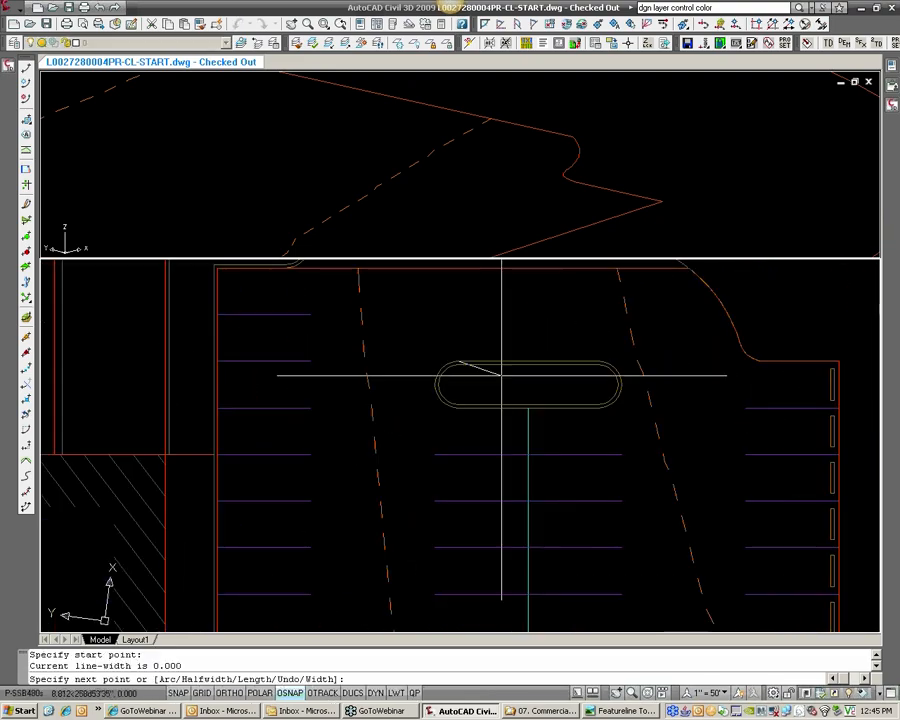
key(Escape)
scroll(518, 387, down, 2)
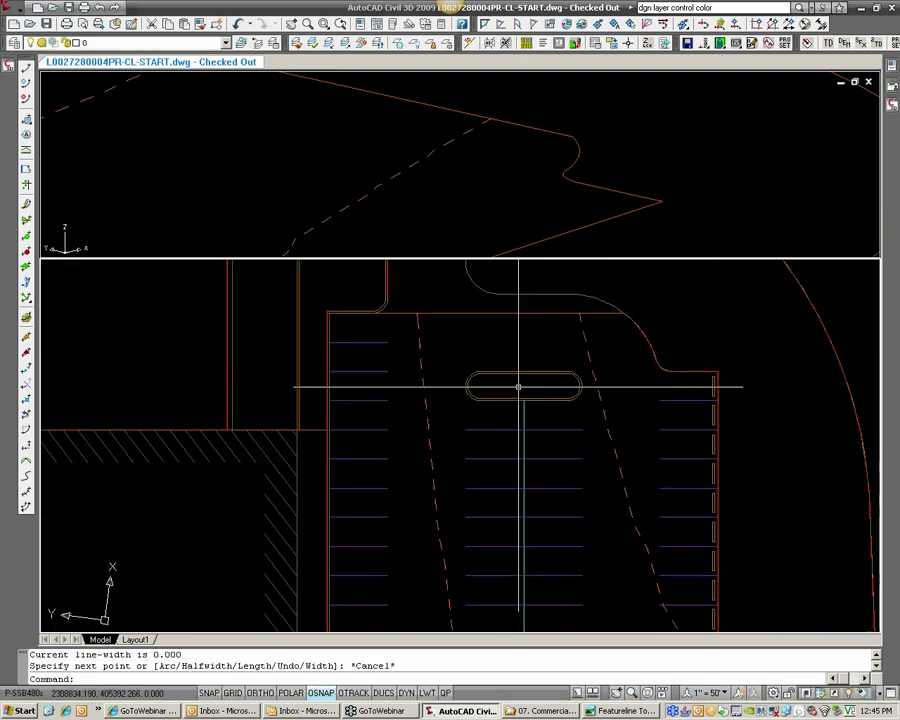
scroll(518, 387, down, 5)
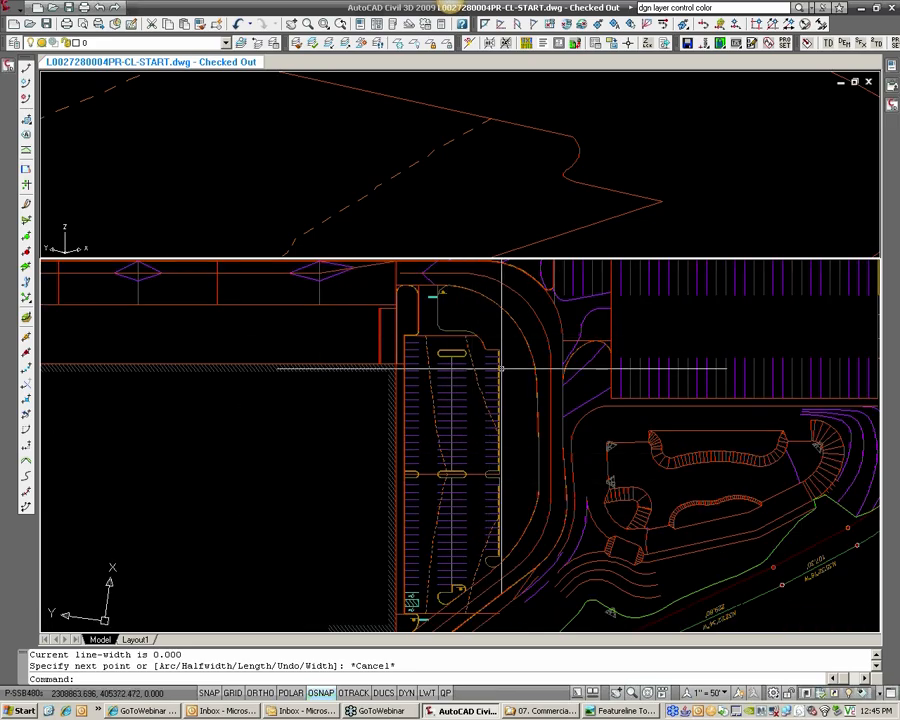
scroll(472, 372, up, 3)
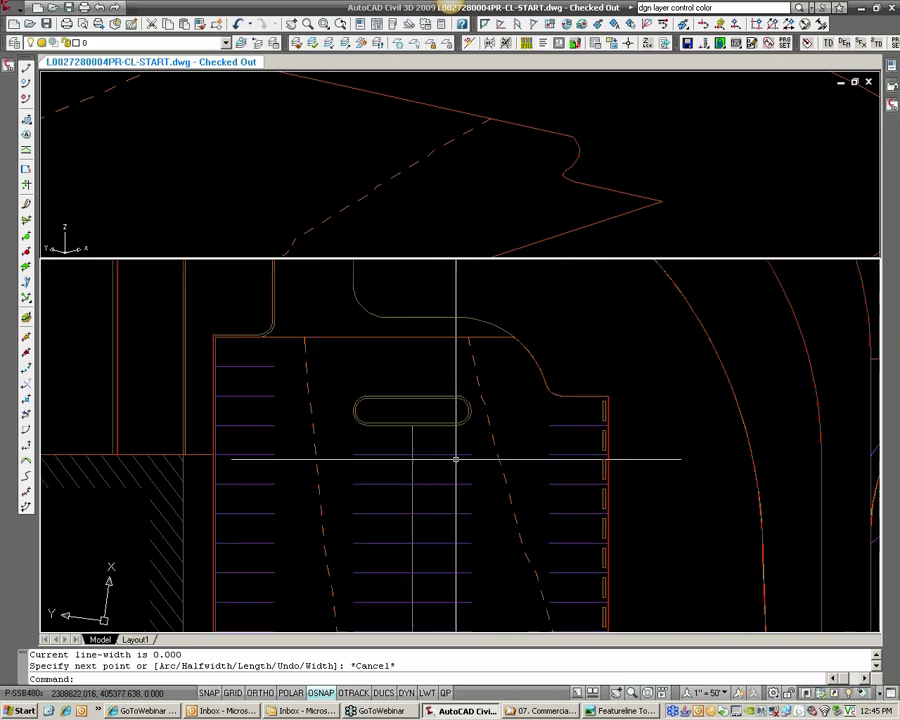
text(pl)
key(Return)
scroll(375, 385, up, 2)
click(355, 404)
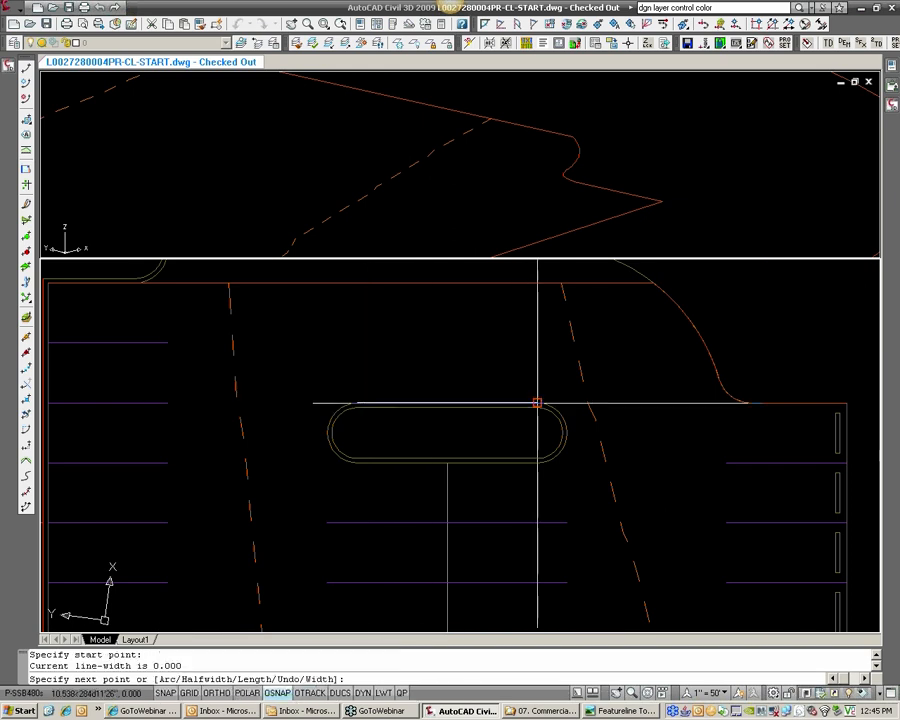
key(Escape)
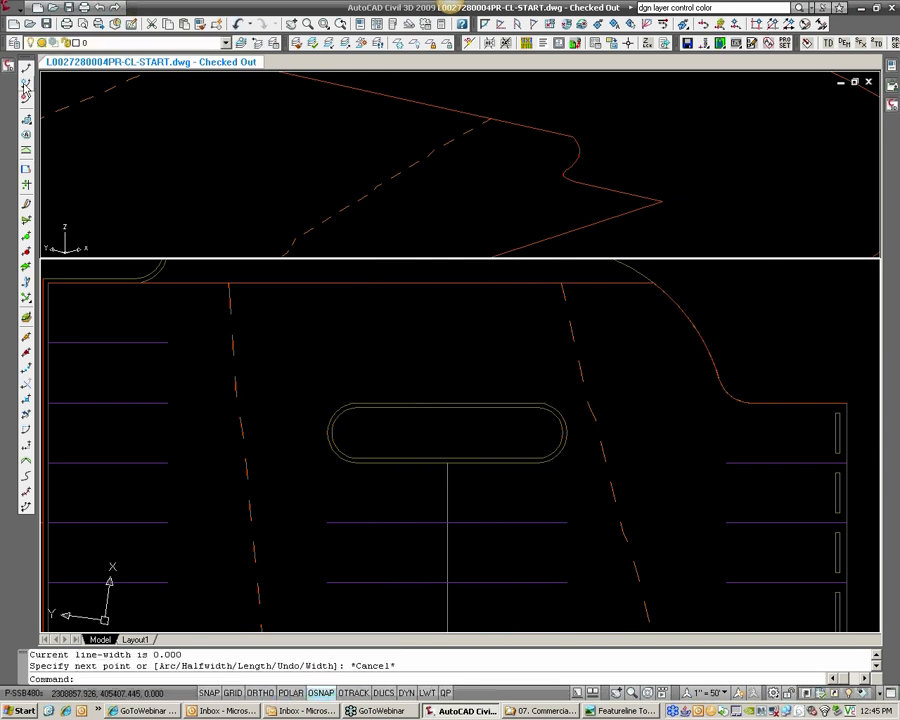
click(26, 85)
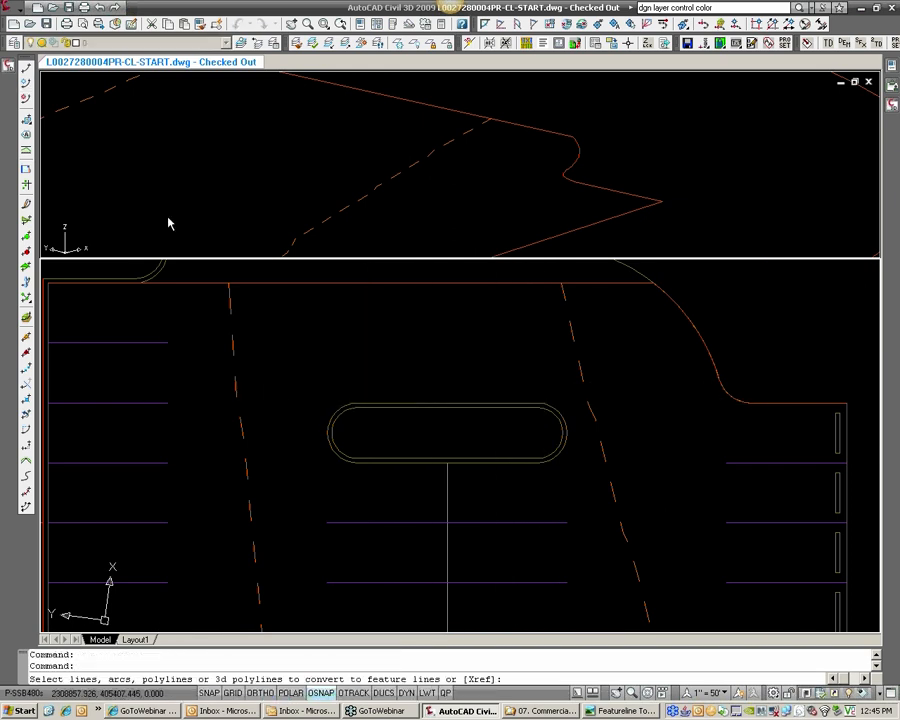
text(X)
key(Return)
click(421, 403)
key(Escape)
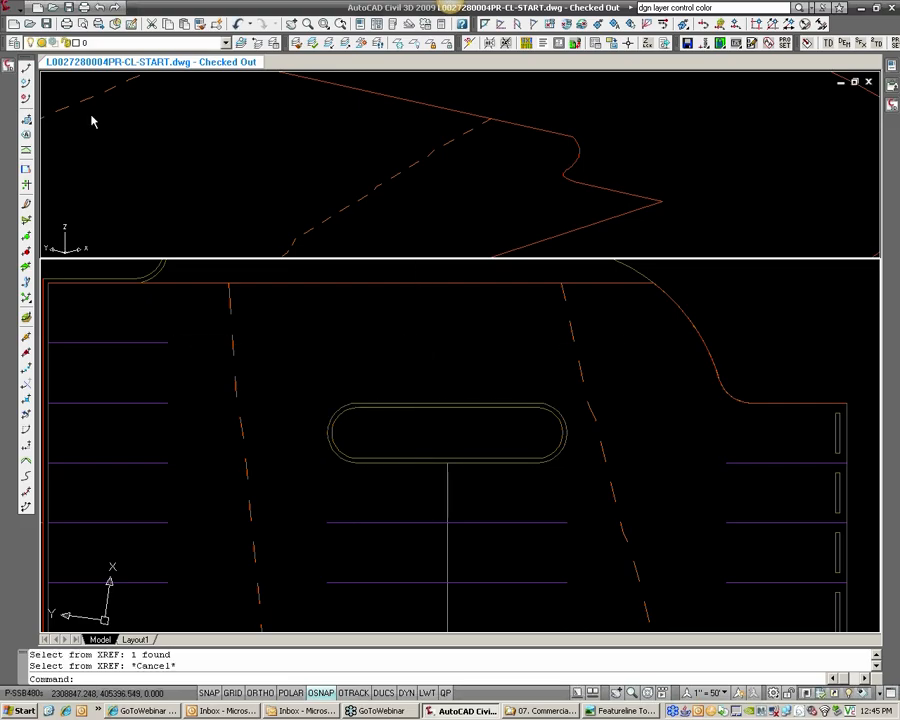
Convert the parking island's outer outline from the xref to a feature line in the Grading [Master] site on layer -C3D_SRF-FEA
click(27, 92)
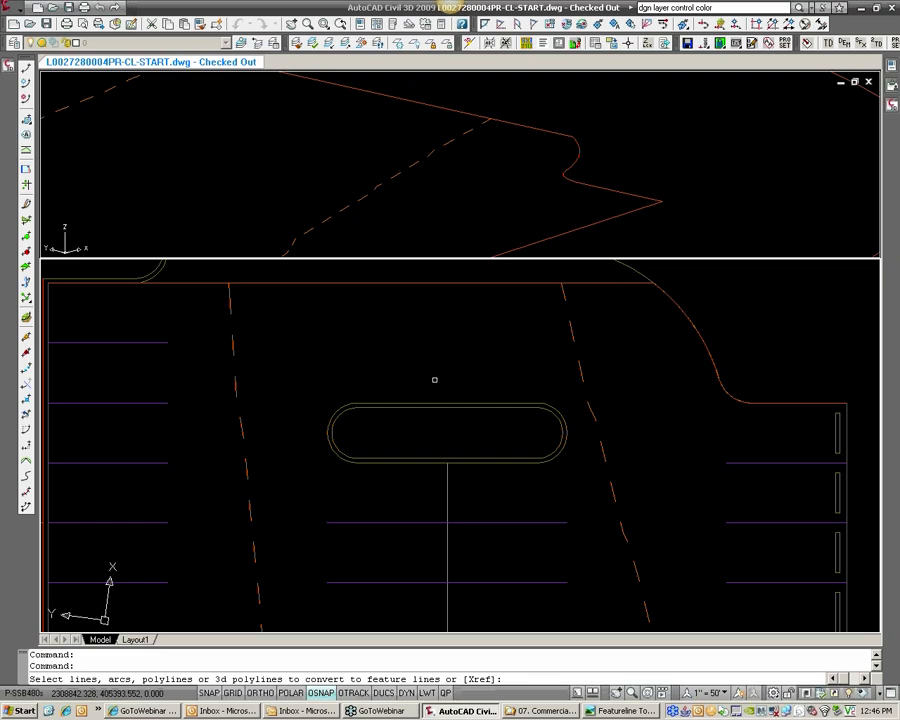
text(X)
key(Return)
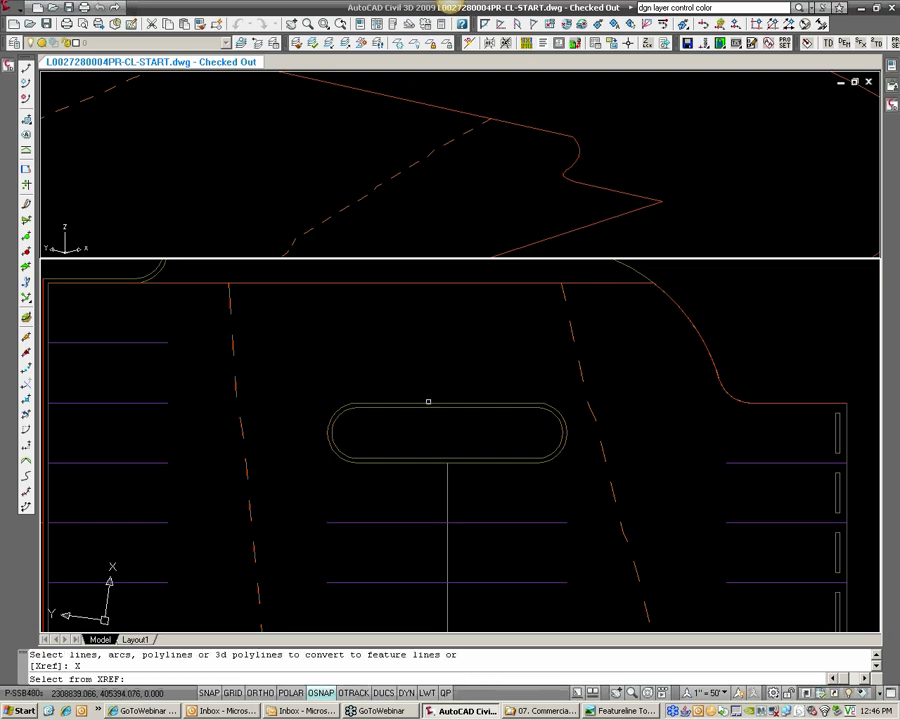
click(427, 404)
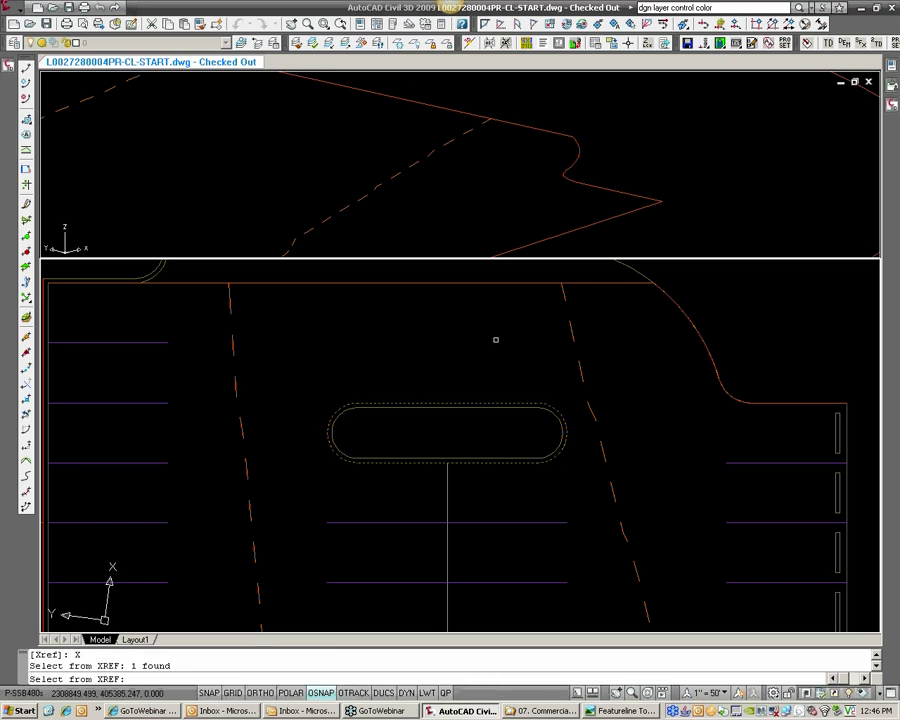
key(Return)
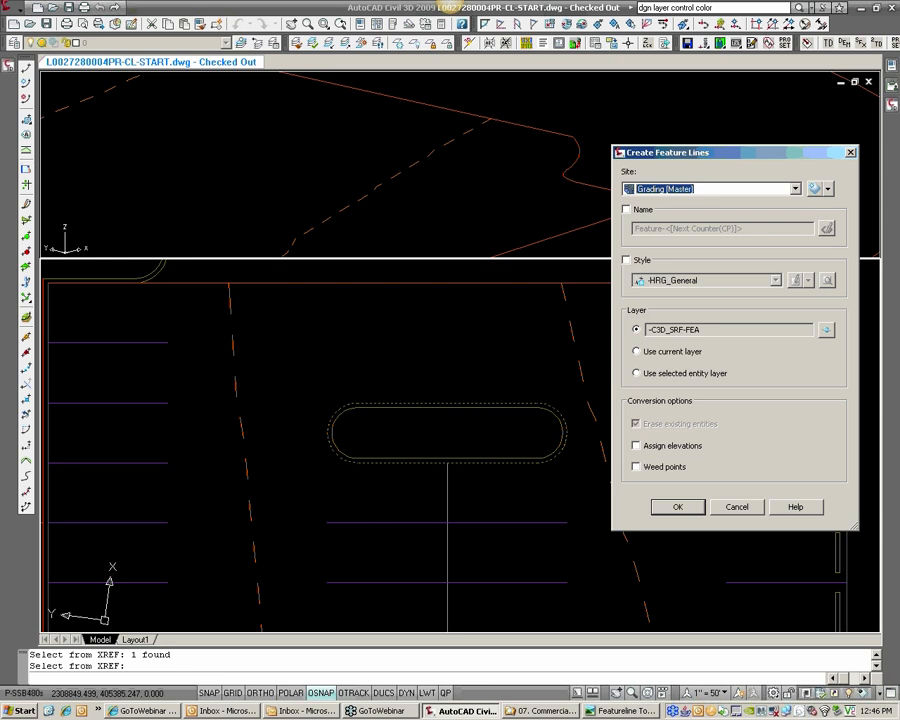
click(674, 508)
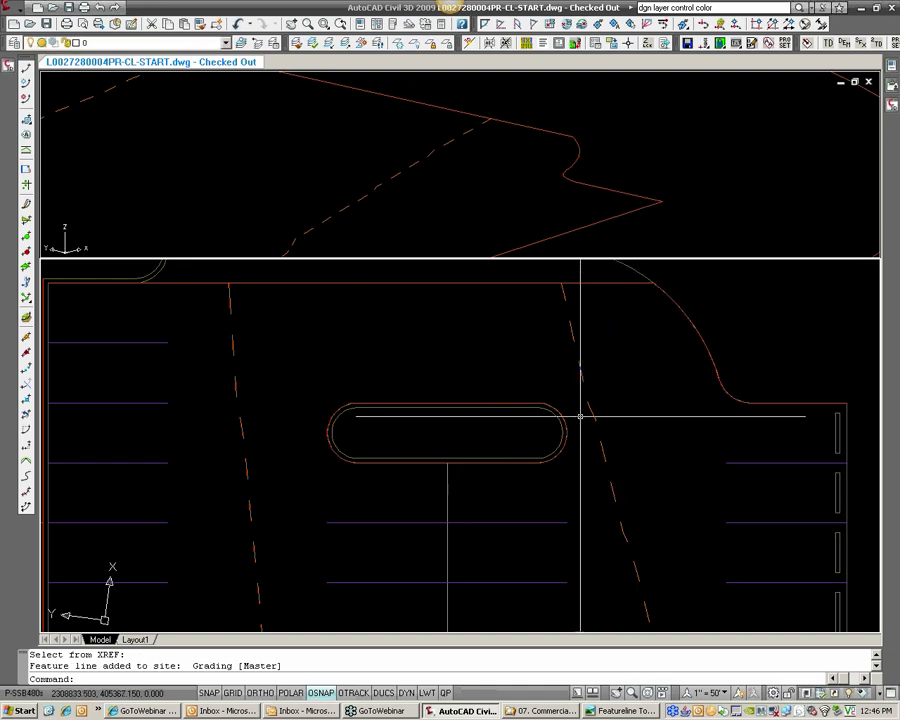
Set the island feature line's elevations from the TEMP surface, inserting intermediate grade break points
click(562, 414)
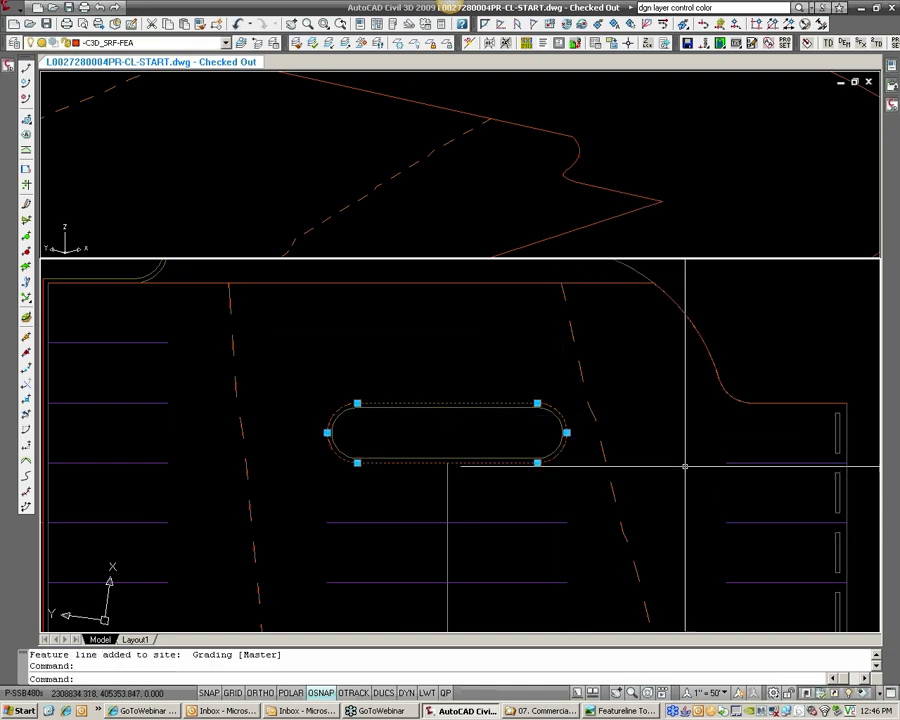
click(314, 219)
scroll(314, 215, down, 4)
scroll(300, 190, up, 3)
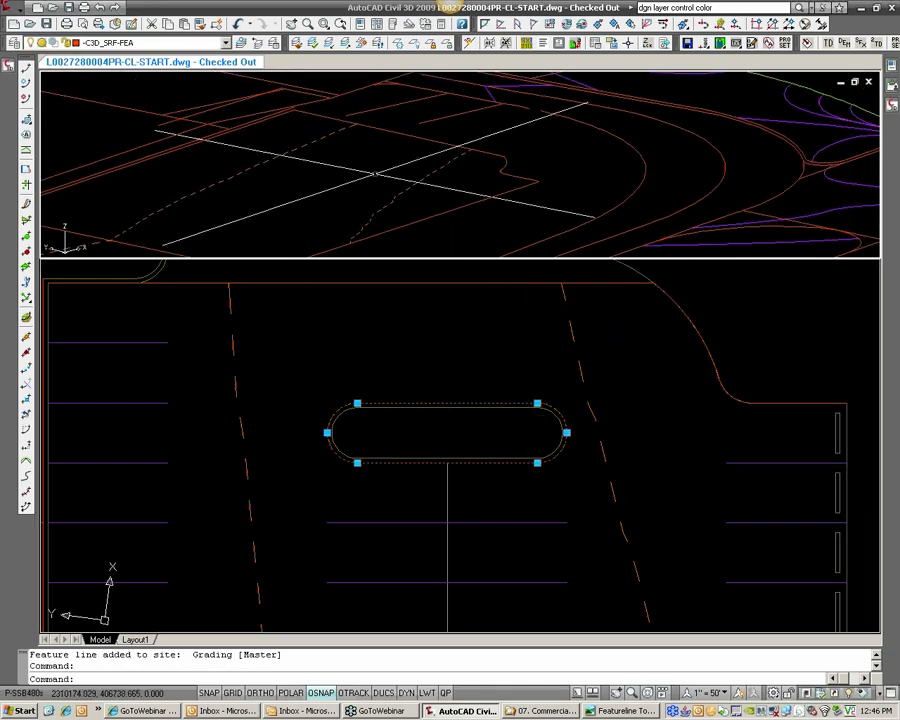
key(Escape)
key(Escape)
mouse_move(8, 70)
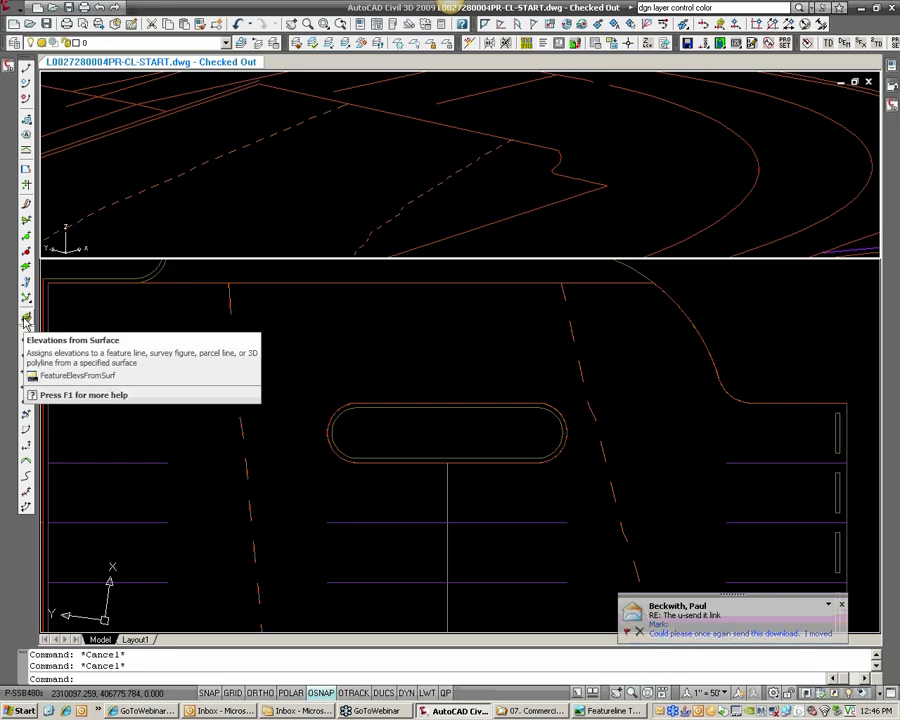
click(26, 320)
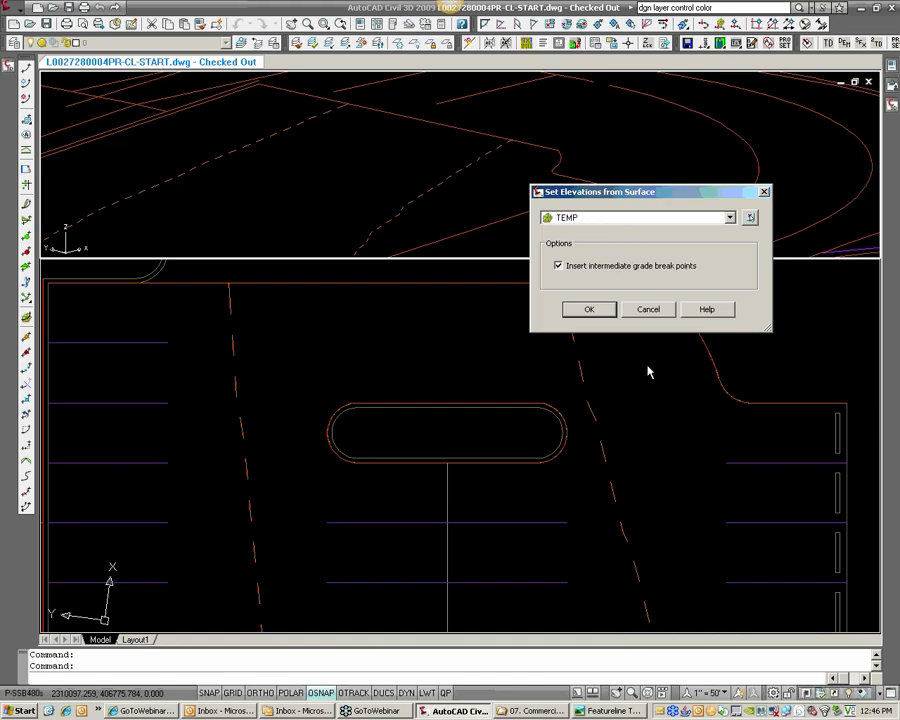
click(589, 310)
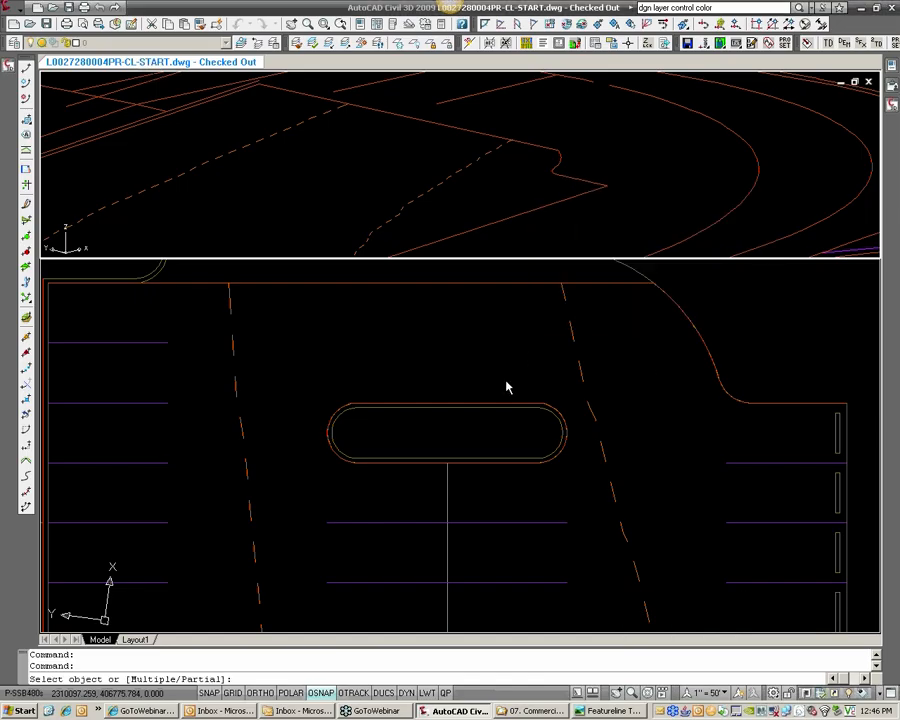
click(500, 404)
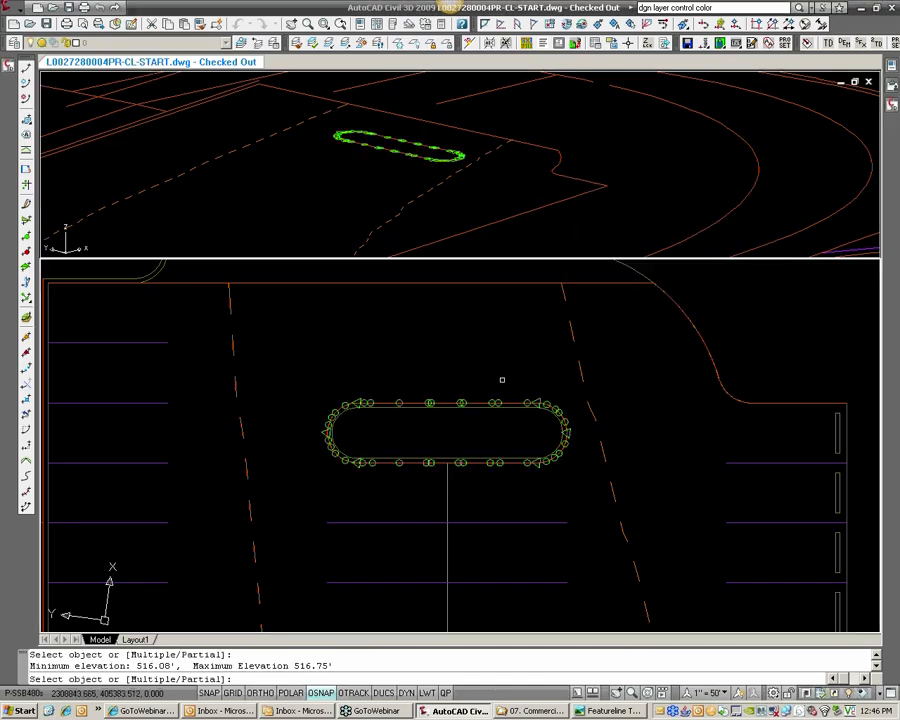
key(Return)
Offset the island feature line 0.67 toward the island's inside with an elevation difference of .67
click(446, 152)
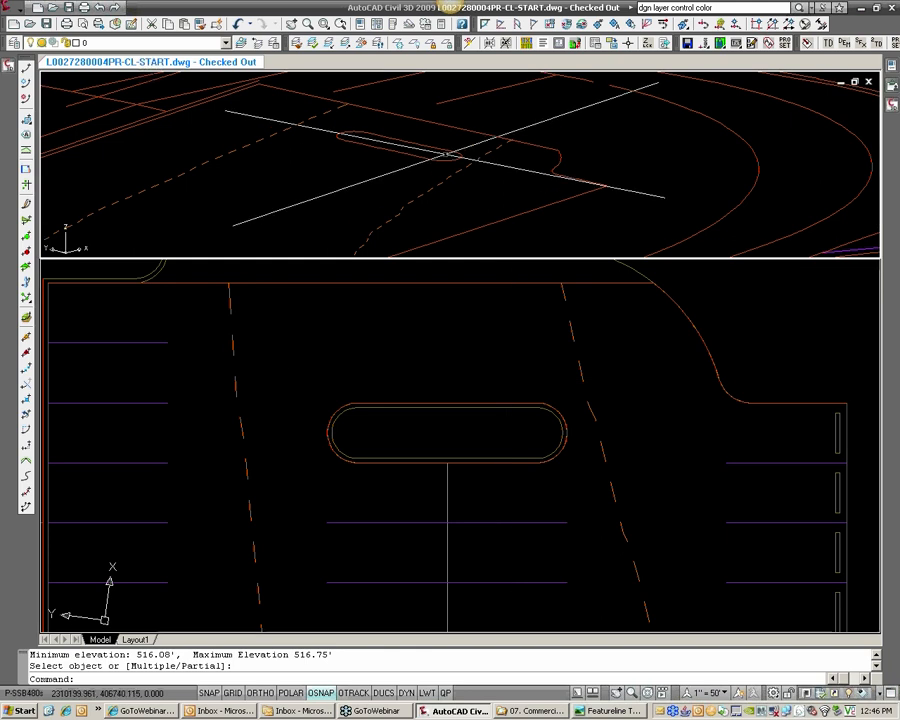
click(456, 363)
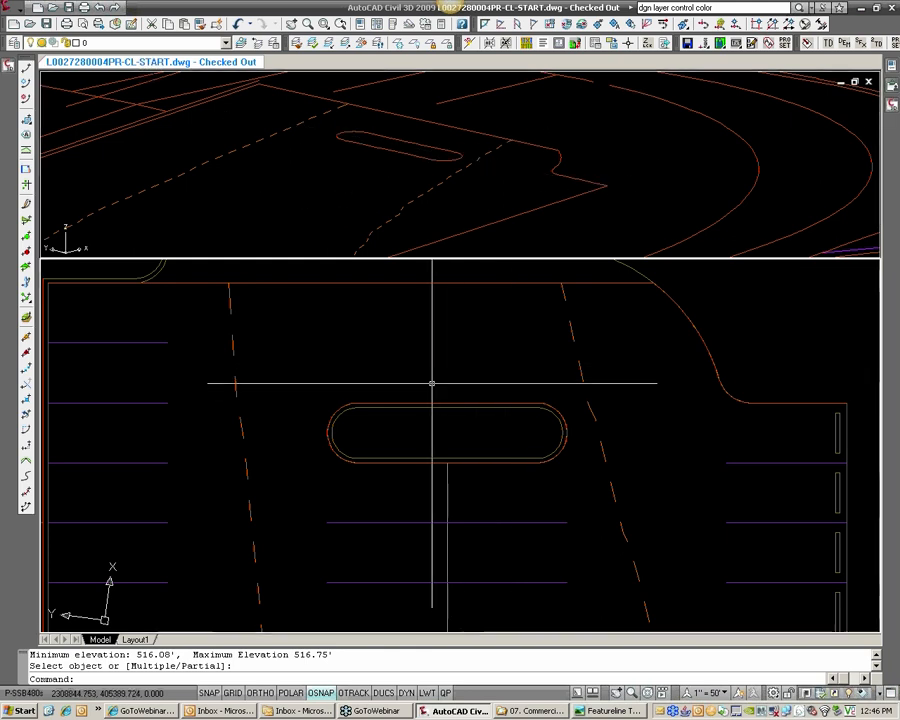
click(26, 506)
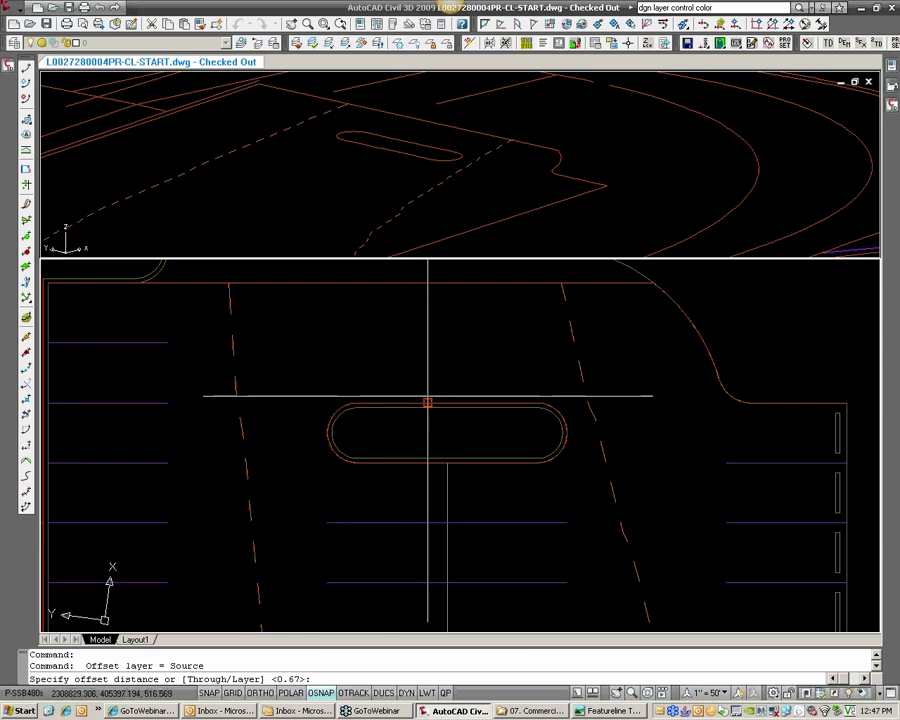
key(Return)
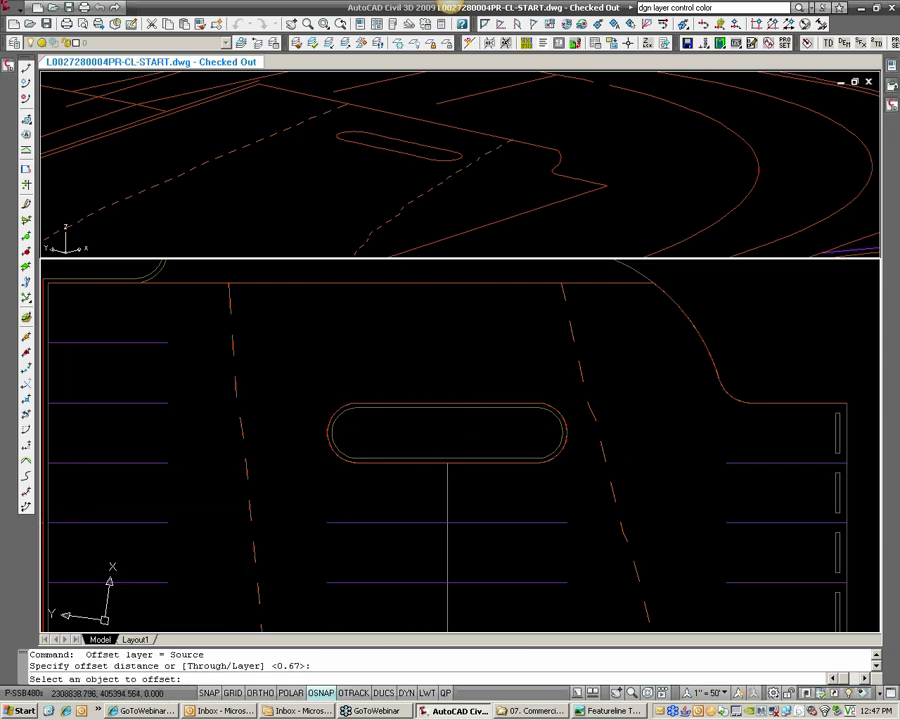
click(427, 401)
click(427, 430)
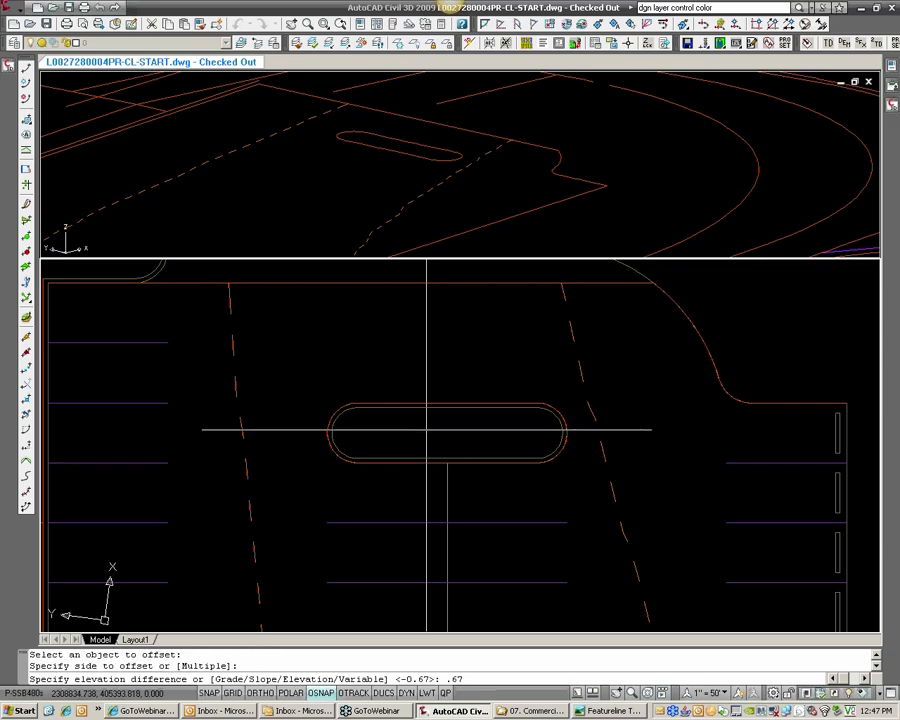
text(.67)
key(Return)
key(Return)
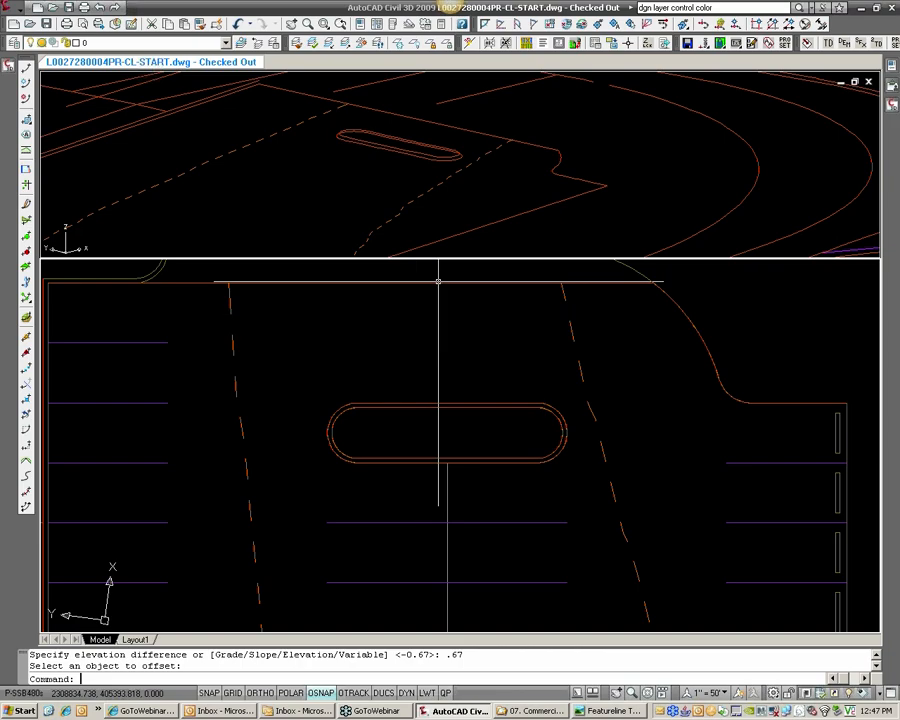
Extend the driveway-edge feature line down to the feature line across the parking lot's driveway end
shift+middle_drag(428, 160, 465, 175)
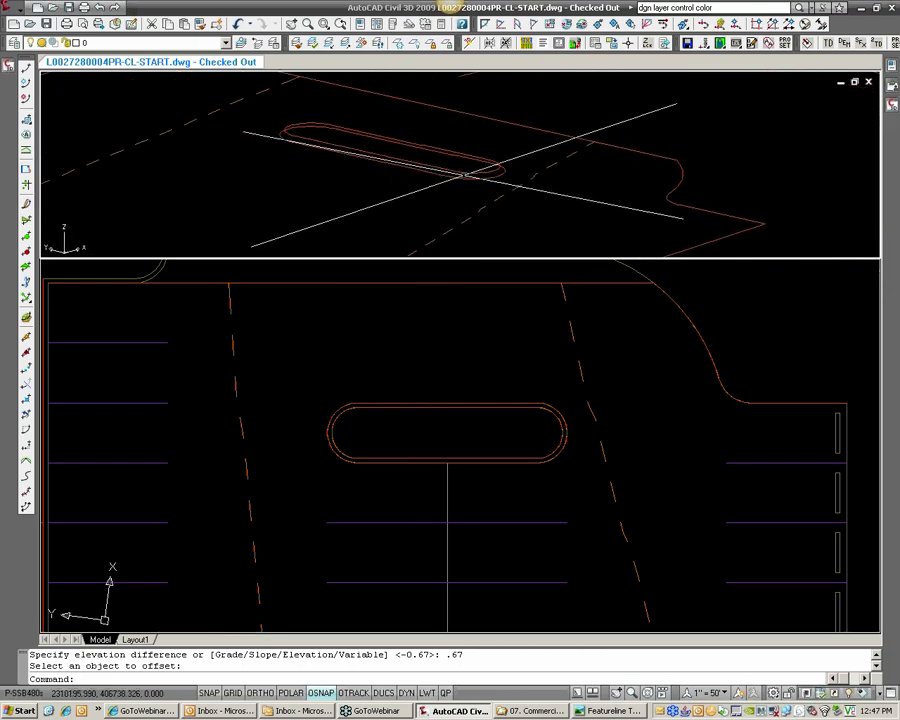
scroll(502, 387, down, 5)
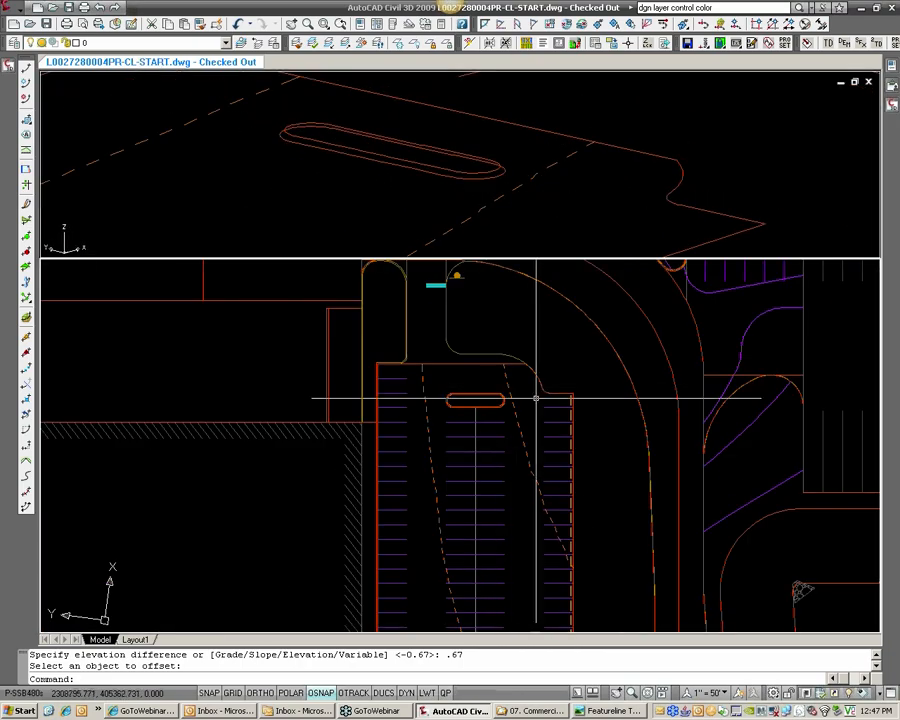
middle_drag(476, 383, 394, 465)
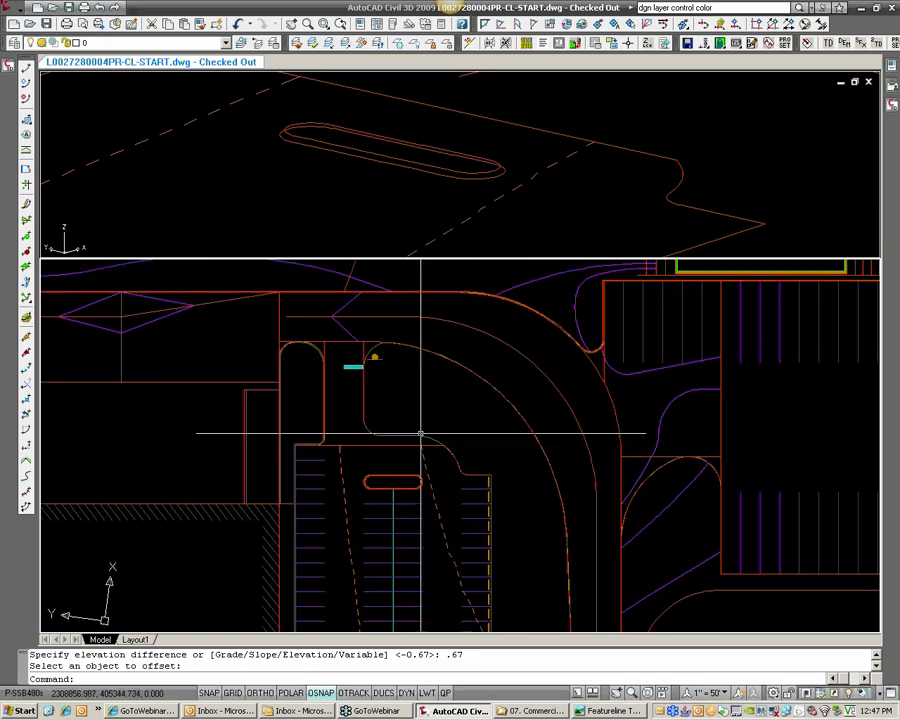
scroll(395, 481, up, 3)
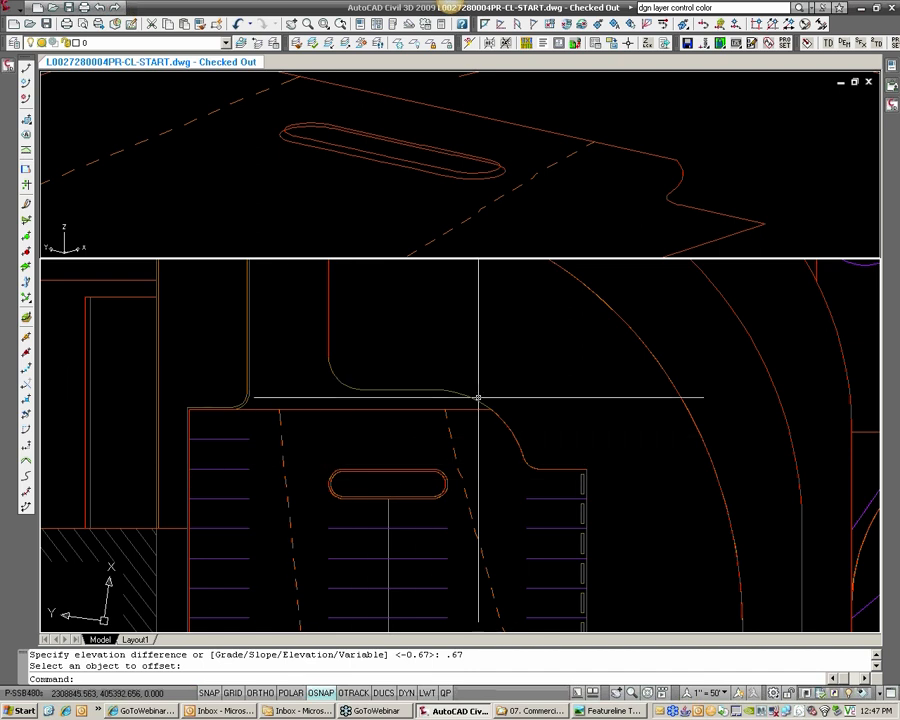
middle_drag(432, 340, 422, 416)
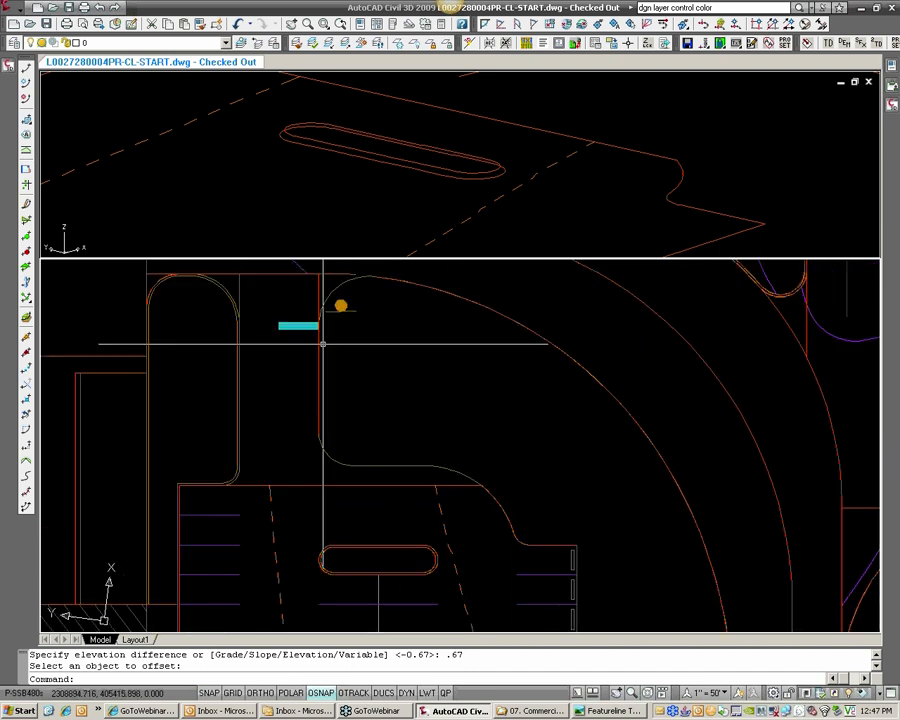
text(ex)
key(Return)
click(333, 485)
key(Return)
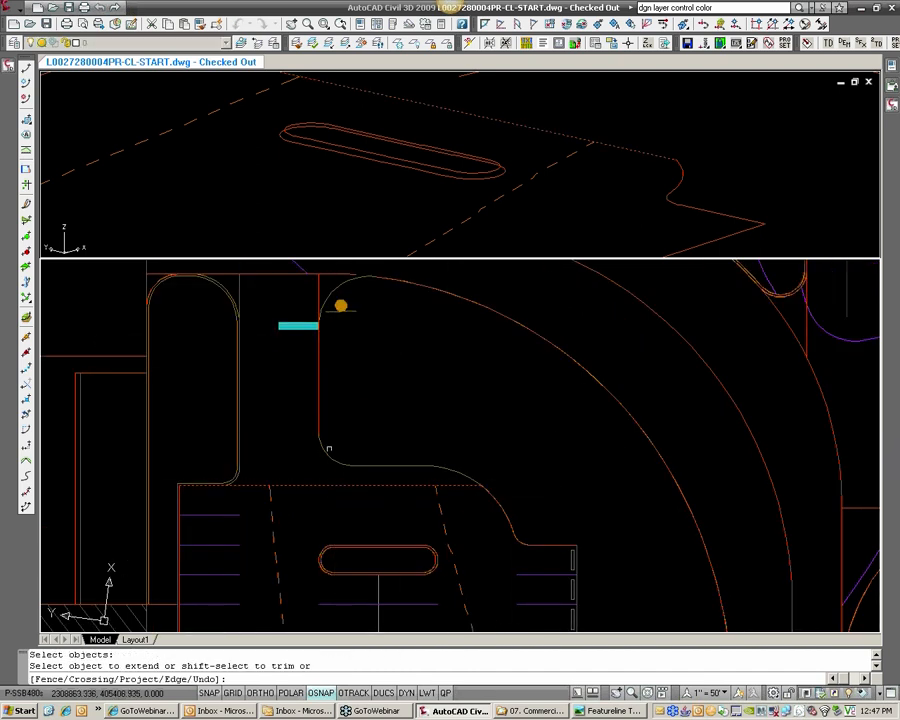
key(Return)
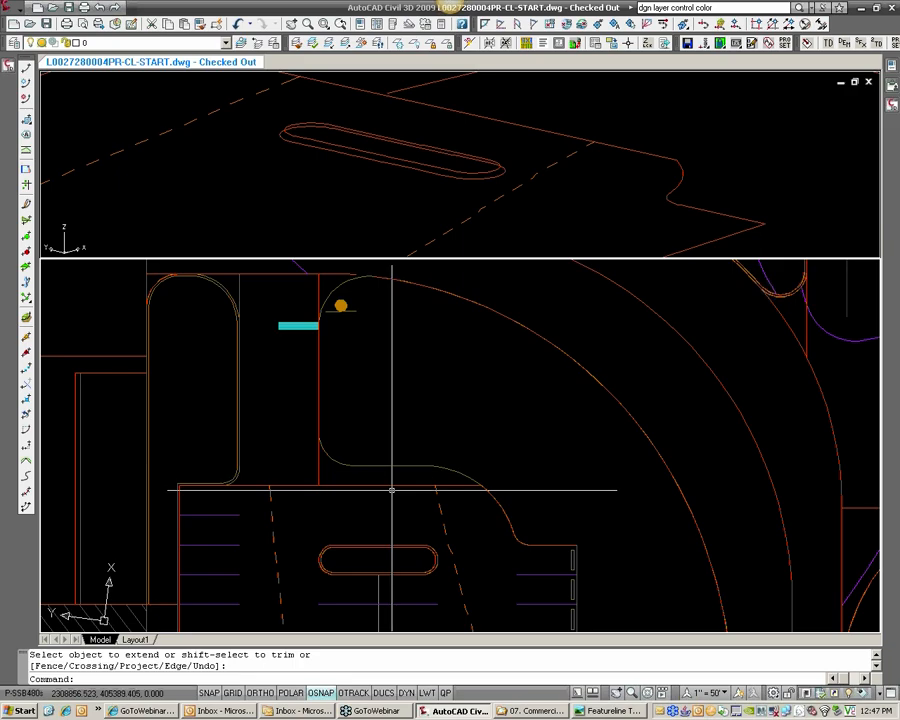
Stretch the driveway-edge feature line's parking-lot end to its apparent intersection with the parking lot's end feature line in the 3D view
click(396, 126)
scroll(398, 104, up, 3)
middle_drag(398, 107, 283, 187)
scroll(398, 185, down, 1)
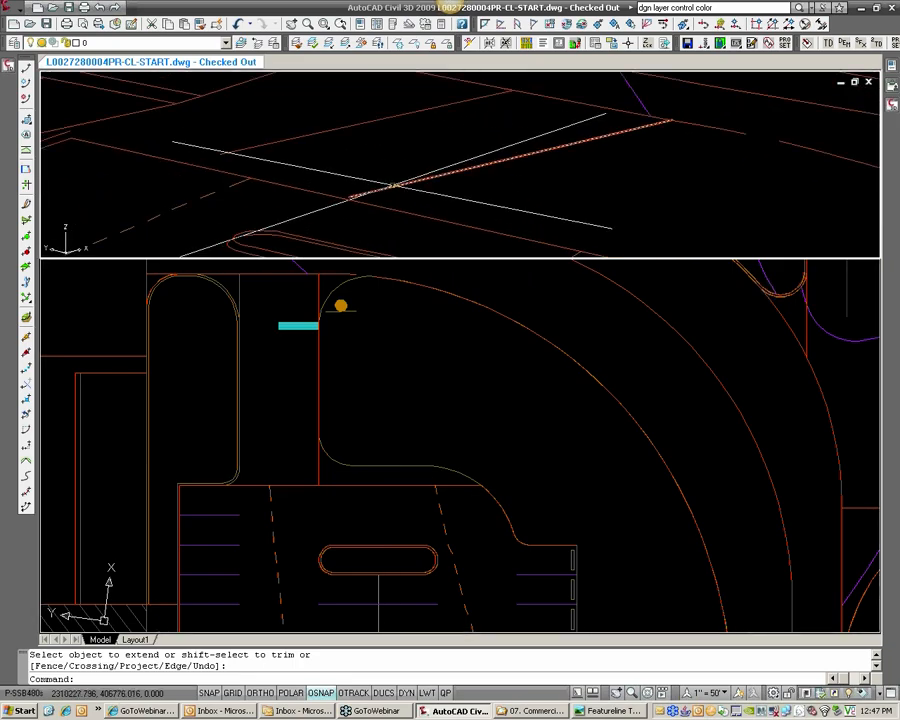
click(392, 186)
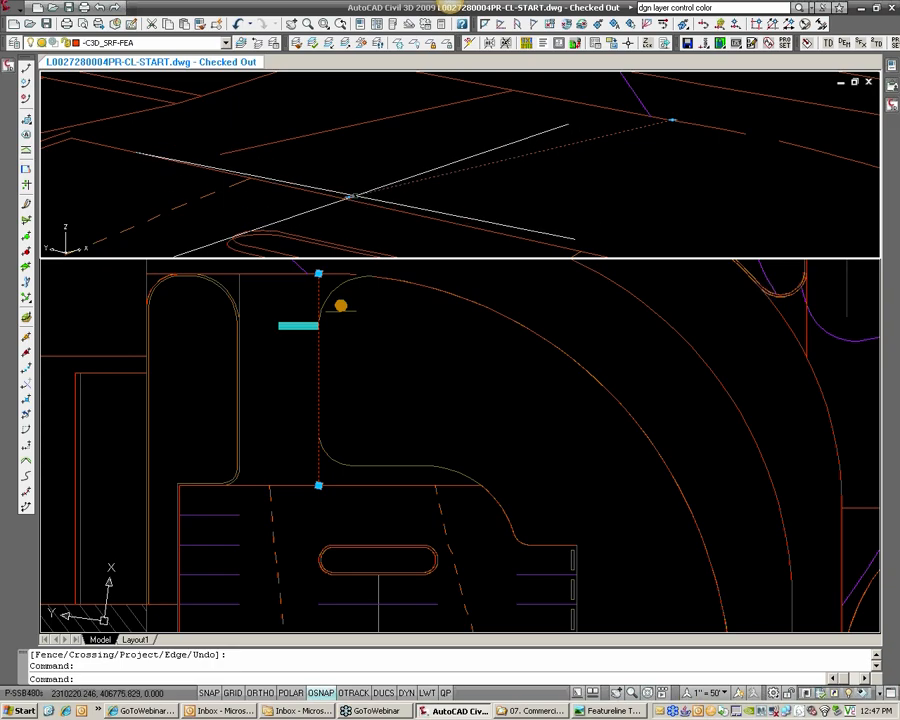
click(348, 196)
scroll(382, 197, up, 3)
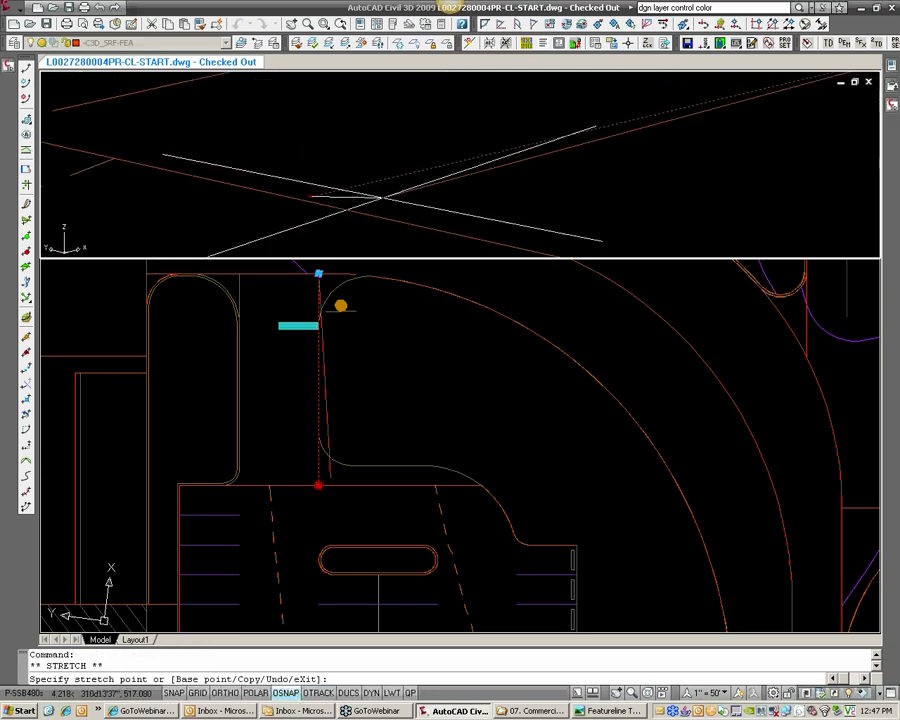
scroll(334, 186, down, 2)
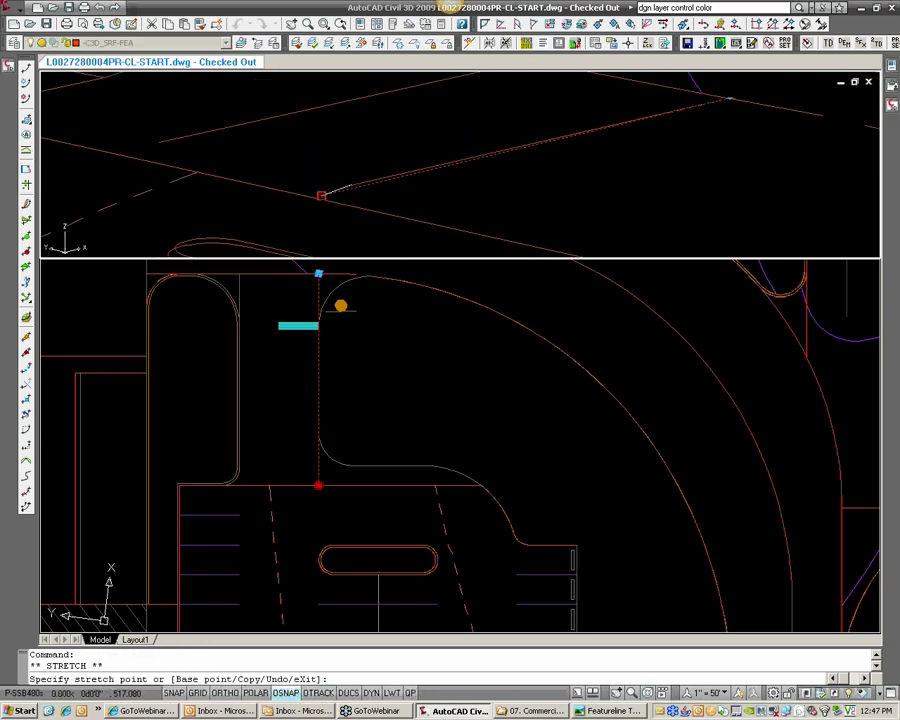
click(358, 356)
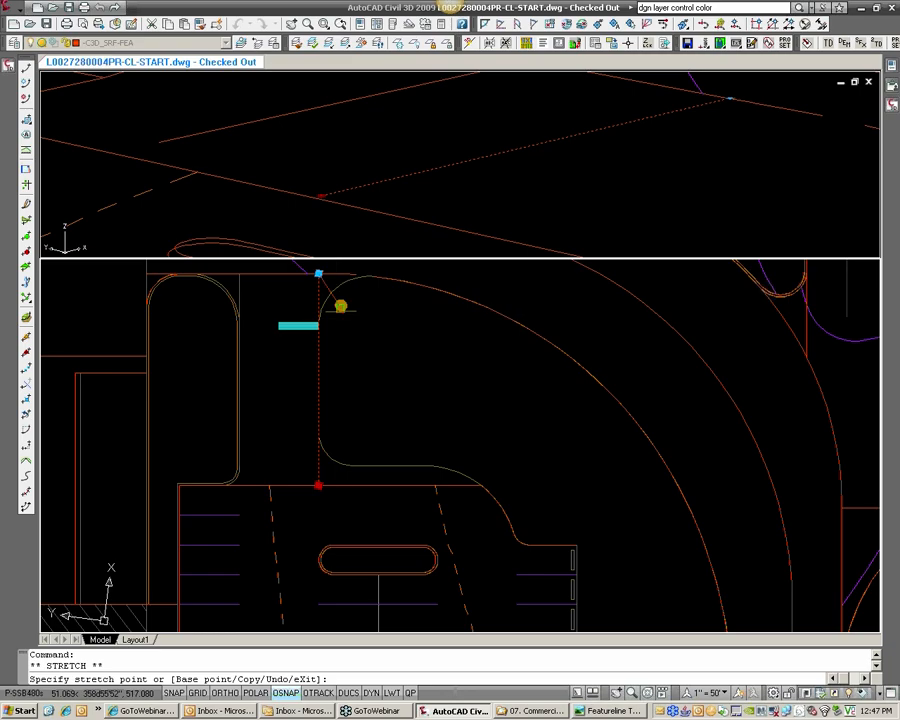
click(458, 177)
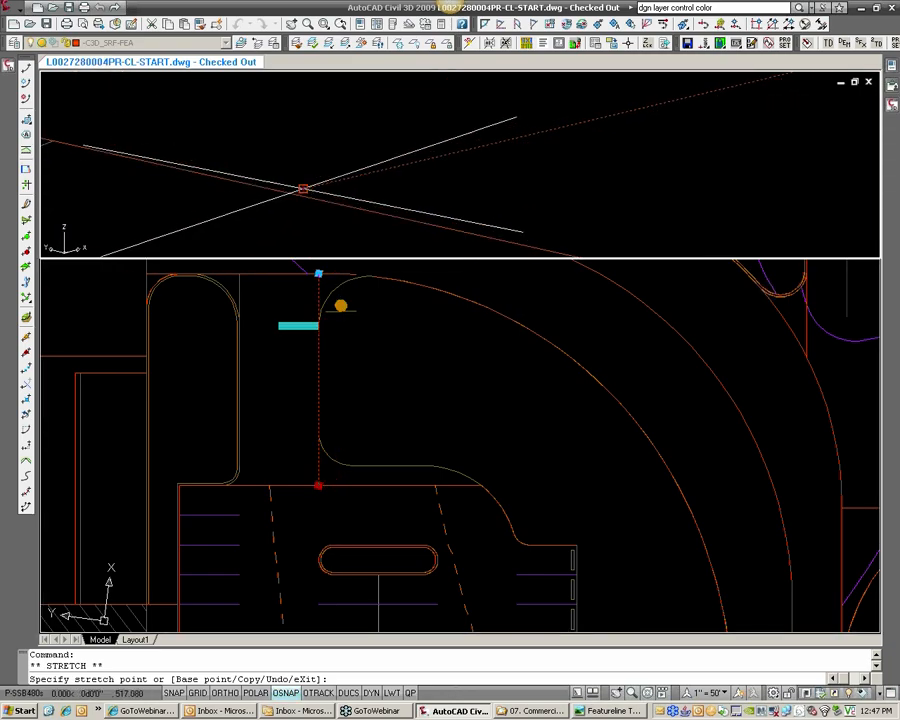
shift+right_click(349, 168)
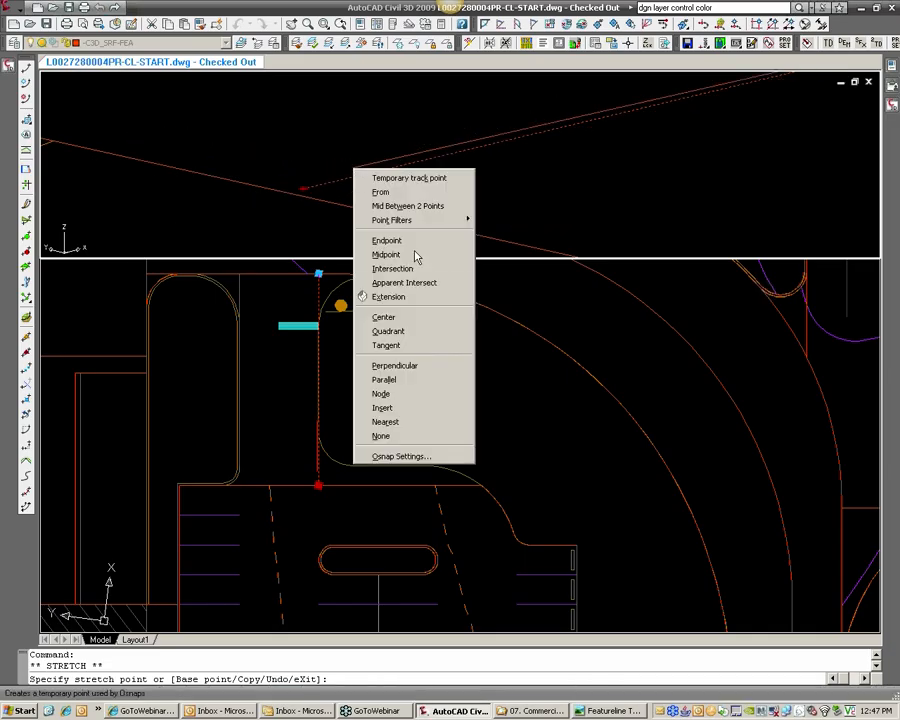
click(411, 280)
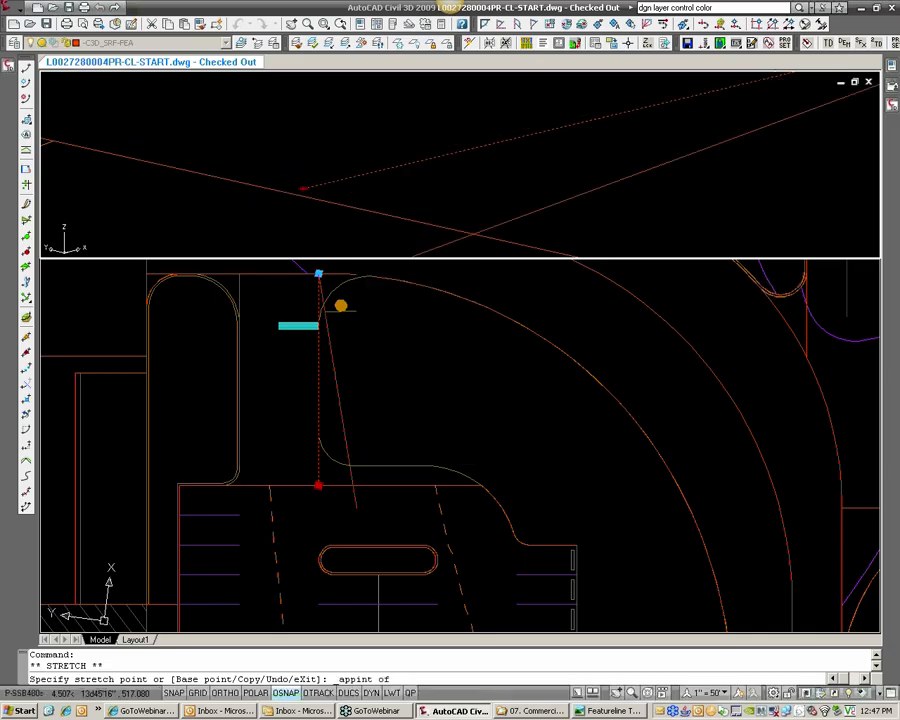
click(351, 207)
click(359, 419)
click(351, 462)
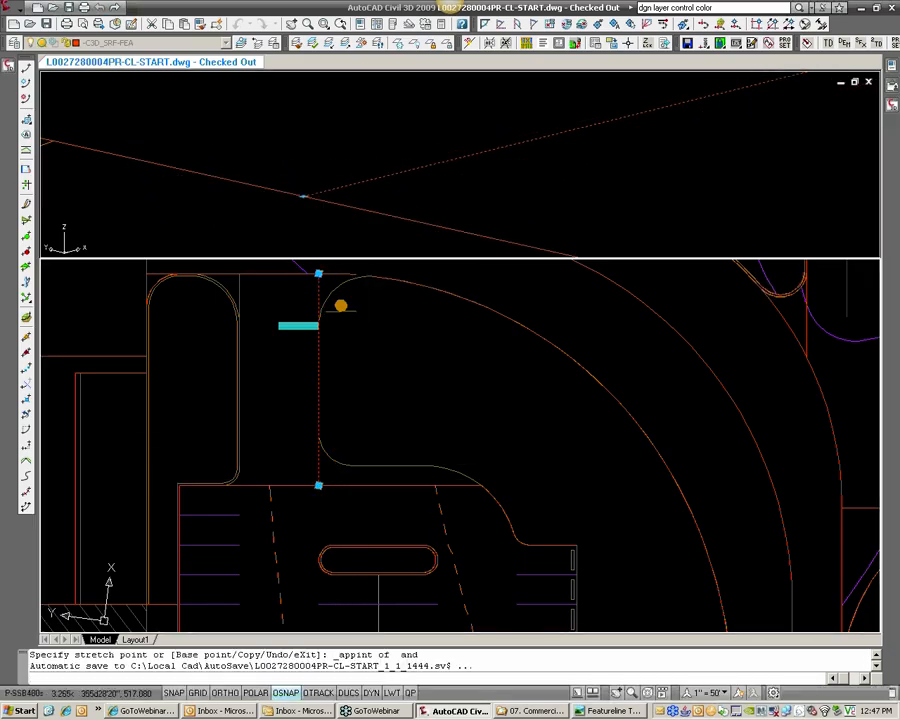
key(Escape)
key(Escape)
shift+middle_drag(424, 226, 437, 164)
With ortho on, draw a straight feature line about 14.80' into the lot from the driveway-end line's endpoint, starting at elevation 515.72
click(300, 470)
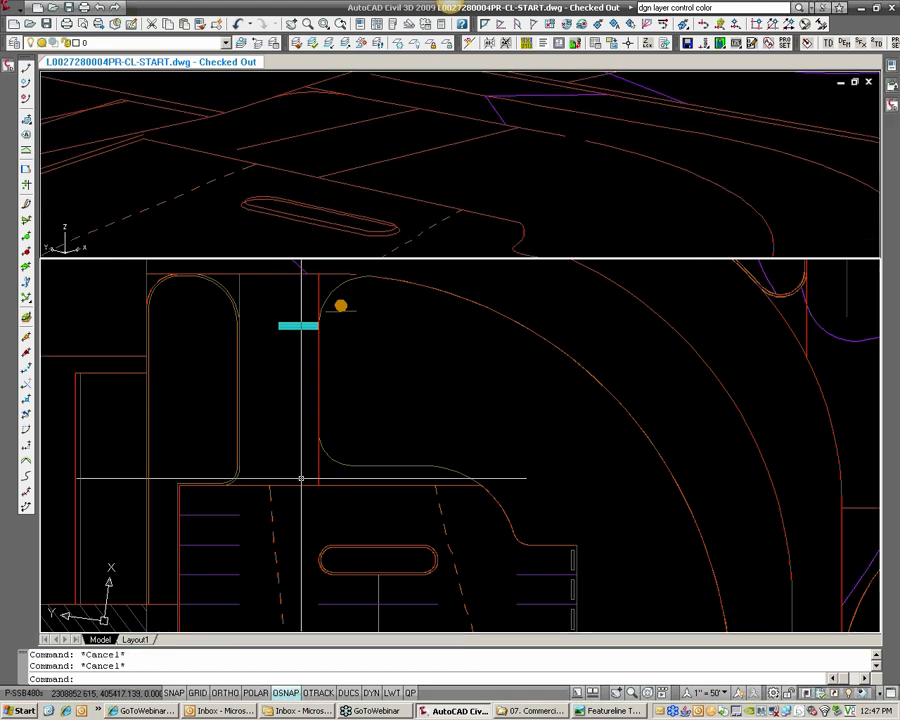
scroll(300, 472, up, 4)
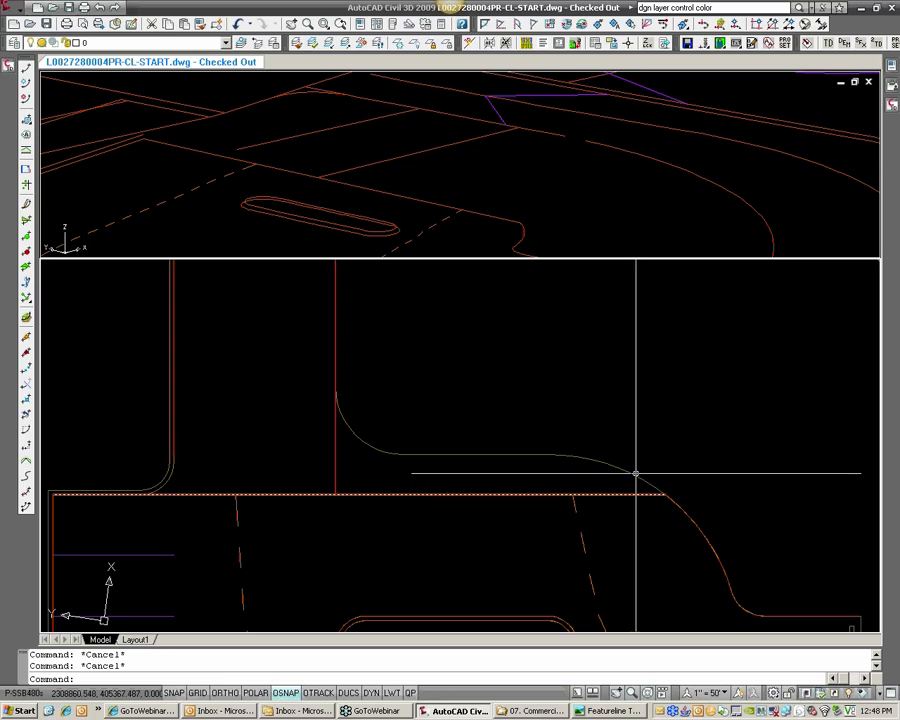
click(26, 68)
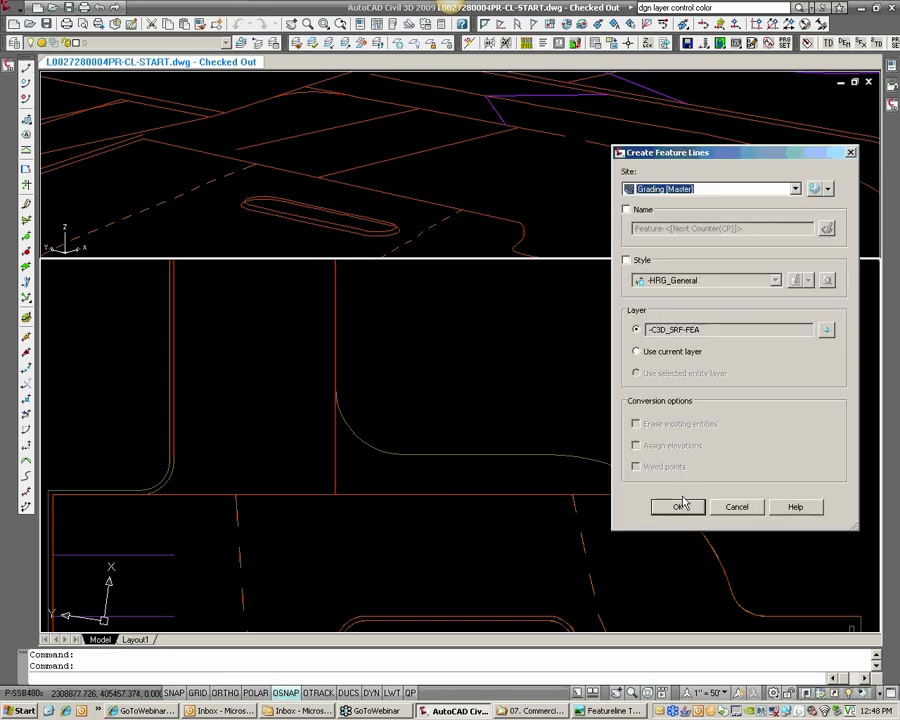
click(663, 508)
click(664, 494)
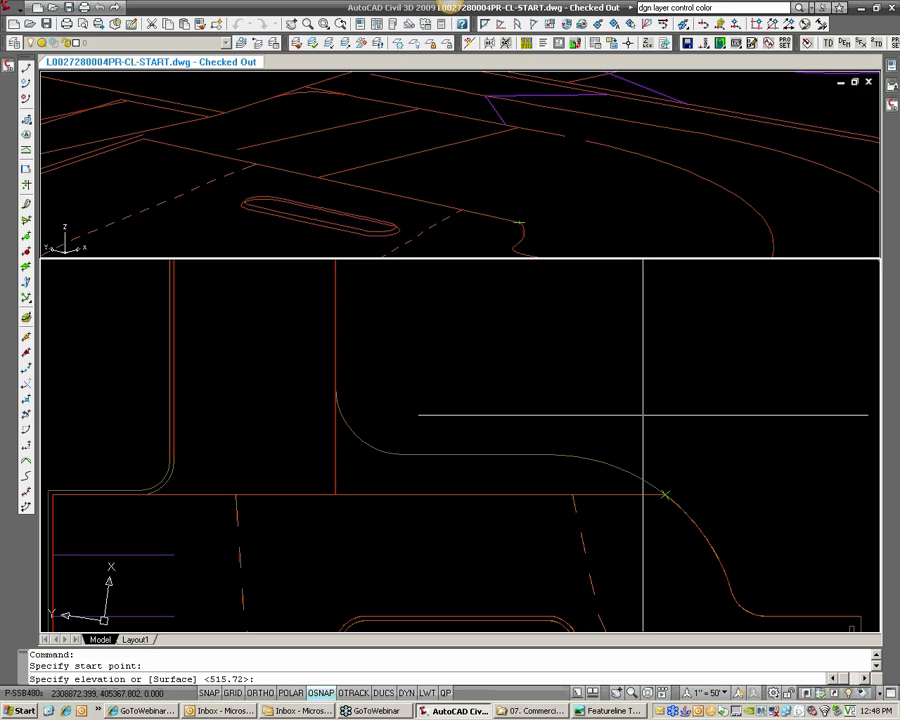
key(Return)
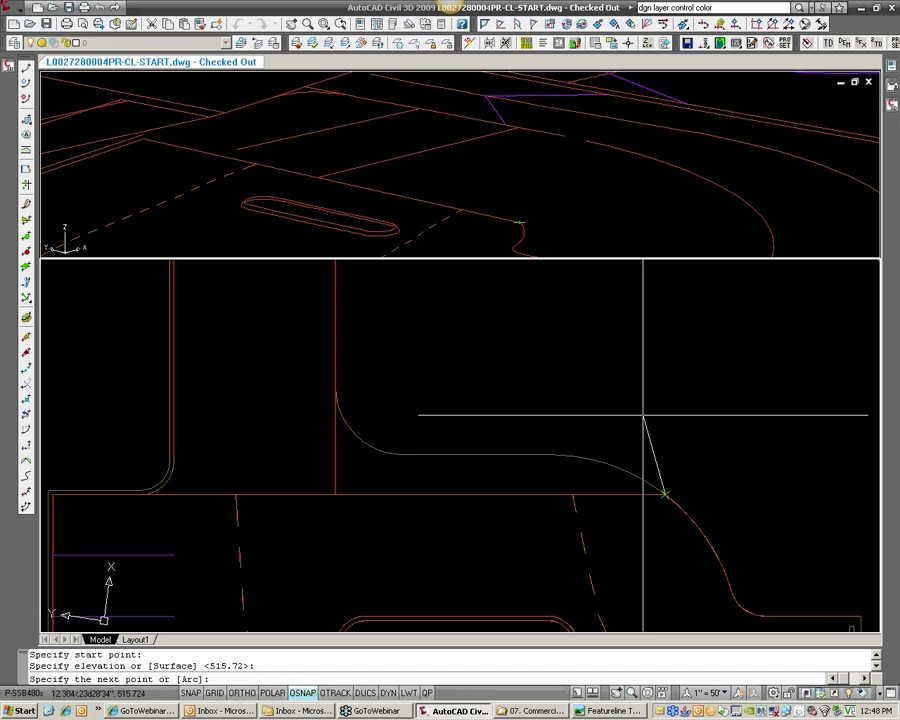
middle_drag(672, 526, 601, 426)
key(F8)
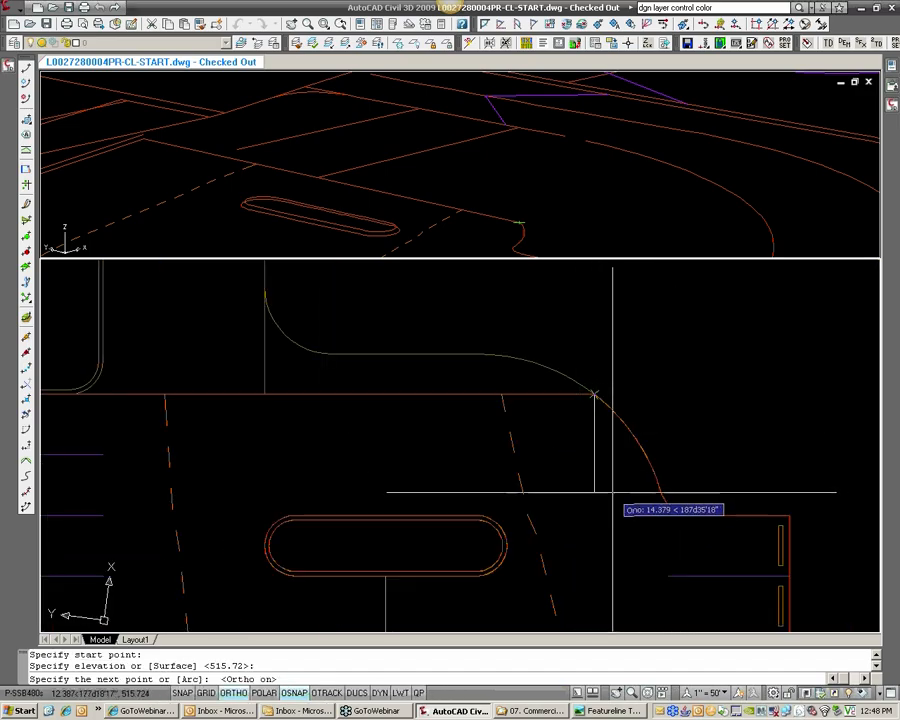
click(604, 493)
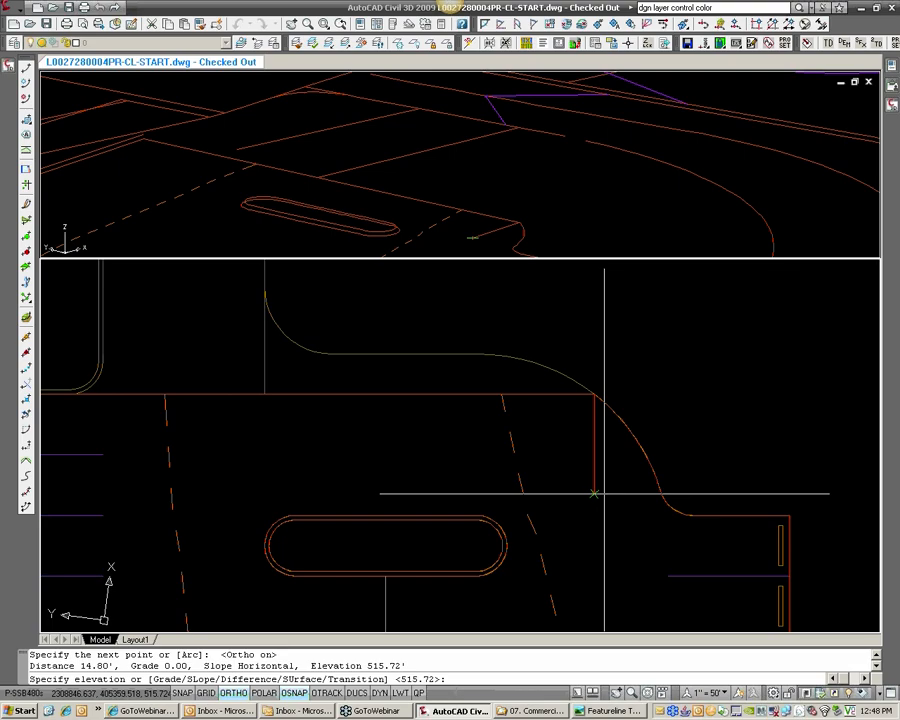
key(Escape)
key(Escape)
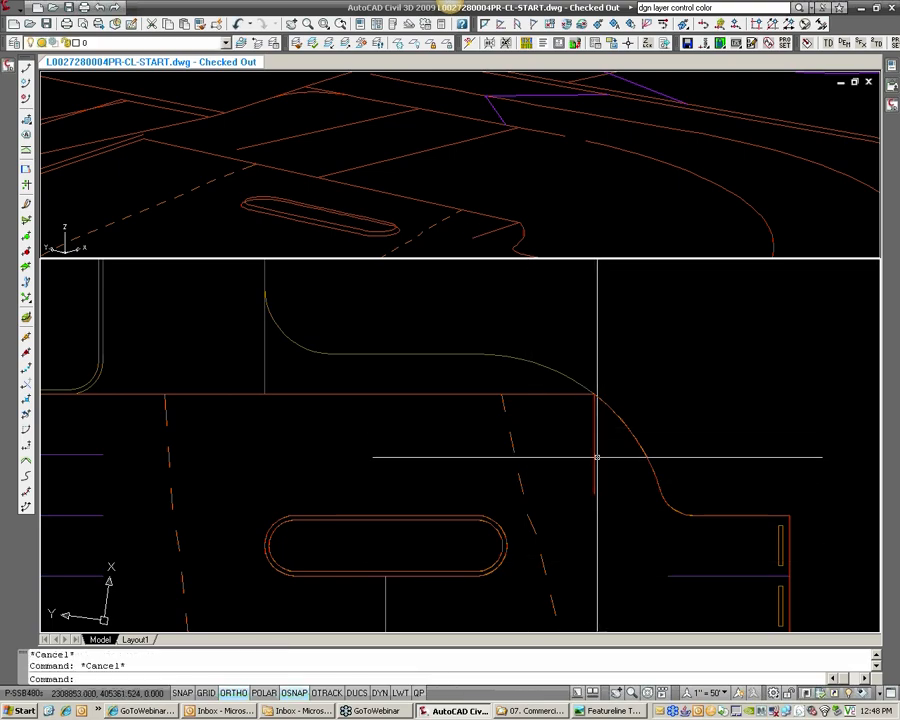
Erase the short straight feature line at the parking lot's curved curb corner
scroll(500, 480, down, 3)
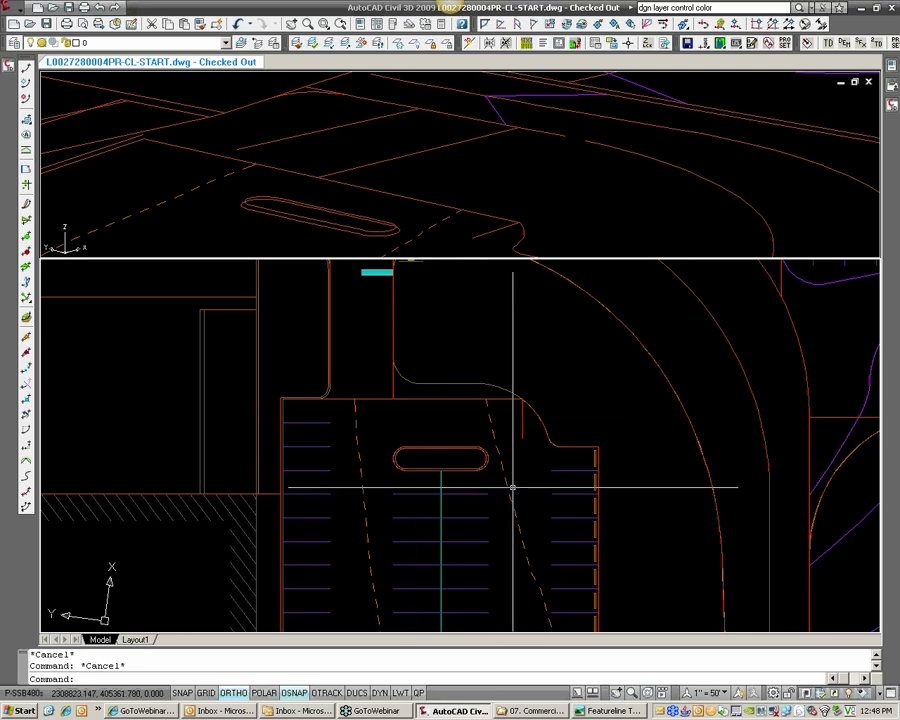
scroll(522, 381, up, 2)
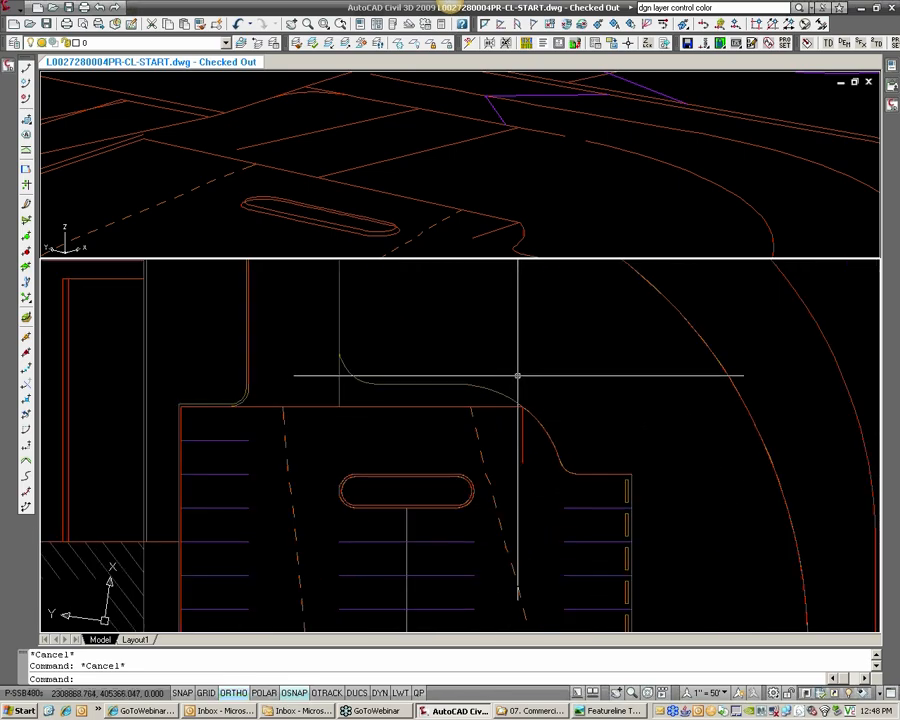
click(526, 432)
click(518, 444)
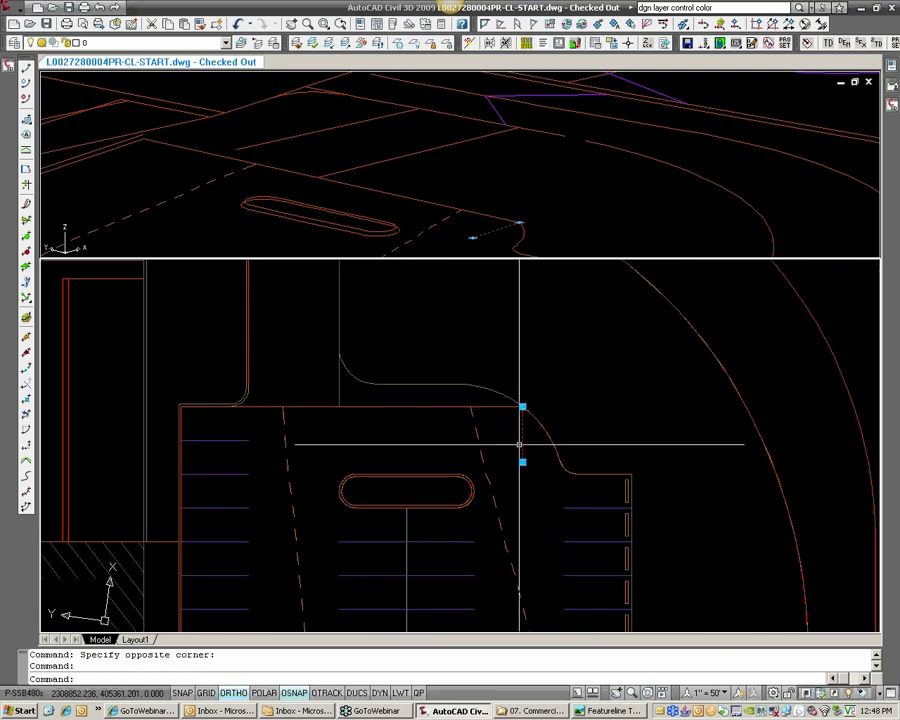
text(e)
key(Return)
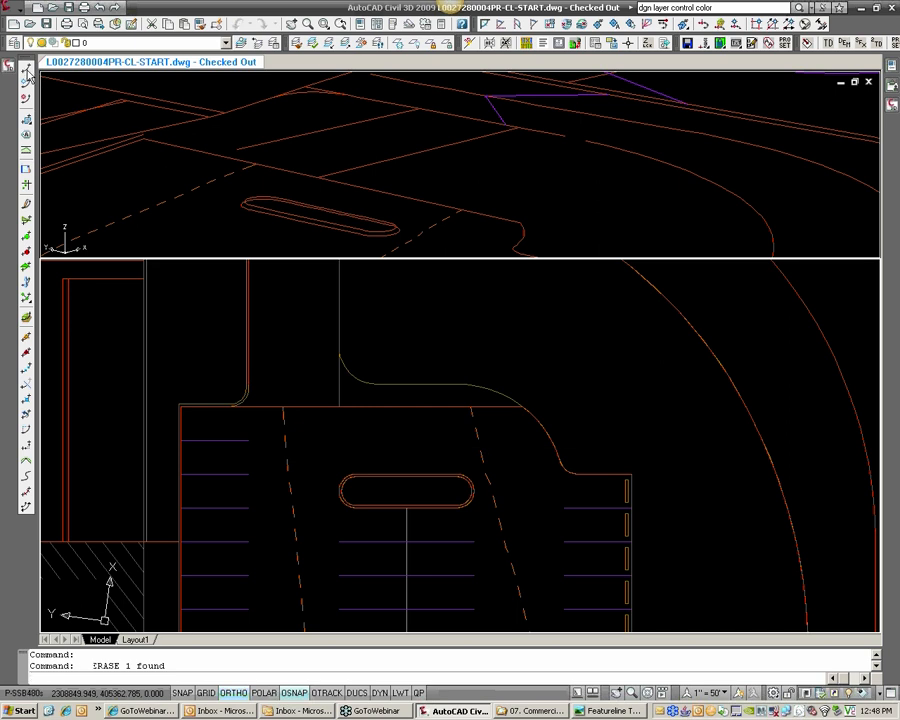
Draw a feature line about 13.58' into the lot from the driveway-end line's endpoint, from elevation 515.72 to the TEMP surface elevation 515.79
click(27, 69)
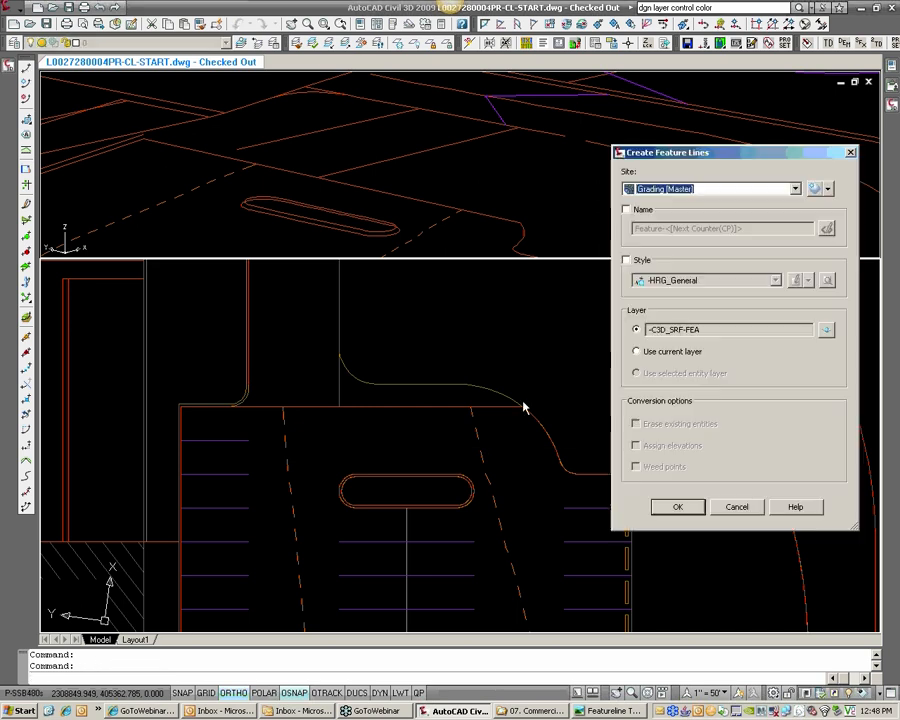
click(679, 508)
scroll(470, 400, up, 5)
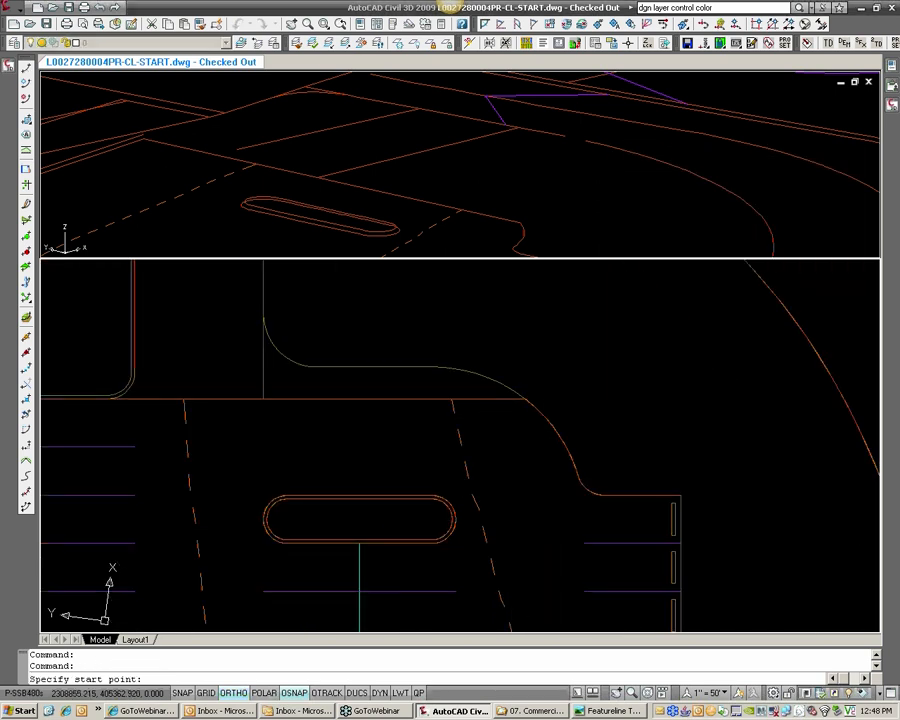
click(491, 389)
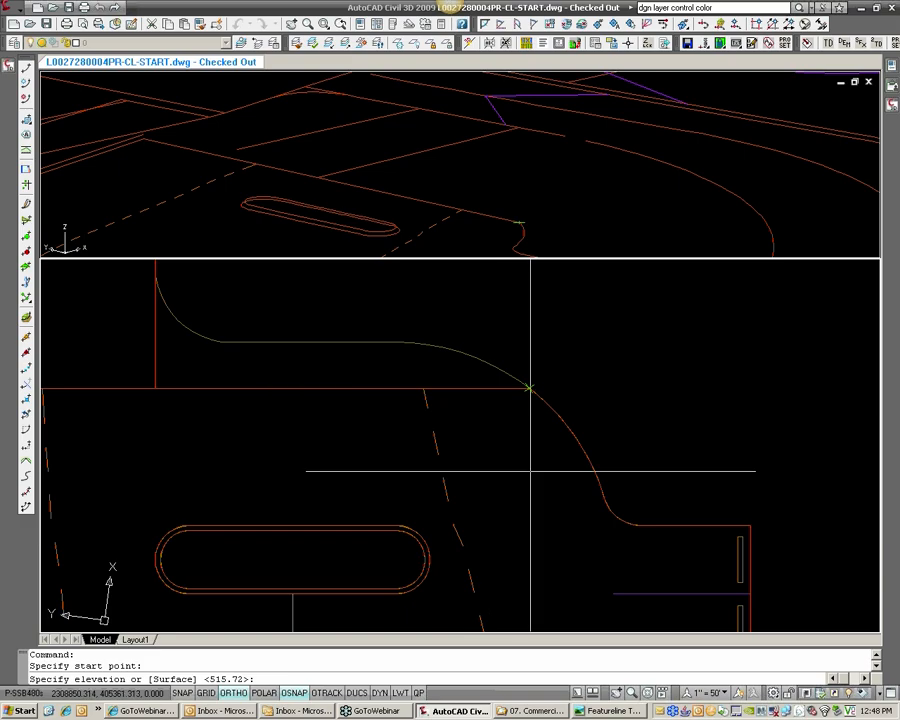
key(Return)
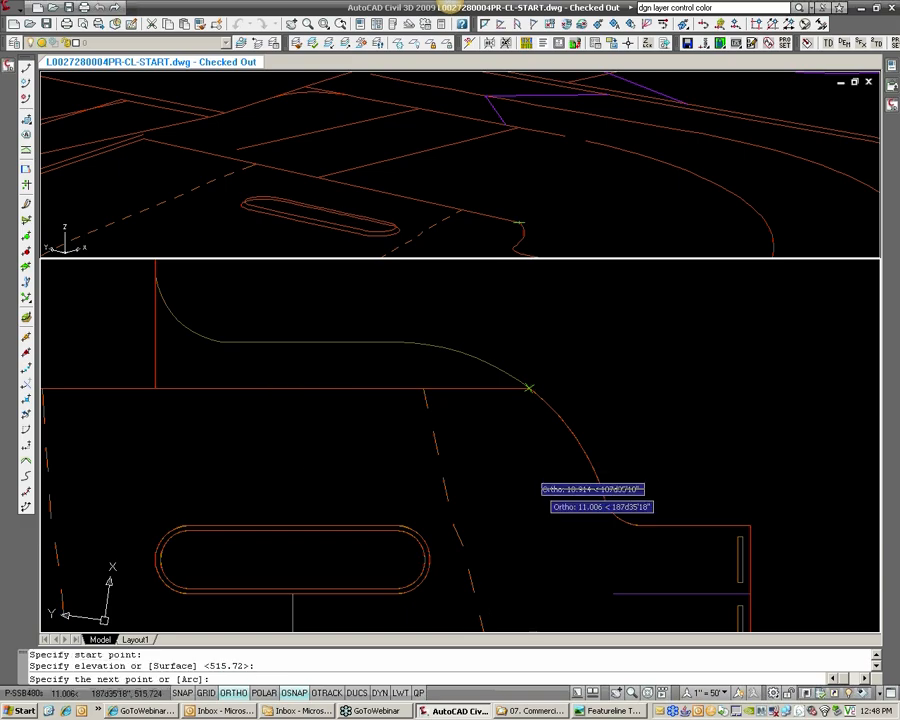
click(530, 492)
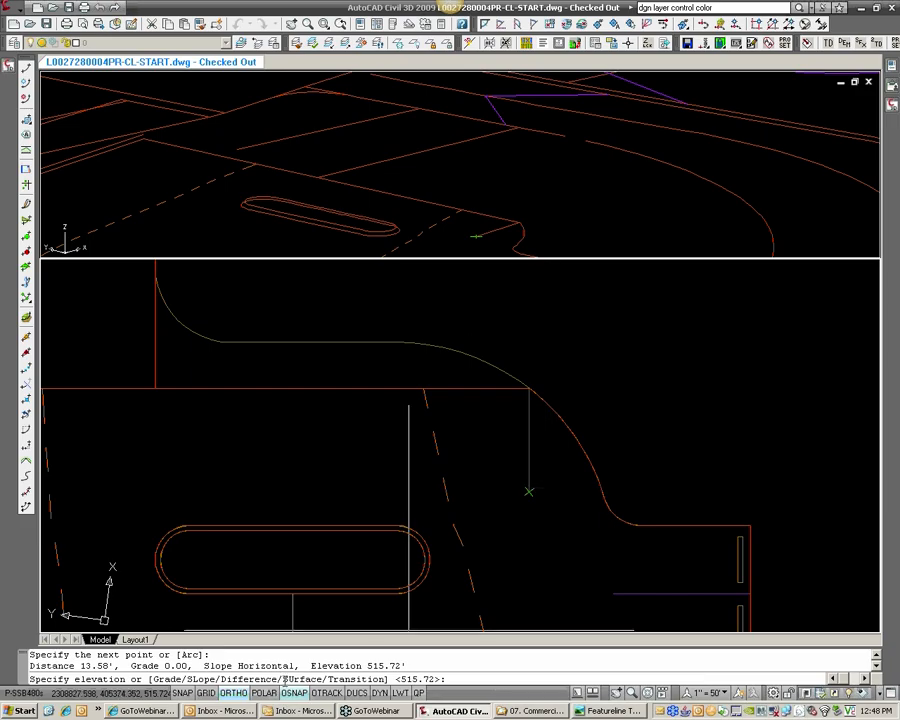
key(Return)
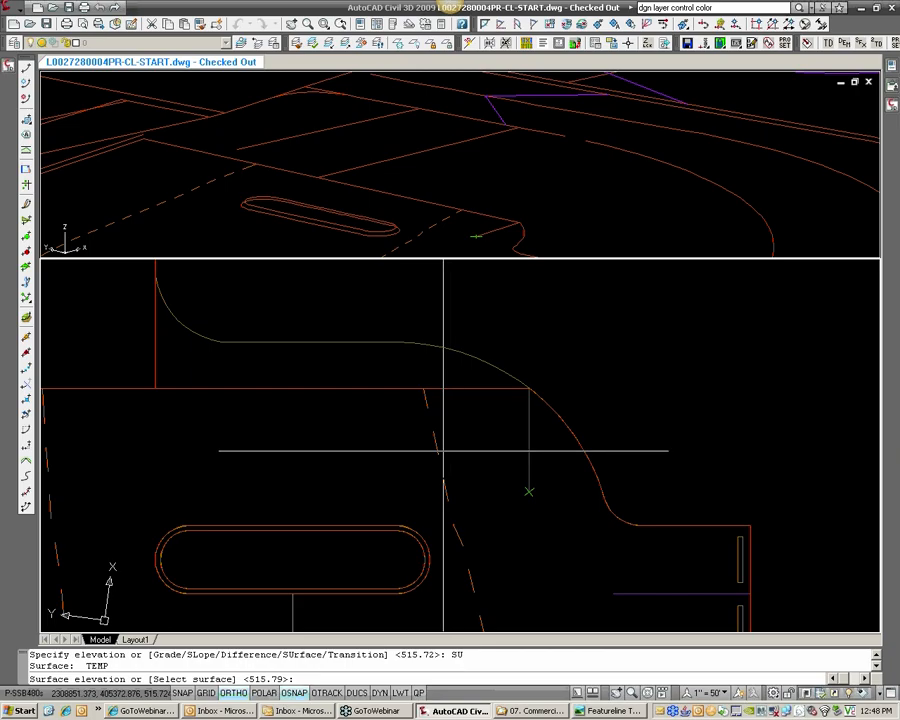
middle_drag(438, 452, 390, 397)
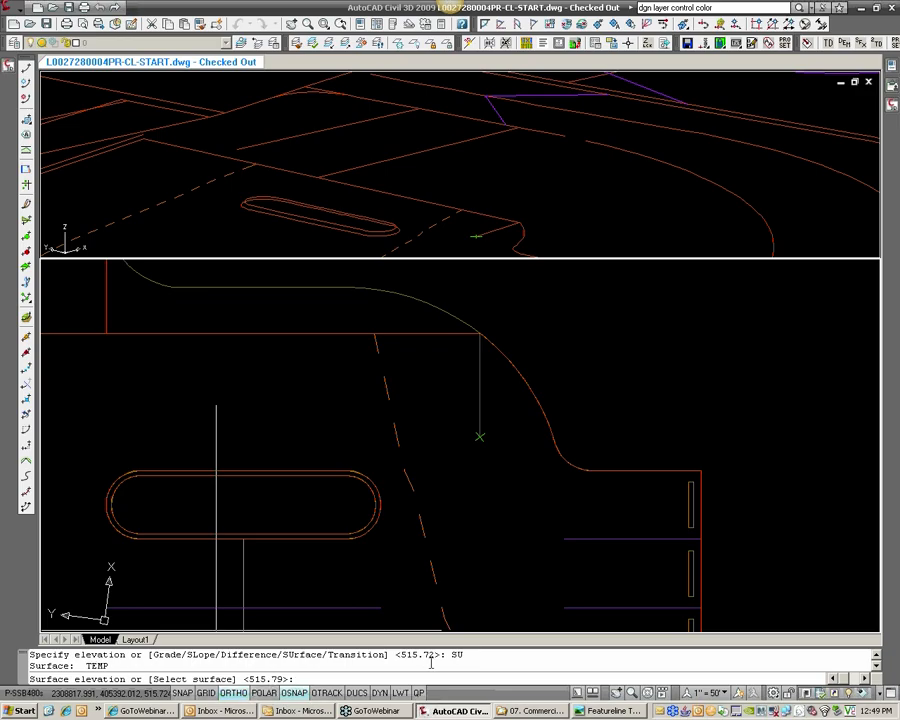
key(Return)
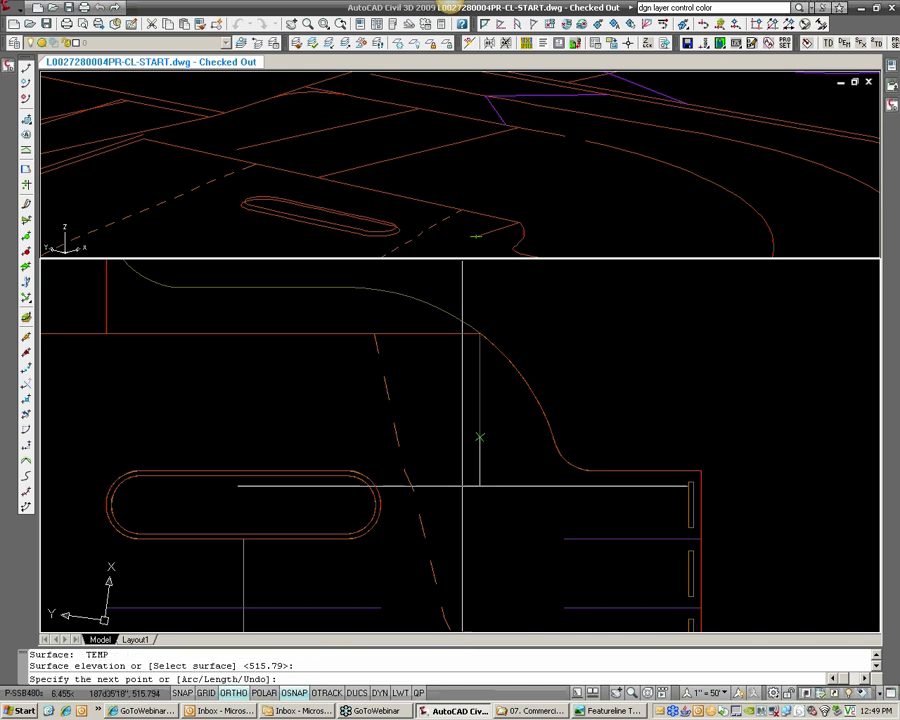
scroll(488, 420, down, 4)
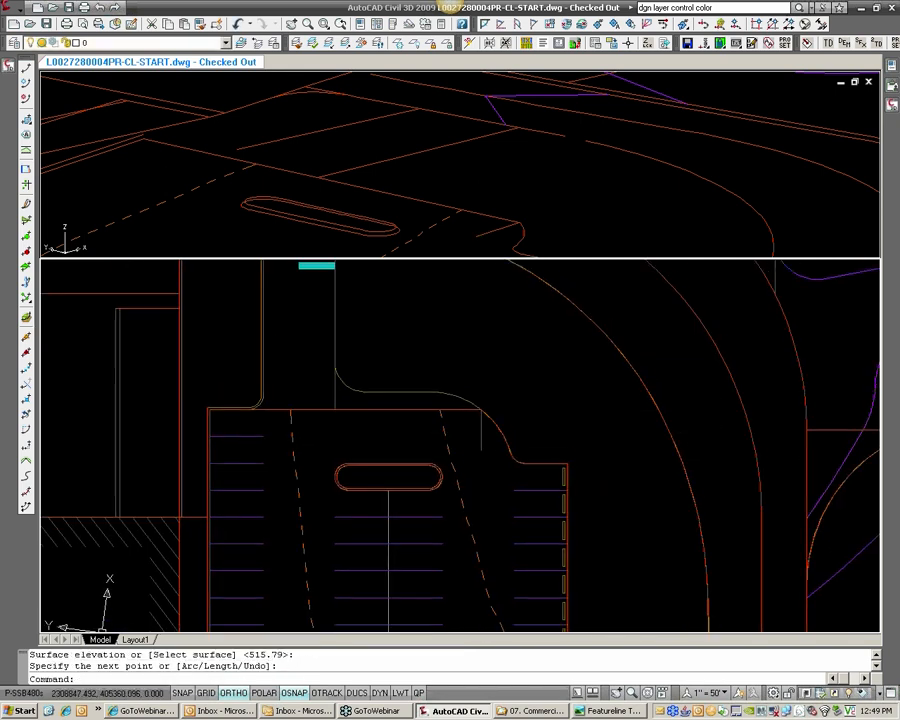
Draw a straight polyline about 53' long from the driveway curb return's end, along the straight curb and past the short feature line
scroll(470, 470, up, 2)
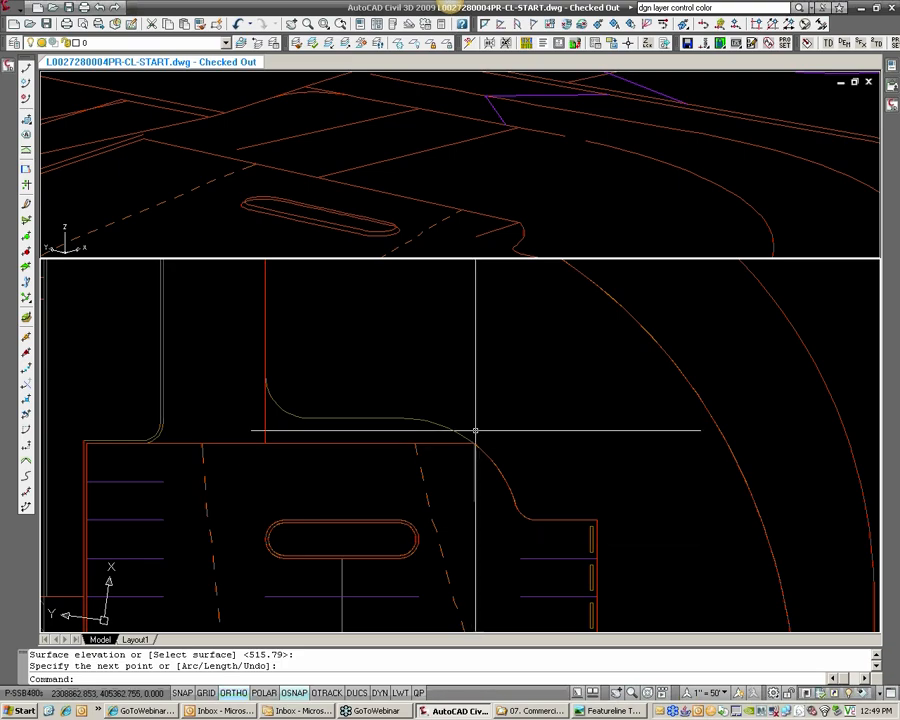
text(PL)
key(Return)
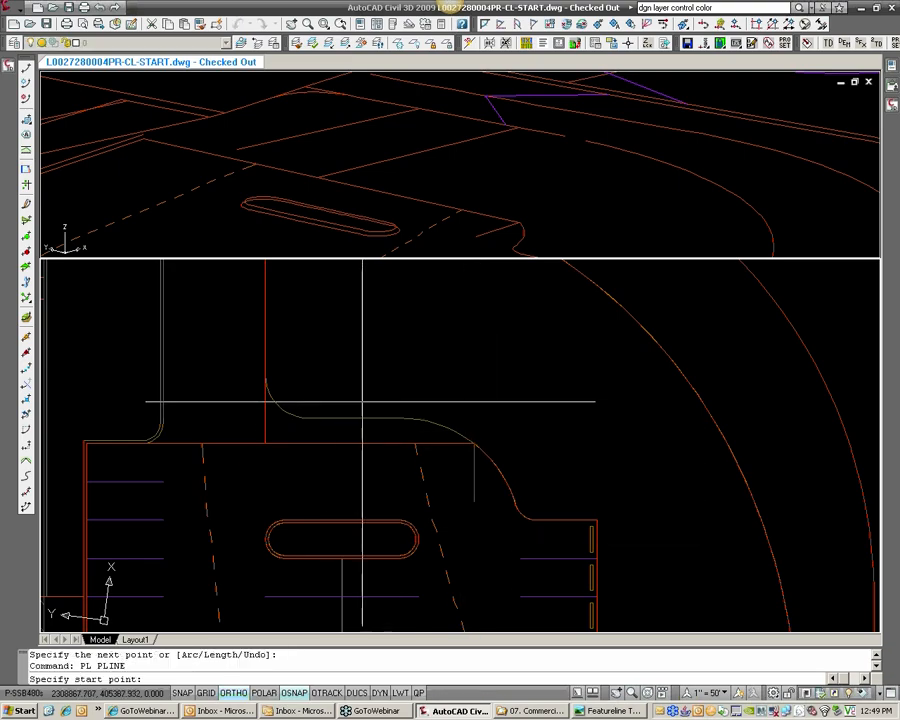
click(307, 418)
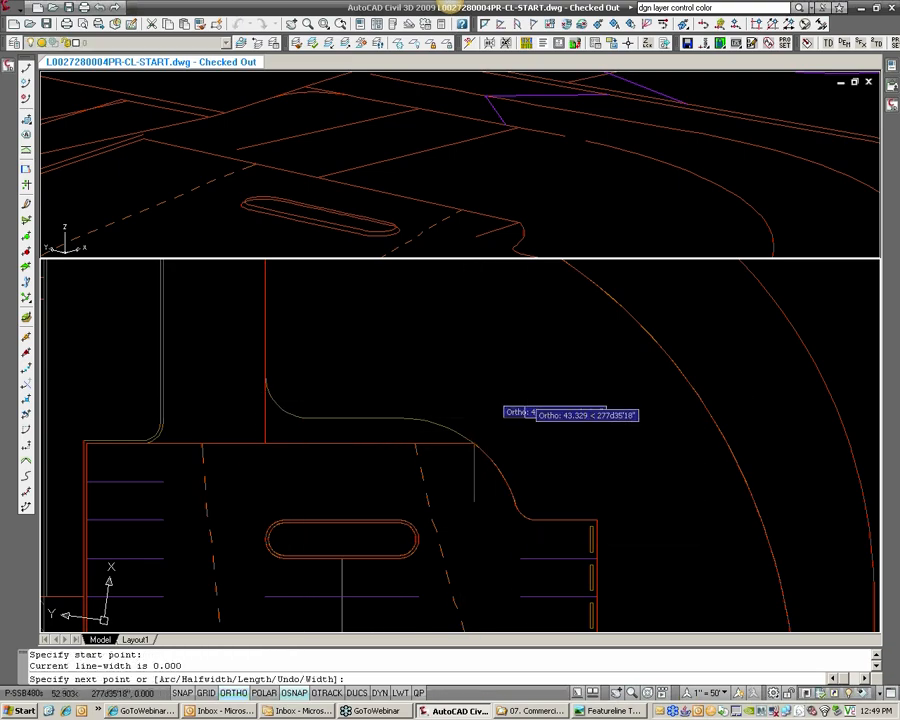
click(533, 400)
key(Return)
Extend the short feature line out of the lot to the polyline along the straight curb
text(EX)
key(Return)
click(497, 418)
key(Return)
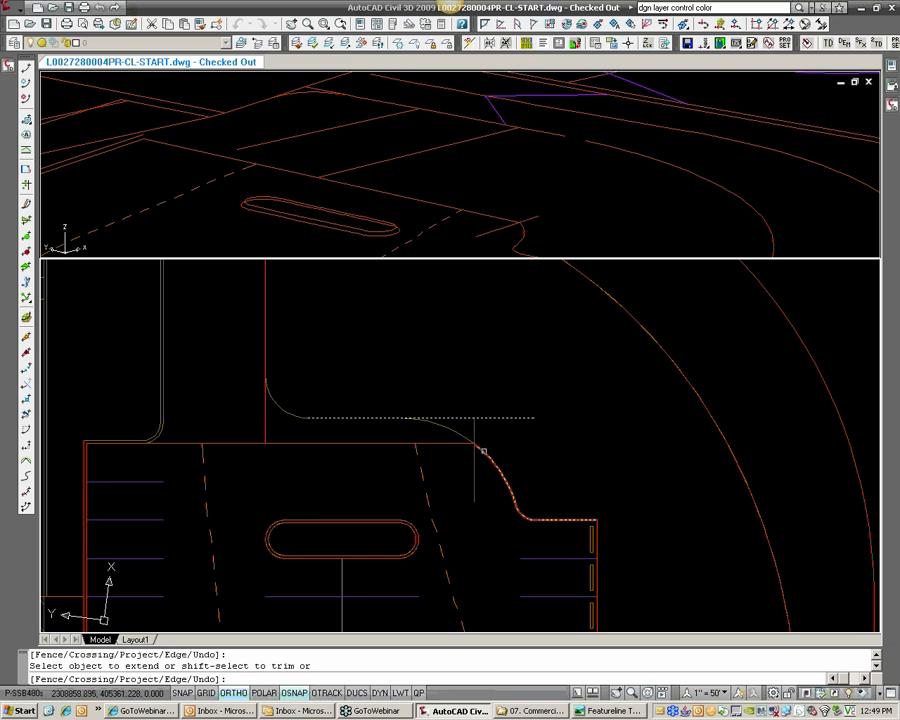
click(483, 452)
key(Return)
Erase the boundary polyline along the straight curb
click(476, 418)
text(E)
key(Return)
scroll(476, 447, up, 2)
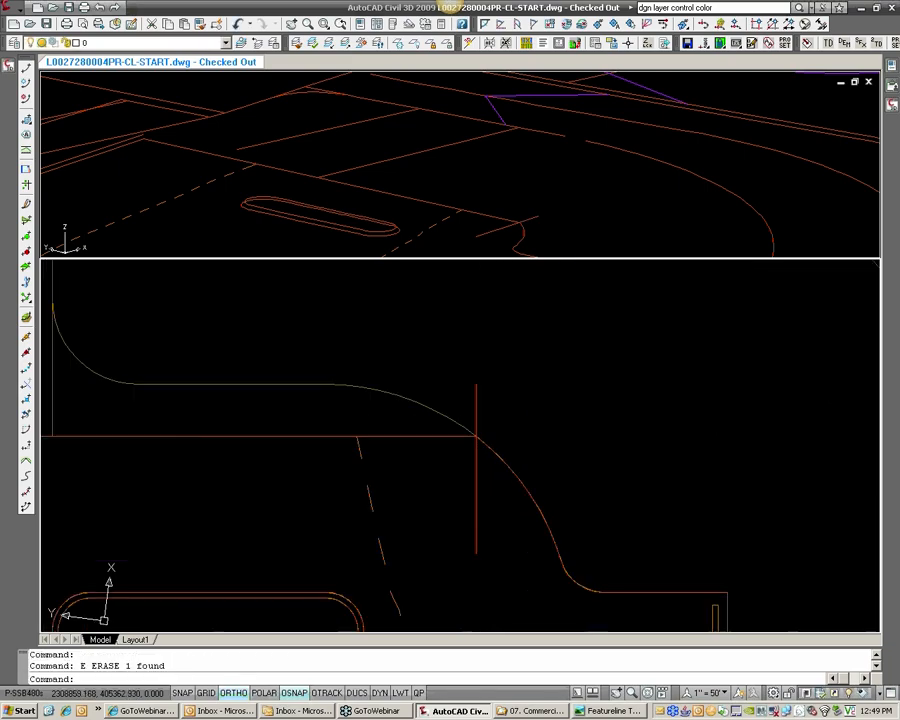
Create a feature line from the xref's straight curb segment in site Grading [Master] on layer -C3D_SRF-FEA
scroll(476, 447, up, 2)
middle_drag(432, 378, 519, 440)
scroll(557, 426, down, 3)
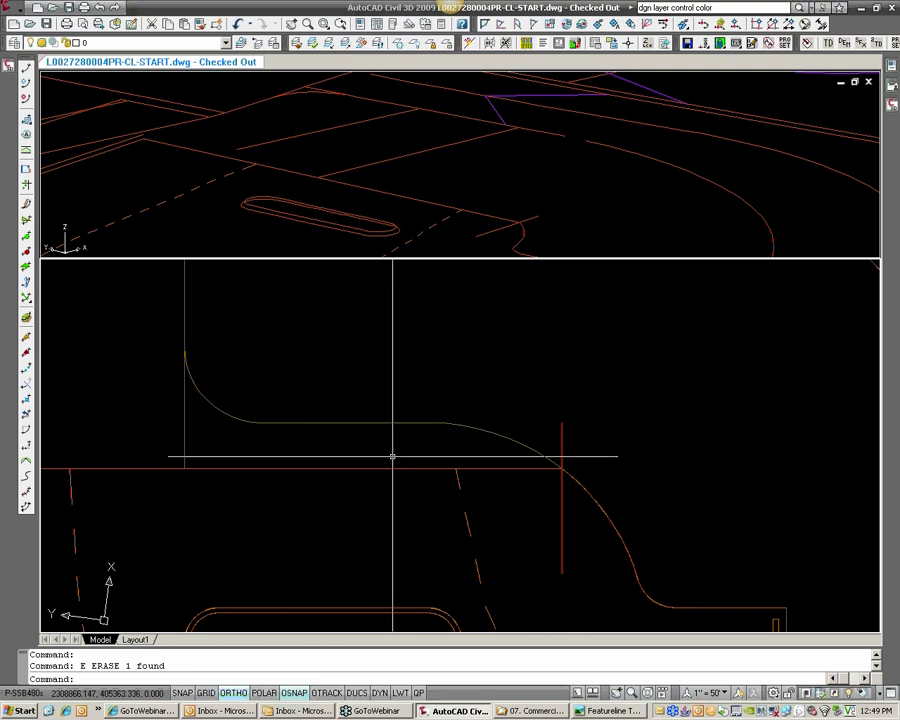
scroll(400, 420, down, 3)
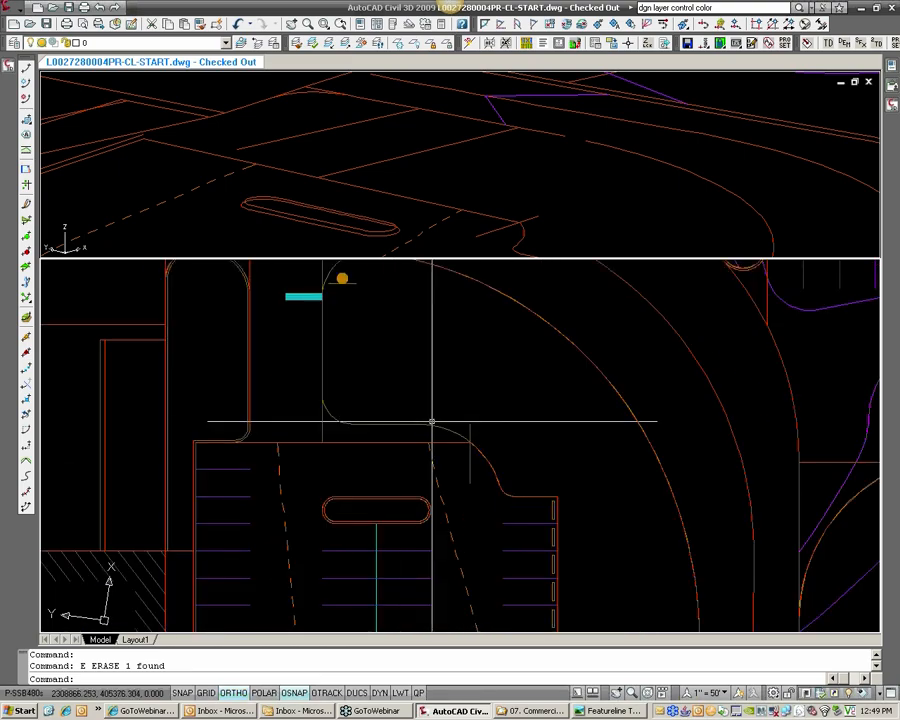
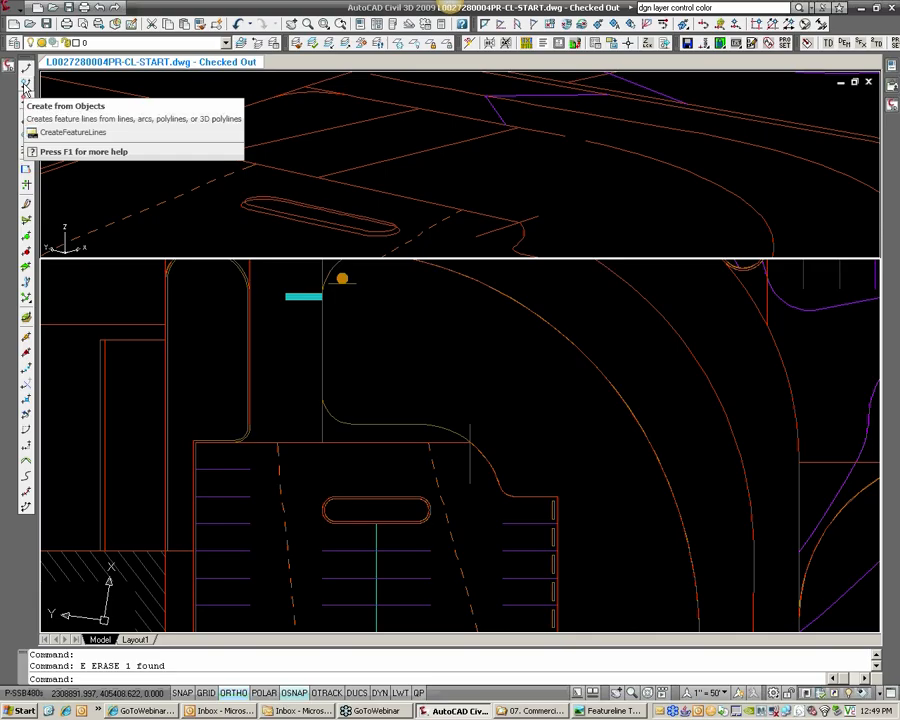
click(26, 88)
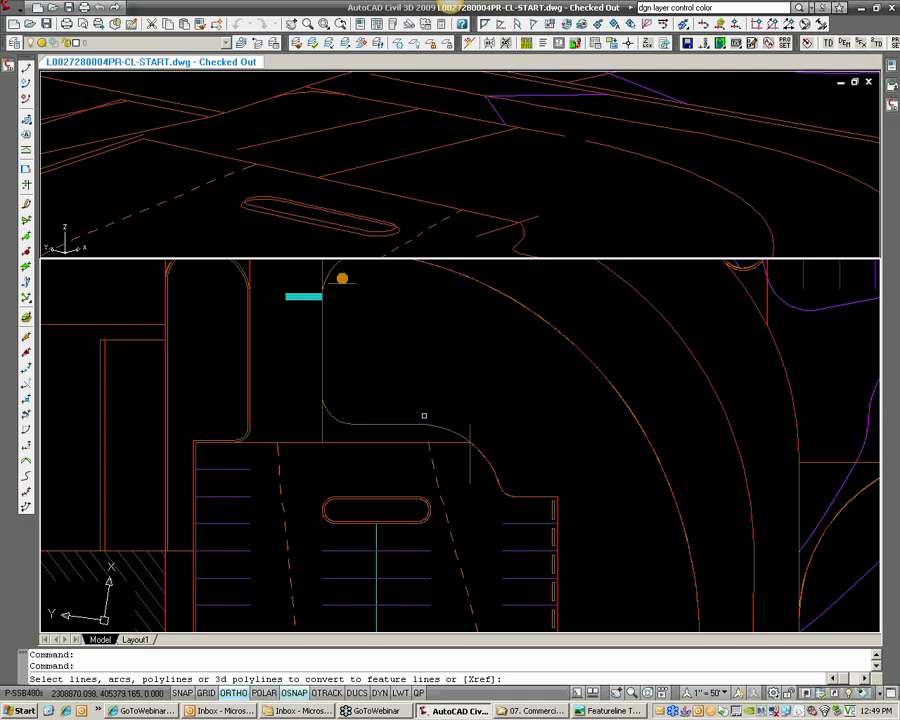
text(X)
key(Return)
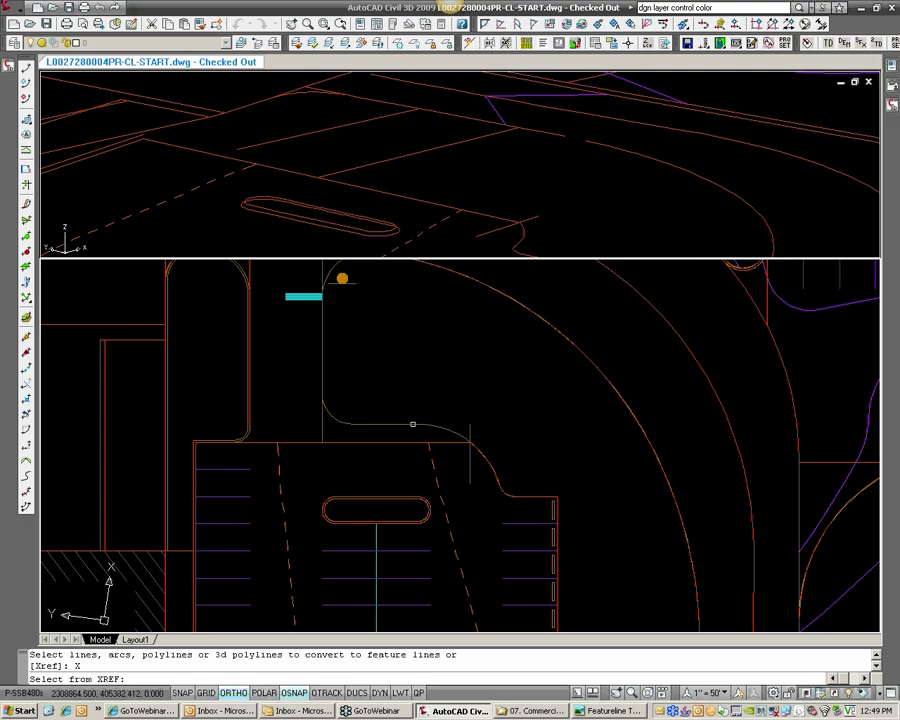
click(410, 421)
key(Return)
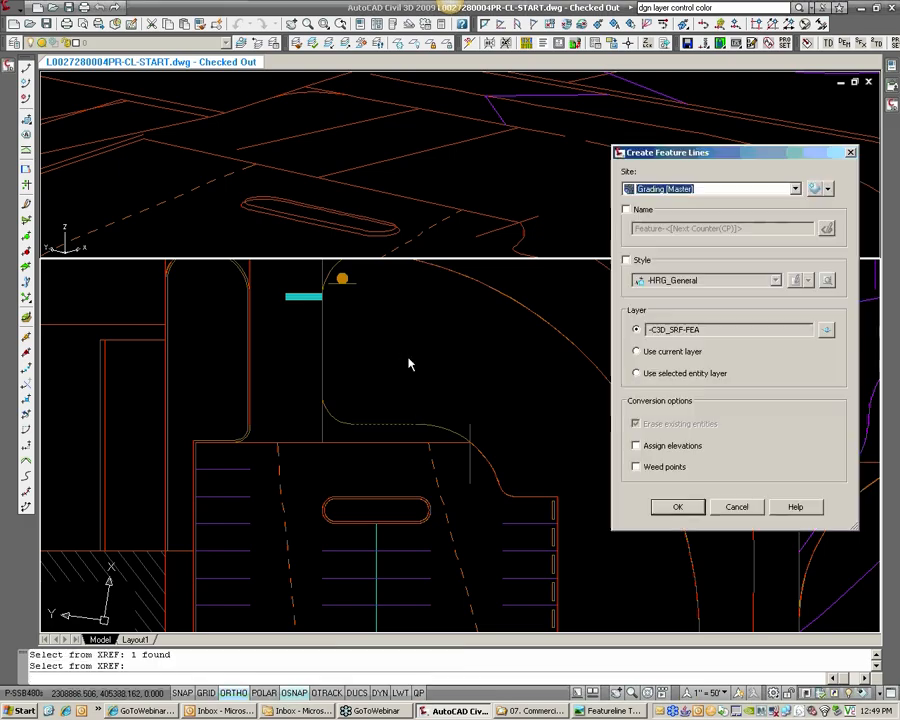
click(638, 447)
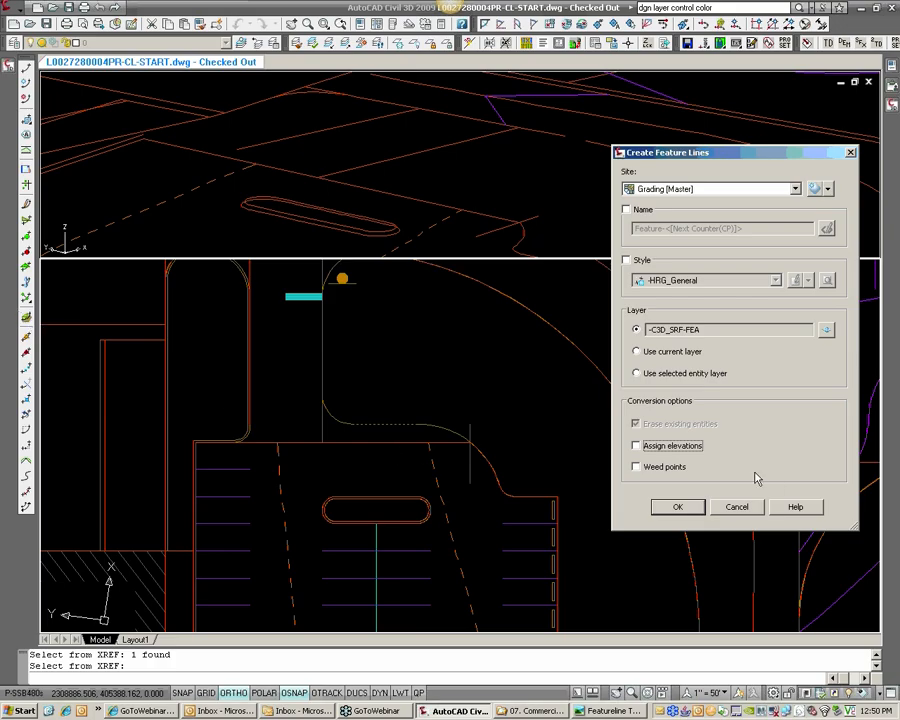
click(670, 448)
click(678, 510)
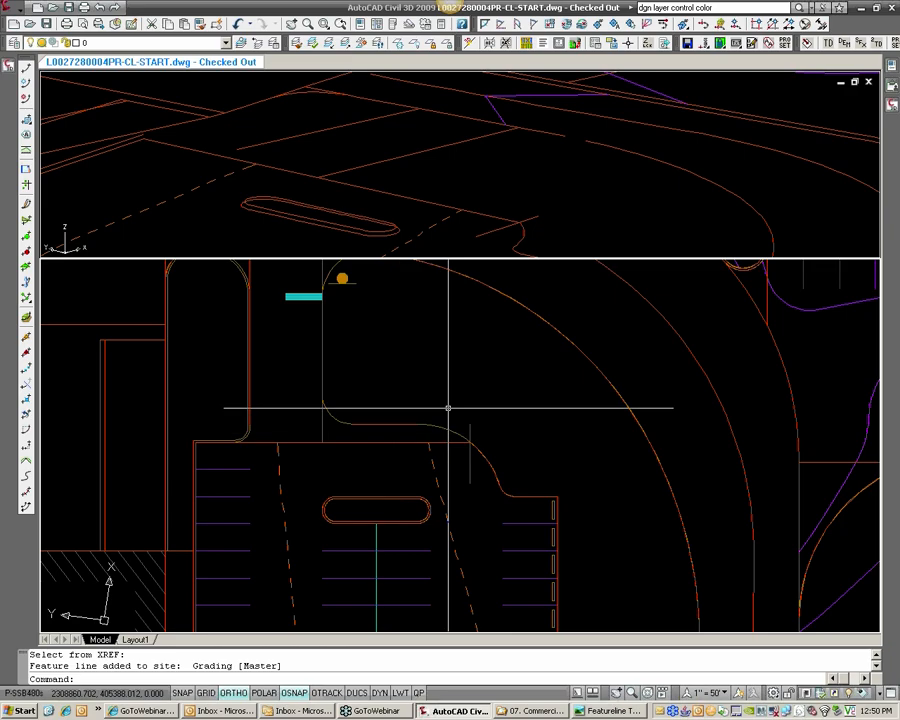
Erase the feature line just created along the straight curb segment
click(400, 424)
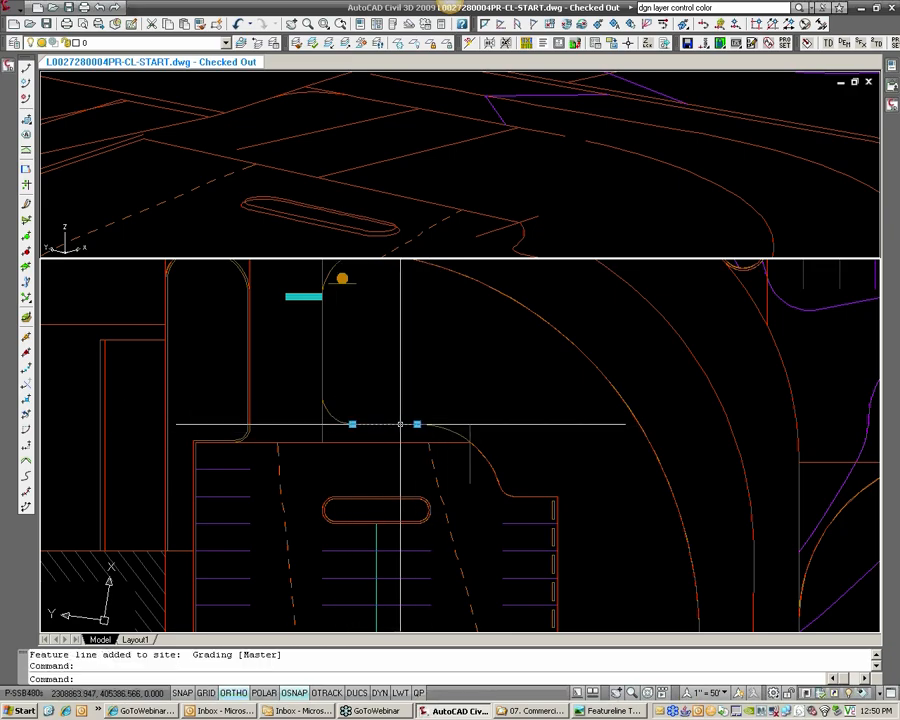
scroll(400, 422, up, 3)
scroll(397, 405, down, 2)
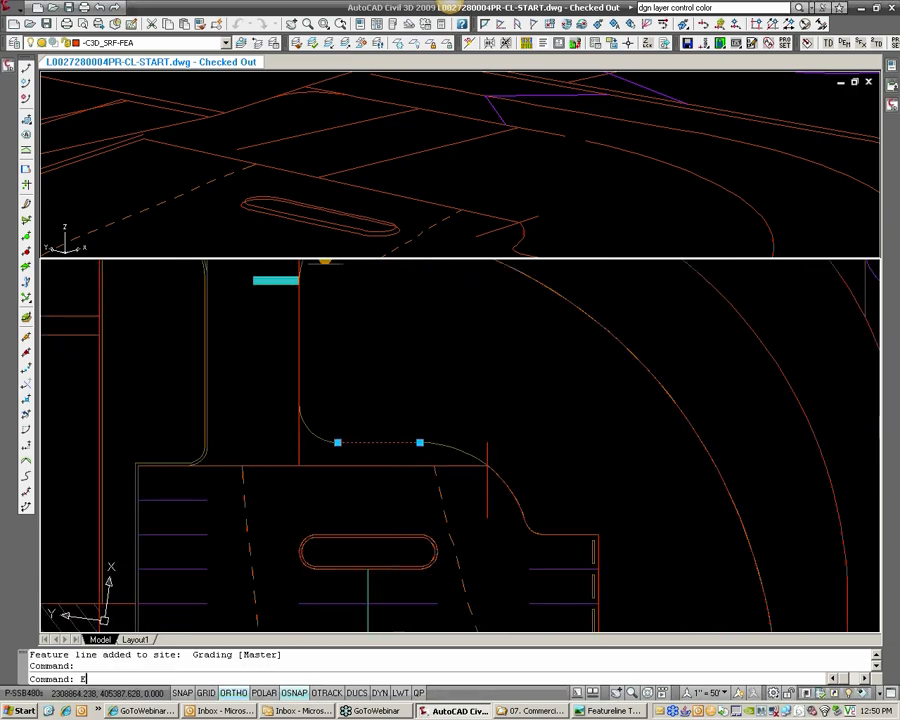
text(E)
key(Return)
Look over the site grading around the building and back at the parking lot's driveway corner
scroll(400, 450, down, 3)
scroll(411, 486, up, 4)
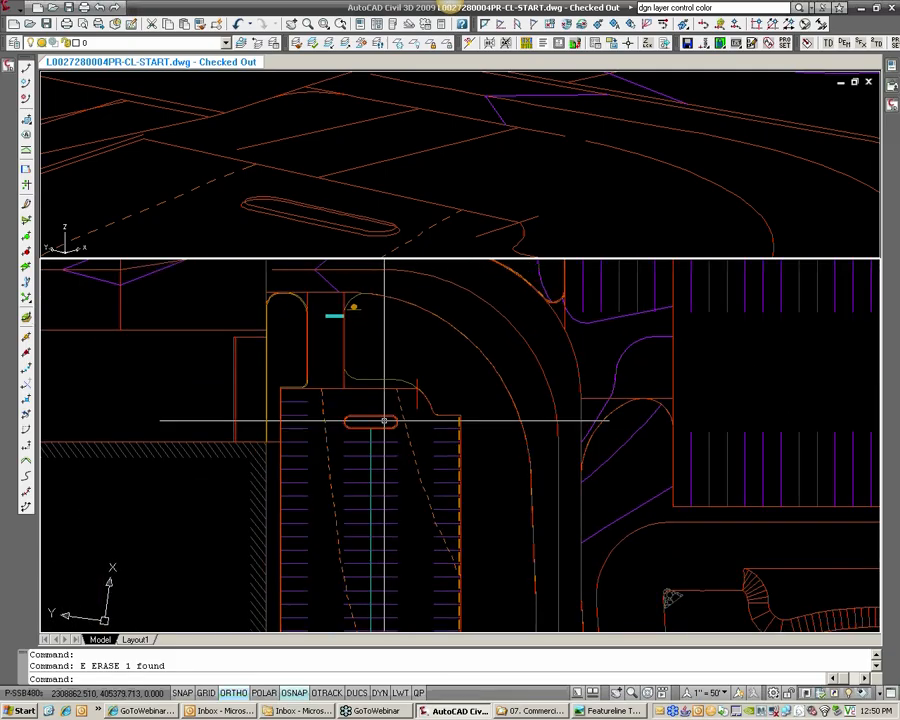
scroll(380, 491, down, 3)
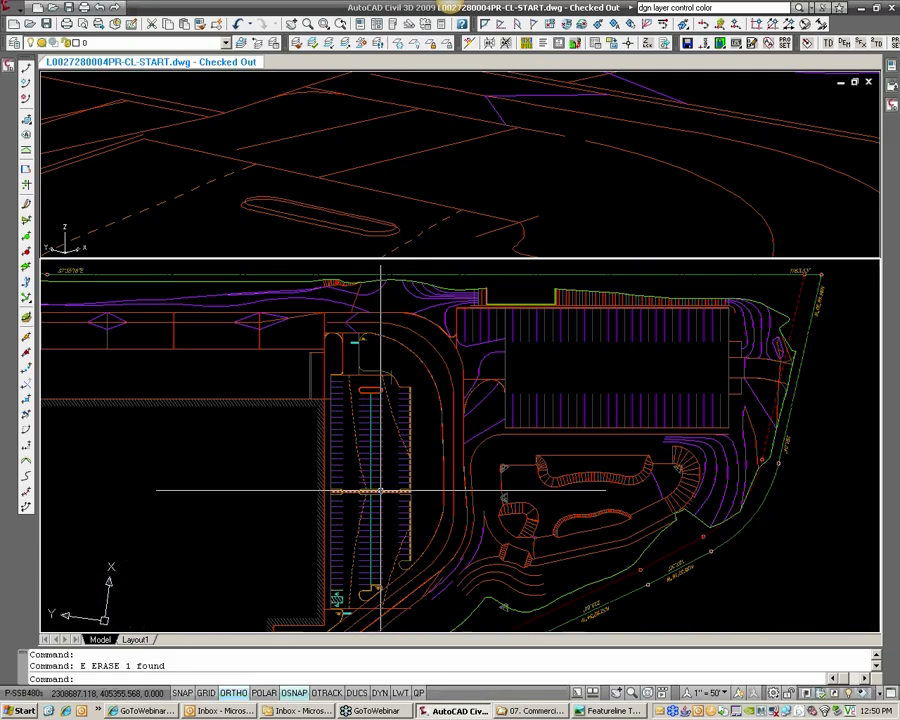
middle_drag(344, 554, 386, 450)
scroll(312, 525, down, 1)
middle_drag(244, 559, 444, 469)
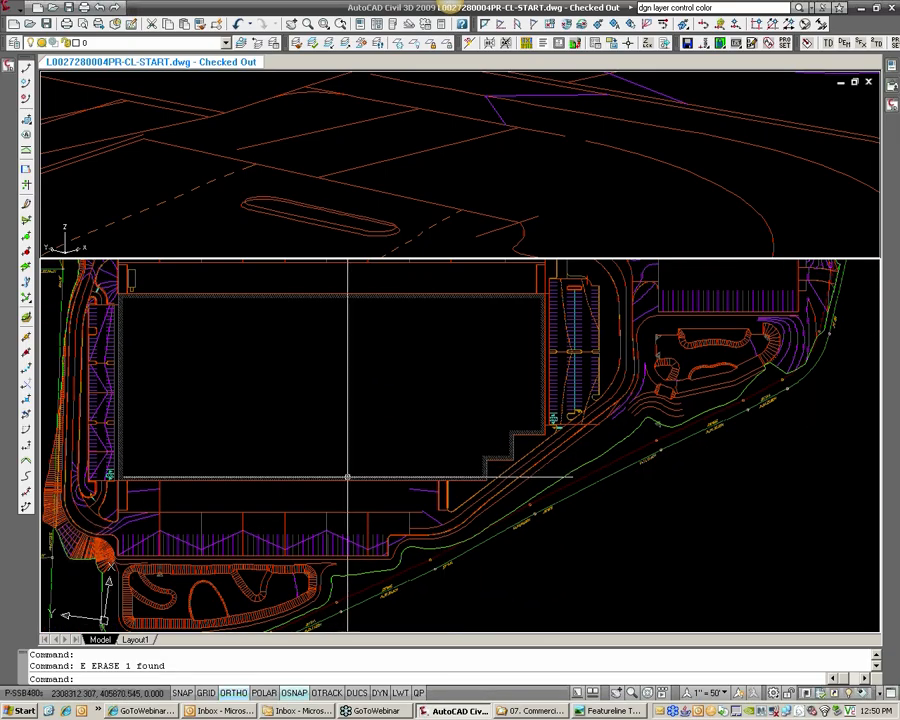
scroll(232, 420, up, 2)
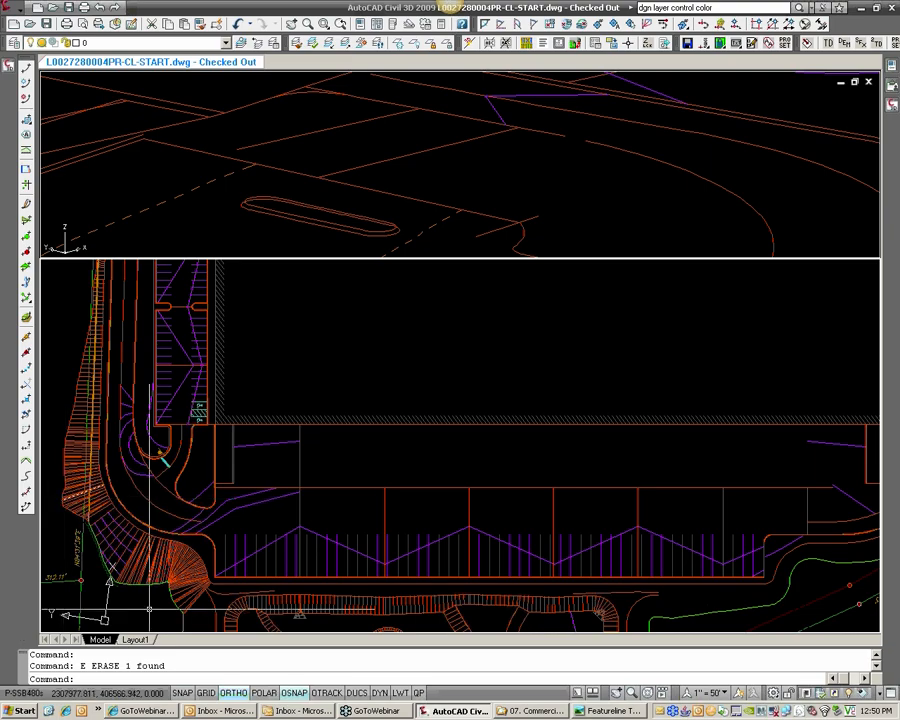
scroll(578, 432, down, 5)
scroll(372, 470, up, 8)
scroll(300, 540, up, 4)
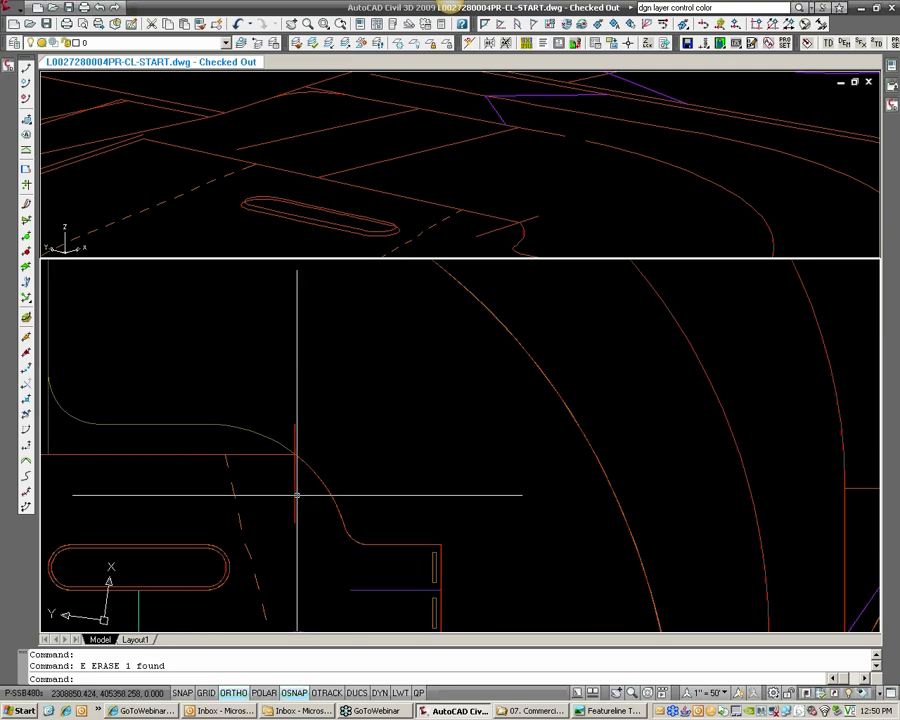
text(e)
key(Return)
scroll(230, 400, down, 6)
key(Escape)
key(Escape)
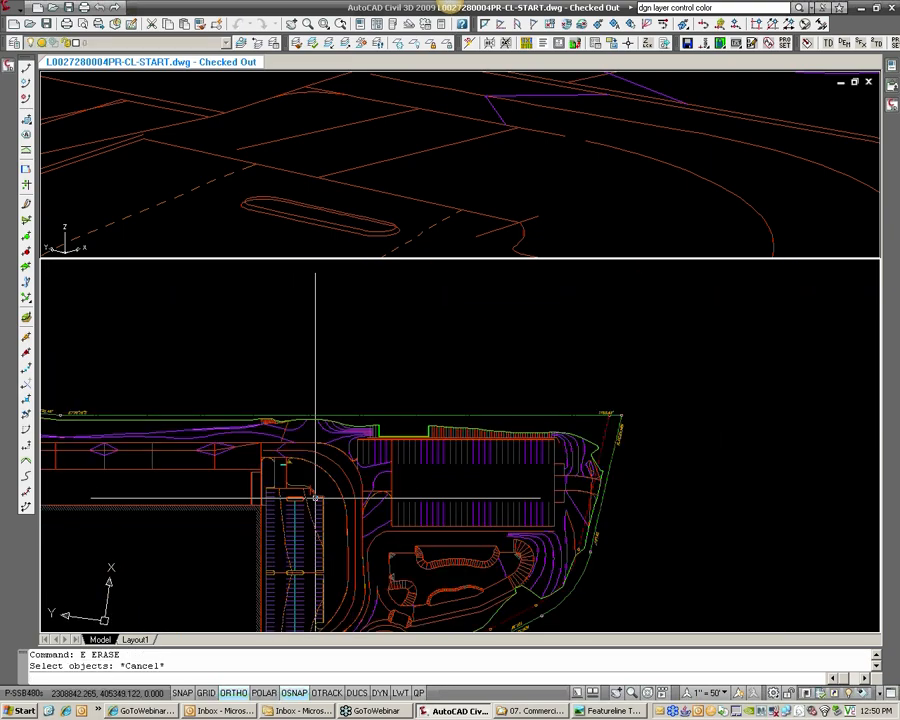
scroll(372, 382, up, 2)
scroll(316, 420, up, 4)
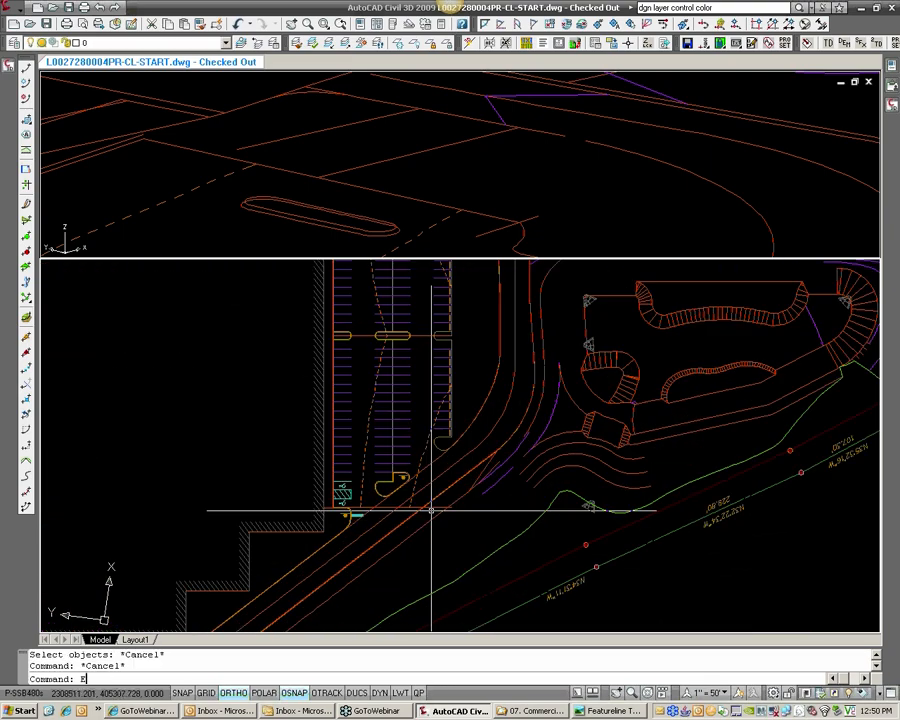
text(e)
key(Return)
click(350, 514)
key(Escape)
key(Escape)
Draw a short straight polyline across the lot-end feature line beside the accessible stalls, near the dashed line's end
scroll(352, 515, up, 4)
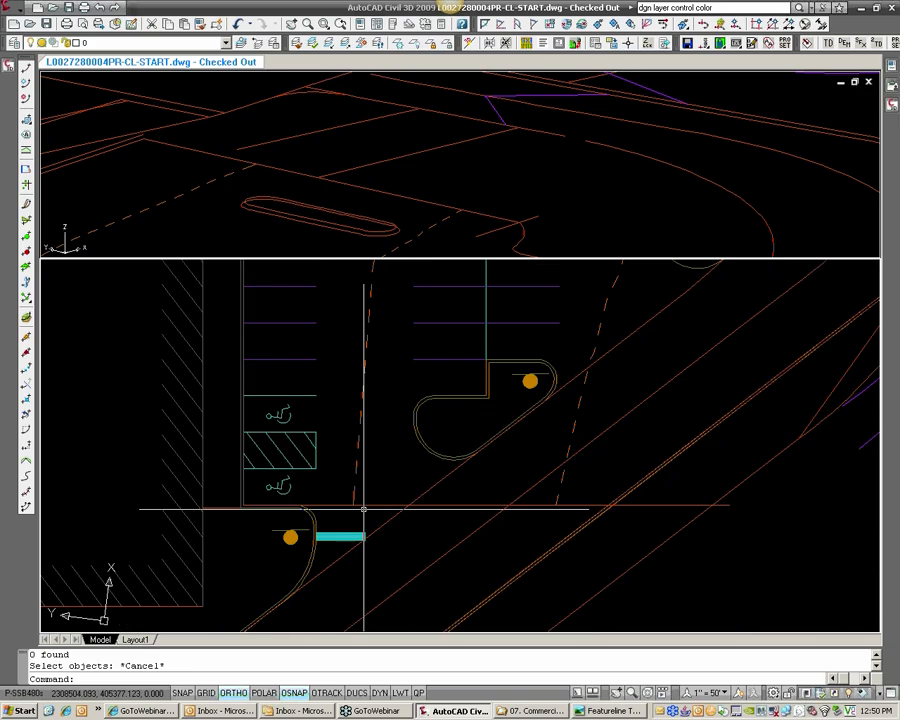
text(pl)
key(Return)
click(360, 518)
click(360, 466)
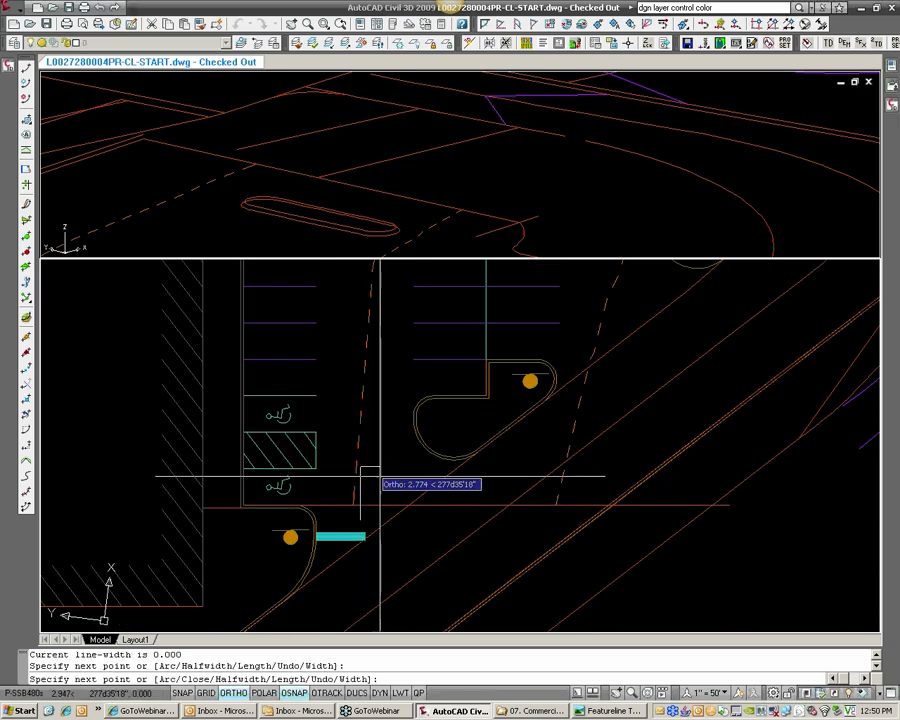
key(Return)
Trim the lot-end feature line at the short polyline, removing the portion that crosses the drive aisle
click(27, 384)
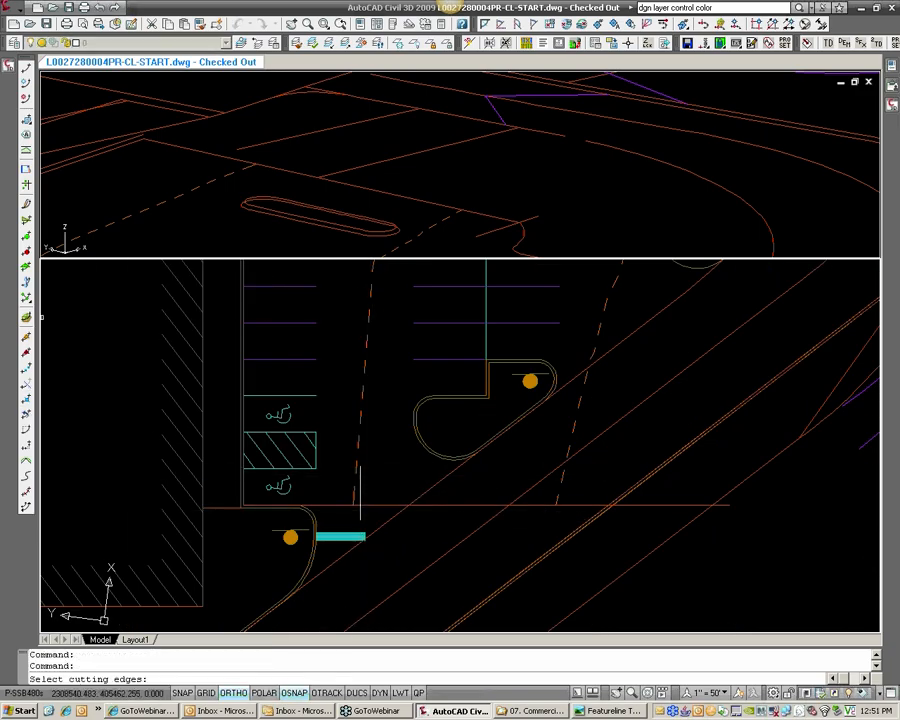
key(Escape)
key(Return)
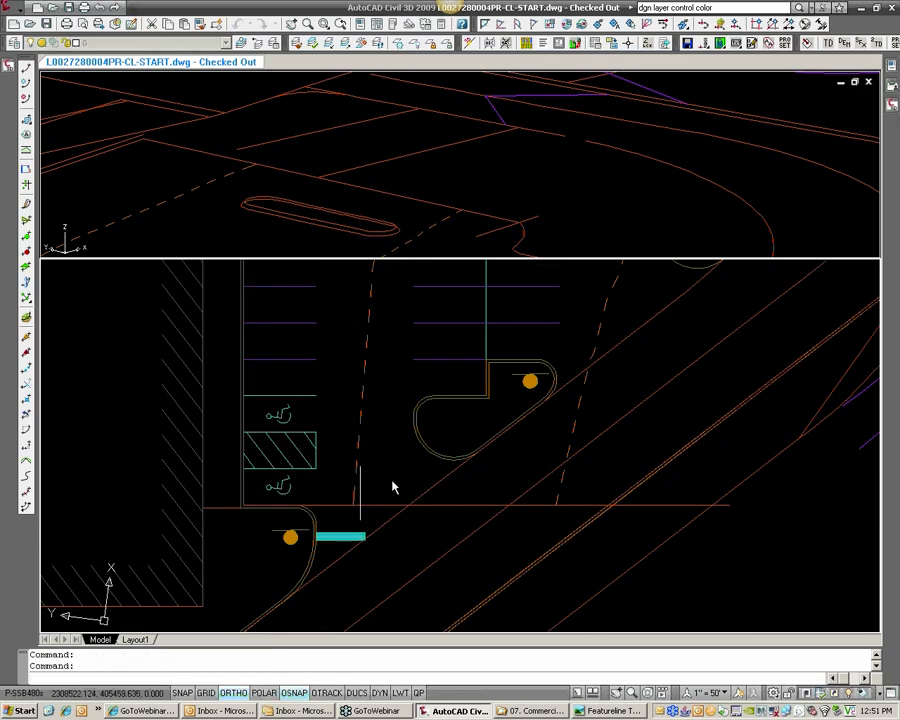
click(357, 489)
click(360, 487)
key(Return)
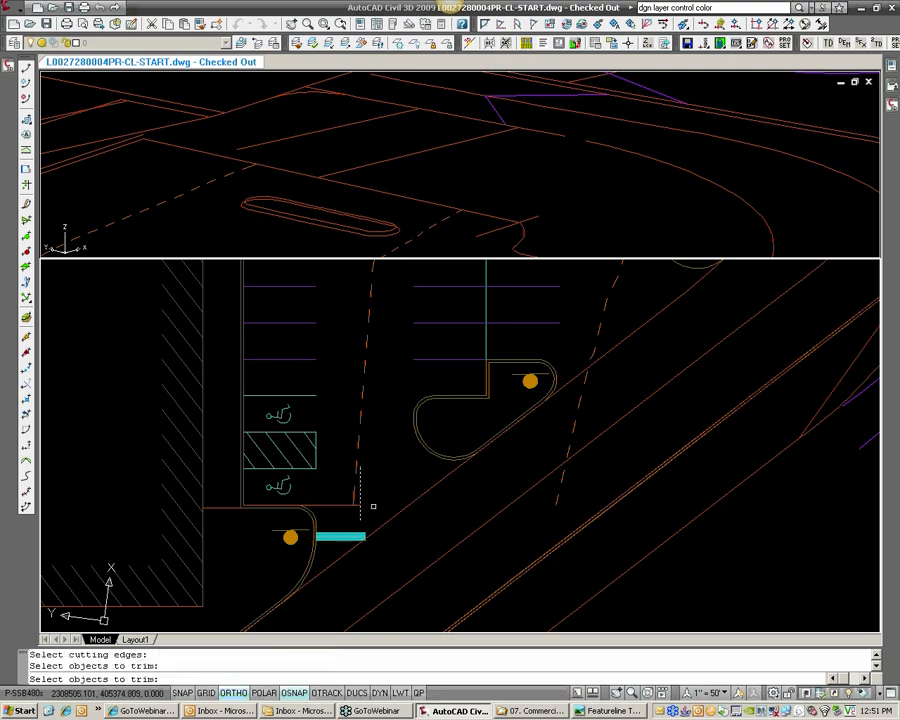
key(Return)
Erase the short polyline used as the cutting edge
click(362, 495)
click(360, 486)
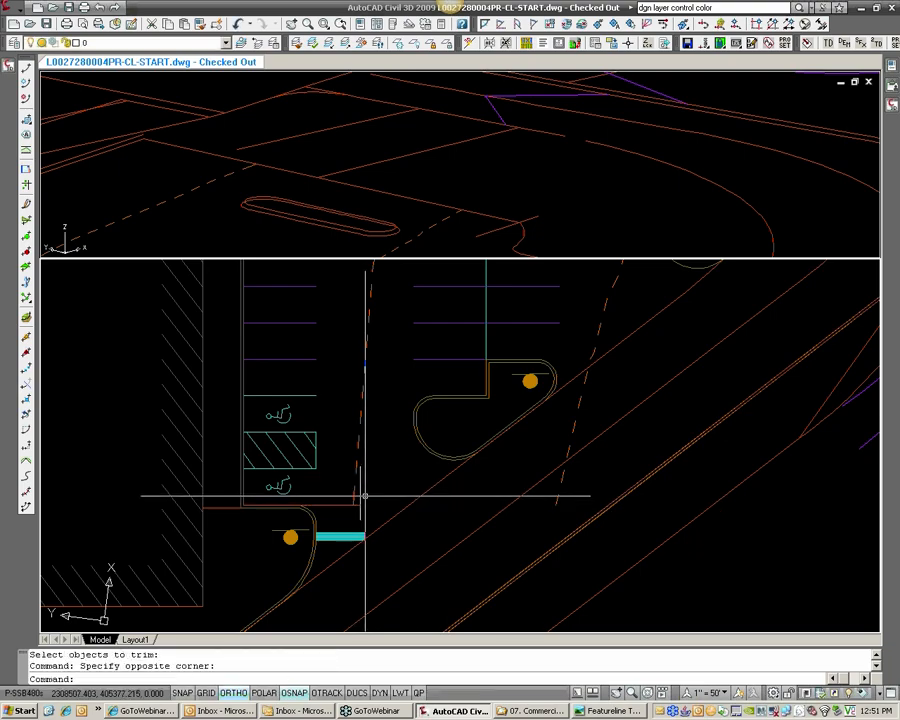
text(e)
key(Return)
Expand the 07-FG surface and its definition in the Toolspace Prospector tree
scroll(397, 484, down, 5)
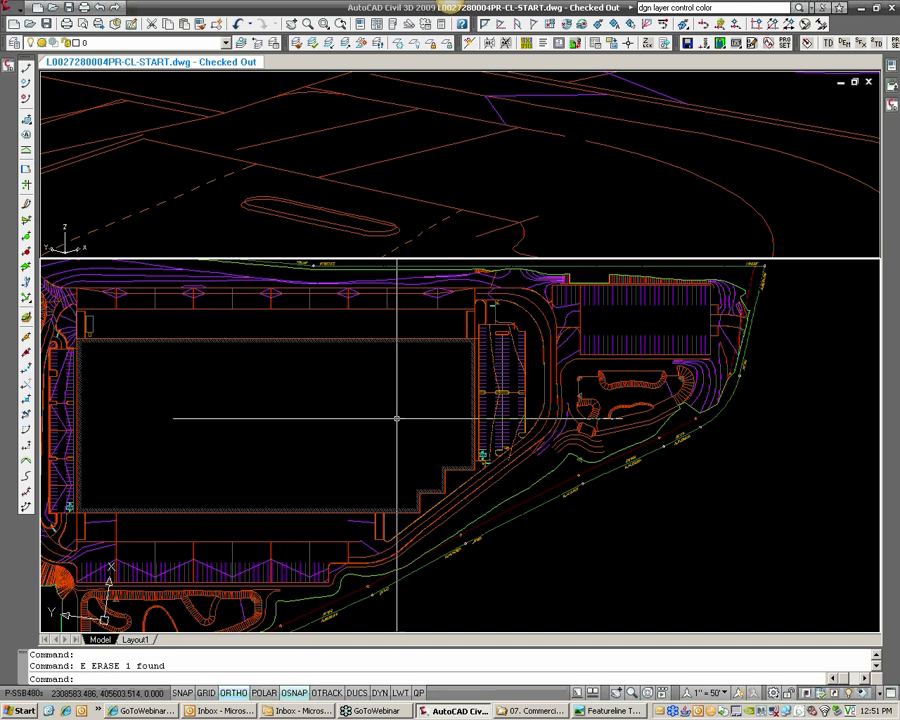
middle_drag(281, 414, 349, 409)
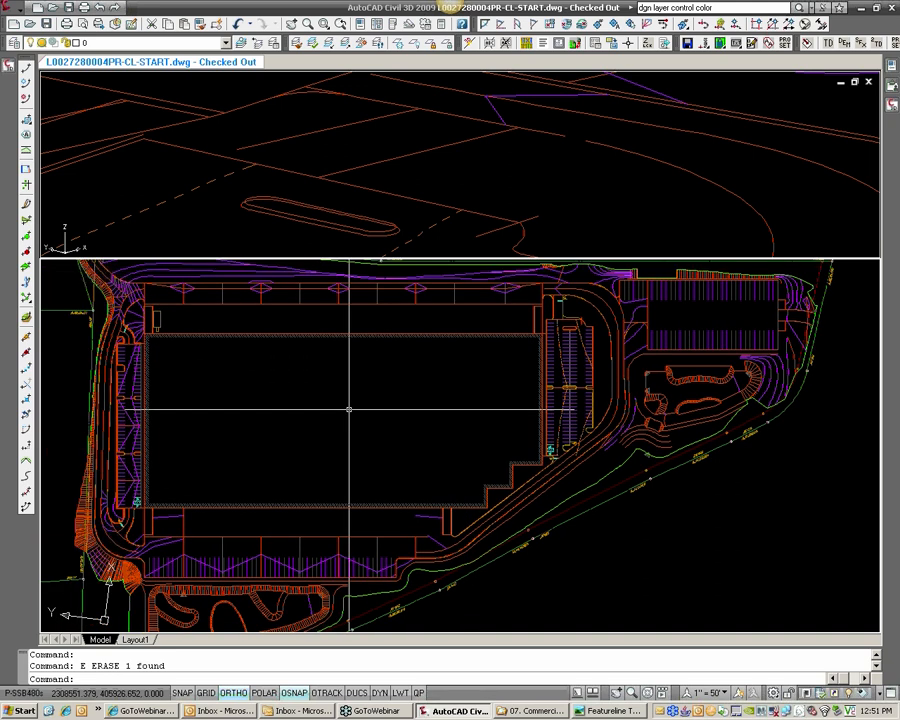
mouse_move(5, 76)
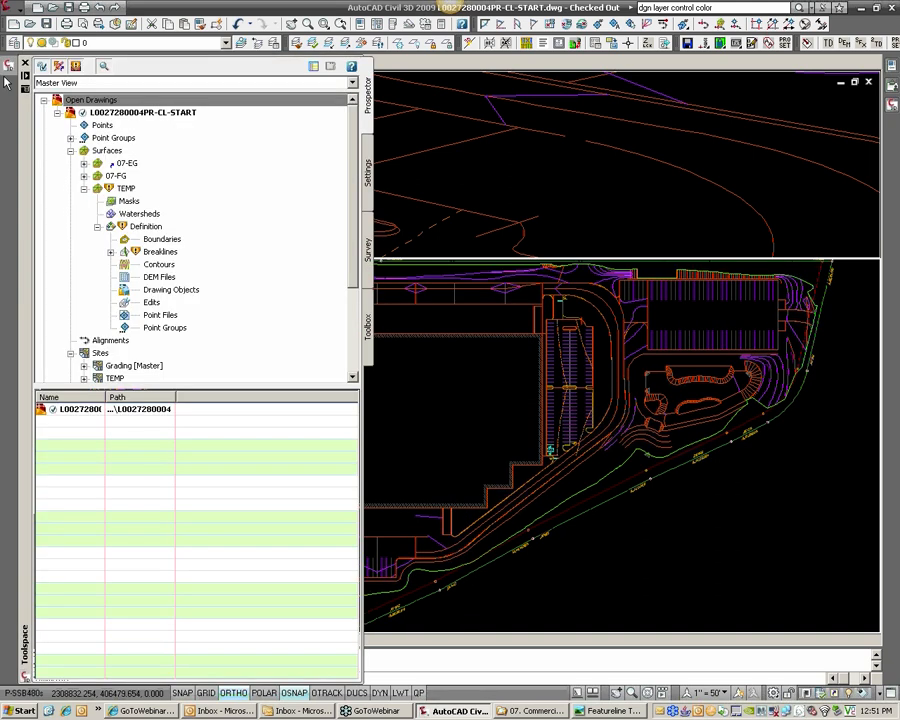
click(84, 177)
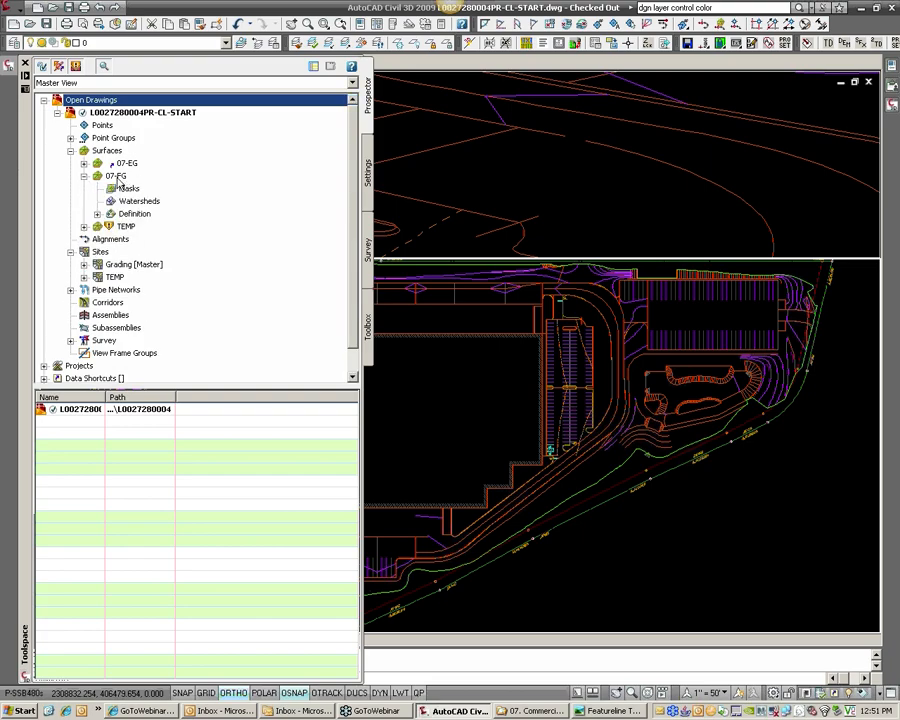
click(97, 214)
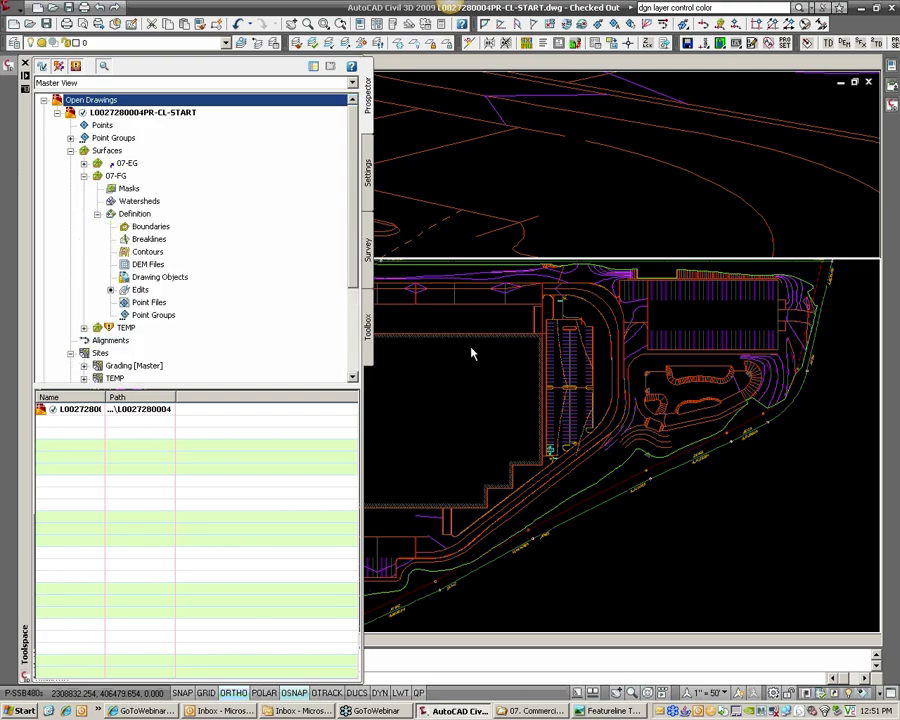
Quick-select all objects in the entire drawing whose layer equals -C3D_SRF-FEA
scroll(411, 370, up, 2)
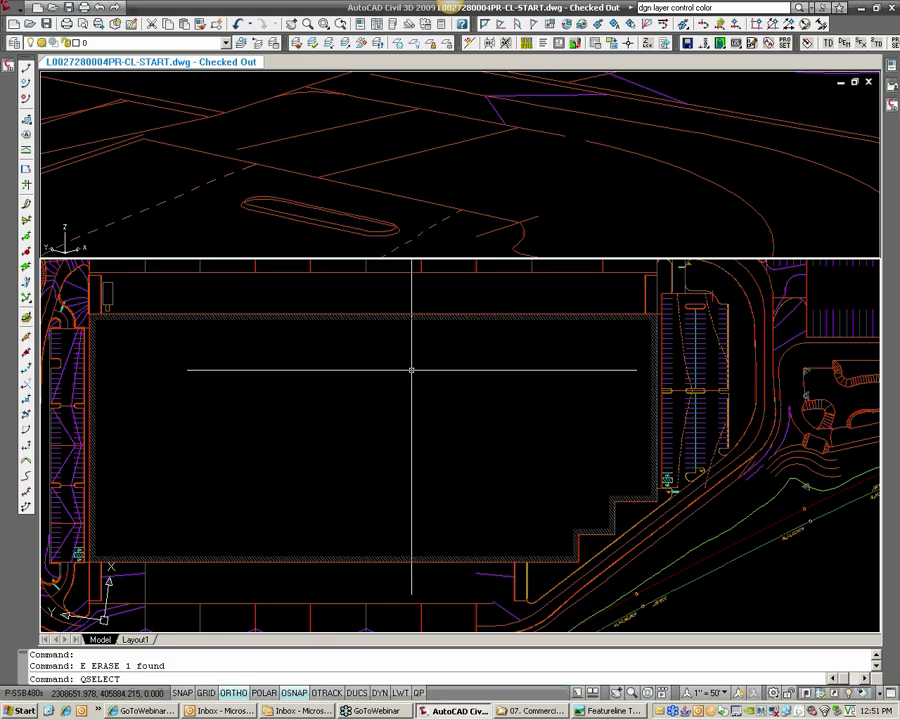
key(Return)
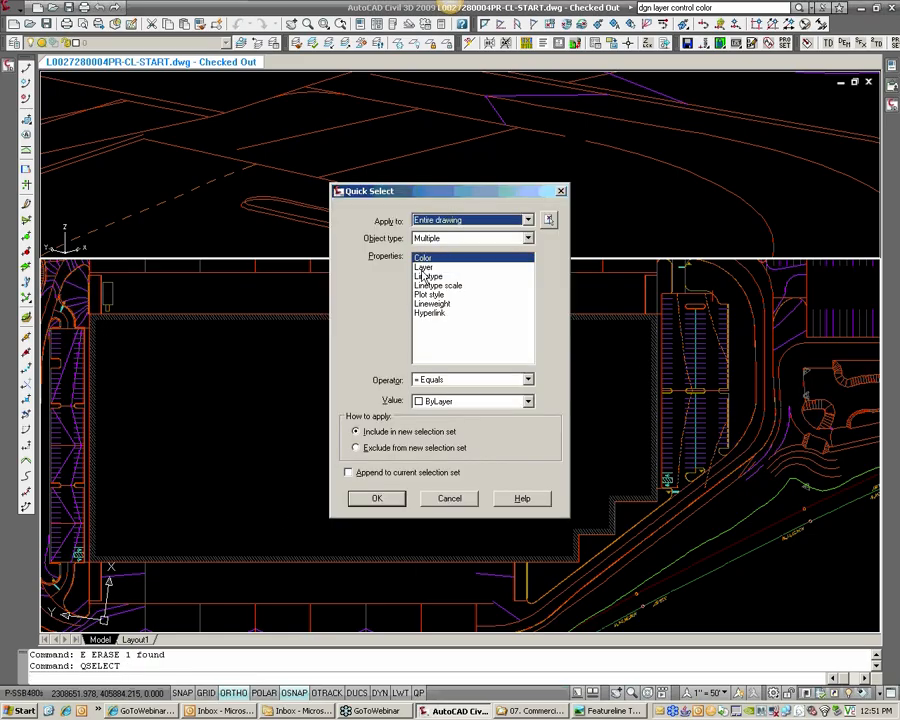
click(422, 269)
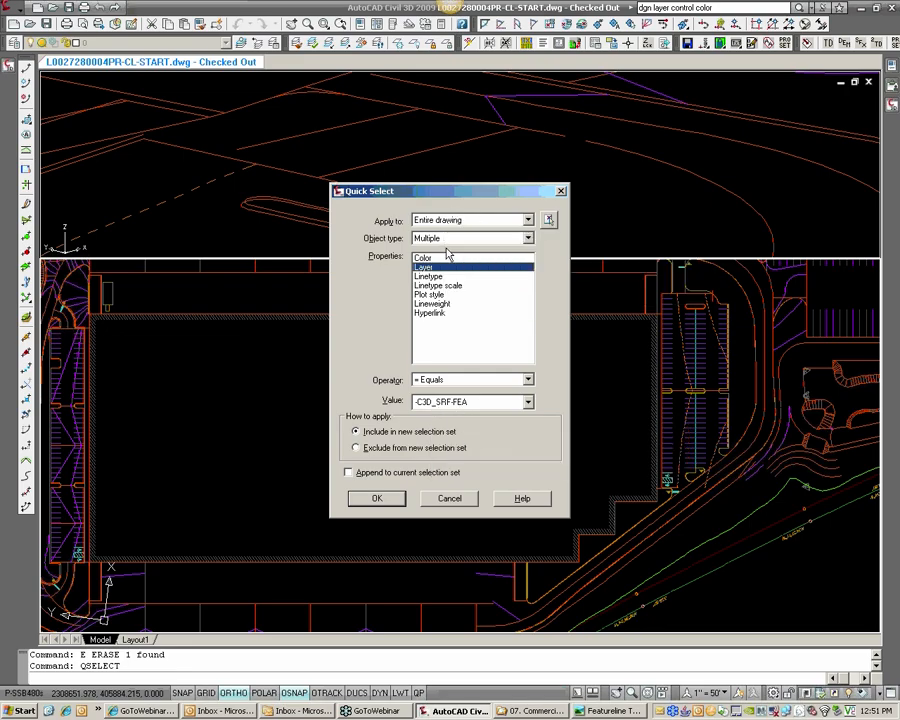
click(430, 403)
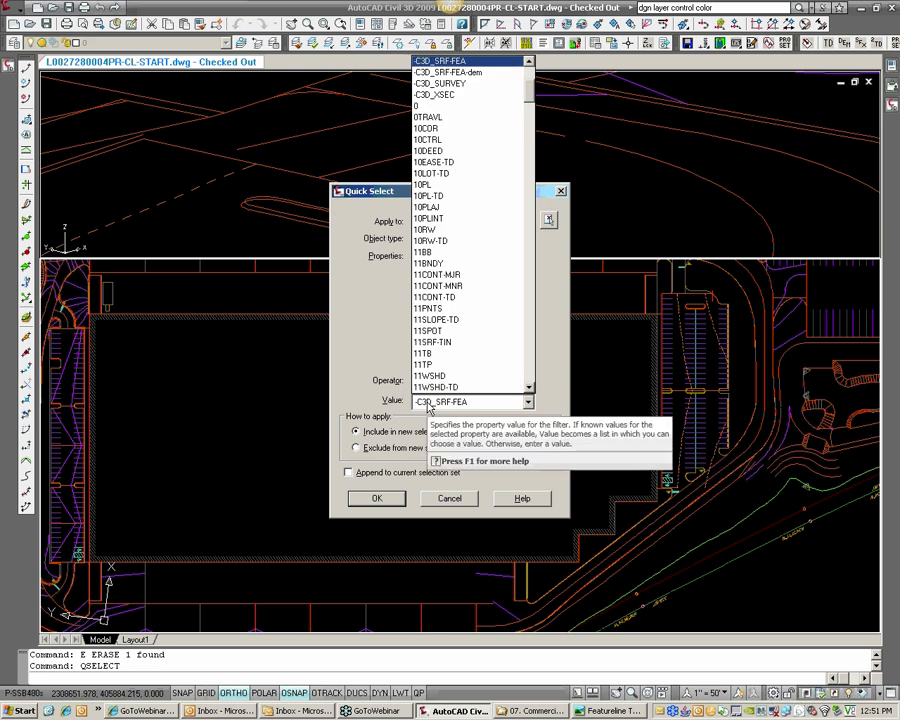
click(430, 404)
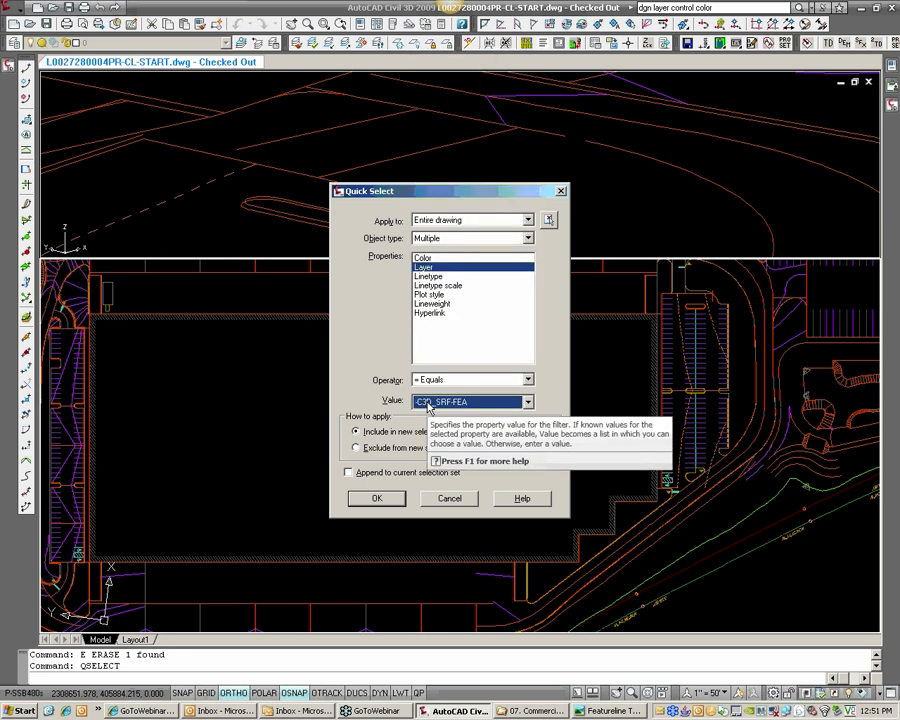
click(376, 498)
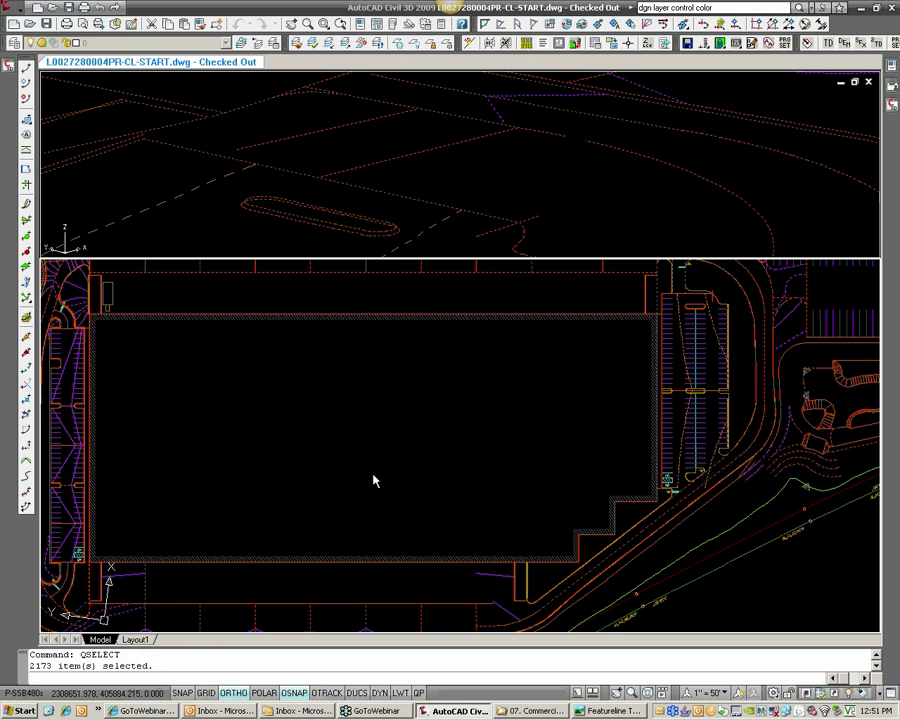
scroll(384, 474, down, 2)
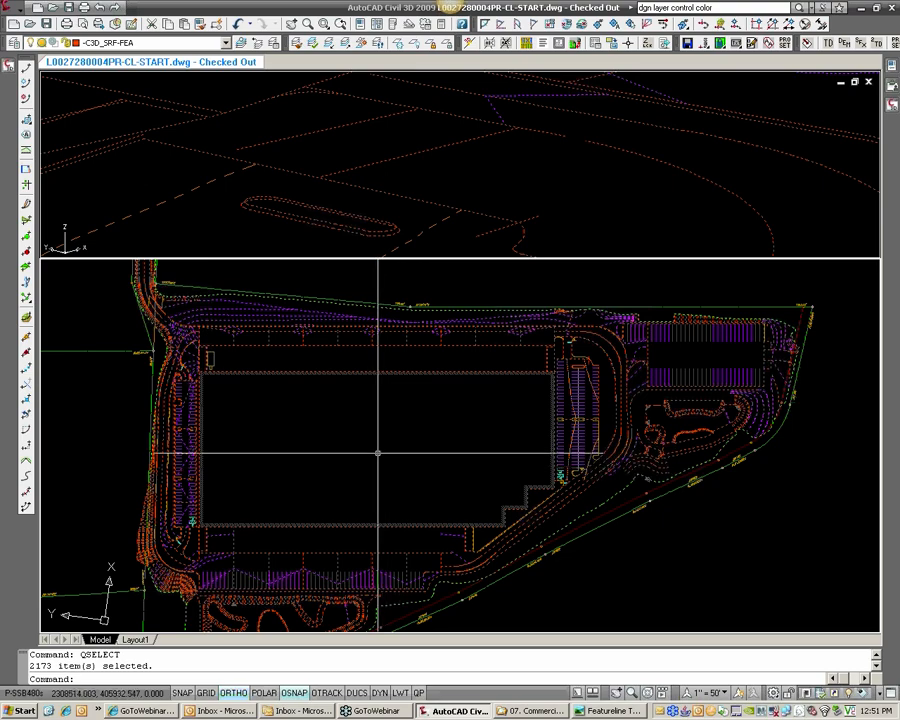
Add the selected feature lines to the 07-FG surface as standard breaklines, with a supplementing distance of 5 and a mid-ordinate distance of .01
mouse_move(8, 65)
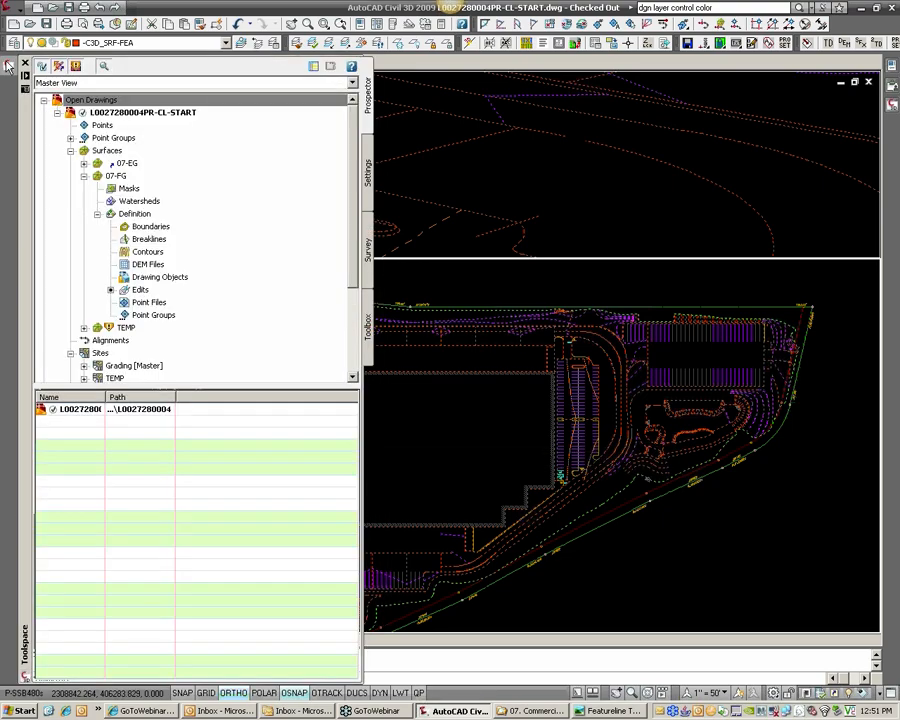
click(148, 240)
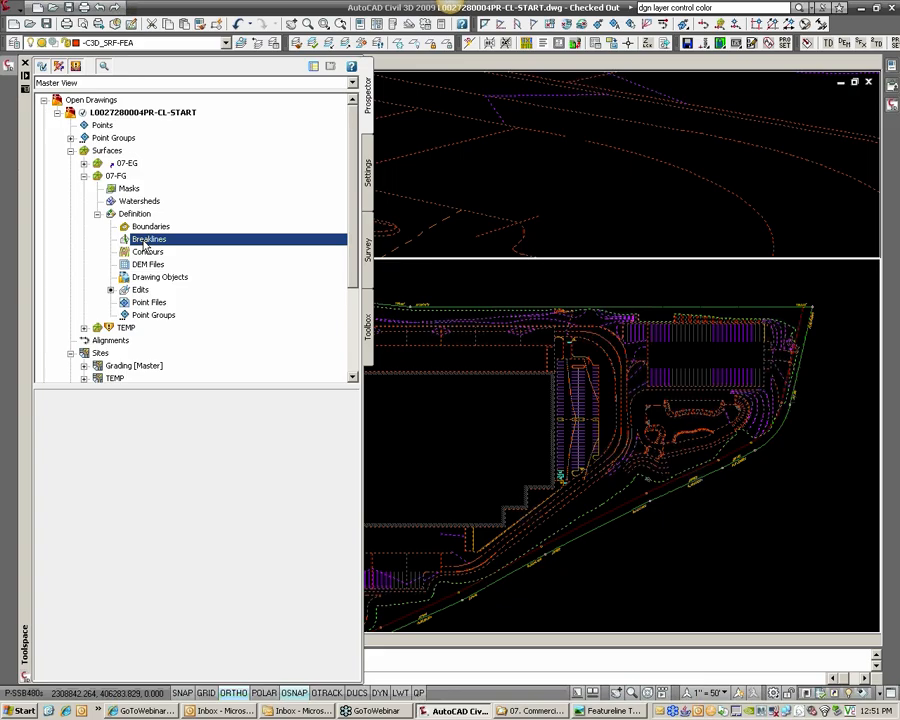
right_click(150, 241)
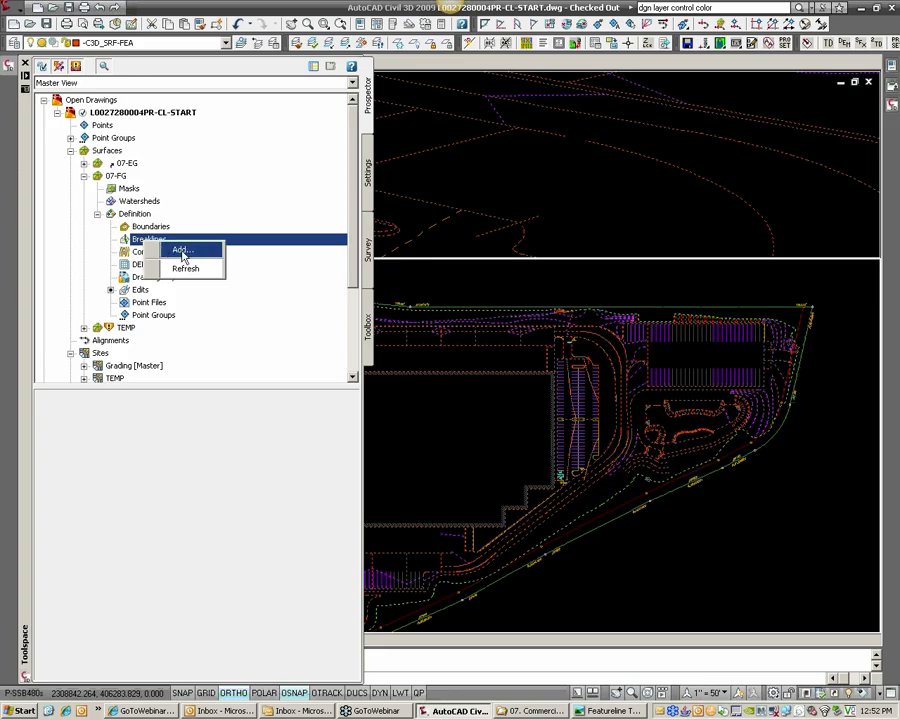
click(182, 250)
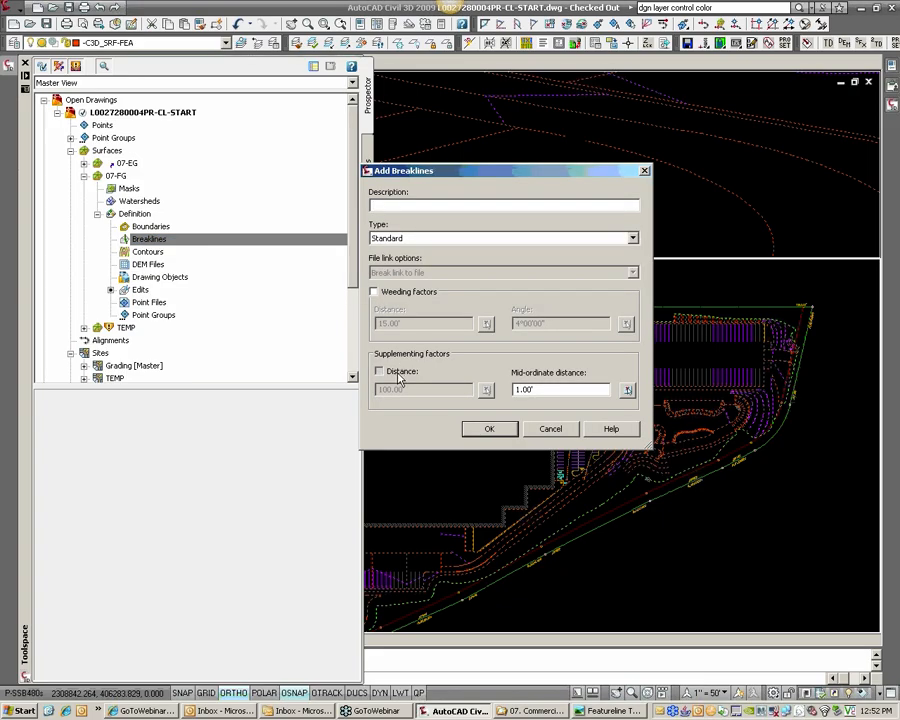
click(379, 371)
drag(423, 393, 291, 392)
text(5)
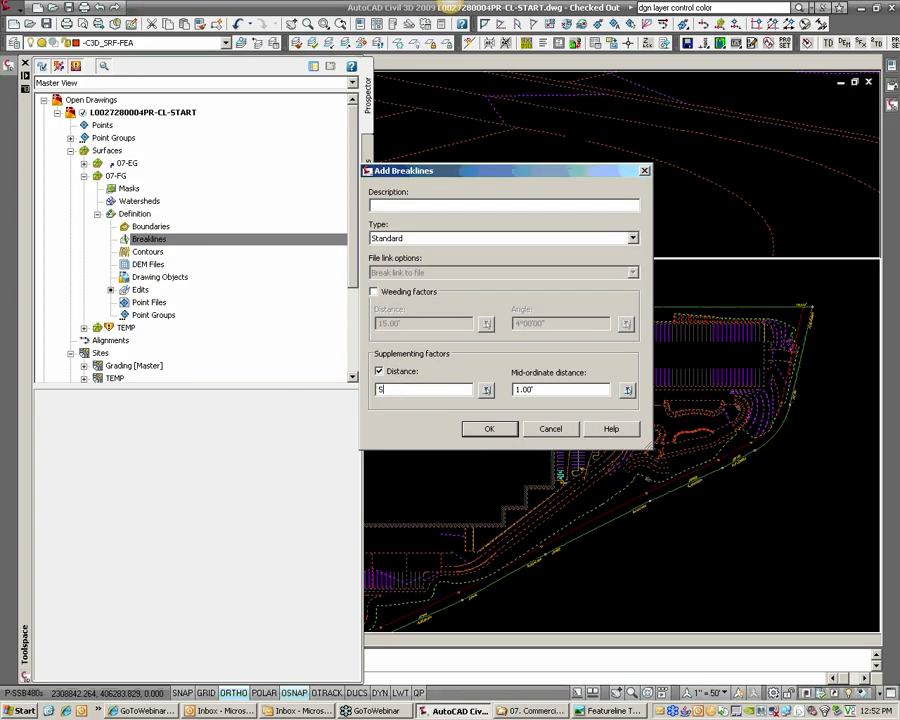
key(Tab)
drag(559, 389, 445, 402)
text(.01)
key(Tab)
click(491, 434)
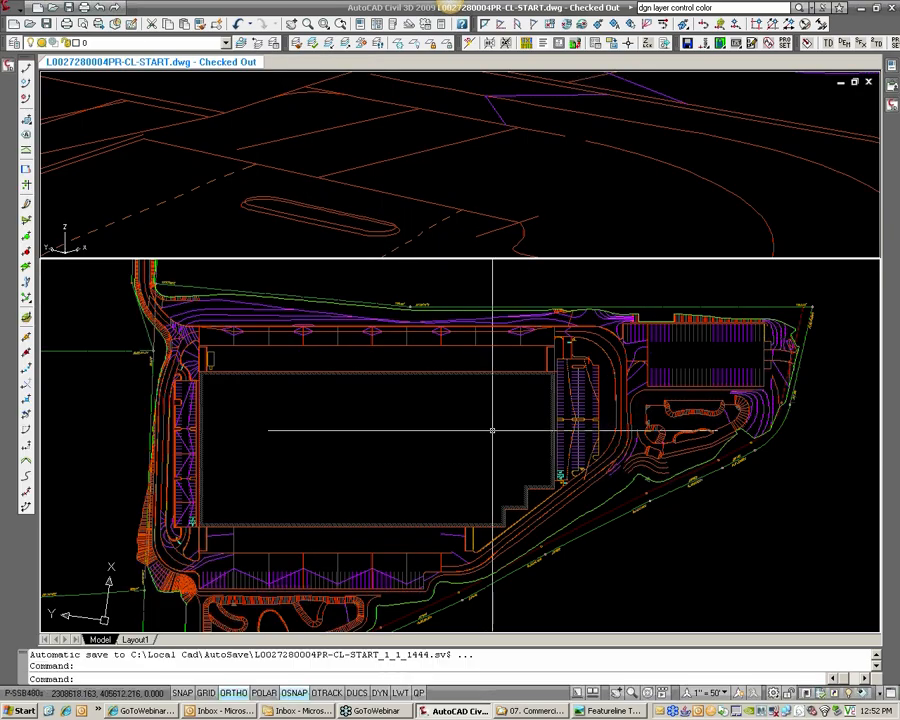
Apply the HRG_FG (1' CONT) style to the 07-FG surface and regenerate all viewports
mouse_move(10, 55)
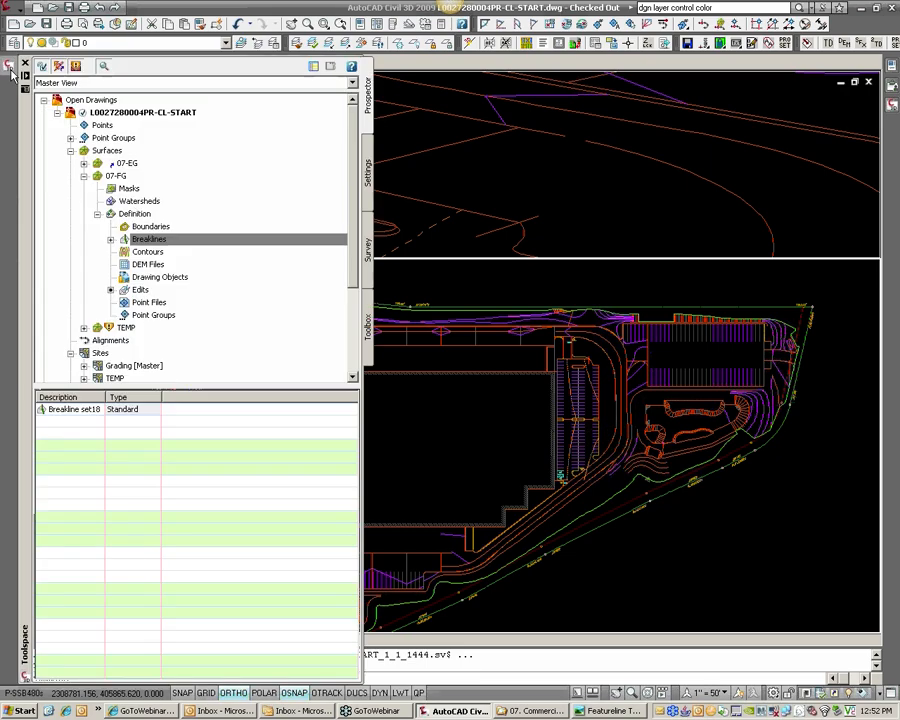
click(115, 175)
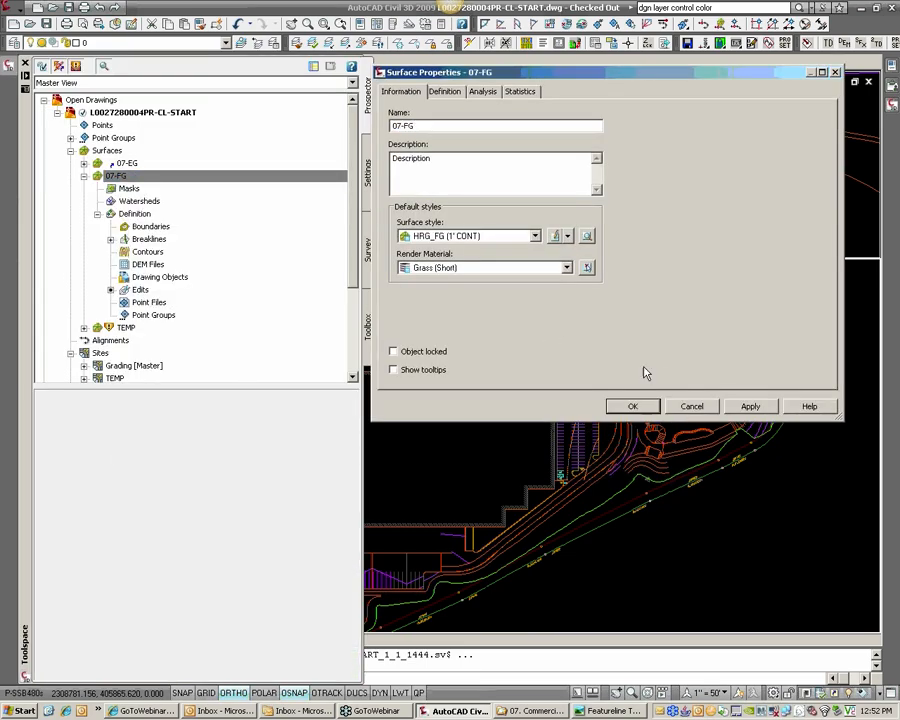
click(632, 406)
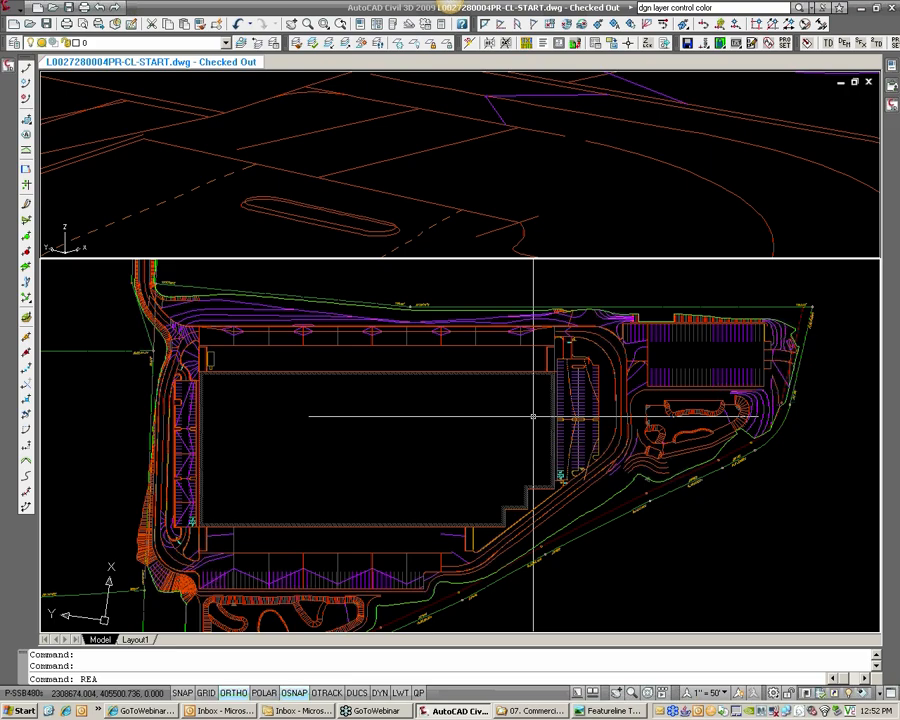
key(Return)
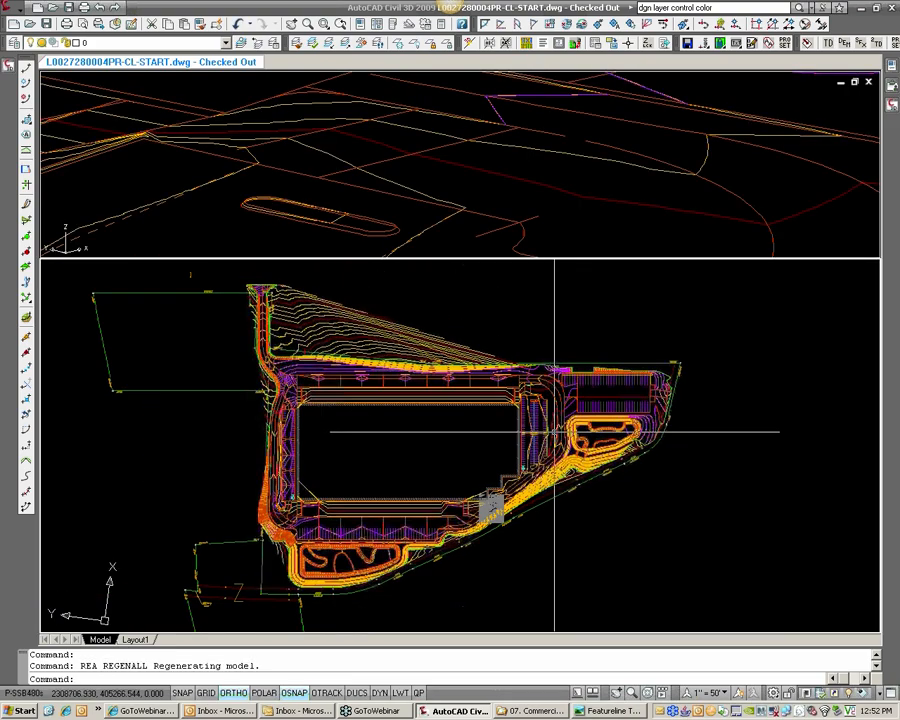
Examine the finished-grade contours around the building edges and loading-dock corners in the plan and 3D views
scroll(554, 430, up, 3)
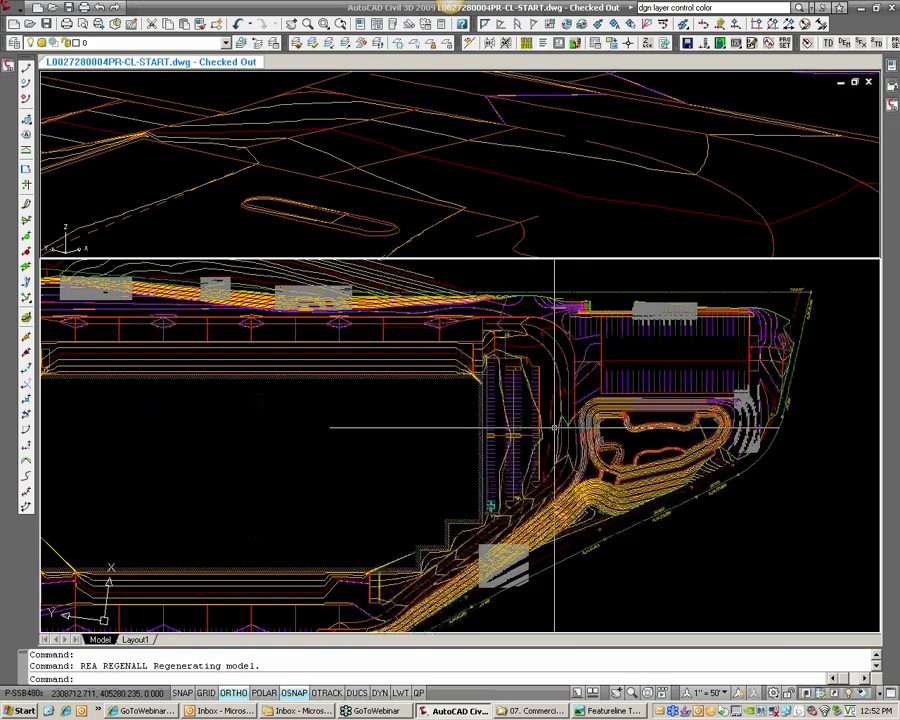
scroll(406, 464, down, 3)
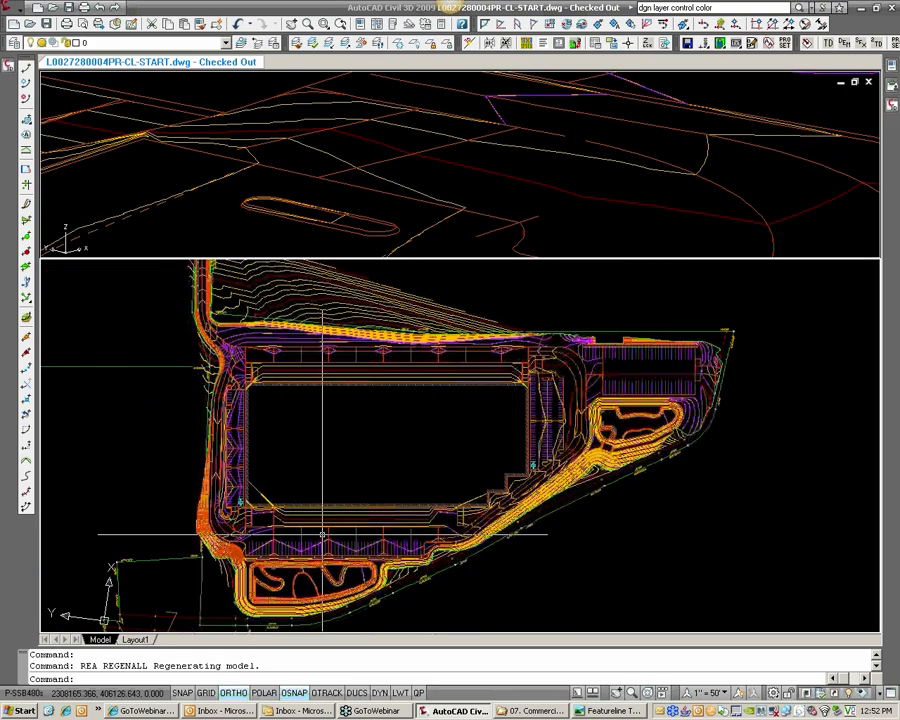
scroll(249, 505, up, 5)
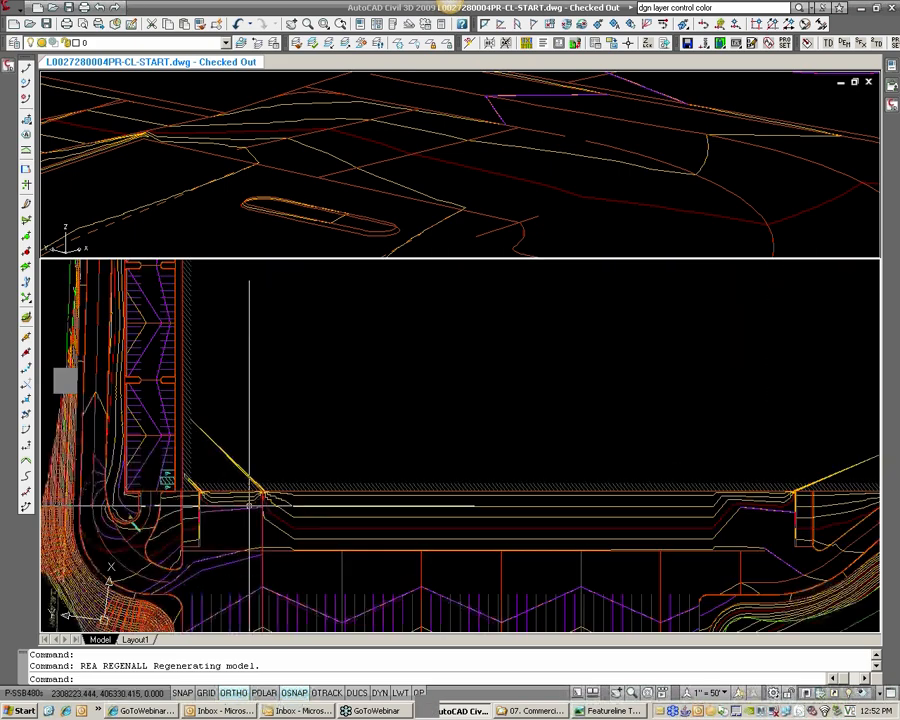
scroll(490, 450, down, 1)
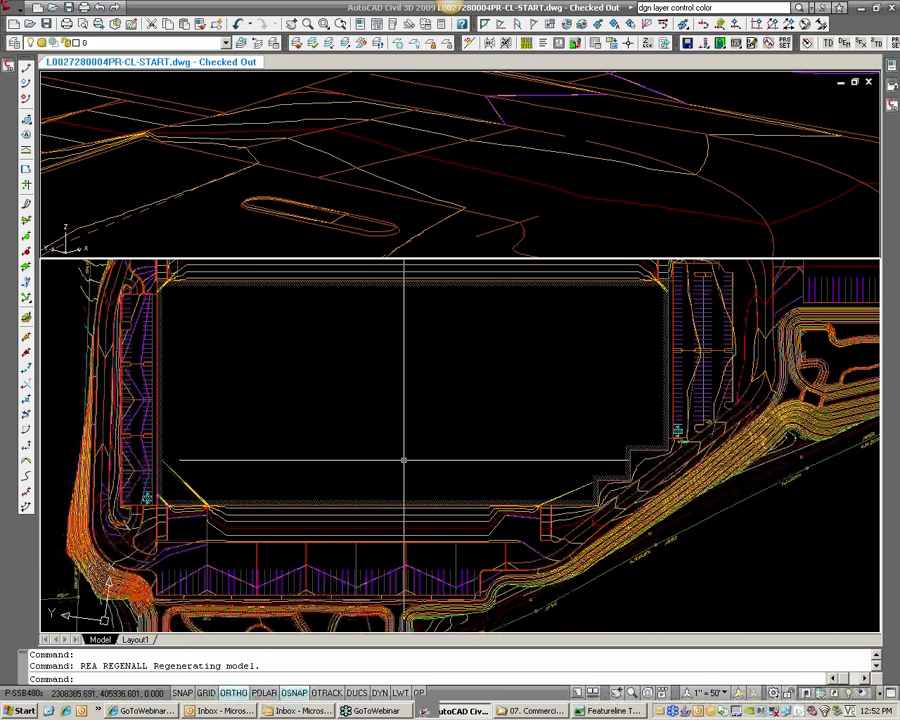
scroll(516, 492, up, 3)
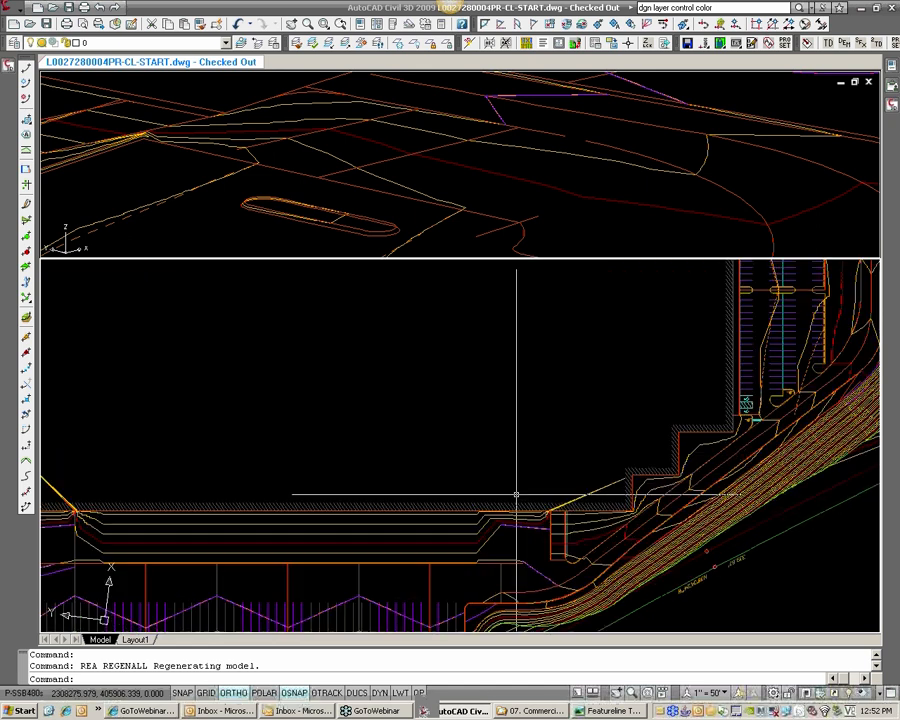
middle_drag(453, 548, 504, 519)
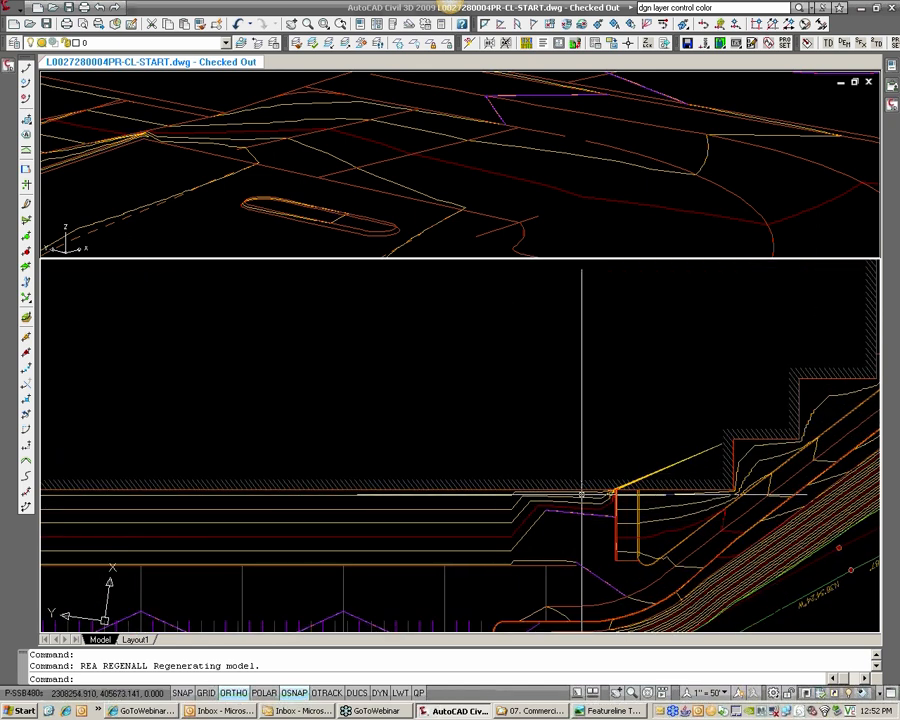
click(300, 207)
scroll(264, 184, down, 4)
middle_drag(106, 229, 380, 140)
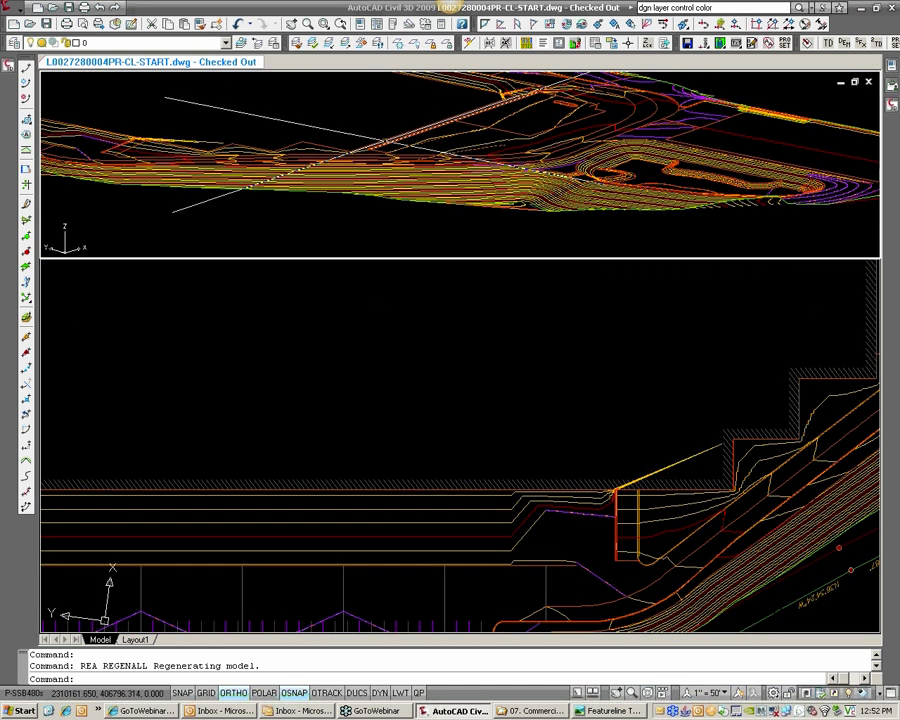
scroll(243, 163, up, 3)
middle_drag(243, 163, 477, 139)
scroll(222, 114, up, 2)
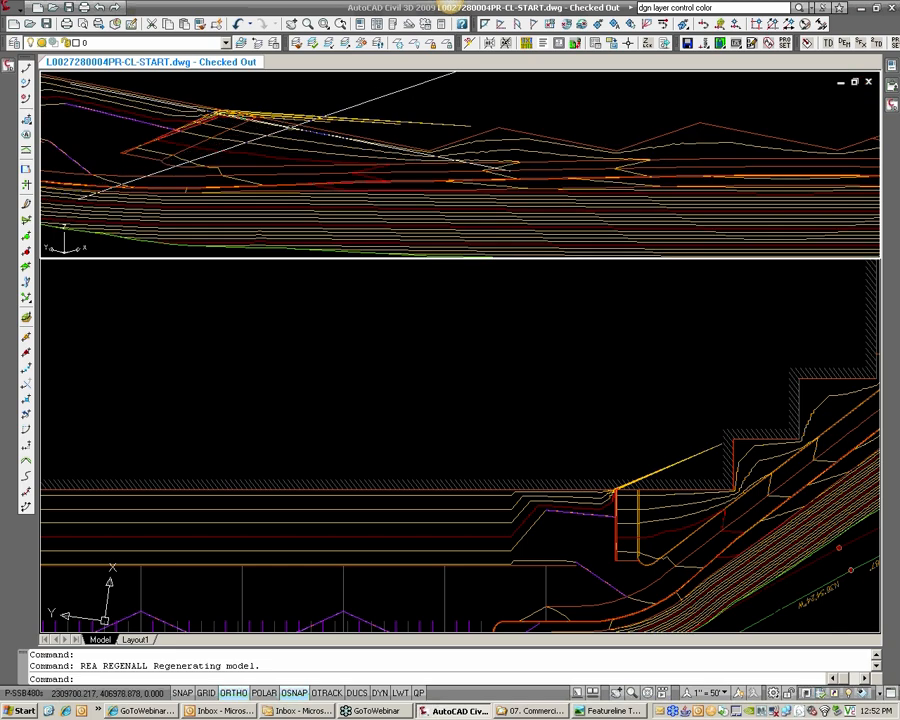
Erase the feature line that follows the building outline
click(300, 124)
middle_drag(311, 143, 471, 202)
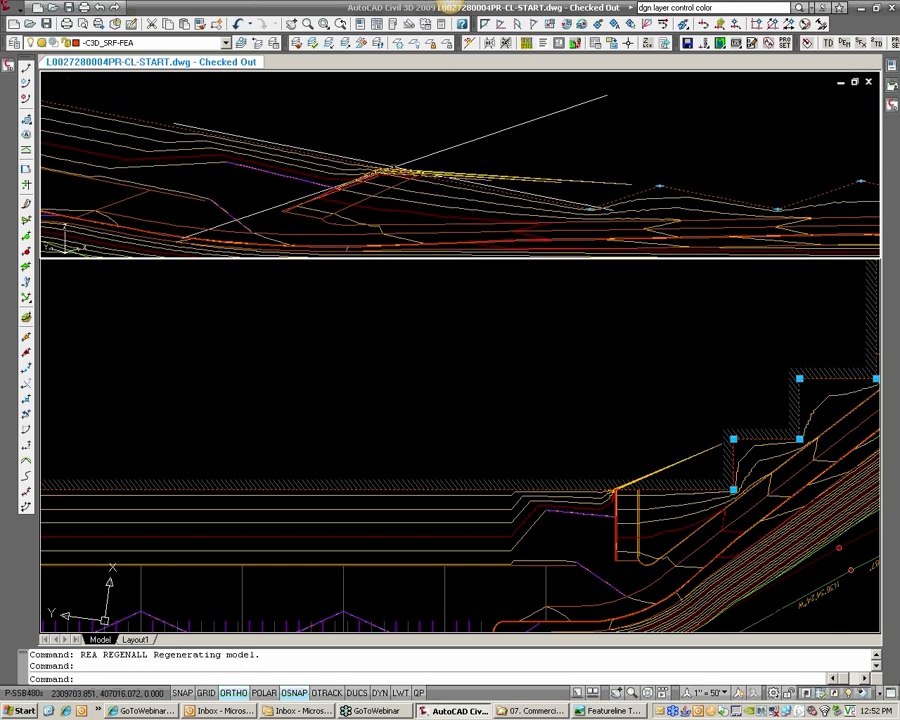
scroll(470, 186, down, 5)
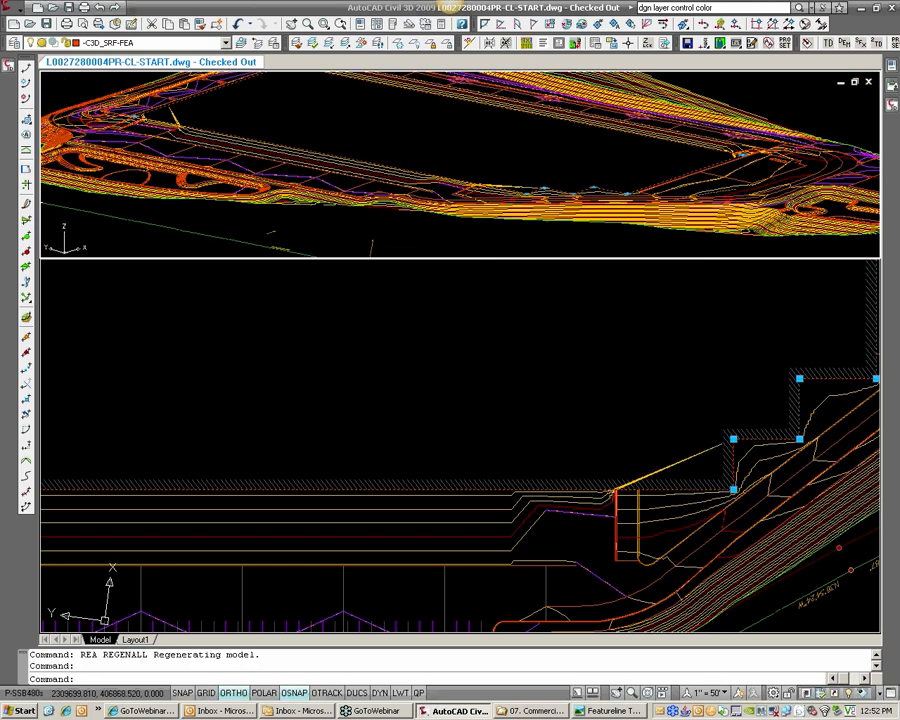
text(E)
key(Return)
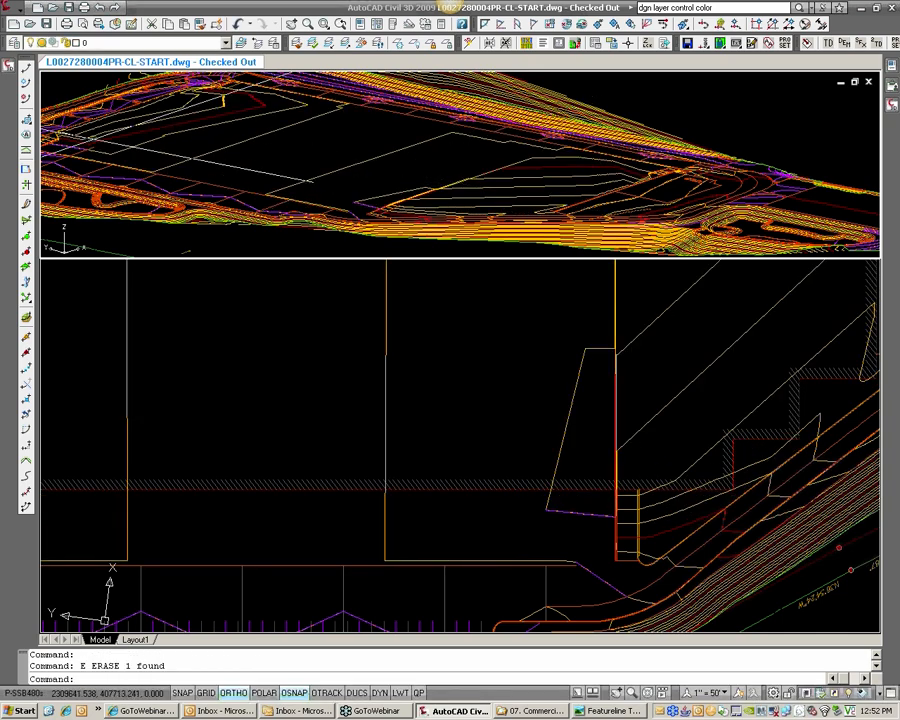
Thaw the -C3D_SRF-FEA-dem layer
click(29, 44)
scroll(120, 170, up, 5)
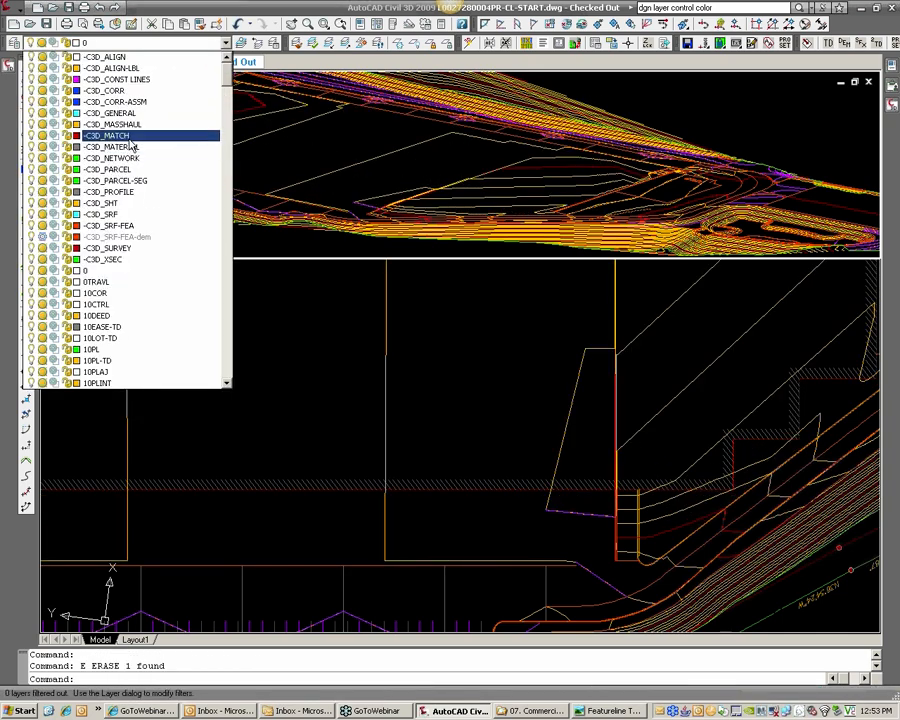
click(42, 236)
click(434, 362)
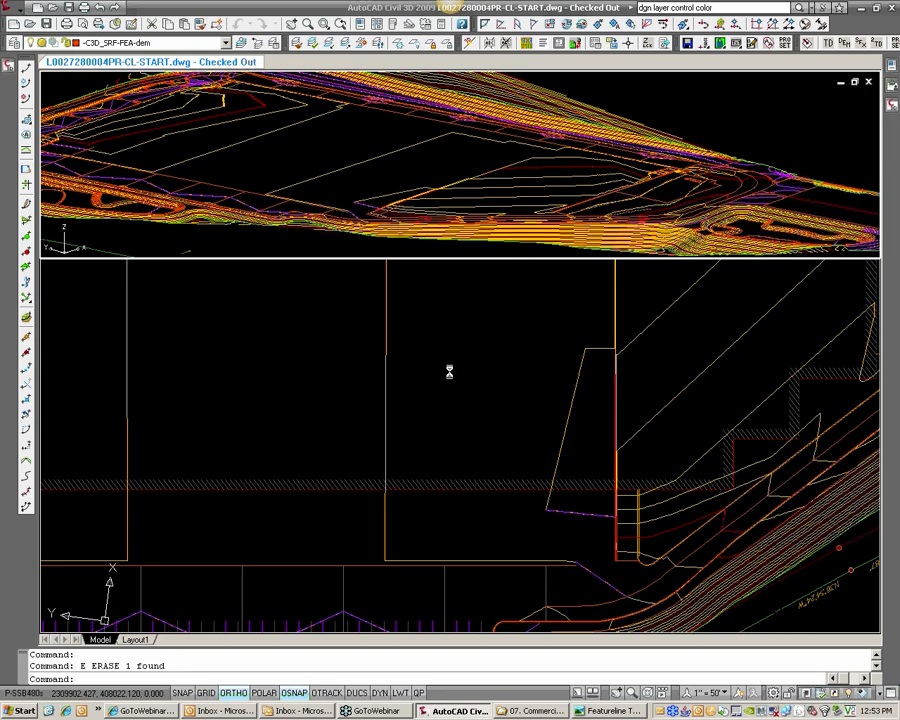
click(515, 505)
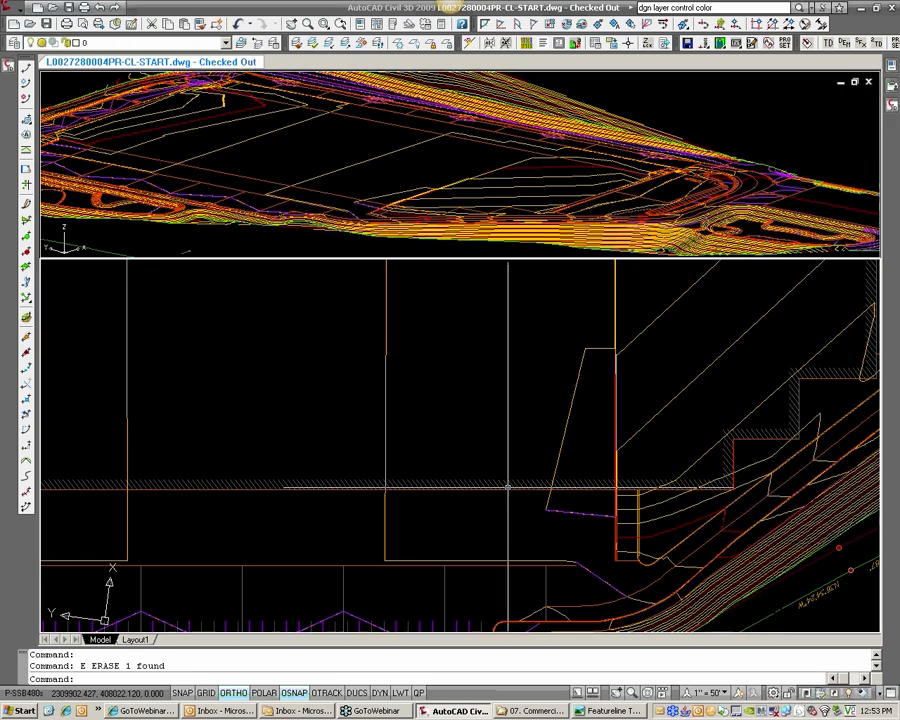
Move the detailed building-outline feature line from the -dem layer to the -C3D_SRF-FEA layer
click(335, 175)
scroll(300, 182, up, 3)
scroll(300, 182, down, 2)
shift+middle_drag(300, 182, 746, 178)
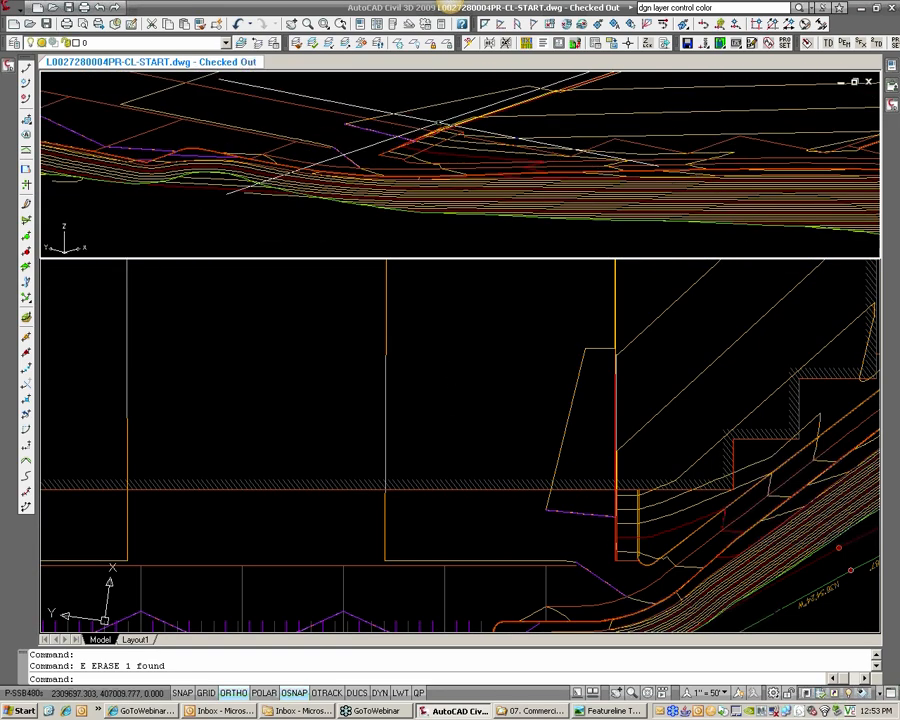
scroll(412, 135, up, 3)
click(437, 136)
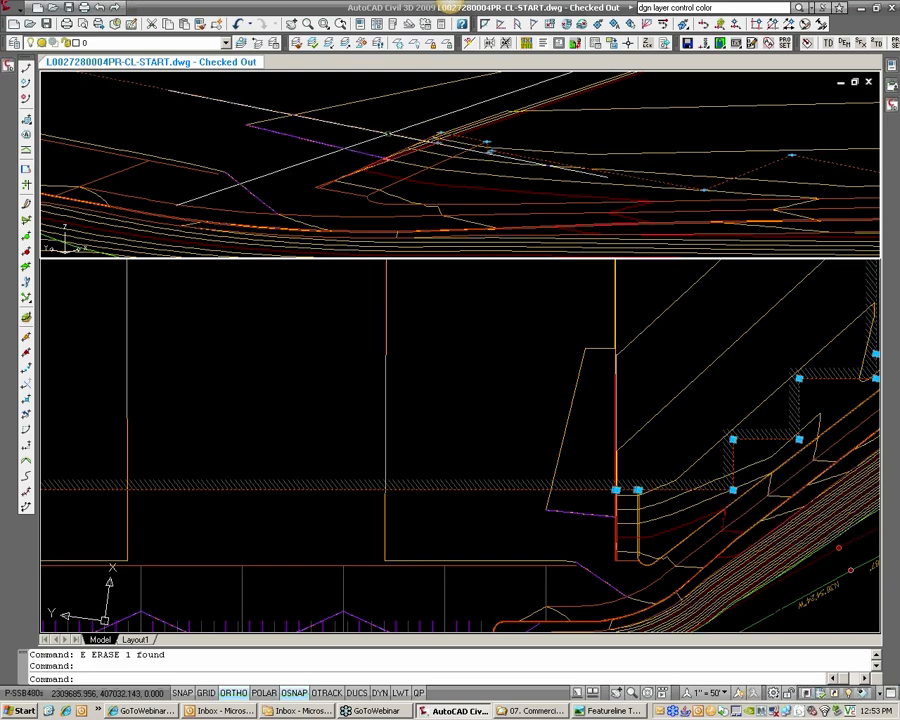
click(140, 43)
click(227, 61)
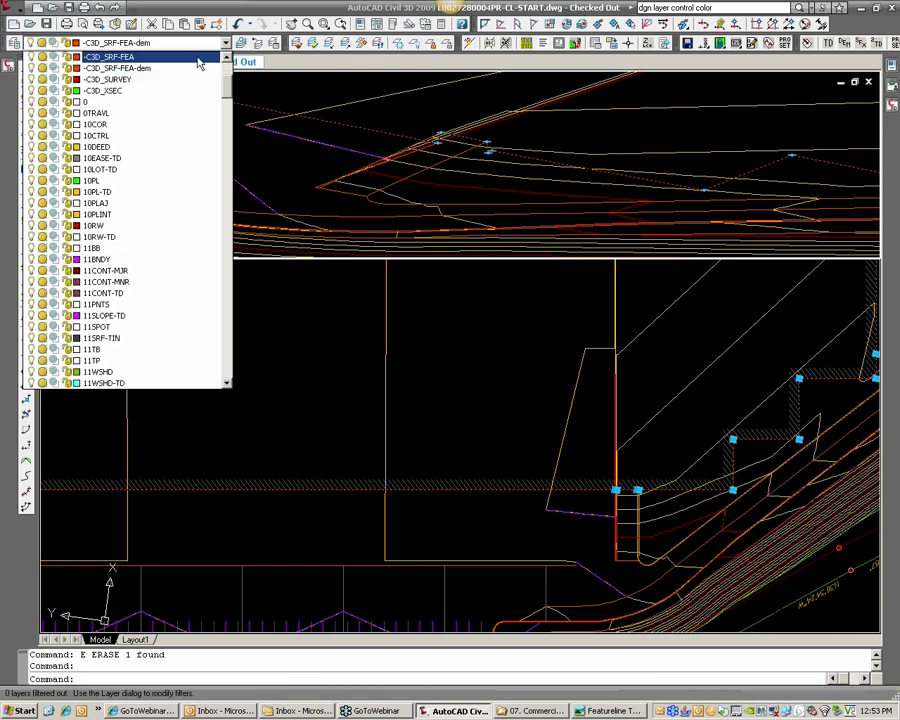
click(200, 58)
key(Escape)
Examine the contours on the side slope beside the curved drive, around the end of the thick orange line
scroll(522, 440, down, 5)
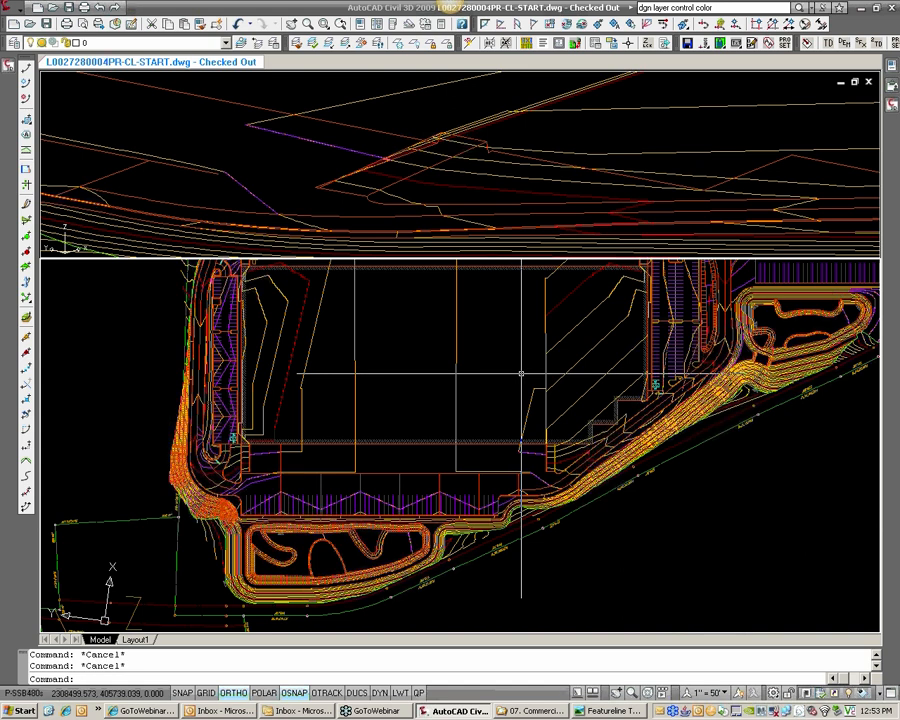
key(Escape)
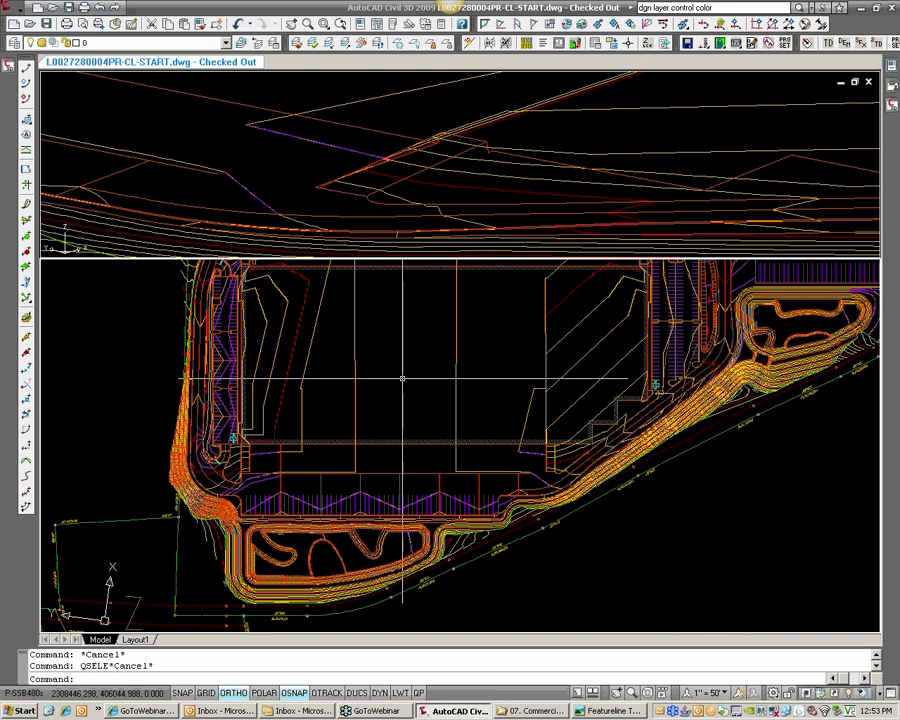
middle_drag(309, 419, 426, 366)
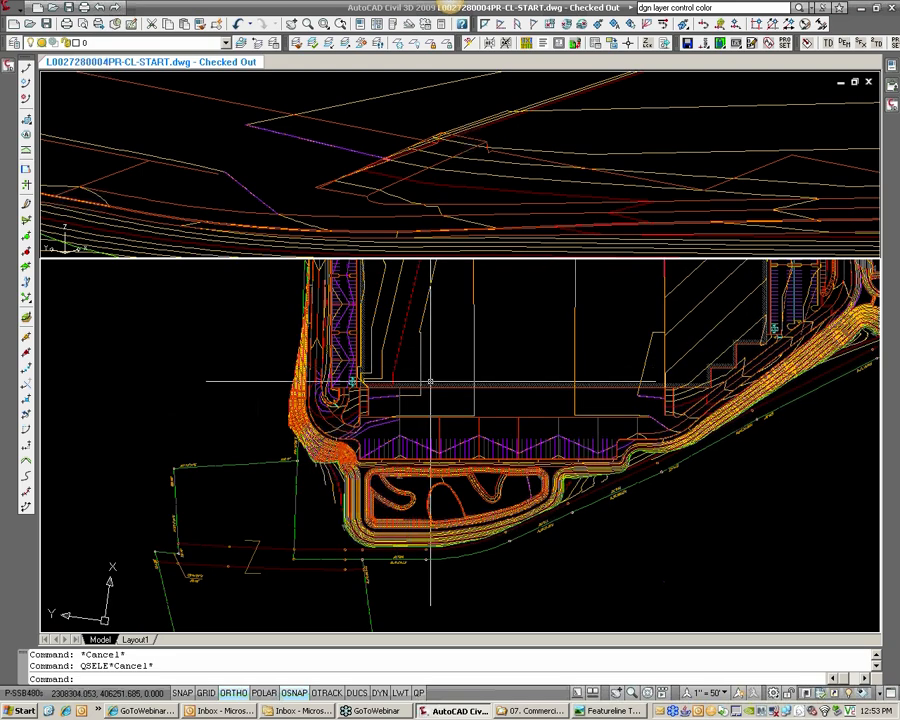
scroll(407, 480, up, 3)
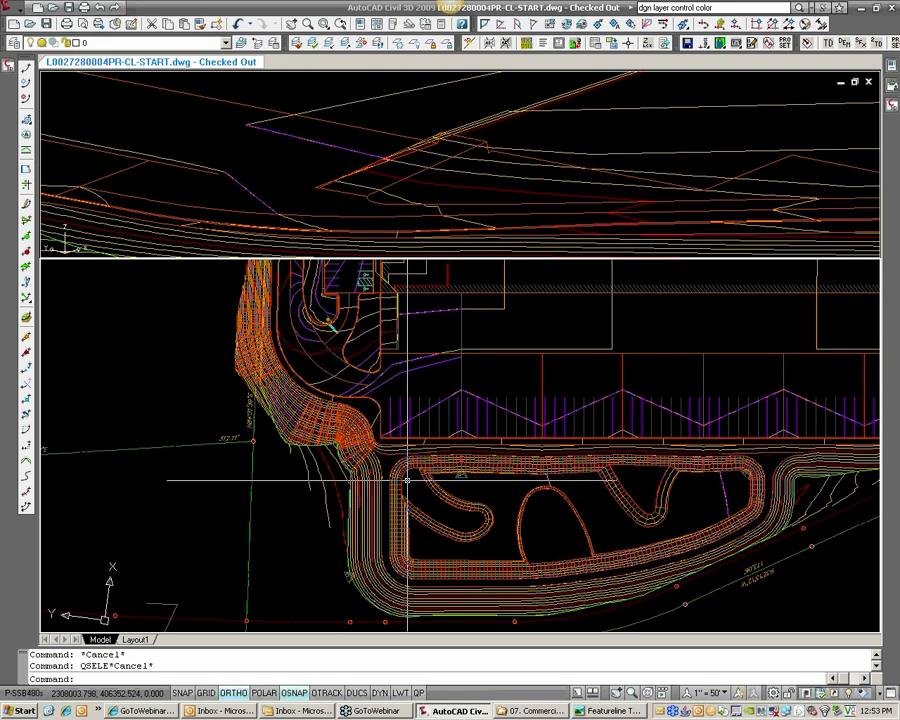
scroll(402, 412, up, 3)
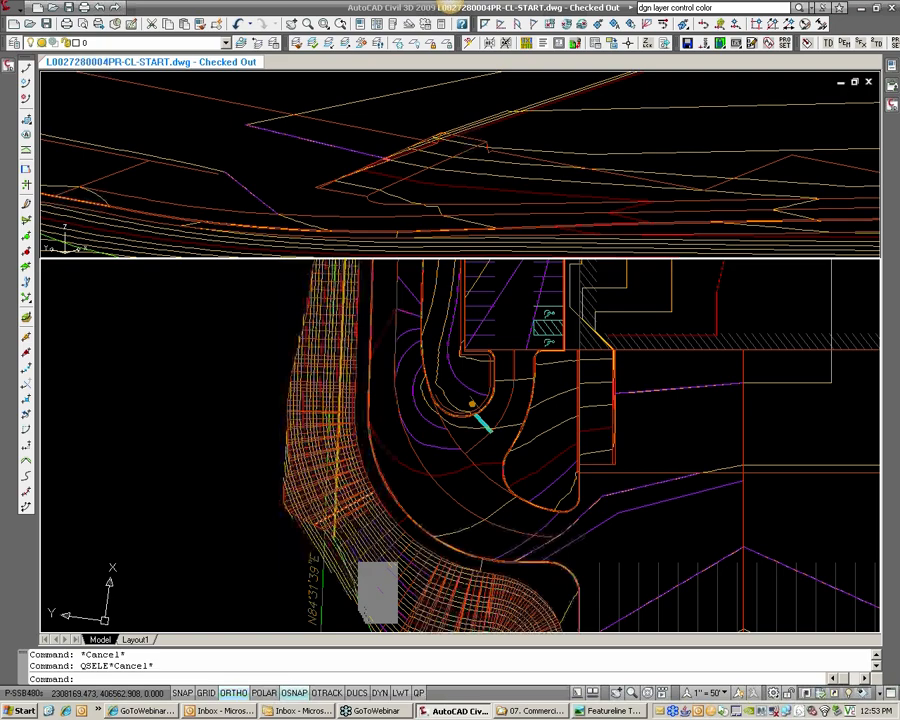
scroll(415, 450, up, 3)
middle_drag(301, 582, 301, 558)
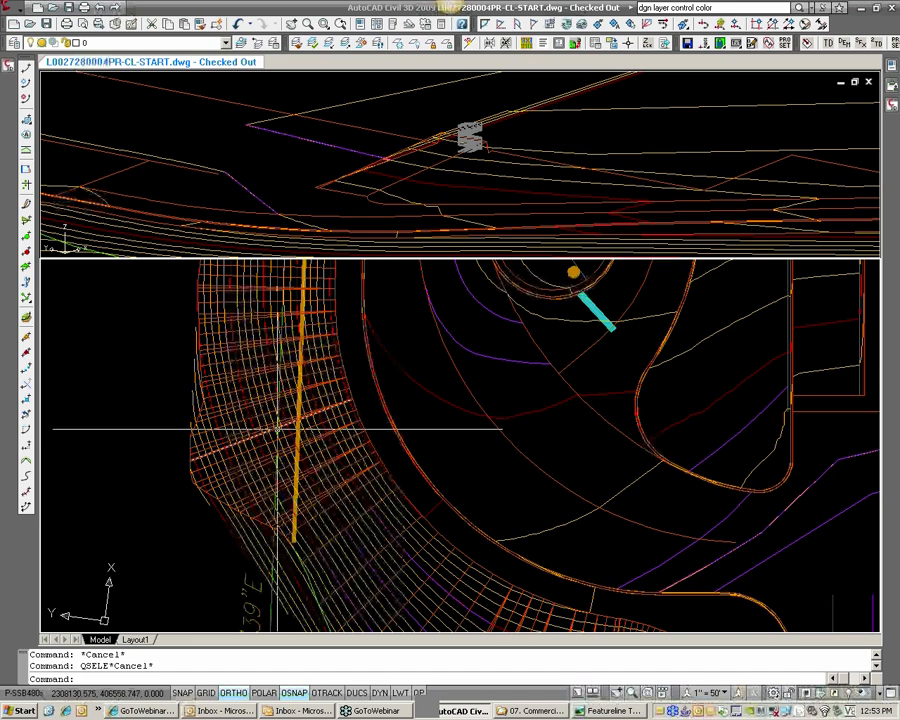
scroll(278, 428, down, 2)
mouse_move(309, 388)
middle_down()
mouse_move(323, 546)
mouse_move(307, 458)
middle_up()
scroll(290, 520, up, 5)
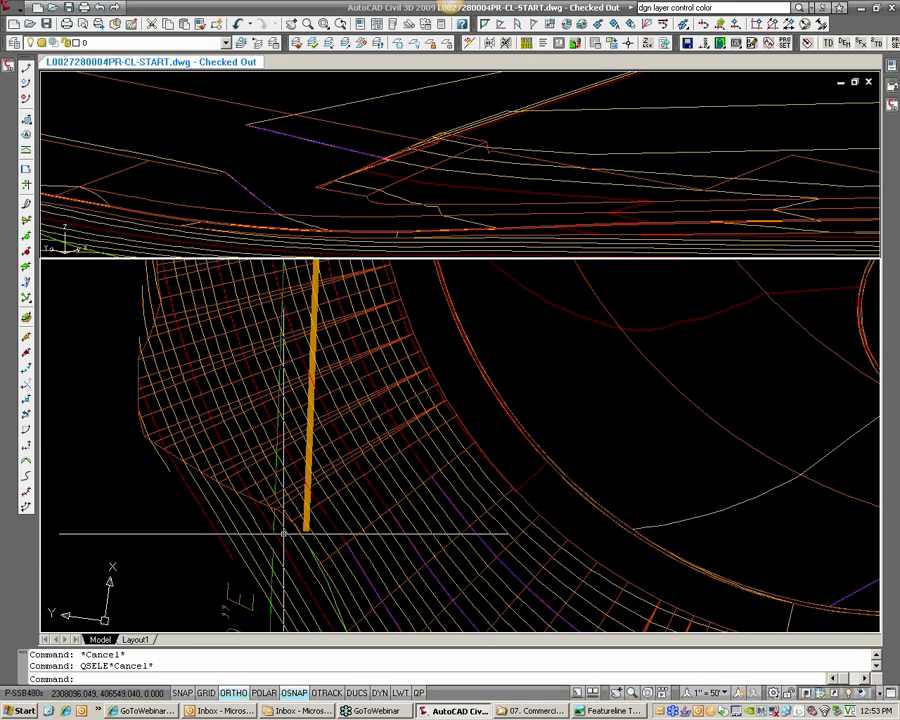
Turn off the -C3D_SRF layer by picking a surface contour, and regenerate all viewports
click(413, 43)
click(291, 530)
key(Return)
text(REA)
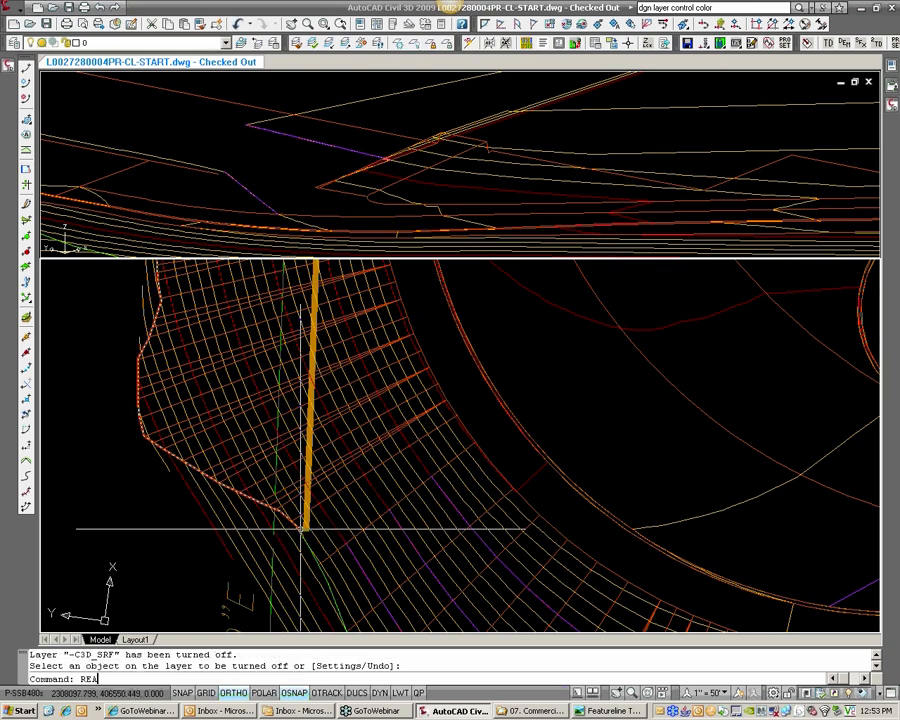
key(Return)
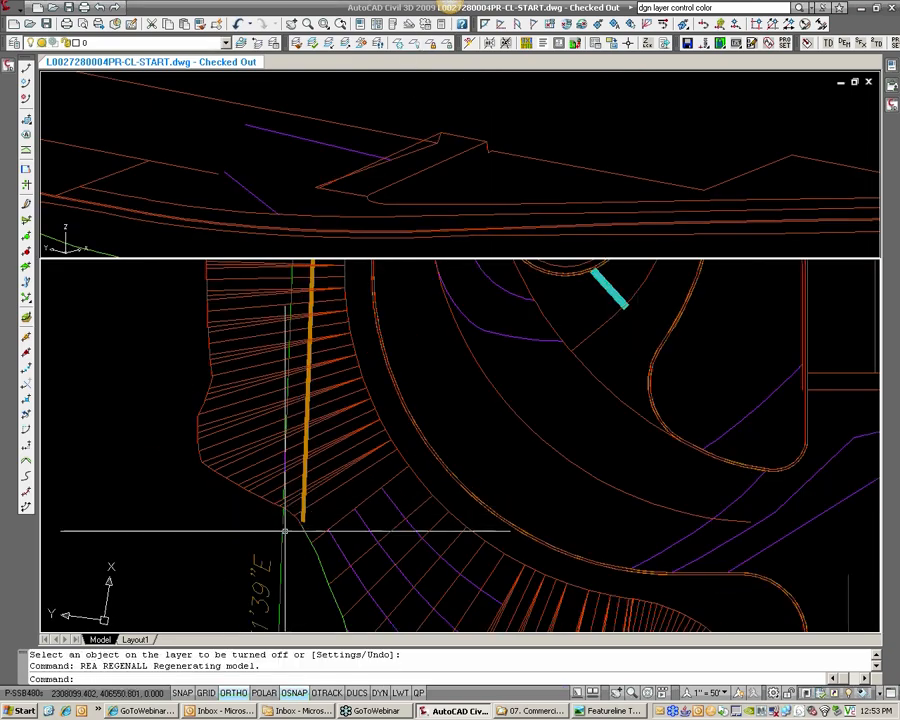
Follow the slope's outer feature line along the thick orange line to its far end and examine how they meet
middle_drag(298, 316, 297, 491)
middle_drag(299, 404, 311, 592)
middle_drag(305, 423, 317, 595)
middle_drag(351, 318, 357, 437)
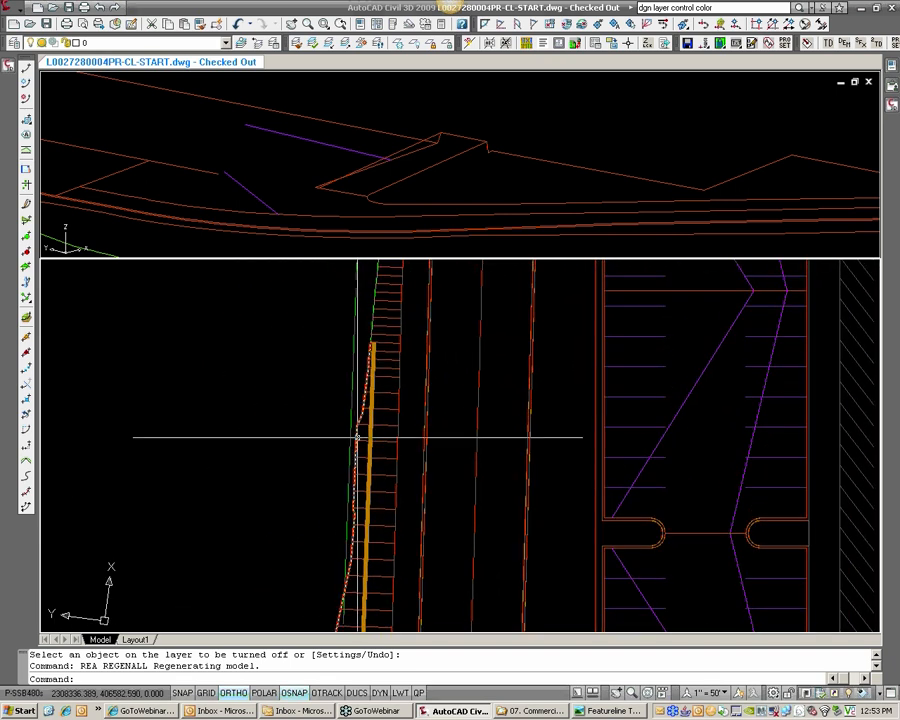
middle_drag(350, 388, 346, 468)
mouse_move(370, 469)
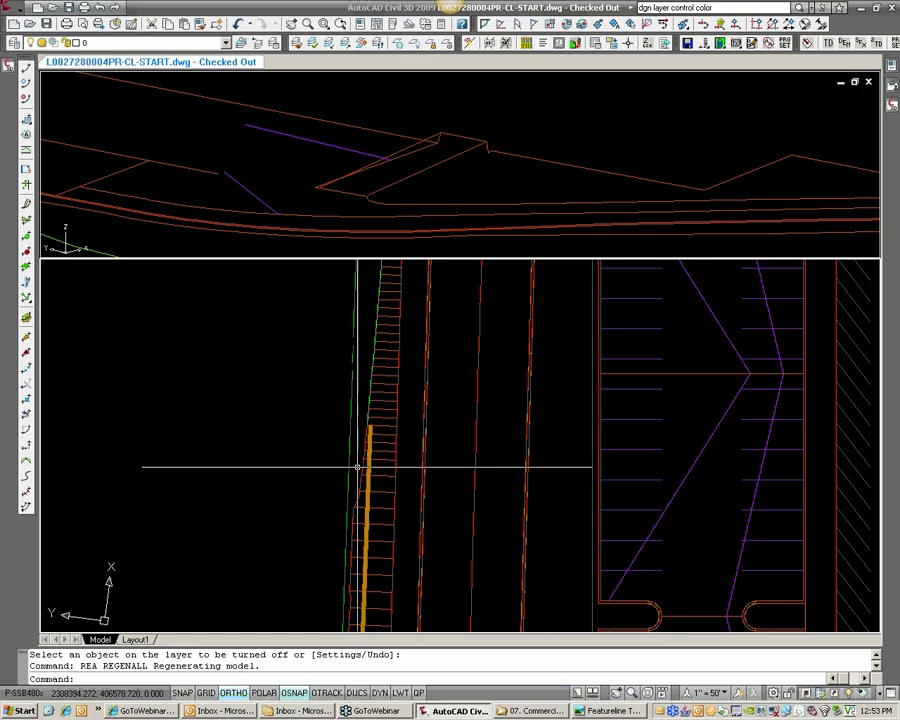
scroll(364, 467, up, 3)
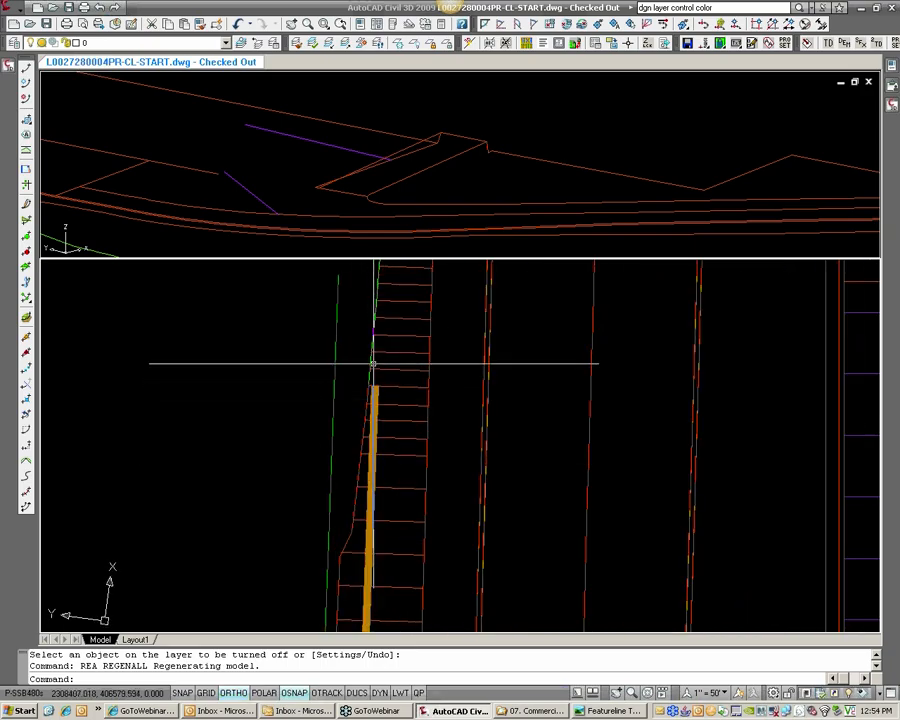
Trace the outer edge of the thick orange wall line end to end with a two-point polyline, with Ortho off
scroll(370, 360, down, 4)
middle_drag(366, 420, 368, 342)
scroll(350, 441, up, 5)
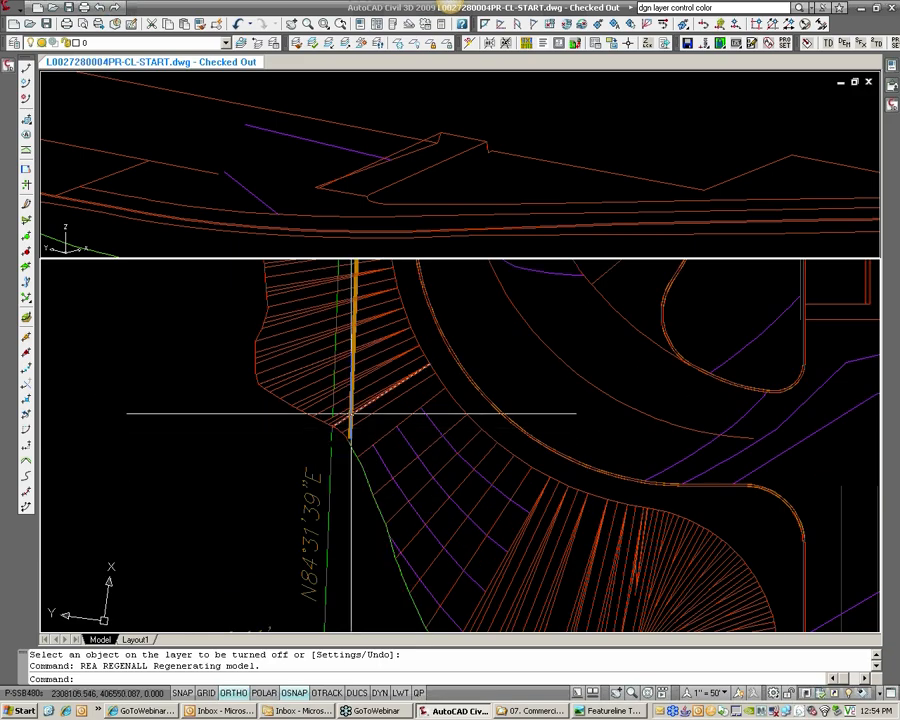
scroll(351, 412, down, 3)
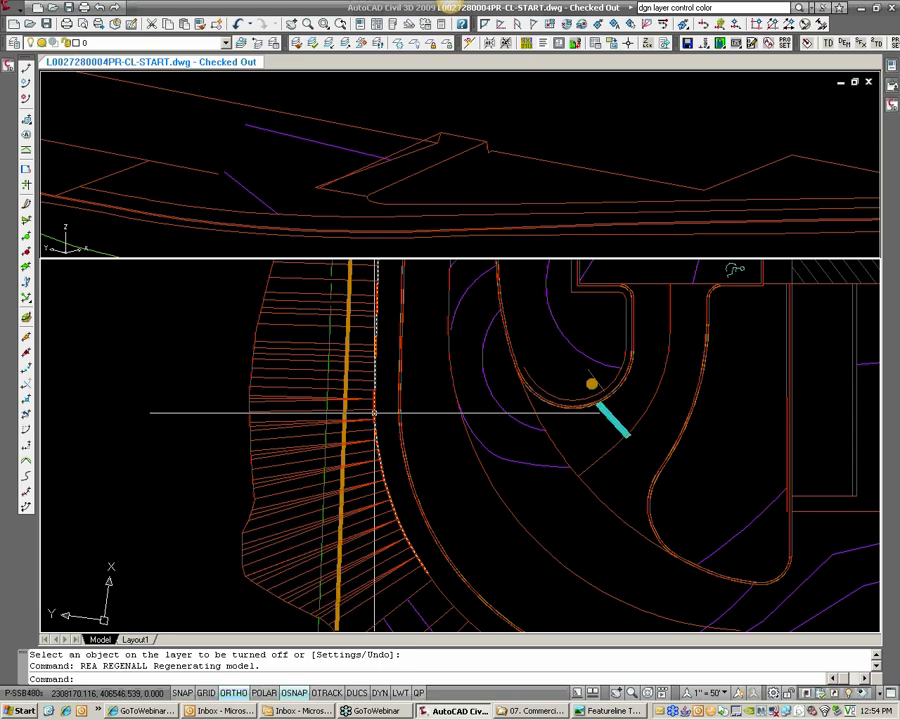
scroll(322, 504, up, 5)
text(pl)
key(Return)
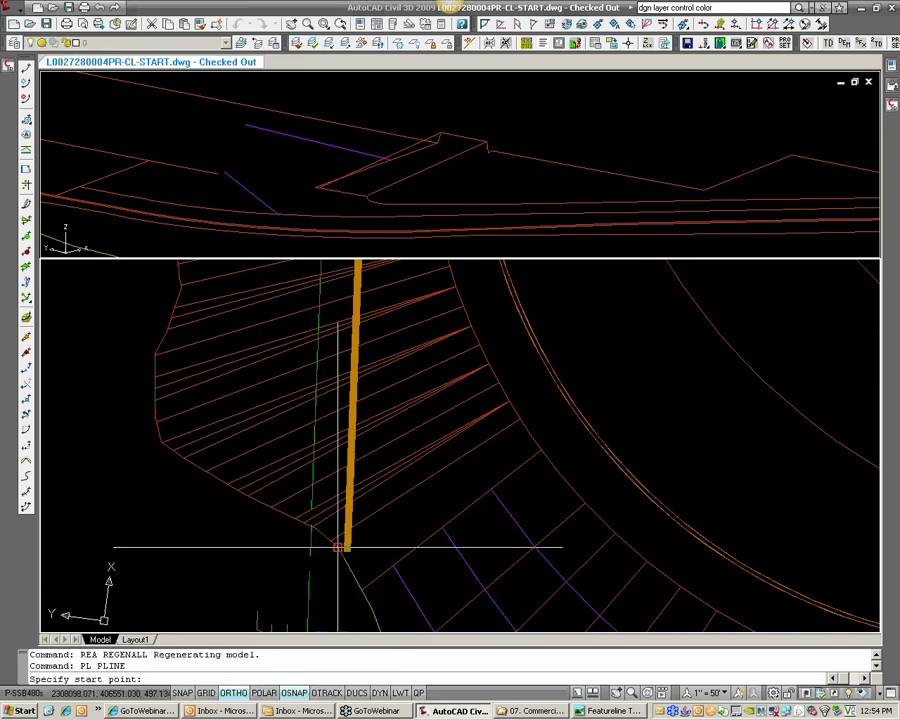
scroll(344, 551, up, 3)
click(352, 546)
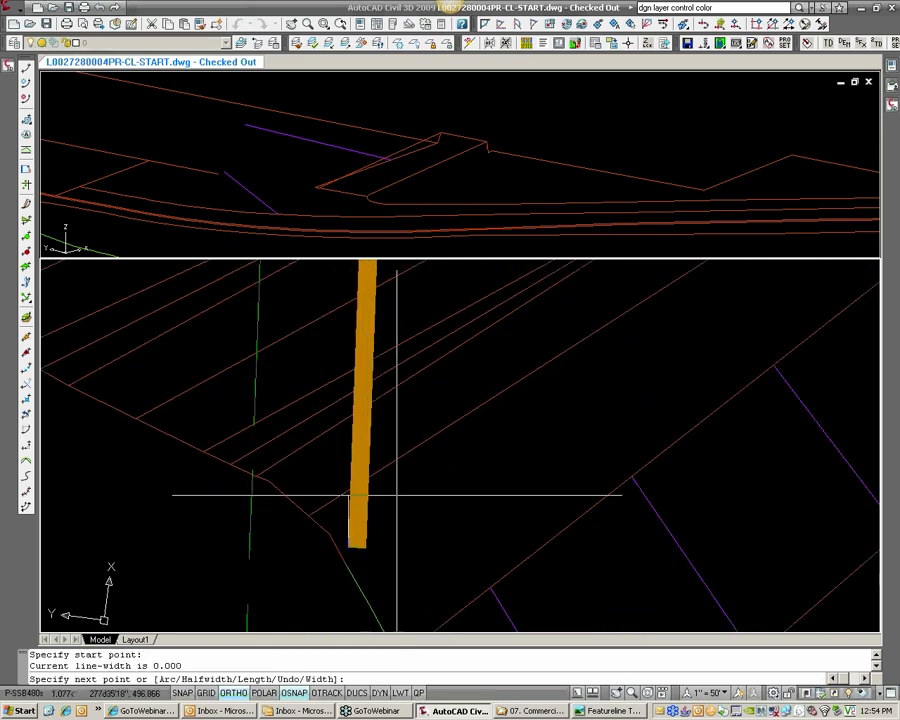
key(F8)
scroll(372, 363, down, 3)
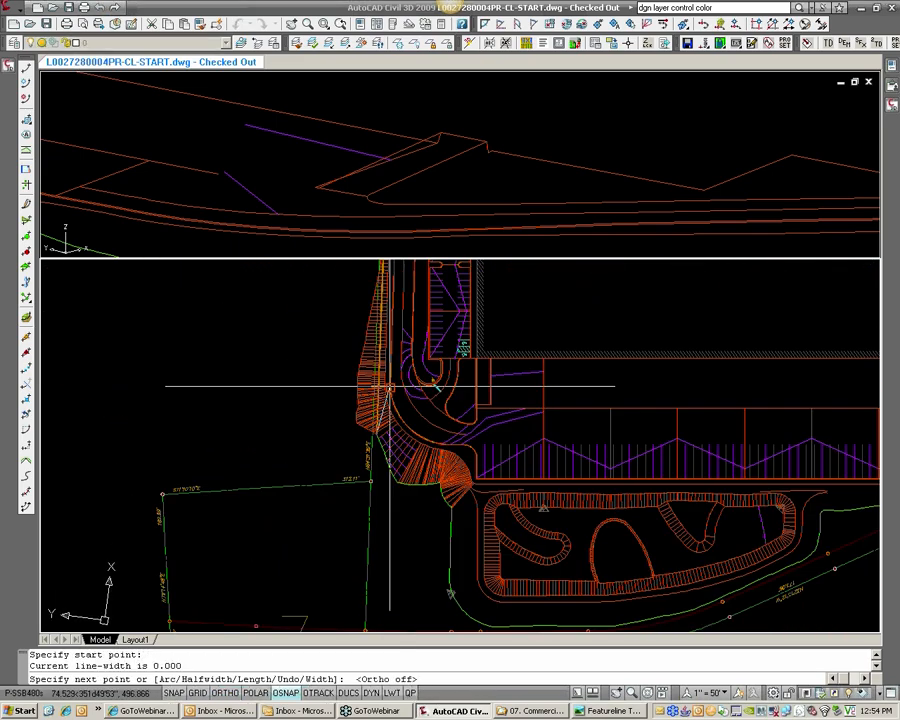
scroll(377, 383, up, 4)
scroll(346, 381, up, 5)
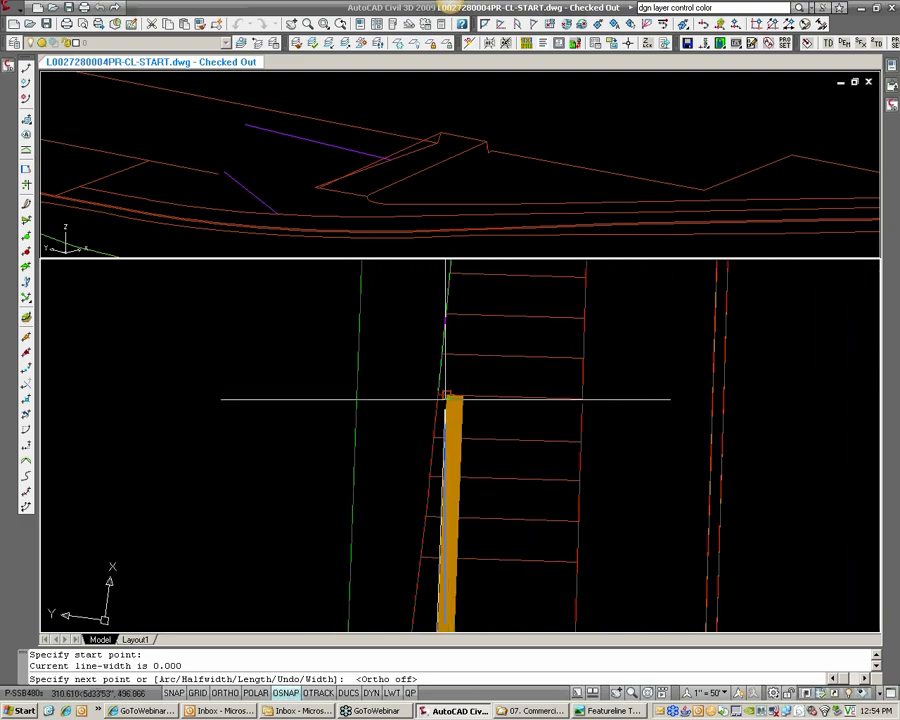
click(431, 435)
key(Return)
scroll(450, 428, down, 1)
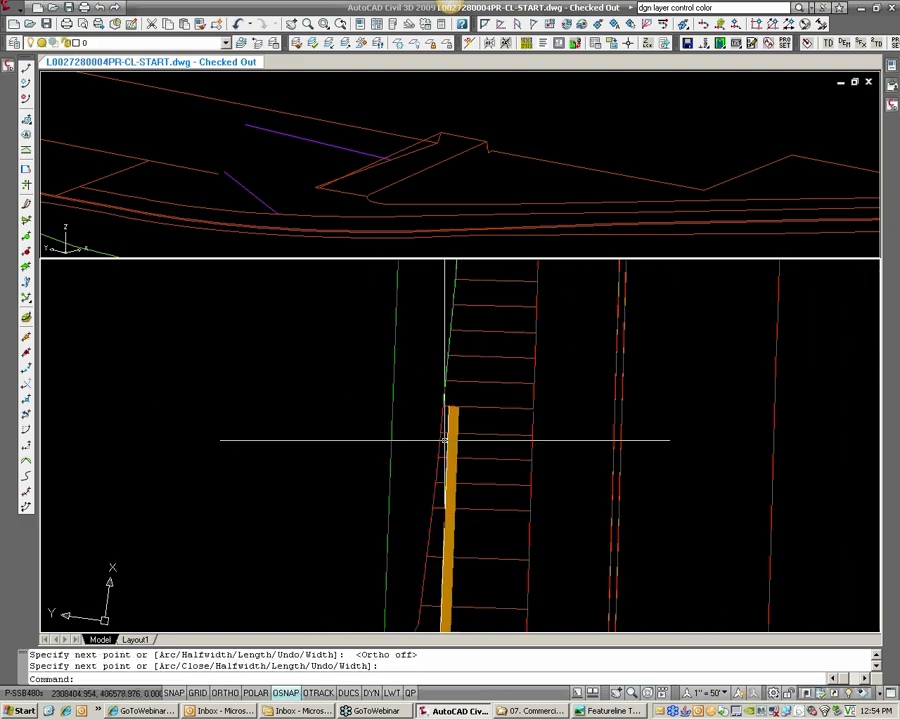
Orbit the 3D view to examine how the new polyline sits against the graded slope
click(362, 187)
scroll(355, 183, down, 5)
scroll(289, 141, up, 4)
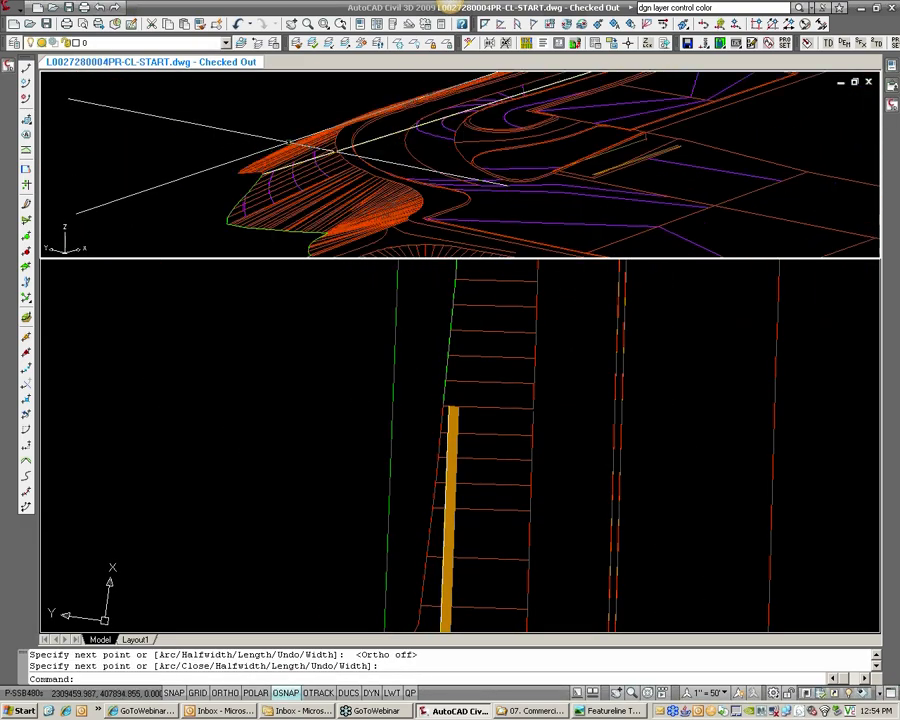
middle_drag(321, 139, 349, 212)
scroll(352, 210, down, 2)
middle_drag(397, 178, 380, 160)
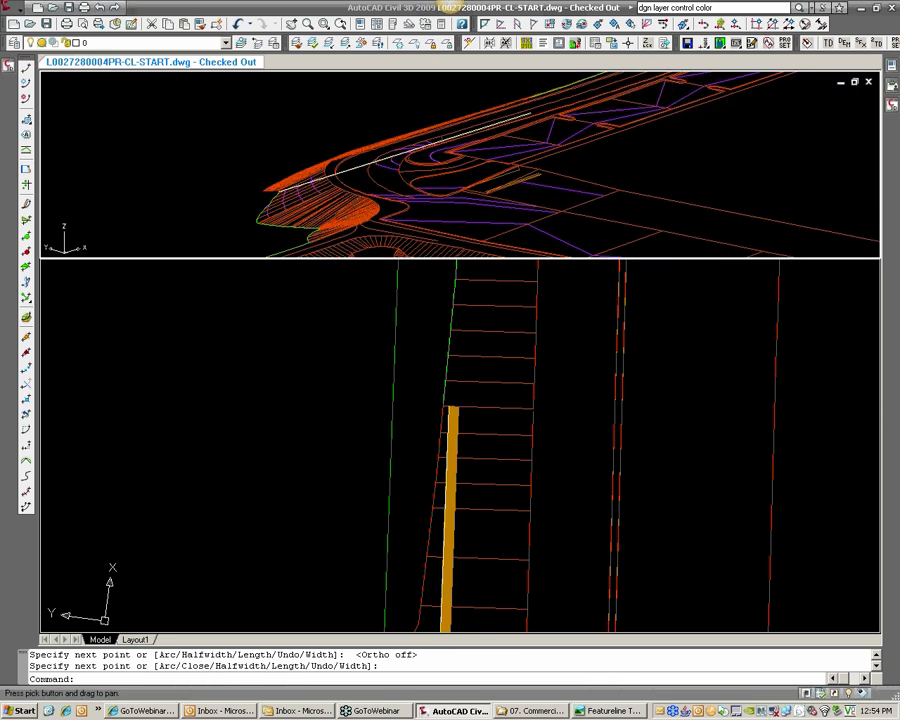
right_click(464, 159)
click(514, 320)
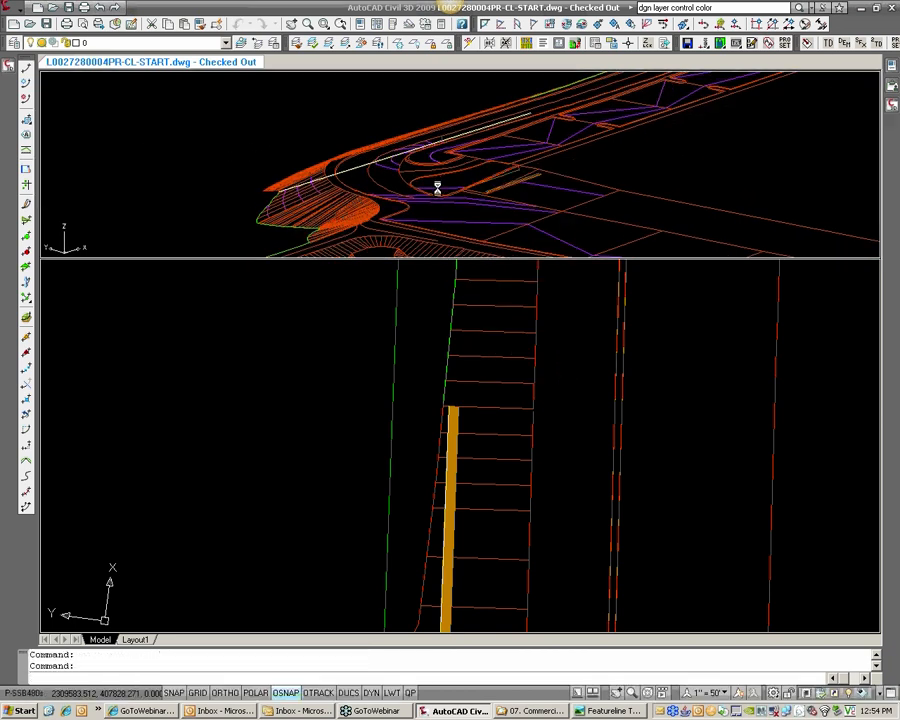
drag(436, 196, 445, 165)
right_click(452, 159)
click(456, 169)
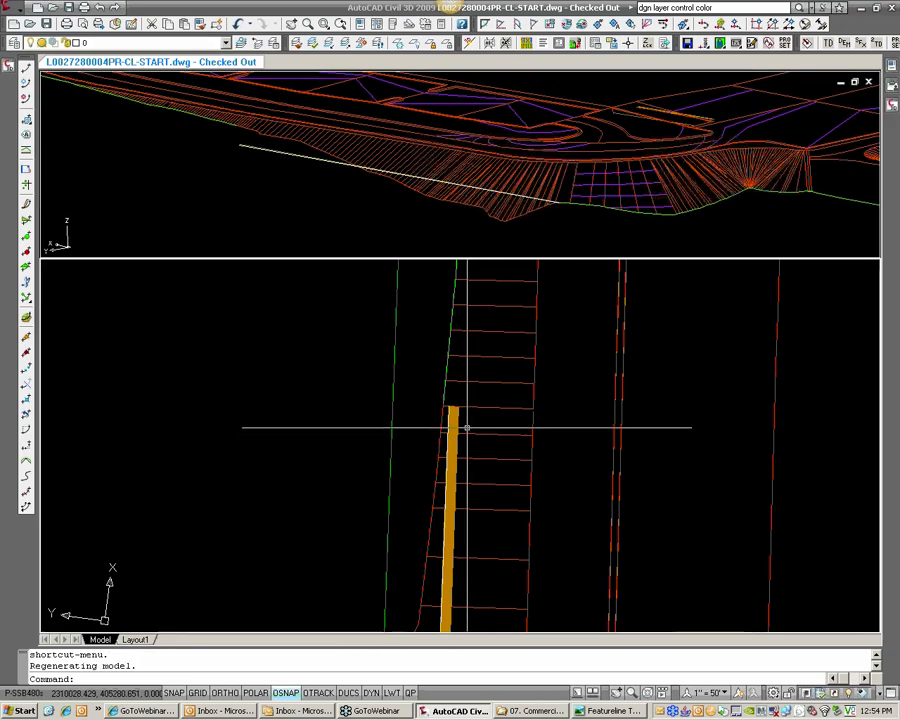
Look over the drawing's surface list and collapse the 07-FG surface entry
scroll(467, 428, up, 2)
mouse_move(8, 65)
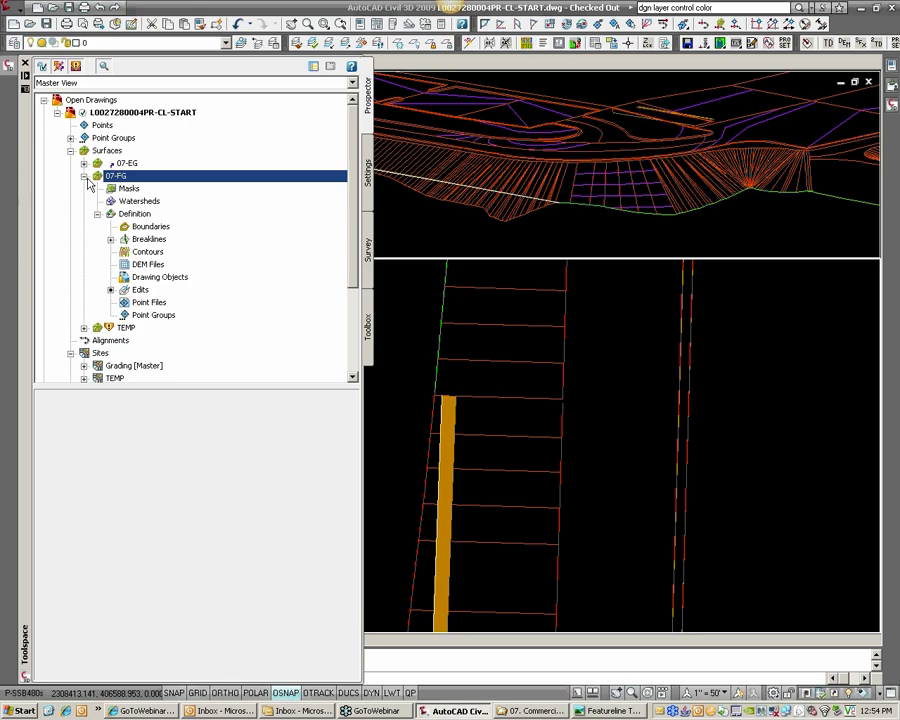
click(84, 176)
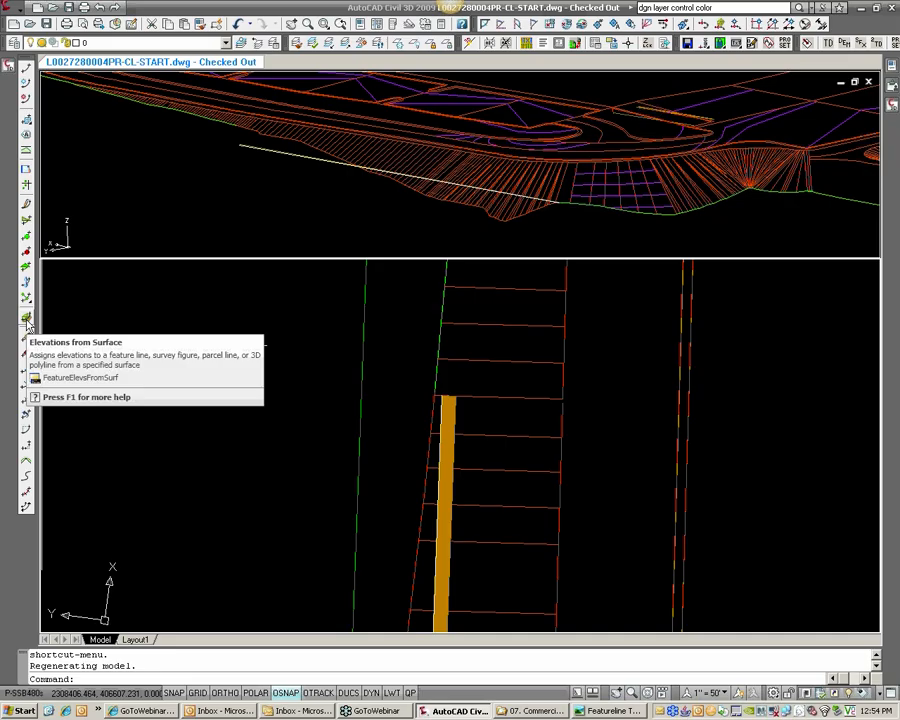
Convert the new polyline into a feature line in the TEMP site on layer -C3D_SRF-FEA, erasing the original entity
click(26, 90)
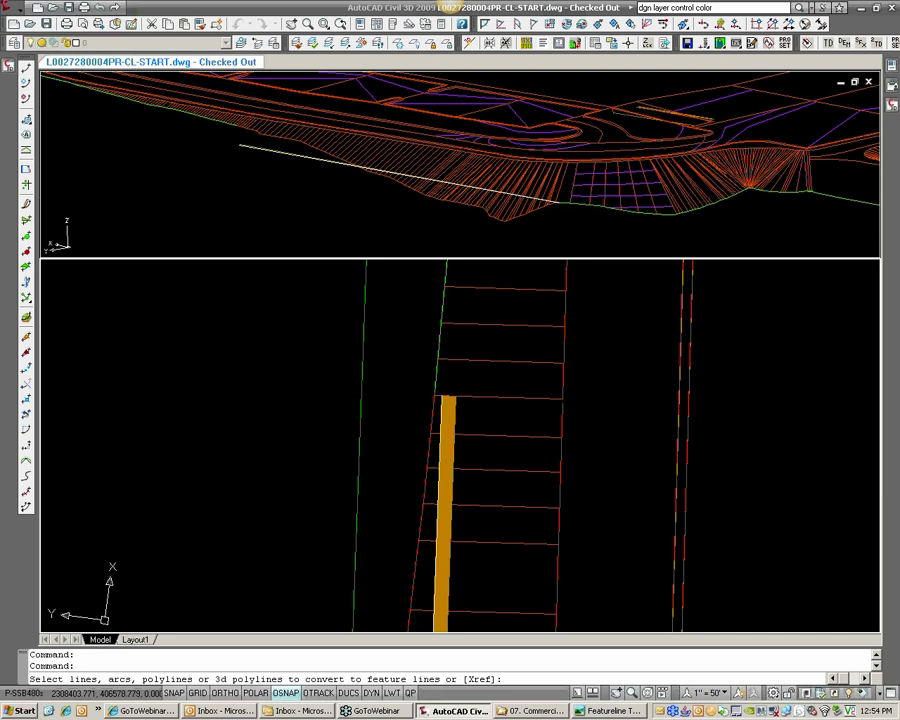
click(440, 428)
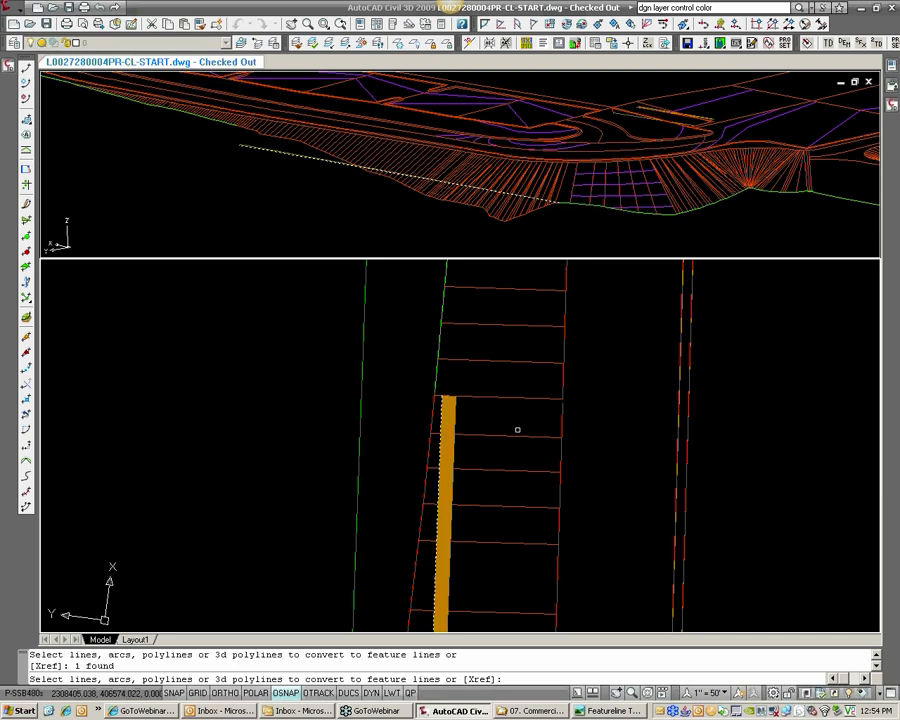
key(Return)
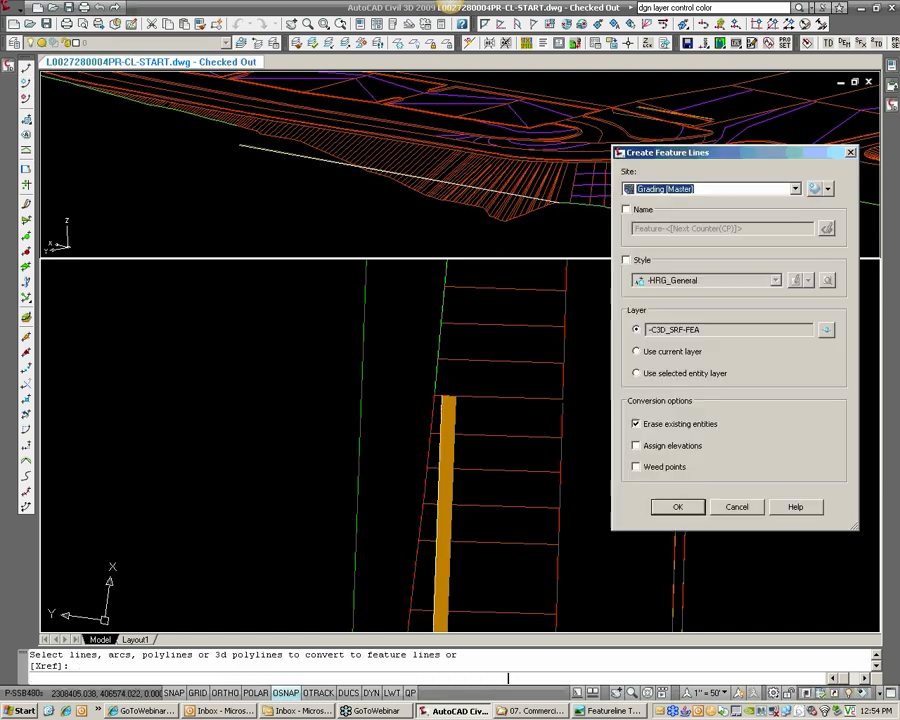
click(691, 190)
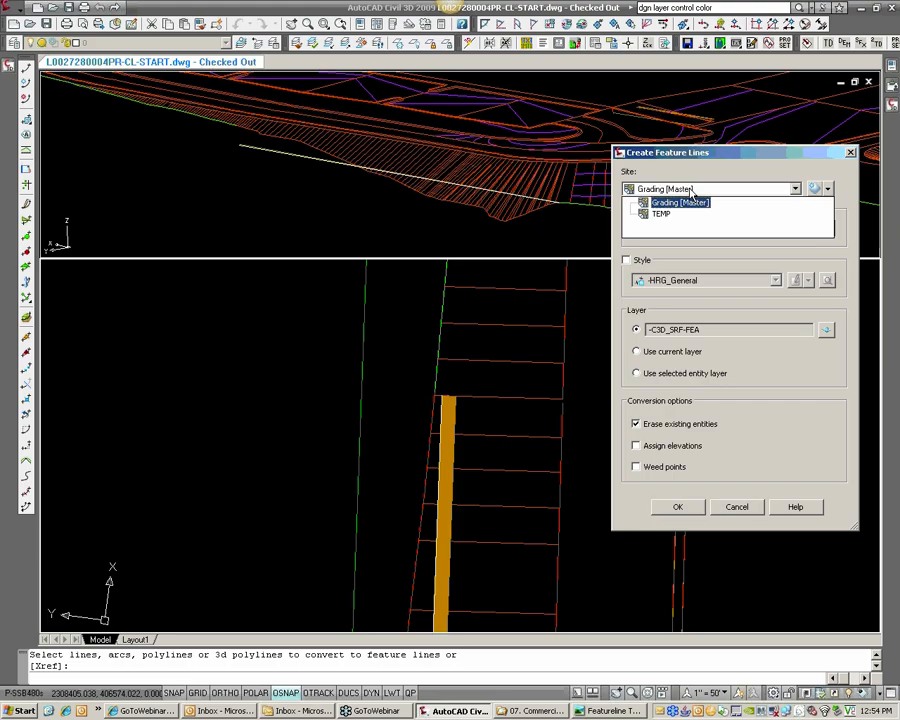
click(660, 214)
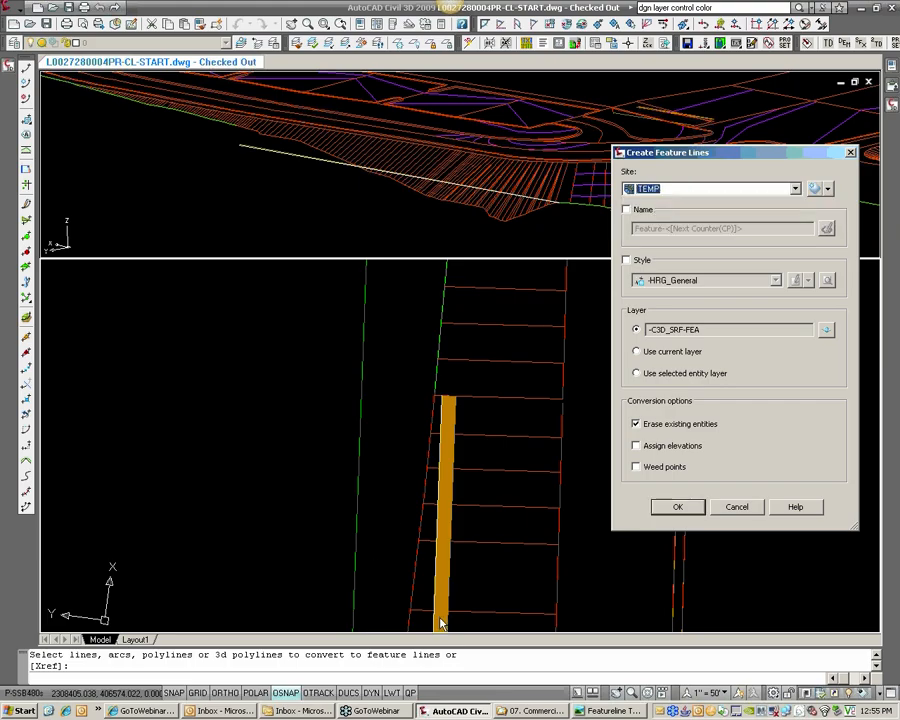
click(661, 512)
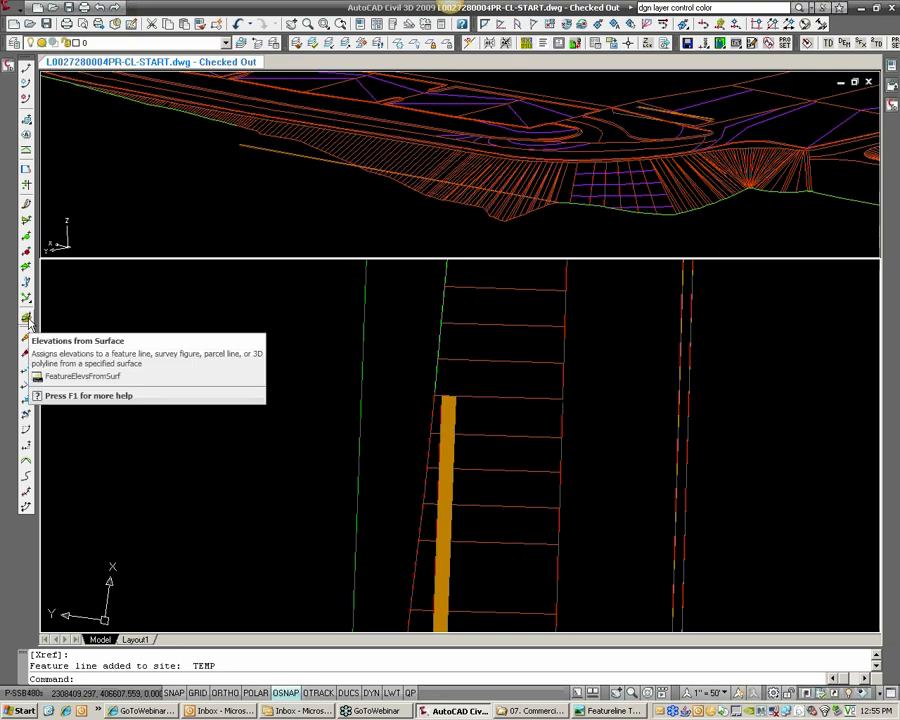
Assign elevations to the feature line from the 07-EG surface, inserting intermediate grade break points
click(27, 318)
click(572, 220)
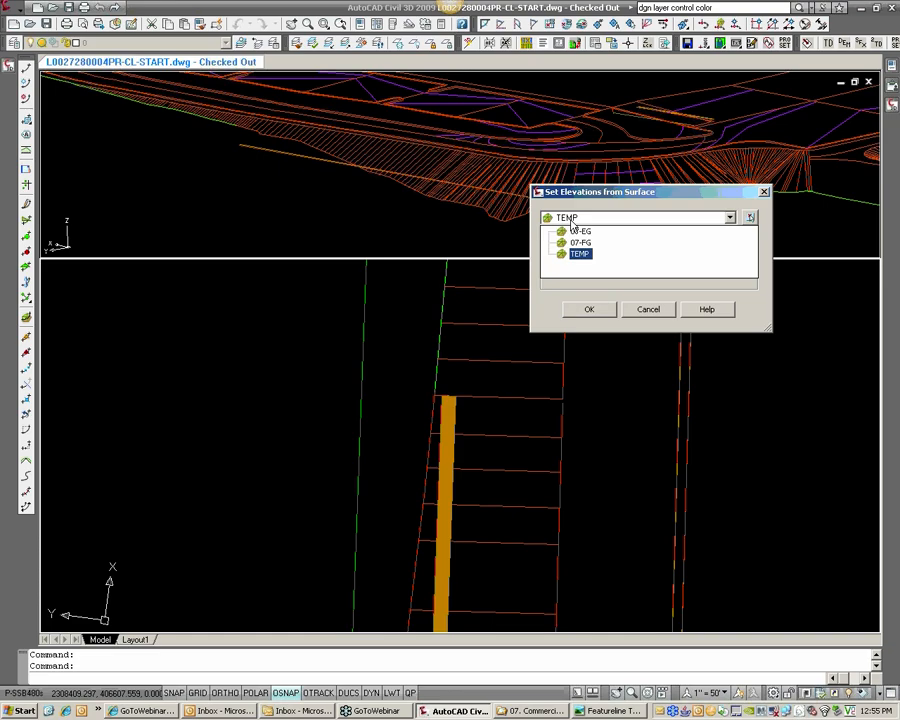
click(578, 236)
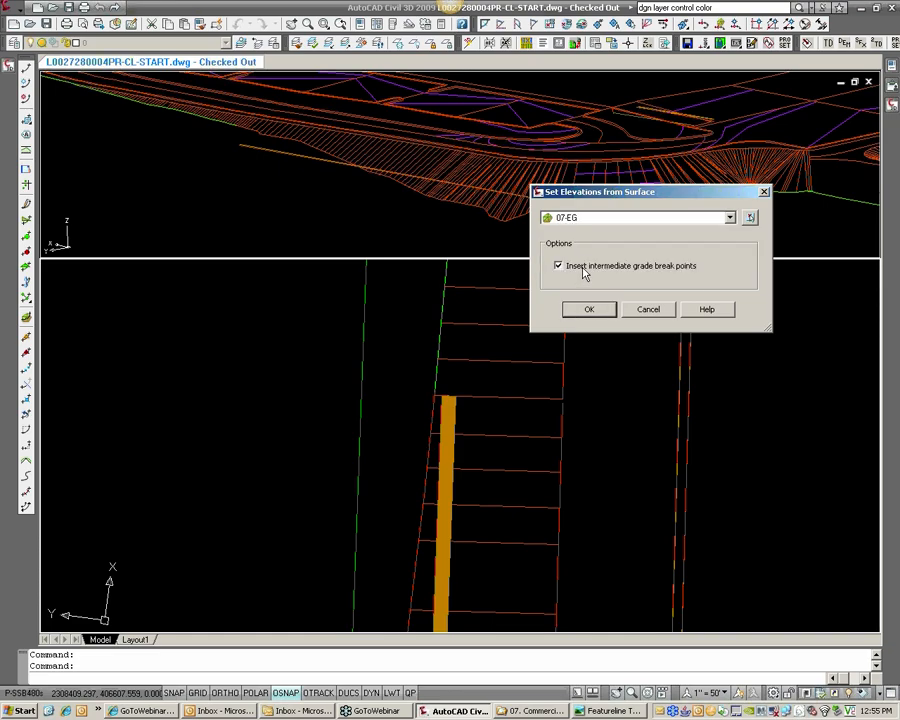
click(589, 310)
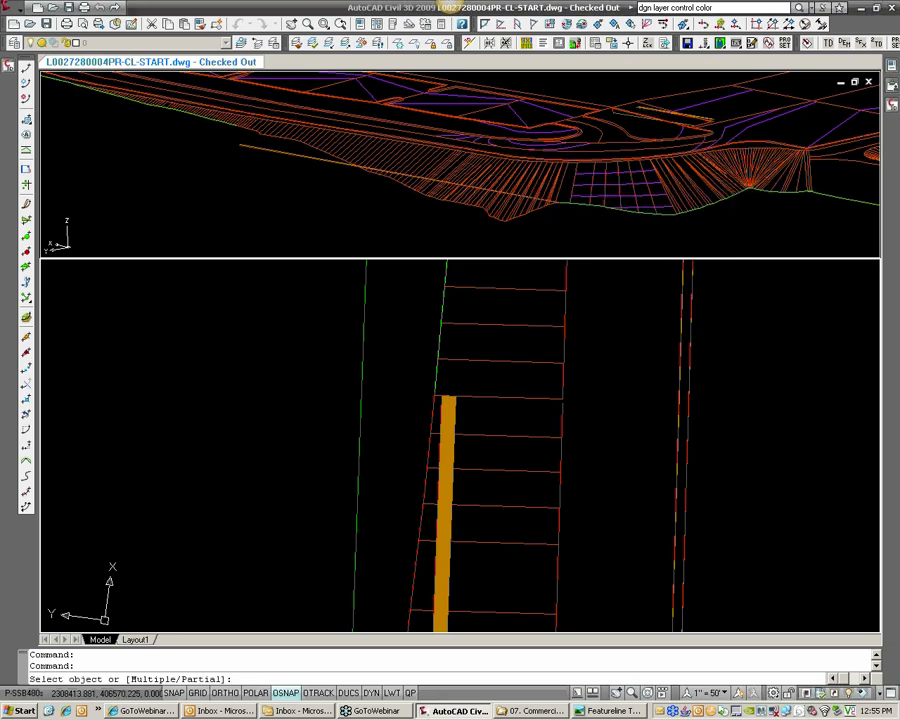
click(440, 418)
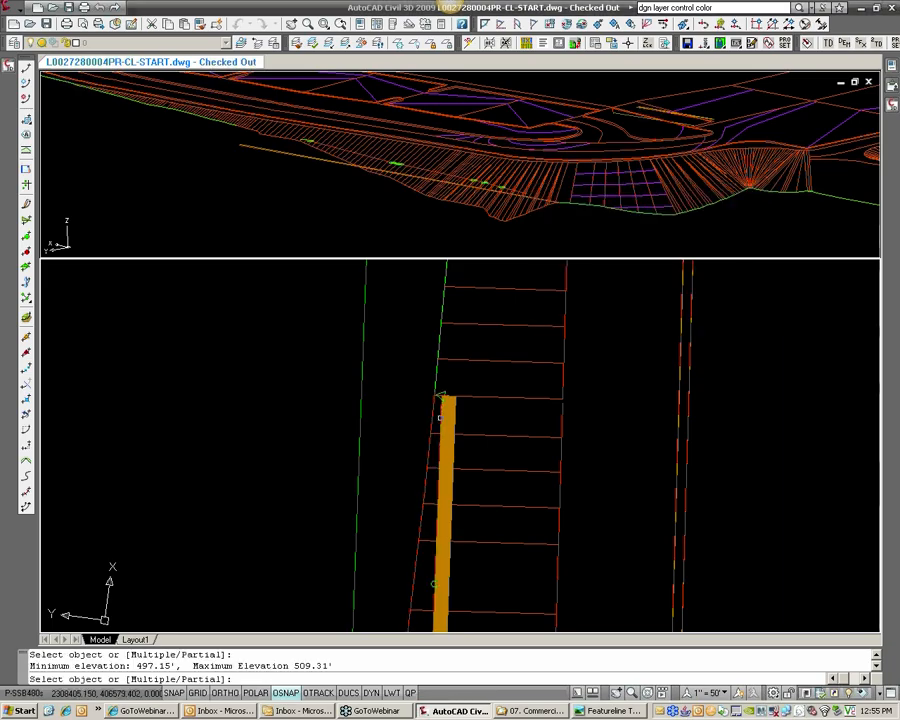
key(Return)
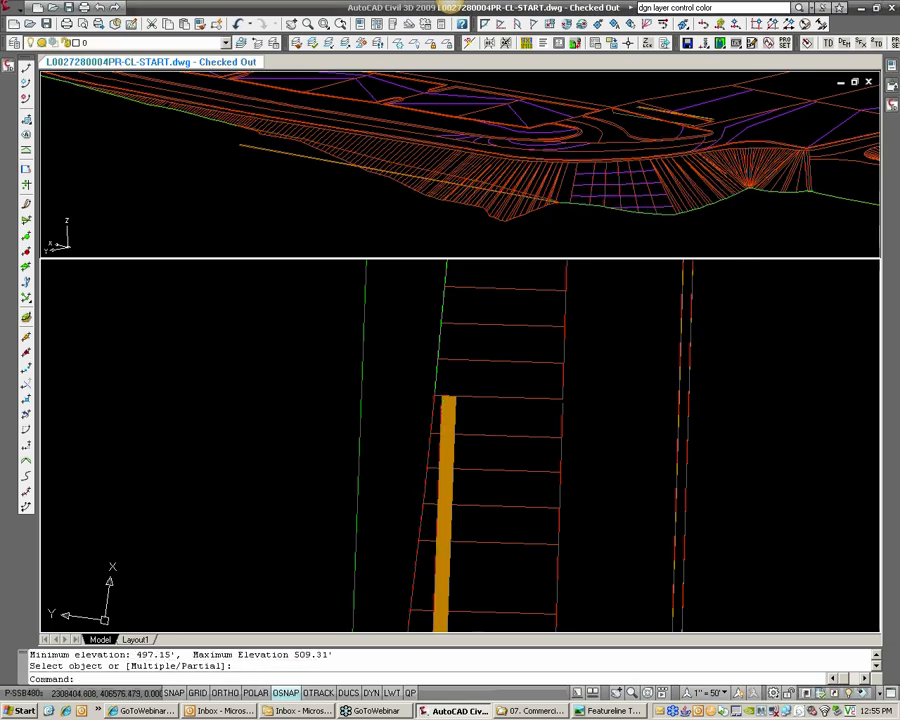
Select the feature line in the 3D view and inspect its end points and grade breaks along its length
click(572, 192)
scroll(544, 200, up, 5)
click(534, 191)
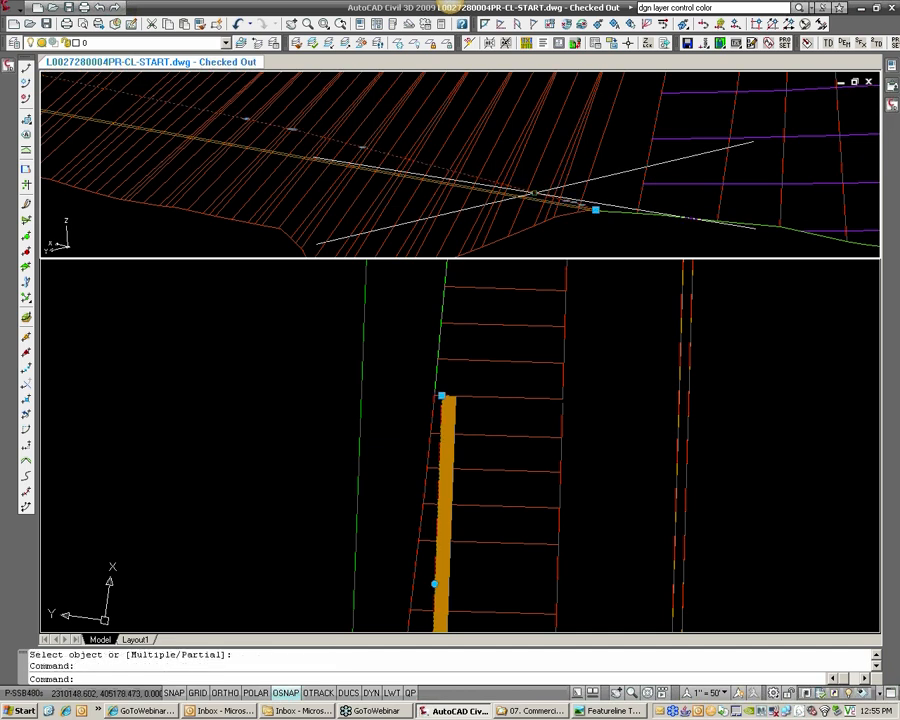
scroll(512, 186, down, 2)
middle_drag(403, 161, 532, 236)
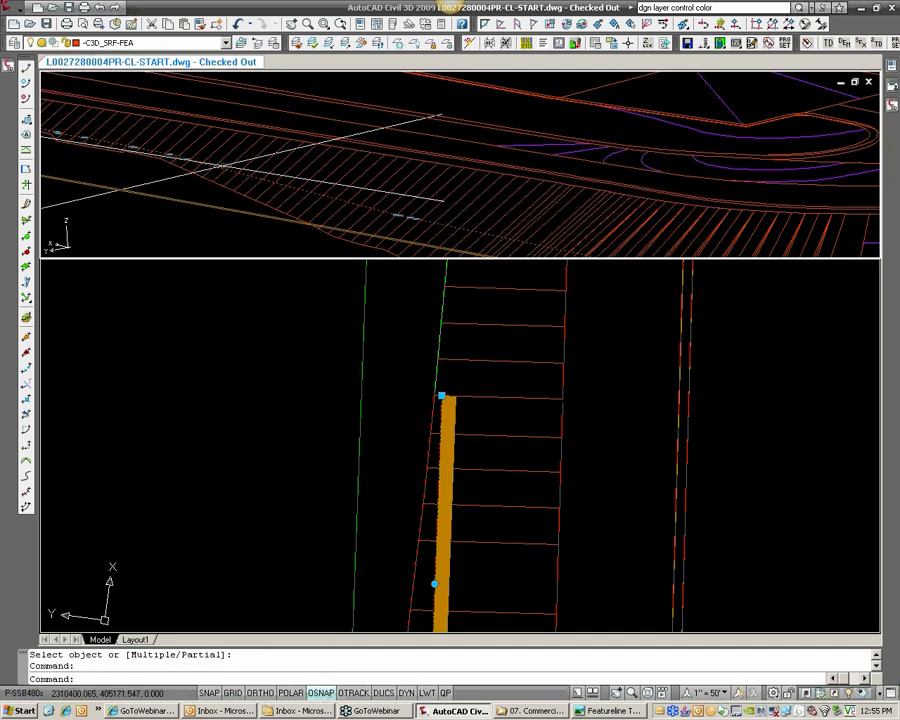
middle_drag(244, 158, 385, 207)
scroll(234, 182, up, 2)
scroll(181, 175, up, 1)
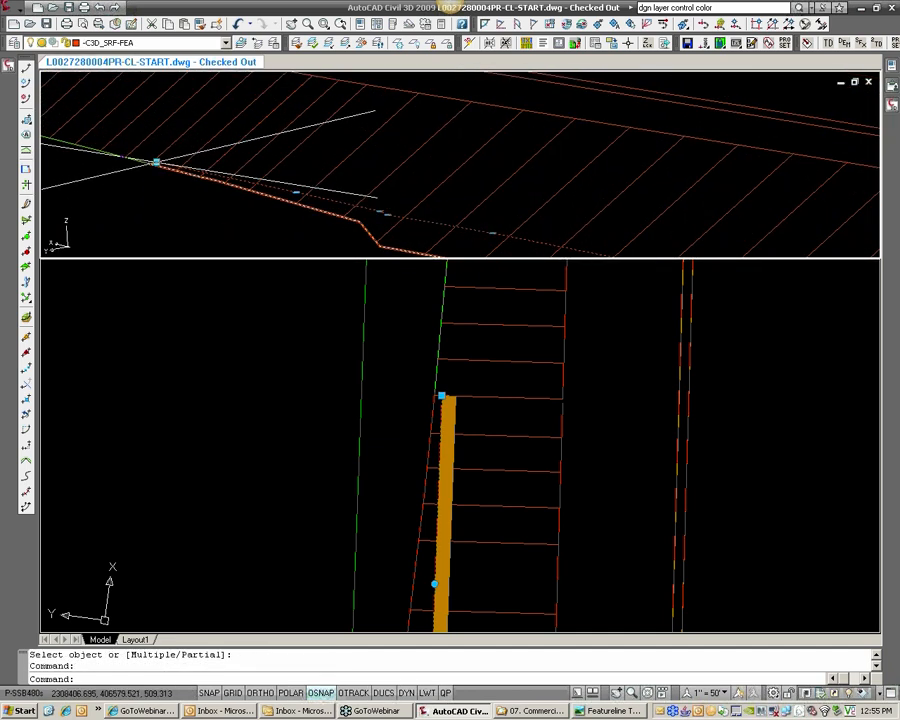
scroll(156, 162, down, 1)
scroll(195, 176, up, 1)
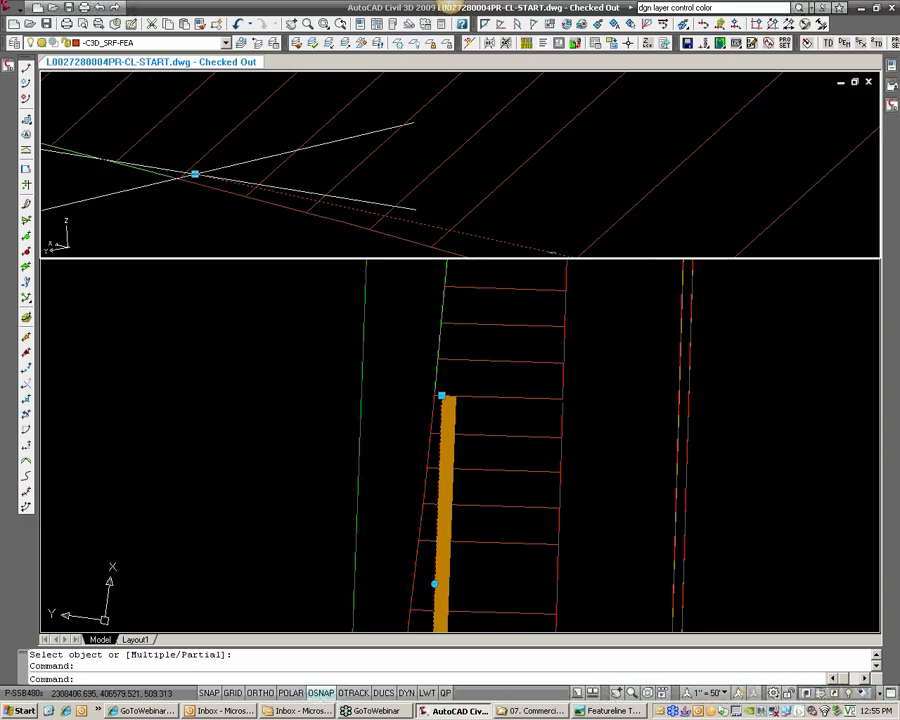
scroll(195, 175, down, 1)
middle_drag(440, 222, 291, 180)
middle_drag(520, 234, 368, 197)
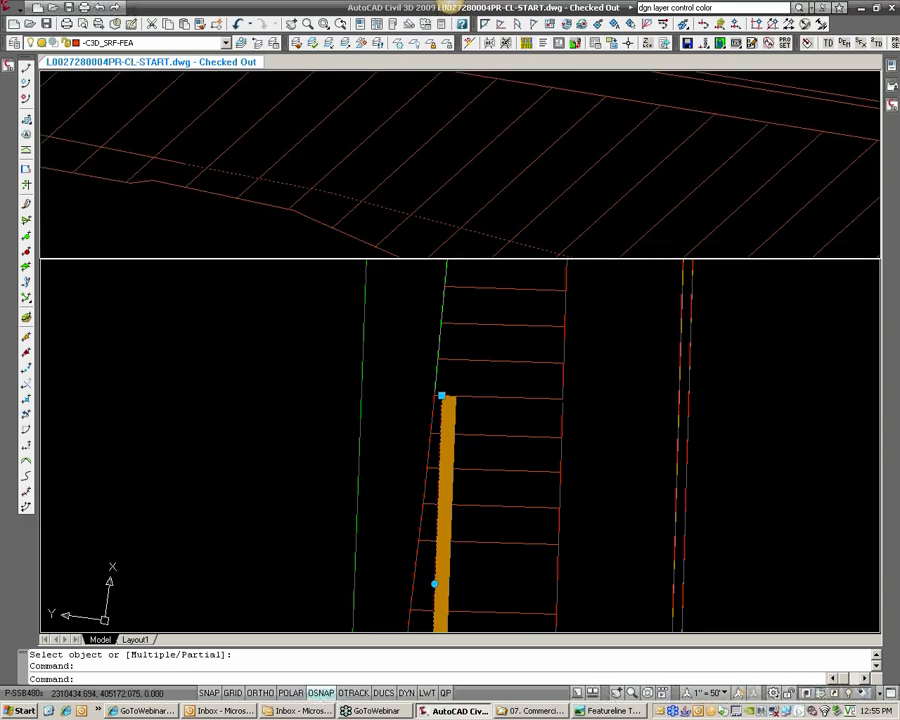
middle_drag(474, 188, 186, 118)
middle_drag(614, 222, 243, 128)
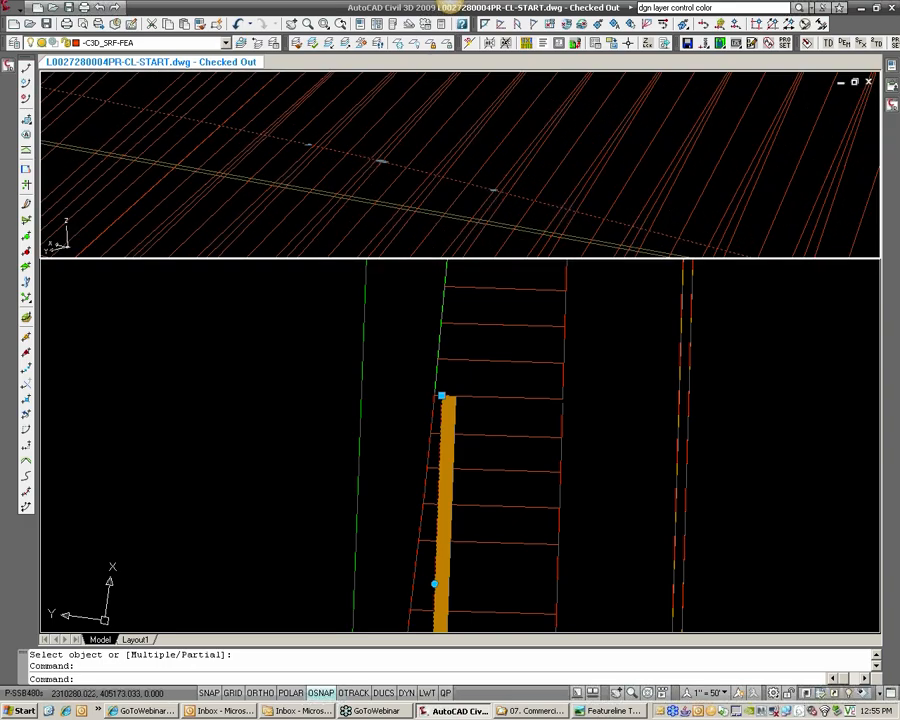
Orbit the 3D view around the graded slope and select the draped feature line to examine how it follows the existing ground
middle_click(621, 222)
middle_click(621, 222)
scroll(398, 122, up, 4)
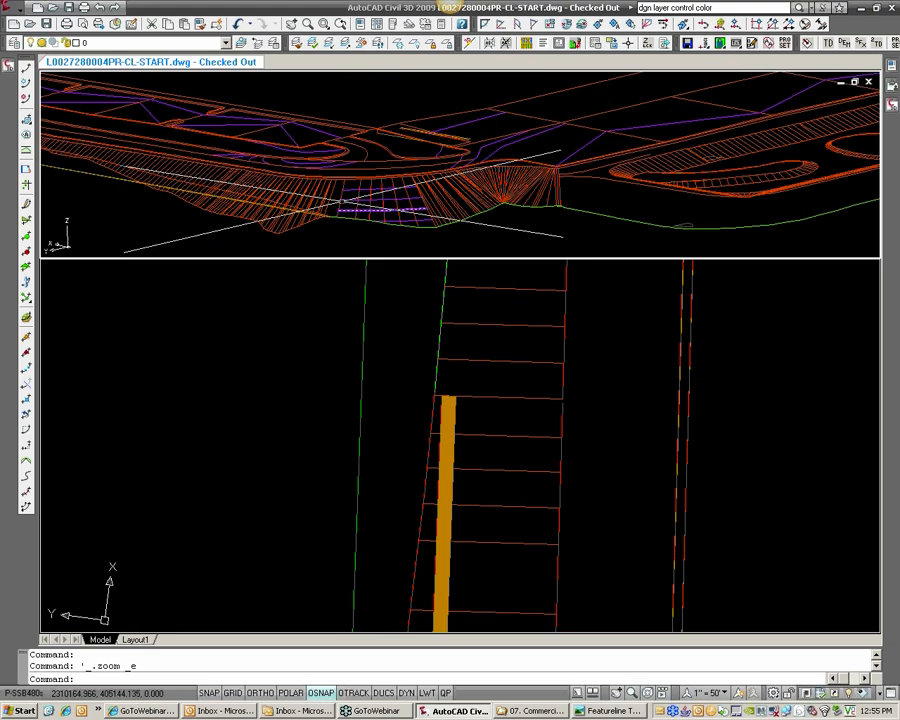
scroll(310, 190, up, 3)
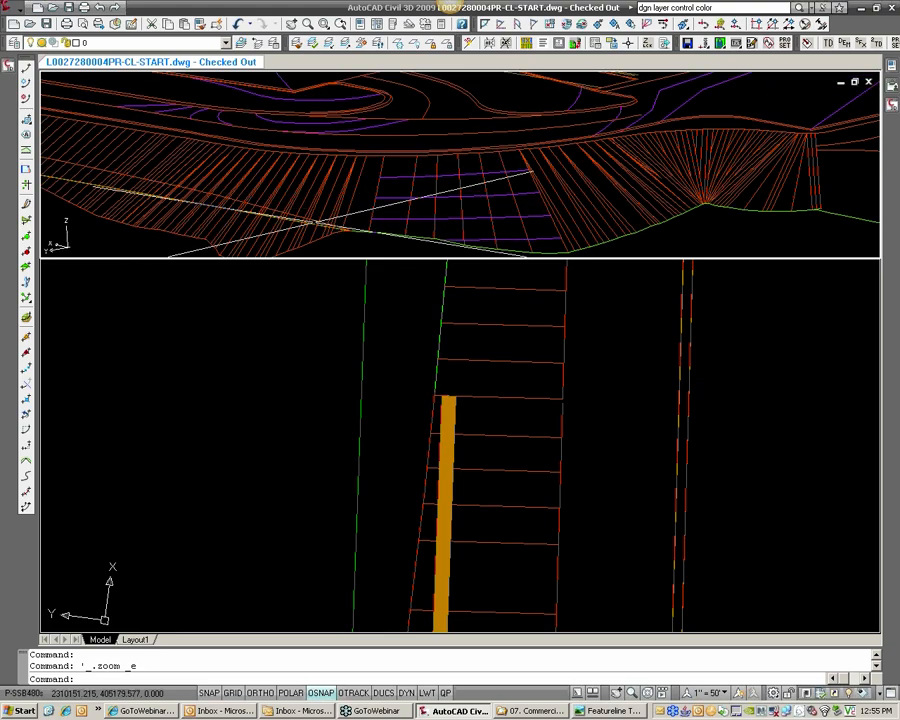
click(428, 416)
scroll(438, 412, down, 5)
click(394, 178)
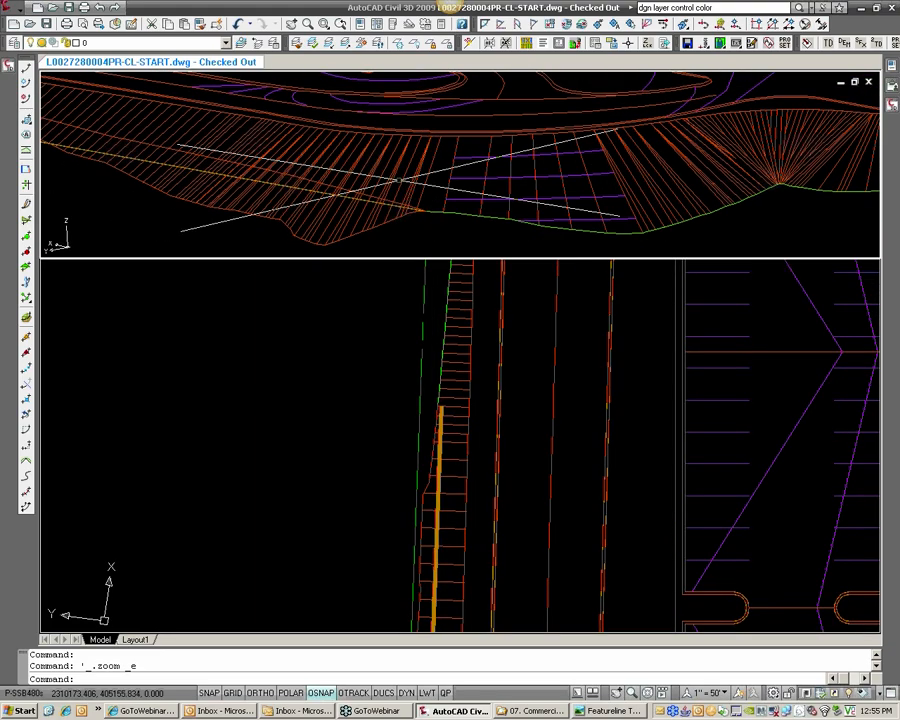
right_click(394, 176)
click(424, 341)
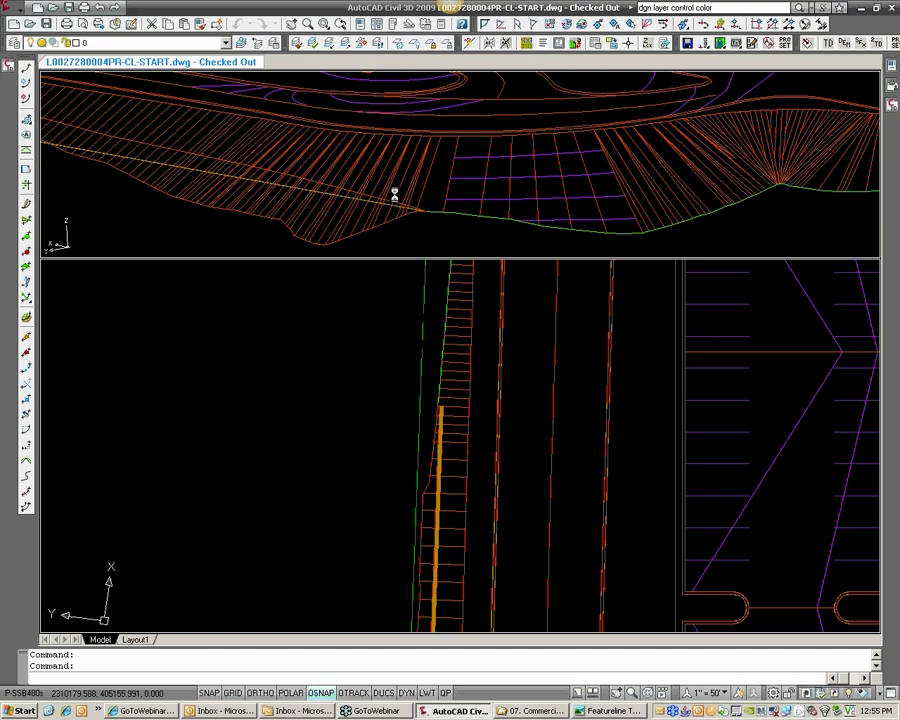
mouse_move(437, 207)
mouse_down()
mouse_move(409, 184)
mouse_move(490, 203)
mouse_move(354, 187)
mouse_move(478, 207)
mouse_move(452, 169)
mouse_move(514, 239)
mouse_move(432, 191)
mouse_move(444, 203)
mouse_move(364, 170)
mouse_up()
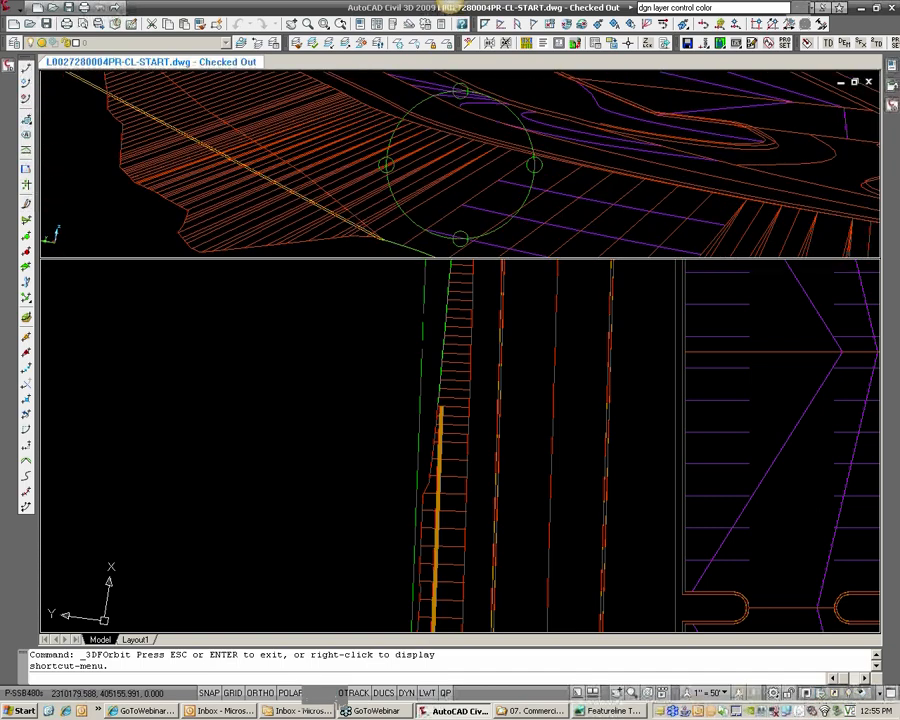
key(Escape)
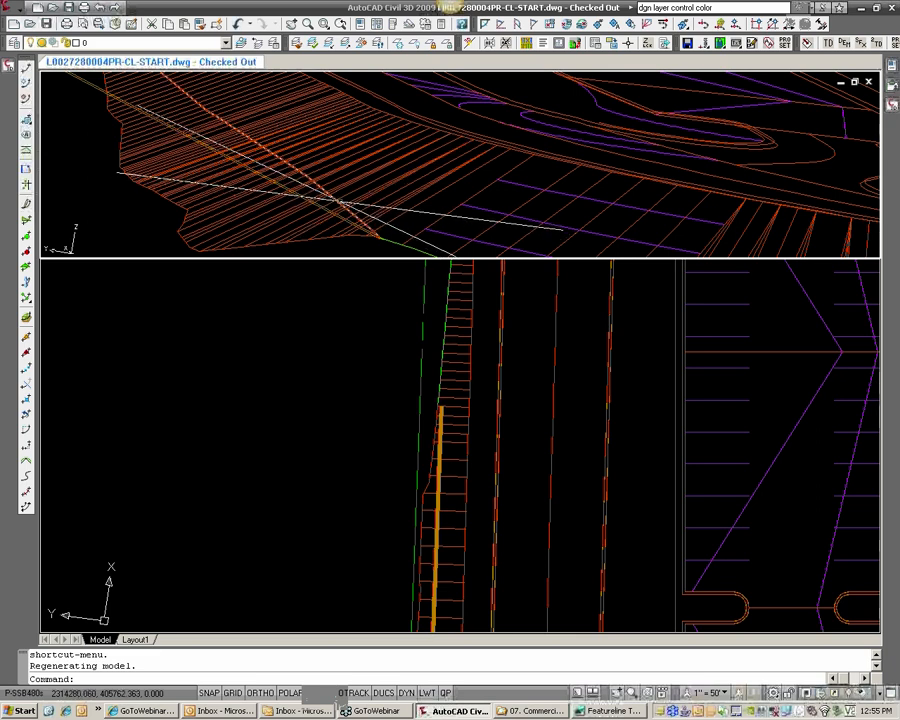
click(337, 204)
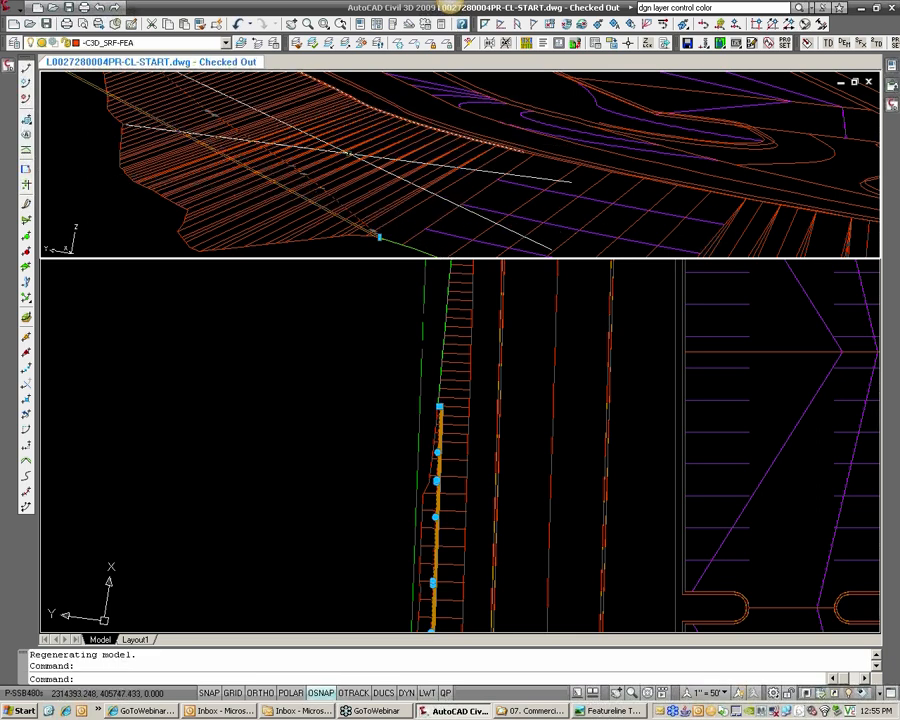
key(Escape)
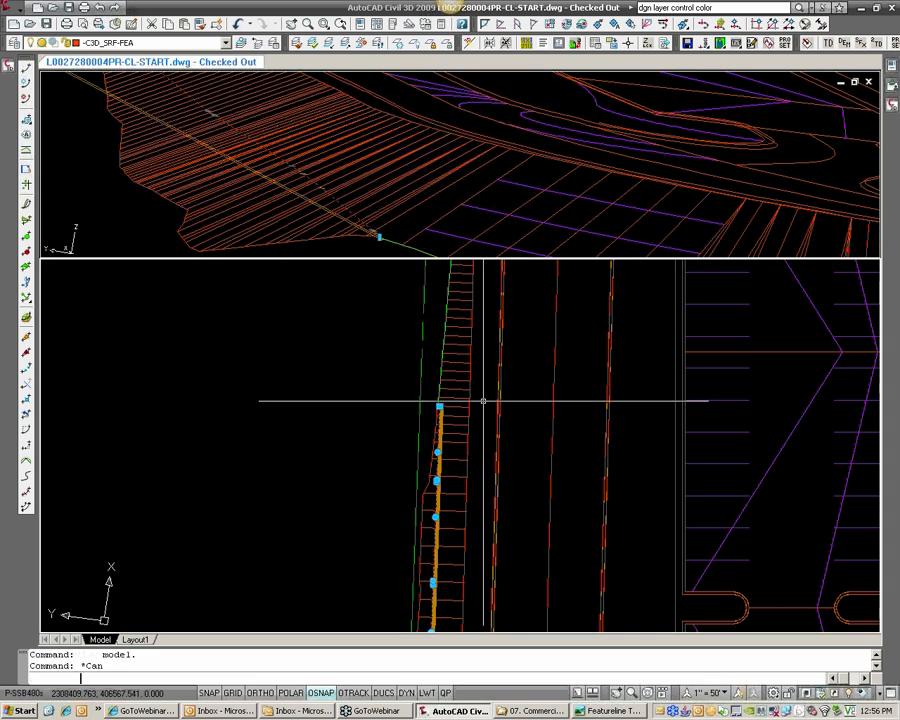
Draw a straight polyline along the wall's edge facing the road, snapping from one end corner of the wall to the other
scroll(426, 418, down, 3)
key(Escape)
text(PL)
key(Return)
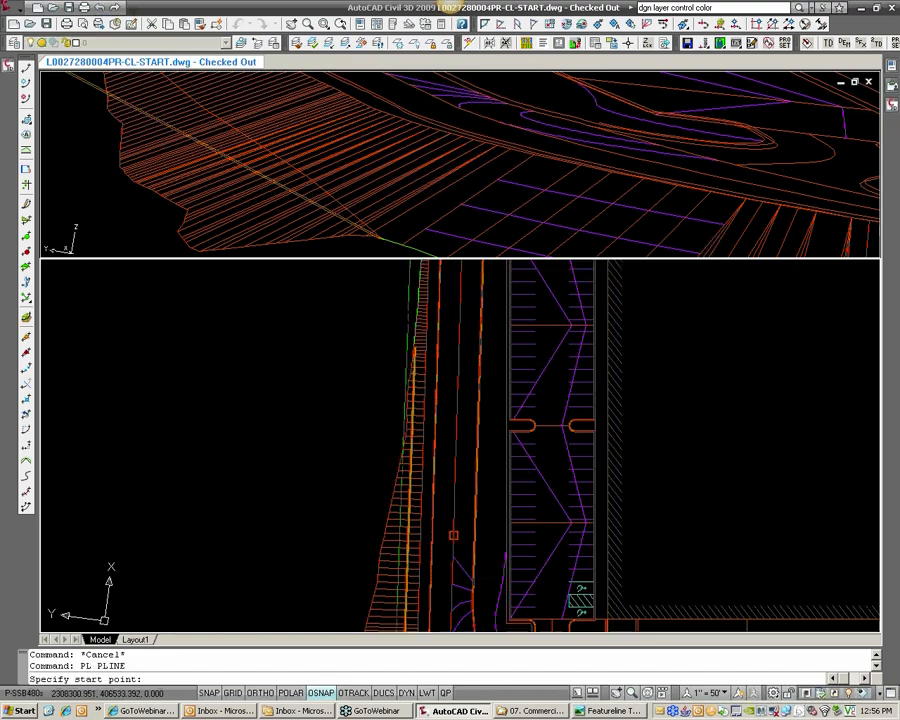
scroll(482, 467, up, 10)
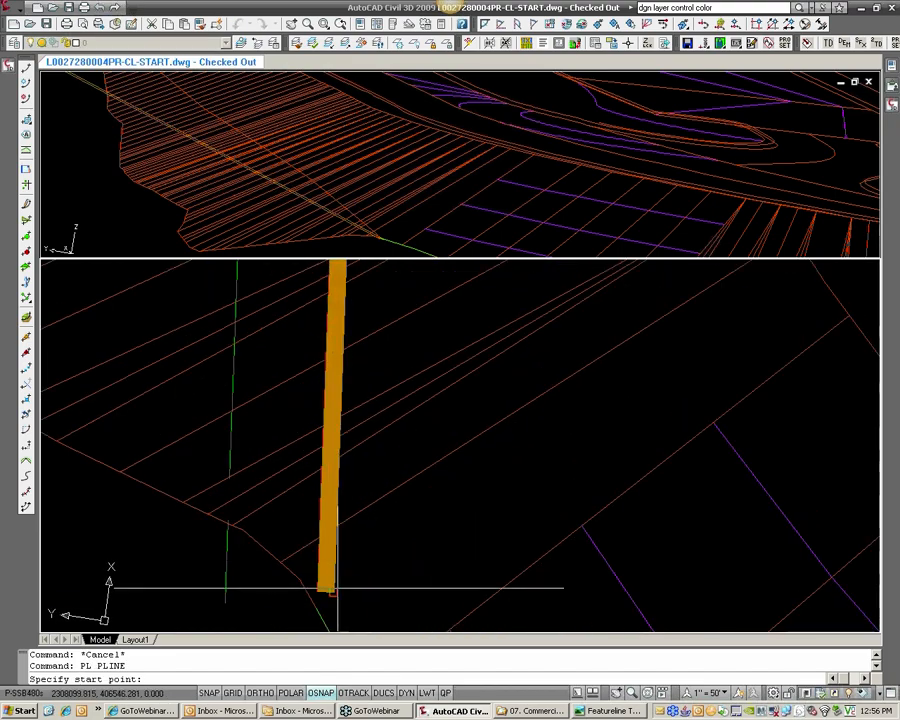
click(340, 578)
scroll(362, 518, up, 6)
scroll(376, 367, up, 8)
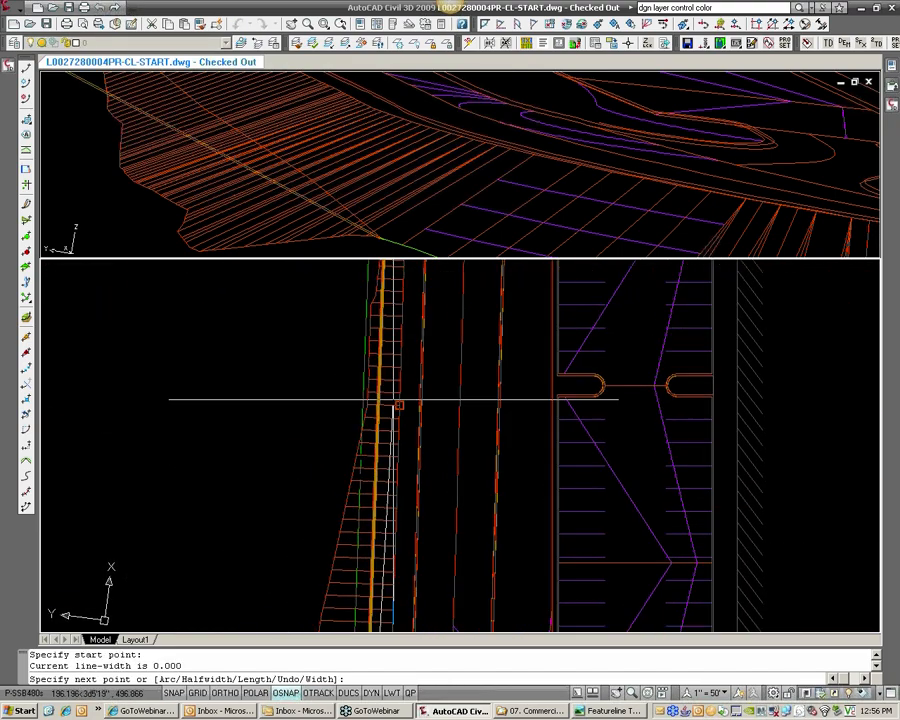
scroll(351, 497, down, 2)
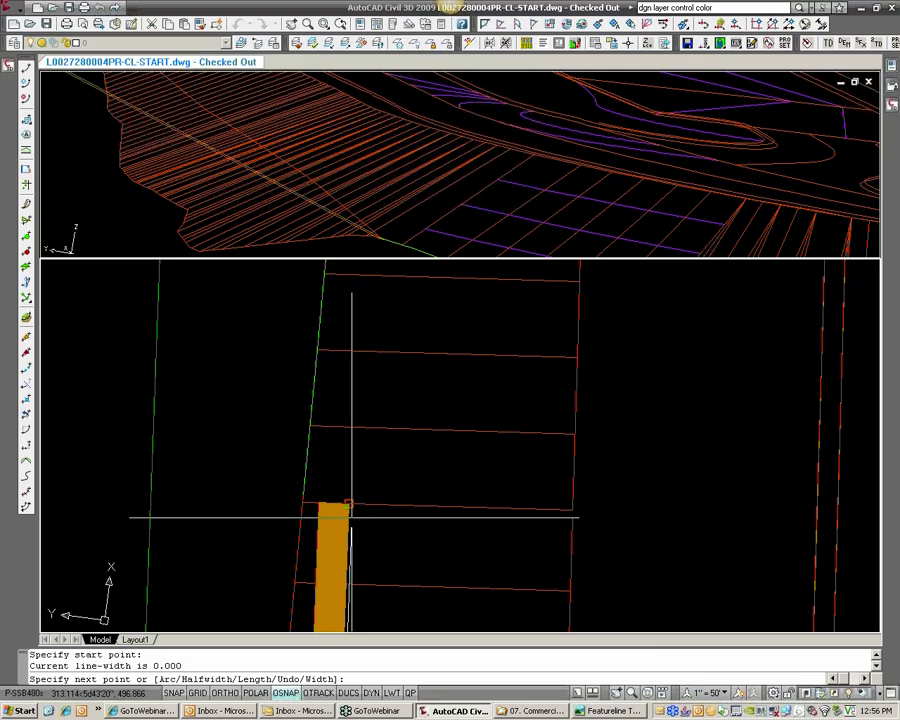
click(348, 505)
key(Return)
scroll(405, 494, down, 3)
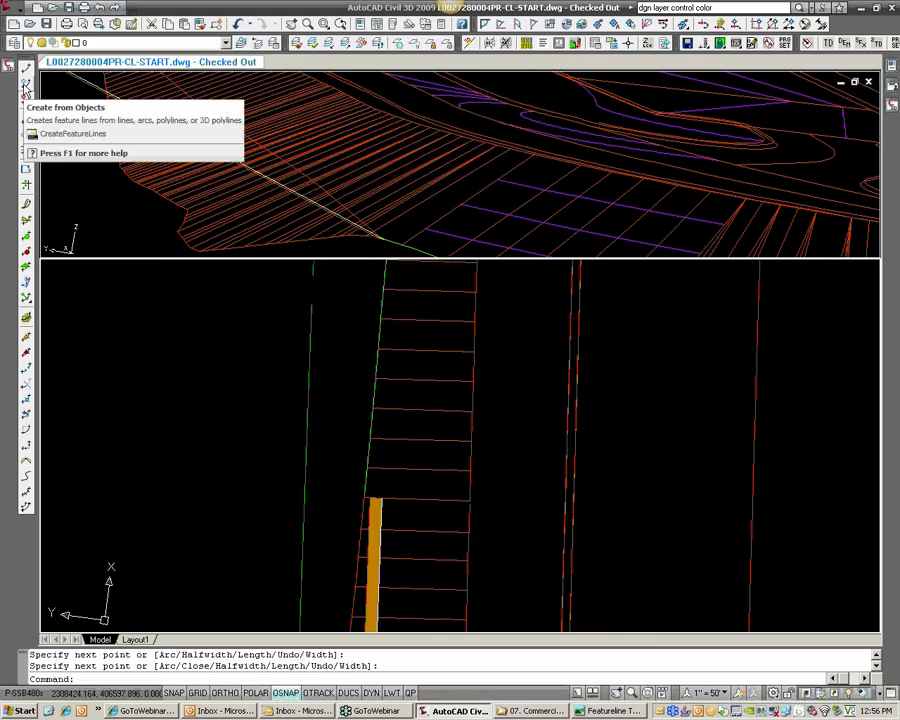
Convert the new polyline into a feature line in the TEMP site on layer -C3D_SRF-FEA, erasing the original entity
click(26, 88)
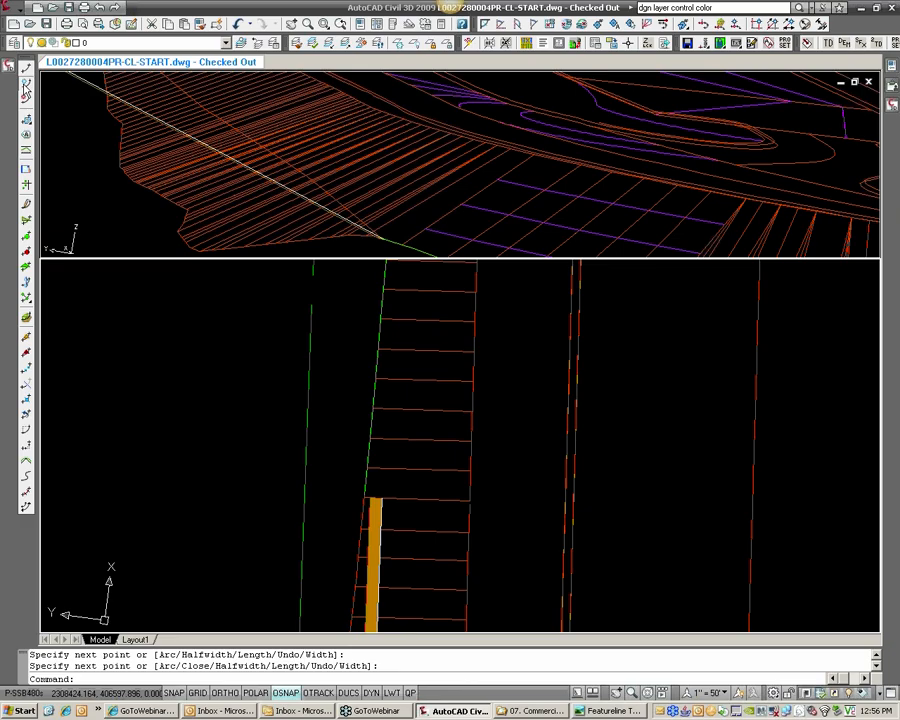
click(380, 513)
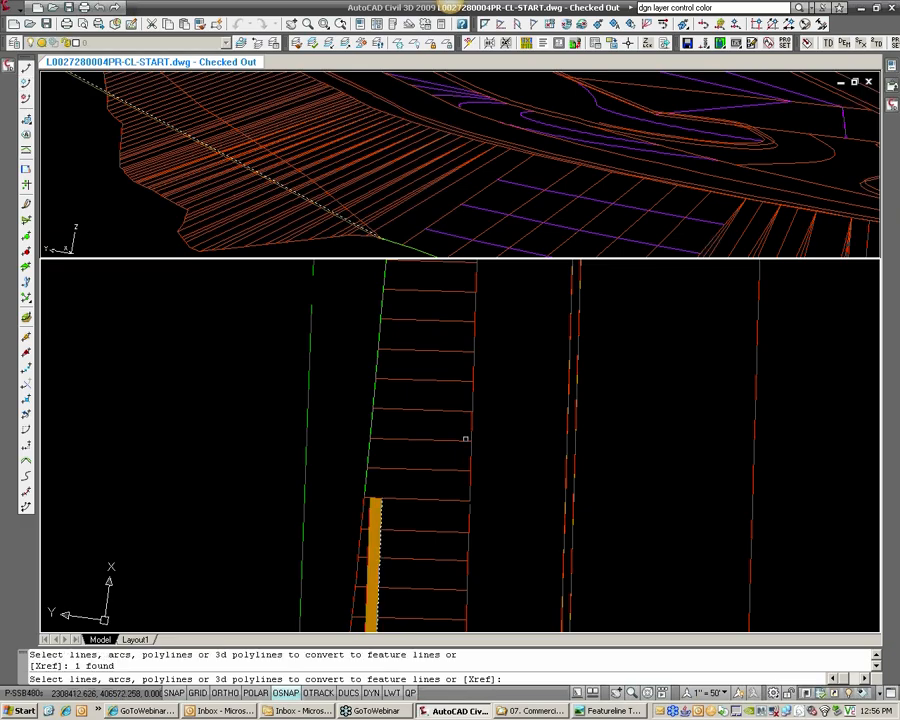
key(Return)
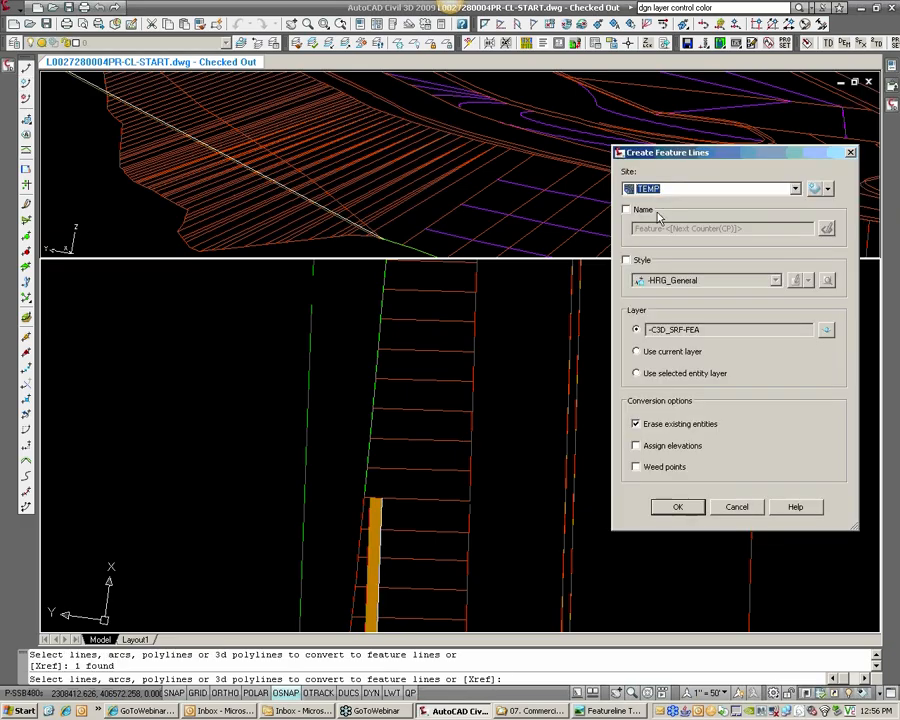
click(679, 507)
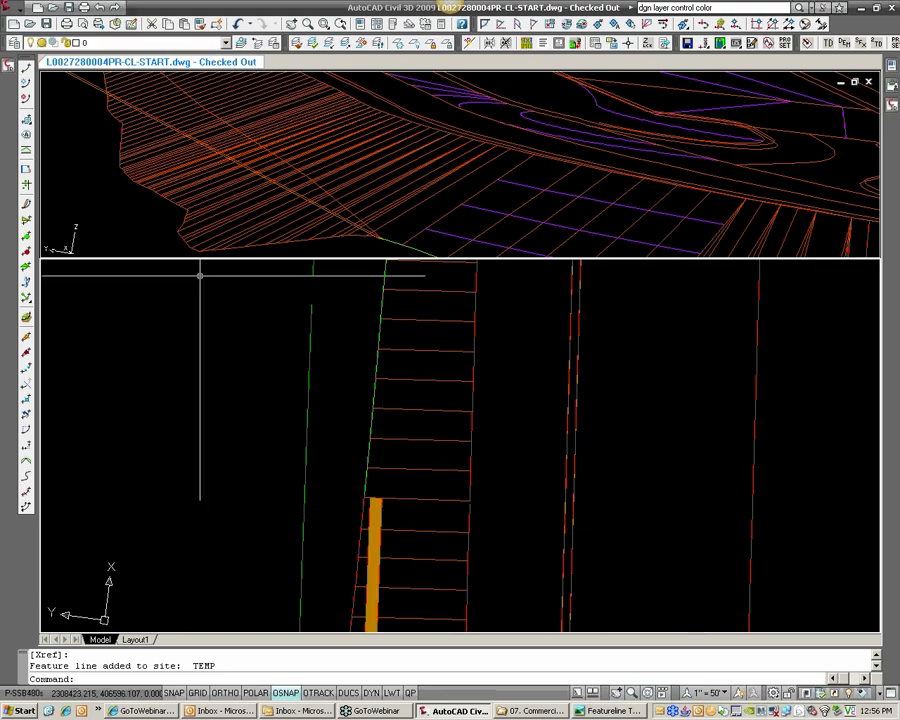
Turn on all layers in the drawing
click(890, 74)
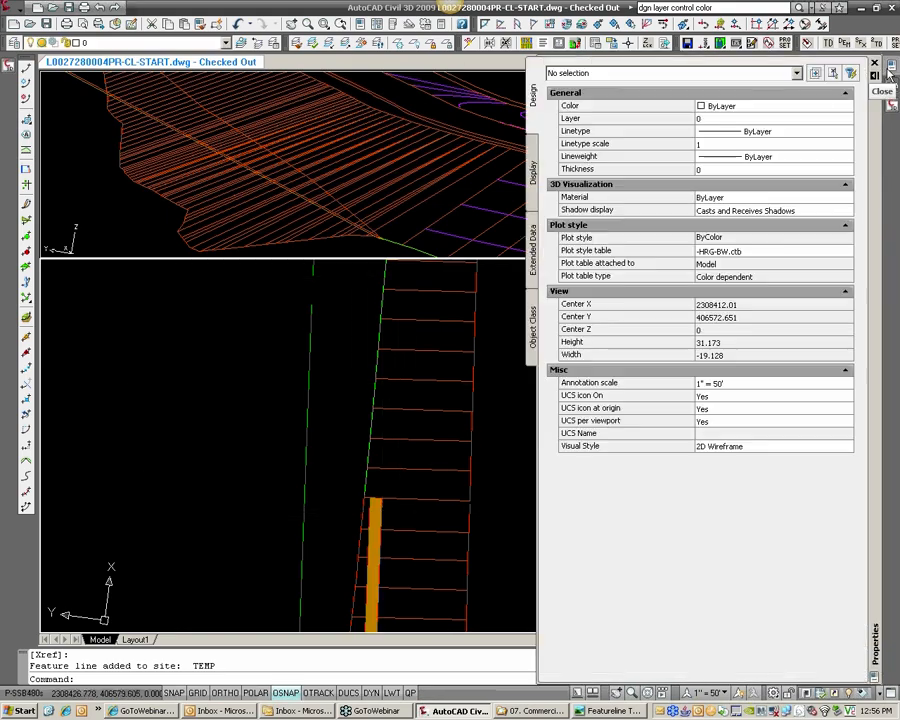
click(893, 87)
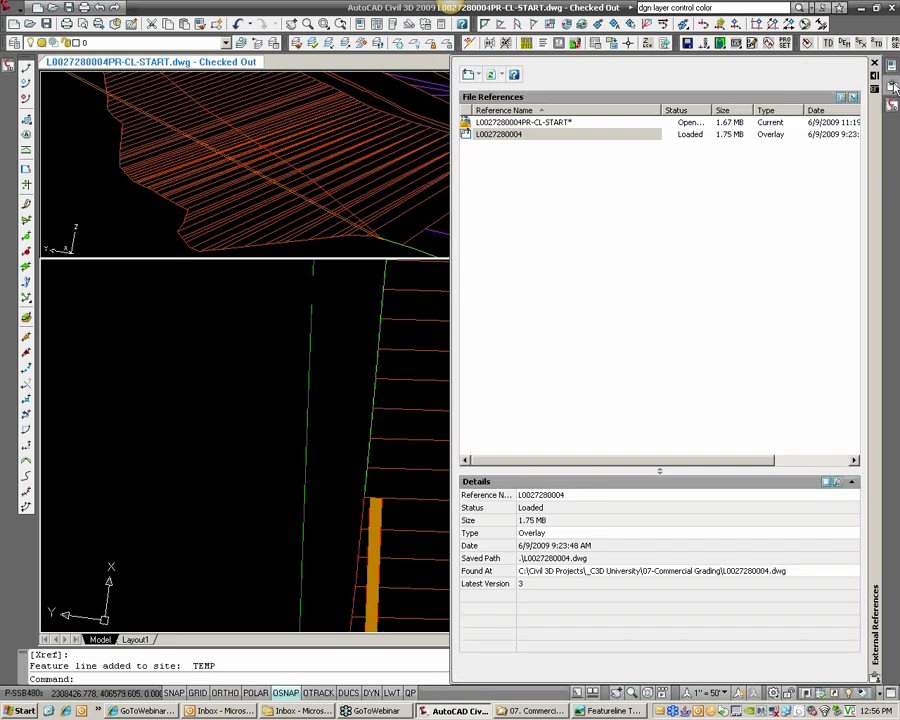
click(892, 106)
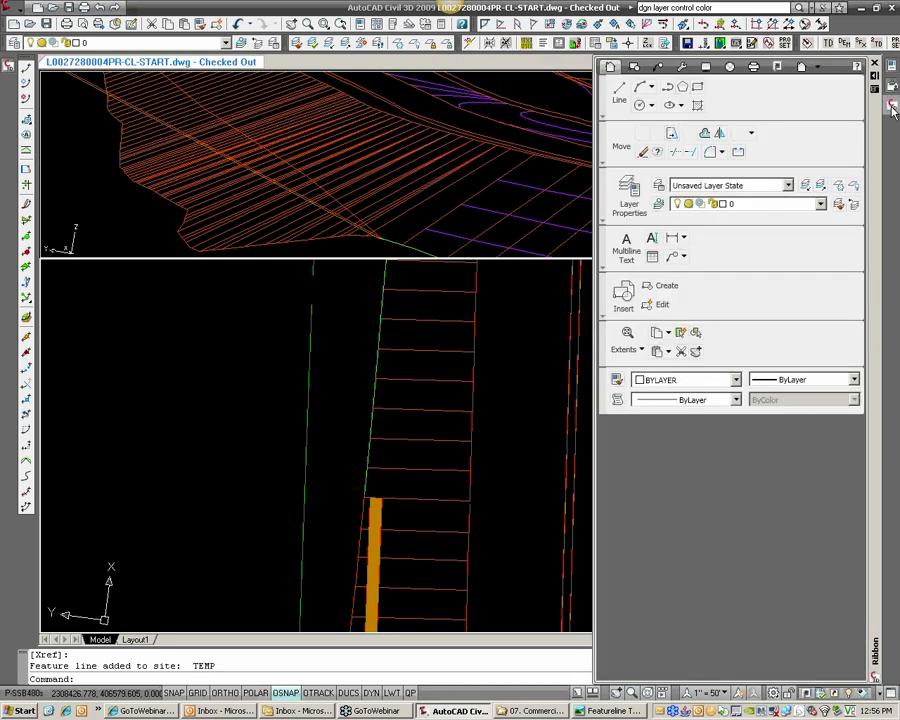
click(603, 222)
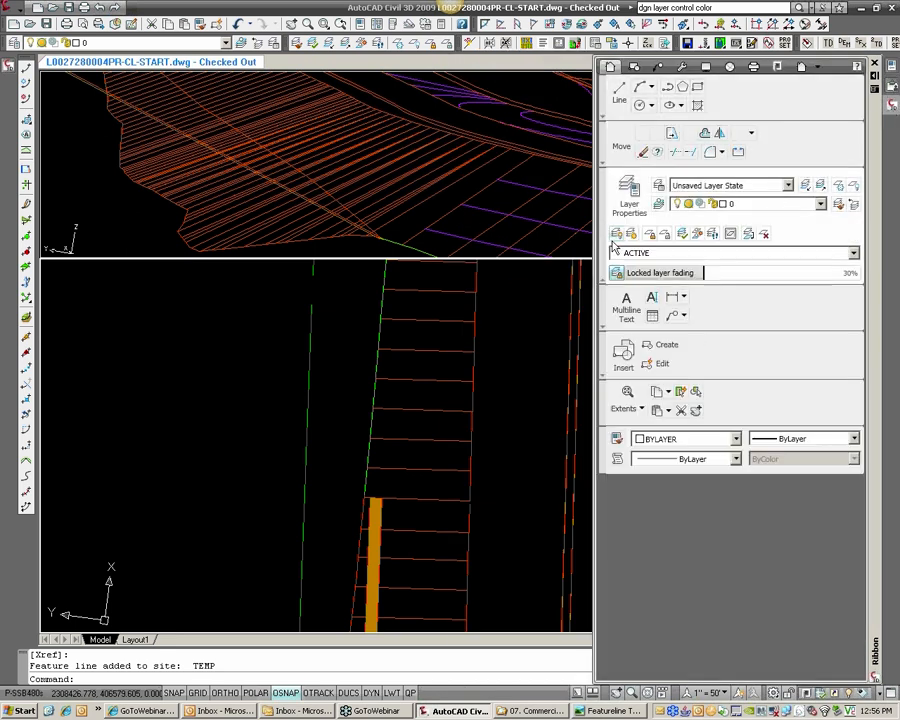
click(616, 234)
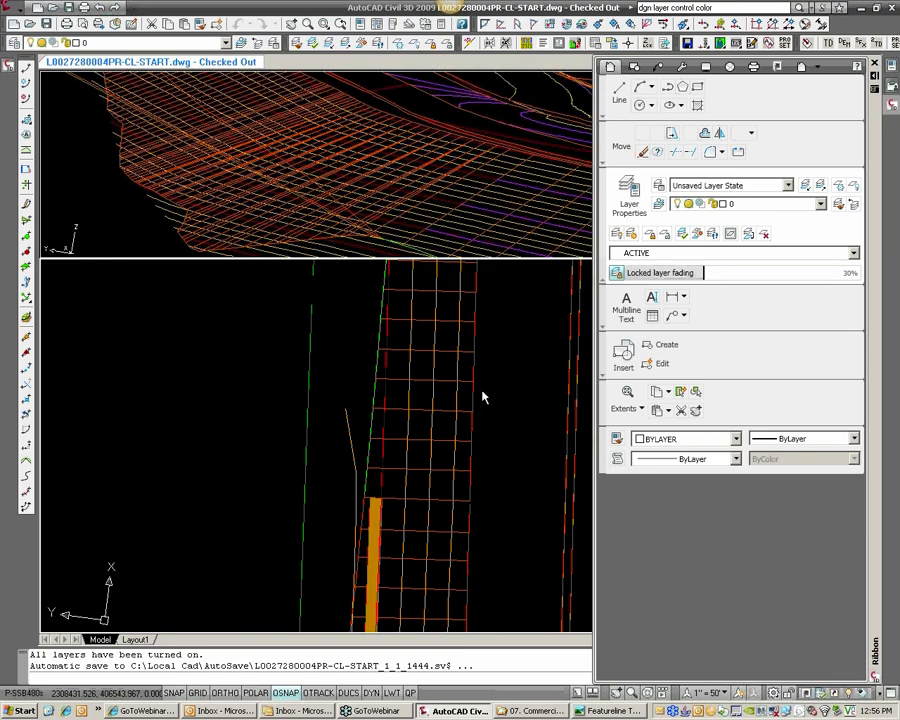
Assign elevations from the 07-FG surface to the feature line on the wall's road-side edge, inserting intermediate grade break points
scroll(520, 341, down, 4)
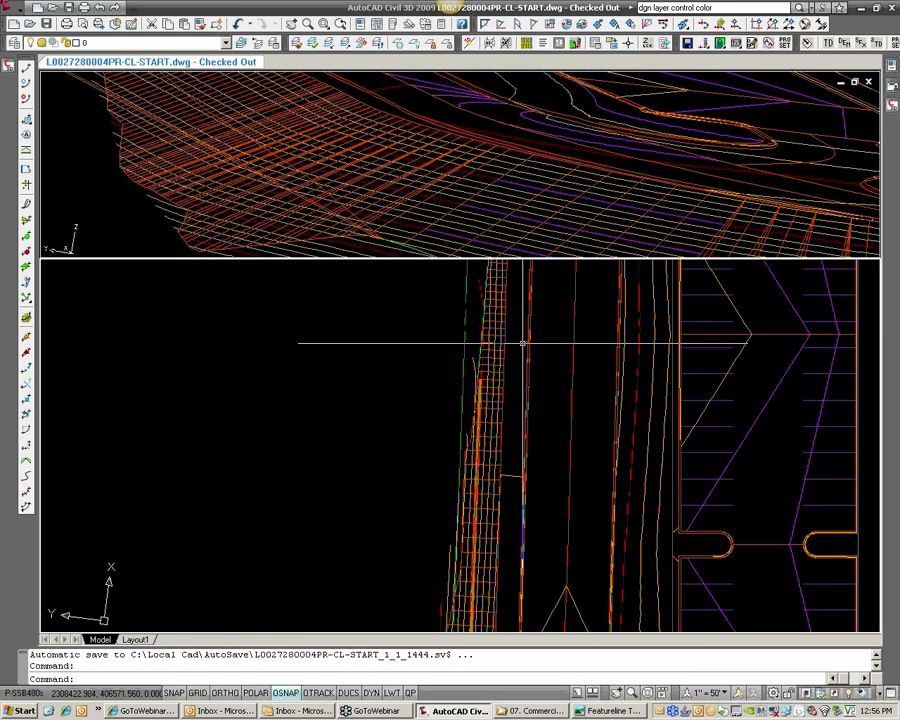
middle_drag(522, 436, 504, 301)
scroll(488, 440, up, 3)
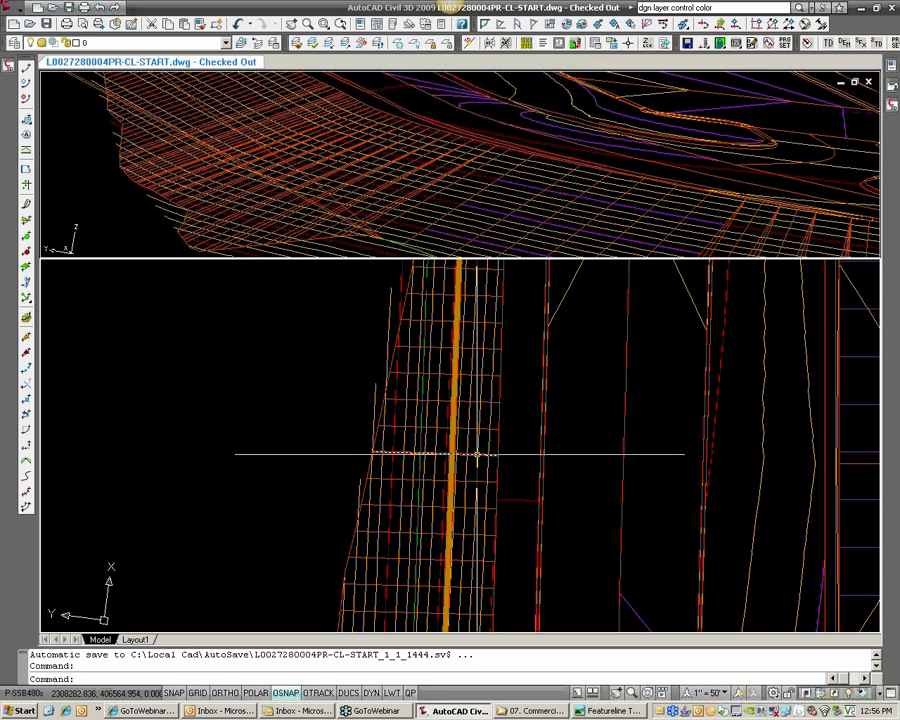
scroll(450, 458, up, 2)
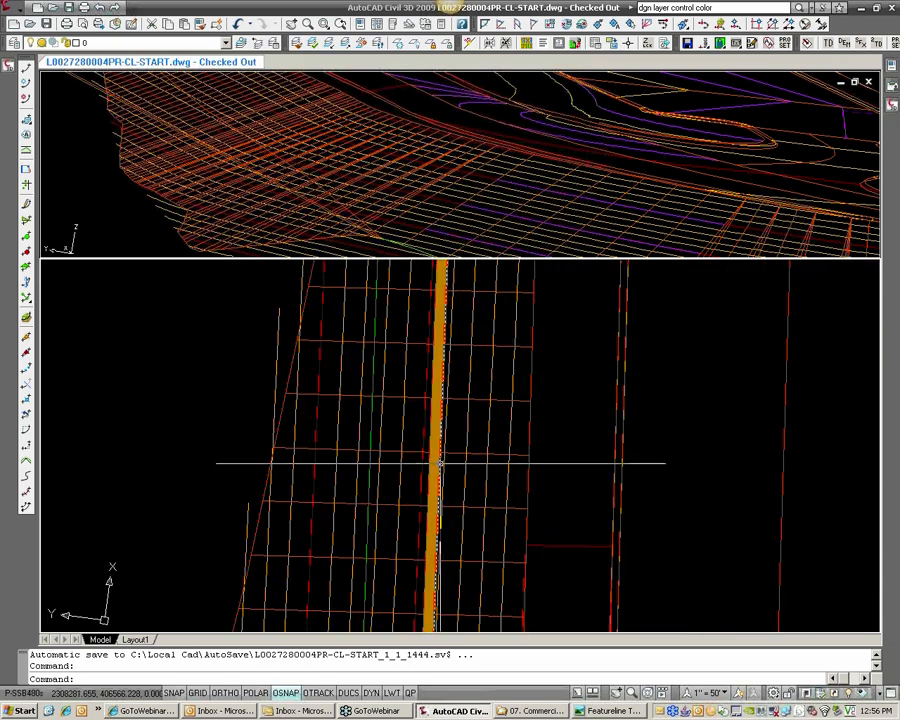
click(440, 463)
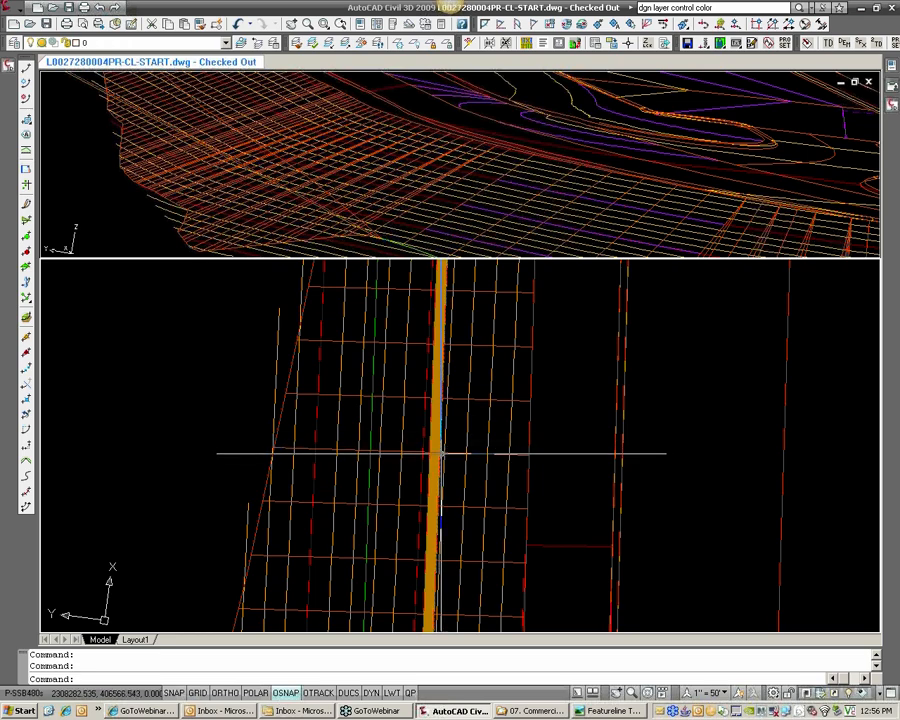
key(Escape)
key(Escape)
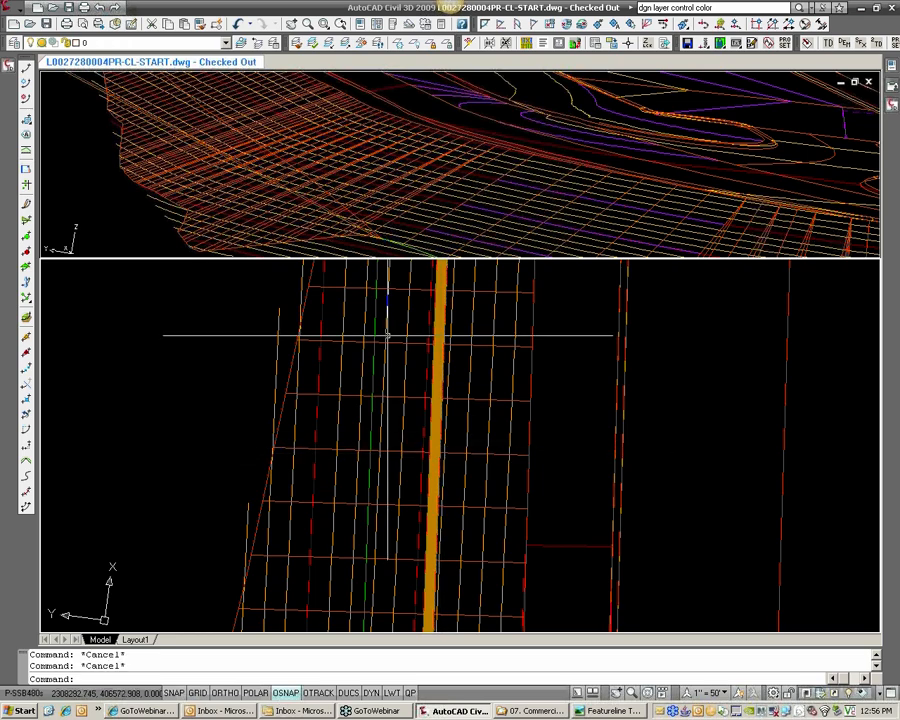
click(27, 319)
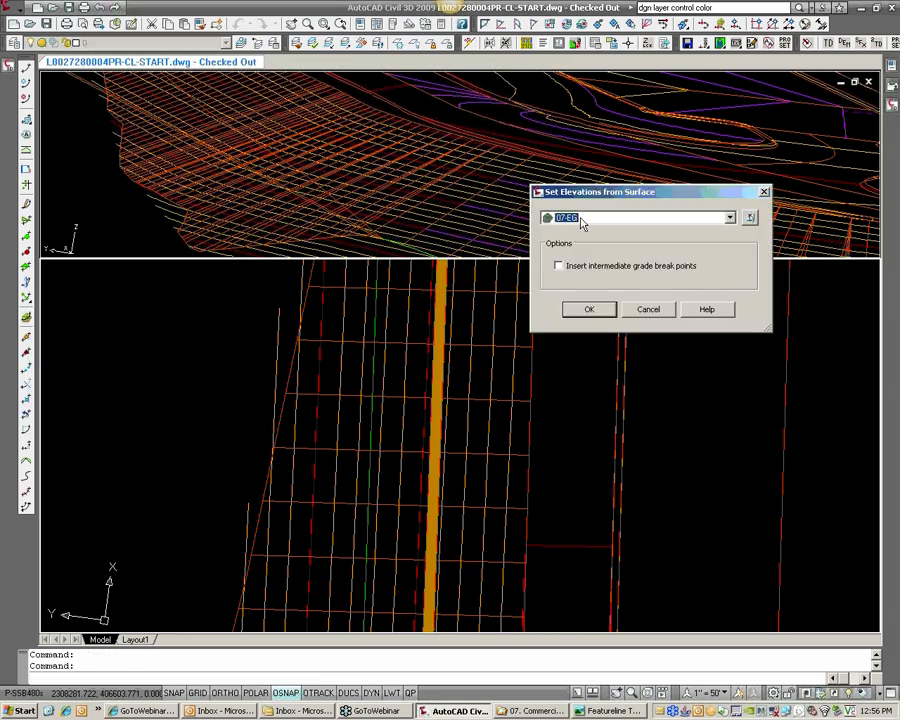
click(582, 219)
click(581, 243)
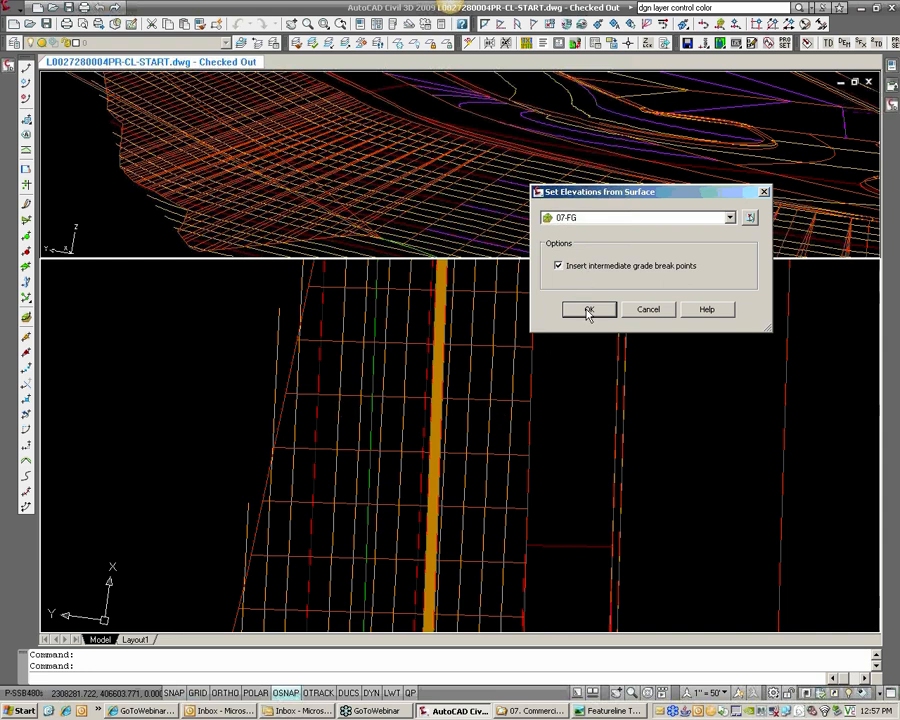
click(589, 311)
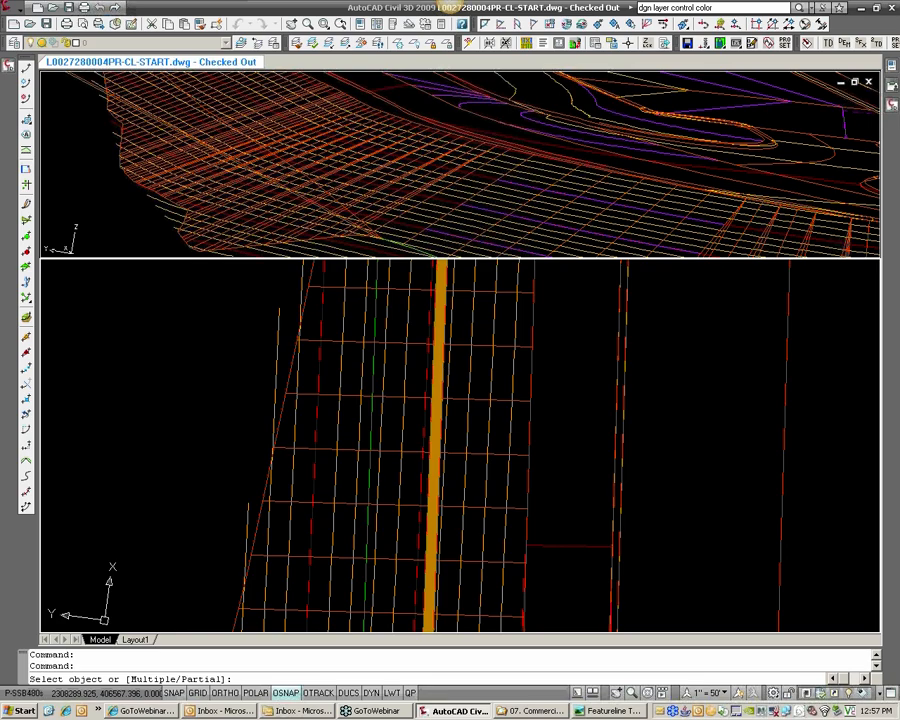
click(448, 335)
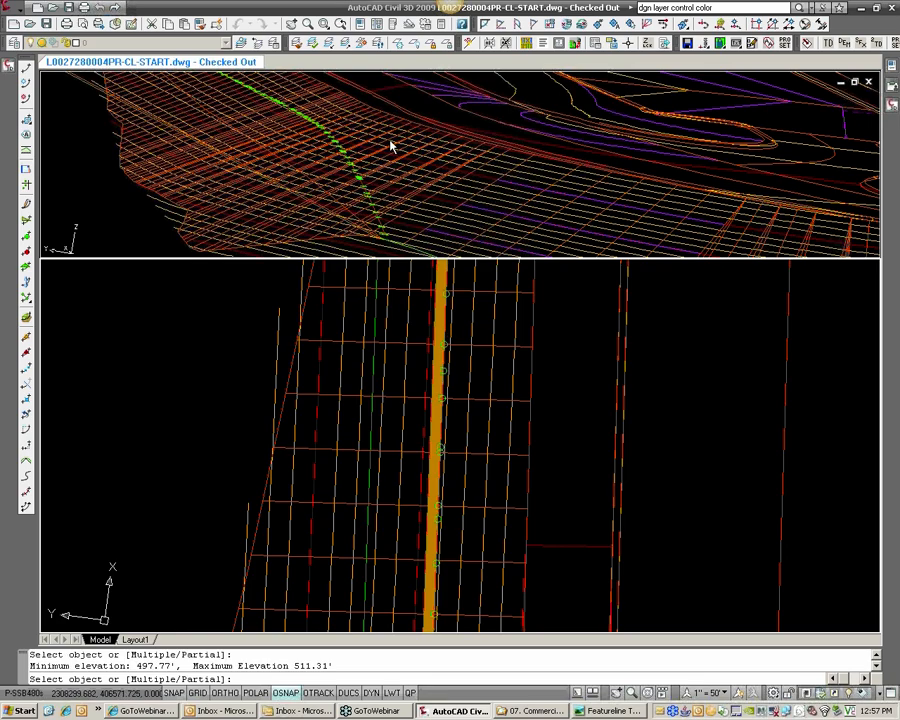
key(Return)
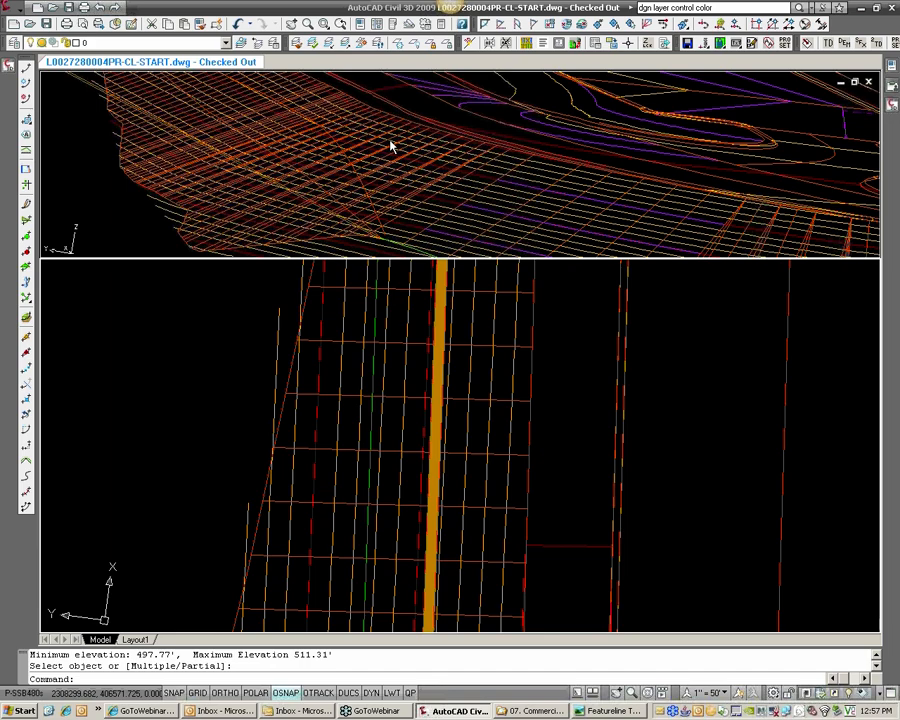
click(374, 220)
scroll(374, 206, down, 1)
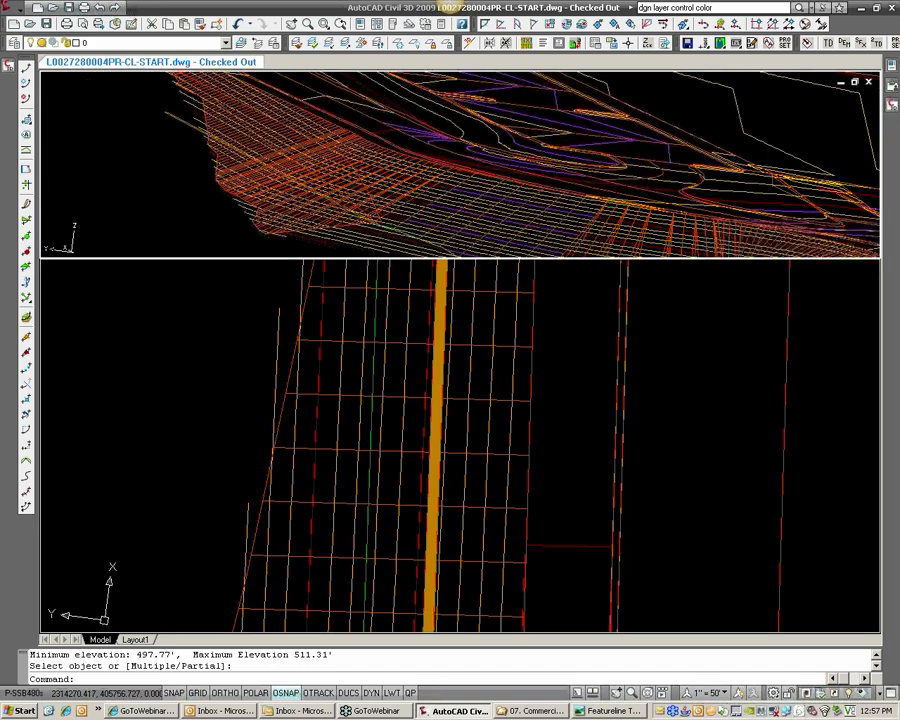
scroll(376, 205, down, 1)
click(454, 442)
scroll(452, 446, up, 1)
text(tr)
key(Return)
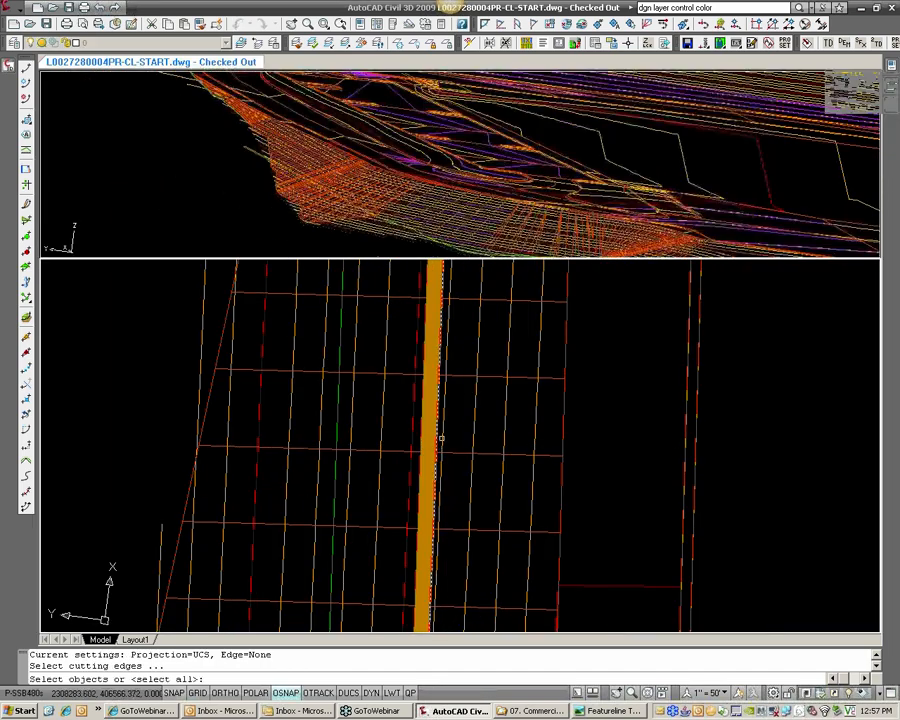
key(Escape)
Turn off the layer of the surface contour lines by picking one beside the wall, and regenerate the model in all viewports
click(415, 44)
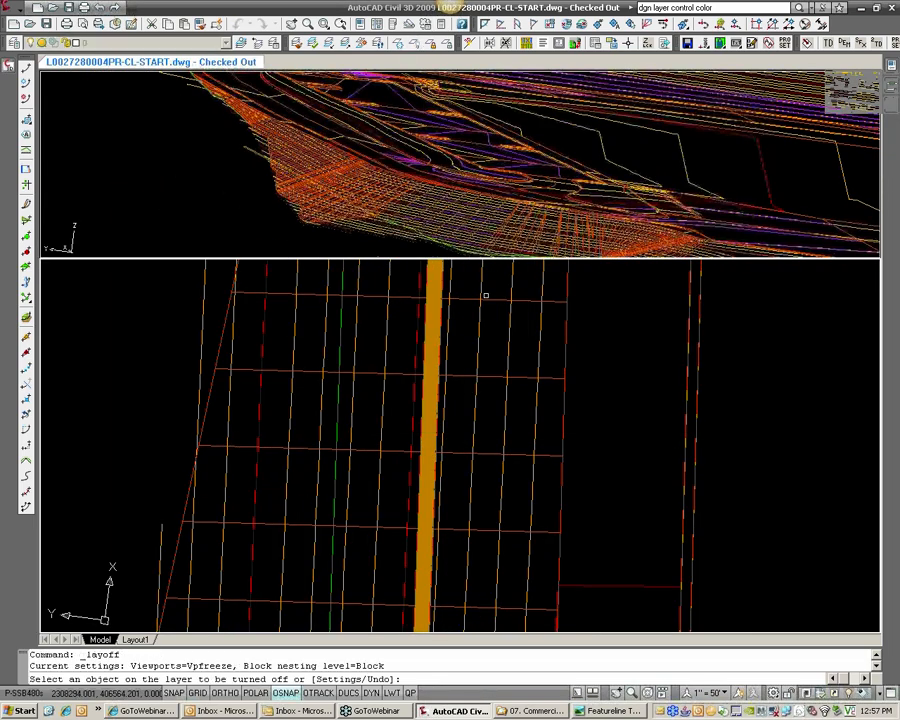
click(482, 352)
key(Return)
text(rea)
key(Return)
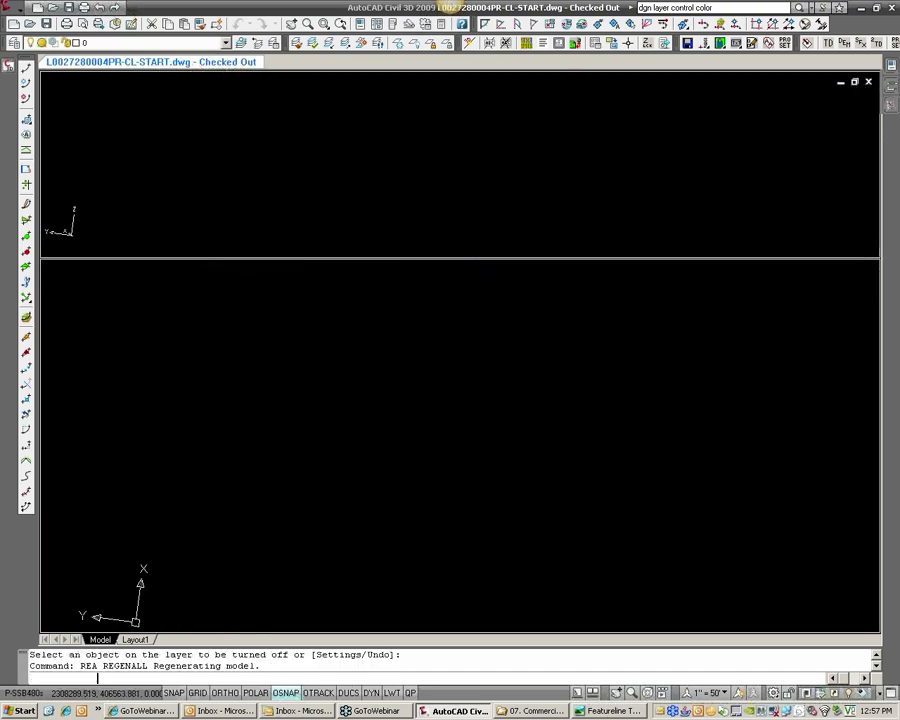
With object snap off, fence-trim the first group of slope lines crossing the wall, using its road-side edge feature line as the cutting edge
scroll(444, 372, down, 4)
text(tr)
key(Return)
click(436, 390)
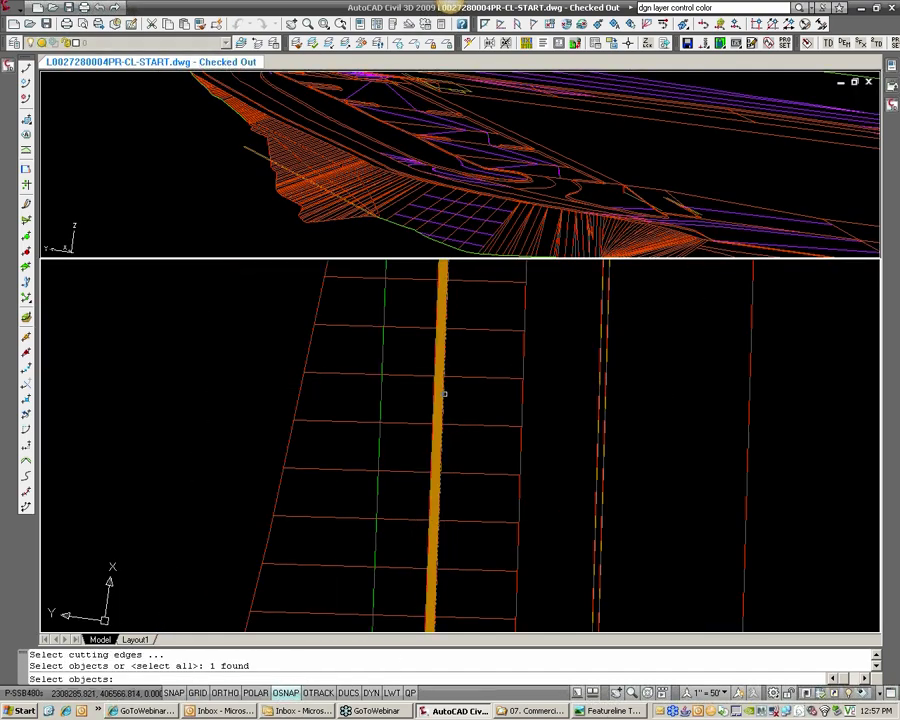
key(Return)
scroll(418, 392, down, 2)
text(f)
key(Return)
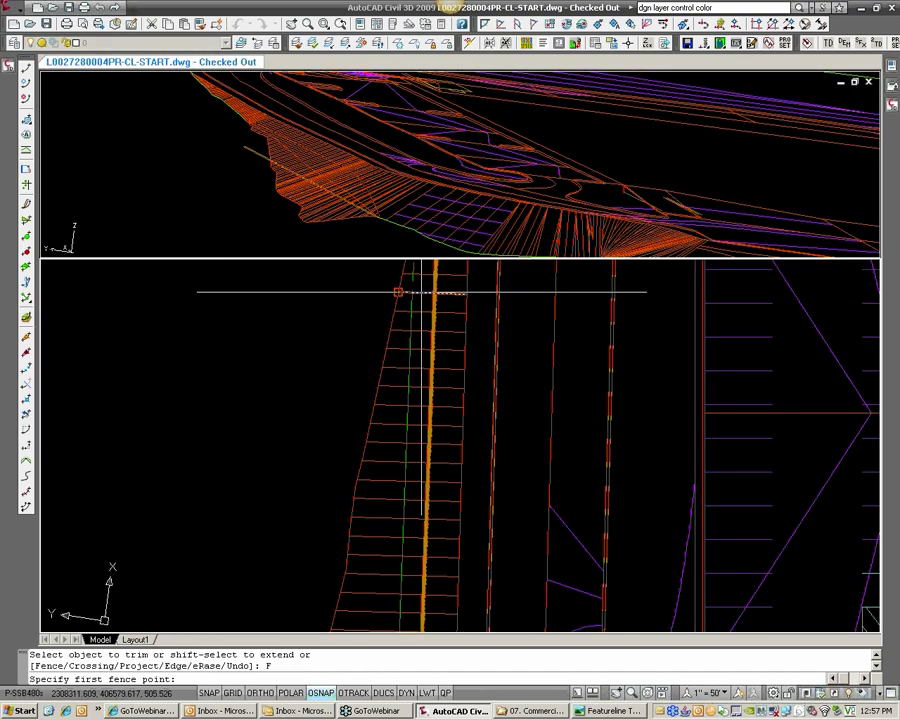
click(320, 692)
scroll(408, 597, down, 2)
scroll(426, 414, up, 4)
click(405, 502)
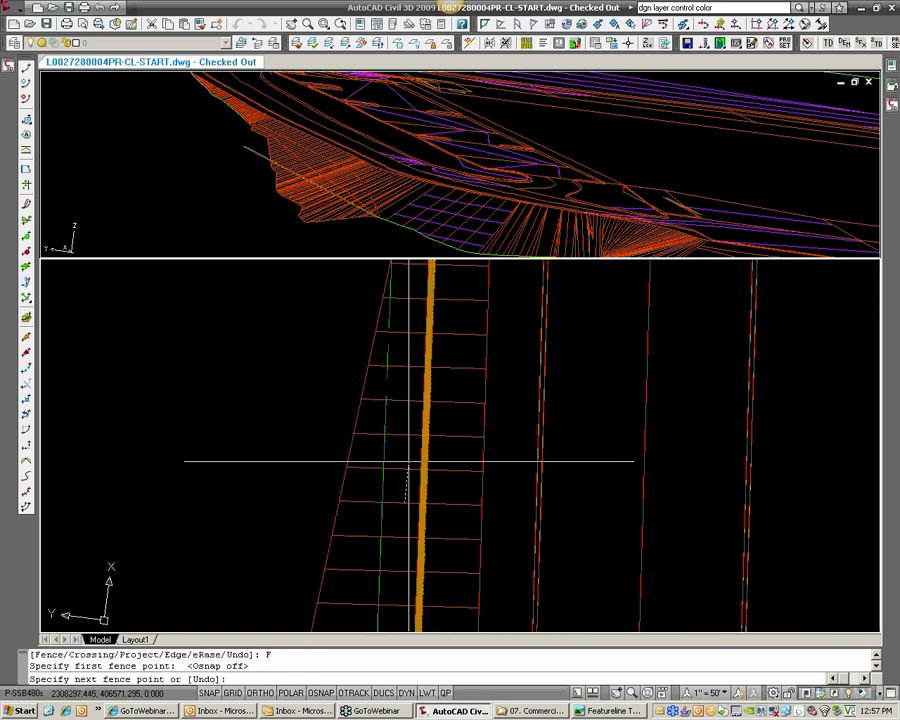
click(410, 266)
key(Return)
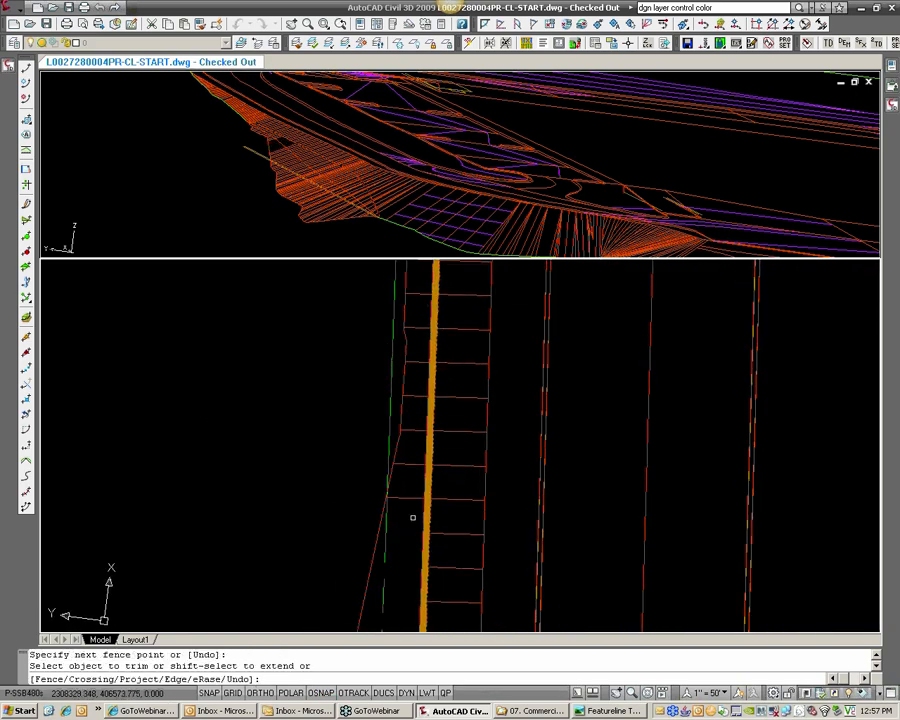
Fence-trim the next group of slope lines along the wall back to its road-side edge
text(f)
key(Return)
click(414, 508)
click(418, 292)
key(Return)
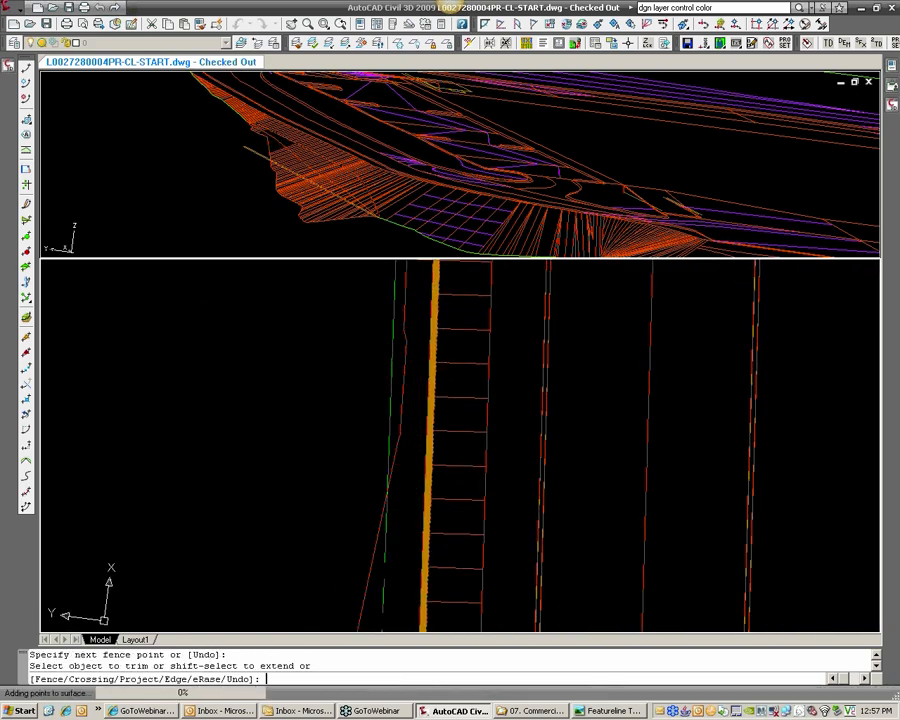
key(Escape)
key(Escape)
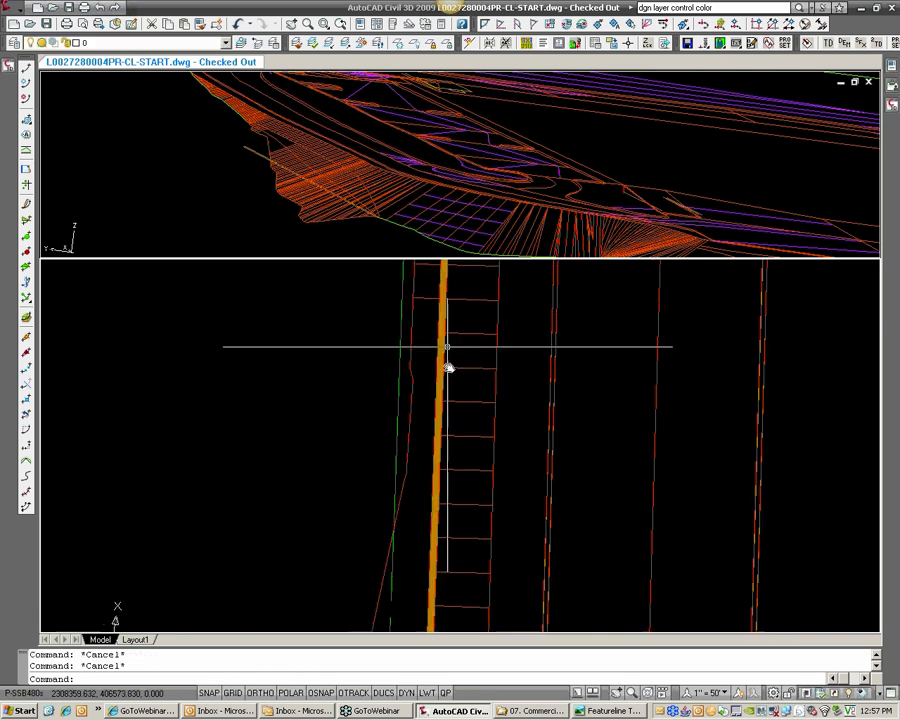
middle_drag(444, 360, 459, 440)
key(Return)
click(454, 424)
key(Return)
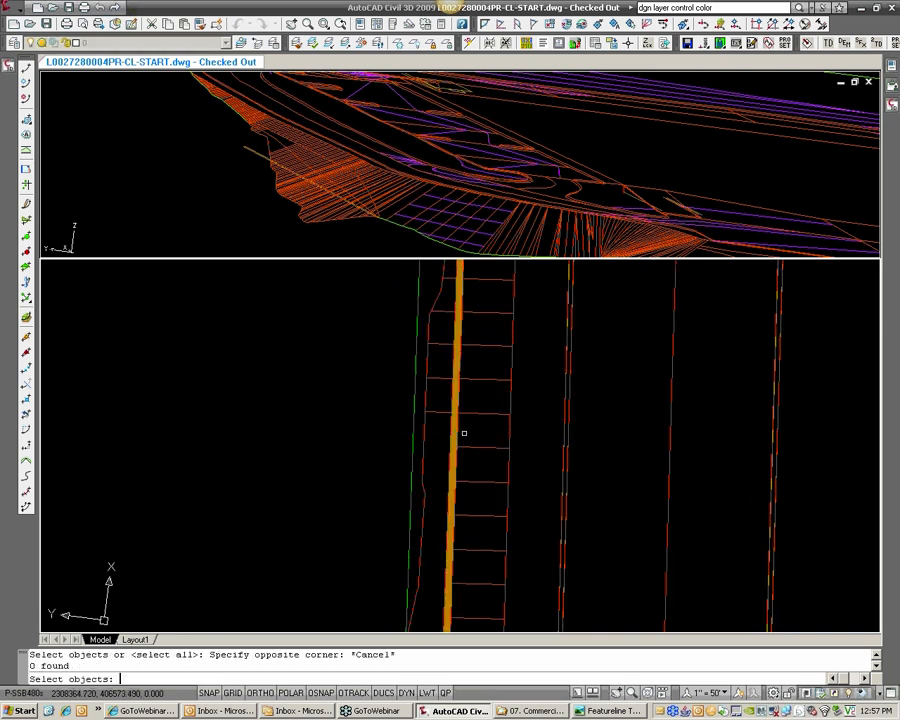
key(Escape)
text(TR)
key(Return)
click(458, 433)
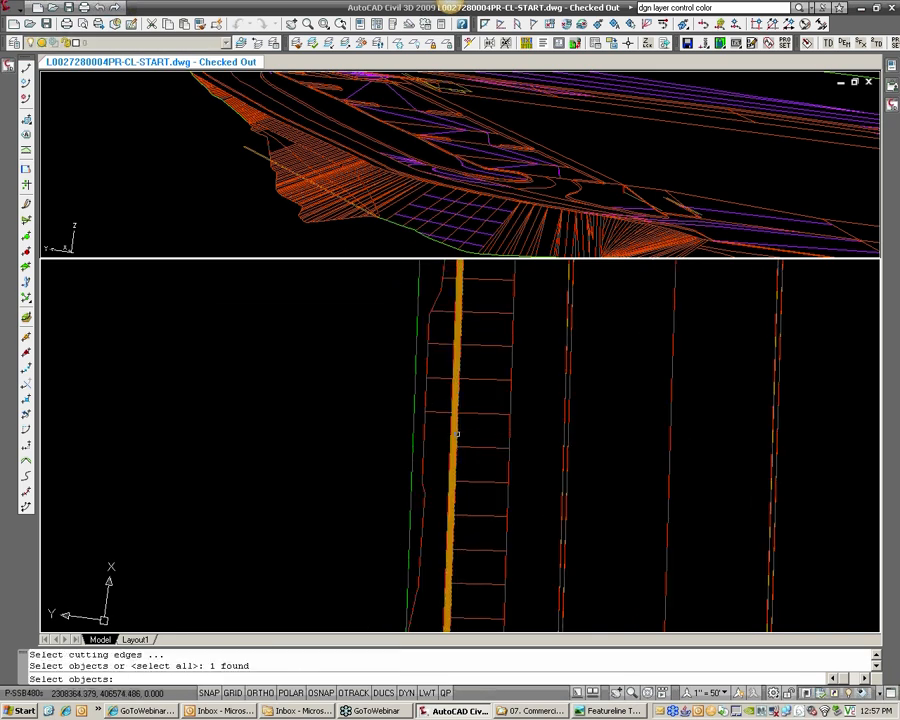
text(F)
key(Return)
click(445, 535)
click(445, 310)
key(Return)
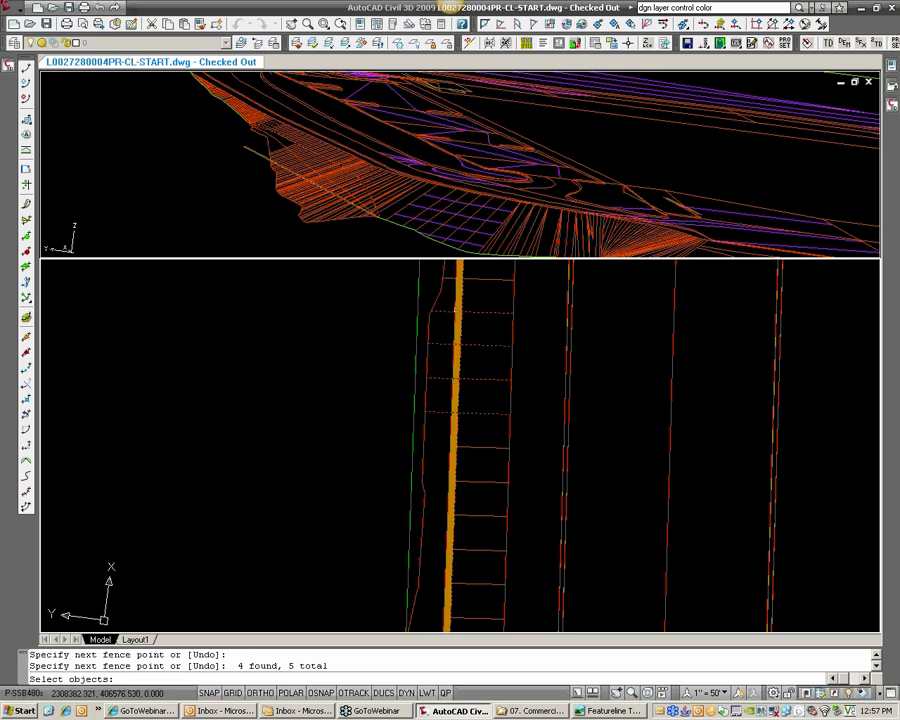
key(Escape)
Fence-trim the slope lines near the wall's upper end that extend past its road-side edge feature line
text(TR)
key(Return)
click(463, 327)
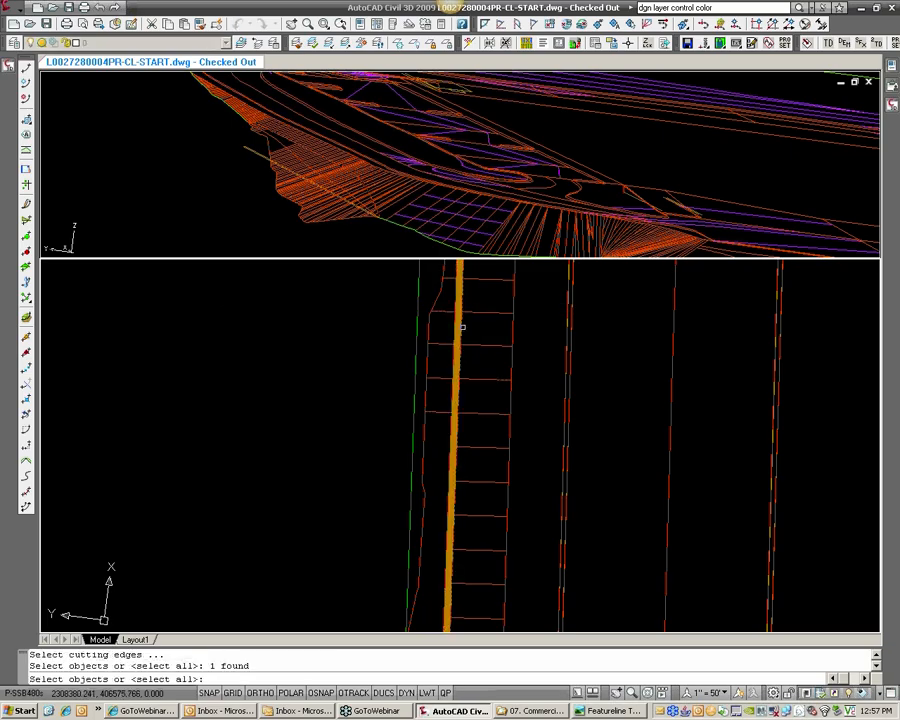
key(Return)
click(439, 436)
scroll(436, 406, down, 4)
middle_drag(436, 404, 436, 478)
scroll(434, 421, up, 3)
click(435, 401)
key(Return)
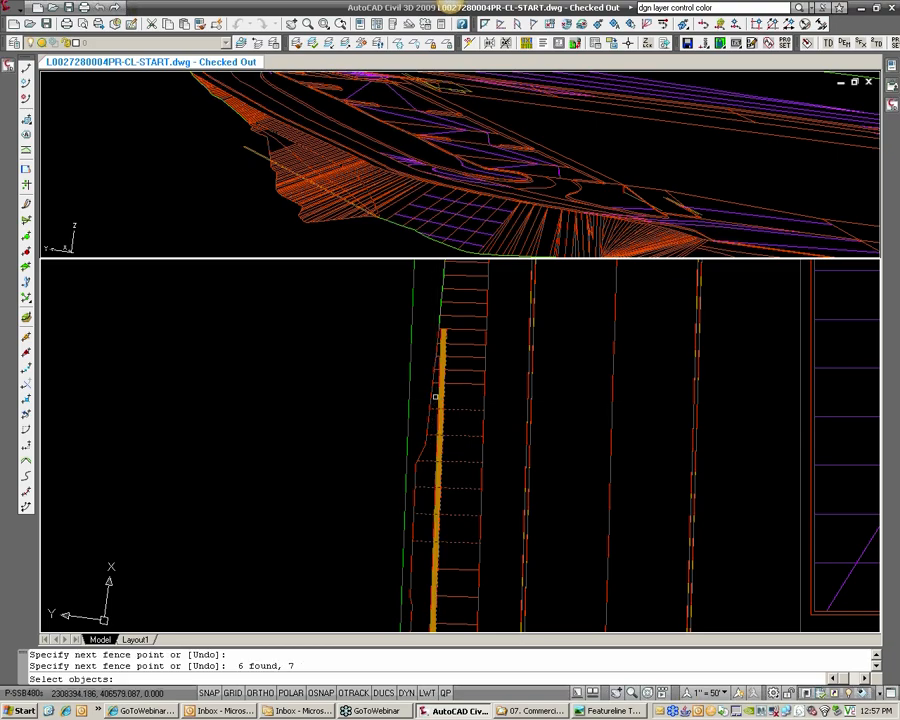
key(Return)
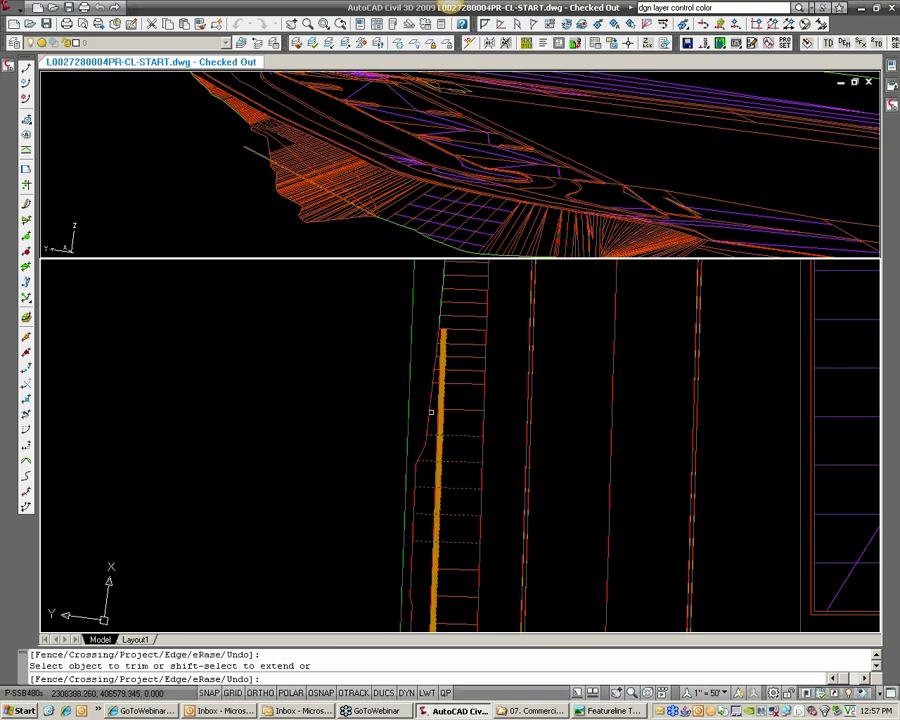
text(F)
key(Return)
click(430, 428)
click(421, 551)
key(Return)
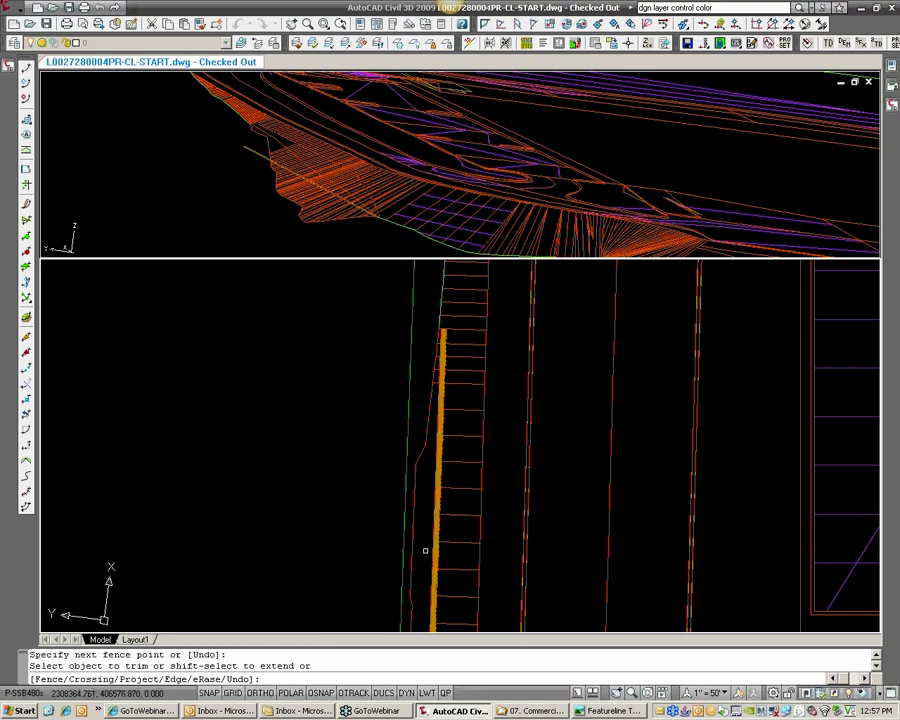
key(Return)
Fence-trim the remaining slope lines beyond the wall's road-side edge, from the wall's middle down to its lower end
scroll(437, 527, down, 2)
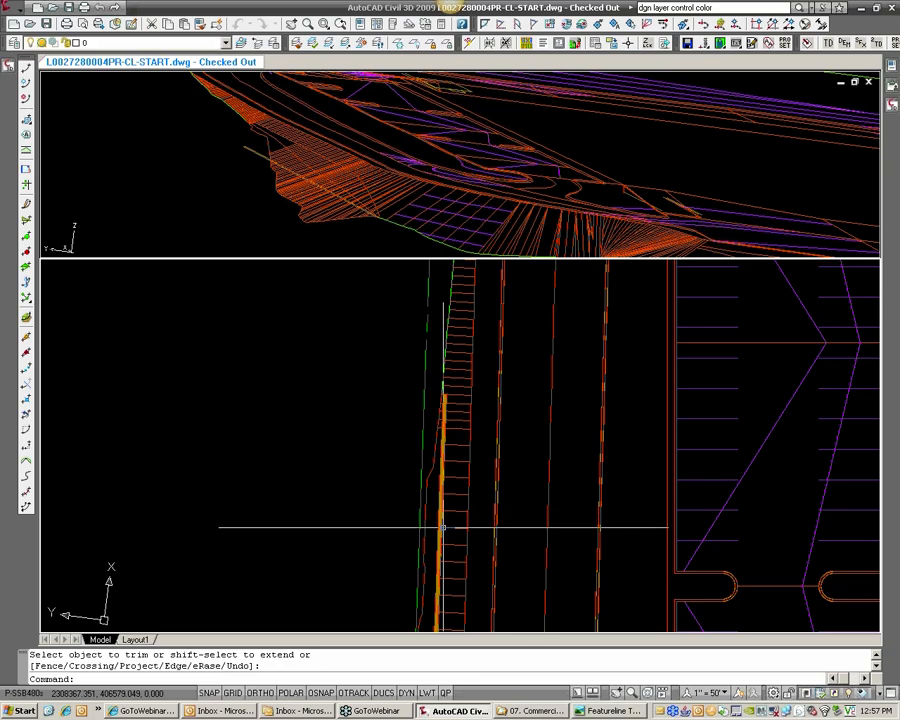
text(TR)
key(Return)
click(403, 456)
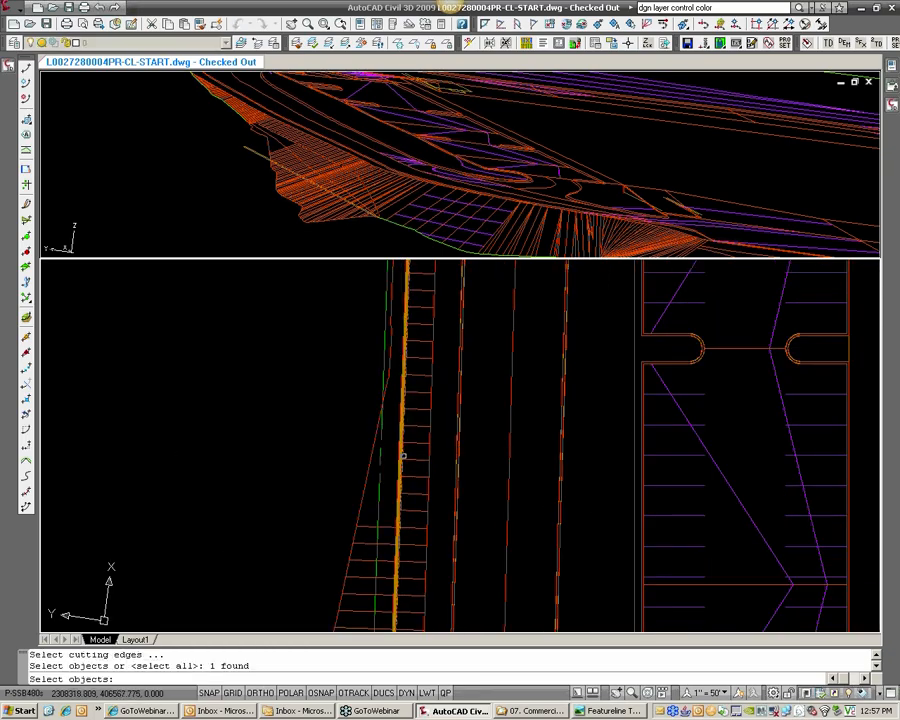
text(F)
key(Return)
click(389, 522)
scroll(389, 470, down, 3)
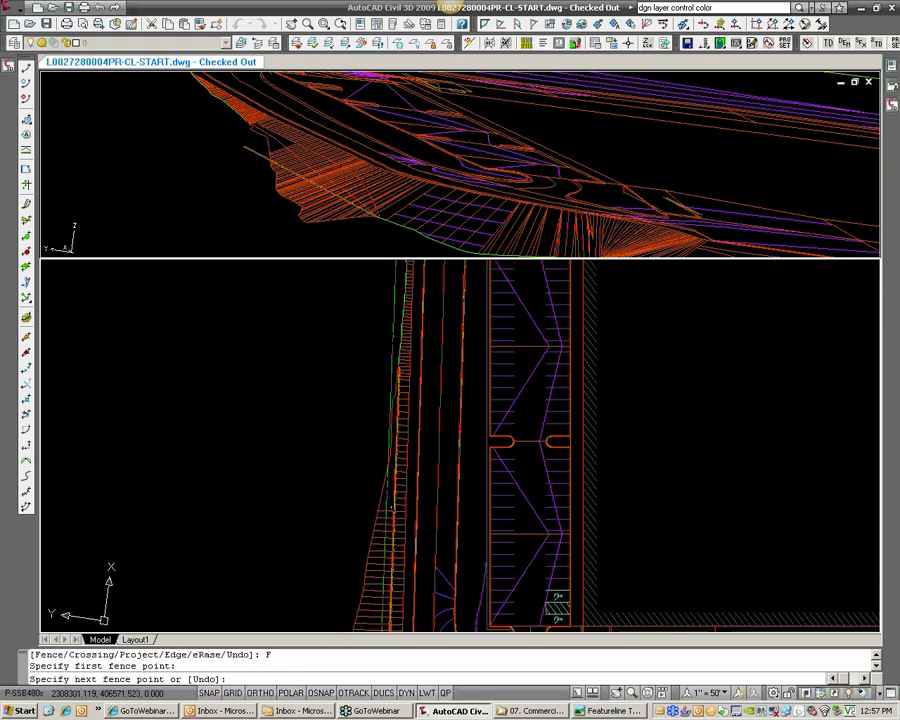
click(391, 452)
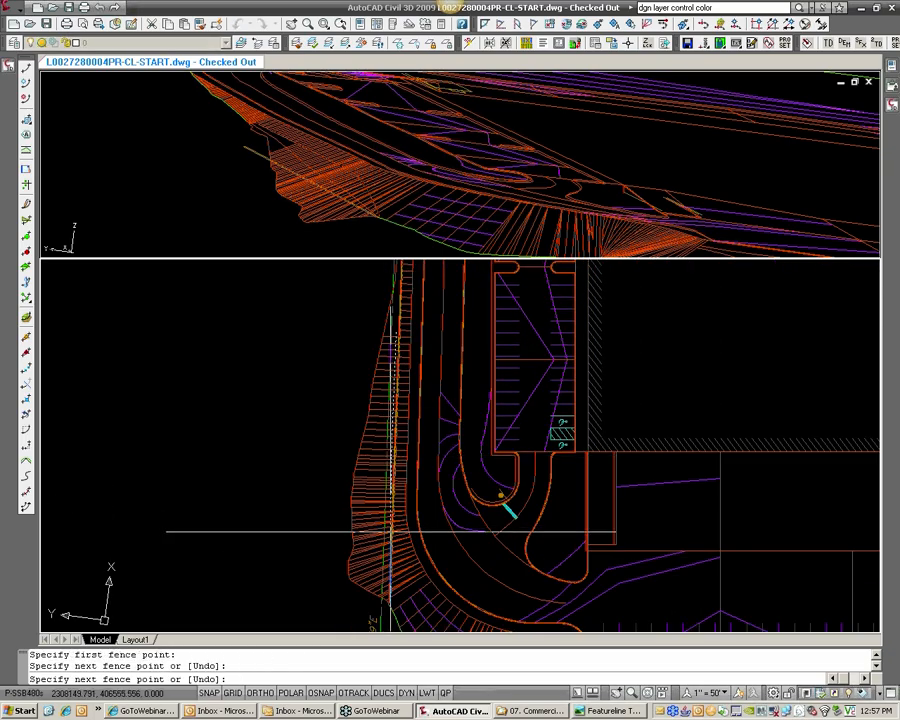
click(385, 562)
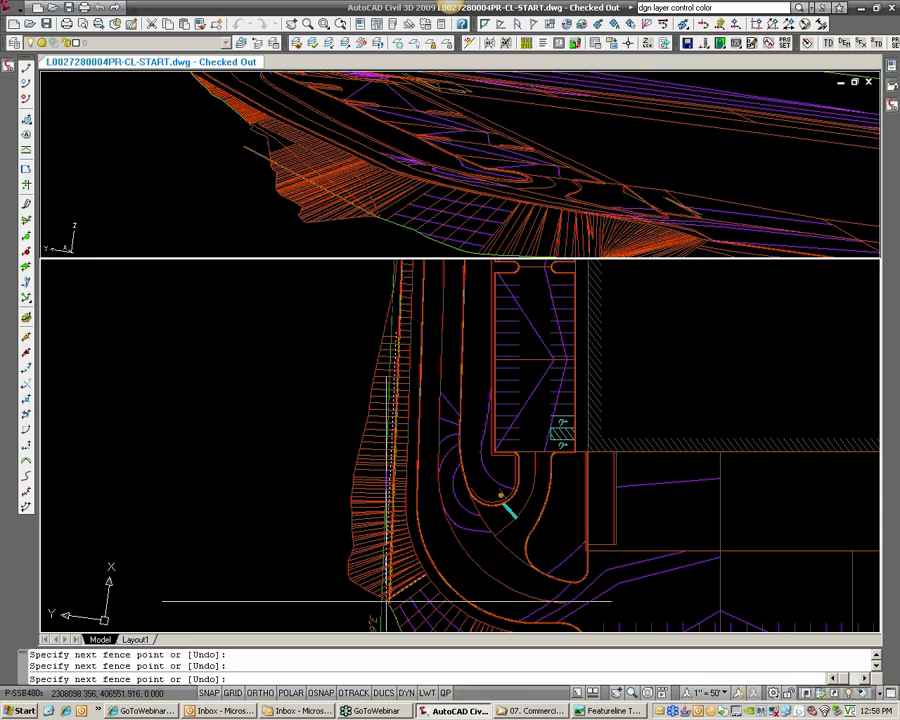
key(Return)
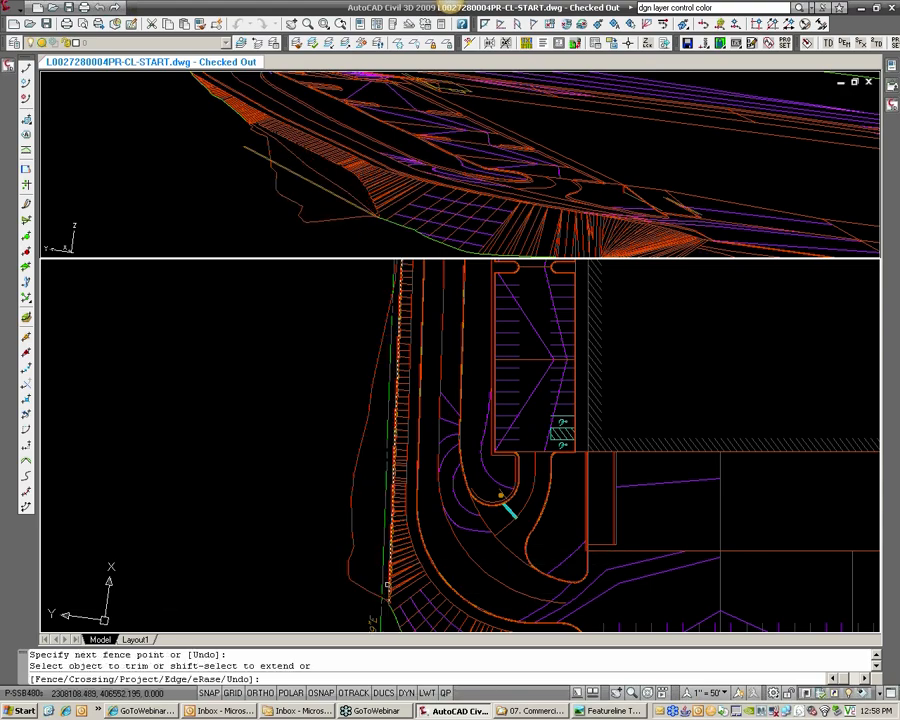
key(Return)
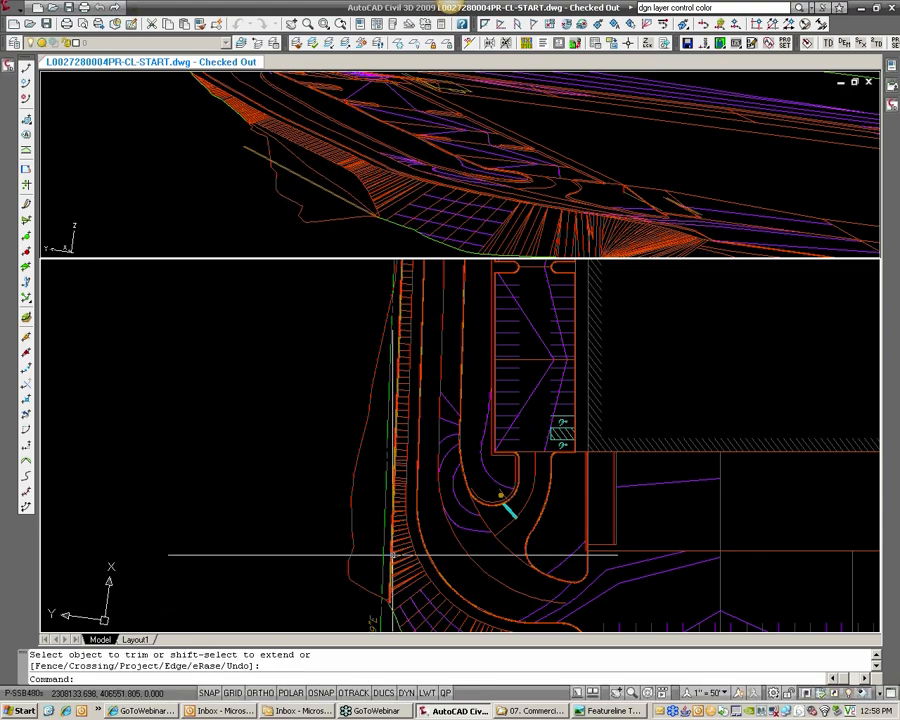
Trim the single leftover slope line crossing the wall's lower end back to the road-side edge
scroll(388, 485, up, 4)
scroll(363, 472, up, 3)
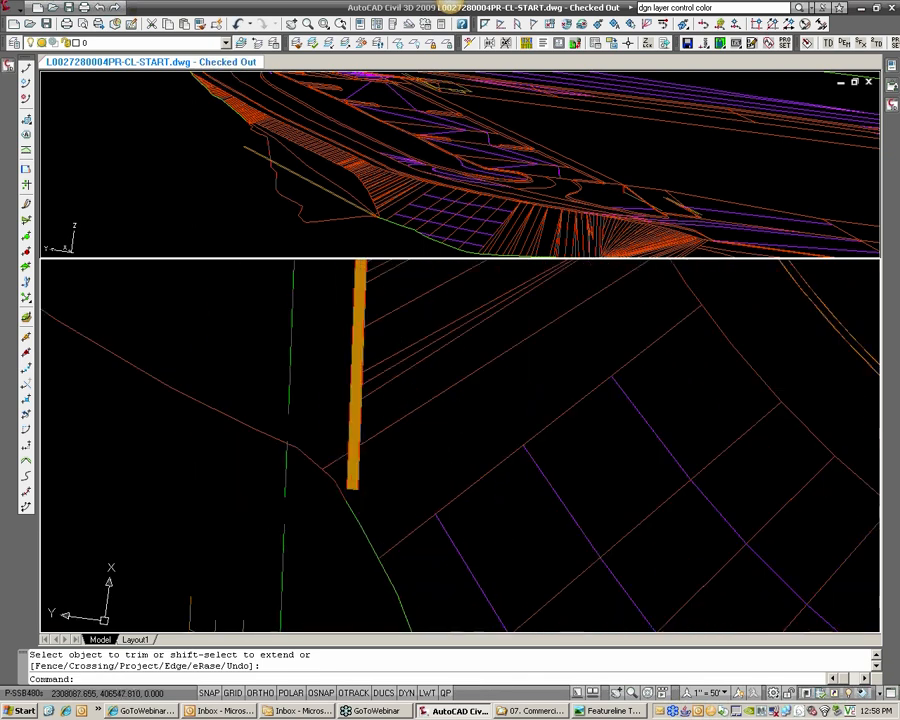
key(Return)
click(379, 458)
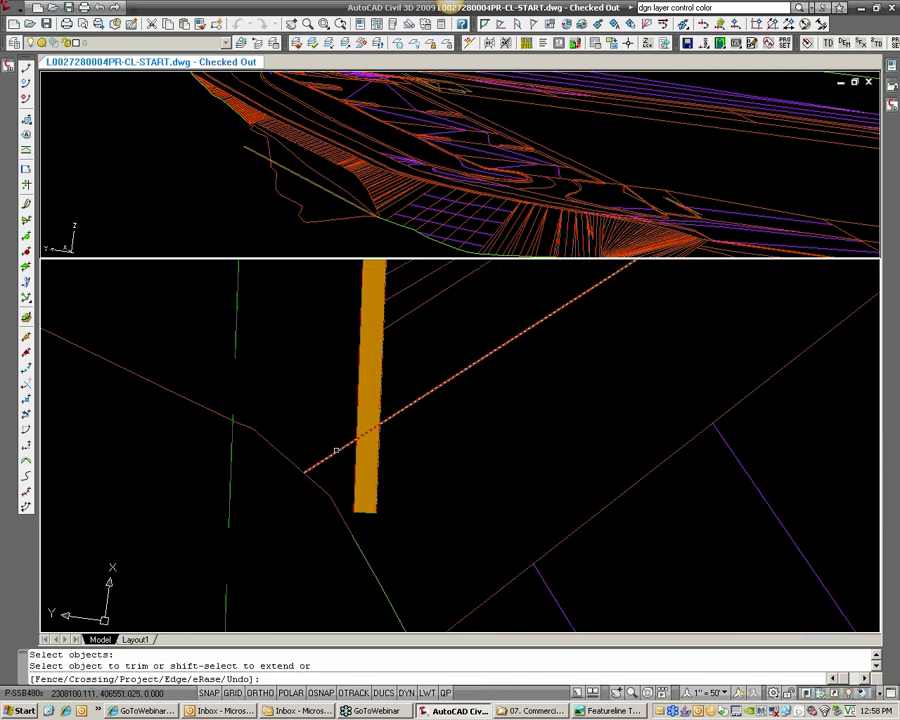
click(336, 451)
key(Return)
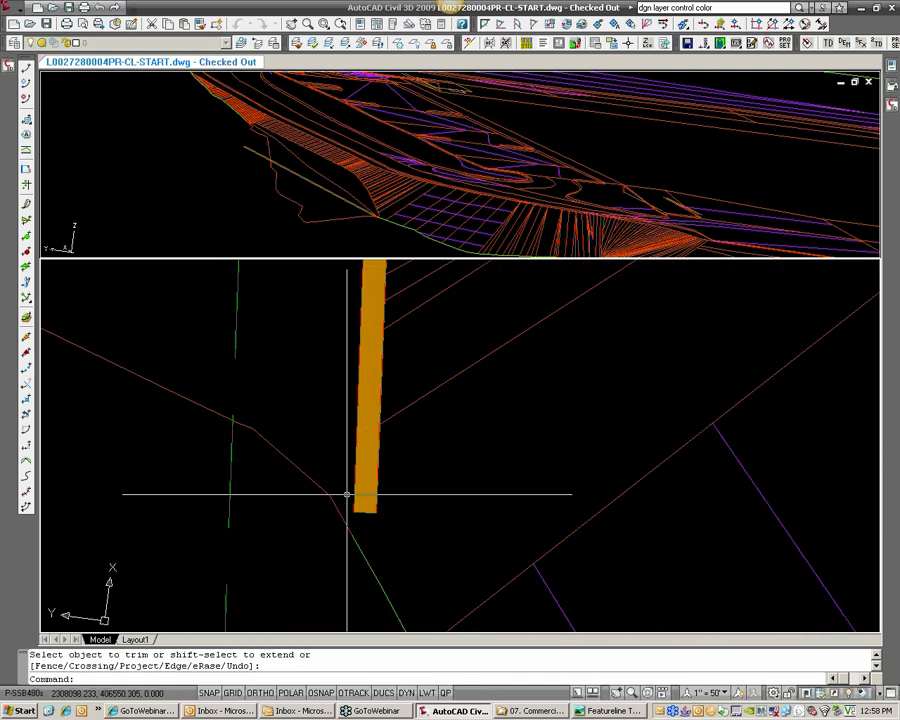
Erase the irregular daylight feature line that runs outside the wall from its lower end to its upper end
click(327, 489)
scroll(323, 477, down, 4)
scroll(322, 475, down, 2)
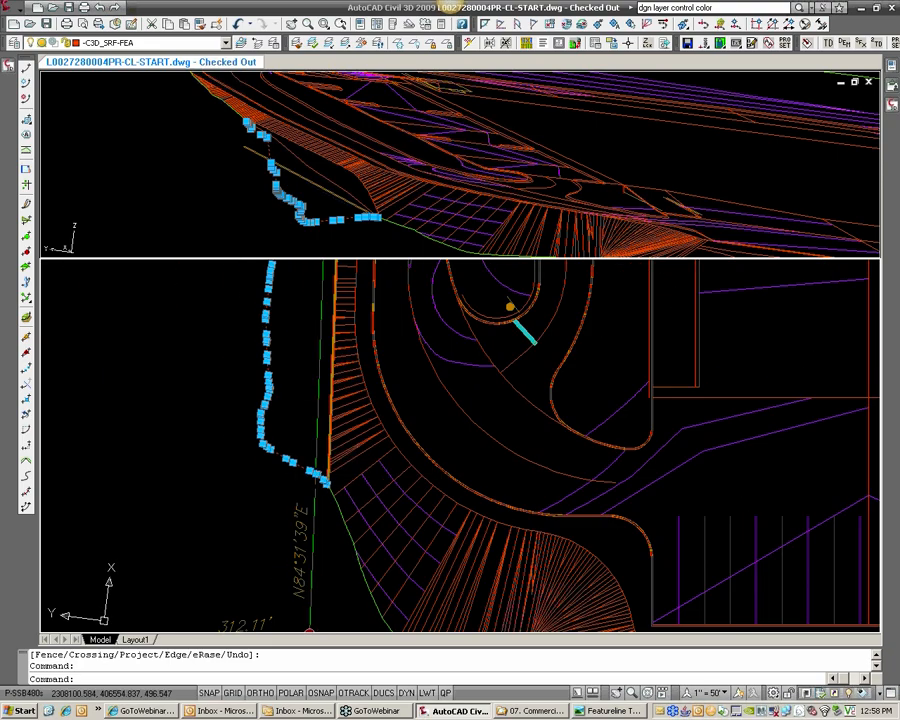
middle_drag(321, 473, 345, 625)
middle_drag(327, 379, 317, 586)
middle_drag(342, 430, 316, 578)
scroll(318, 560, up, 4)
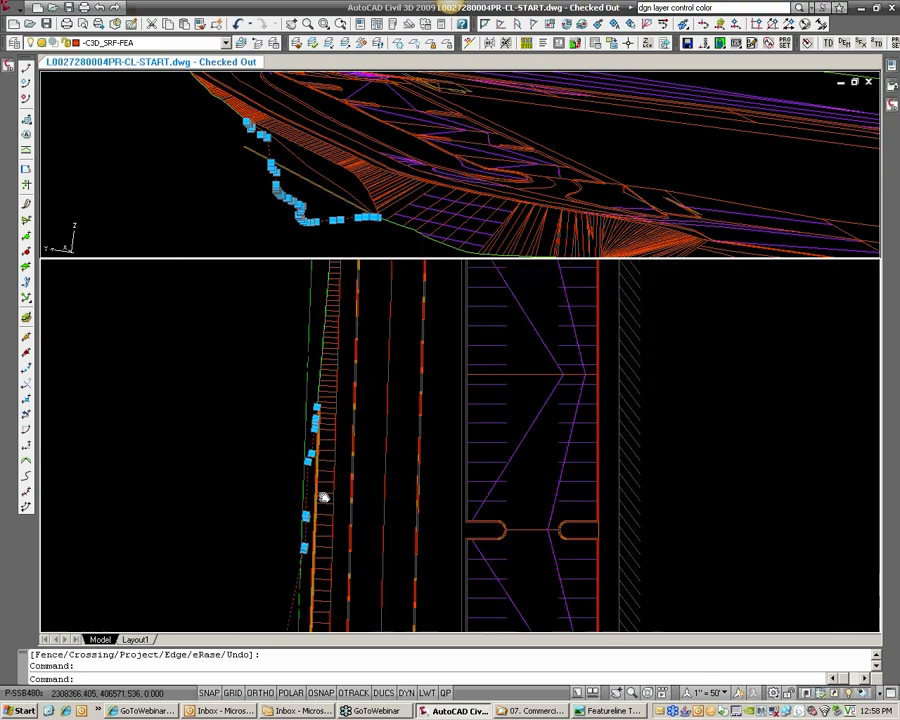
text(E)
key(Return)
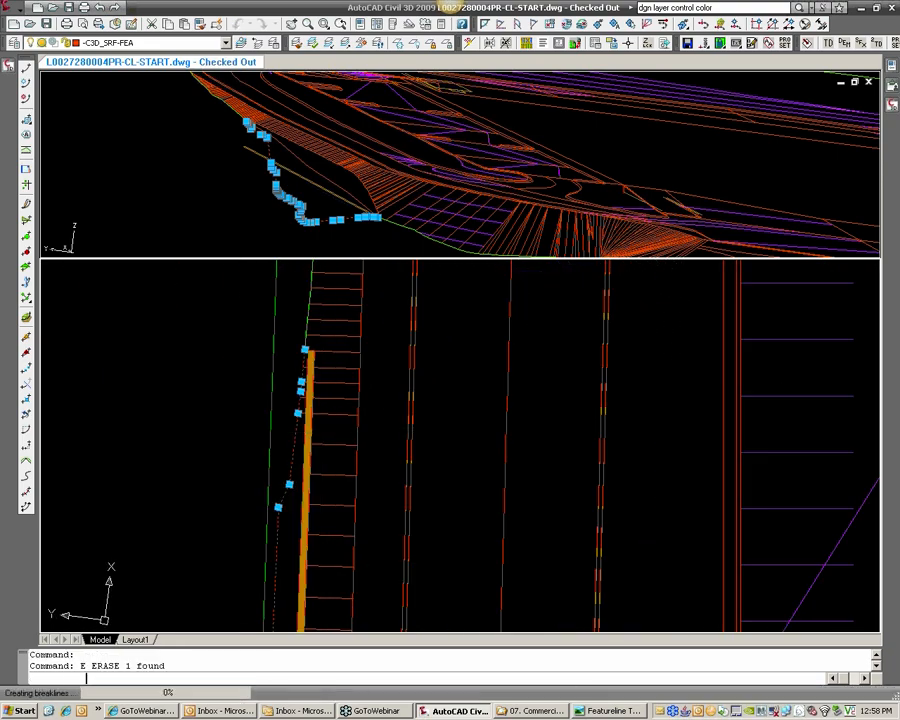
Fence-trim the short slope-line stubs sticking out past the wall's upper end, cutting at its road-side edge
scroll(313, 400, up, 1)
text(tr)
key(Return)
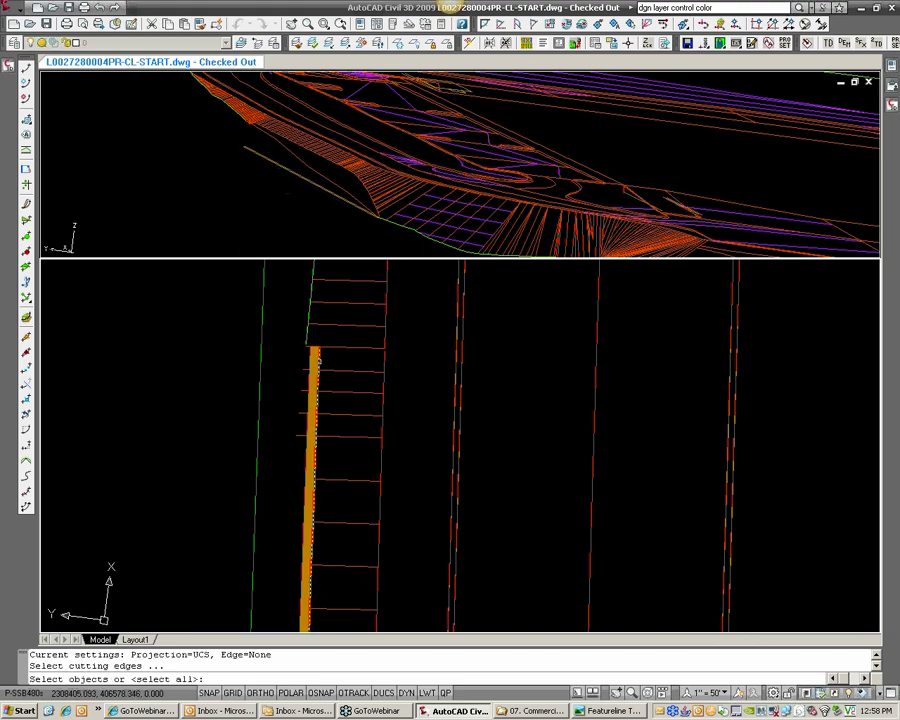
key(Return)
text(f)
key(Return)
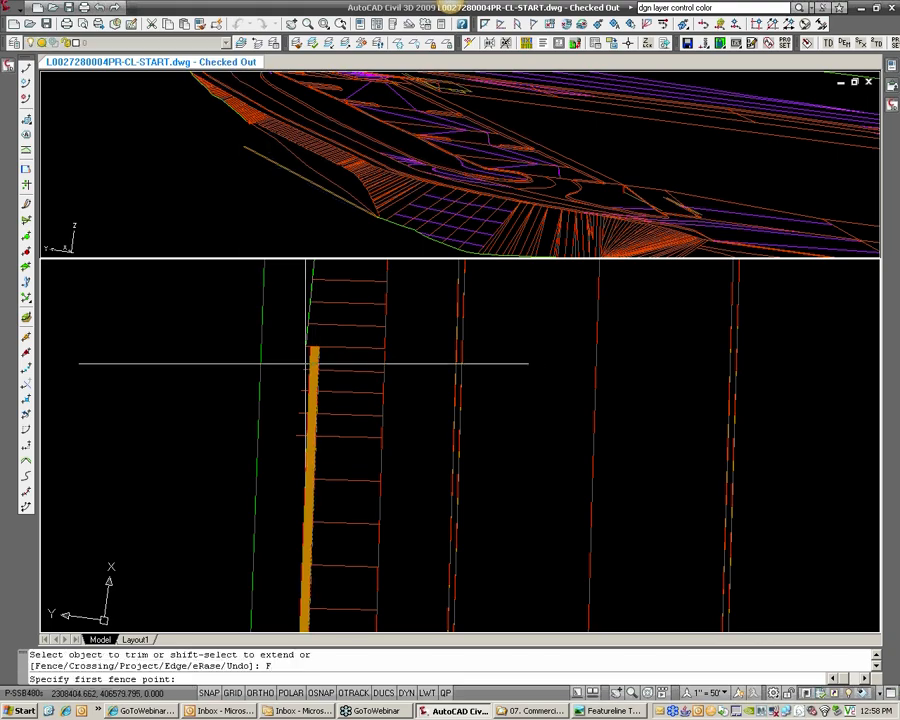
click(307, 363)
click(300, 437)
key(Return)
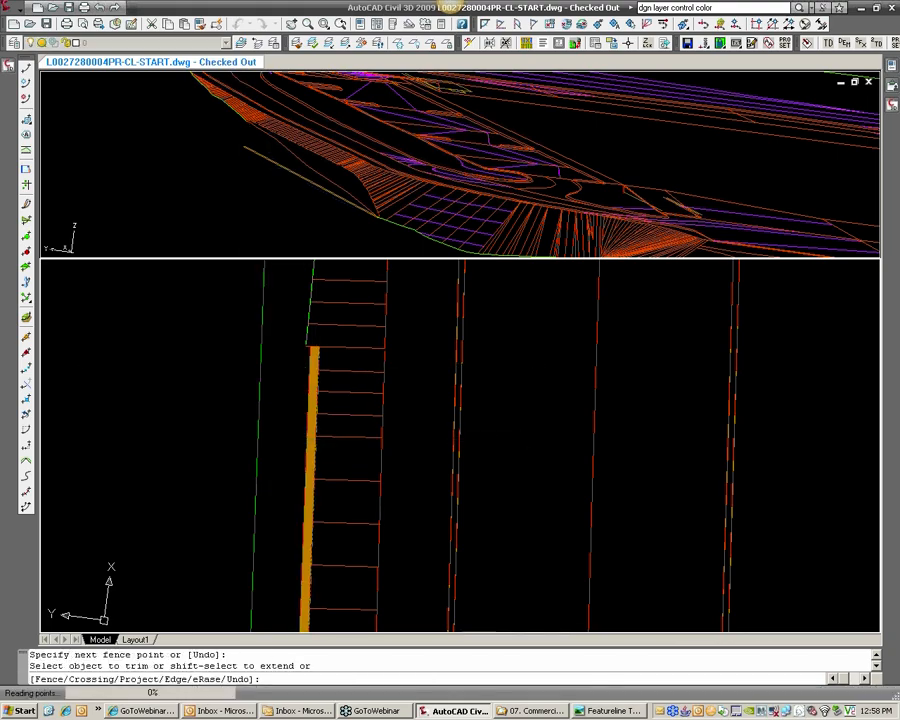
Turn all drawing layers back on to display the surface contours over the whole site
click(384, 202)
scroll(350, 191, up, 2)
scroll(338, 131, down, 4)
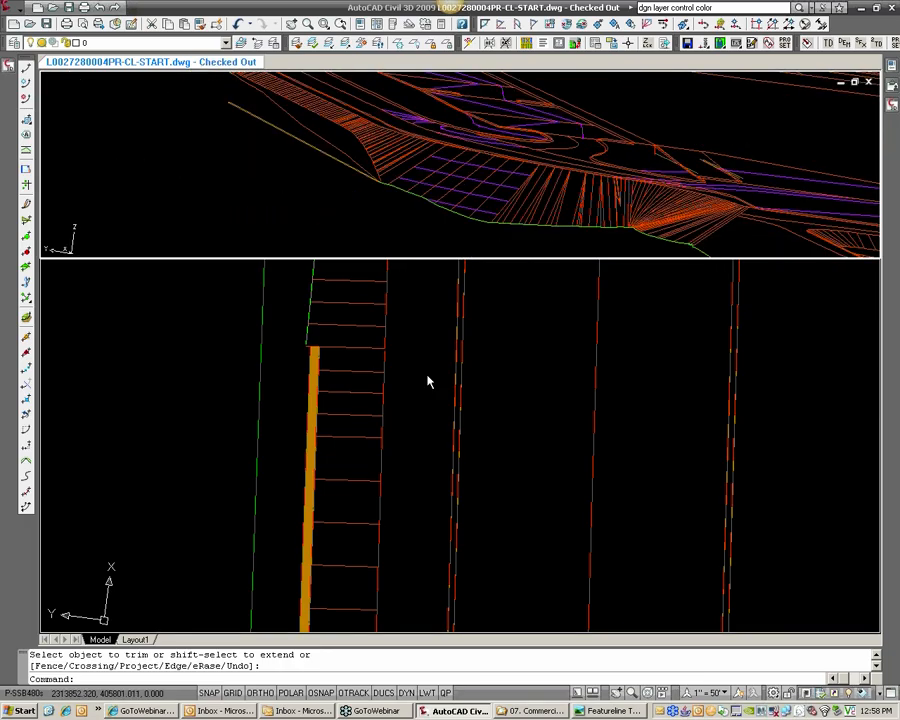
click(427, 378)
scroll(420, 393, down, 10)
scroll(420, 392, down, 5)
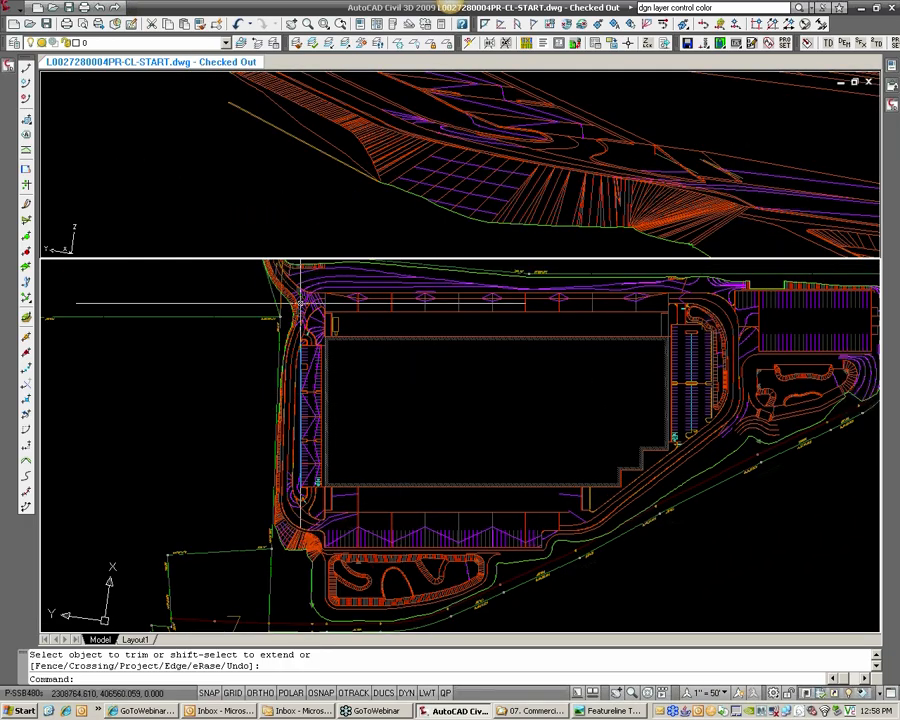
click(888, 74)
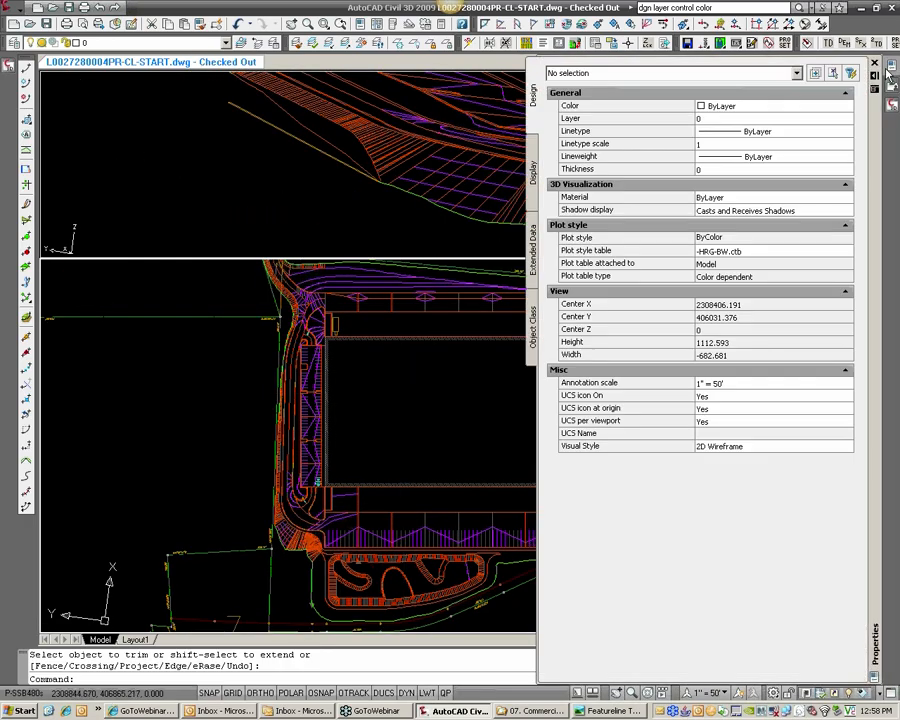
click(889, 107)
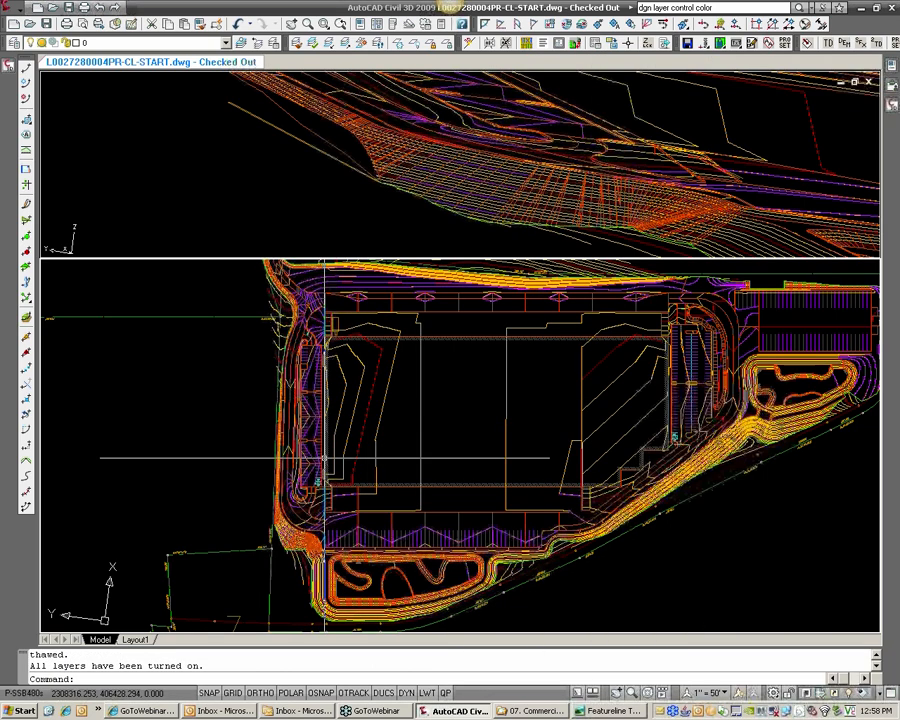
Examine the surface contours along the wall beside the parking loop, in both the plan and 3D views
scroll(288, 505, up, 5)
scroll(285, 502, up, 3)
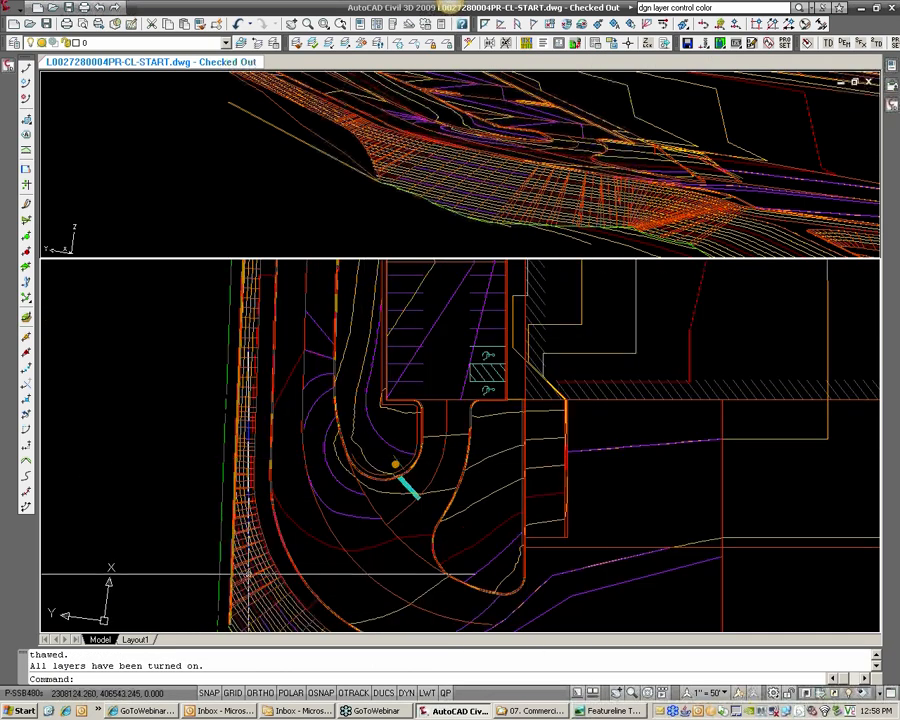
scroll(243, 568, up, 3)
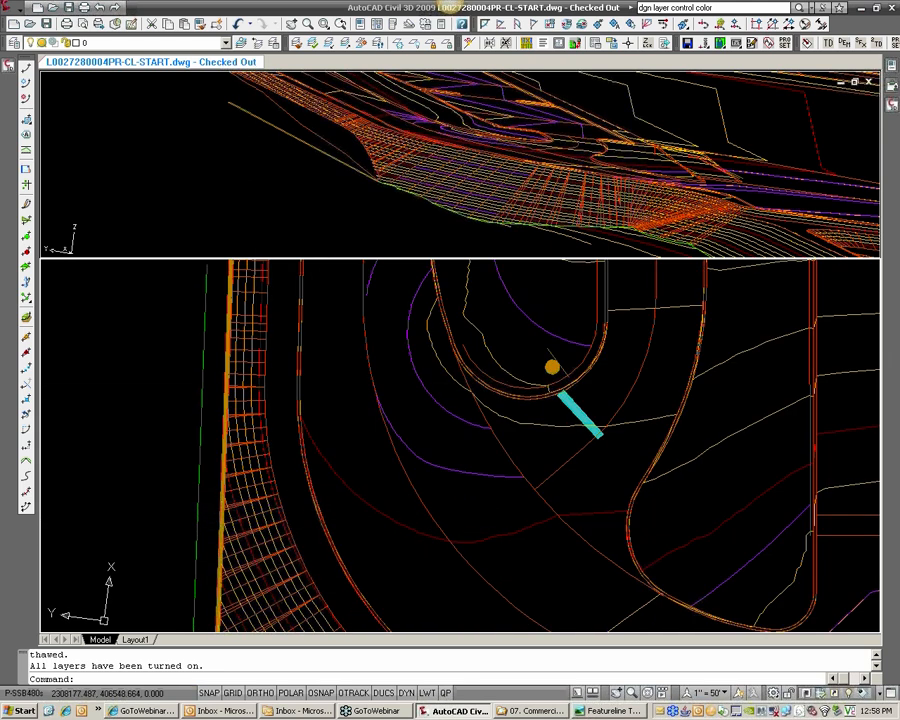
middle_drag(245, 432, 249, 606)
scroll(361, 147, up, 2)
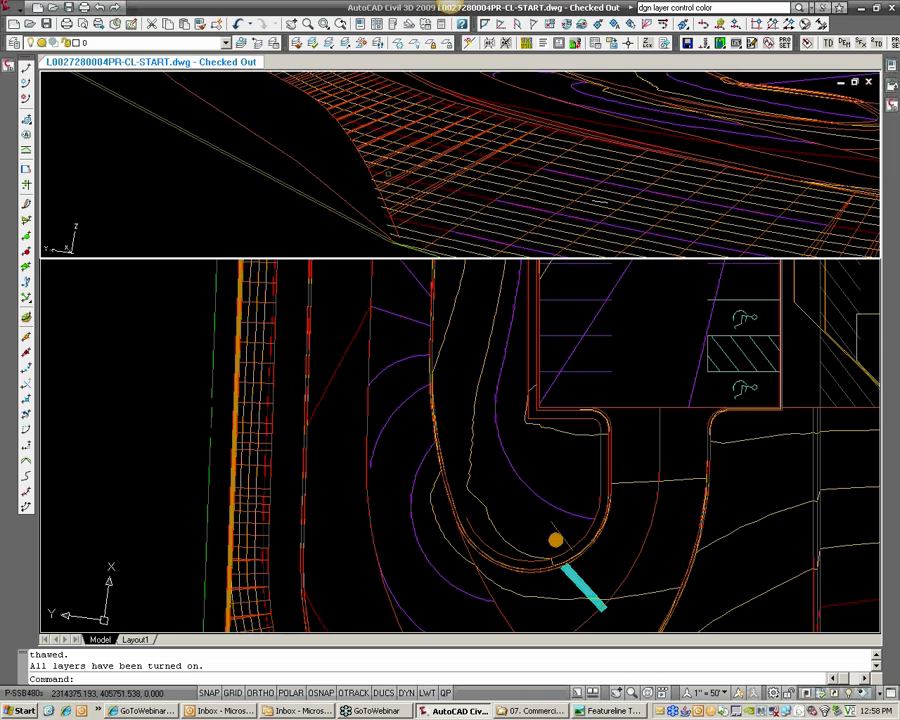
middle_drag(312, 115, 385, 235)
scroll(295, 158, down, 2)
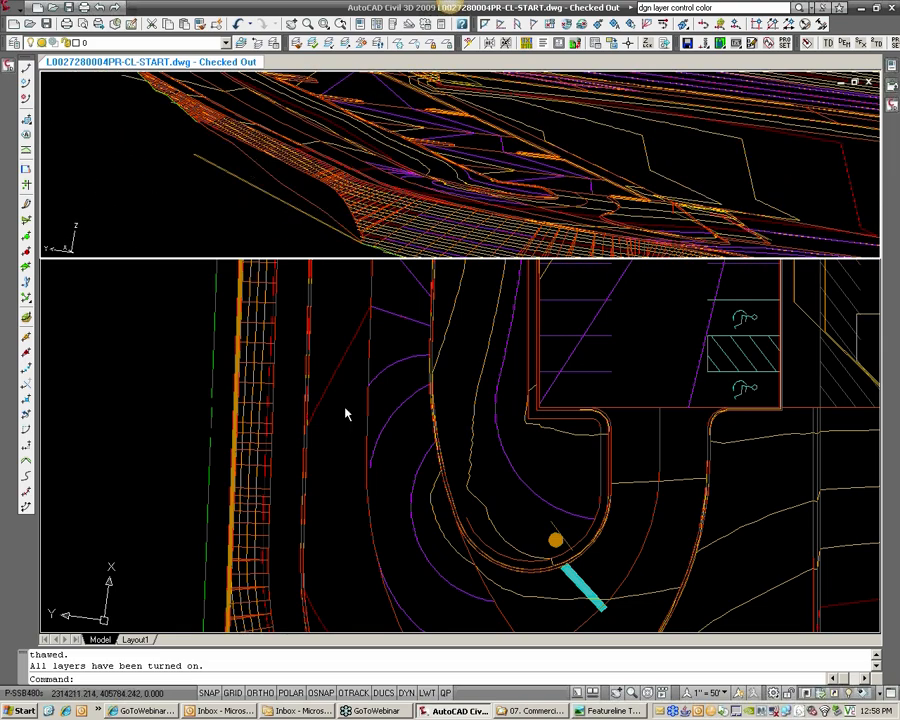
scroll(333, 413, down, 2)
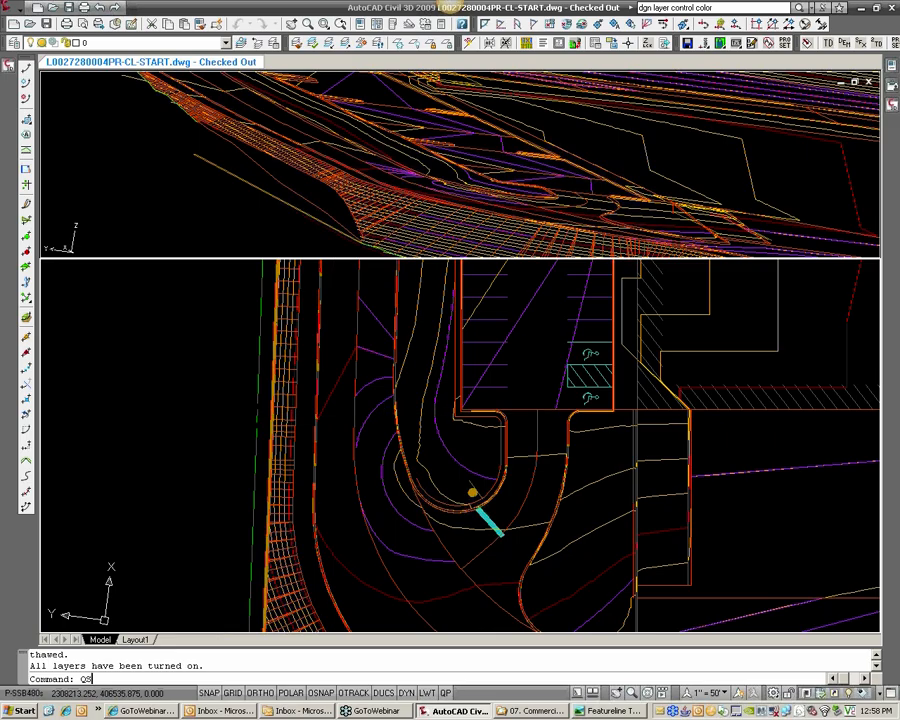
Delete the existing breakline set from the 07-FG surface definition
key(Return)
click(450, 496)
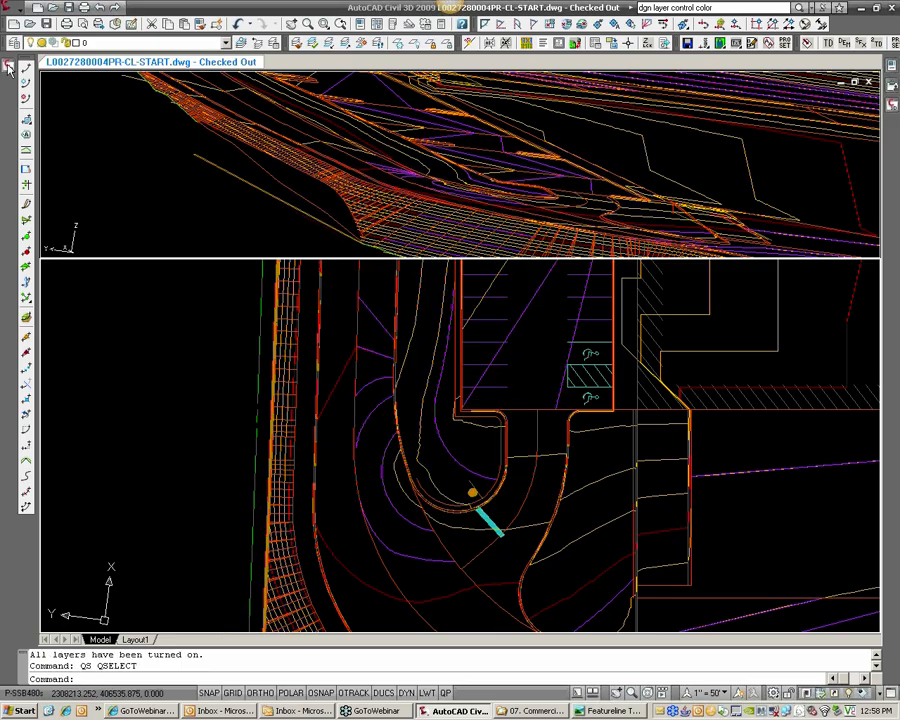
click(8, 66)
click(84, 176)
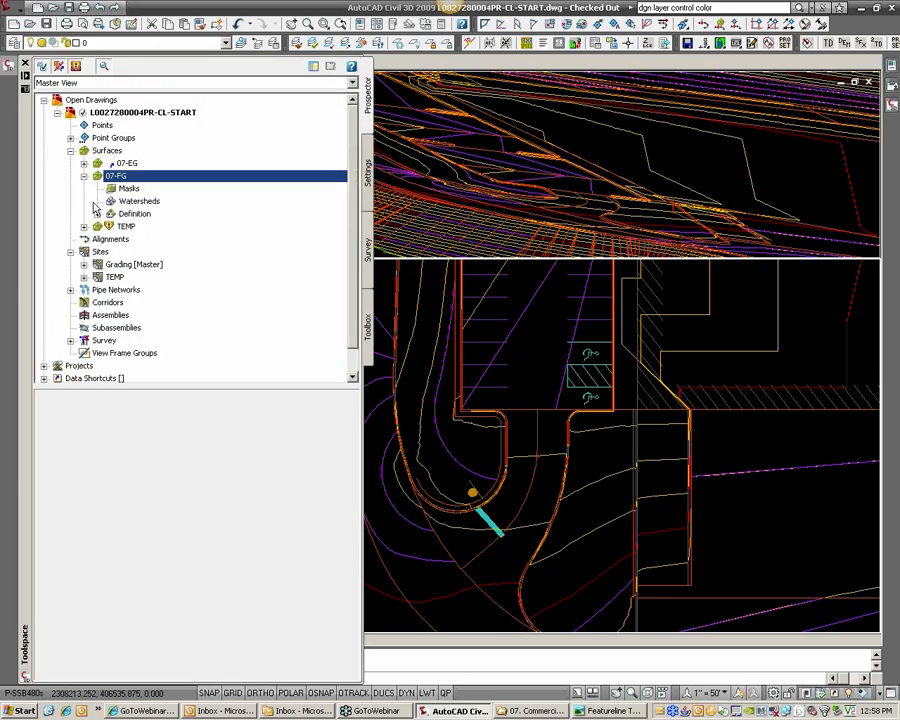
click(97, 214)
click(111, 239)
click(150, 252)
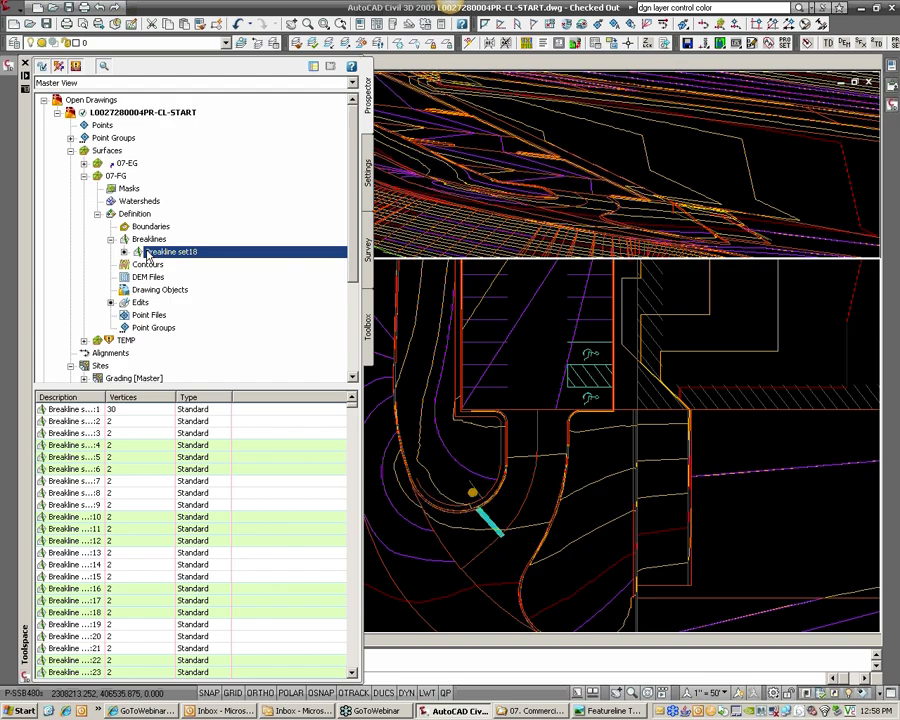
right_click(147, 254)
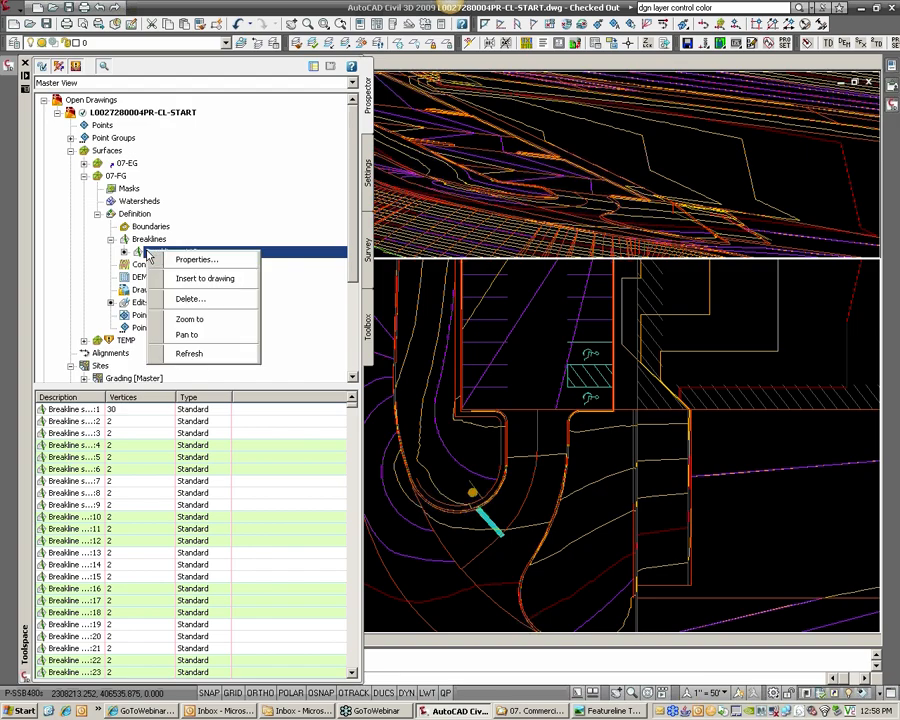
click(190, 299)
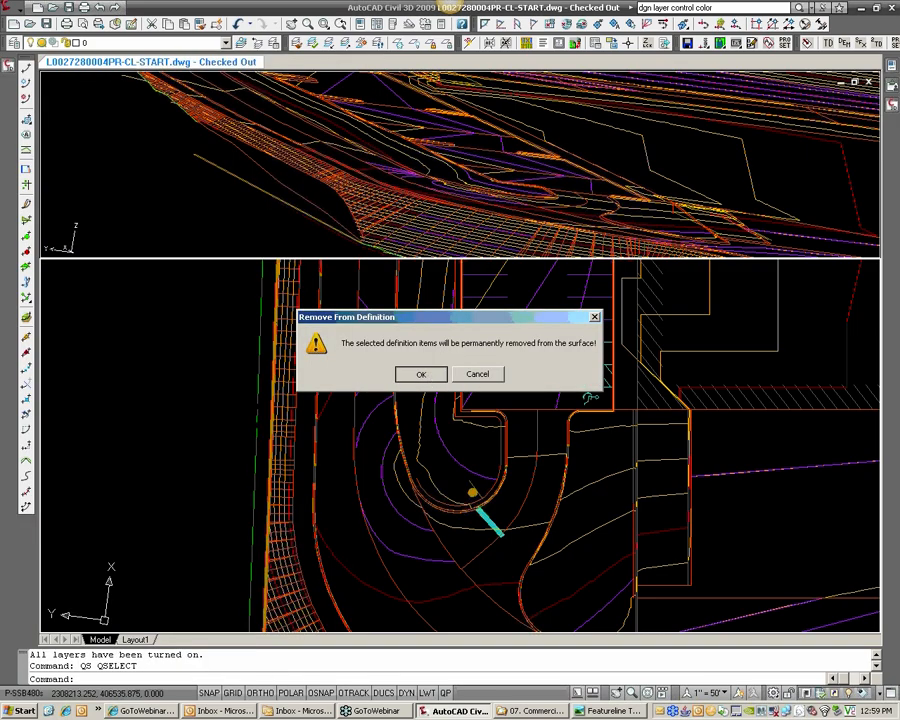
click(421, 374)
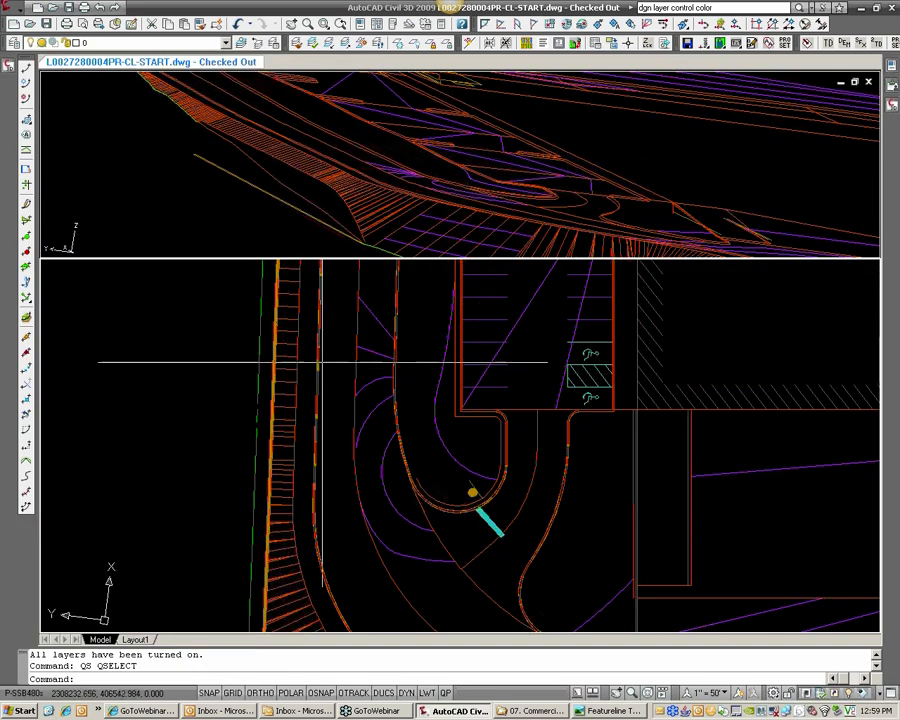
Quick-select every object in the entire drawing whose layer equals -C3D_SRF-FEA
text(QS)
key(Return)
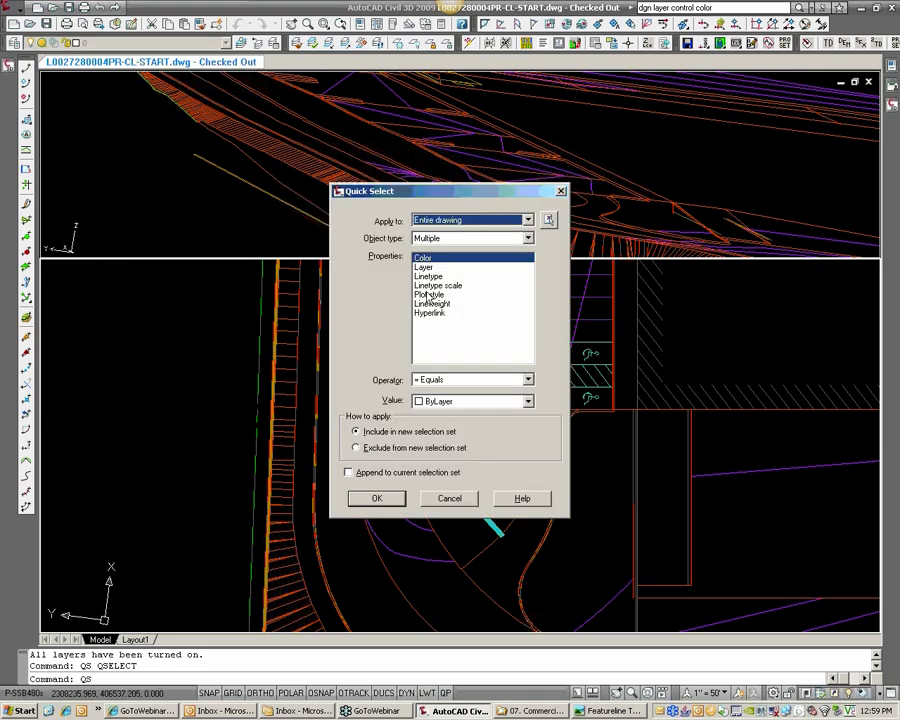
click(436, 268)
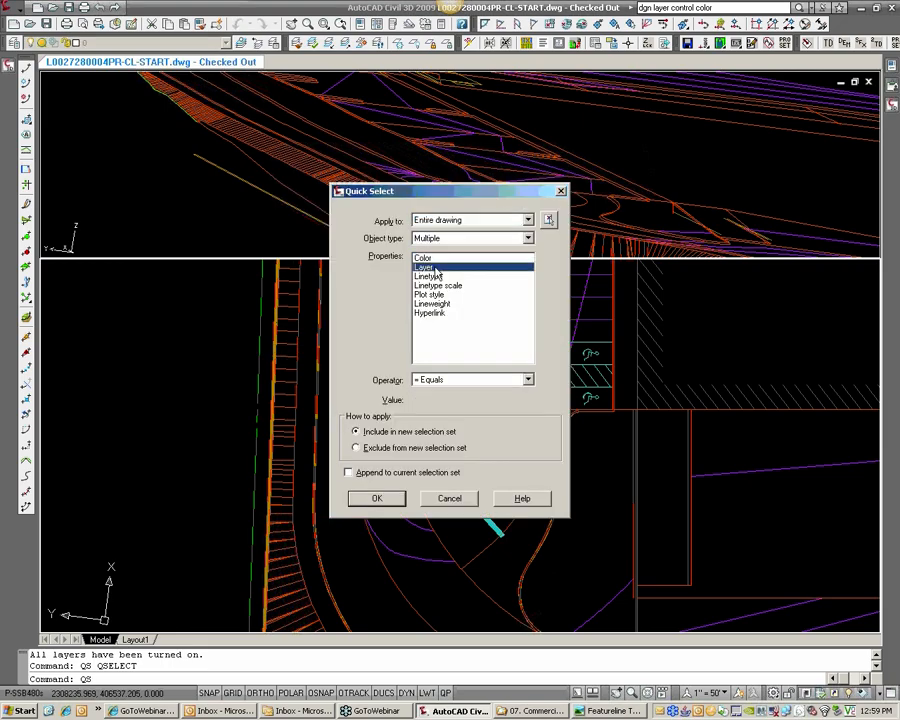
click(377, 498)
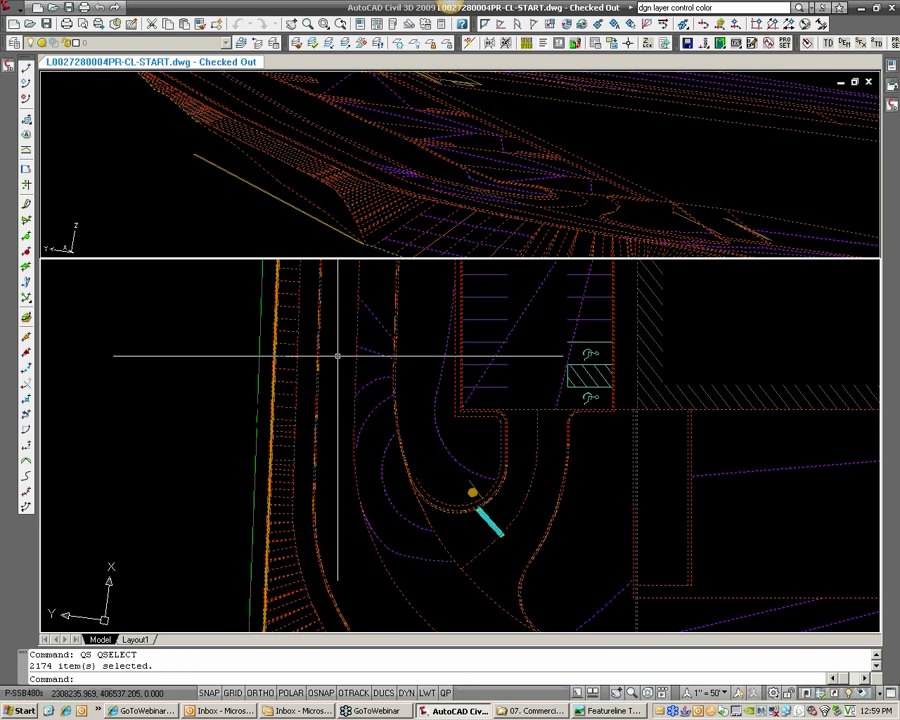
Add the selected objects to 07-FG as standard breaklines, supplementing distance 5.00', mid-ordinate distance 0.01', without weeding
click(9, 66)
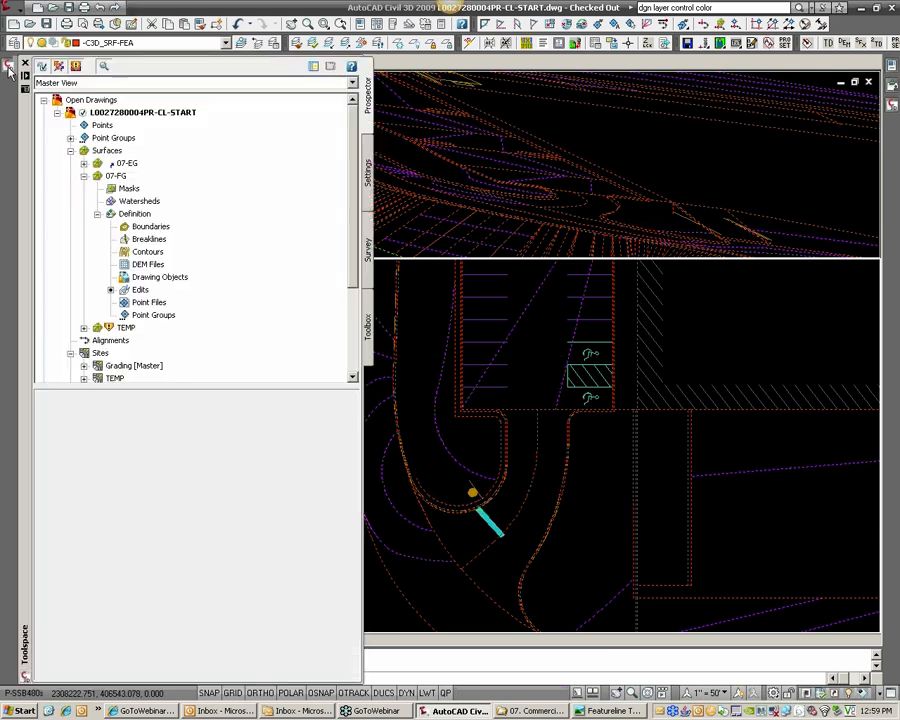
click(147, 240)
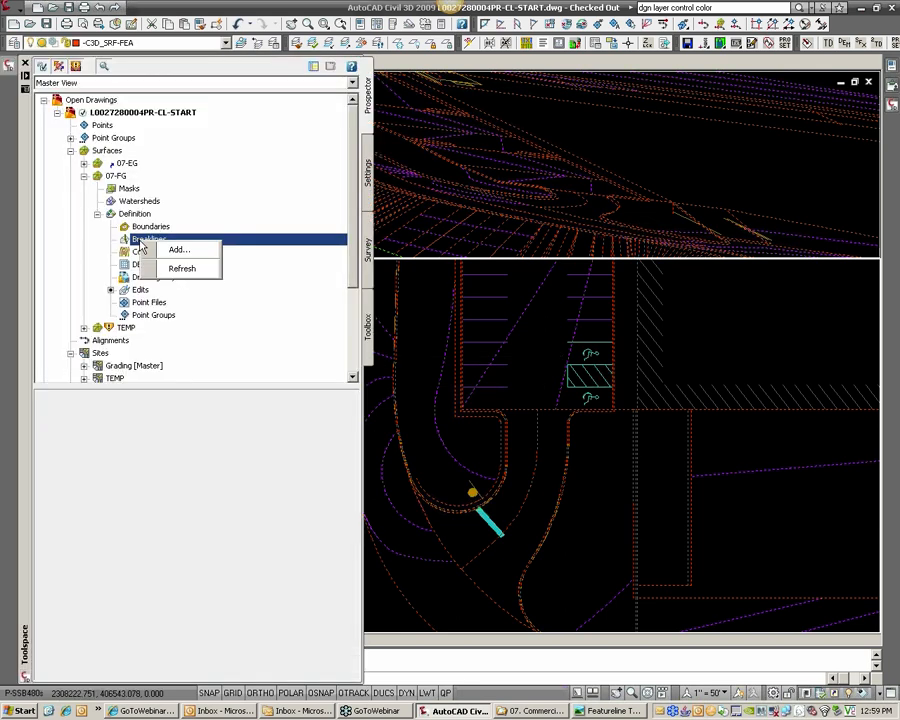
click(184, 251)
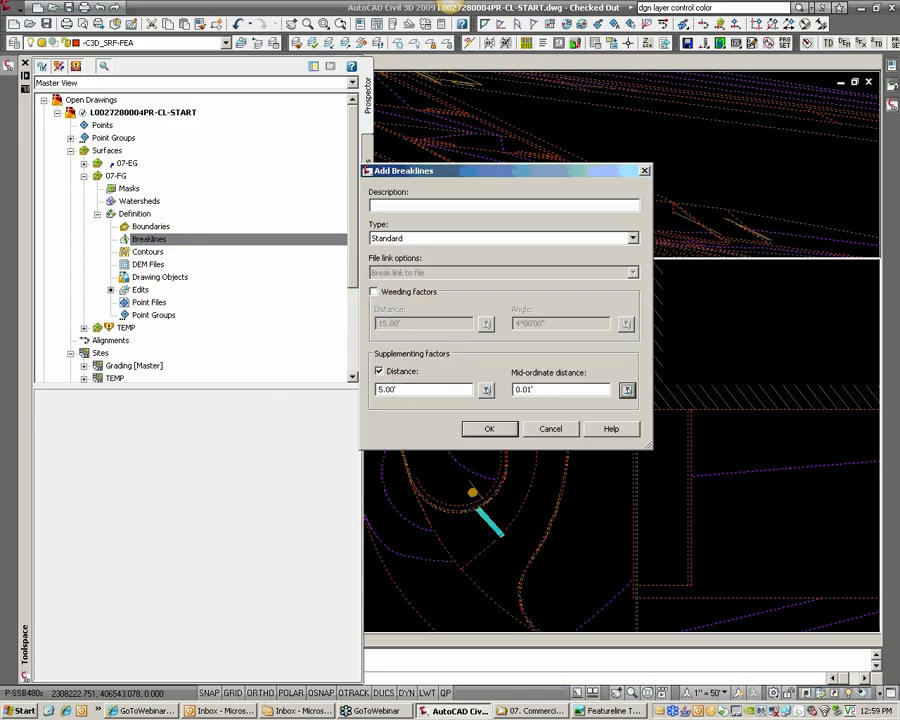
click(489, 429)
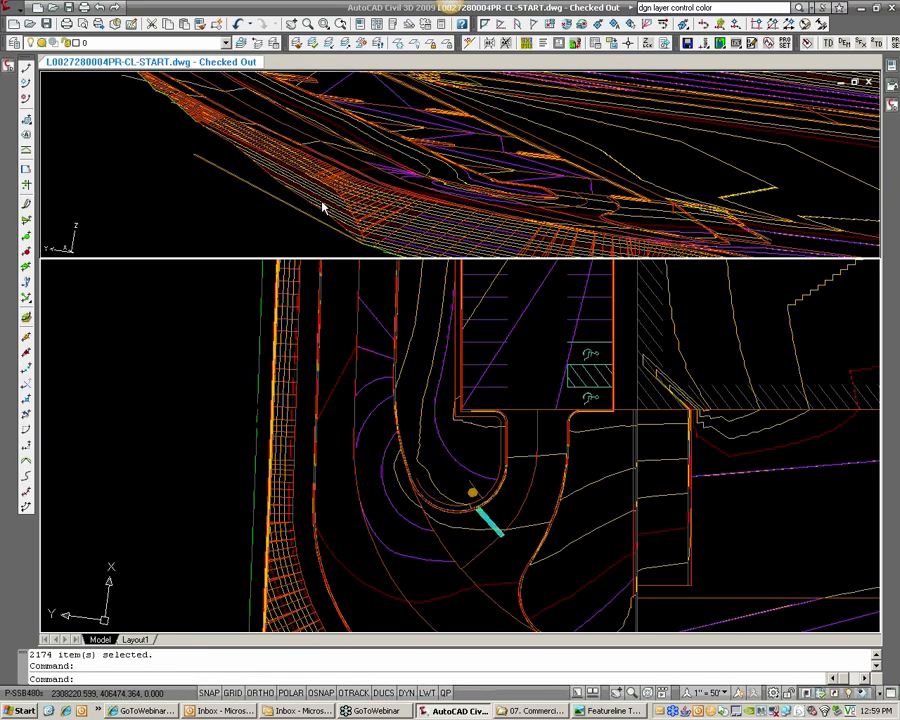
Examine the rebuilt contours in 3D and plan, following the slope from the wall down to the pond's bank
click(322, 207)
scroll(258, 174, down, 1)
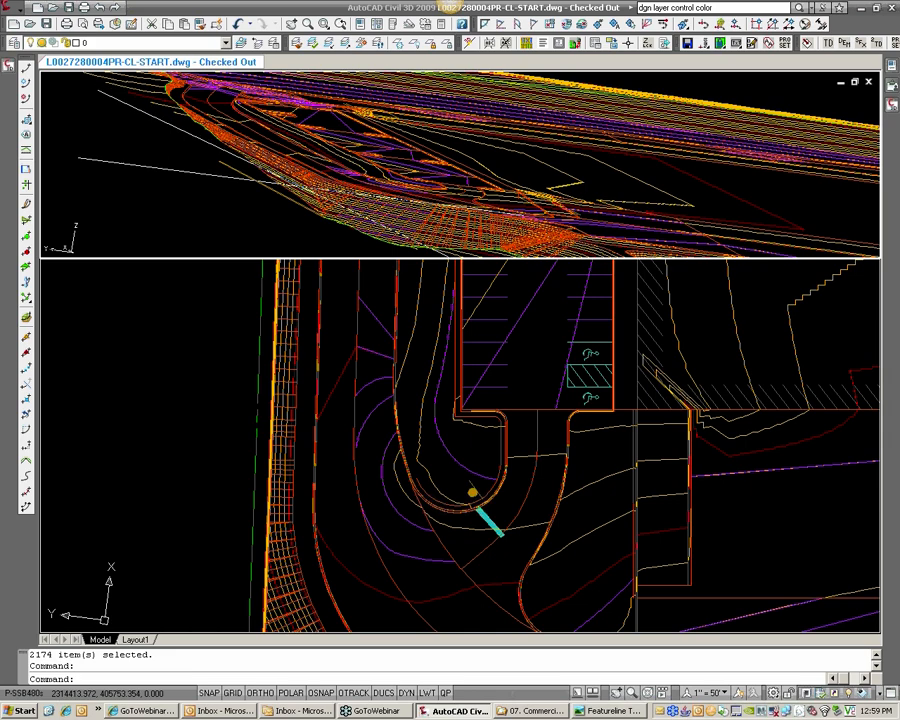
click(408, 384)
scroll(382, 382, down, 1)
middle_drag(402, 517, 344, 350)
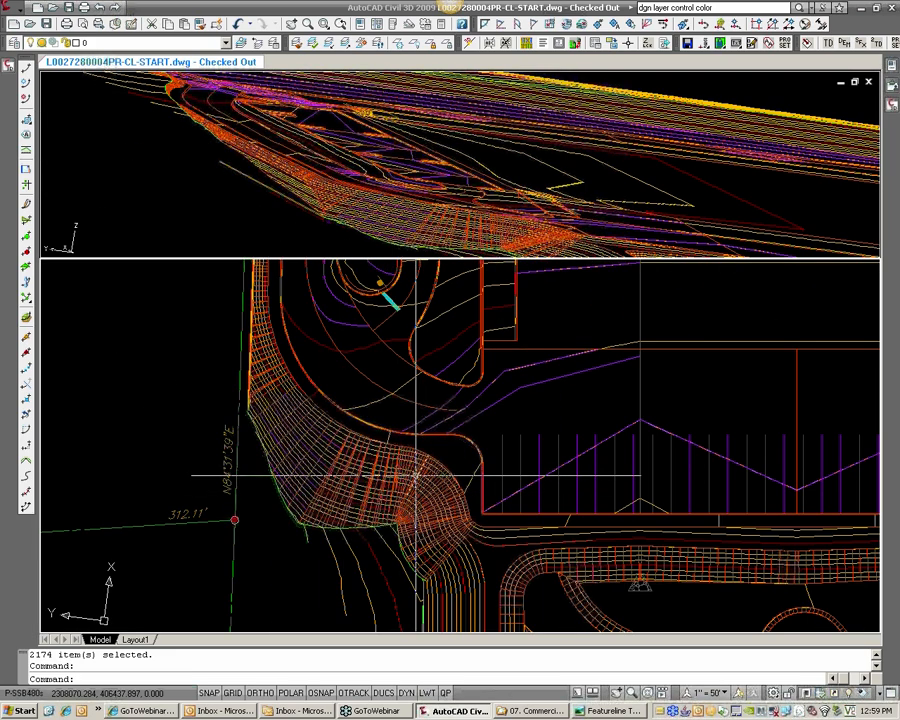
mouse_move(424, 482)
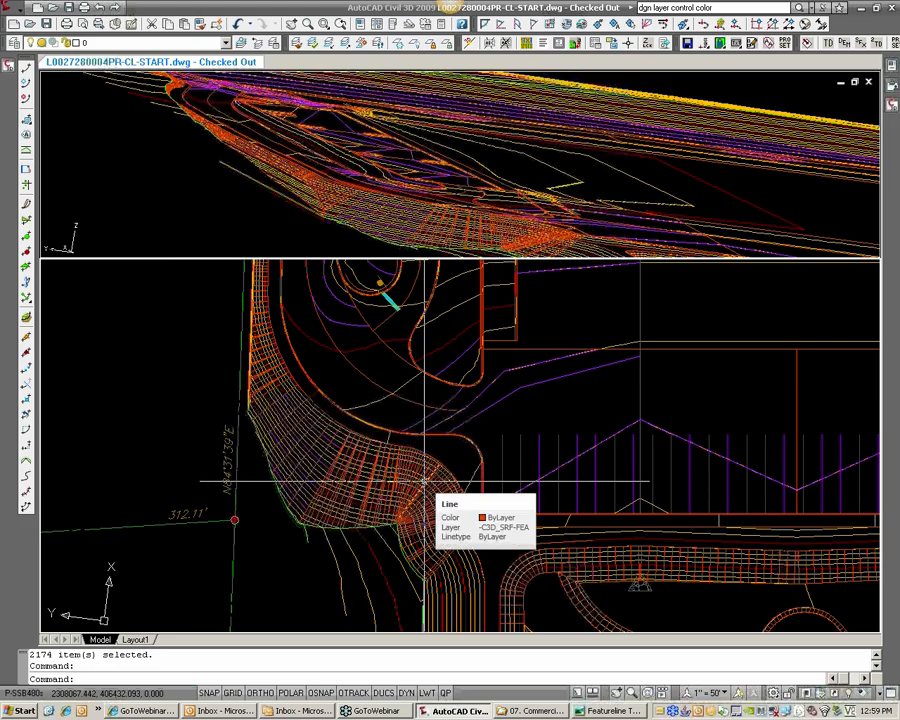
middle_drag(463, 552, 407, 448)
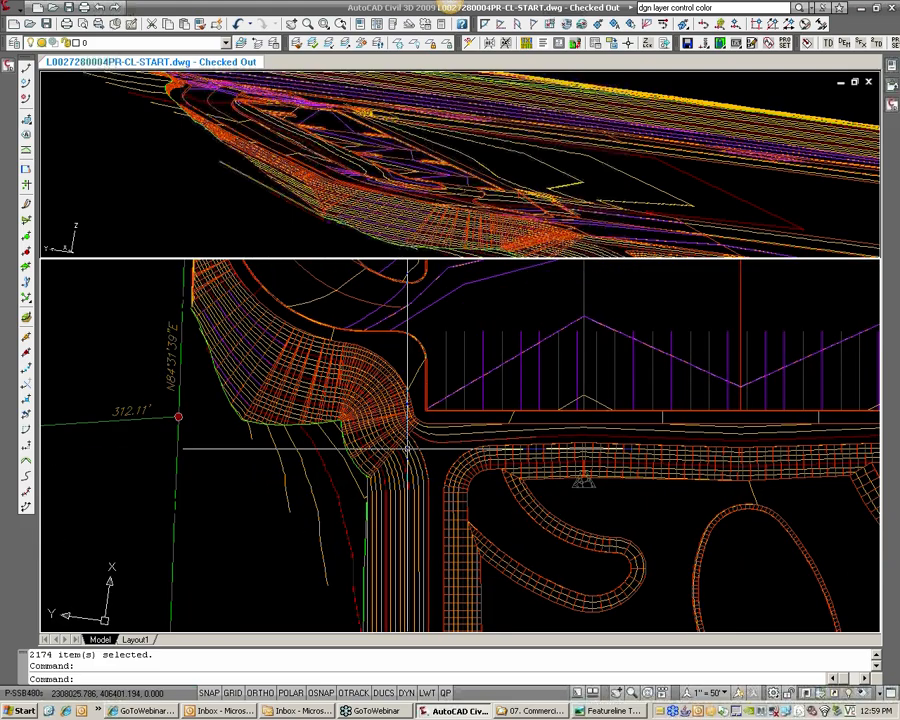
scroll(410, 465, up, 3)
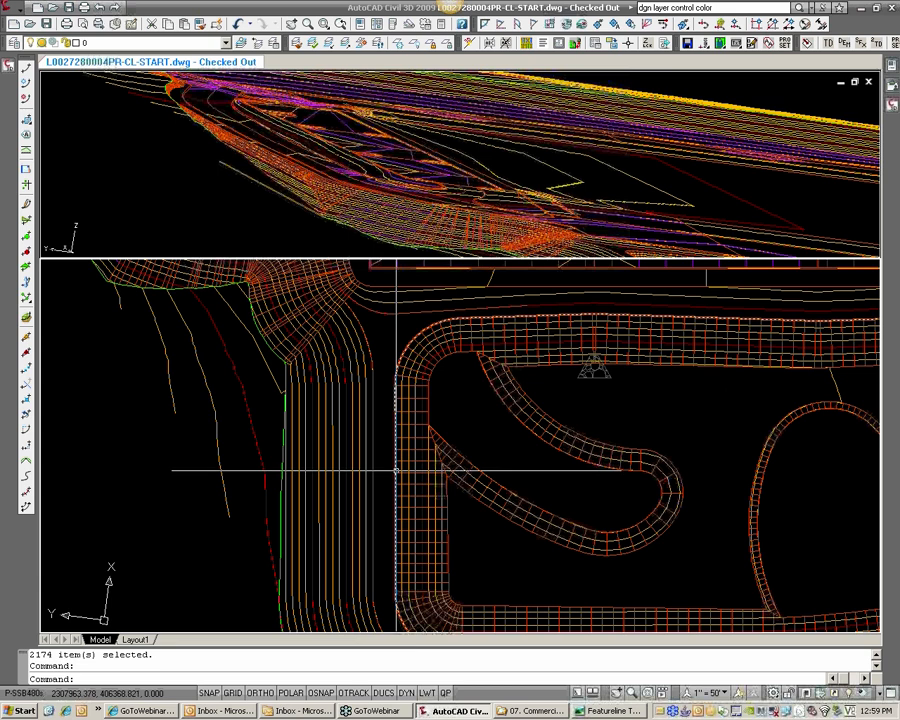
scroll(390, 460, up, 2)
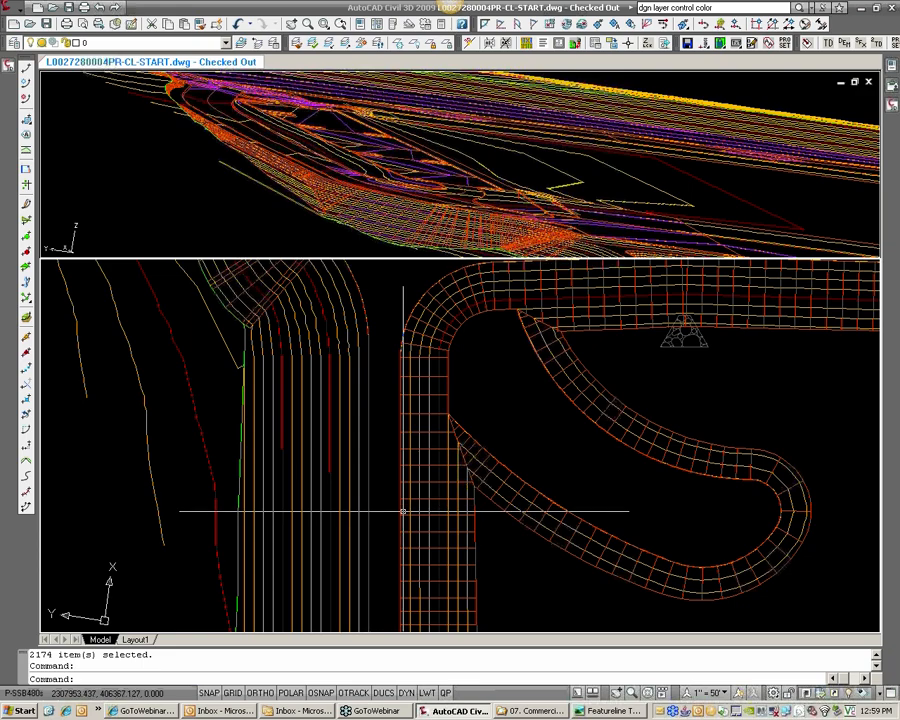
Identify the elevations of the pond bank's red contour and the adjacent contour on its road side, using nearest snap
text(ID)
key(Return)
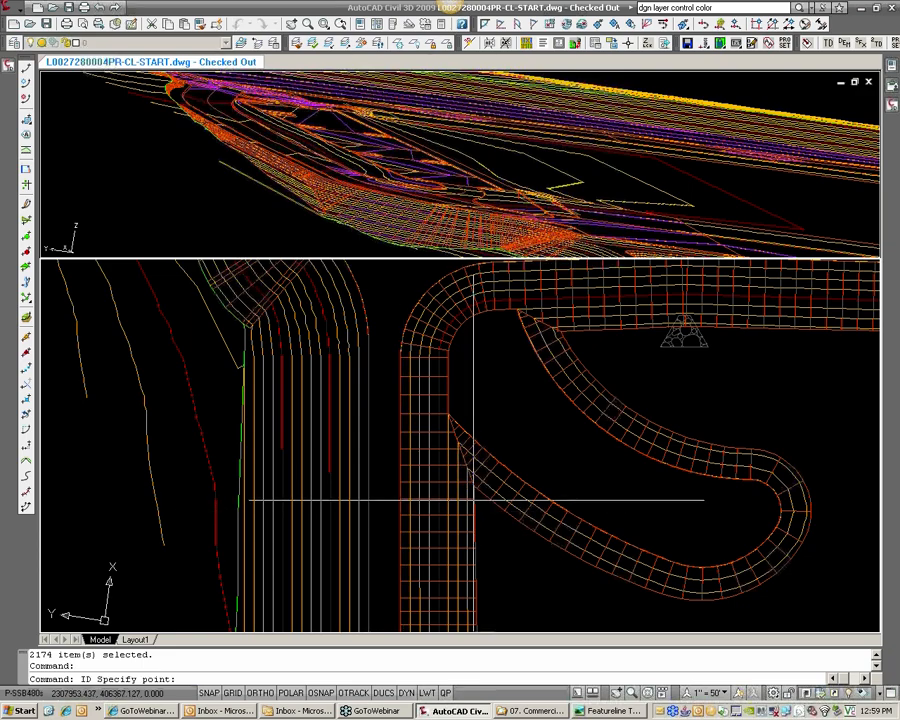
text(NEA)
key(Return)
scroll(445, 506, up, 5)
click(439, 503)
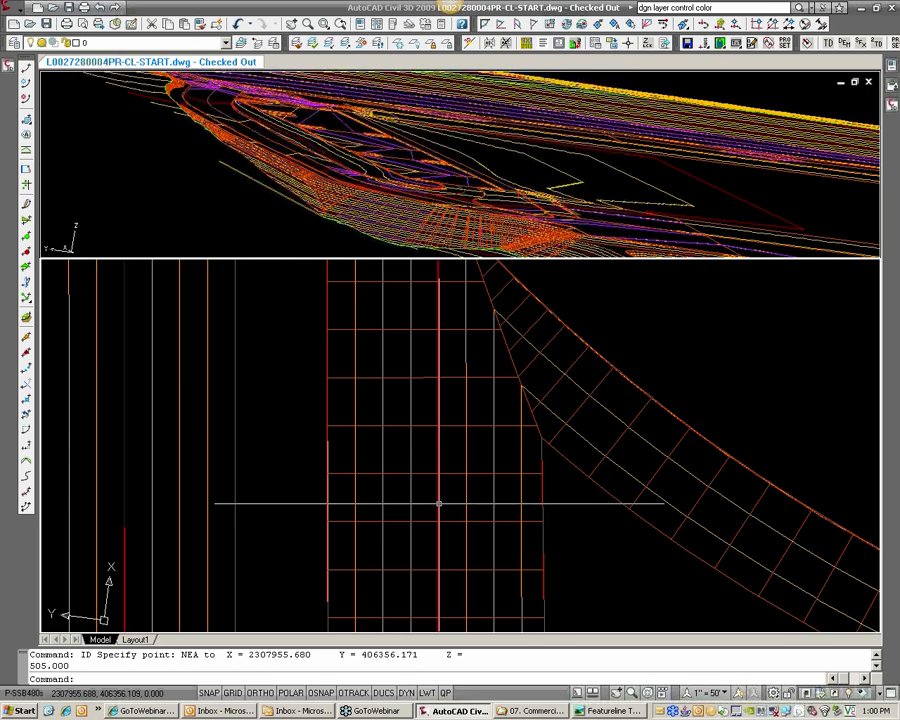
key(Return)
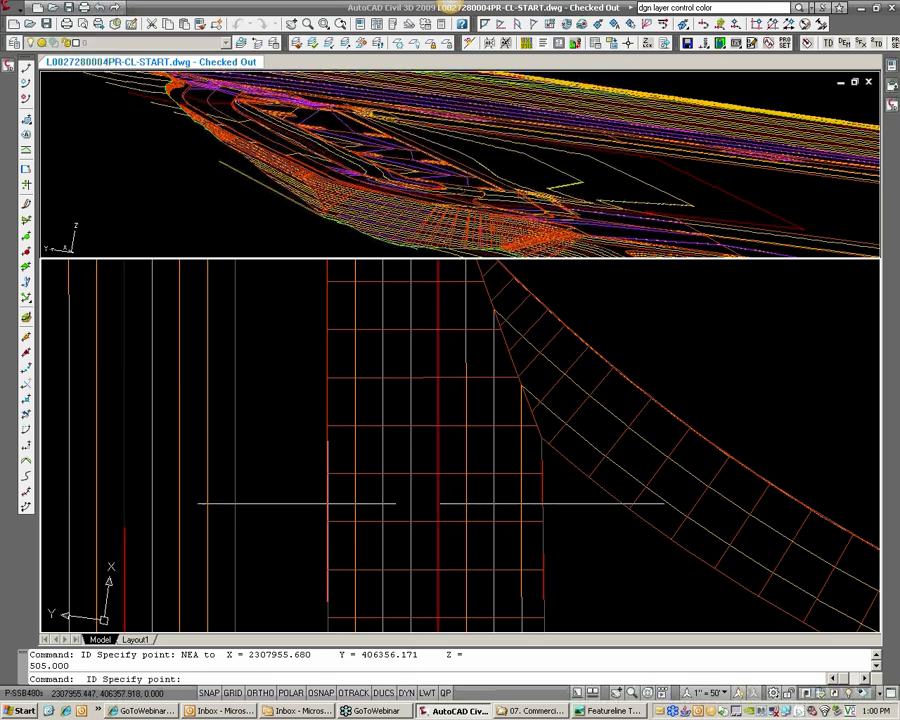
text(NEA)
key(Return)
click(411, 503)
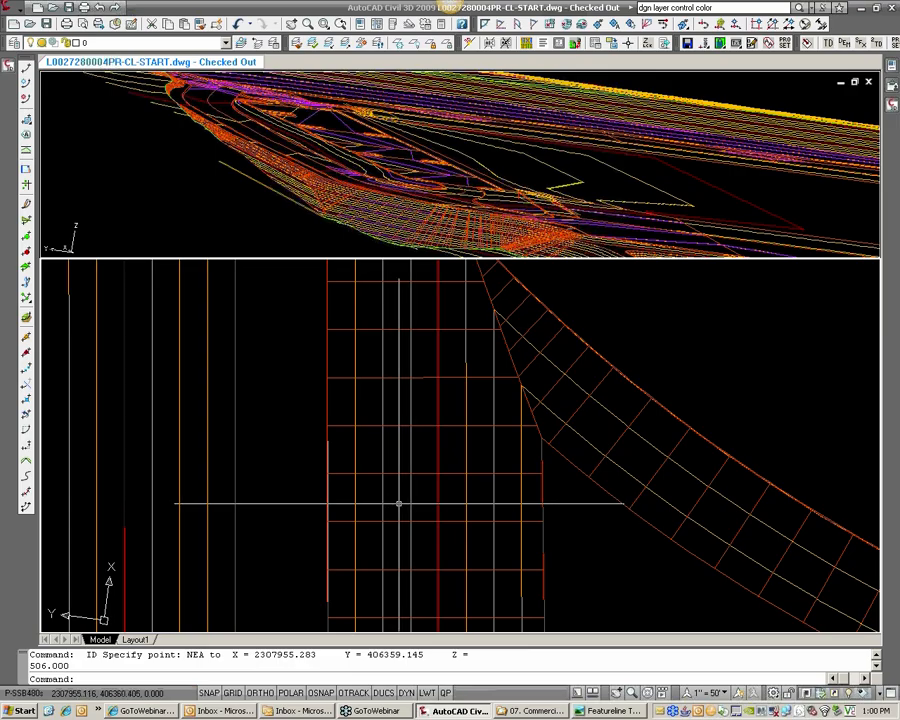
Draw a straight polyline segment on the pond bank along the contour just road-side of the red one, snapping both ends to nearest
text(PL)
key(Return)
scroll(399, 503, down, 3)
middle_drag(412, 594, 396, 529)
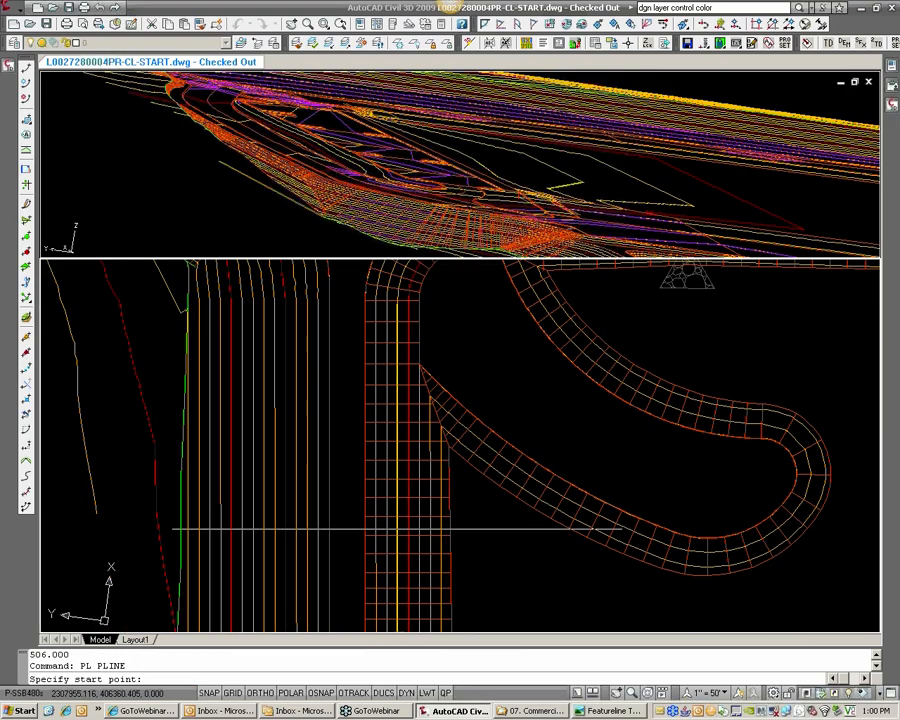
scroll(396, 529, up, 3)
text(NEA)
key(Return)
click(399, 562)
middle_drag(419, 268, 426, 428)
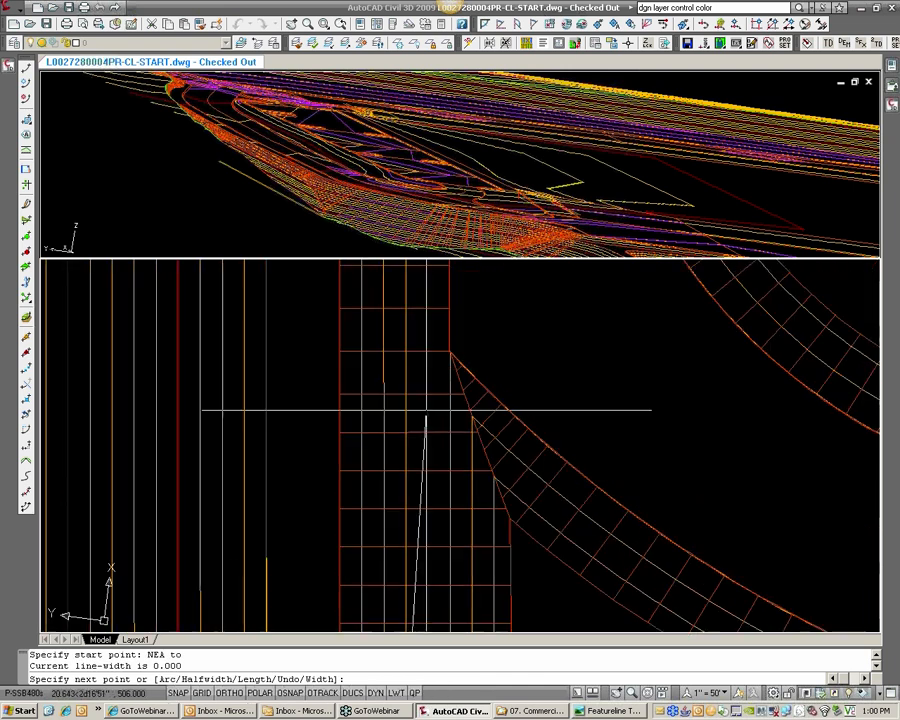
text(NEA)
key(Return)
click(446, 387)
key(Return)
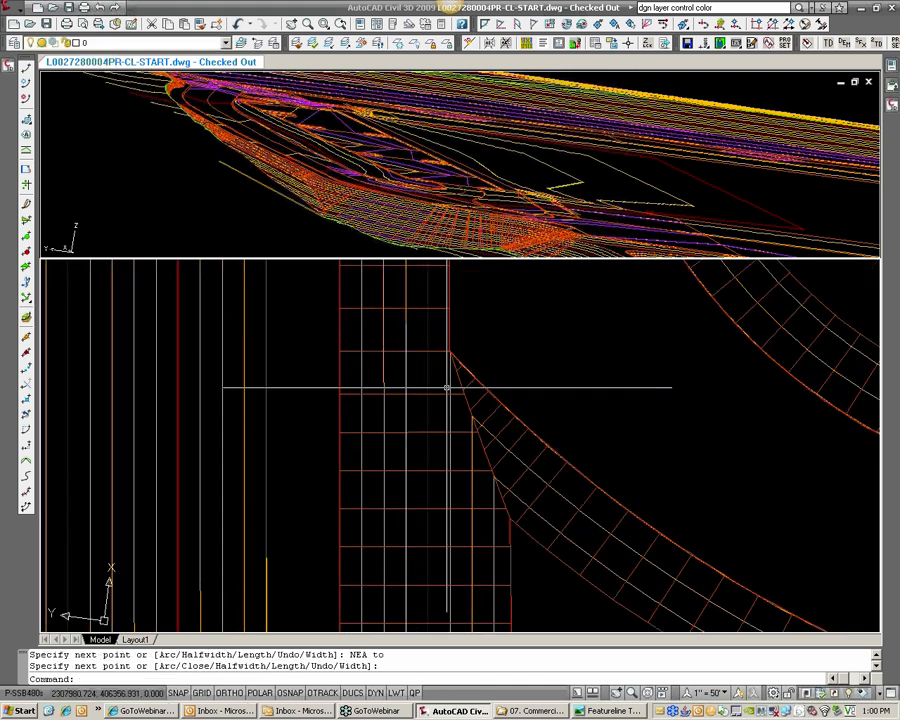
Offset the new polyline 1.5 feet toward the road side of the pond bank
text(OF)
key(Return)
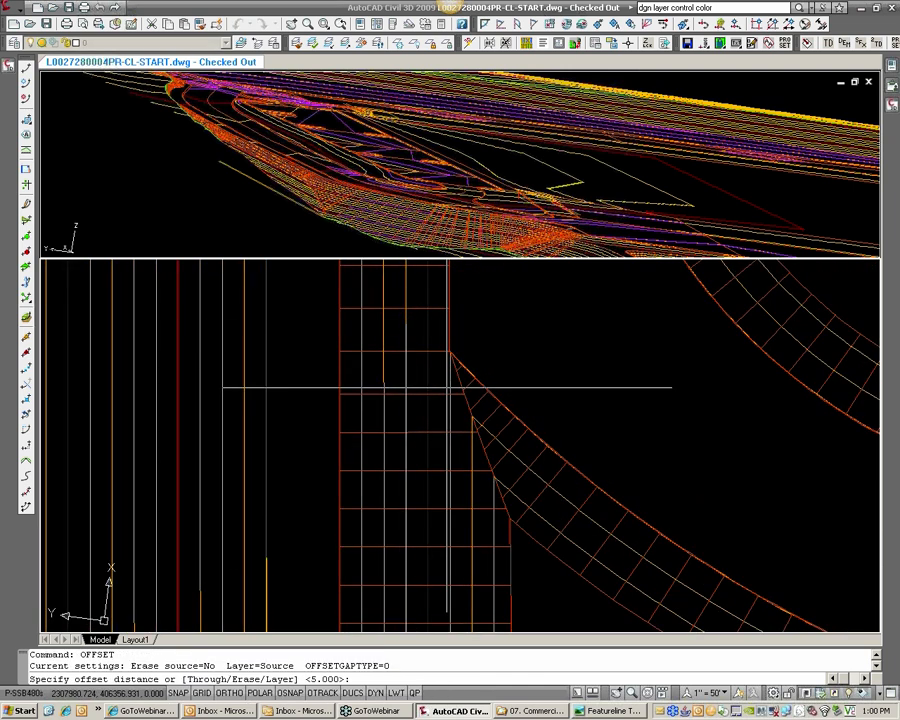
key(Return)
click(408, 416)
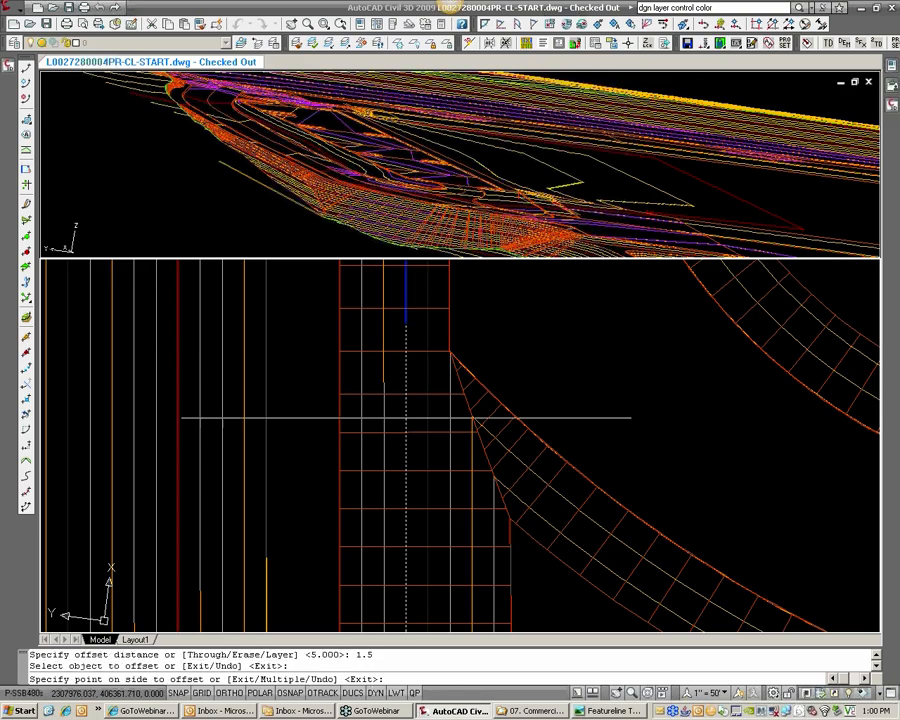
click(402, 414)
key(Return)
Erase the original polyline lying on the contour, keeping only its offset copy
click(406, 416)
text(E)
key(Return)
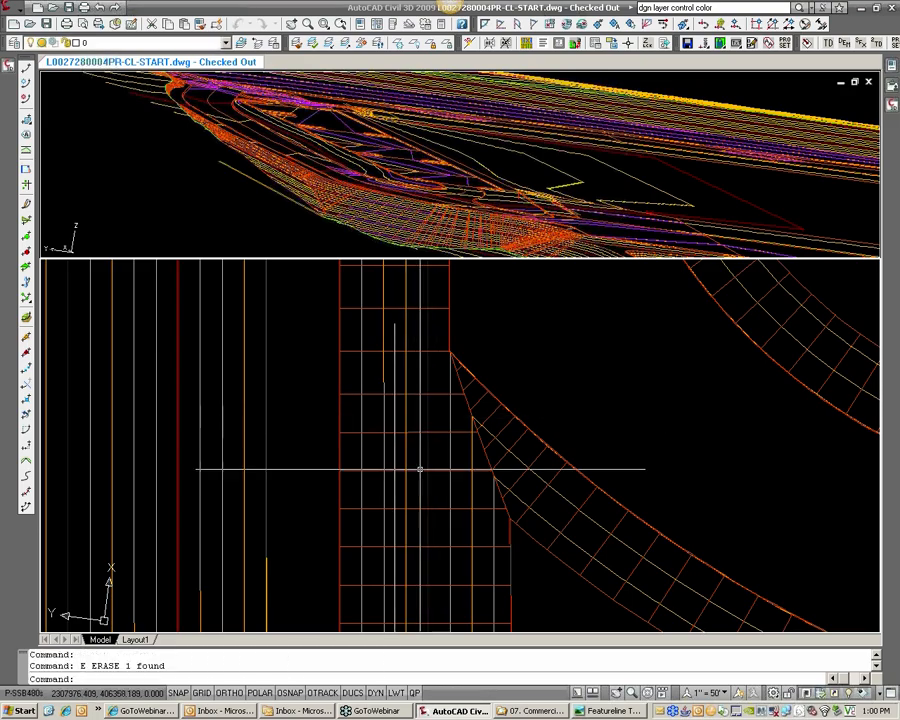
scroll(414, 414, up, 1)
scroll(425, 475, down, 3)
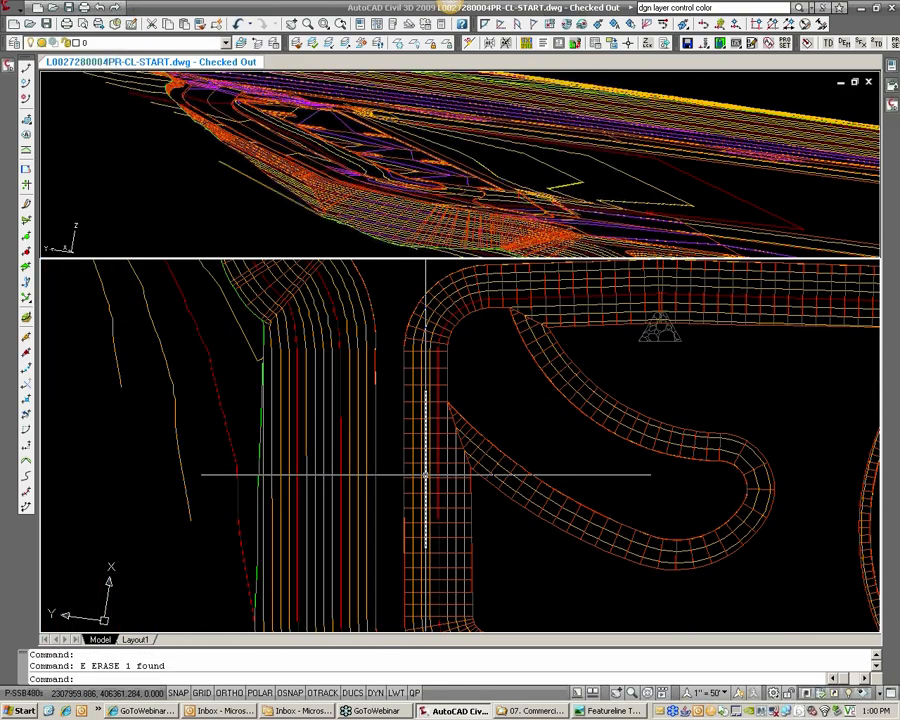
click(425, 475)
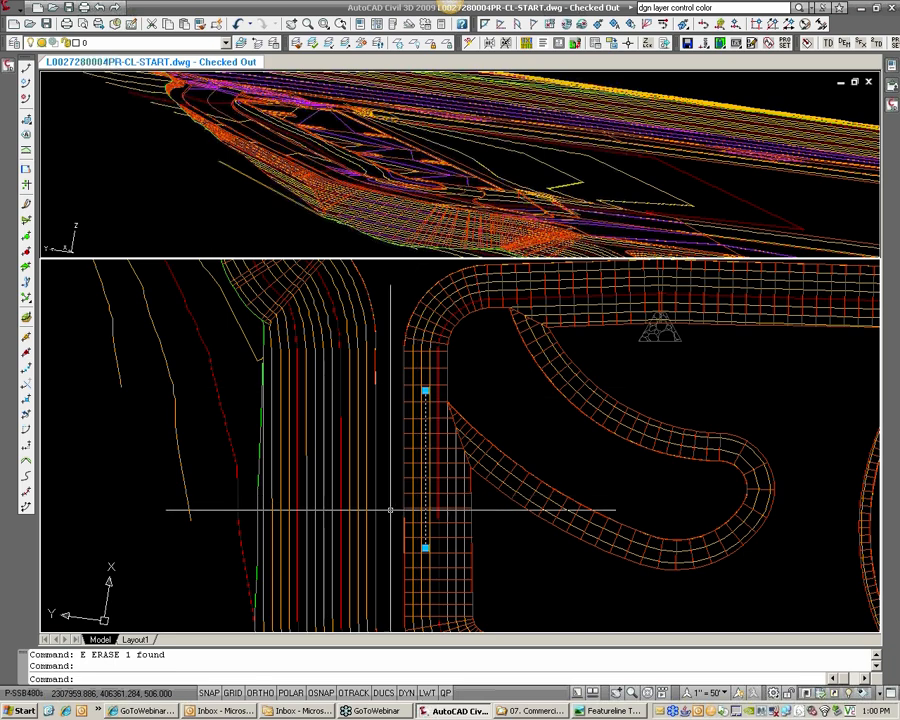
key(Escape)
key(Escape)
Draw a straight polyline segment along the contour on the slope opposite the existing offset line, snapping both ends to nearest
scroll(380, 490, up, 2)
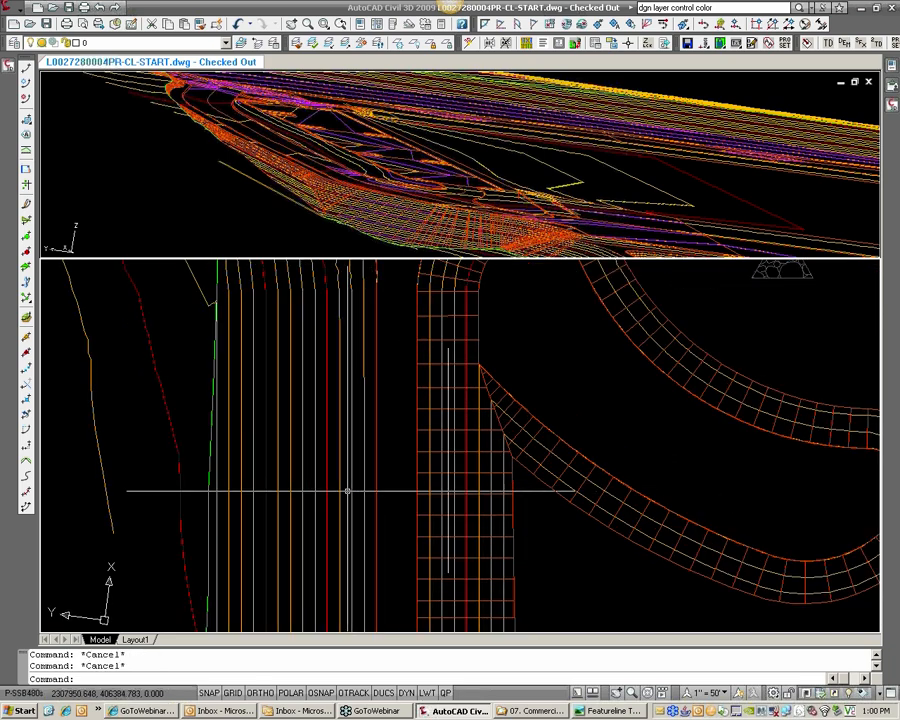
text(PL)
key(Return)
text(NEA)
key(Return)
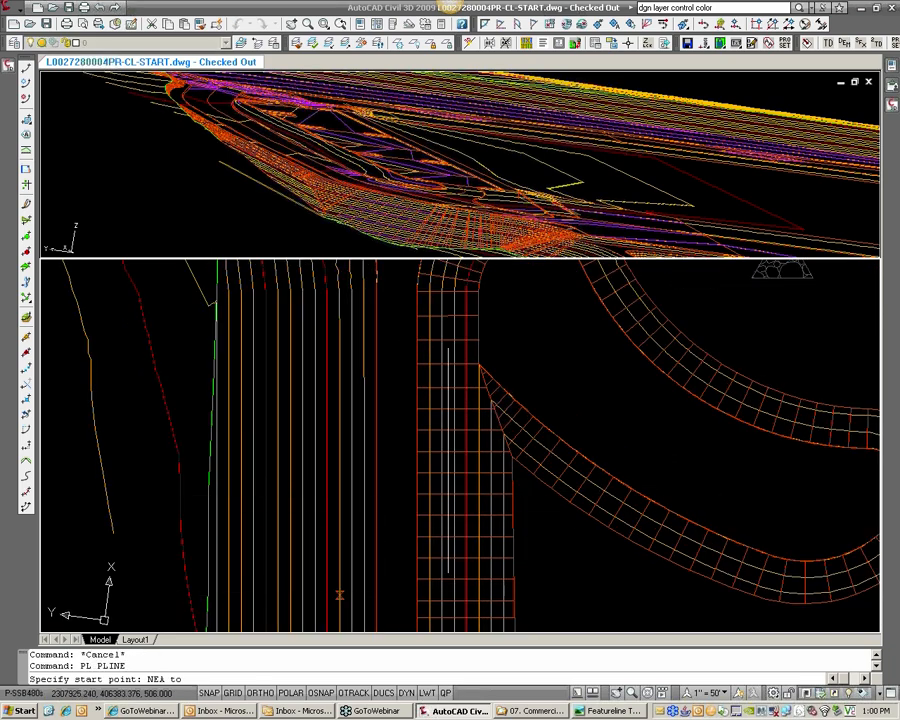
click(340, 592)
text(NEA)
key(Return)
click(348, 352)
key(Return)
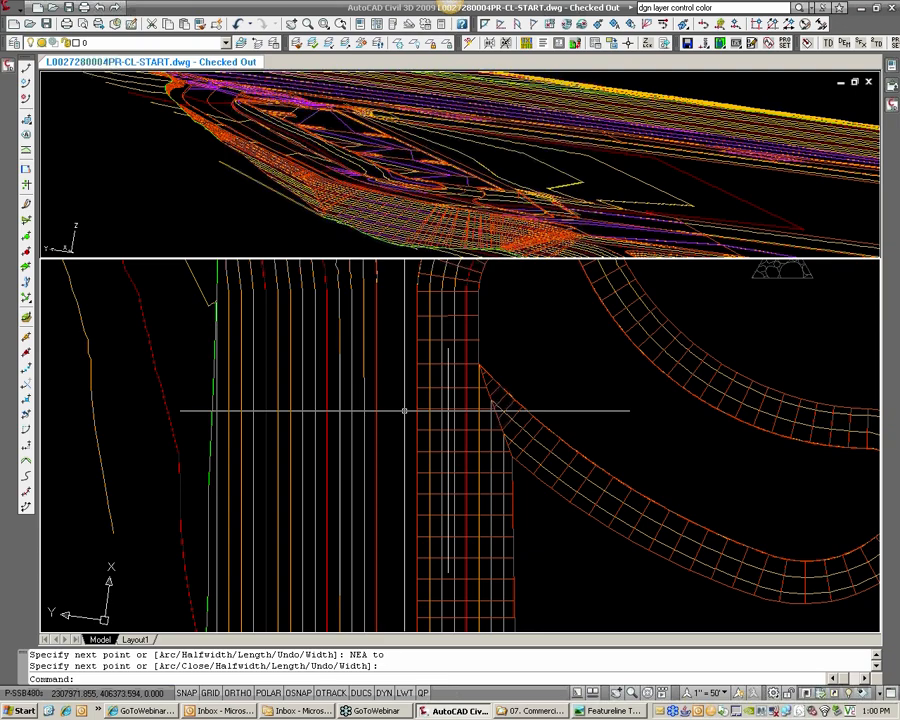
Offset the new polyline 1.5 feet toward the existing offset line and erase the original lying on the contour
text(OF)
key(Return)
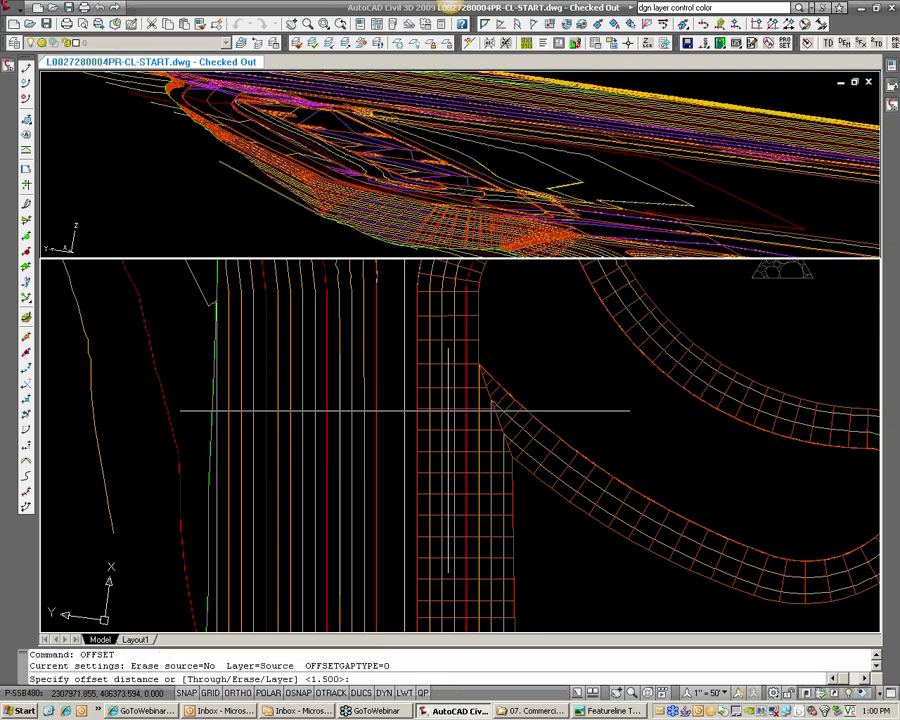
key(Return)
click(342, 411)
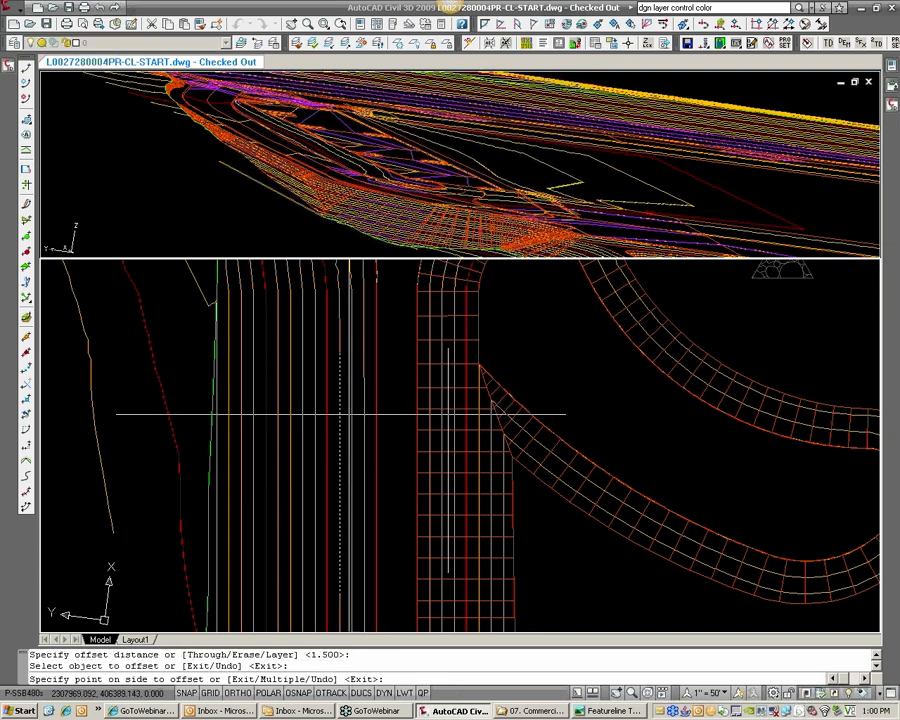
click(361, 422)
key(Return)
click(345, 418)
text(E)
key(Return)
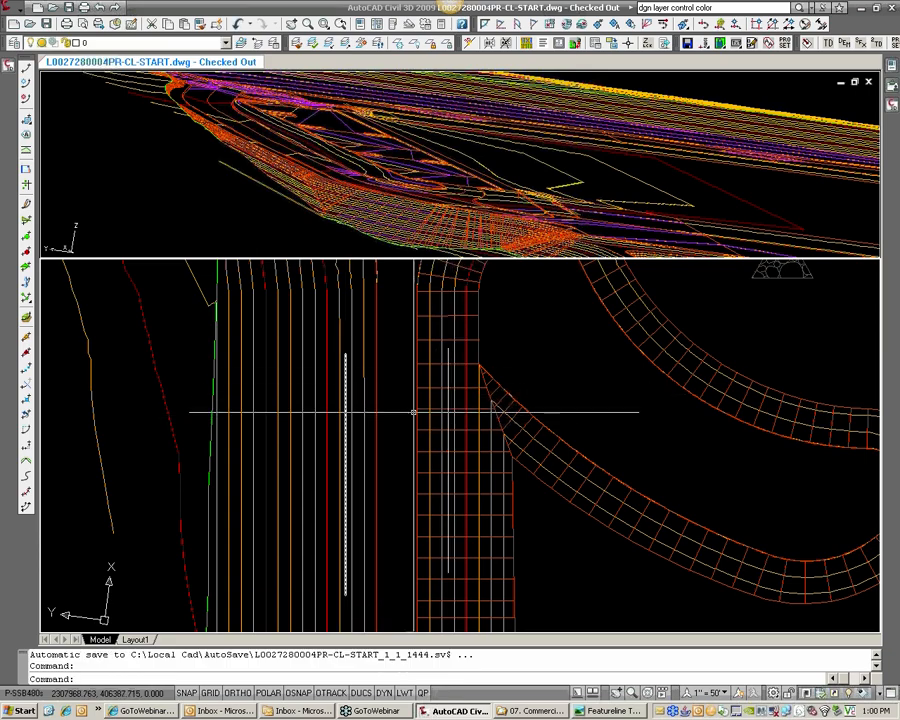
click(447, 370)
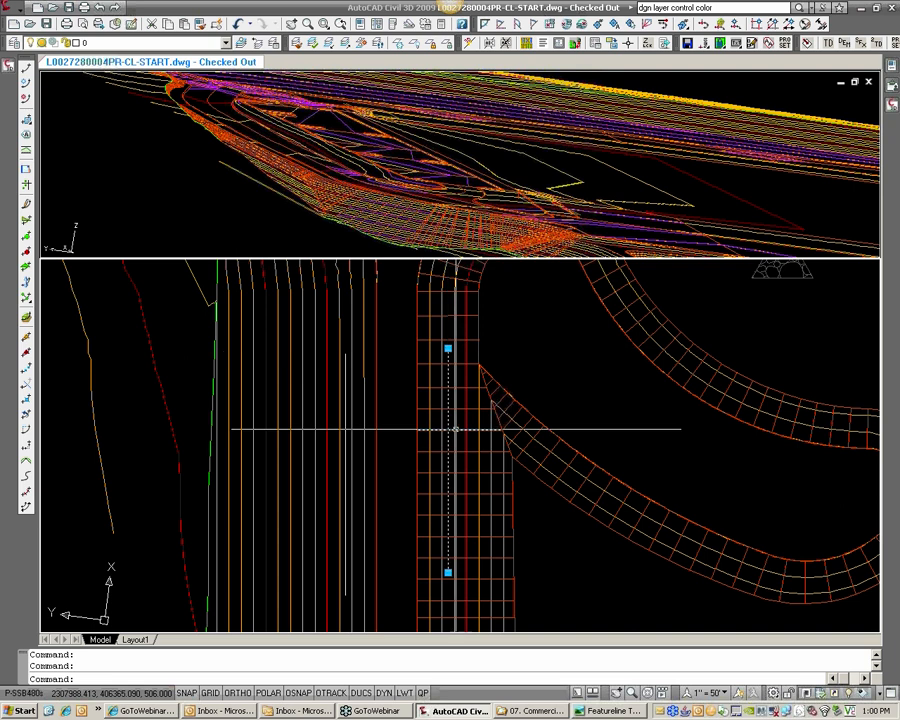
key(Escape)
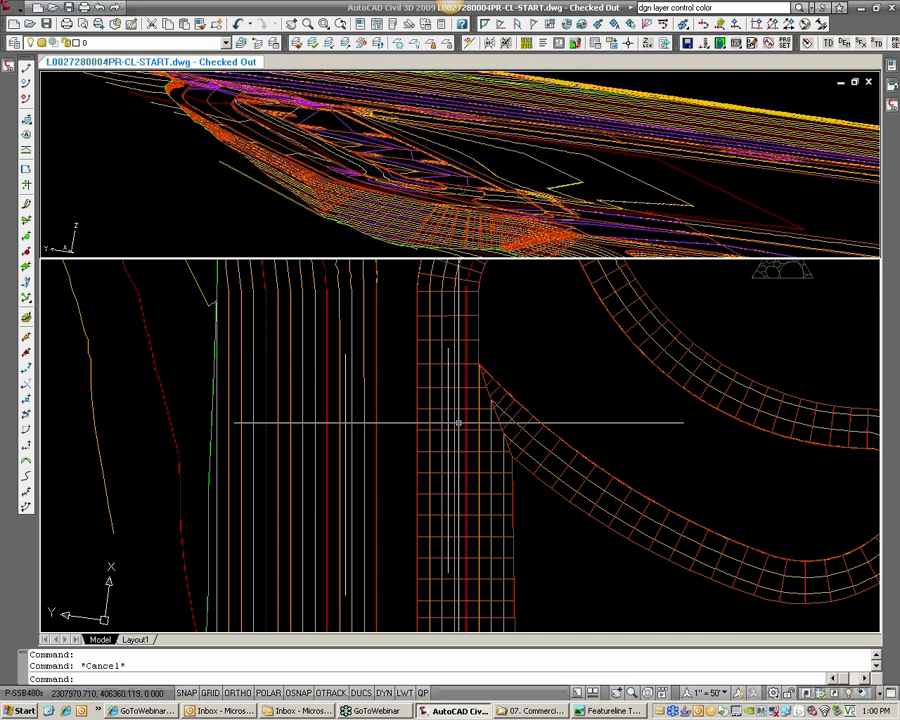
click(448, 350)
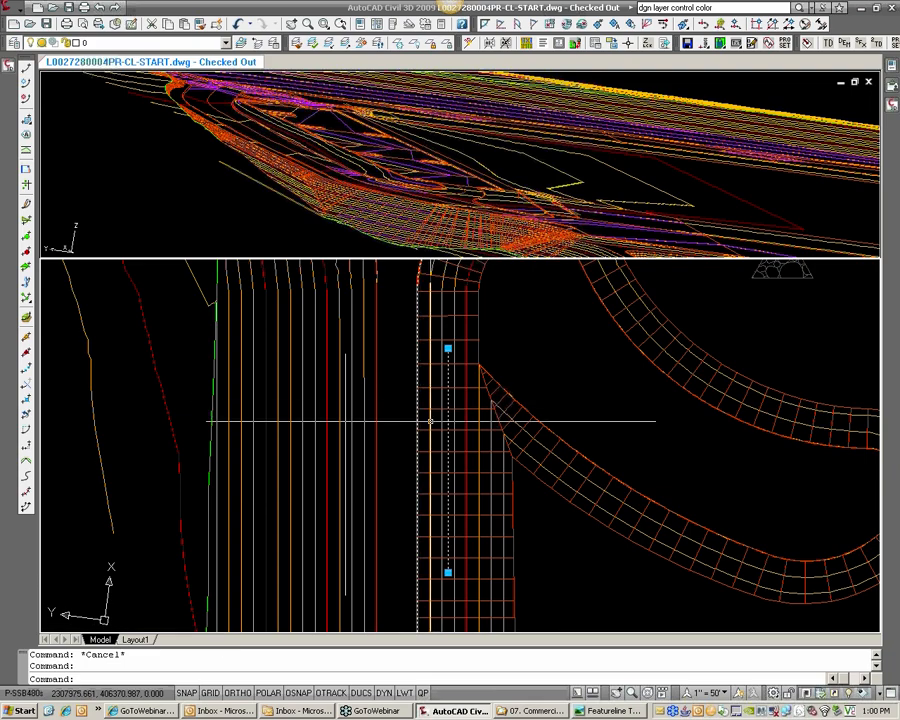
key(Escape)
middle_drag(442, 418, 447, 393)
scroll(446, 391, up, 3)
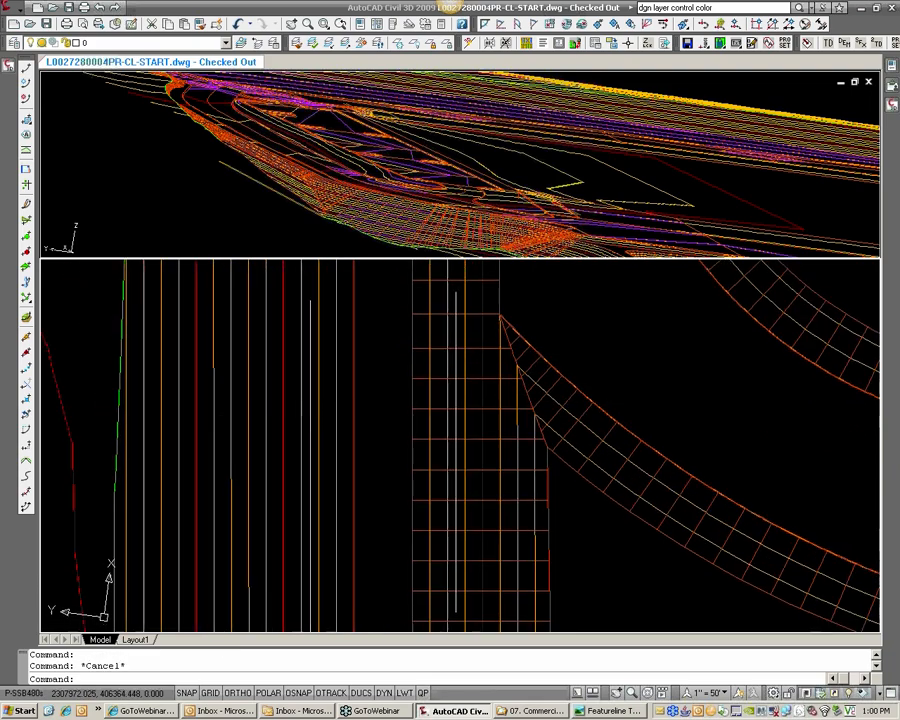
scroll(440, 387, down, 4)
scroll(440, 387, up, 2)
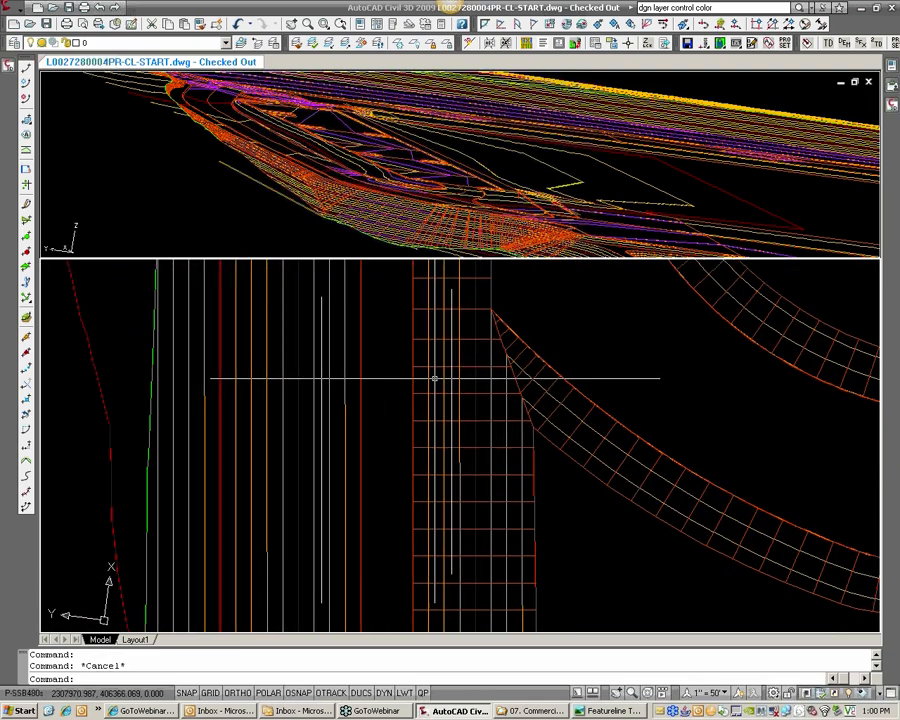
Draw a connecting polyline from the upper endpoint of the second offset line perpendicular to the first offset line
text(pl)
key(Return)
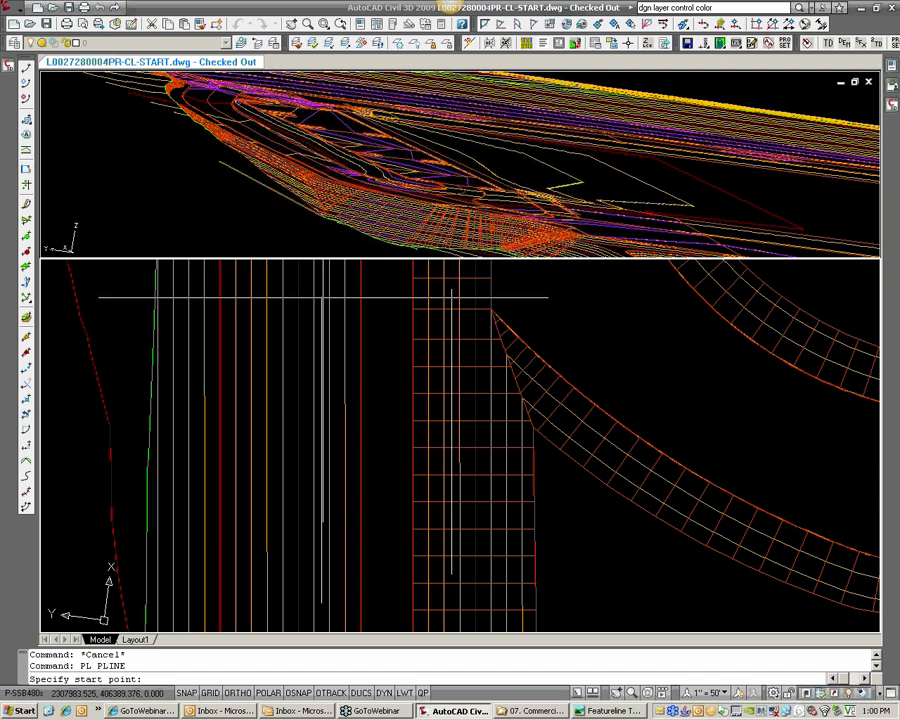
text(end)
key(Return)
click(321, 297)
text(p)
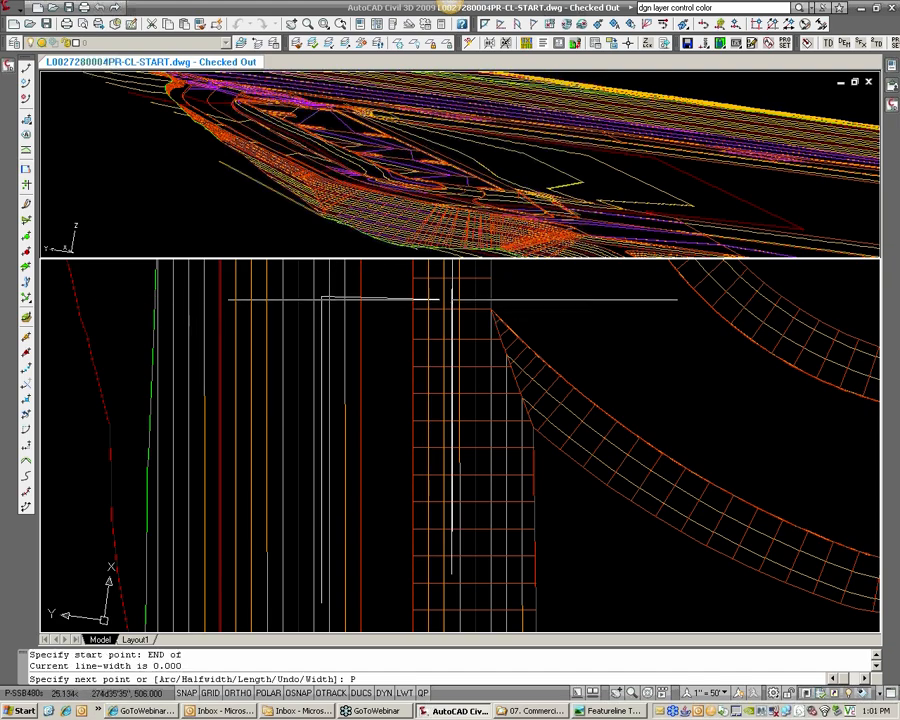
text(er)
key(Return)
click(448, 298)
key(Return)
Trim the end of the first offset line that extends beyond the connecting polyline
text(tr)
key(Return)
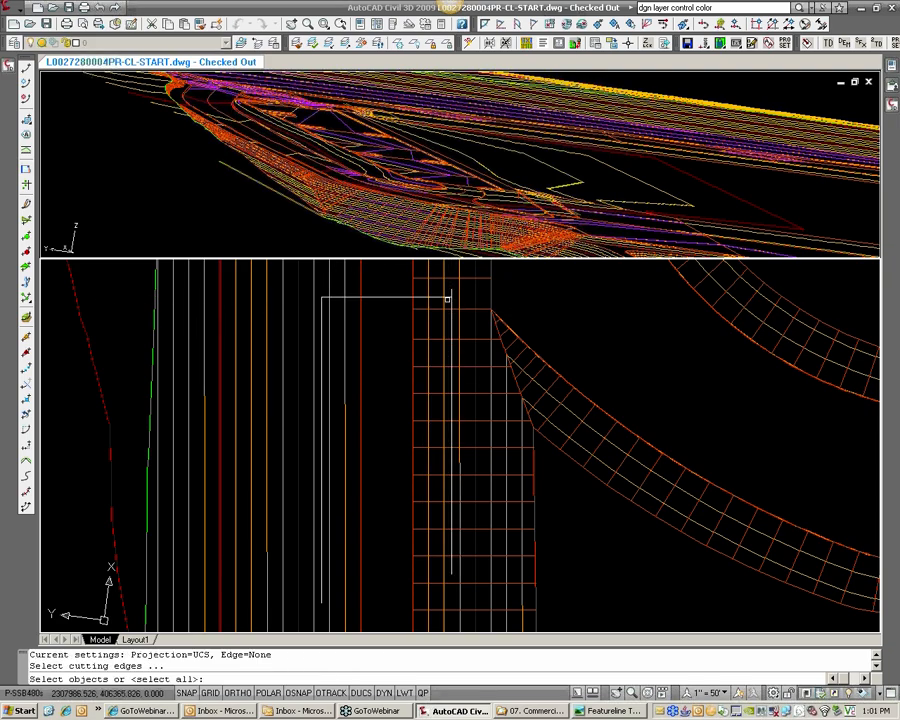
click(447, 298)
key(Return)
click(451, 291)
key(Return)
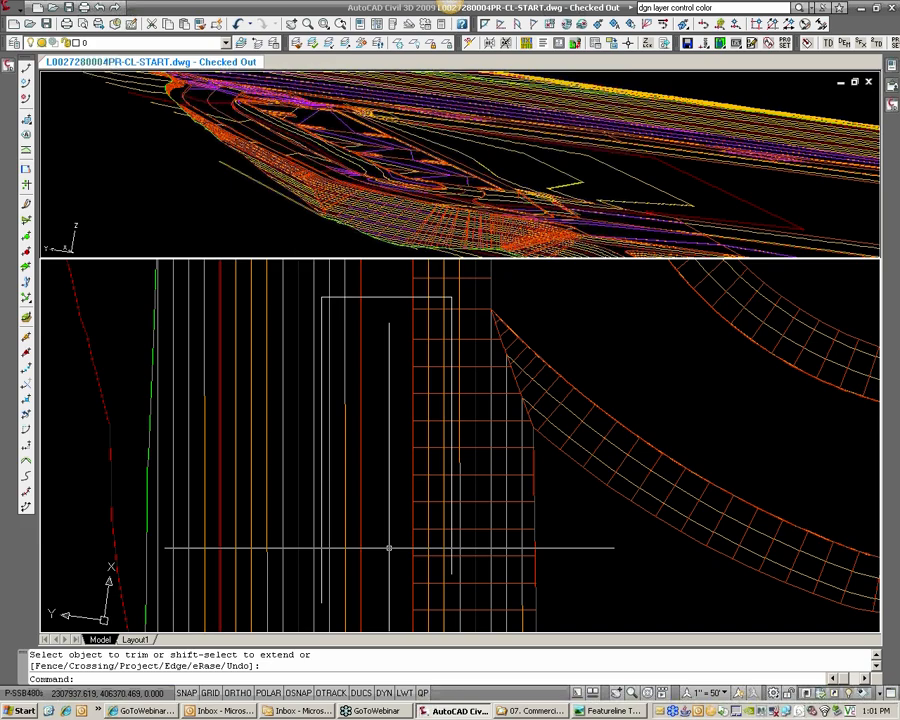
text(pl)
key(Return)
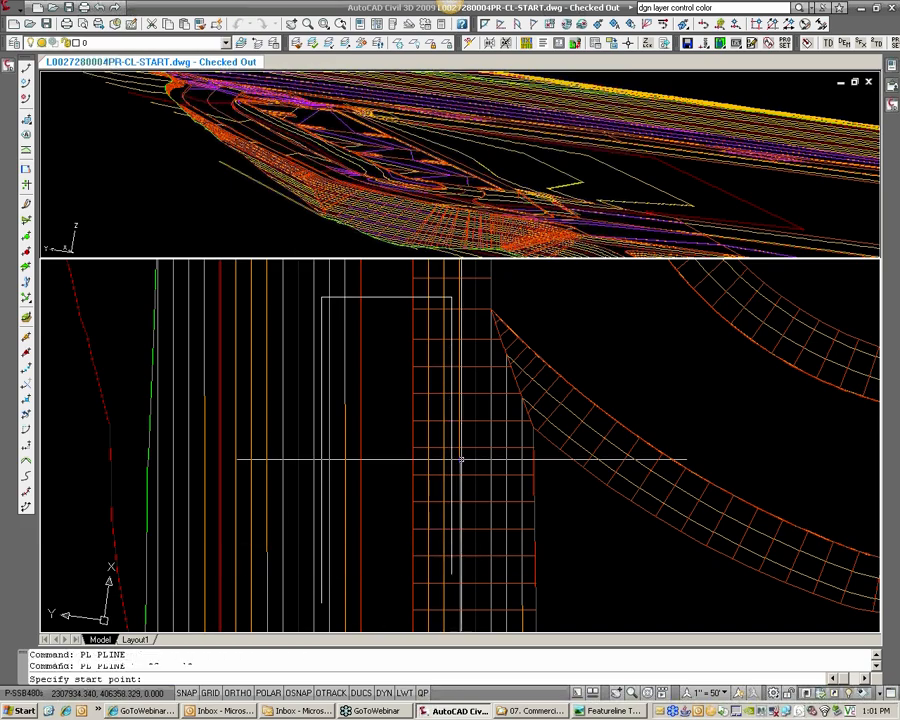
key(Escape)
Offset the connecting polyline 30 feet inward between the two long parallel lines
text(offset)
key(Return)
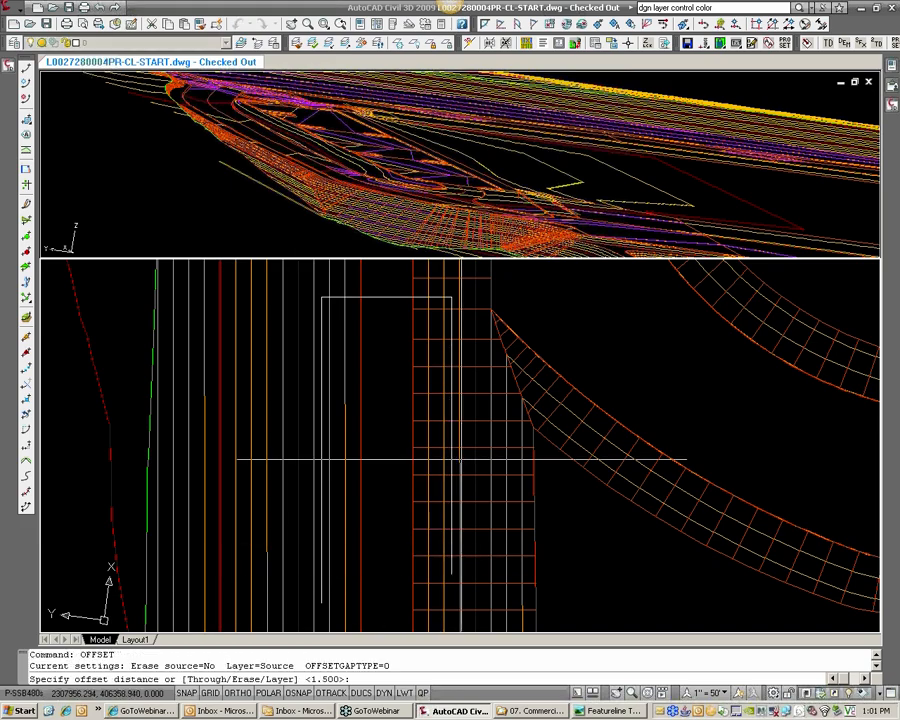
text(30)
key(Return)
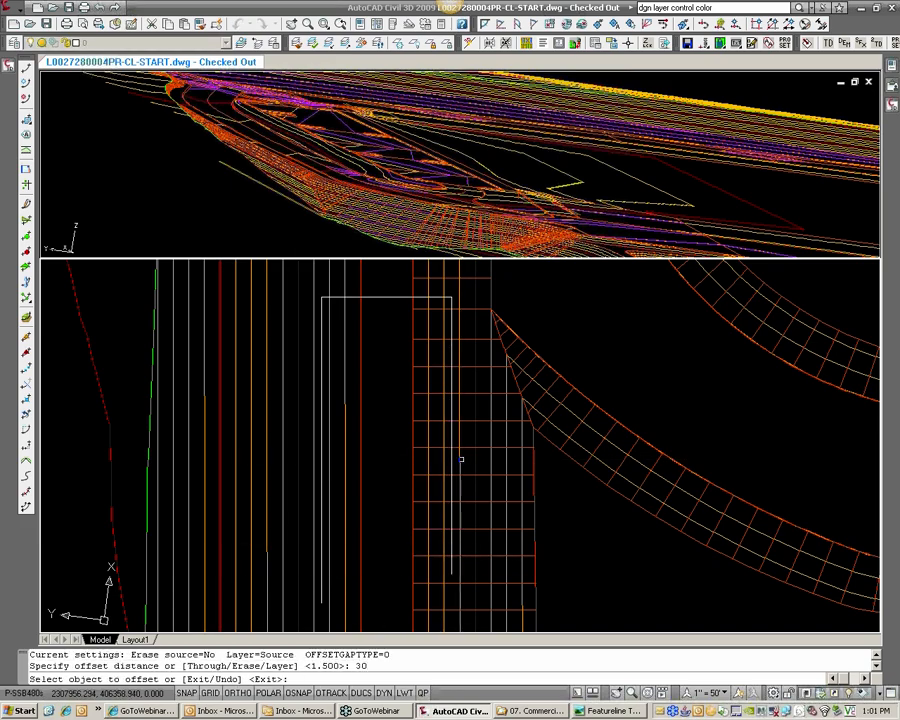
click(389, 297)
click(379, 365)
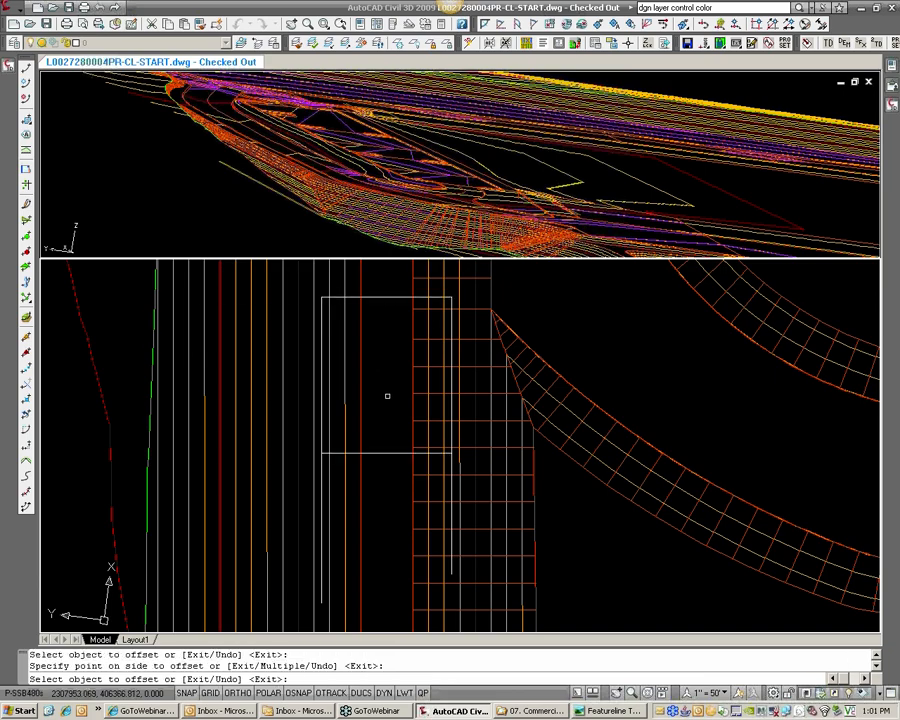
key(Return)
Trim both long lines at the 30-foot offset line, leaving a closed rectangle
text(tr)
key(Return)
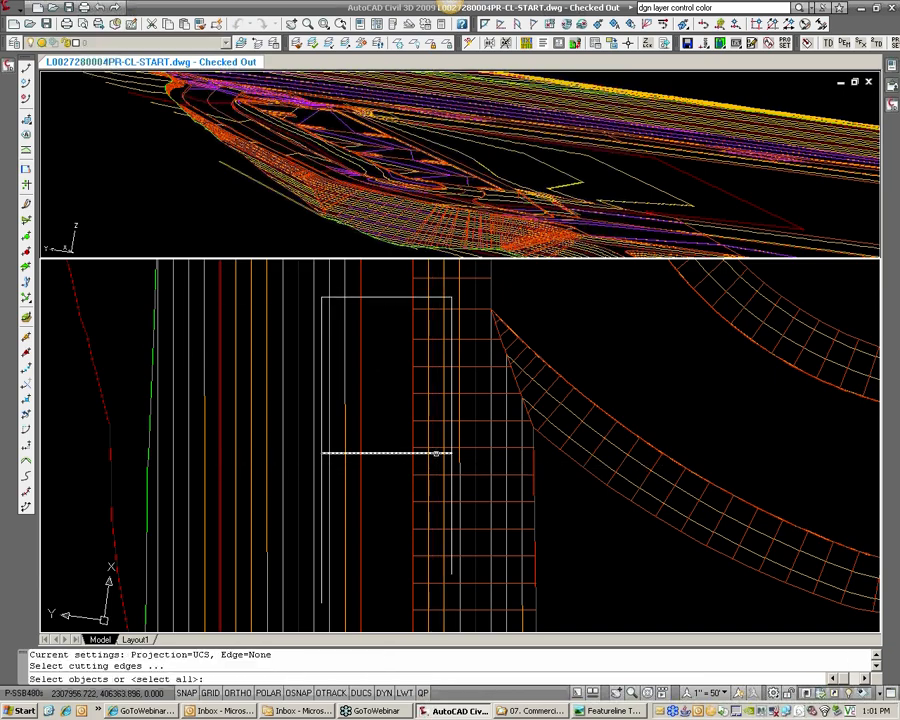
click(436, 453)
key(Return)
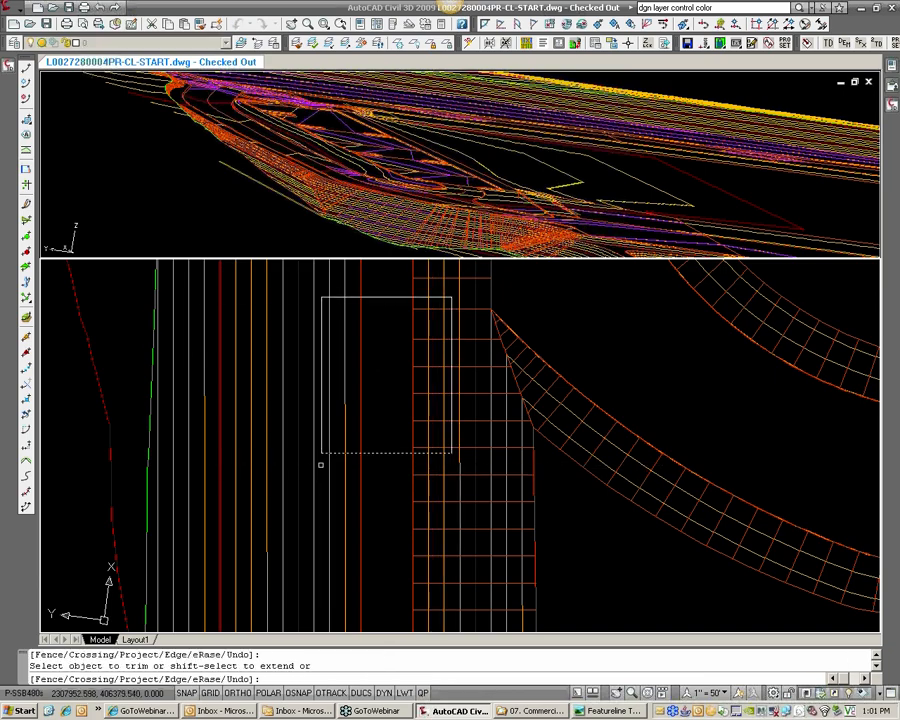
key(Return)
text(m)
key(Return)
click(392, 452)
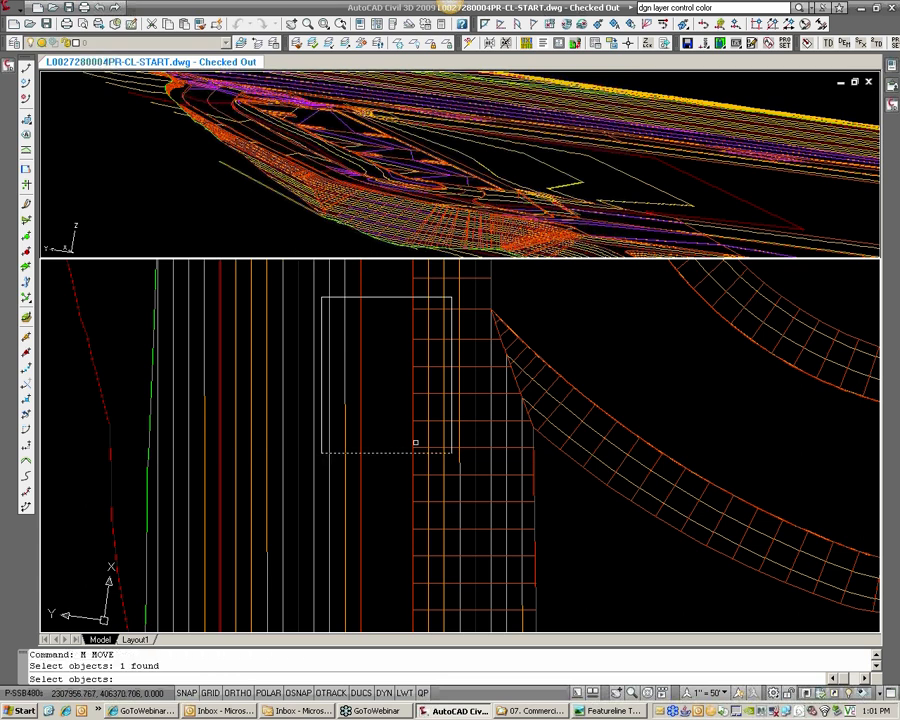
click(366, 299)
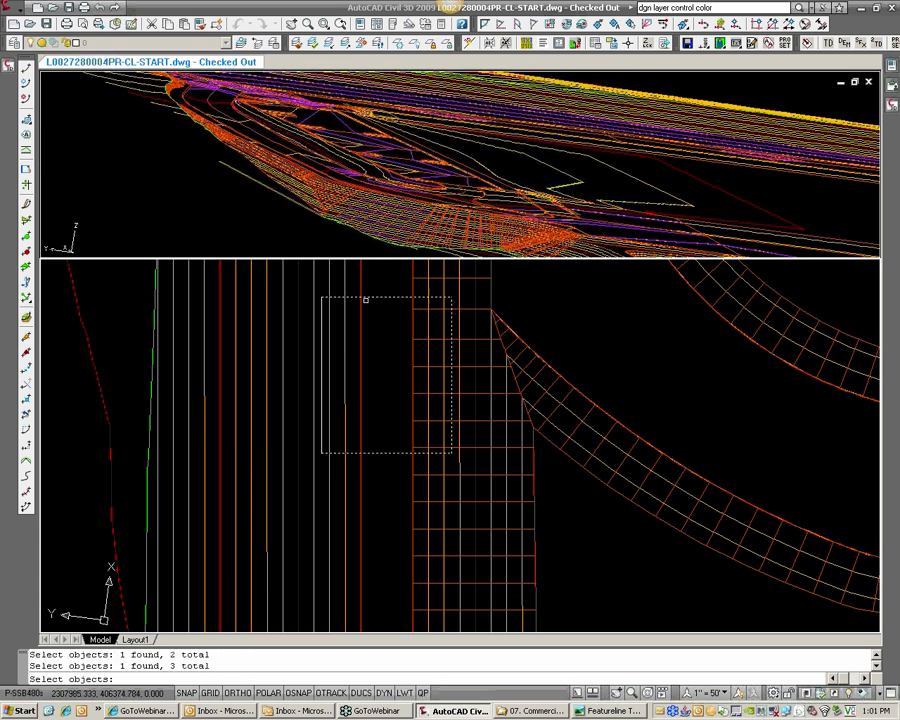
key(Return)
click(386, 337)
scroll(390, 390, down, 2)
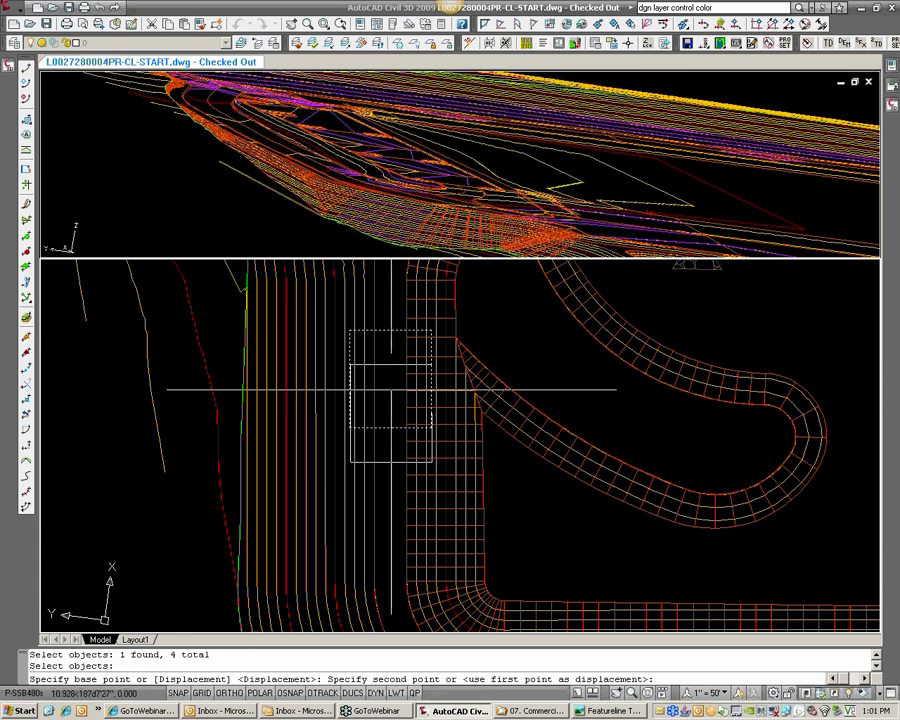
key(F8)
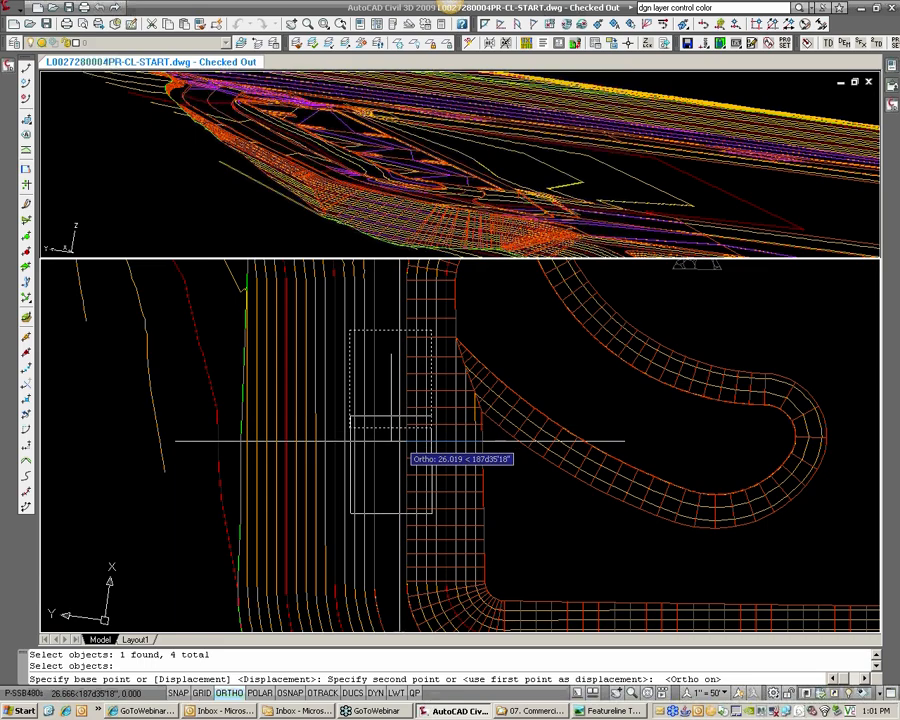
key(Escape)
Identify the elevation of the contour just outside the rectangle's long edge, using nearest snap
scroll(388, 400, up, 3)
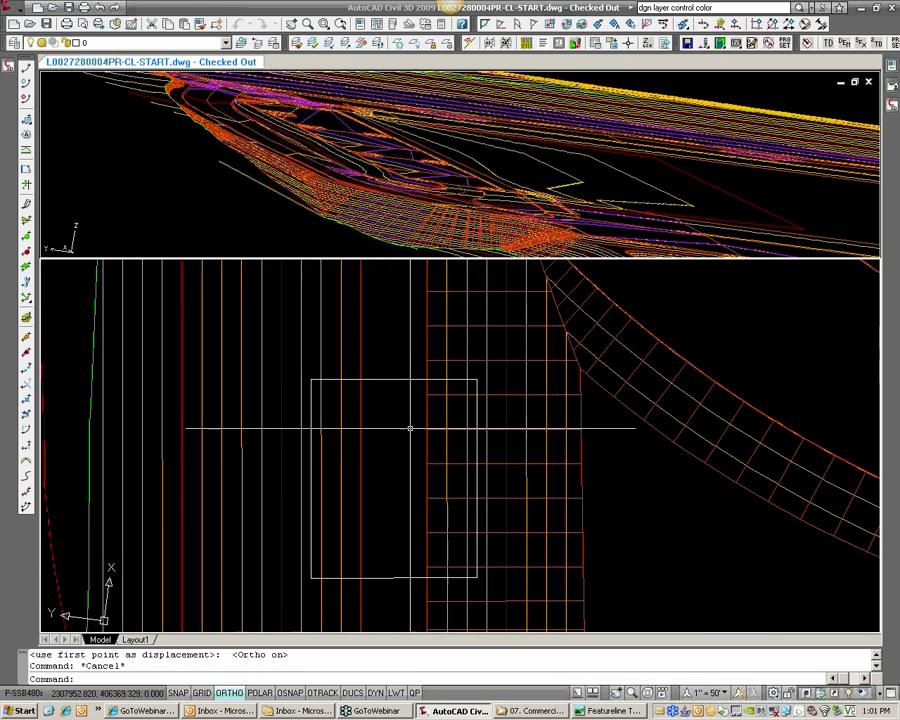
scroll(386, 365, up, 1)
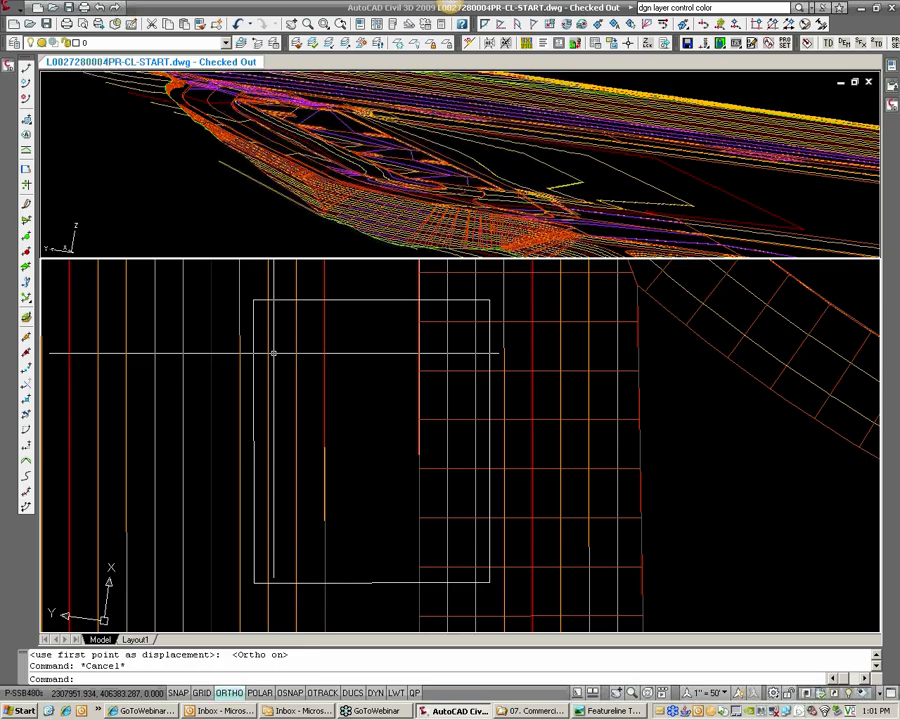
text(ID)
key(Return)
text(NEA)
key(Return)
click(241, 363)
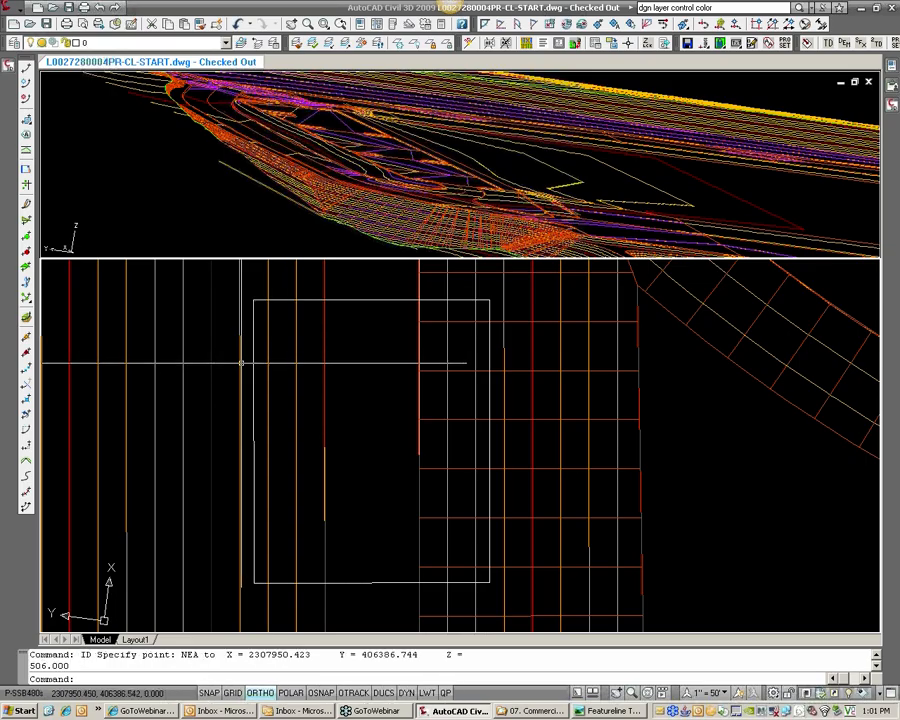
Convert the rectangle's four sides to feature lines in site TEMP on layer -C3D_SRF-FEA, erasing the existing entities
scroll(368, 348, down, 1)
scroll(350, 330, up, 1)
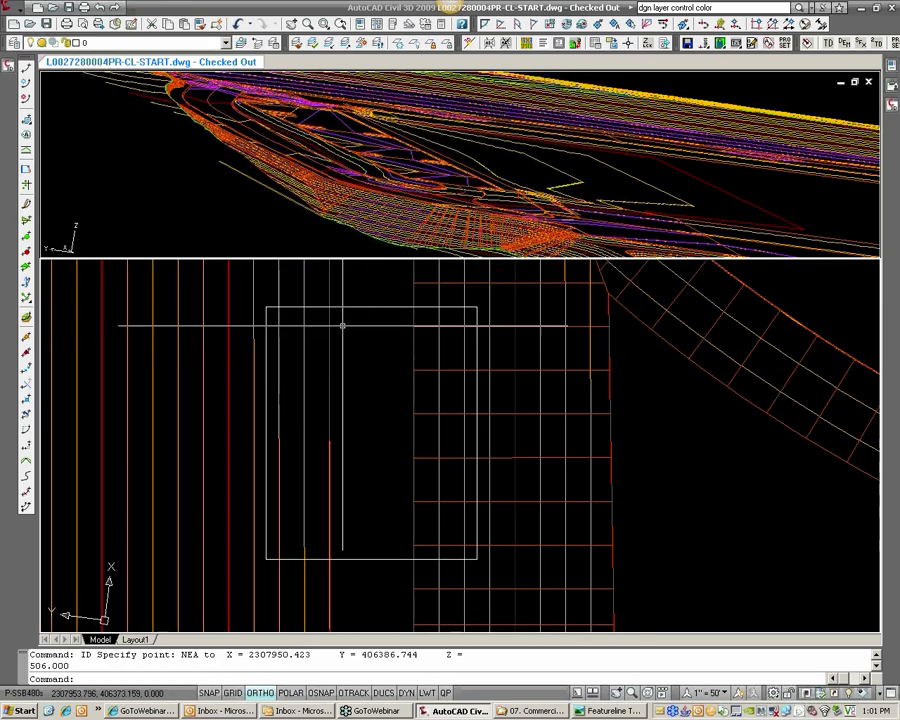
click(27, 88)
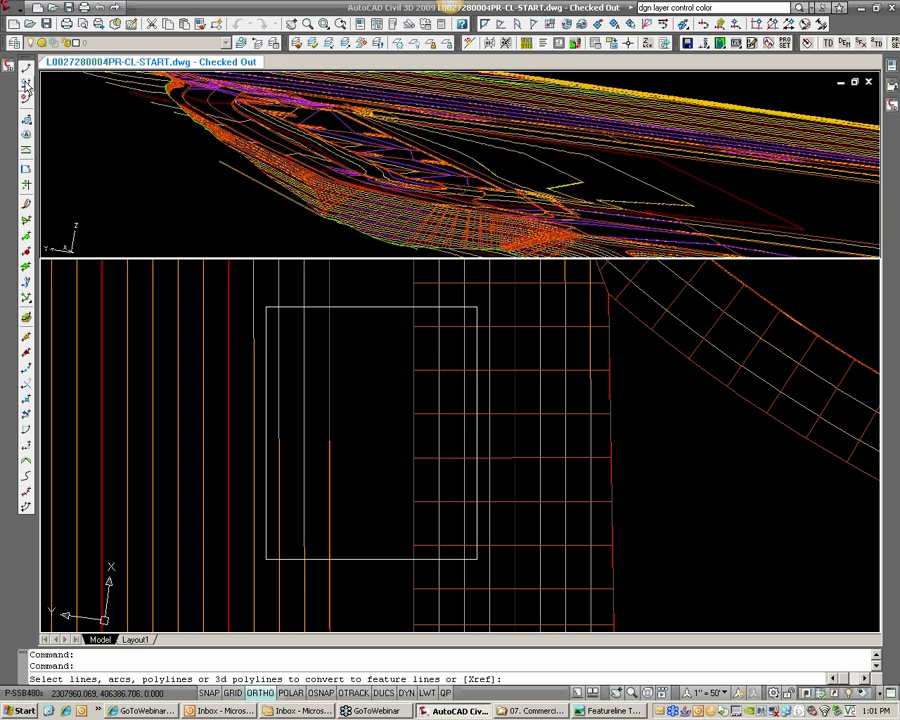
click(265, 322)
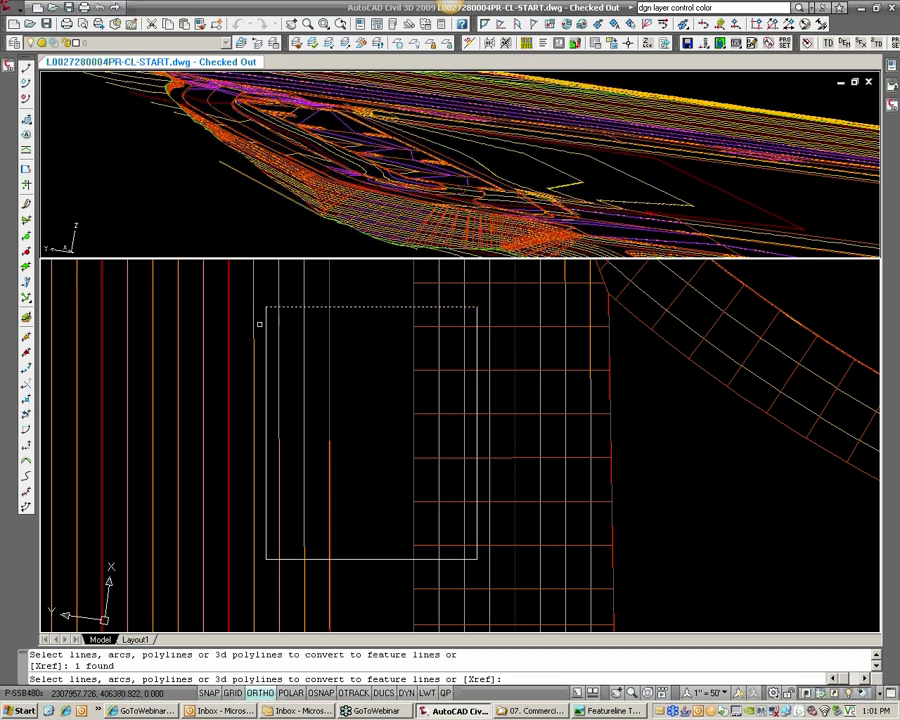
click(265, 328)
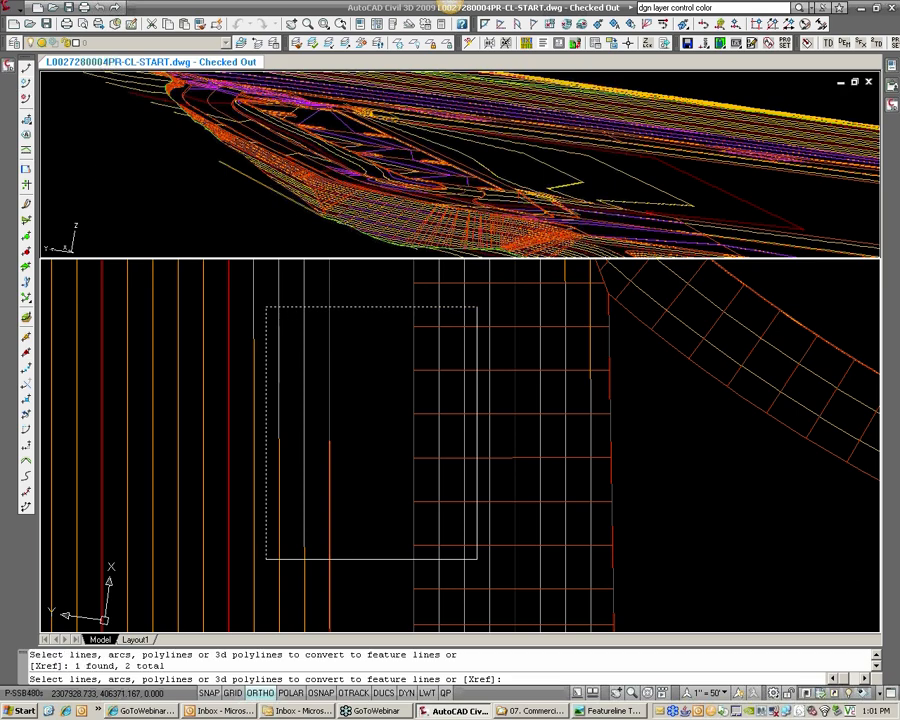
click(446, 566)
click(436, 545)
click(476, 522)
key(Return)
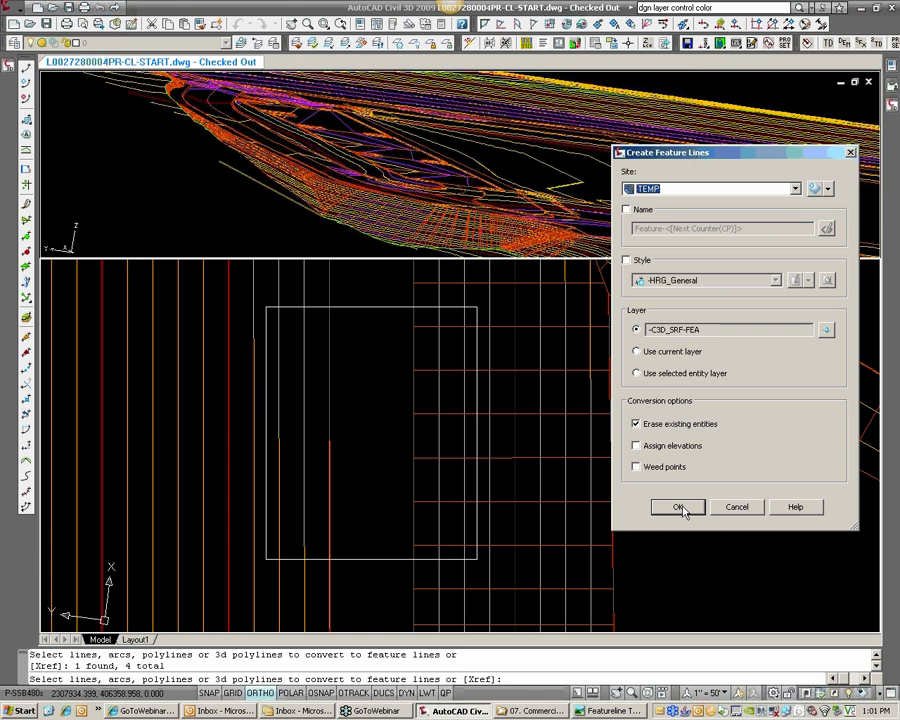
click(679, 508)
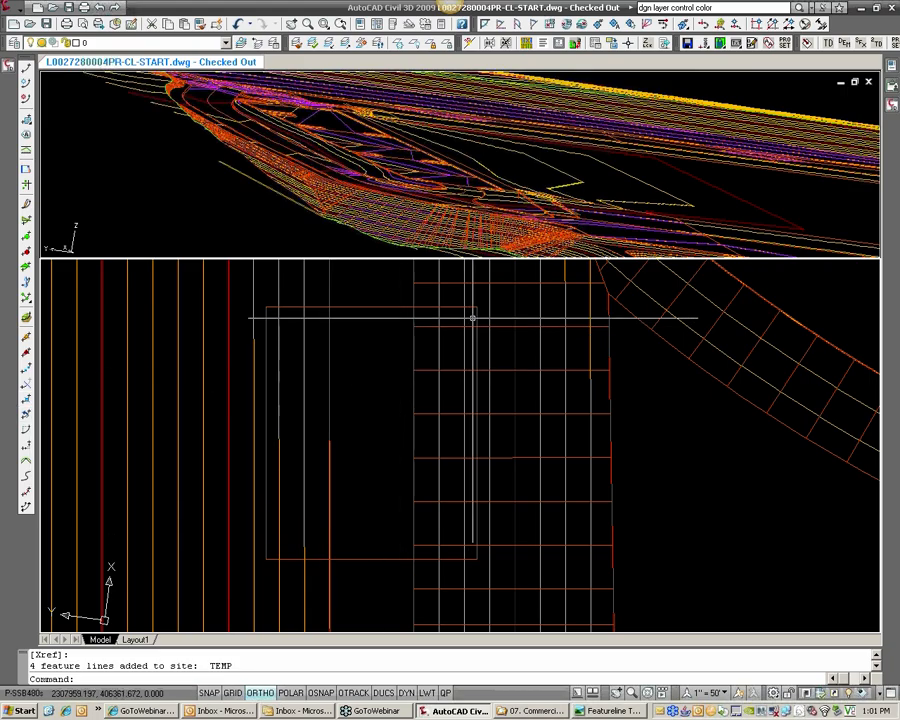
Set both corners at the rectangle's upper edge in plan view to elevation 506.5 with Quick Elevation Edit
click(370, 307)
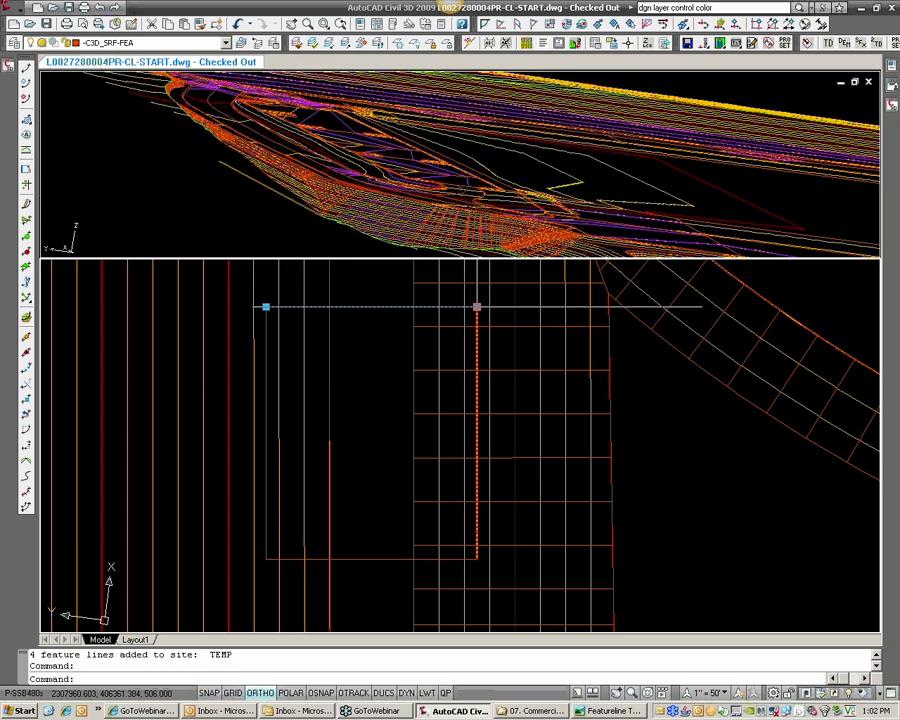
key(Escape)
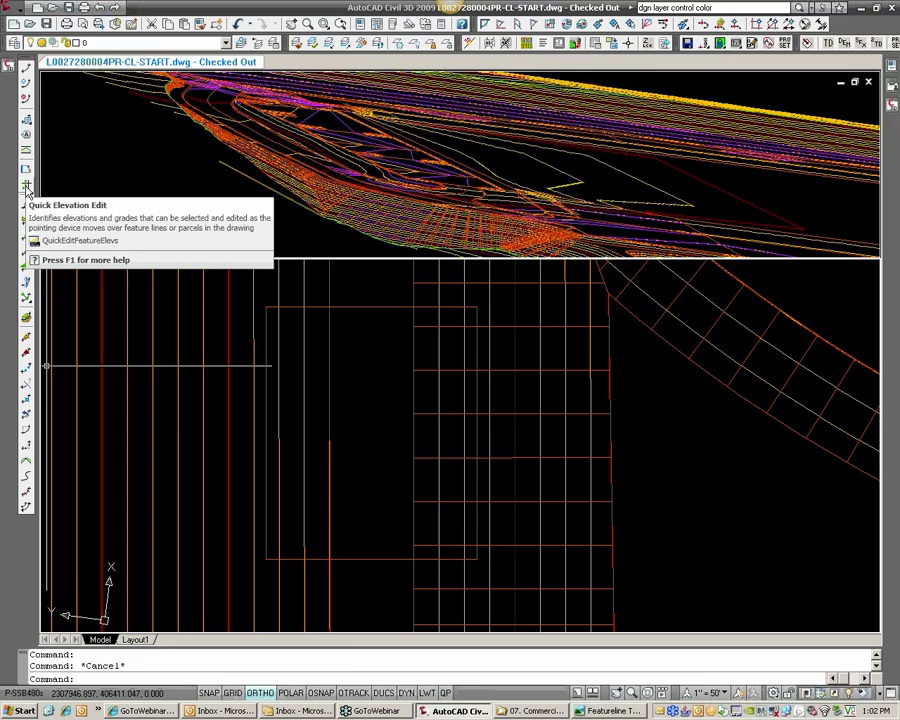
click(27, 188)
click(265, 309)
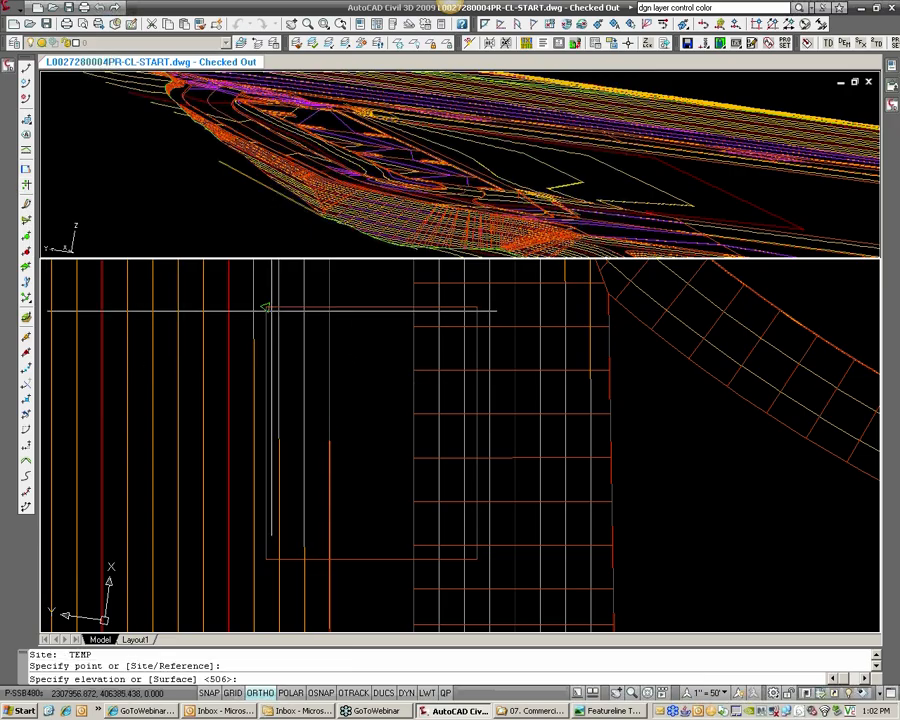
text(506.5)
key(Return)
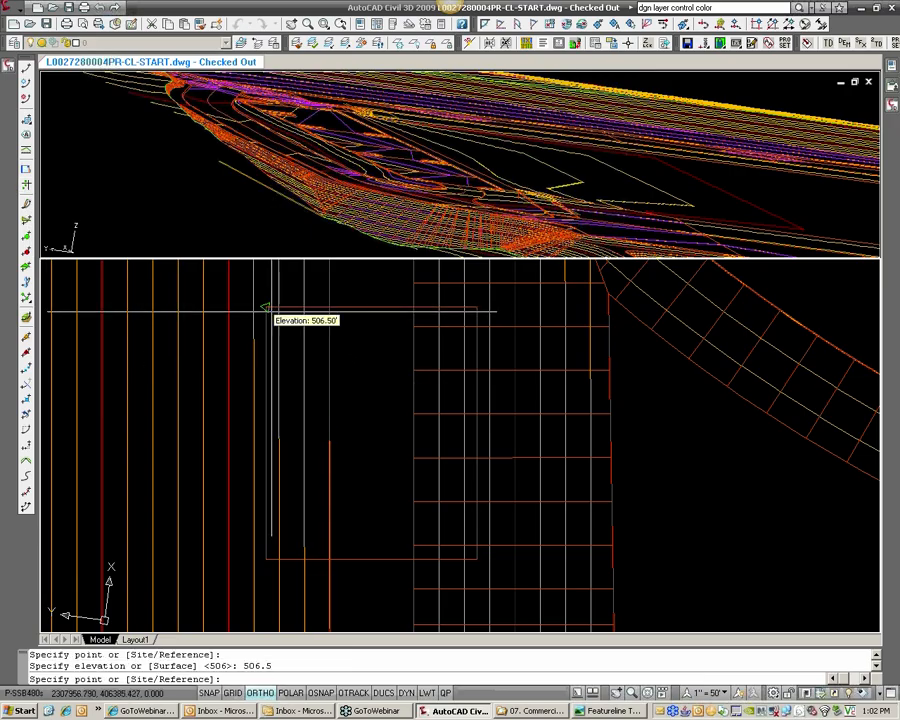
click(465, 314)
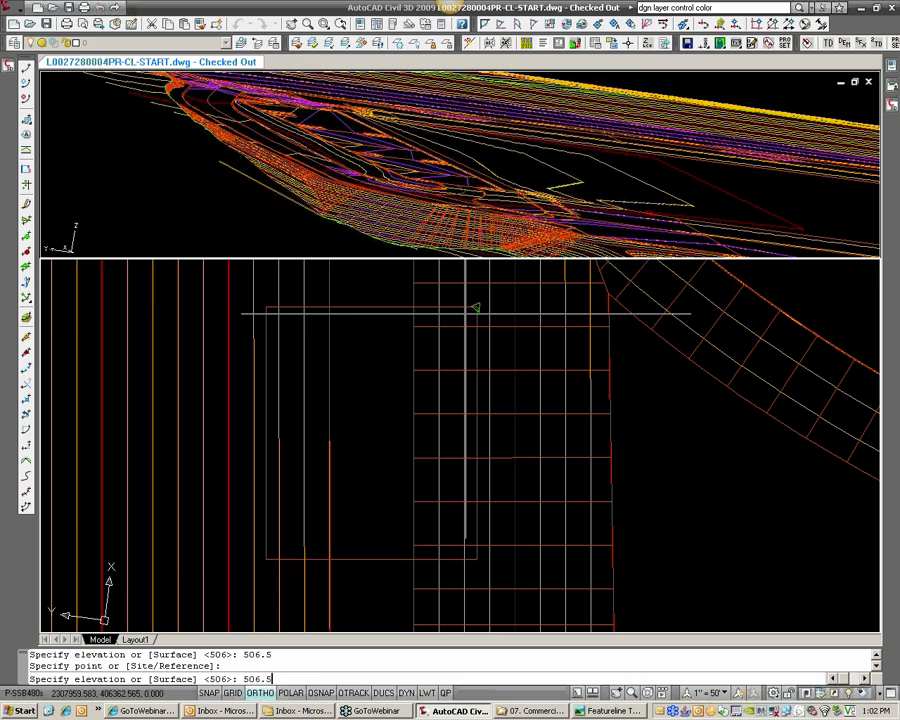
text(506.5)
key(Return)
Set the two corners at the rectangle's lower edge in plan view to elevation 506.5 and finish elevation editing
click(476, 560)
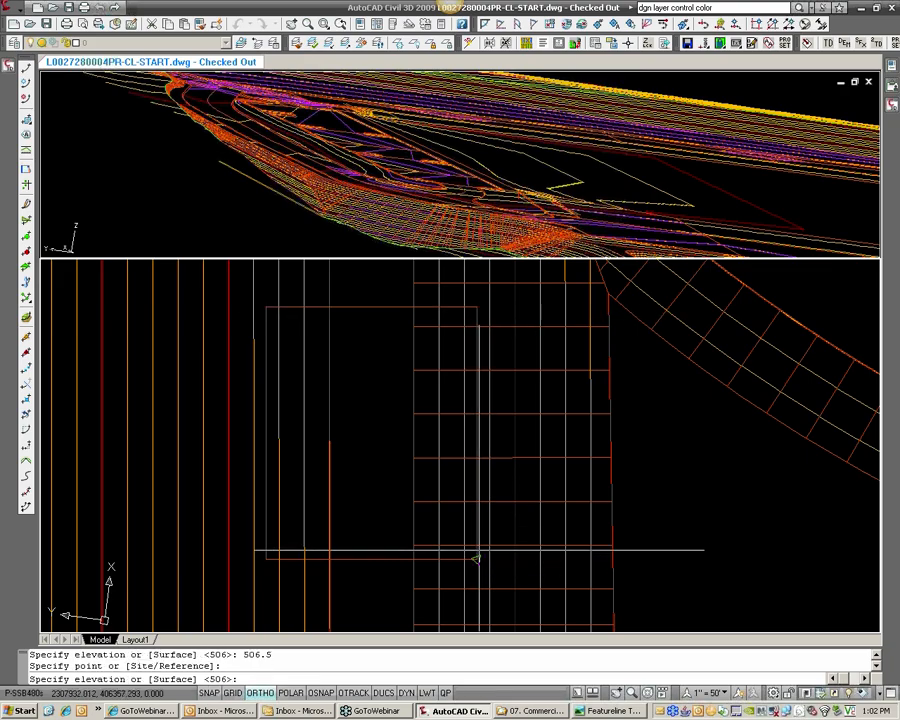
text(506.5)
key(Return)
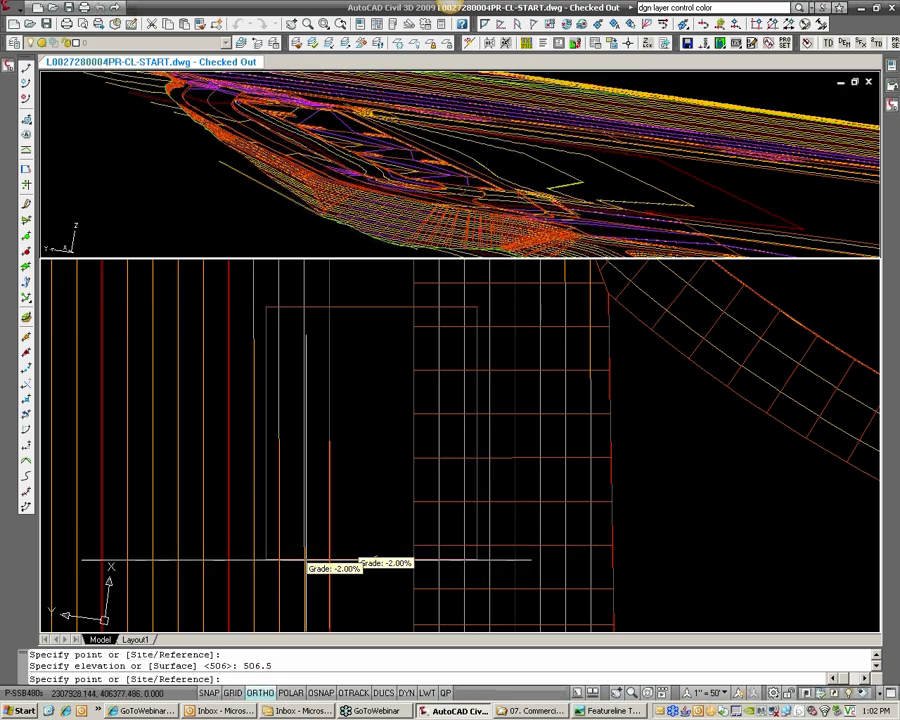
click(285, 556)
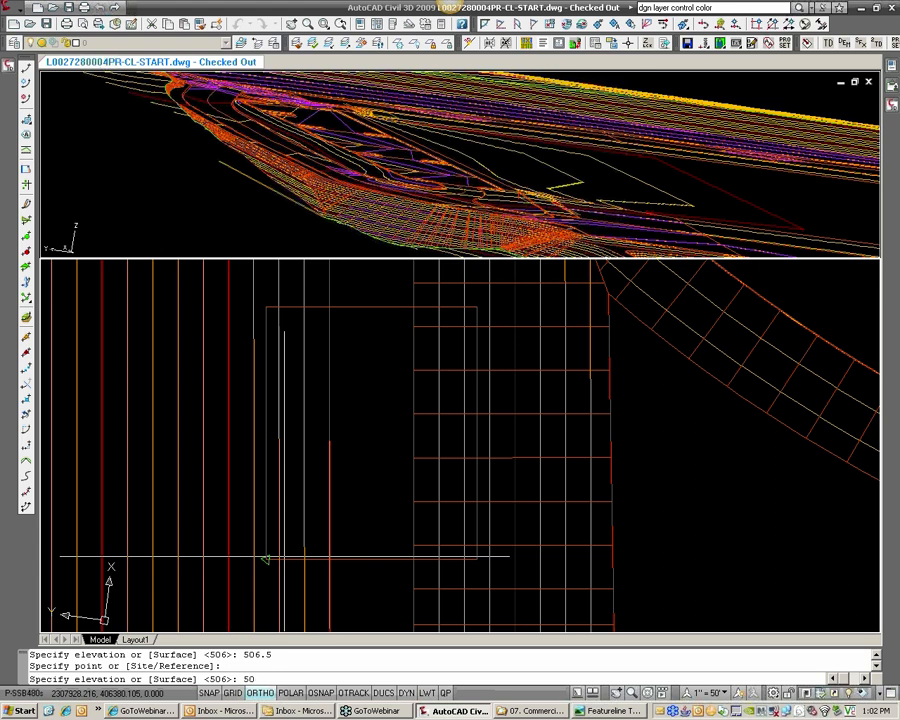
text(506.5)
key(Return)
key(Return)
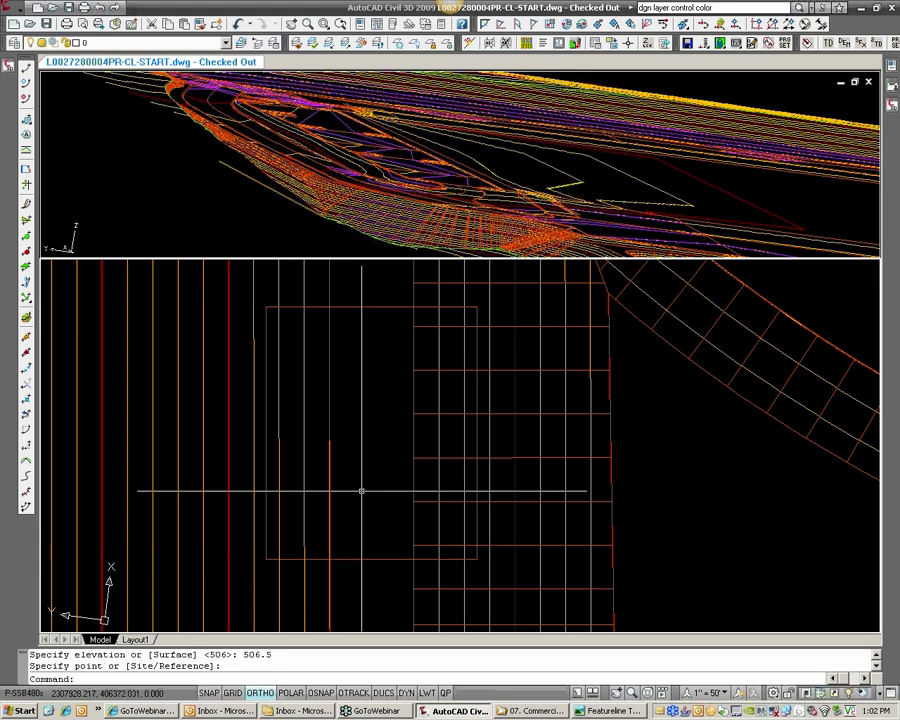
Open the Grading Creation Tools for grading from the rectangle's feature lines
scroll(360, 488, down, 2)
scroll(372, 440, up, 2)
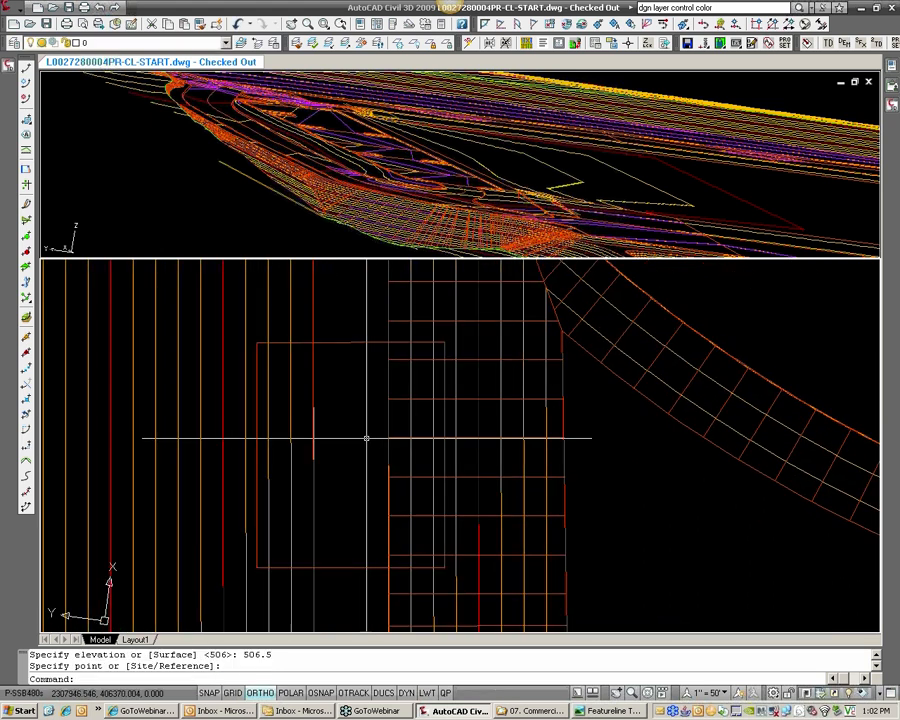
scroll(355, 359, down, 4)
middle_drag(357, 352, 354, 382)
scroll(354, 383, up, 3)
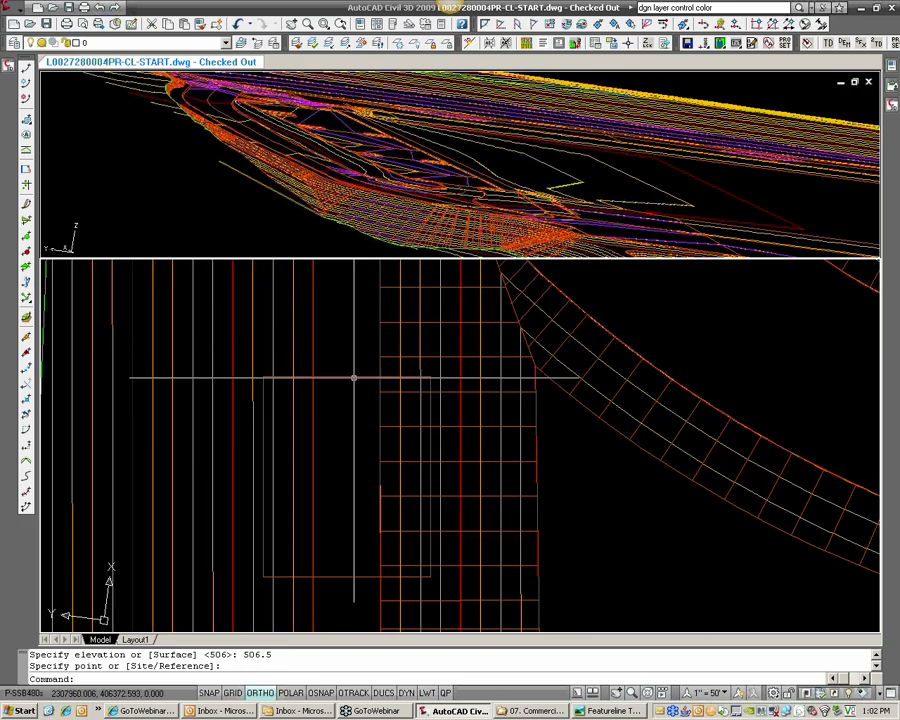
click(14, 8)
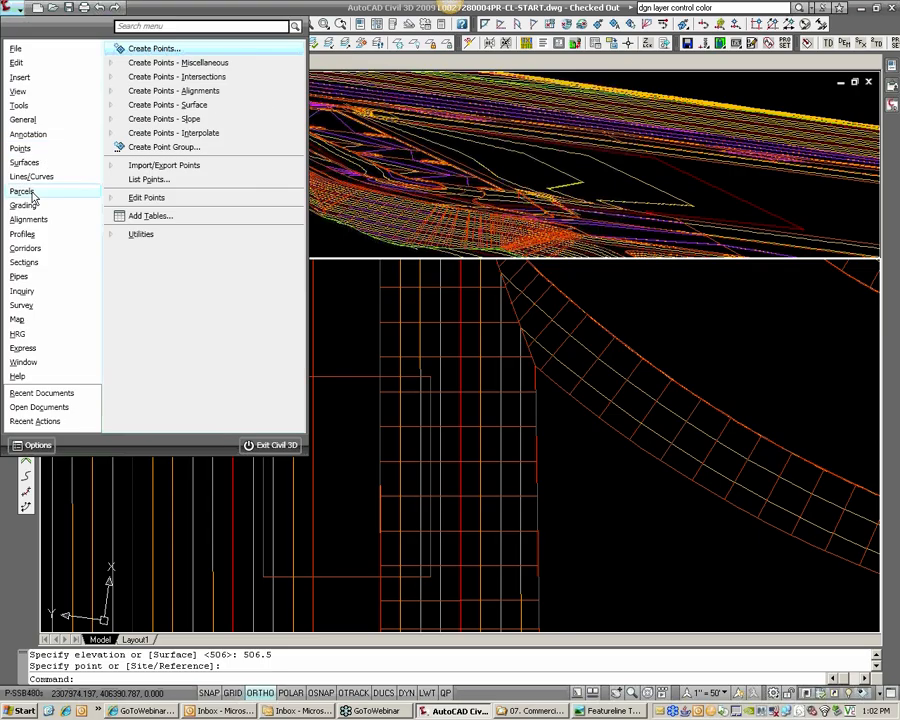
mouse_move(32, 207)
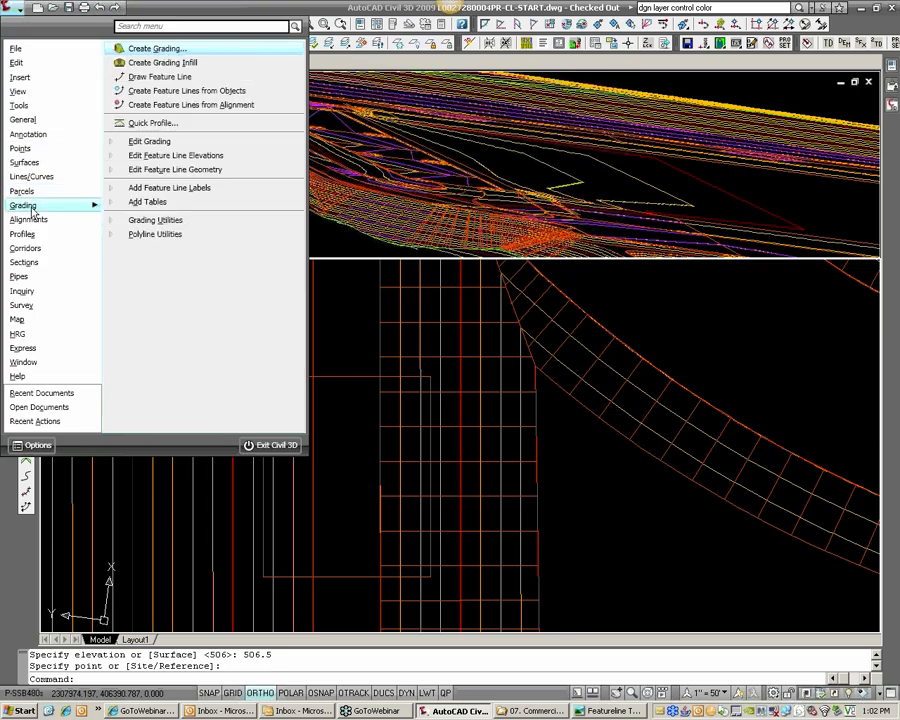
click(140, 50)
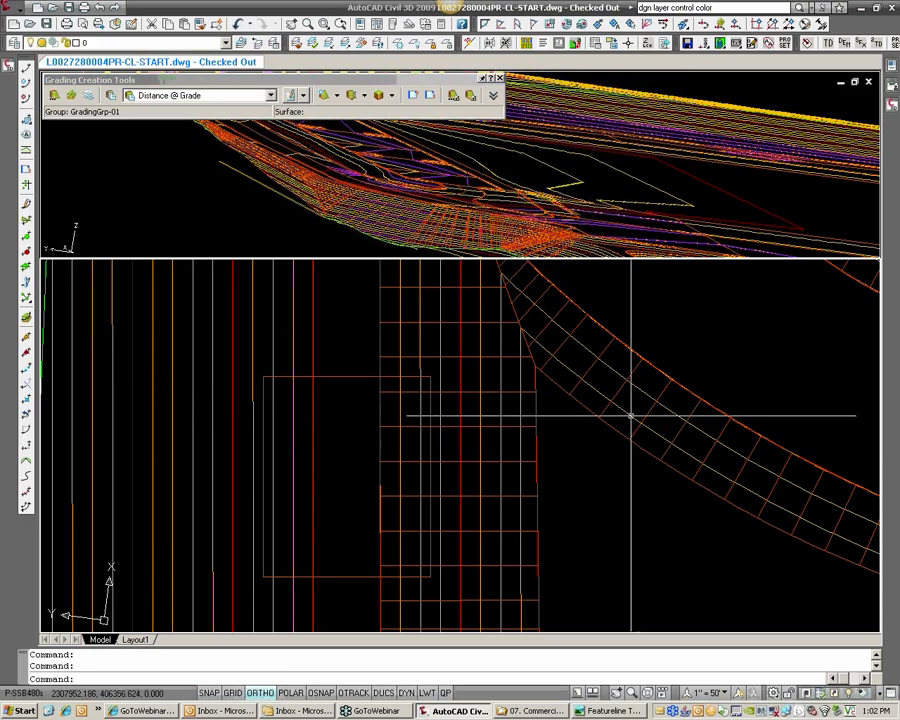
Set 07-FG as the target surface for the grading
scroll(631, 415, down, 6)
scroll(629, 452, up, 4)
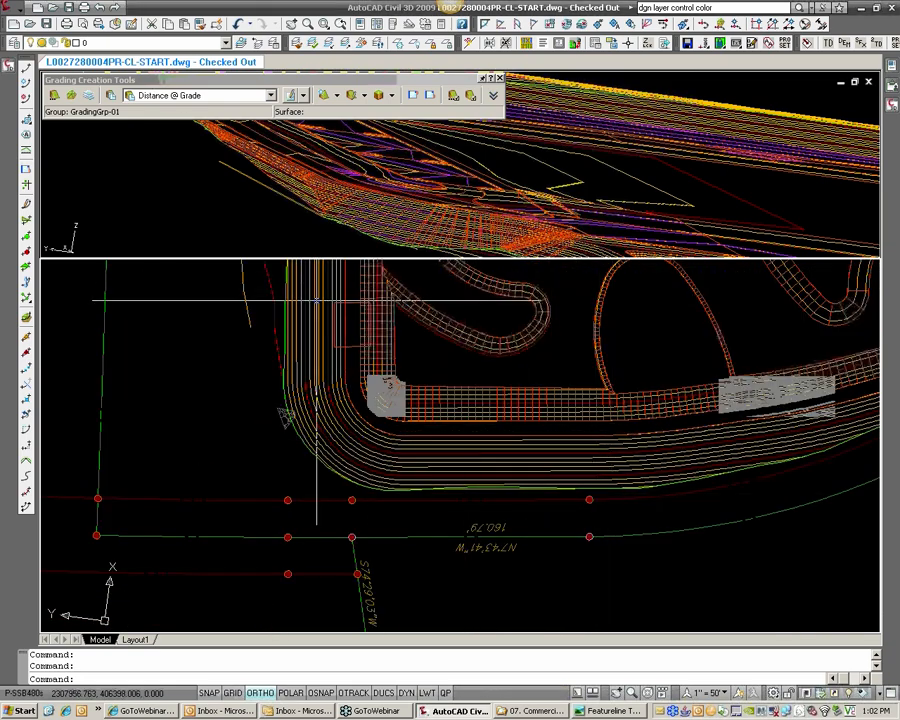
scroll(312, 305, up, 5)
scroll(322, 376, up, 2)
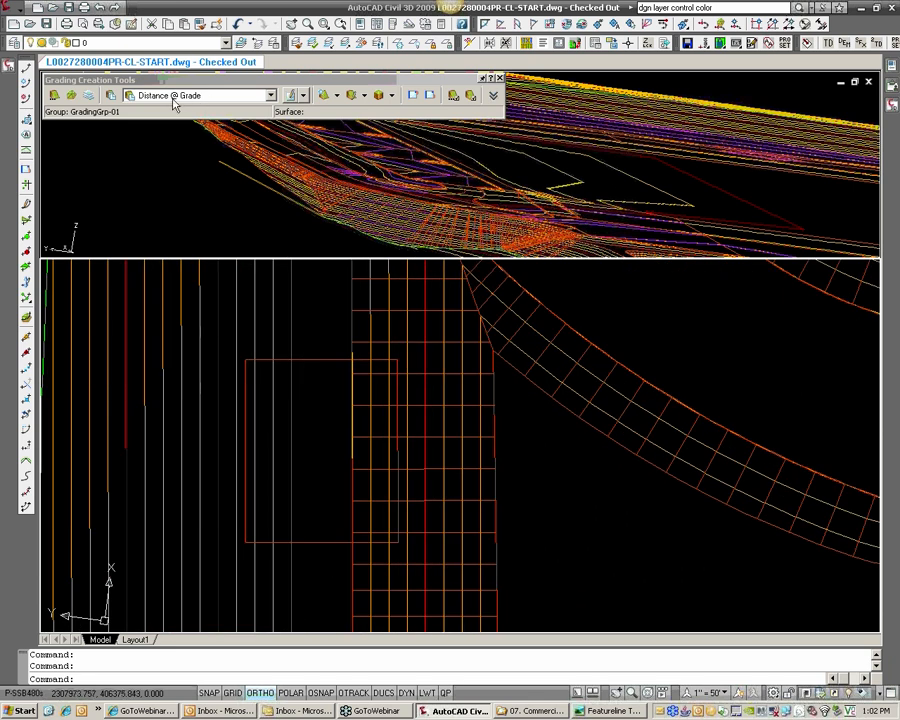
click(71, 96)
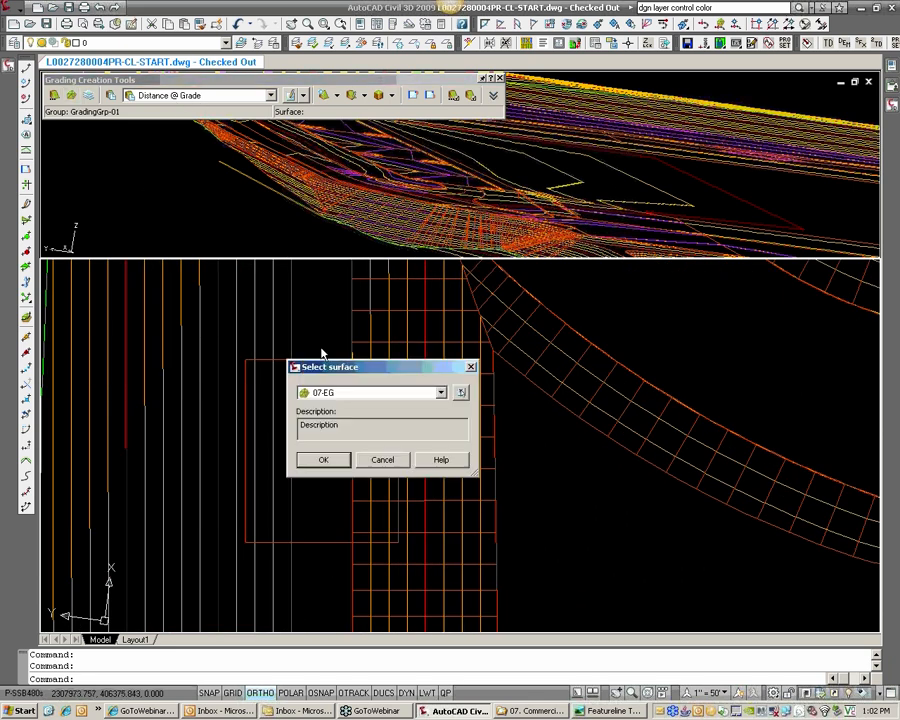
click(349, 393)
click(345, 418)
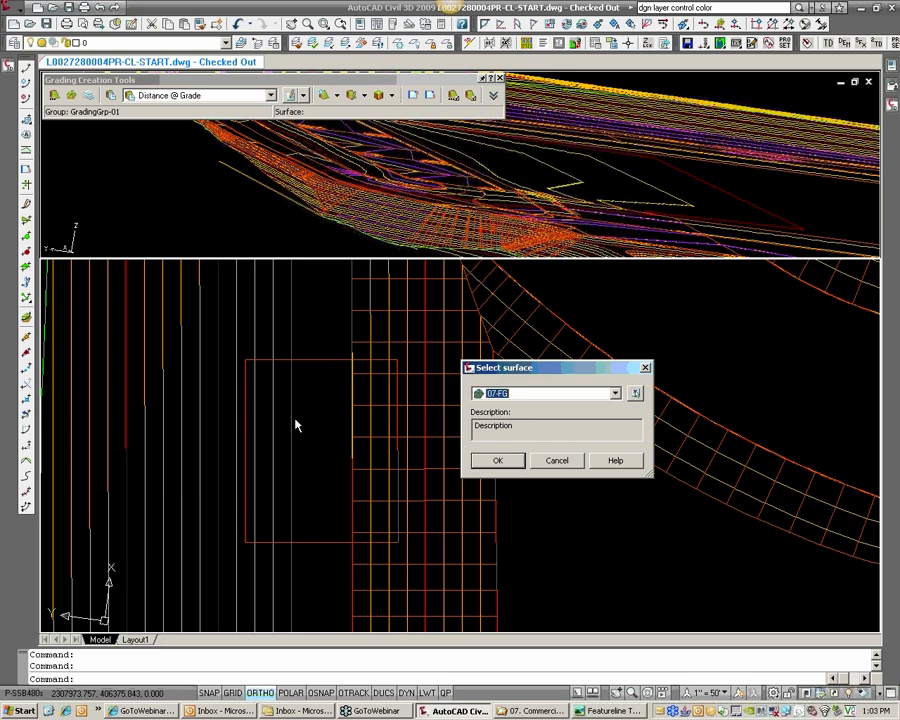
click(505, 465)
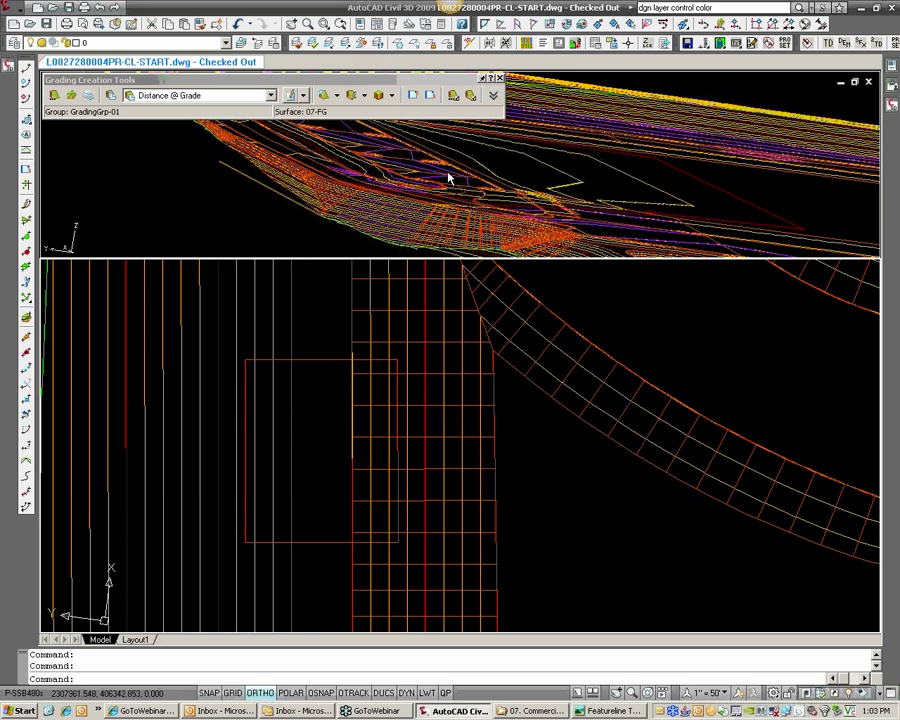
Orbit the 3D view to examine the rectangle of feature lines between the pond-bank slopes
click(447, 173)
scroll(447, 173, down, 2)
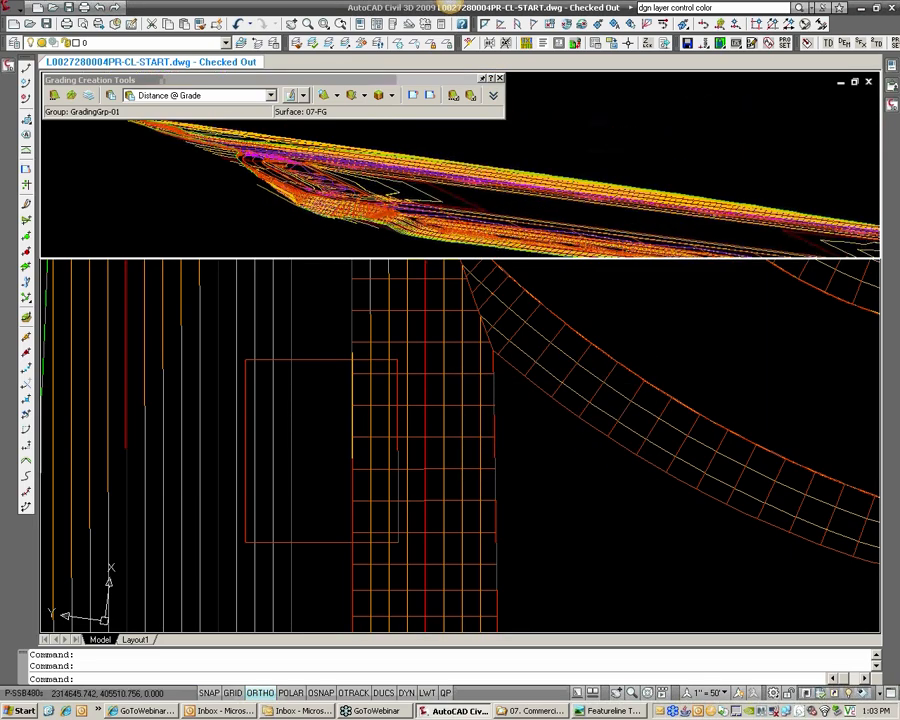
scroll(396, 187, up, 4)
right_click(383, 182)
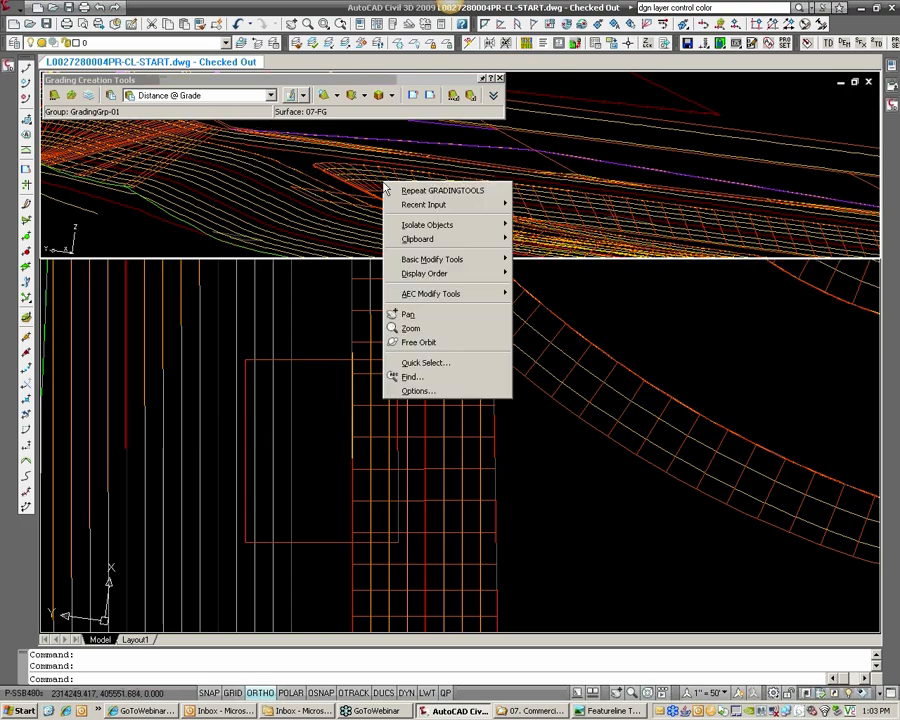
click(420, 342)
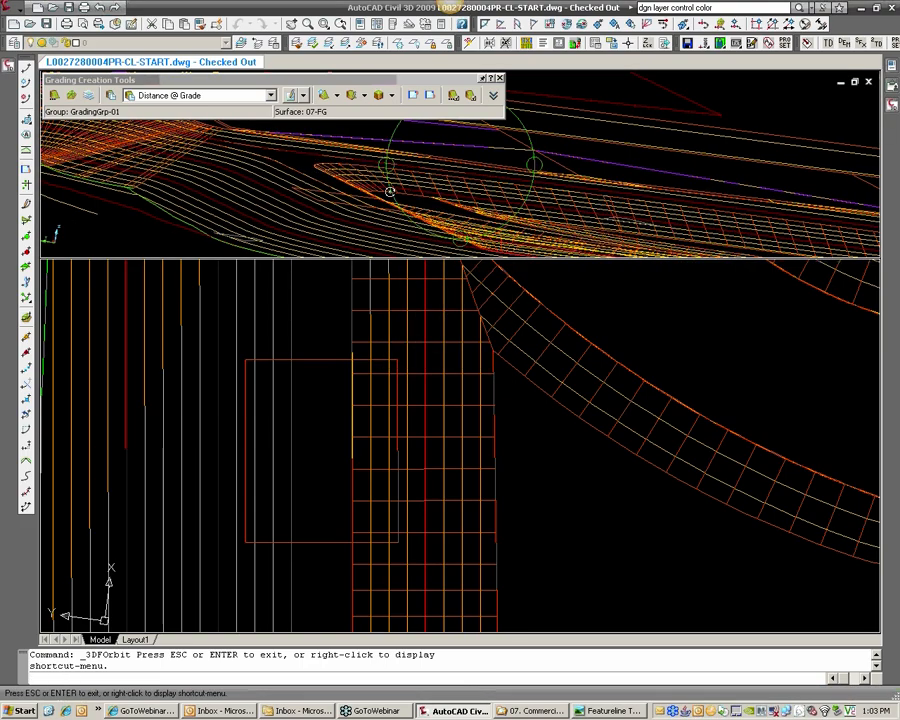
mouse_move(426, 195)
mouse_down()
mouse_move(434, 203)
mouse_move(447, 157)
mouse_move(432, 193)
mouse_move(436, 117)
mouse_move(421, 190)
mouse_move(406, 132)
mouse_move(432, 178)
mouse_up()
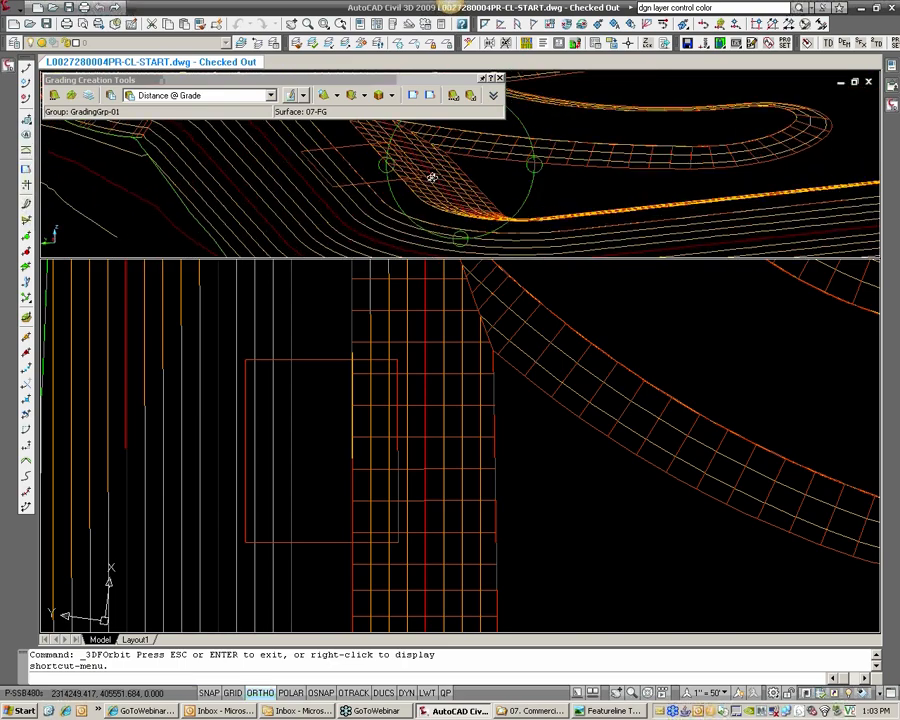
right_click(431, 177)
click(454, 185)
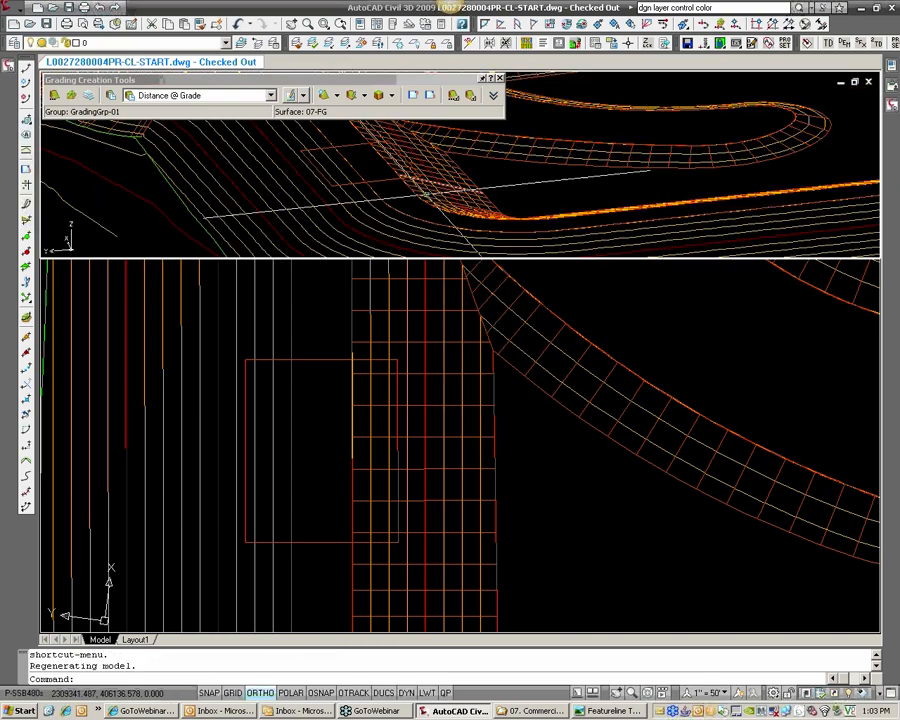
Choose the Surface @ 4-1 Slope grading criteria and try to grade from the rectangle's lower edge
click(240, 96)
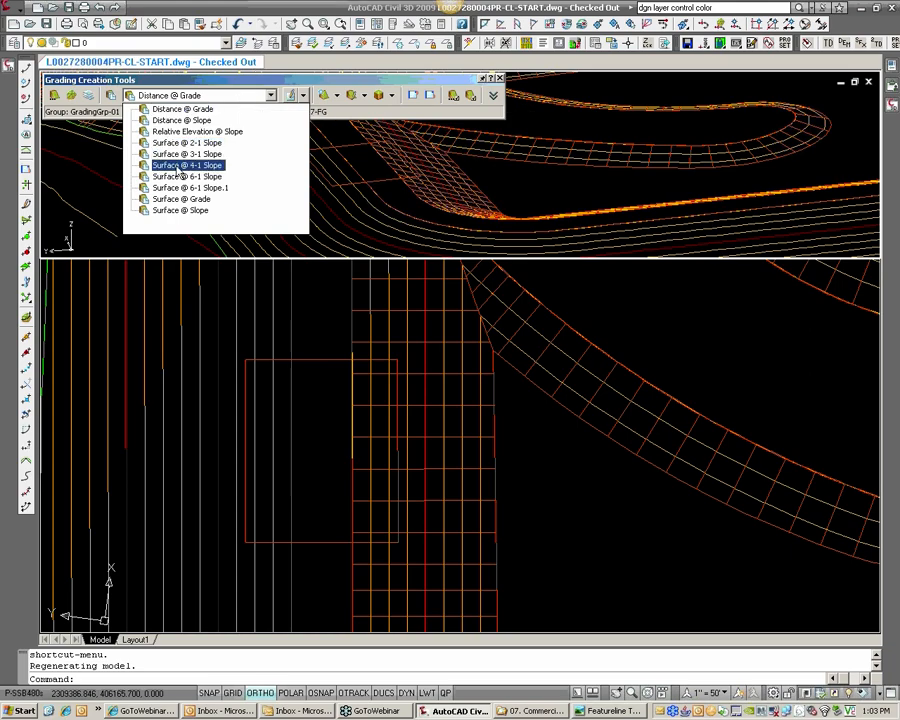
click(180, 165)
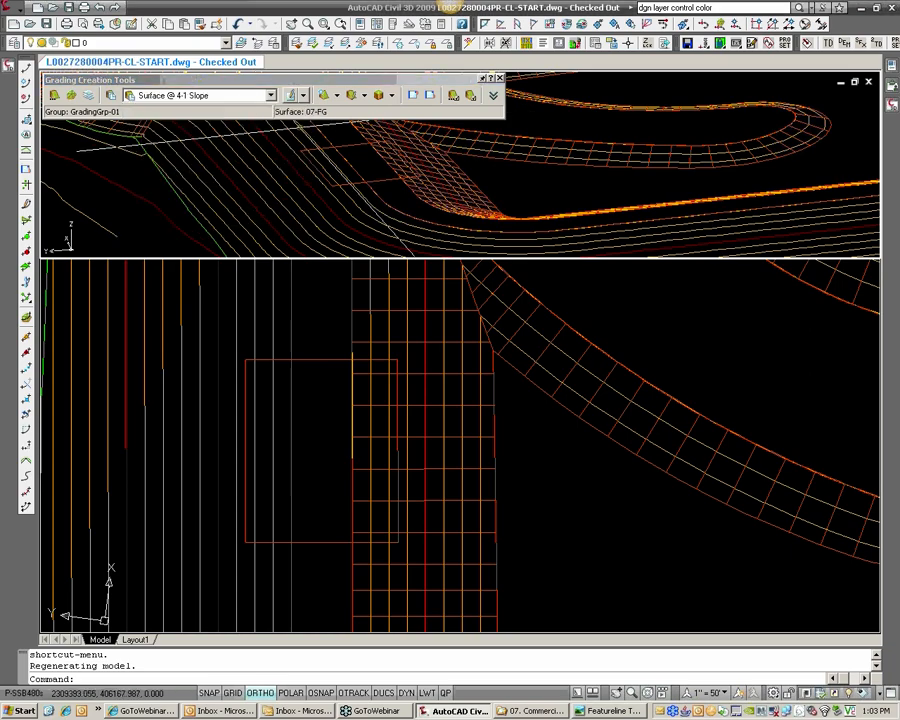
click(323, 96)
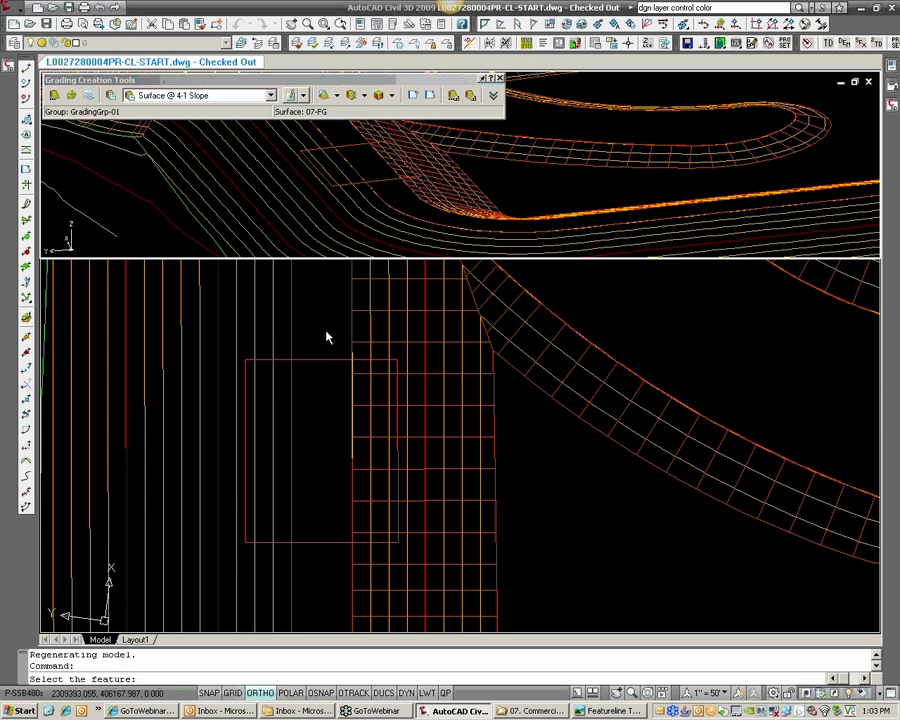
click(333, 542)
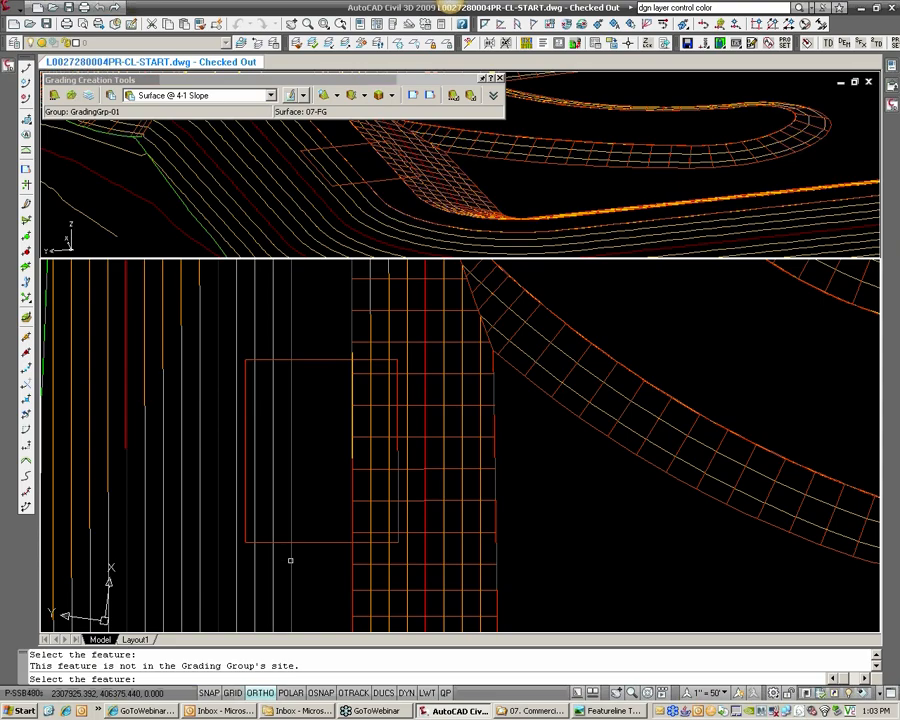
Create a grading group in site TEMP with the default name template and no automatic surface, and make it the active group
click(55, 97)
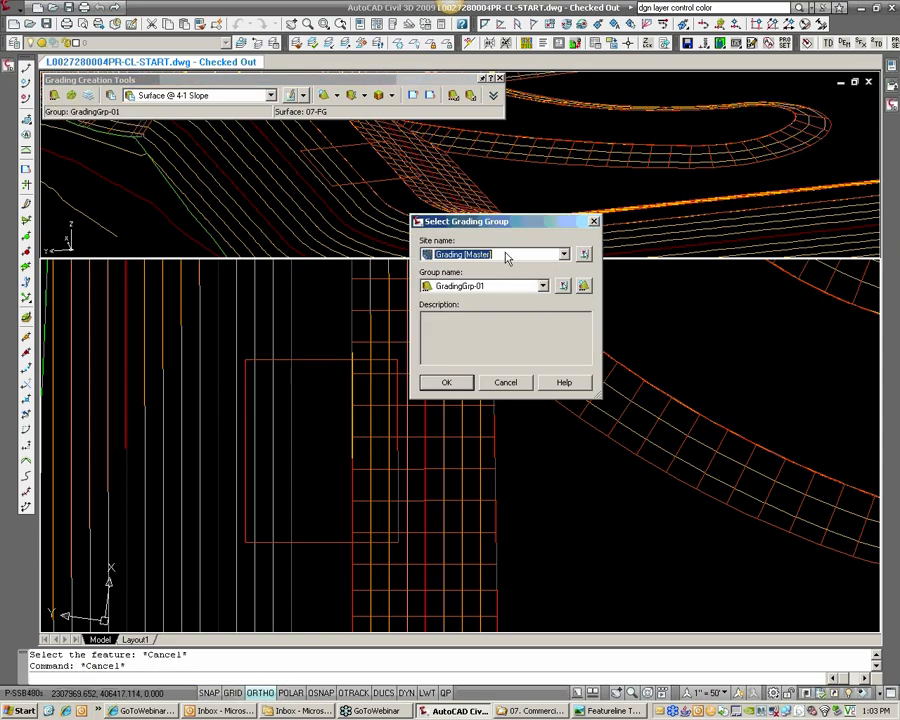
click(506, 258)
click(460, 279)
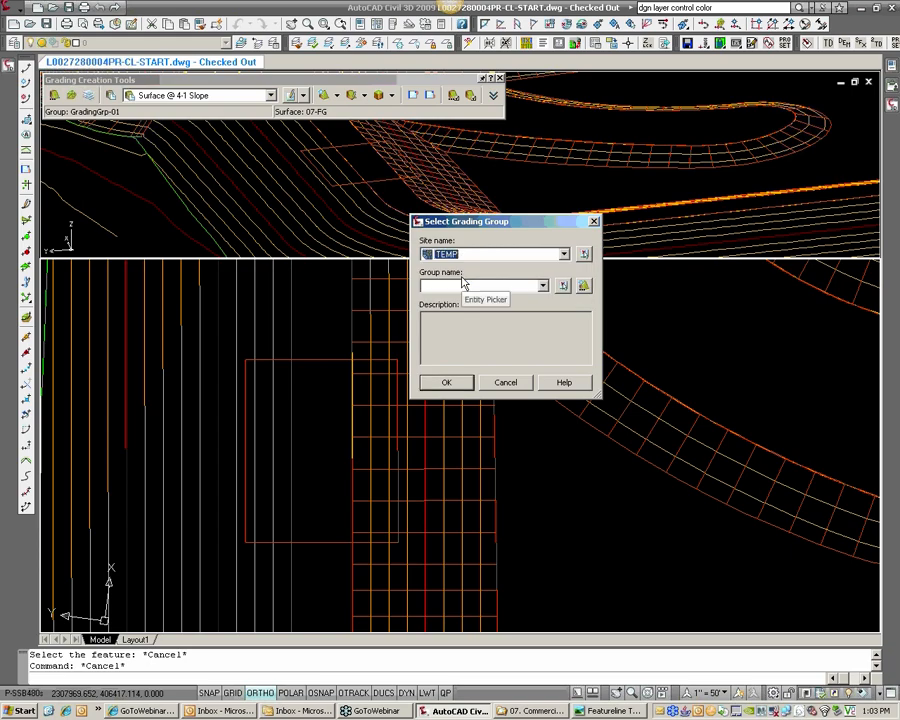
click(455, 383)
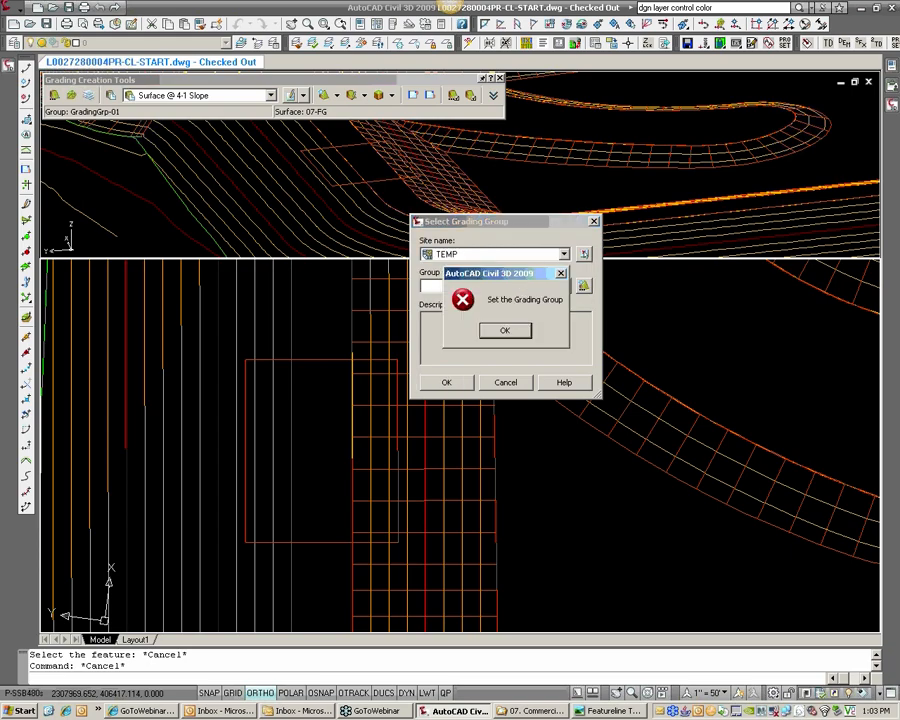
click(503, 331)
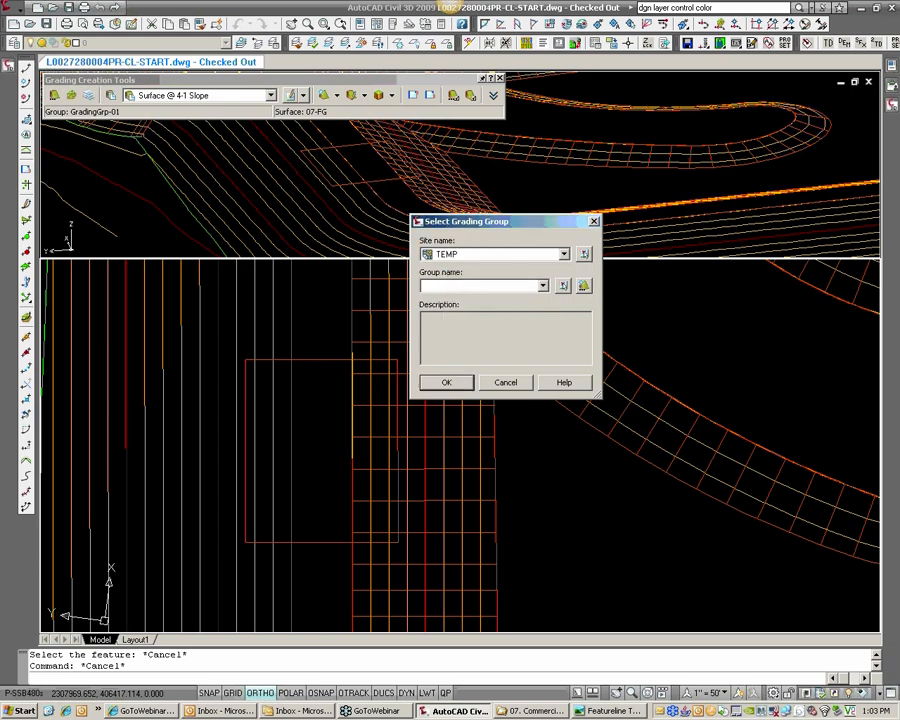
click(584, 287)
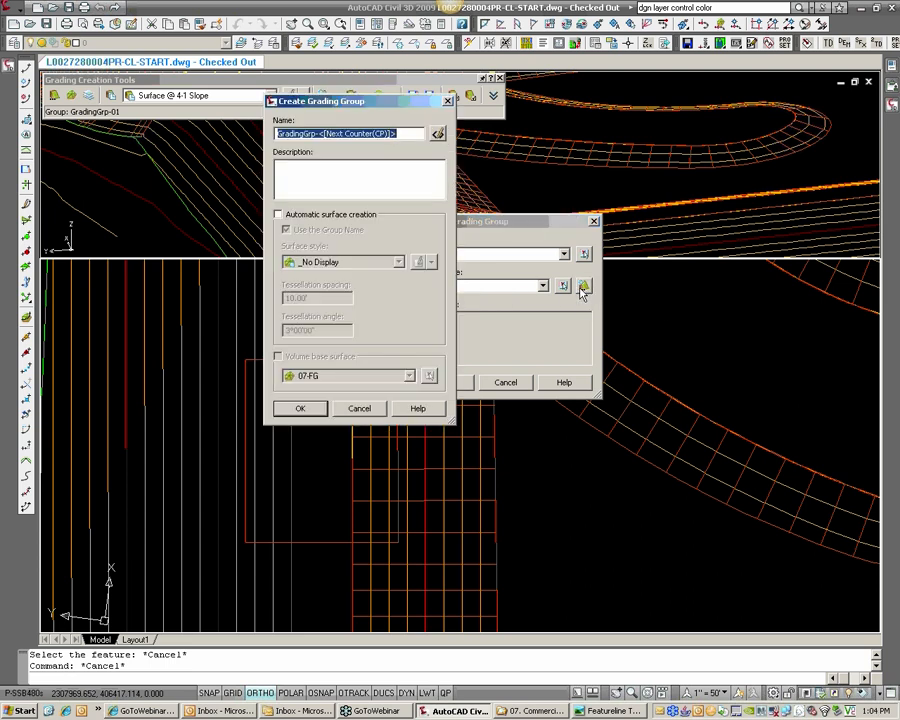
click(300, 408)
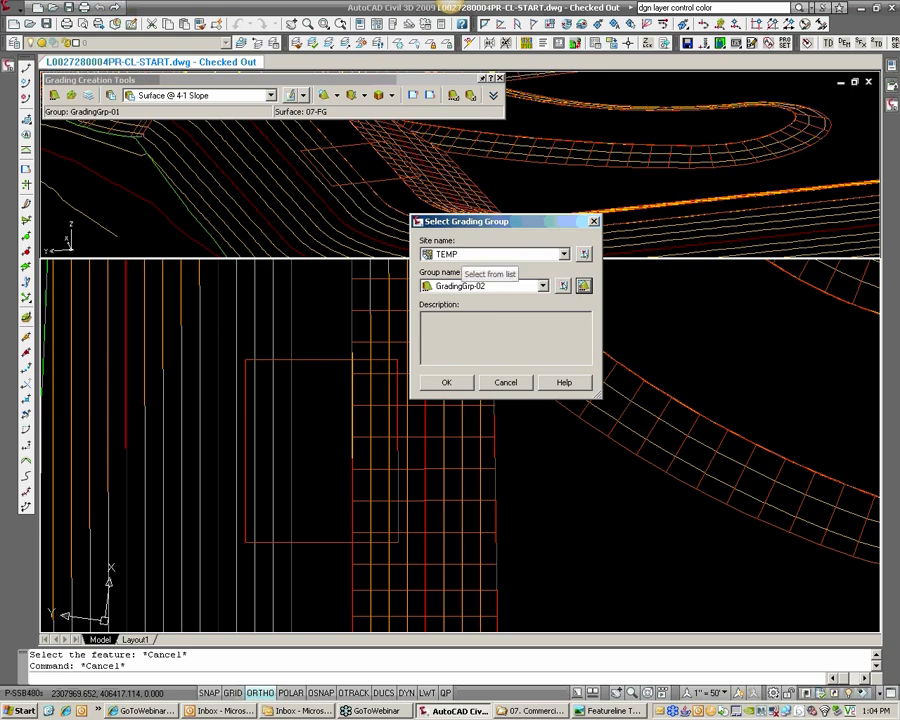
click(460, 387)
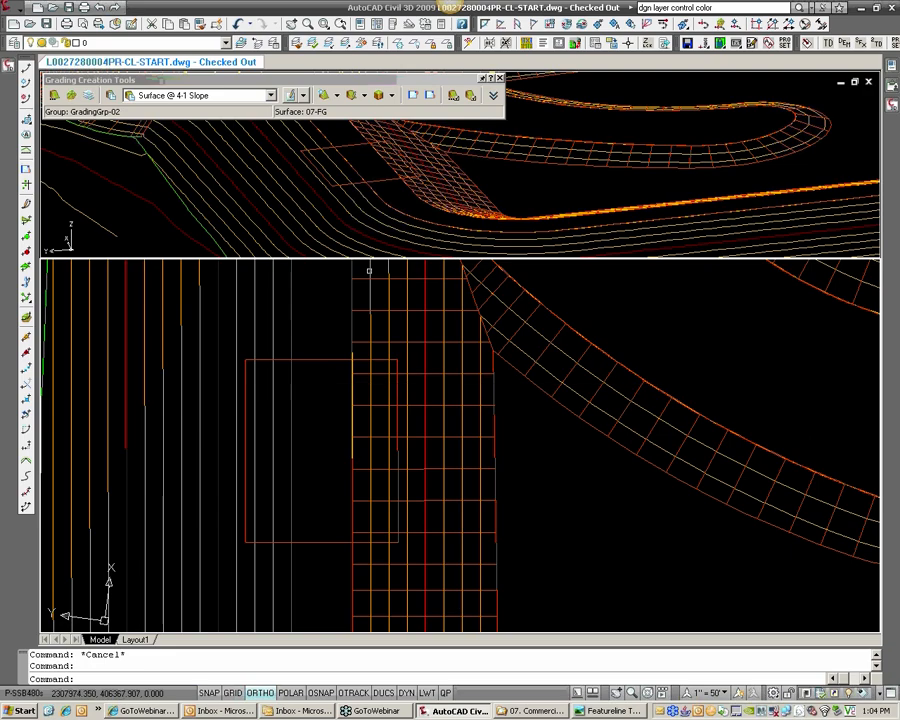
Grade outward from the rectangle's lower edge to surface 07-FG over its entire length, with 4:1 cut and fill slopes
click(324, 98)
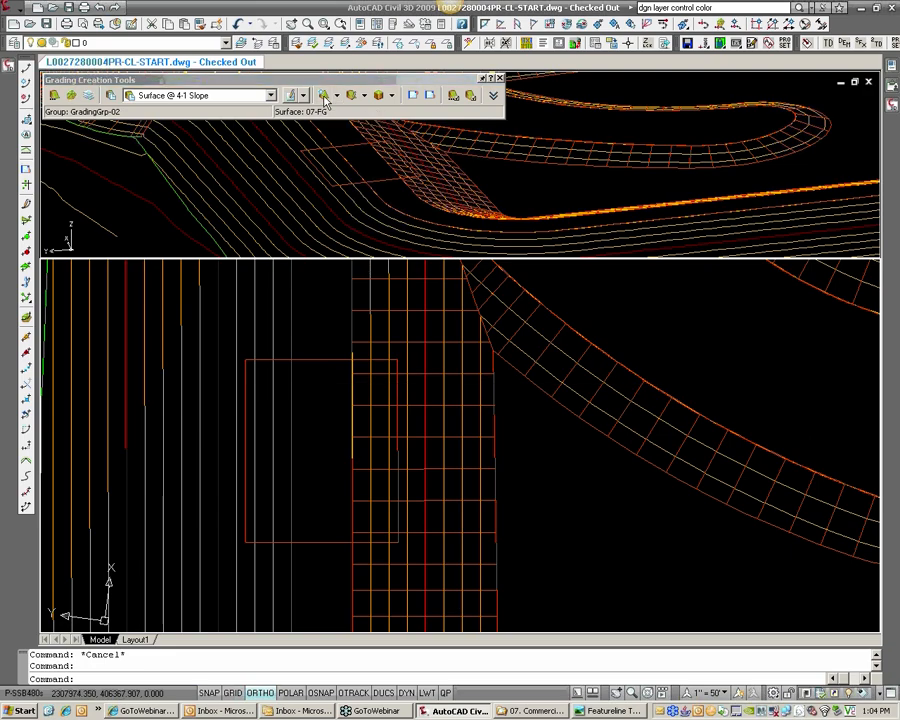
click(316, 542)
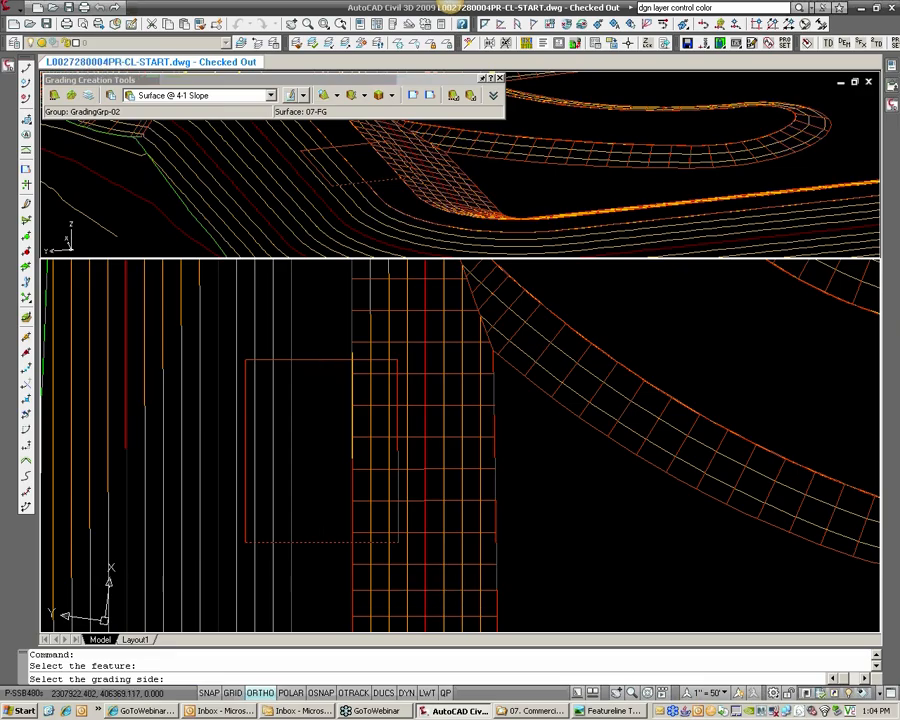
click(320, 584)
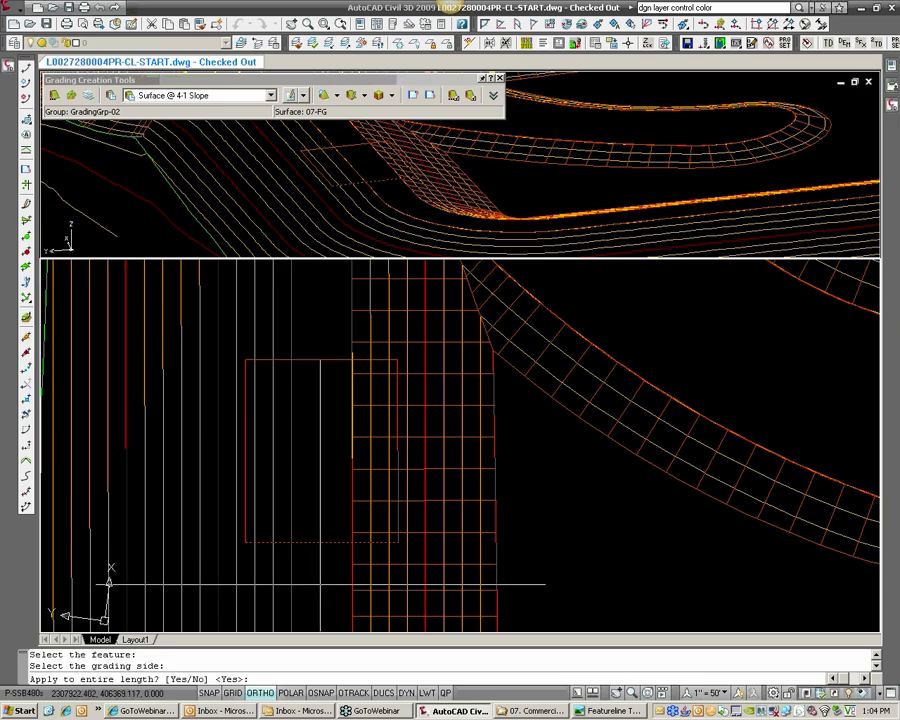
key(Return)
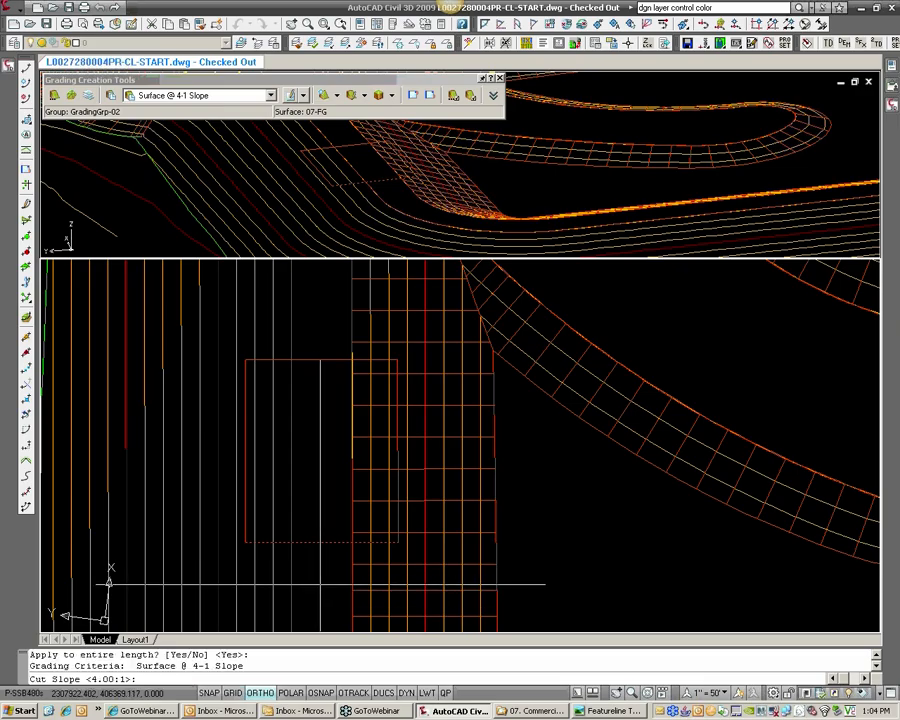
key(Return)
key(Return)
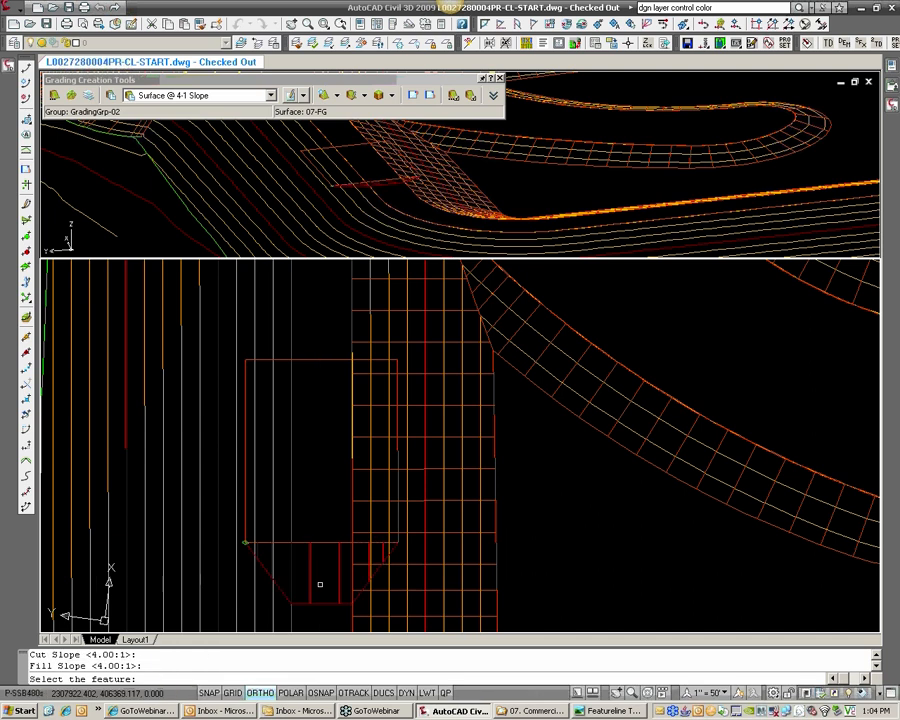
Grade outward from the rectangle's upper edge to surface 07-FG over its entire length, with 4:1 cut and fill slopes
click(321, 359)
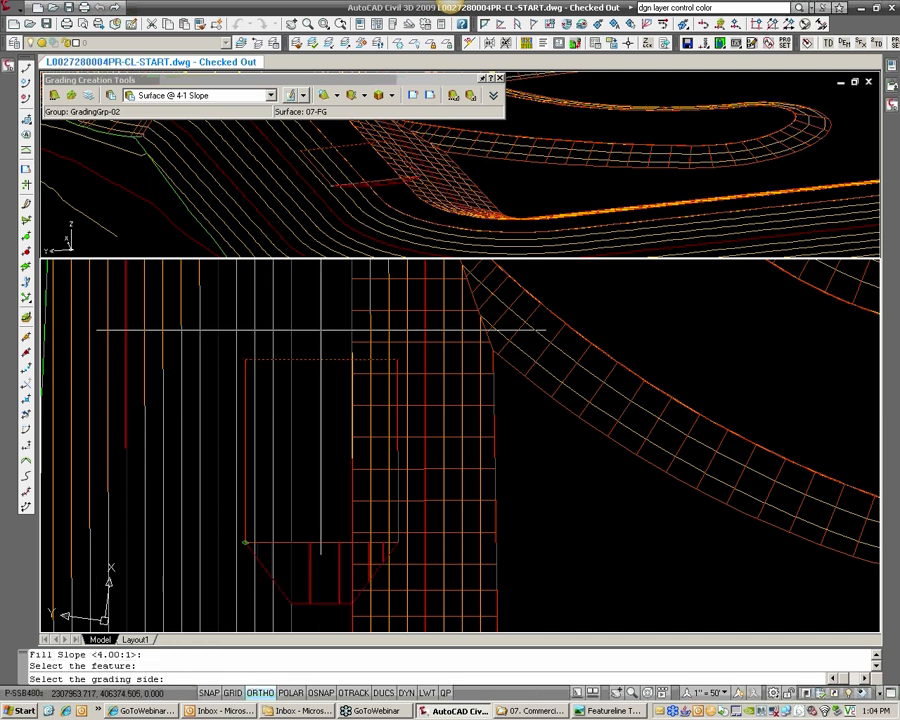
key(Return)
key(Return)
key(Return)
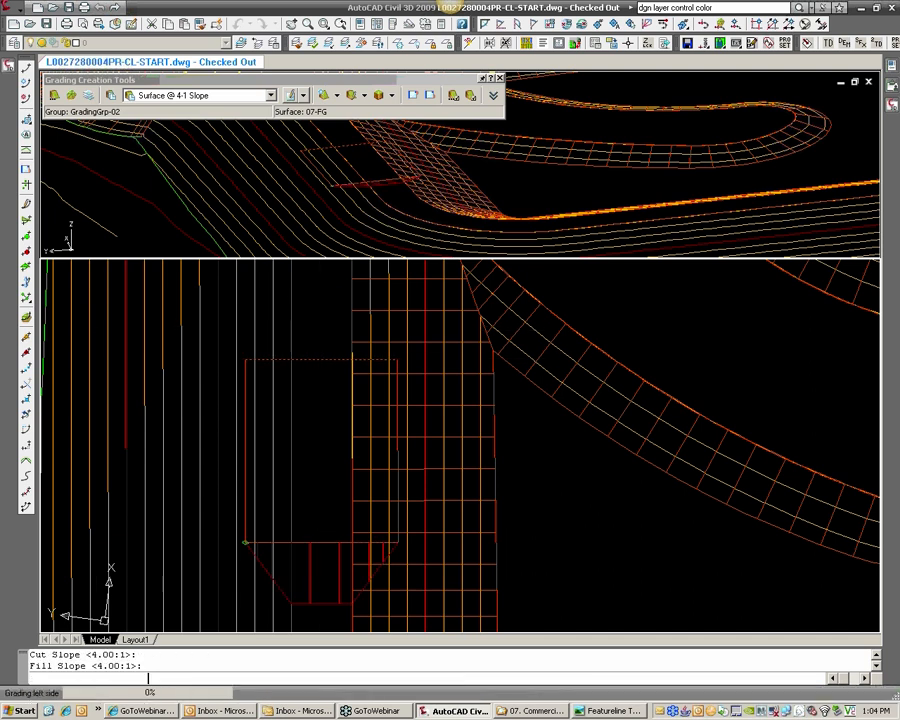
key(Return)
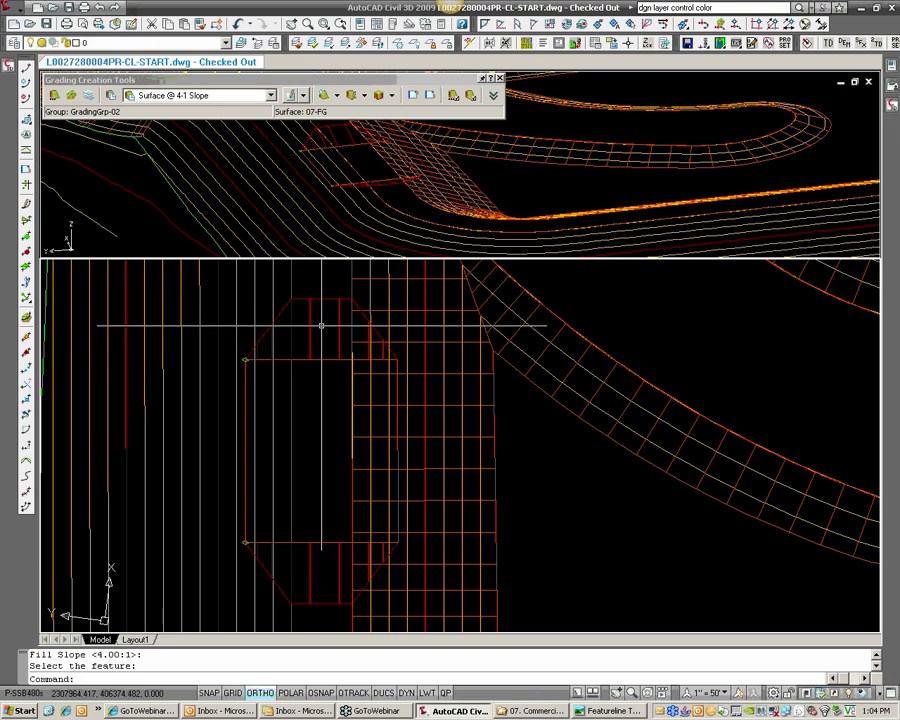
Explode the upper and lower gradings of the rectangle and close the Grading Creation Tools
scroll(313, 382, down, 2)
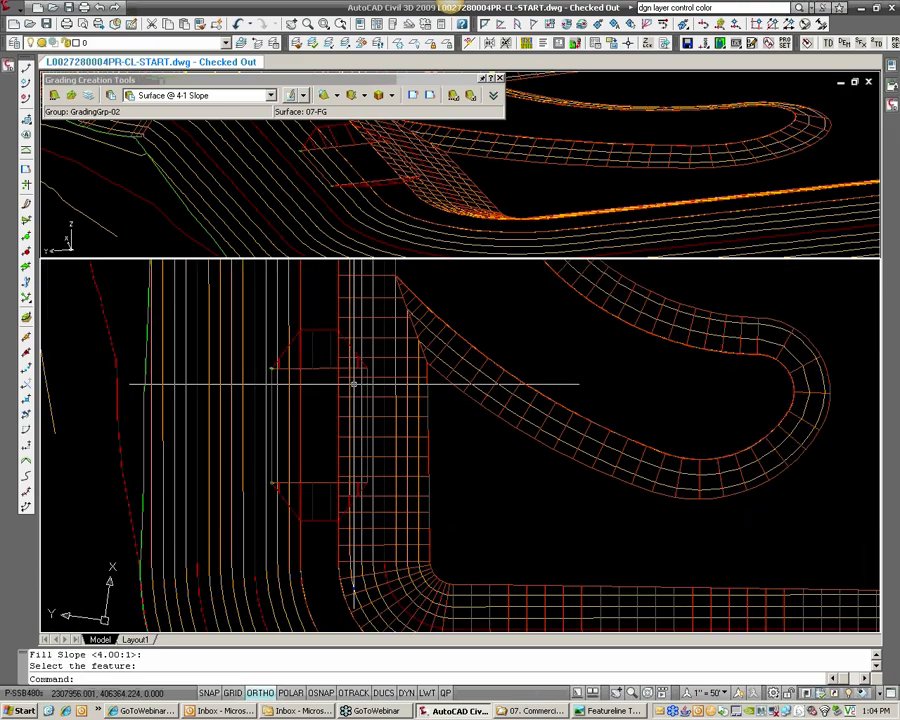
text(EXPLODE)
key(Return)
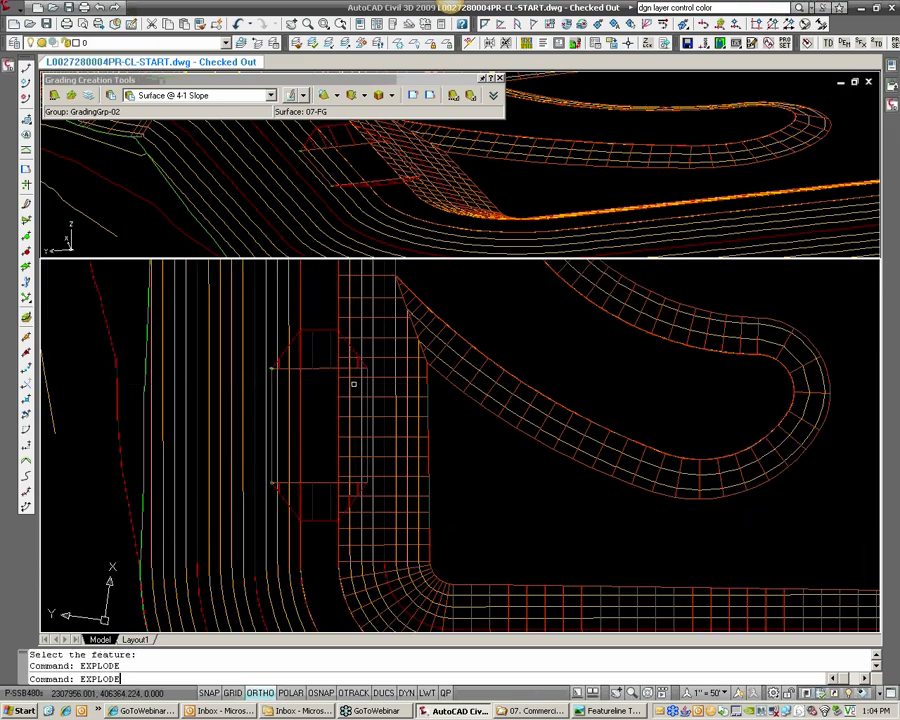
click(320, 331)
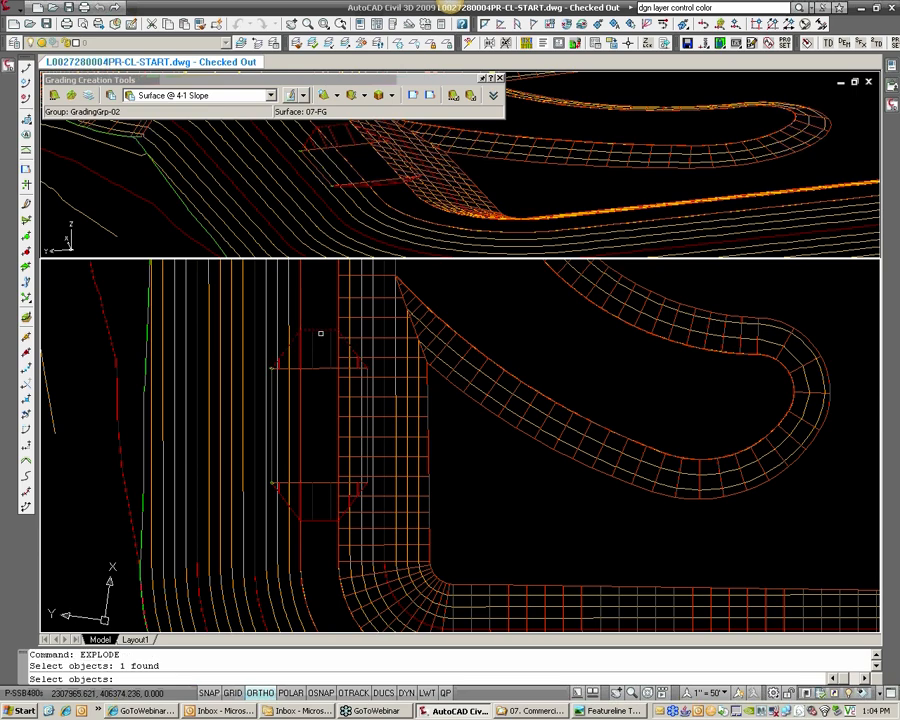
click(337, 538)
key(Return)
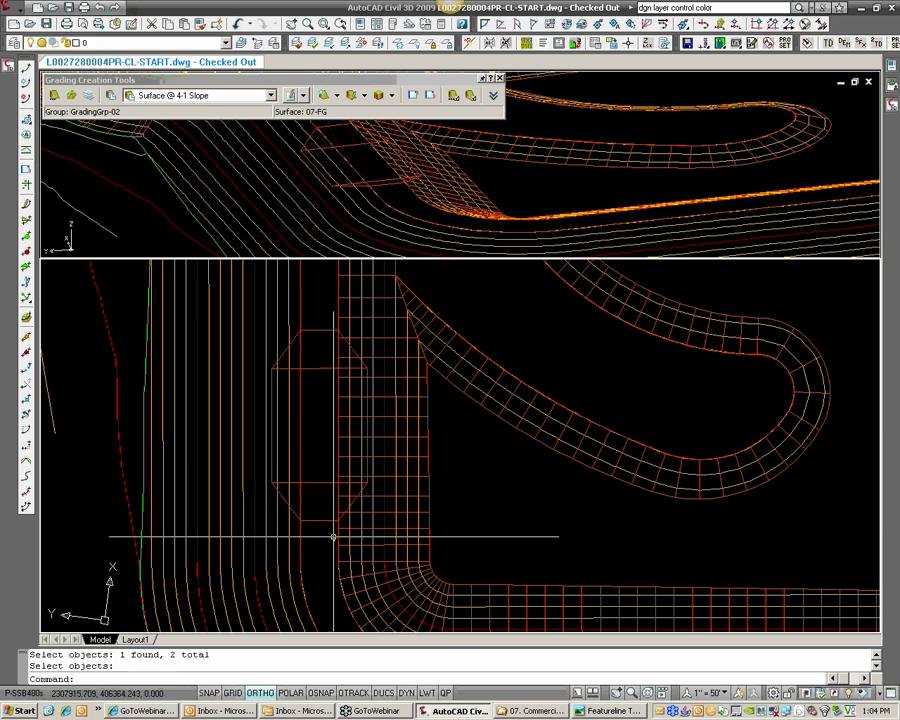
click(499, 79)
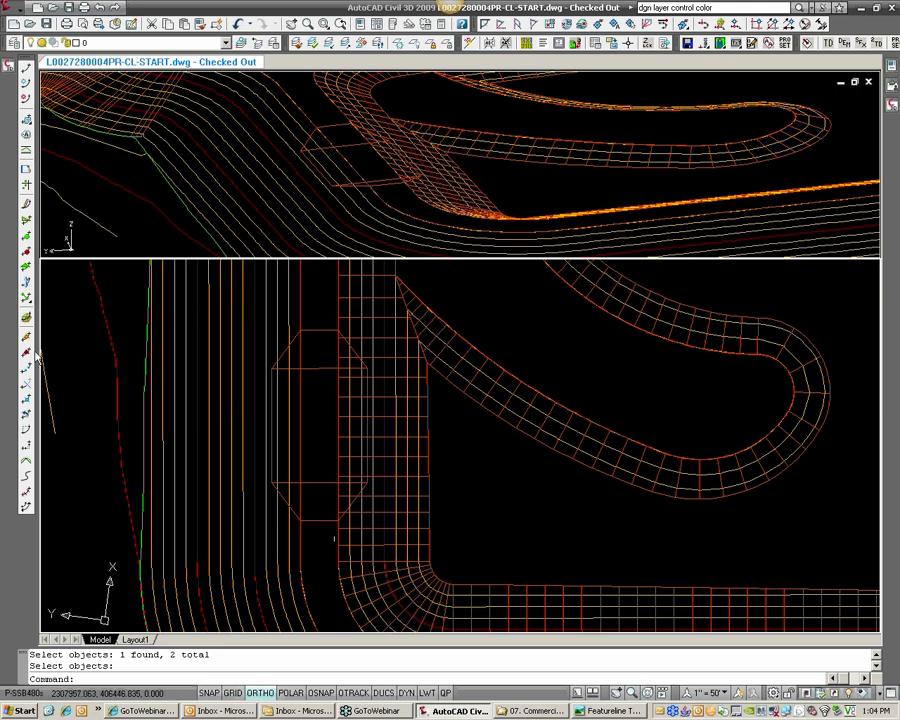
click(27, 388)
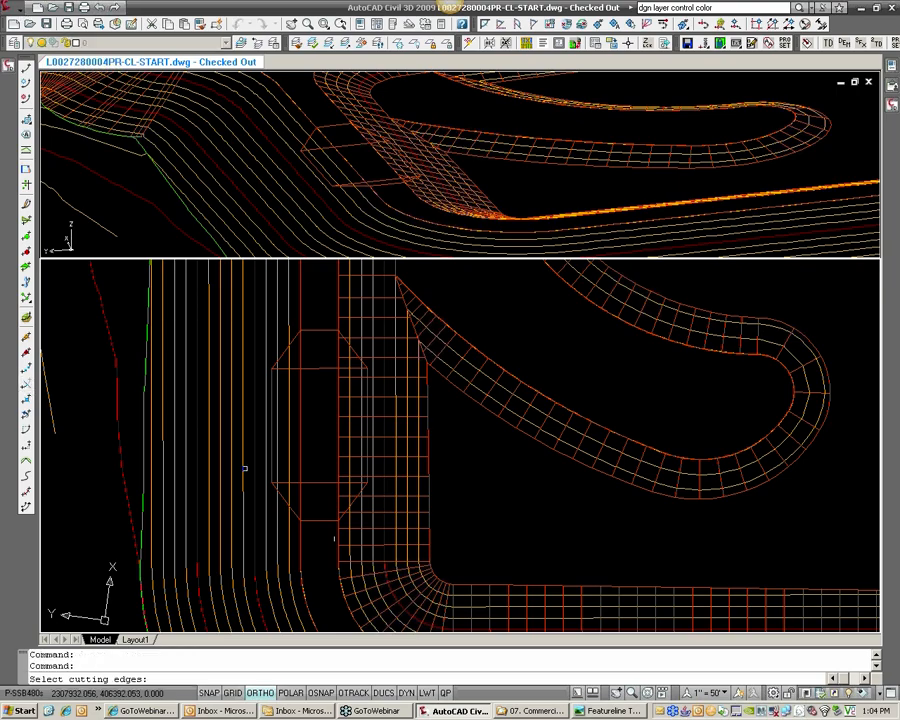
click(316, 519)
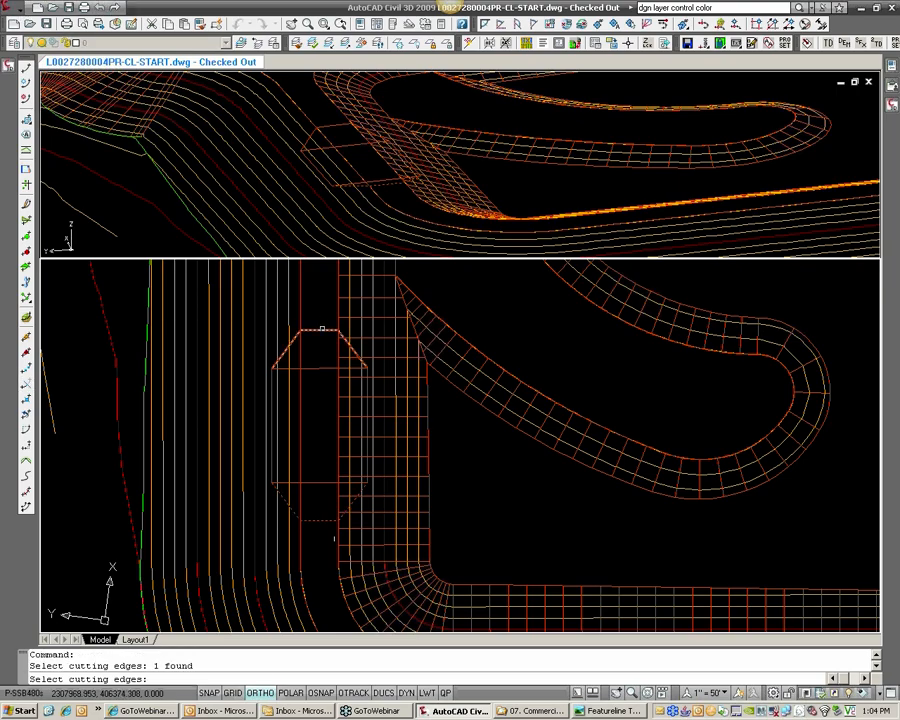
click(322, 329)
key(Return)
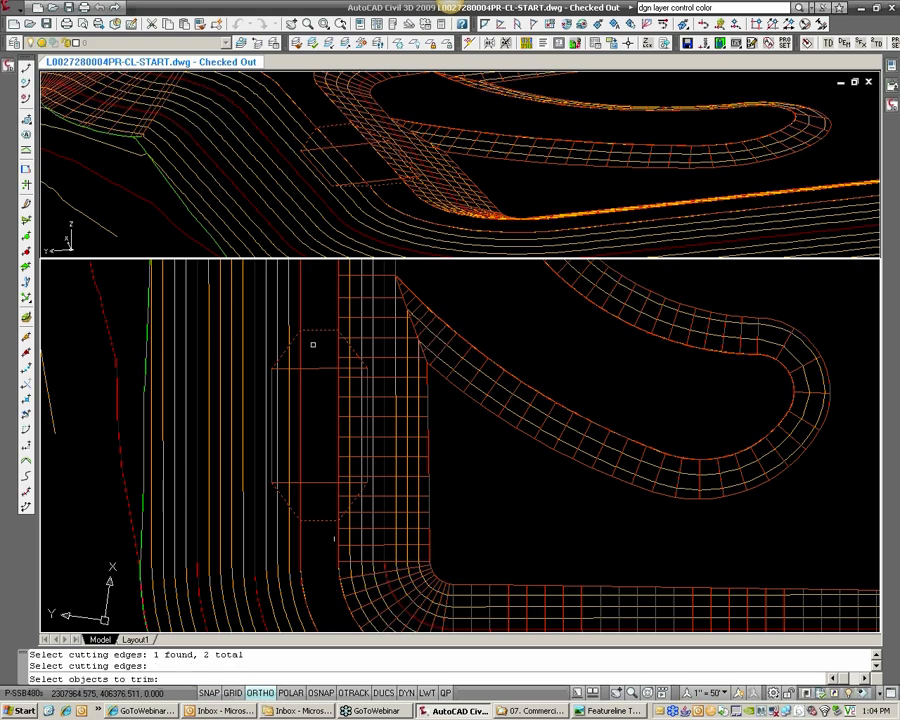
click(300, 347)
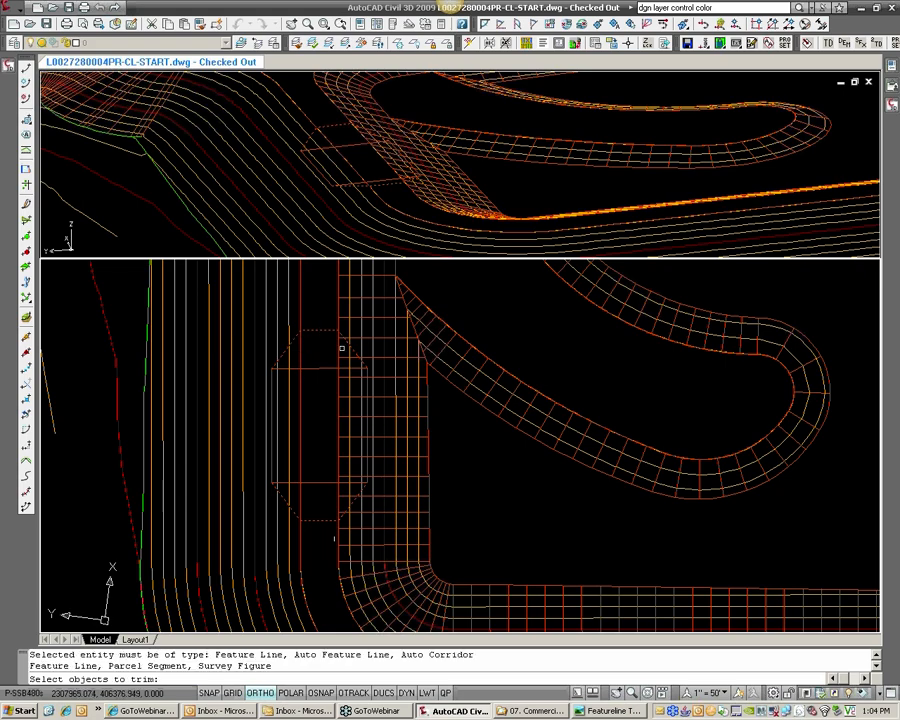
key(Escape)
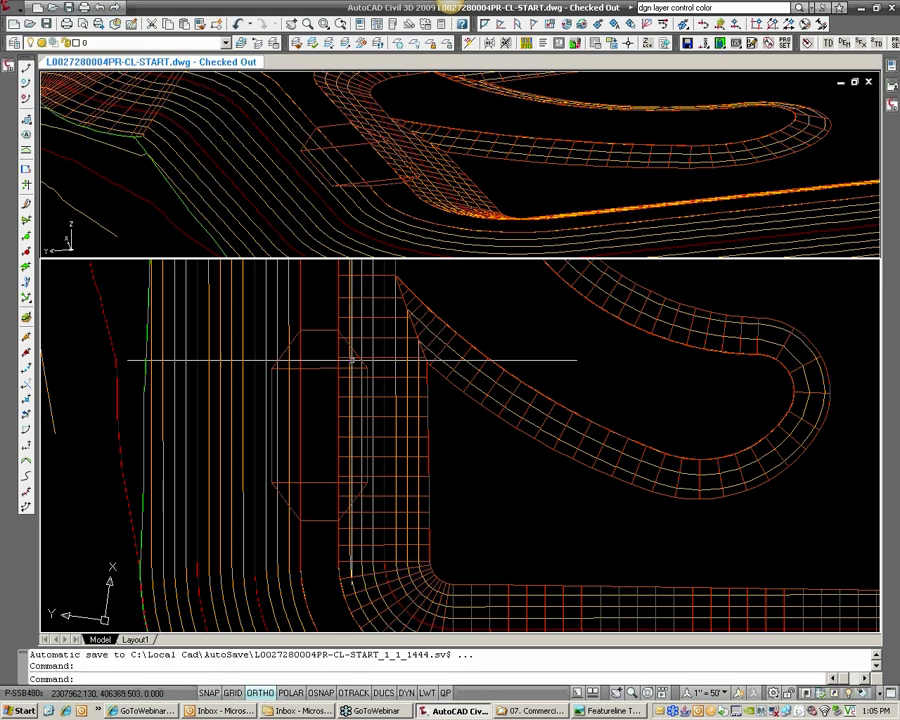
Trim the two lengthwise bank lines crossing the rectangle, using the upper and lower daylight lines as cutting edges
text(TR)
key(Return)
click(320, 331)
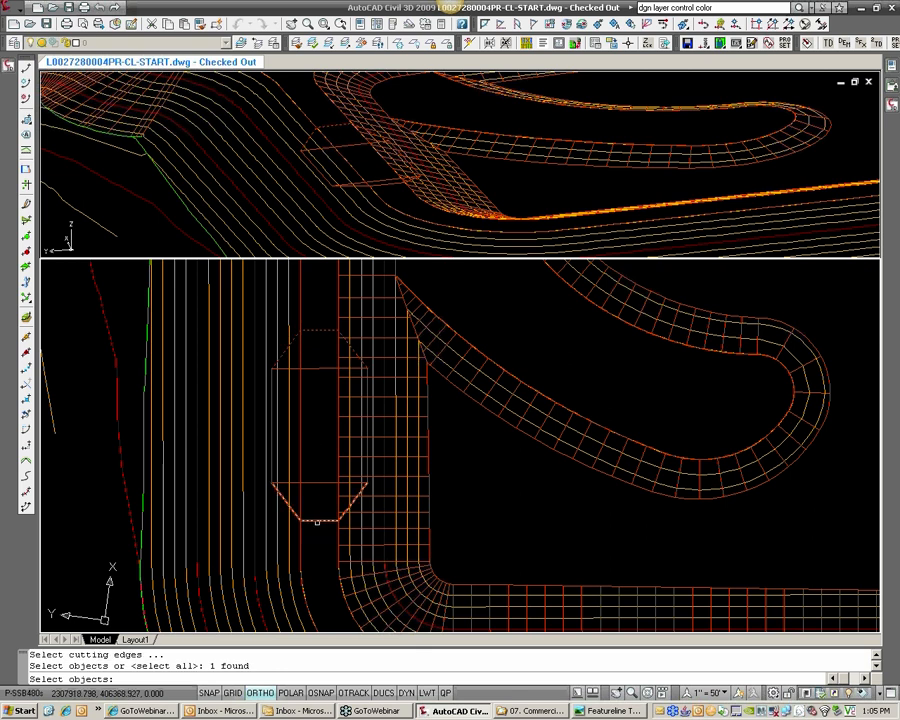
click(314, 517)
key(Return)
click(305, 466)
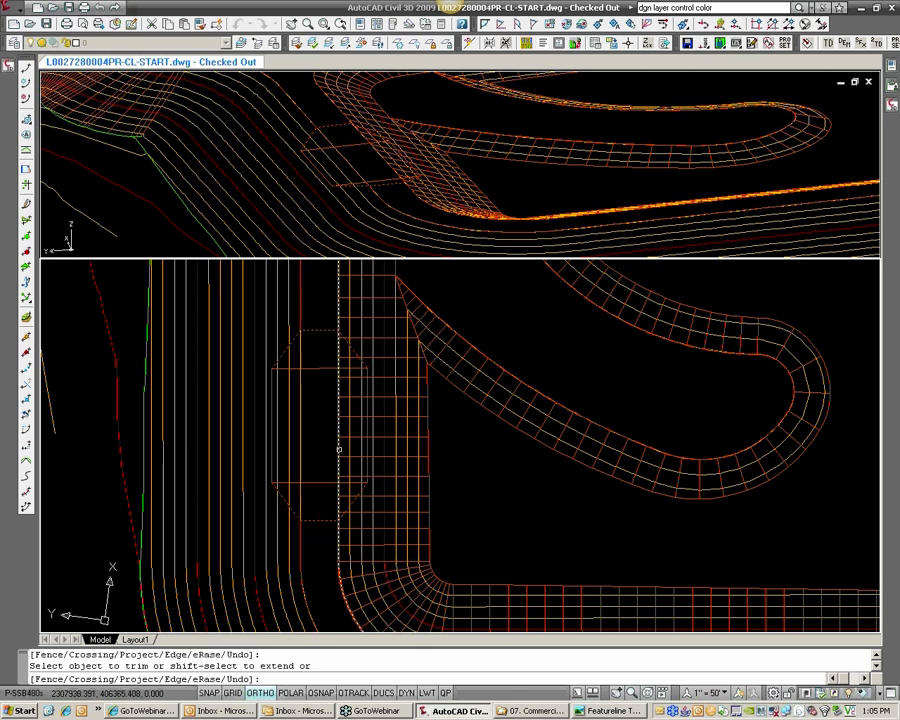
scroll(368, 454, up, 3)
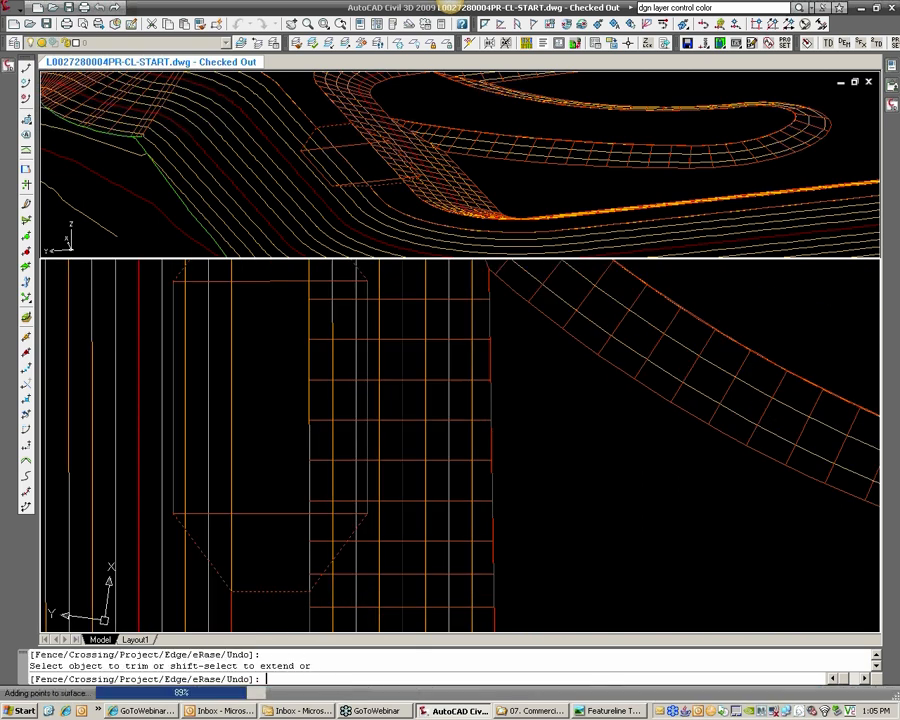
key(Return)
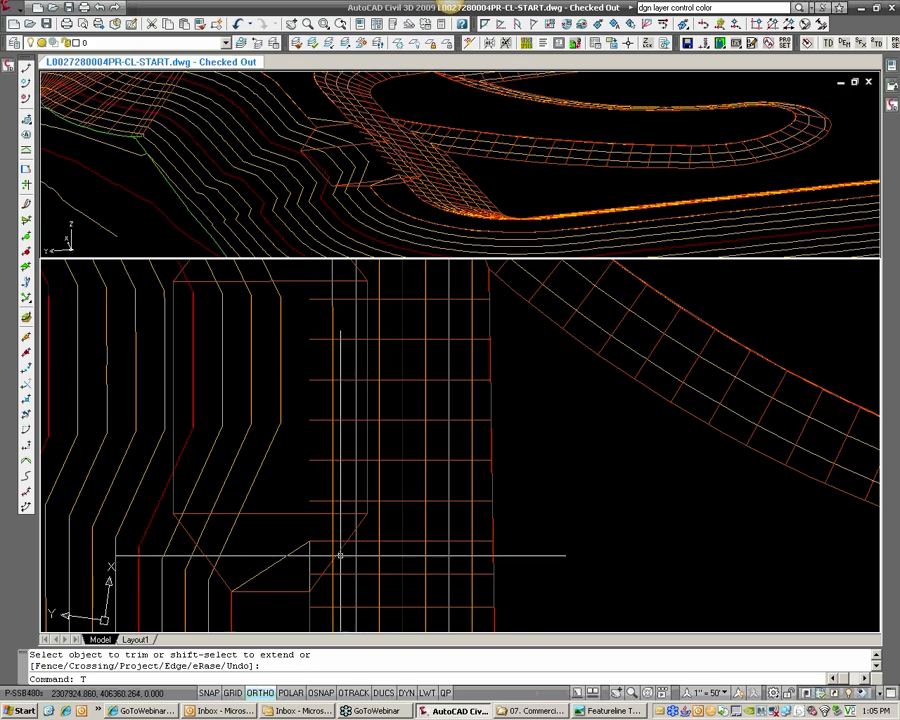
Trim the slope grid's cross lines inside the graded area, using both daylight lines and the rectangle's pond-side edge as cutting edges
key(Return)
click(338, 552)
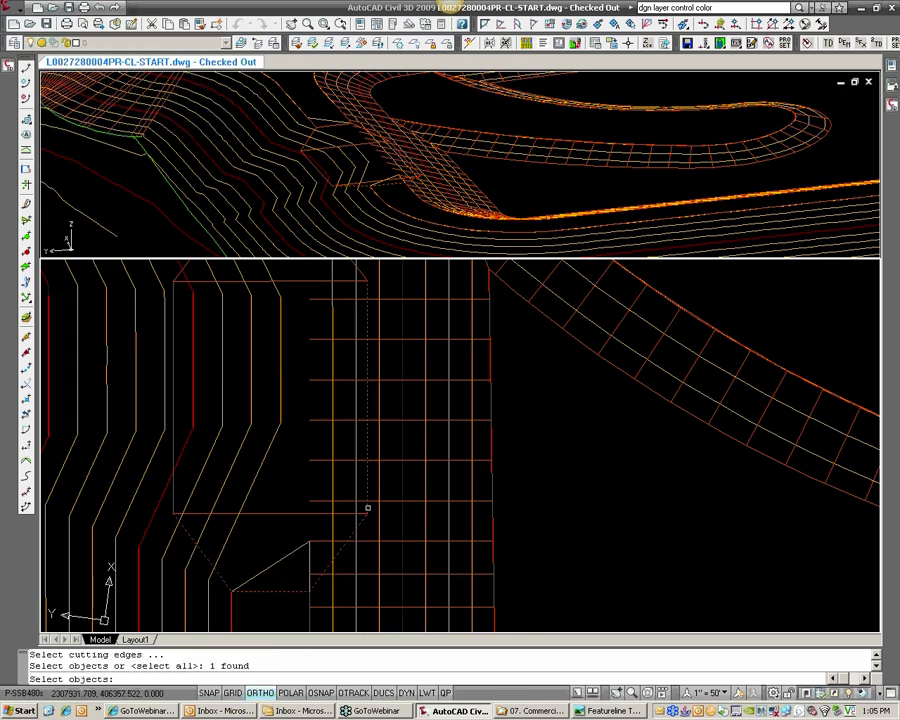
click(368, 508)
middle_drag(363, 331, 359, 413)
click(338, 326)
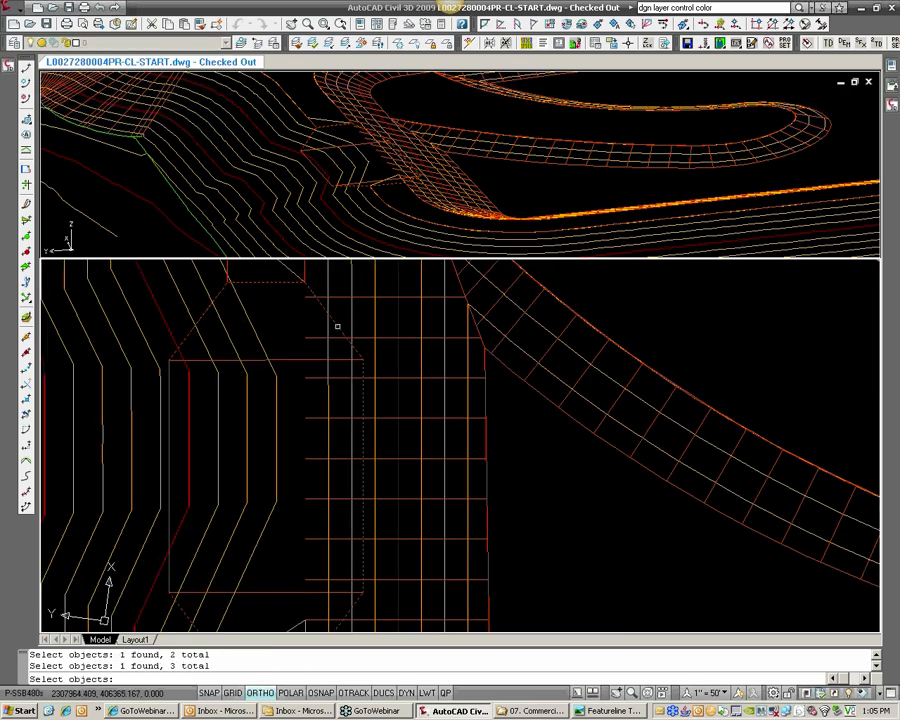
scroll(338, 326, down, 2)
key(Return)
click(319, 311)
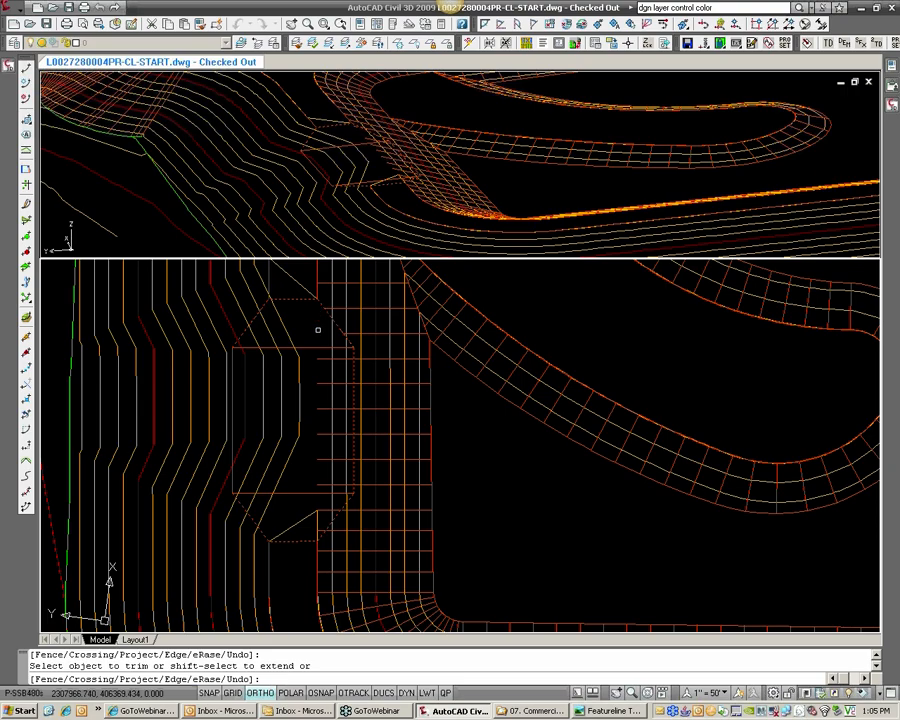
click(320, 353)
click(318, 359)
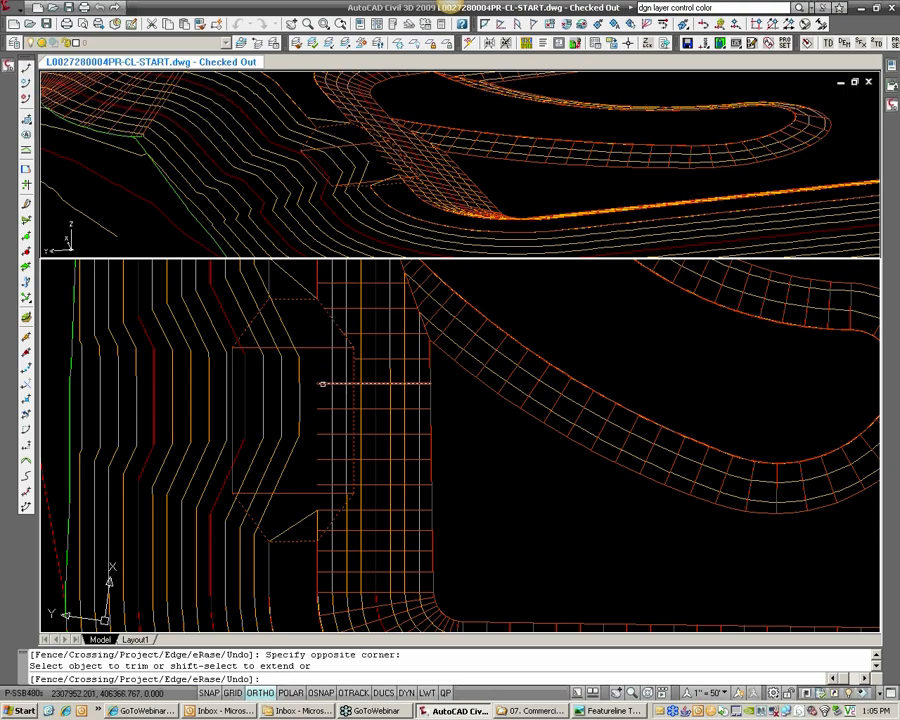
click(320, 383)
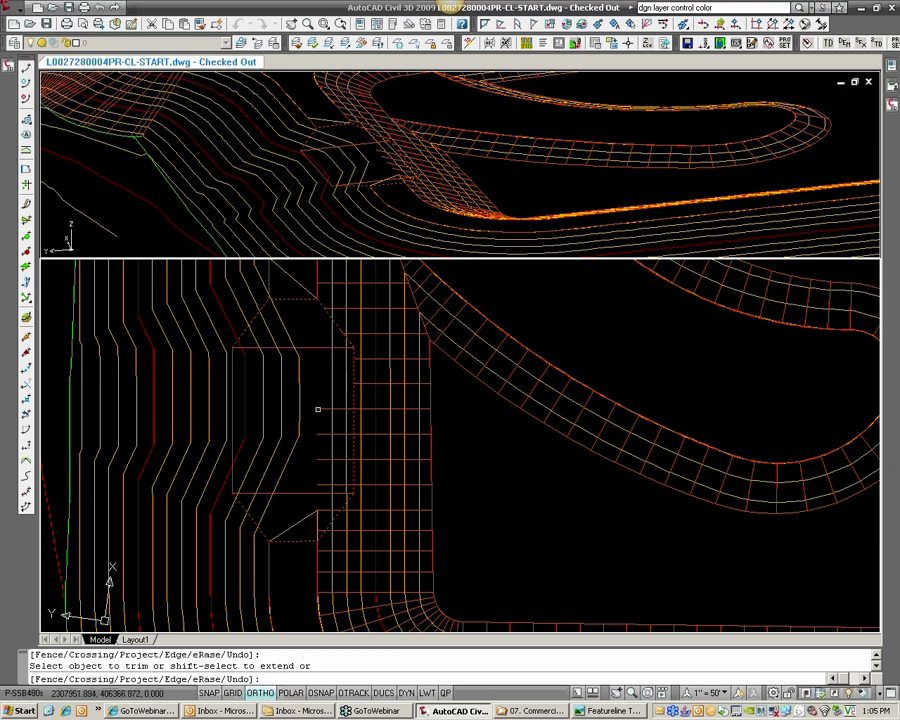
click(318, 461)
click(331, 489)
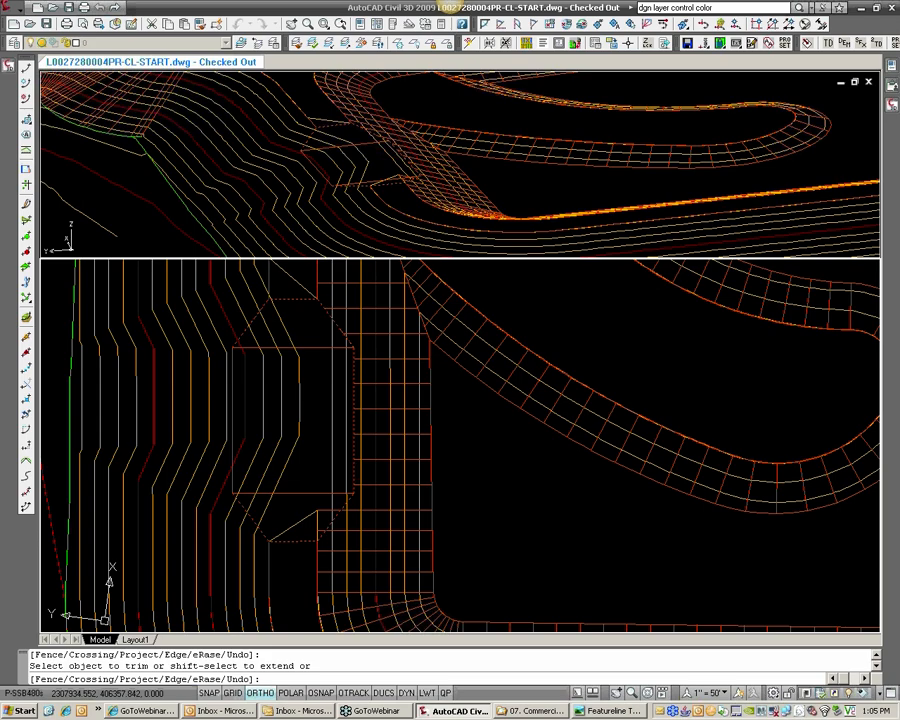
scroll(312, 518, up, 2)
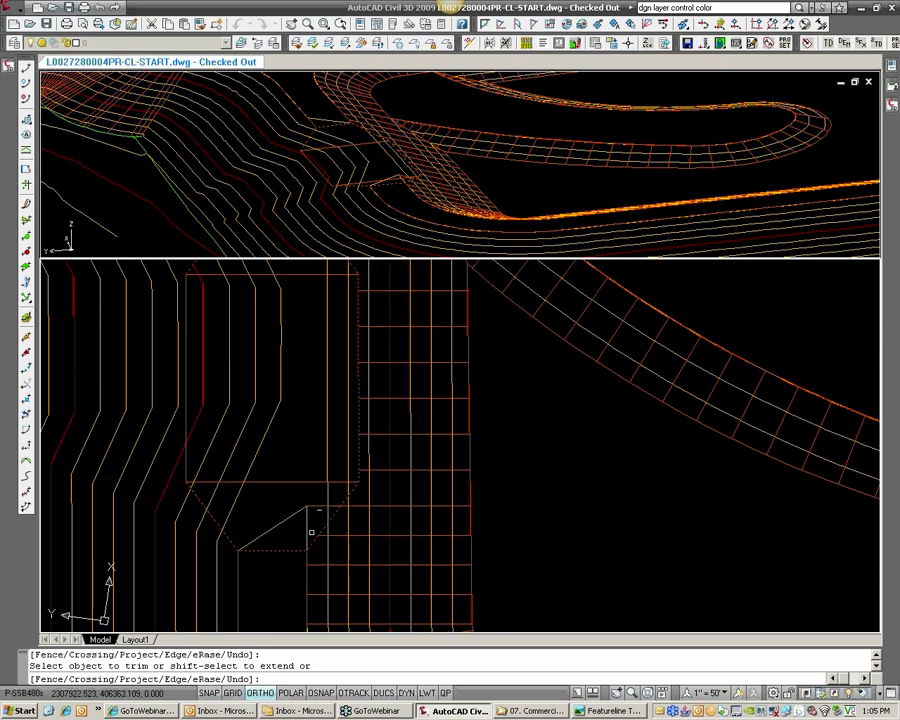
key(Return)
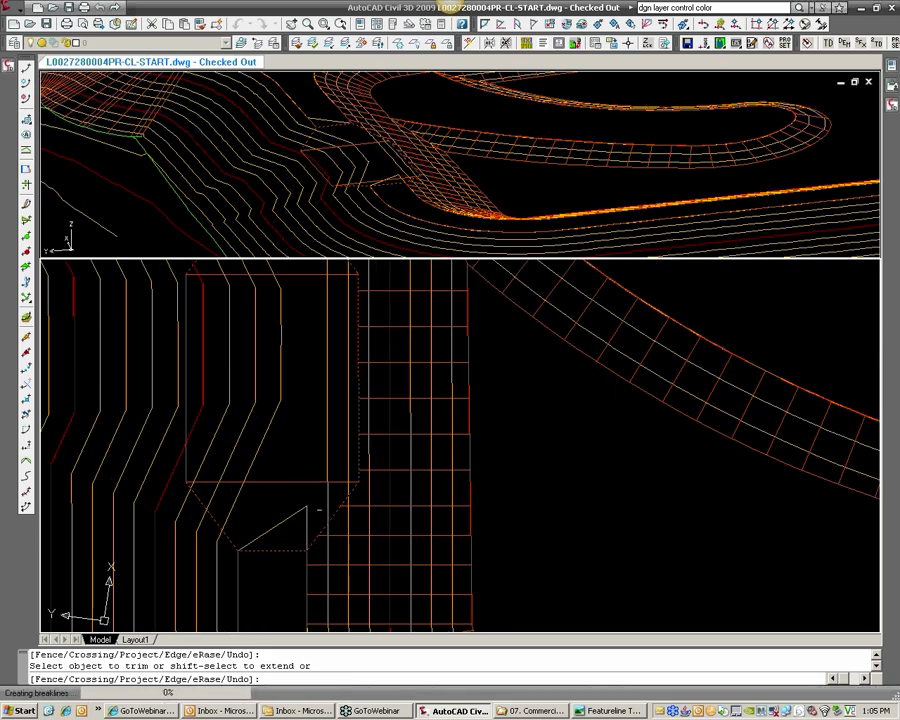
Examine the breaklines in the 07-FG surface definition and the options available for Breakline set19
scroll(305, 487, down, 4)
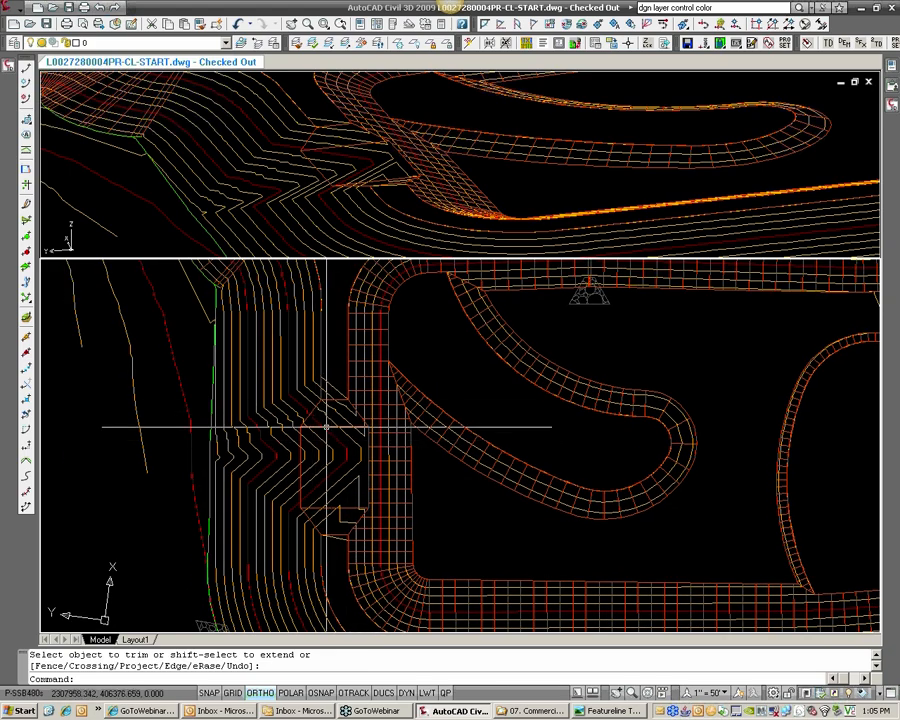
click(7, 68)
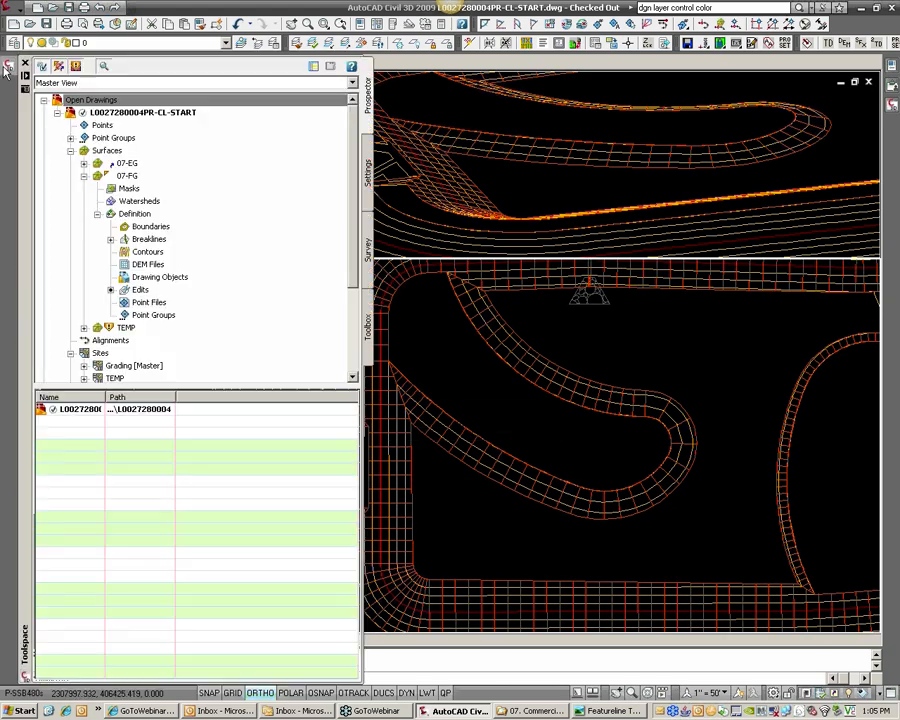
click(111, 239)
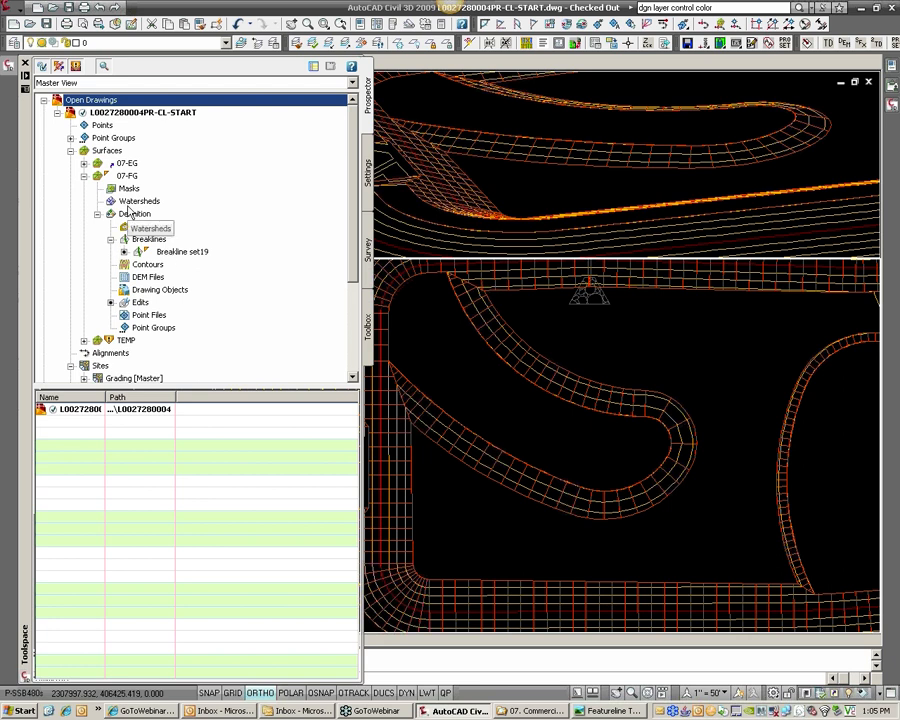
click(179, 253)
right_click(179, 253)
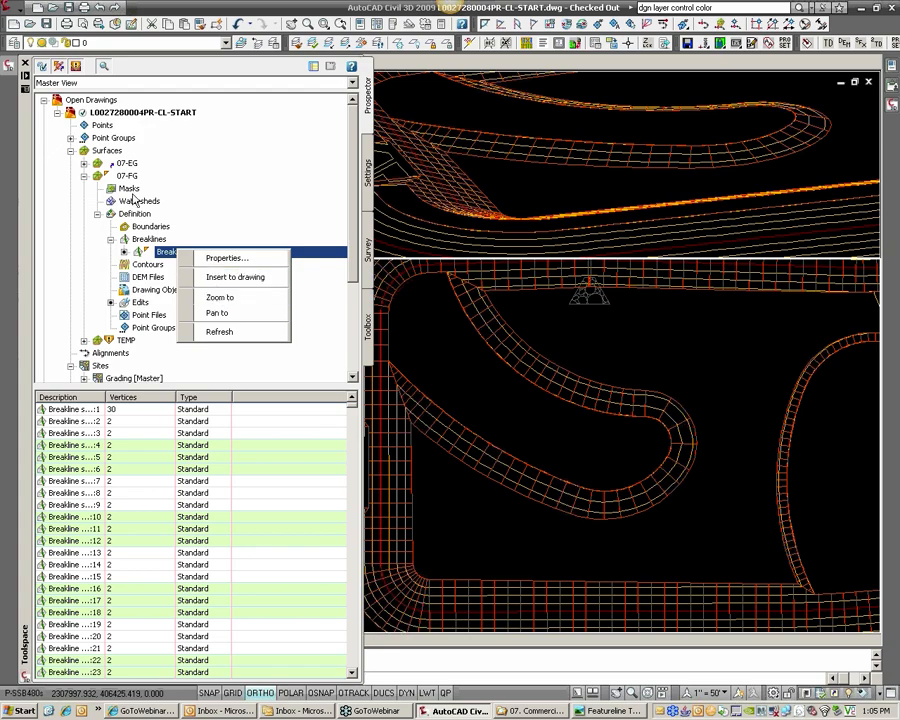
Remove the Add breakline operation for Breakline set19 from the 07-FG surface definition and rebuild the surface
click(127, 177)
right_click(127, 180)
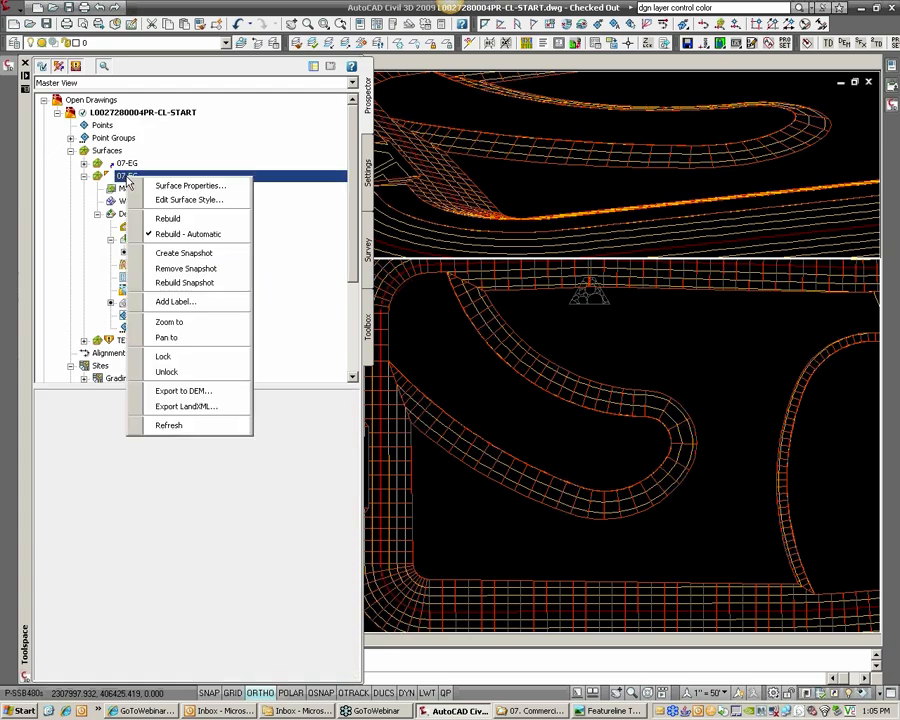
click(191, 186)
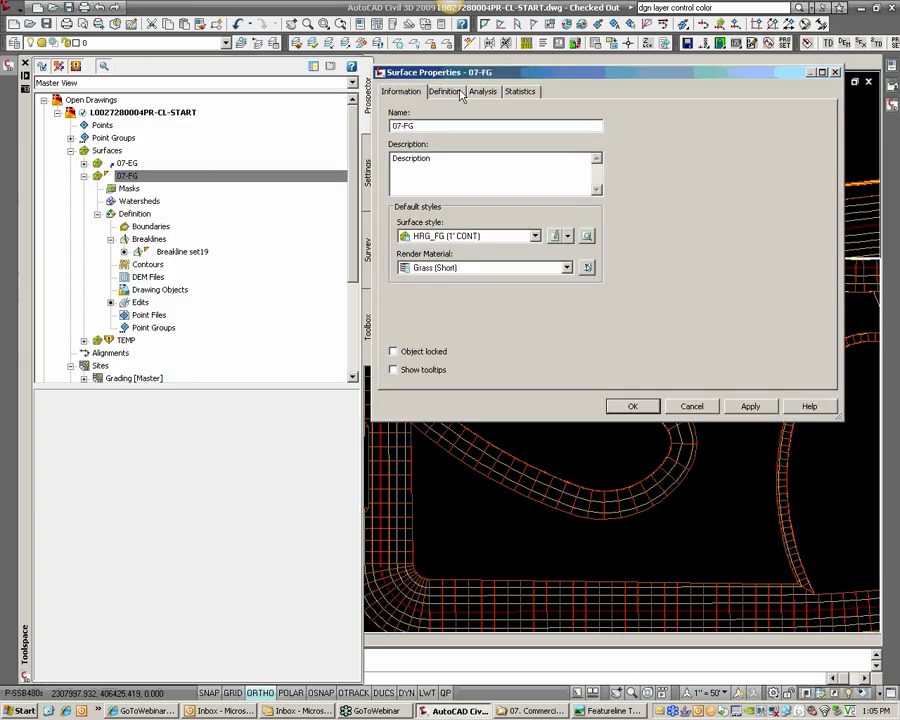
click(460, 92)
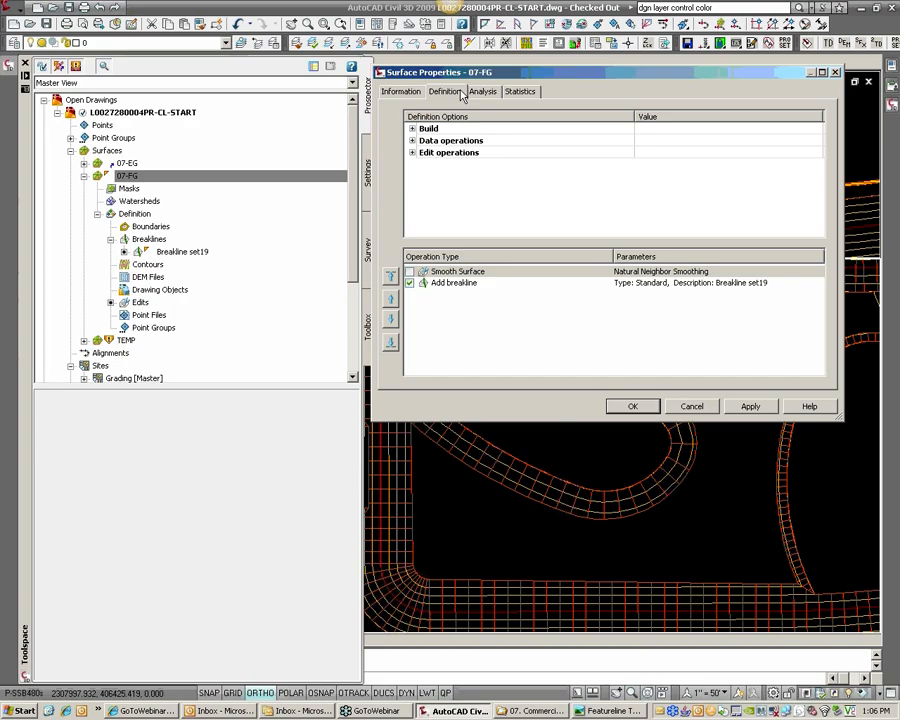
click(462, 285)
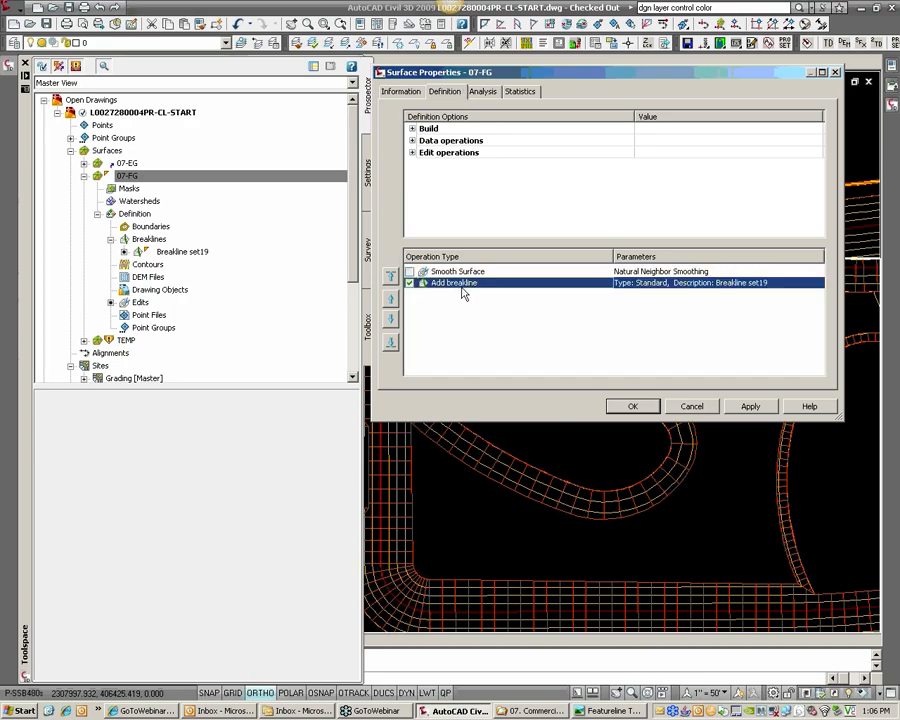
right_click(463, 291)
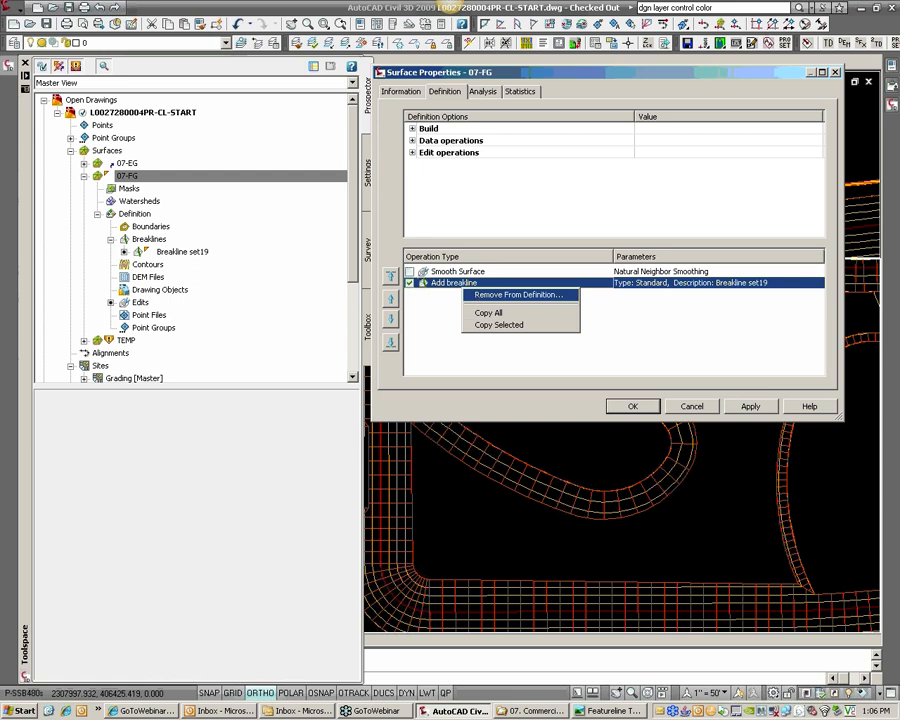
click(518, 295)
click(579, 265)
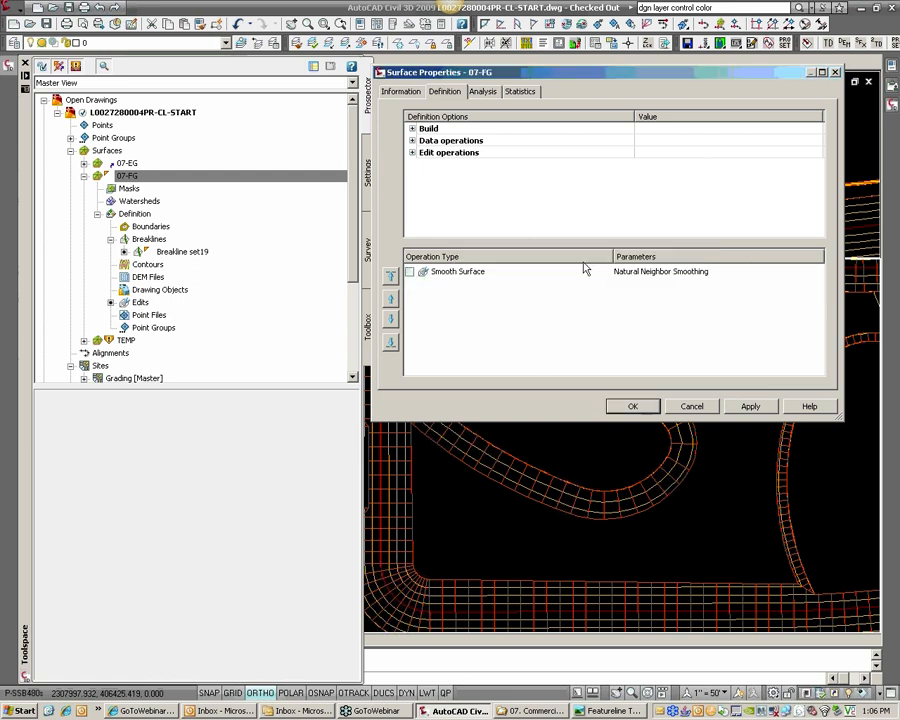
click(634, 407)
click(342, 350)
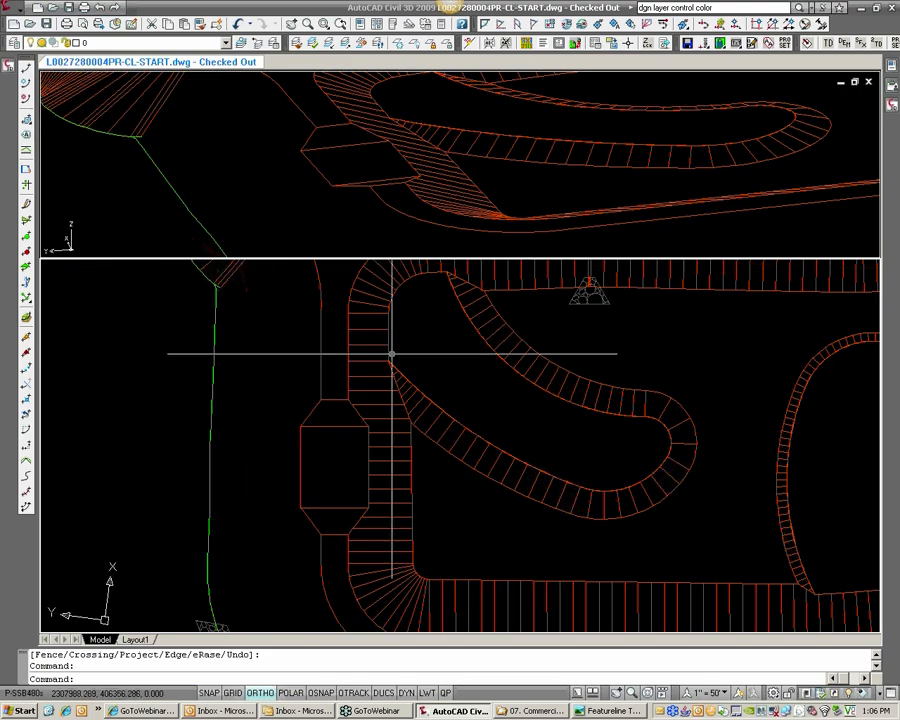
Quick-select every object in the entire drawing that is on layer -C3D_SRF-FEA
scroll(391, 354, down, 2)
text(QS)
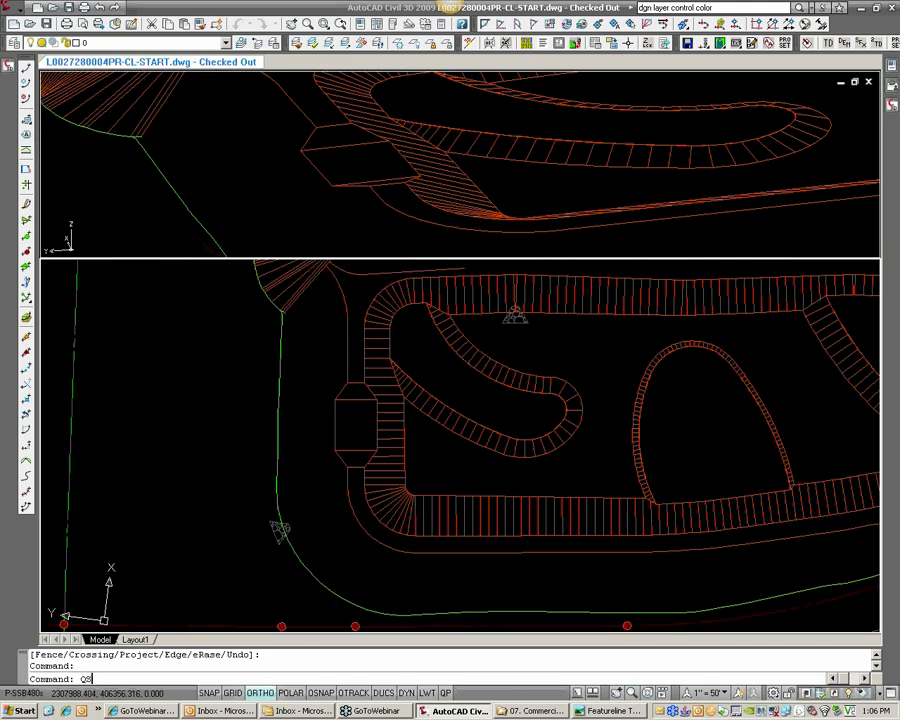
key(Return)
click(426, 267)
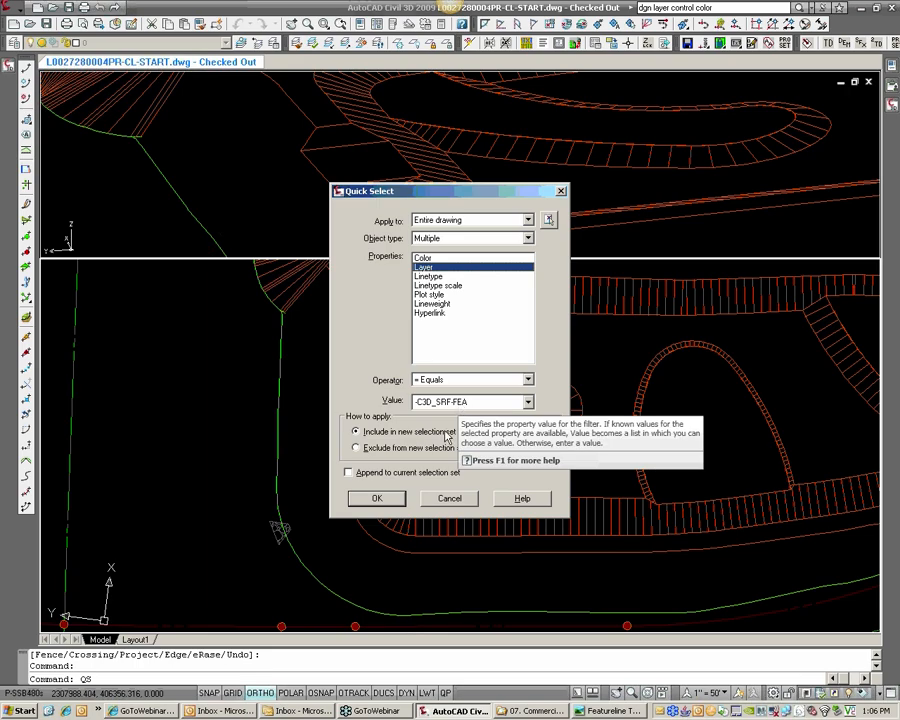
click(379, 498)
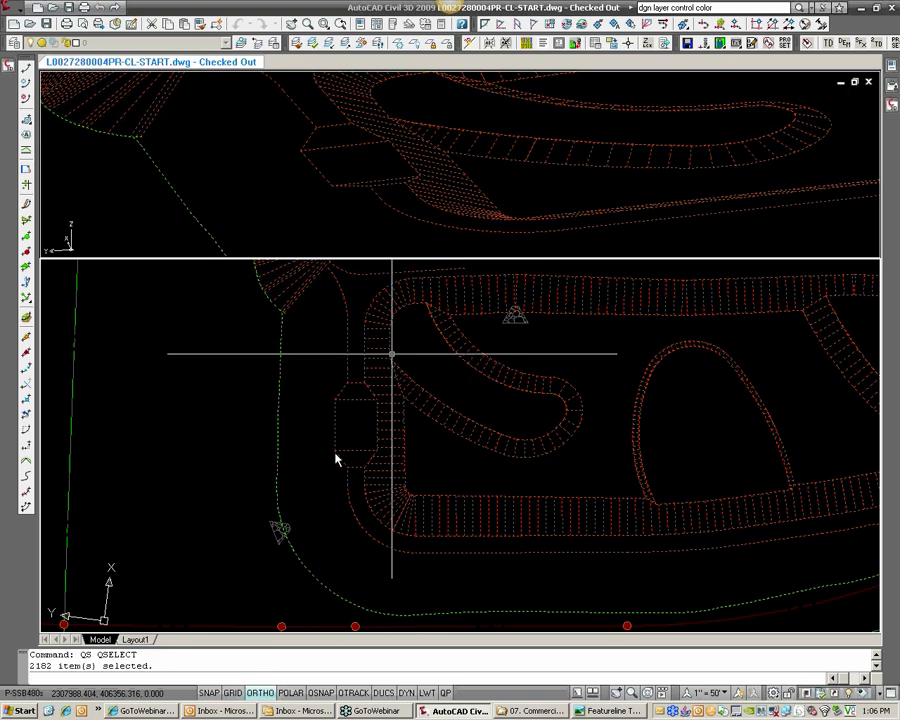
Add the selected objects to 07-FG as standard breaklines with a supplementing distance of 5' and a mid-ordinate distance of 0.01'
mouse_move(6, 68)
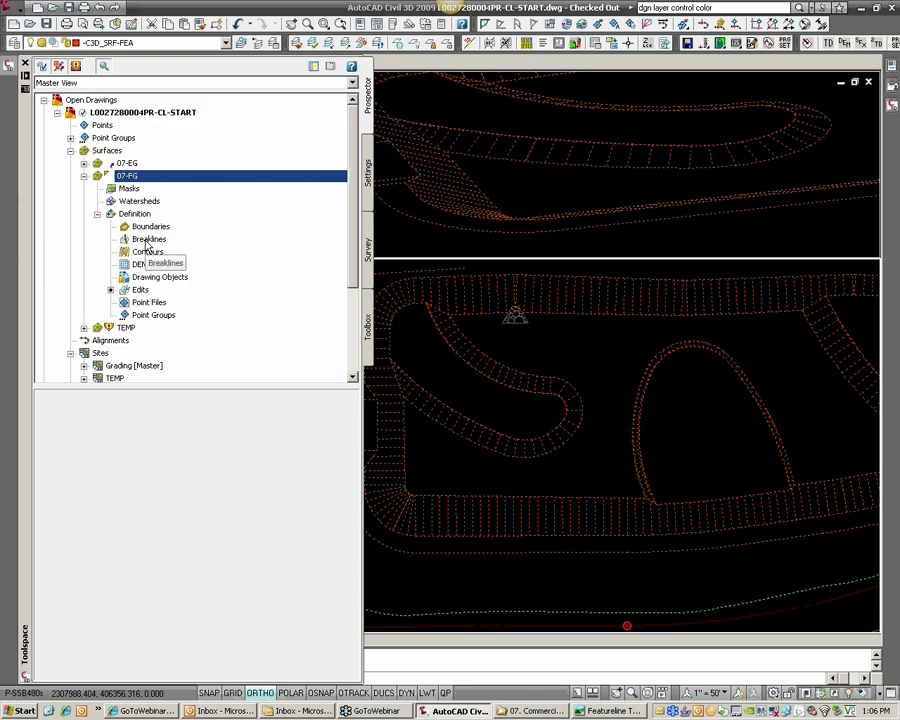
right_click(147, 242)
click(183, 249)
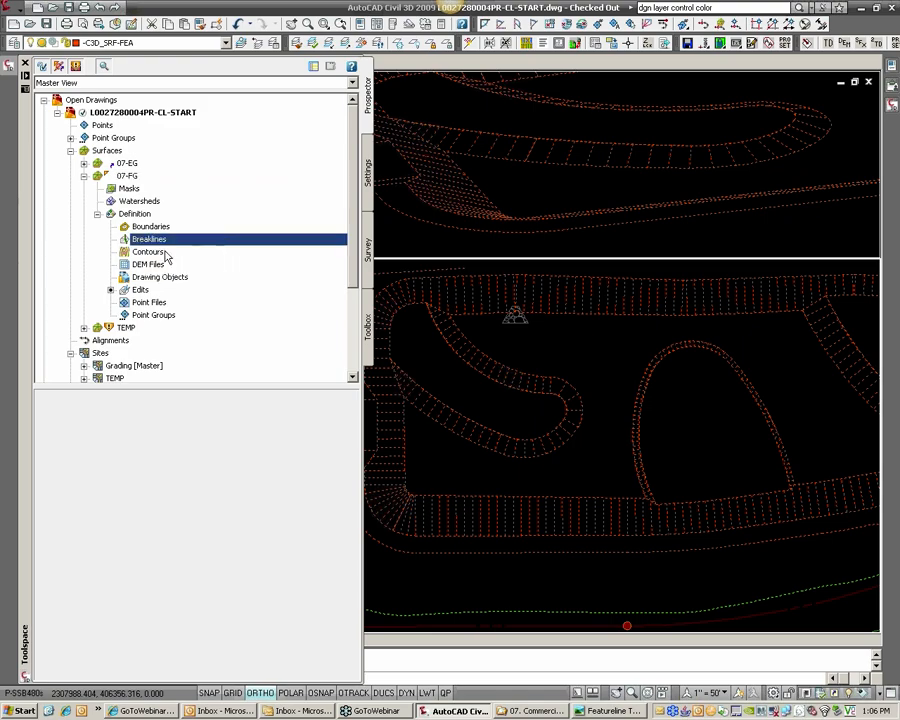
click(397, 377)
key(Tab)
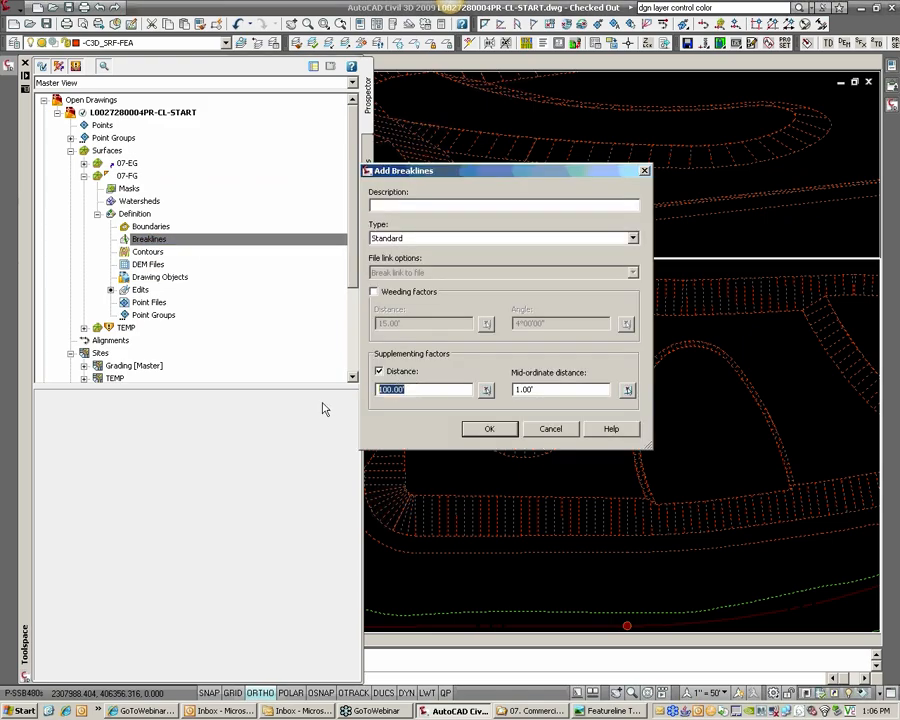
text(5)
key(Tab)
key(Tab)
text(0.01)
key(Tab)
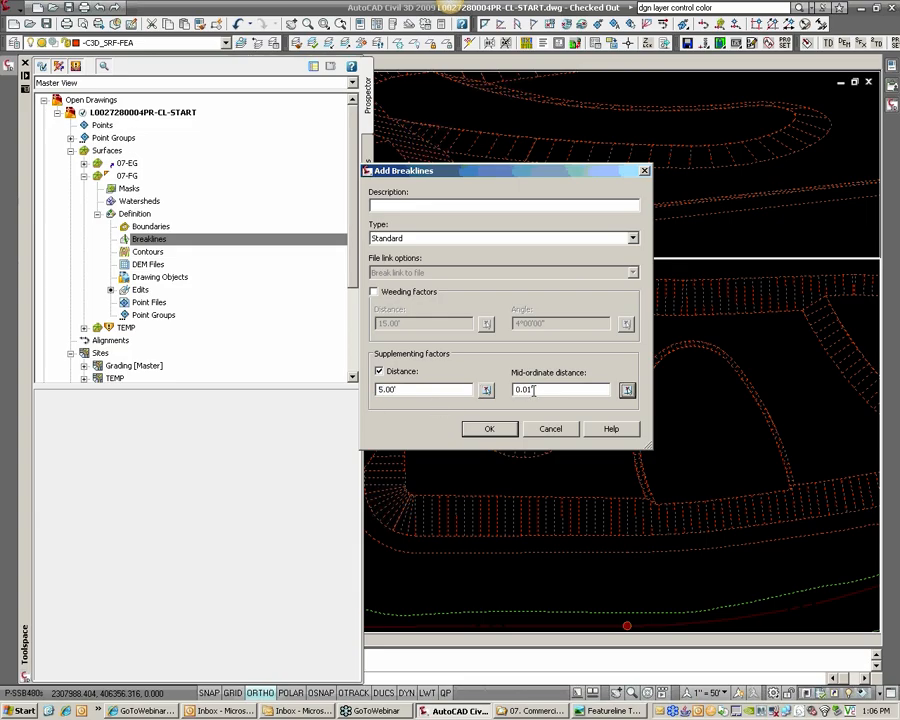
click(489, 428)
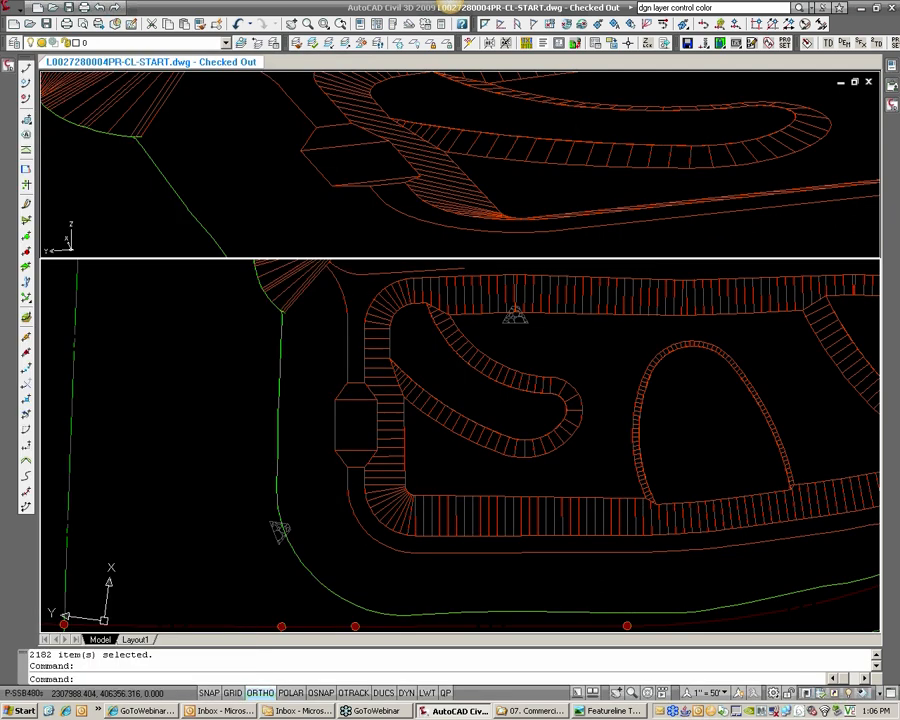
Examine the rebuilt 07-FG contours around the graded rectangle, along the pond banks and across the whole site
scroll(393, 370, up, 3)
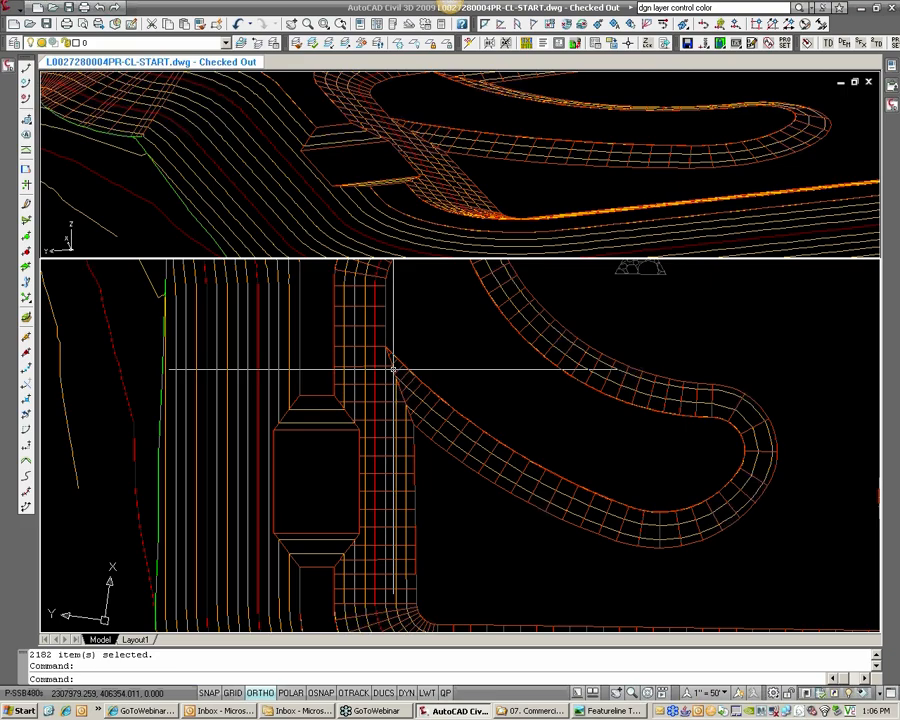
scroll(393, 368, down, 2)
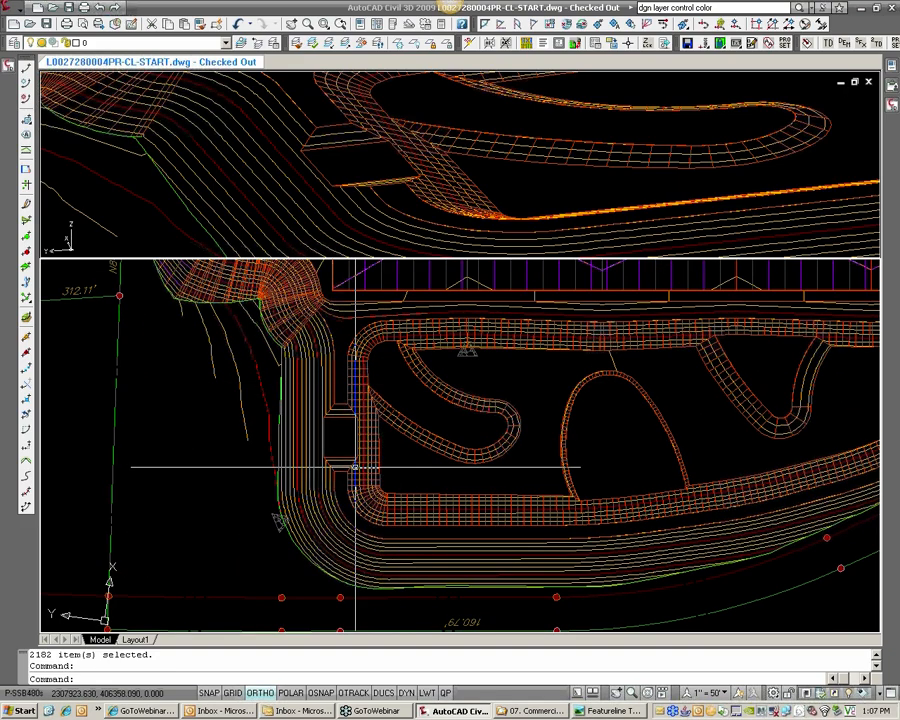
scroll(361, 481, up, 4)
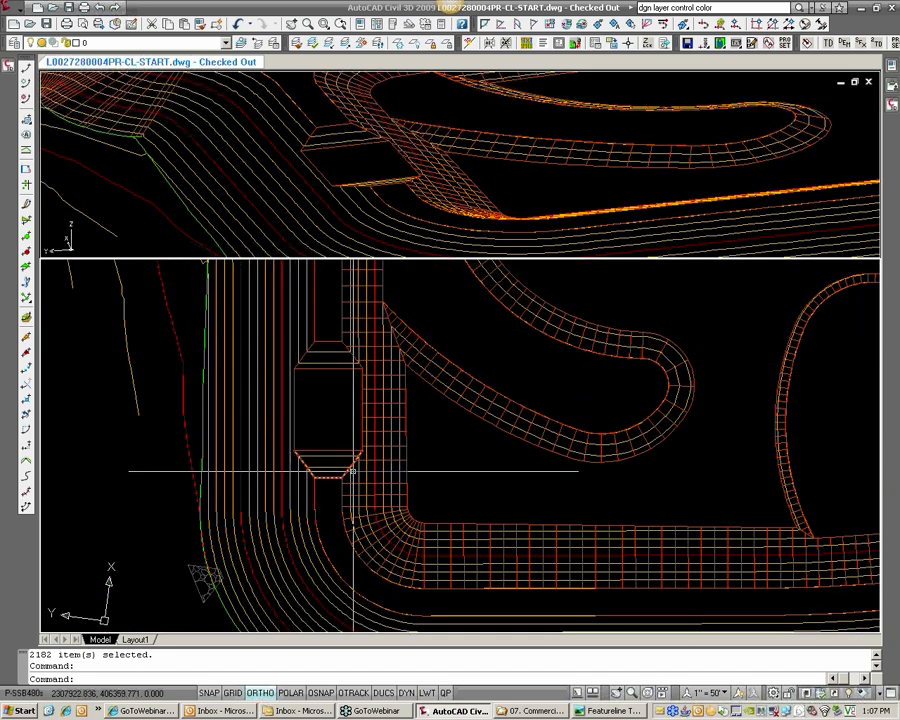
scroll(345, 472, down, 3)
middle_drag(378, 493, 235, 540)
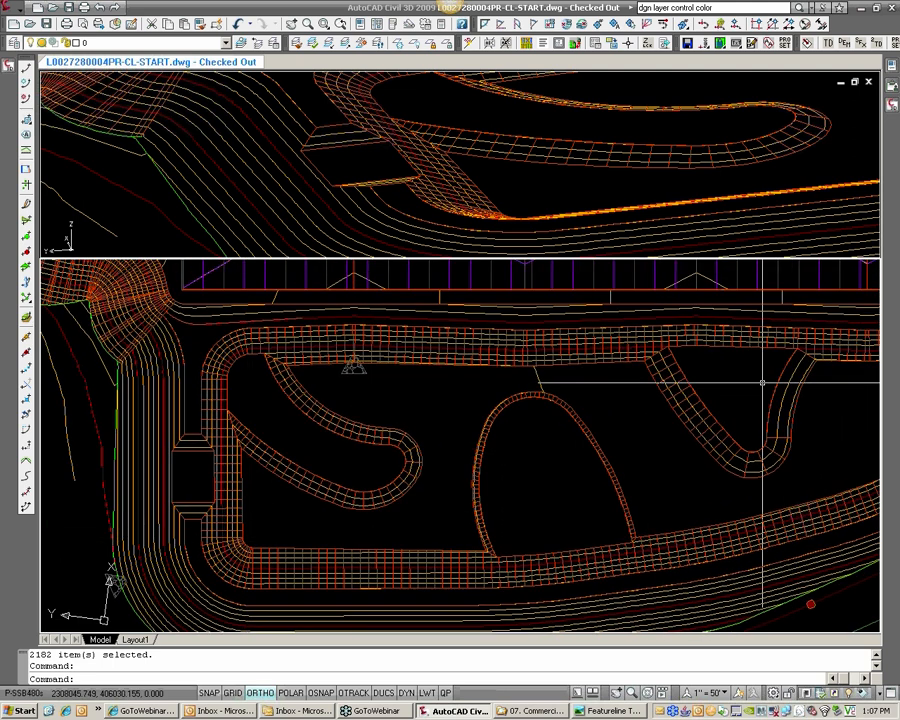
scroll(538, 407, down, 2)
middle_drag(577, 396, 377, 458)
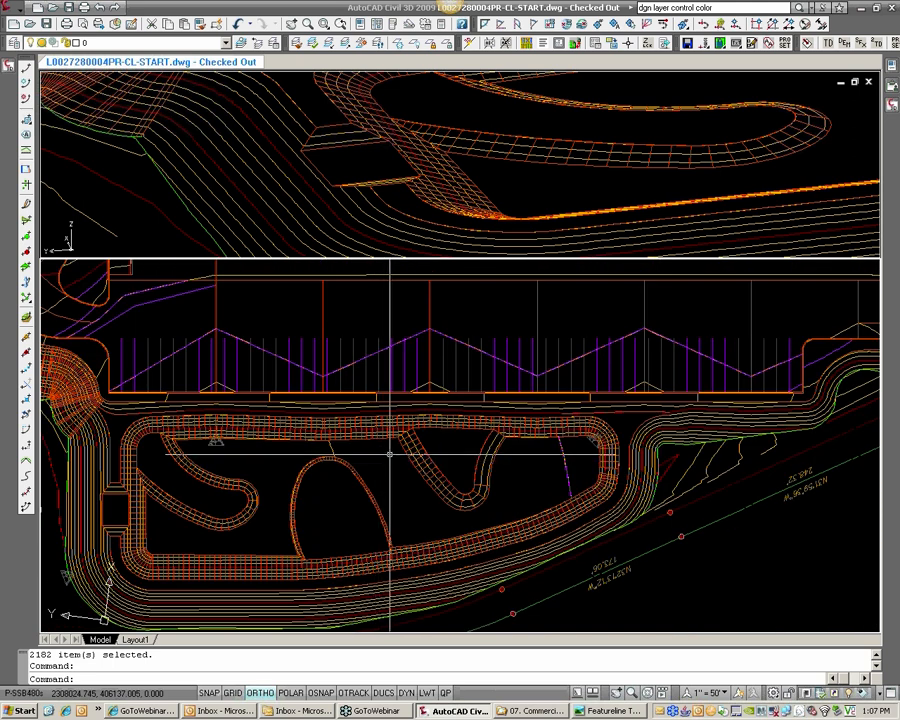
middle_drag(540, 428, 320, 560)
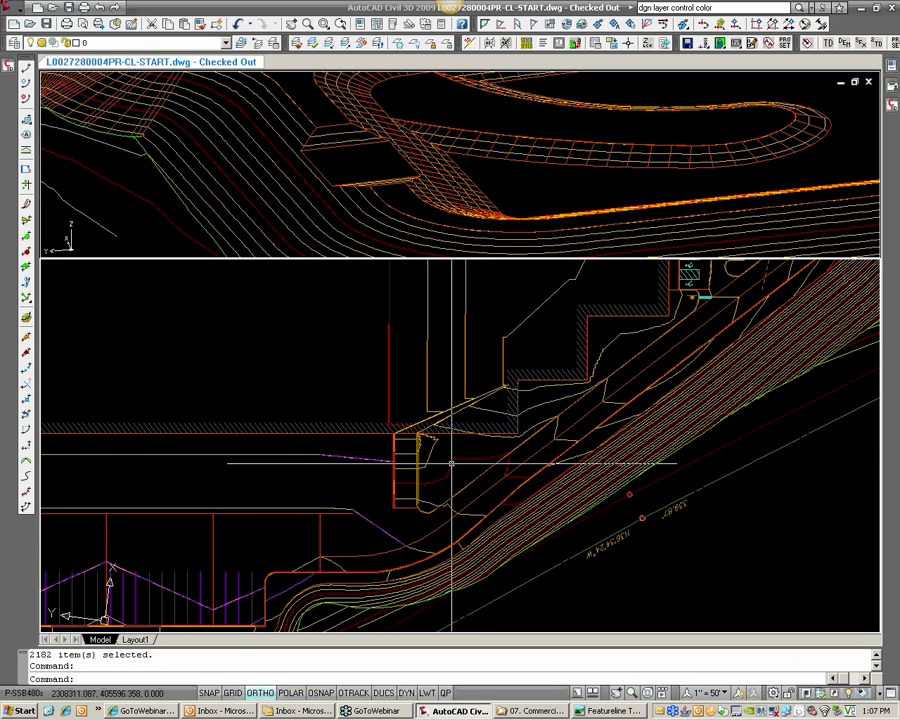
scroll(452, 463, down, 4)
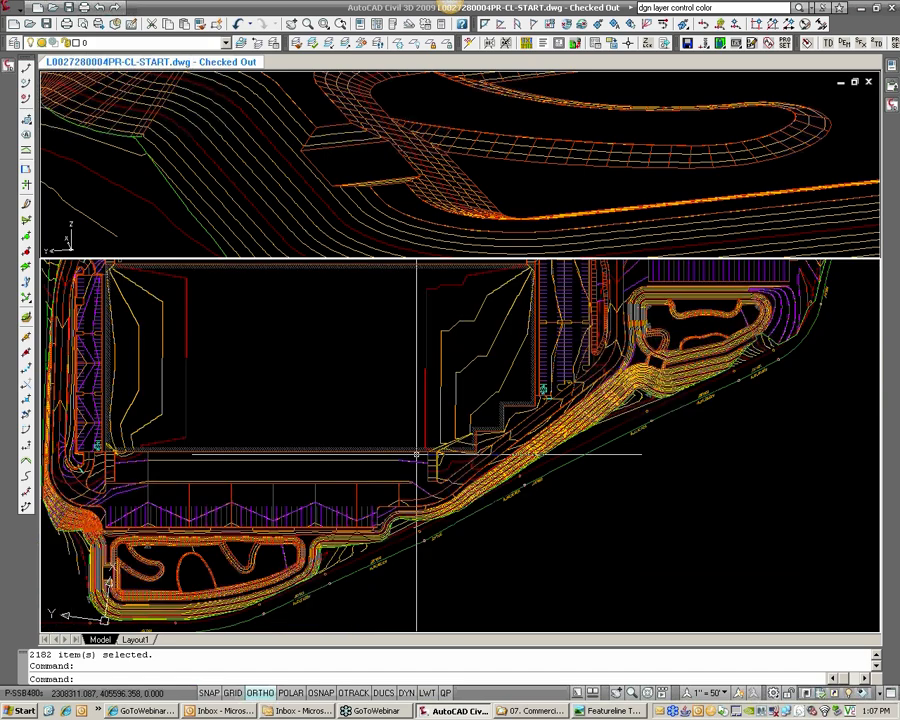
scroll(416, 462, up, 2)
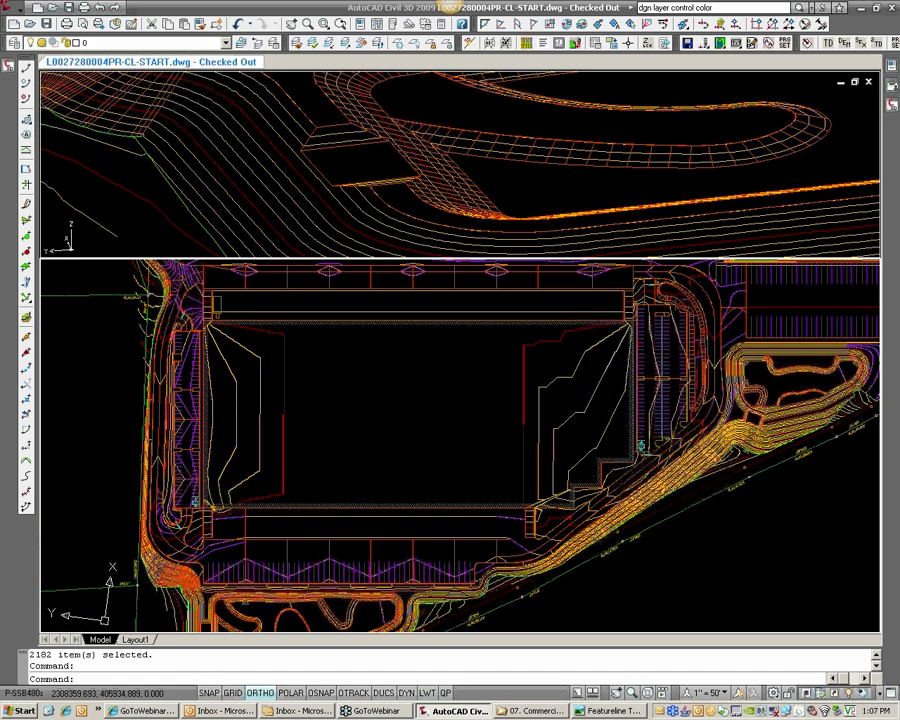
scroll(395, 477, down, 1)
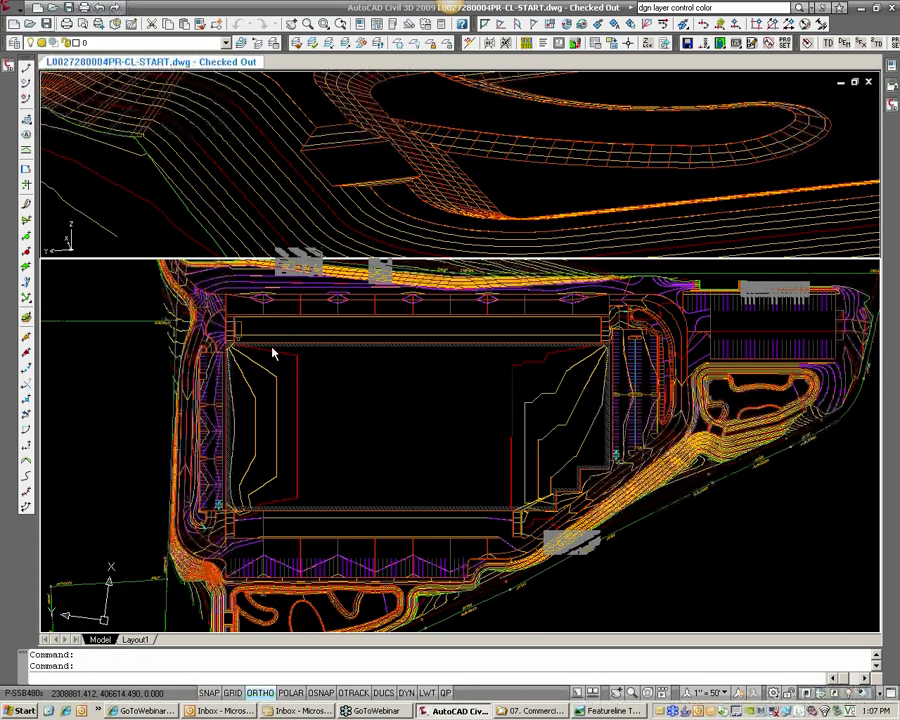
key(ctrl+s)
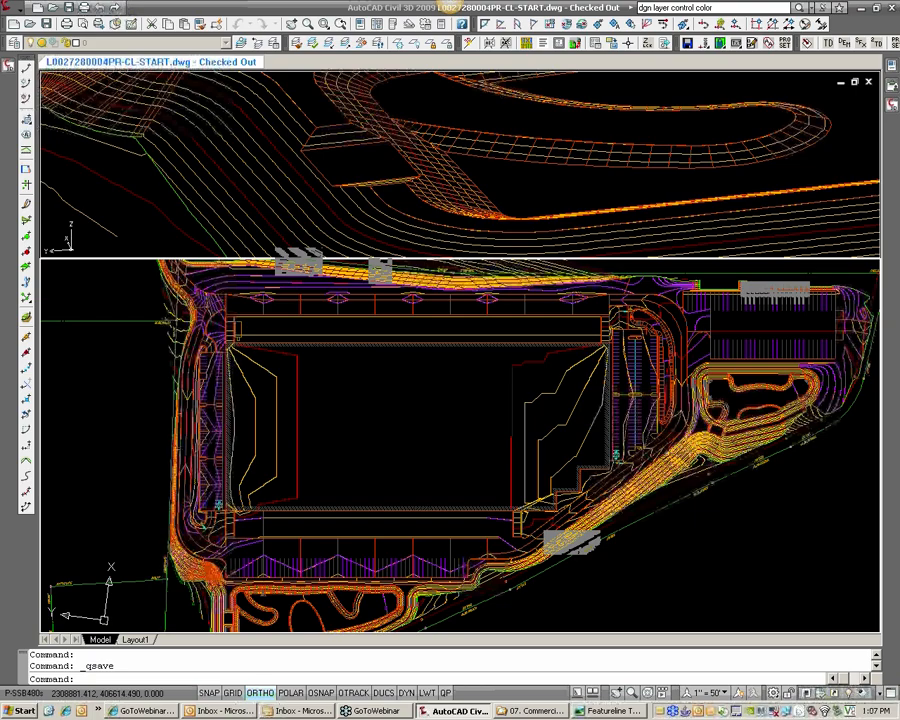
mouse_move(7, 67)
click(71, 150)
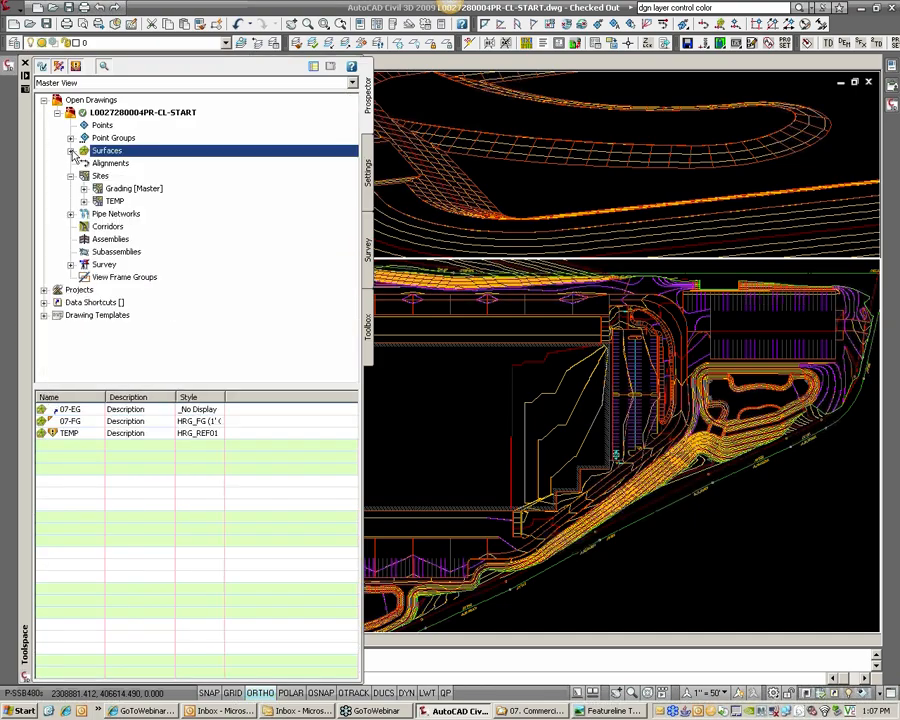
click(44, 289)
click(57, 302)
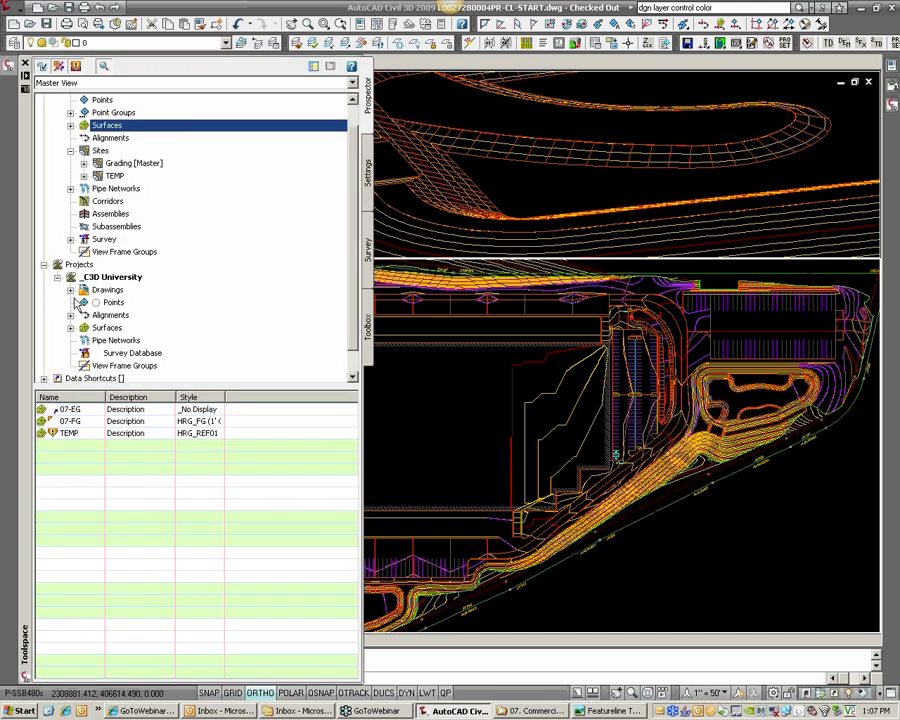
click(71, 290)
click(84, 365)
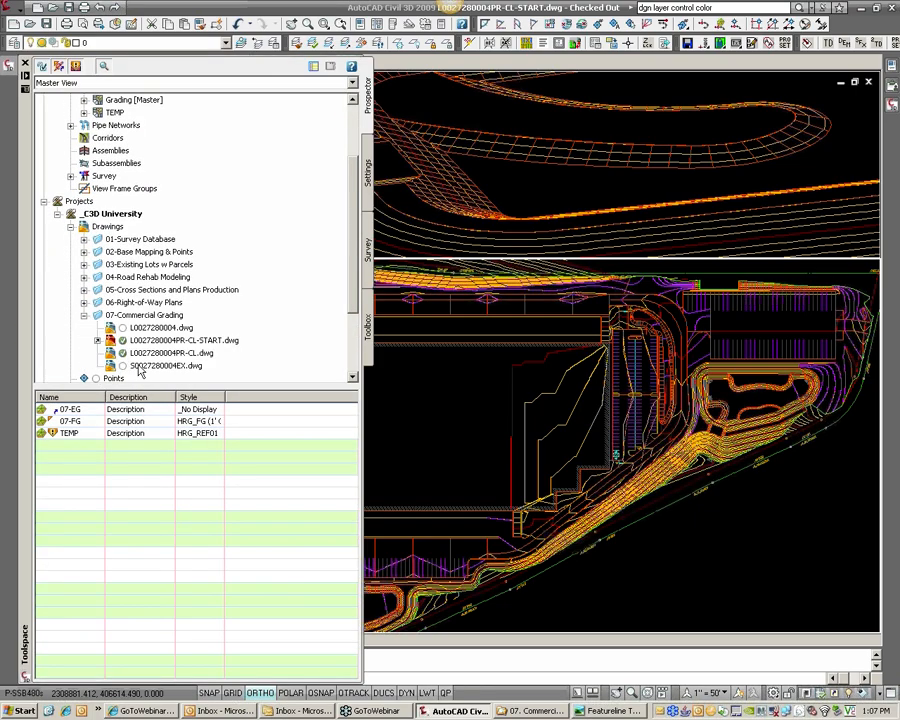
click(150, 354)
right_click(150, 362)
click(220, 392)
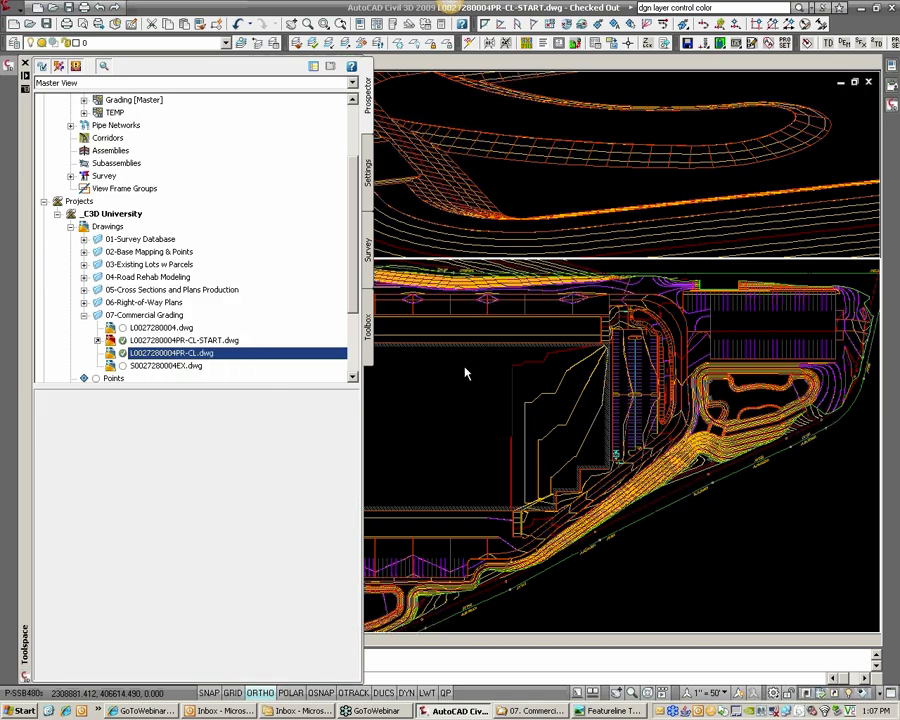
click(238, 396)
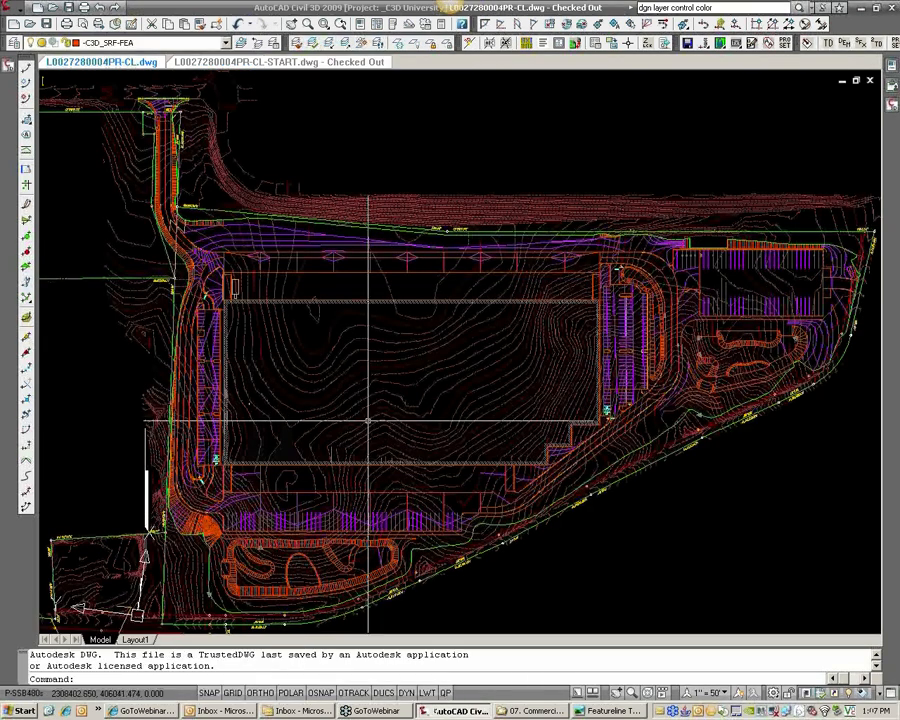
click(8, 66)
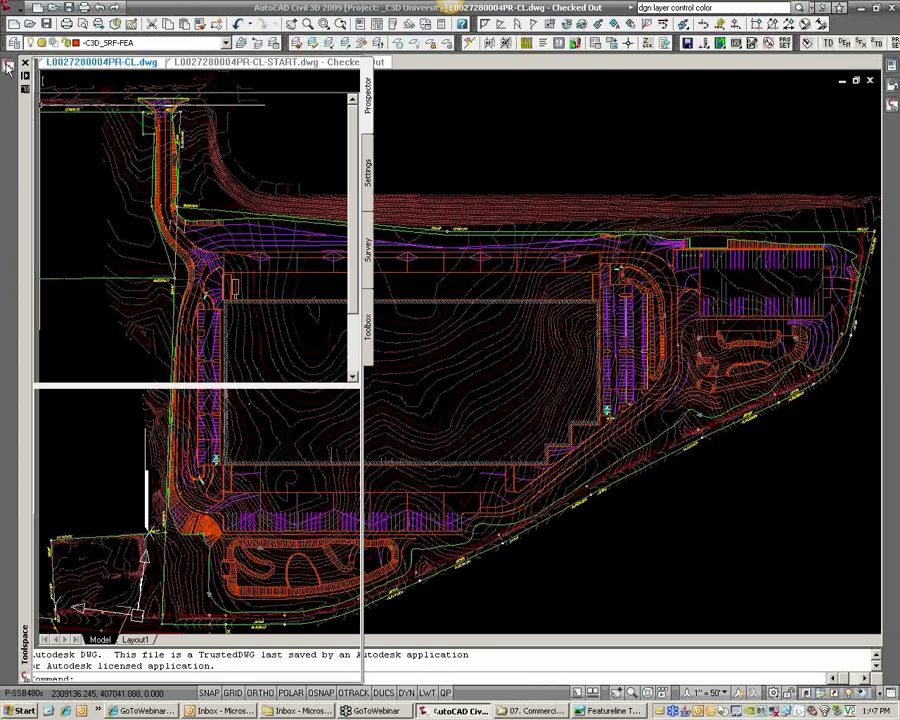
click(71, 150)
click(84, 176)
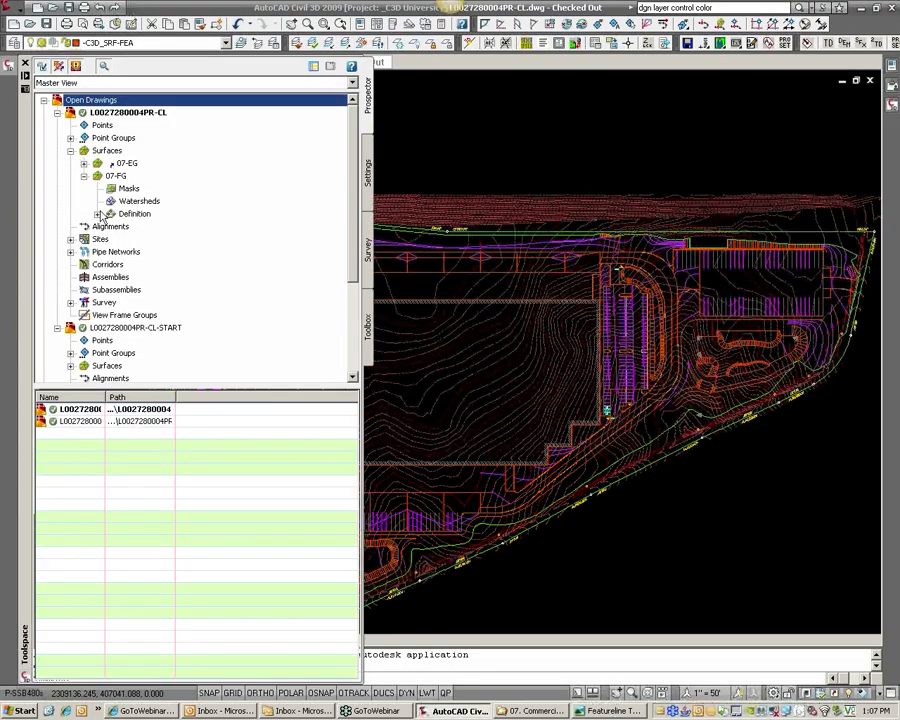
click(97, 214)
click(118, 176)
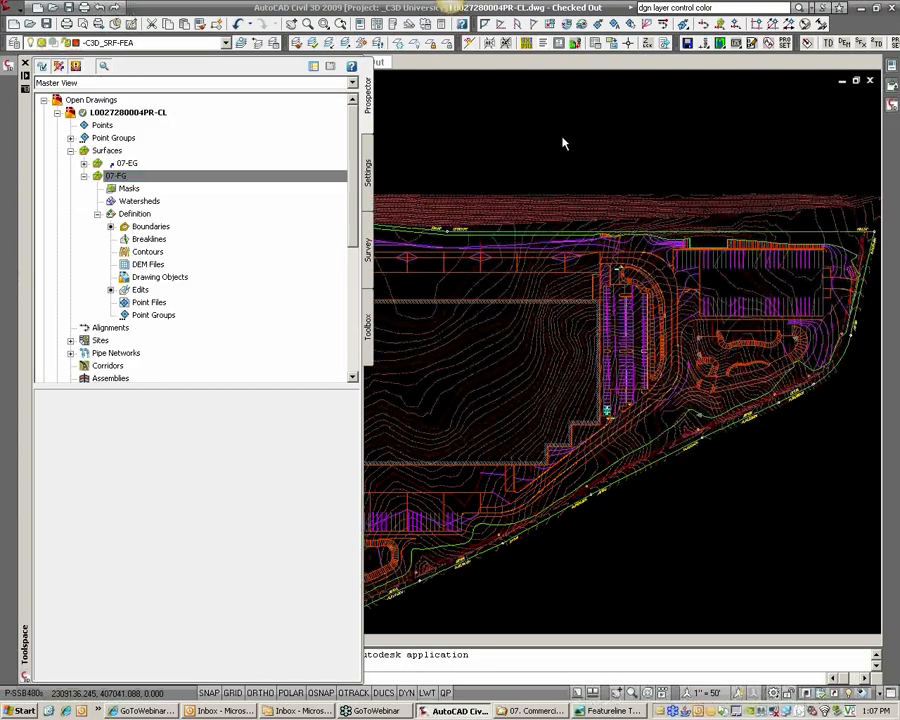
text(QS)
key(Return)
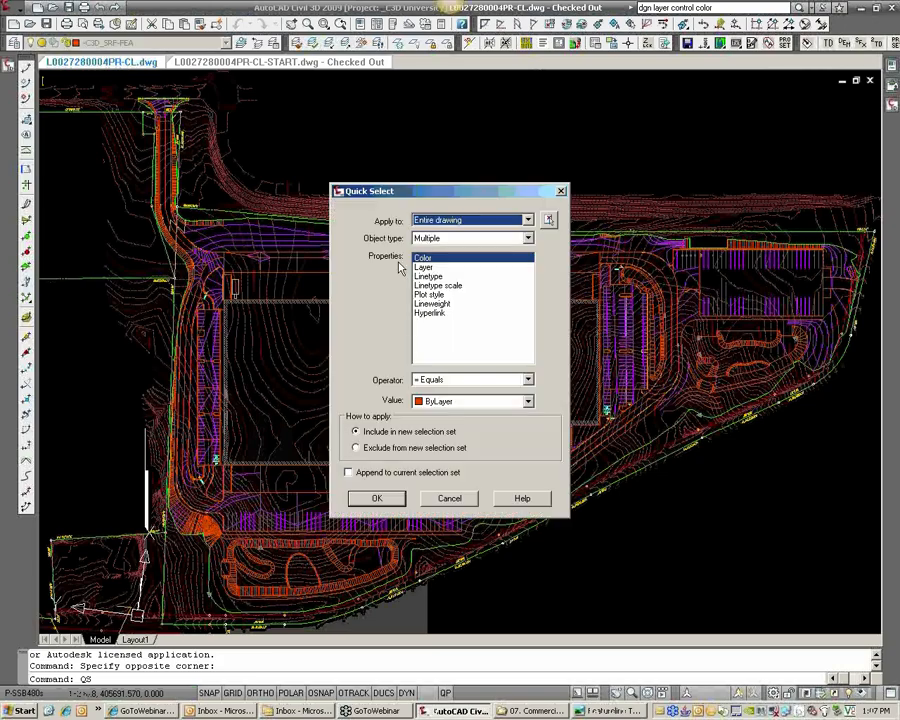
click(428, 268)
click(400, 497)
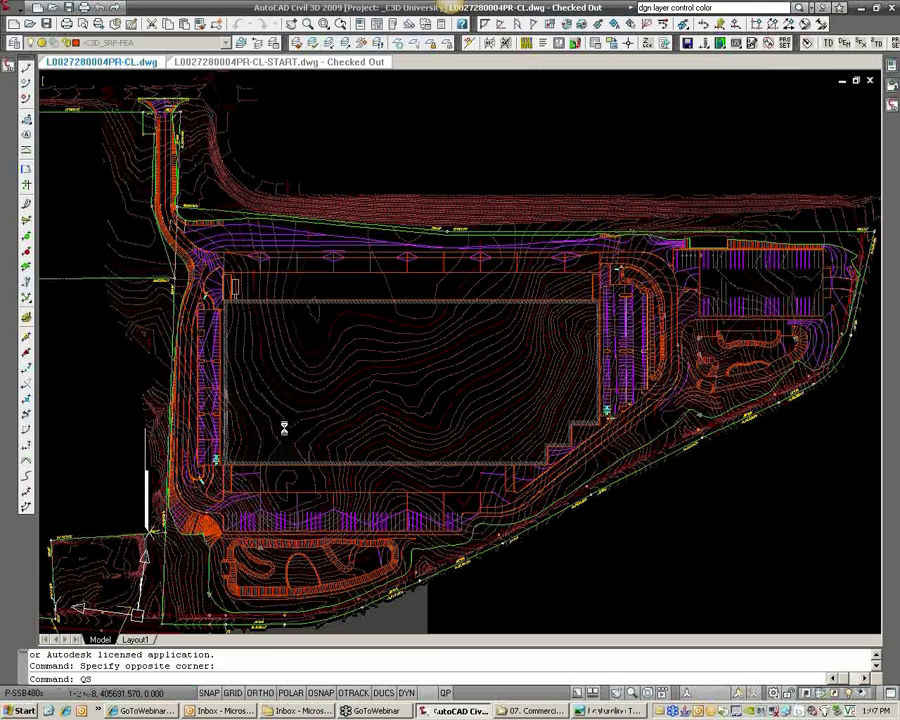
Add the selected objects to the 07-FG surface as standard breaklines, with a supplementing distance of 5.00' and mid-ordinate distance of .01
click(9, 67)
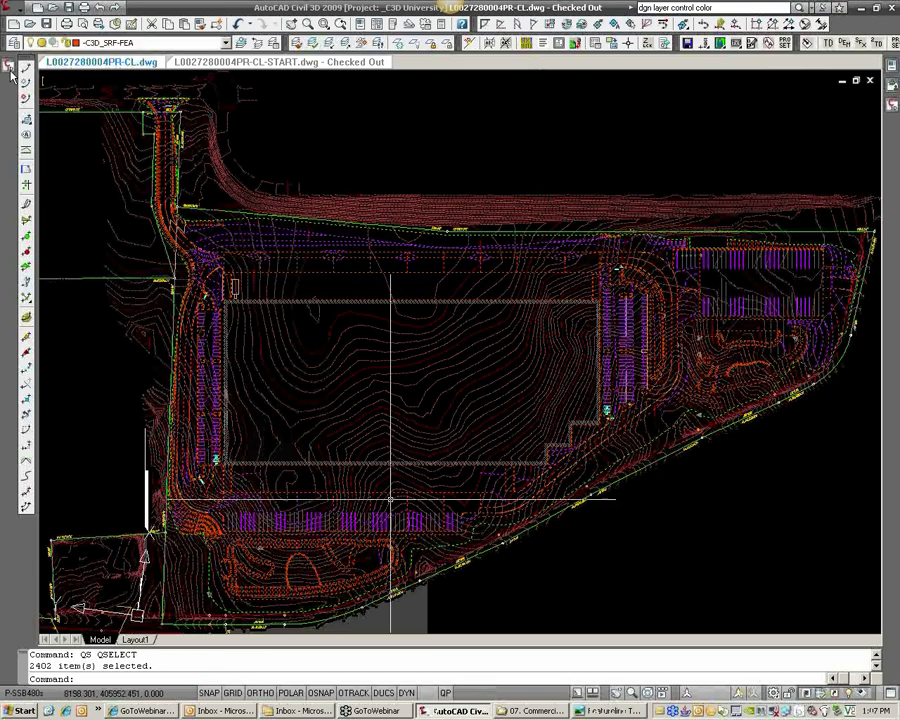
click(141, 240)
right_click(141, 242)
click(165, 250)
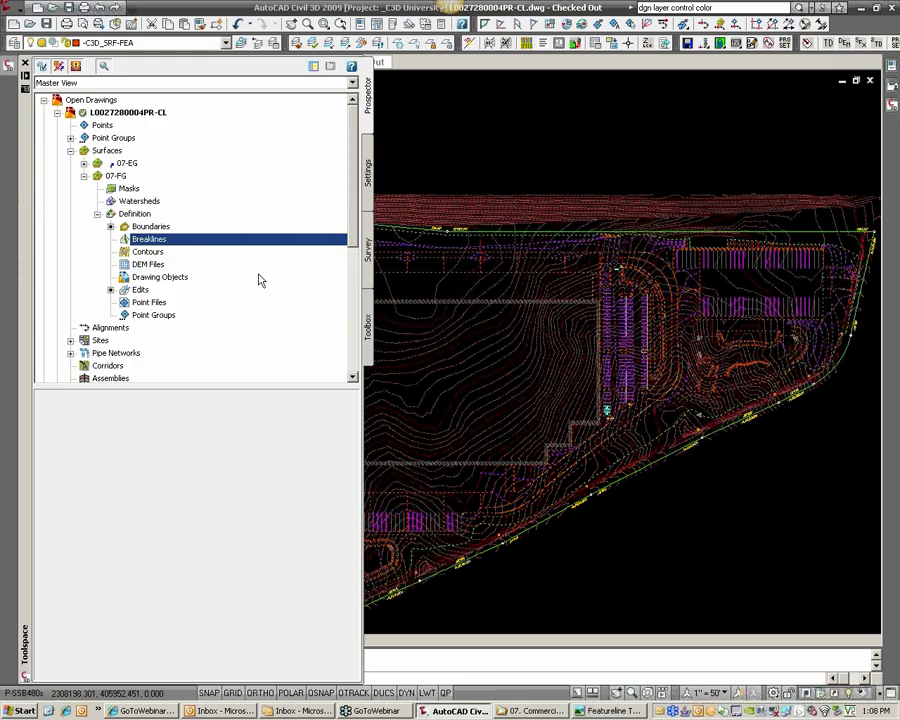
click(404, 372)
drag(427, 389, 337, 400)
text(5.00')
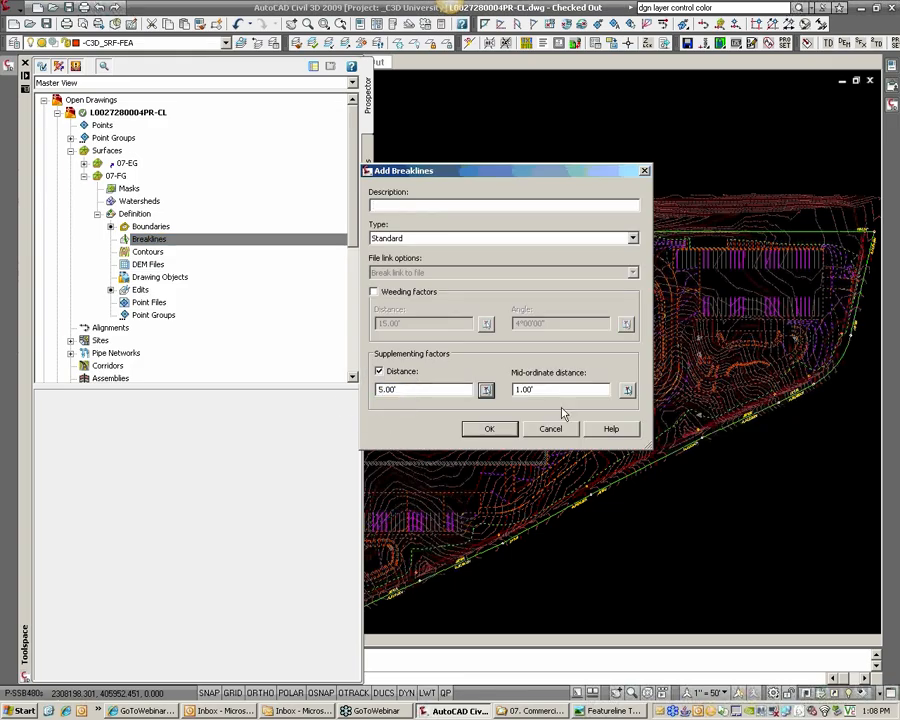
drag(560, 390, 515, 390)
text(.01)
click(486, 428)
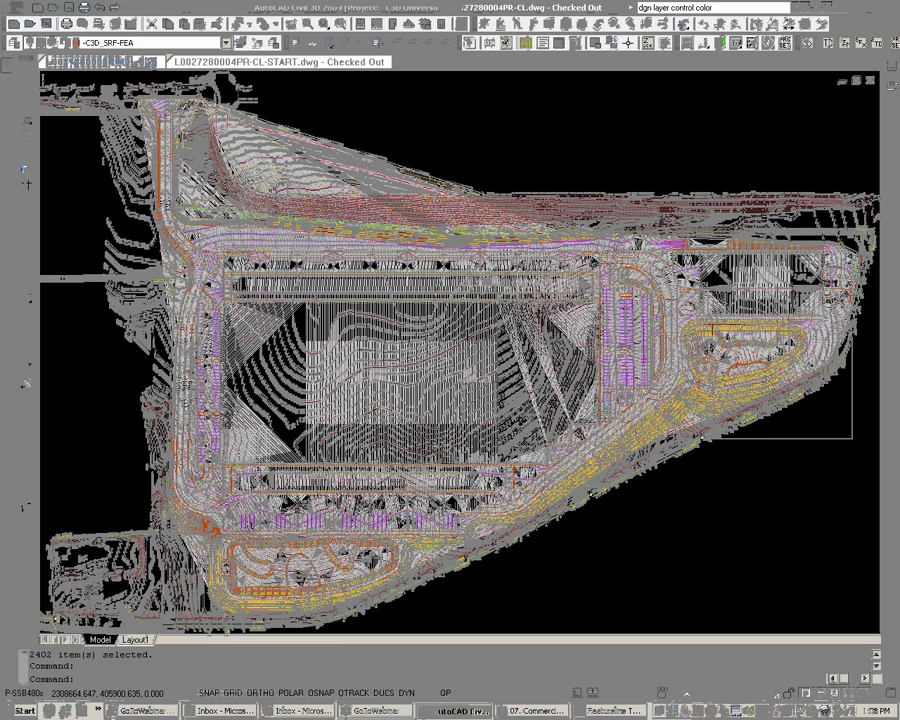
Turn off the triangles in plan view for the 07-FG surface's HRG_FG (1' CONT) style
key(Escape)
key(Escape)
scroll(428, 333, up, 3)
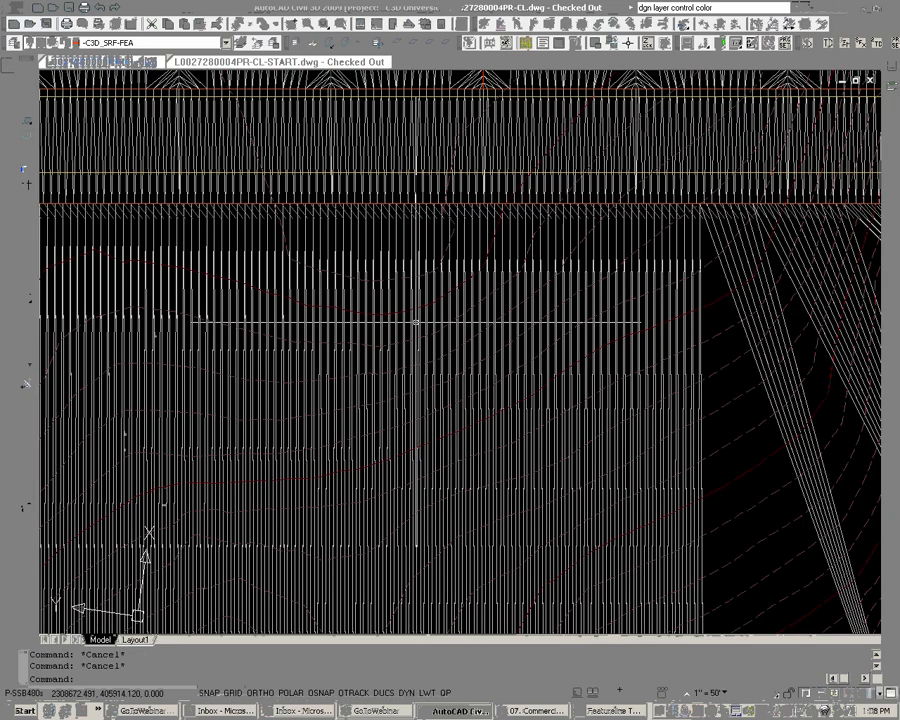
double_click(416, 322)
right_click(406, 324)
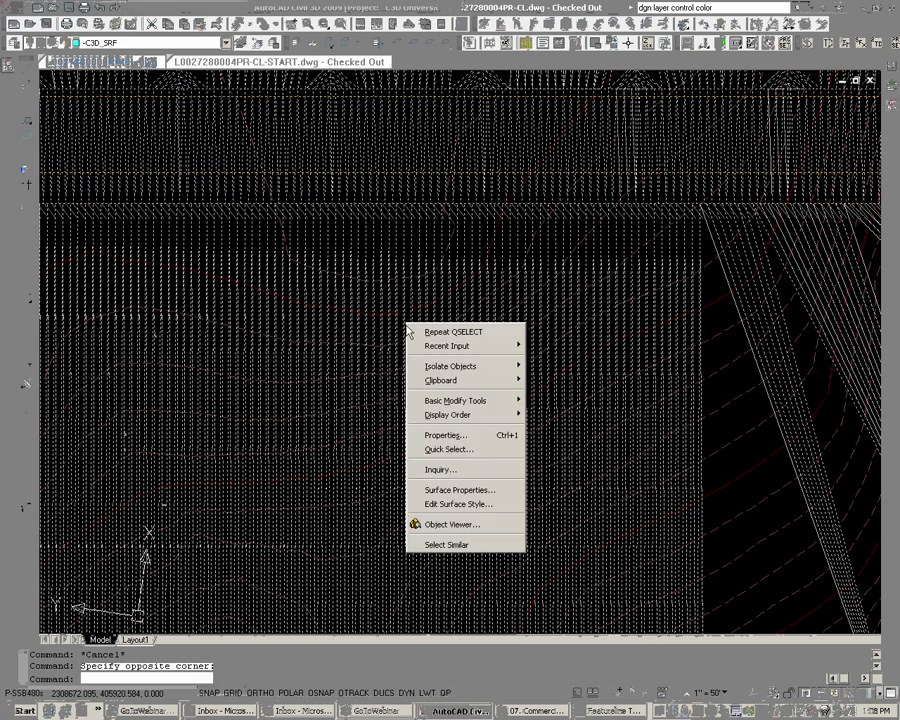
click(468, 491)
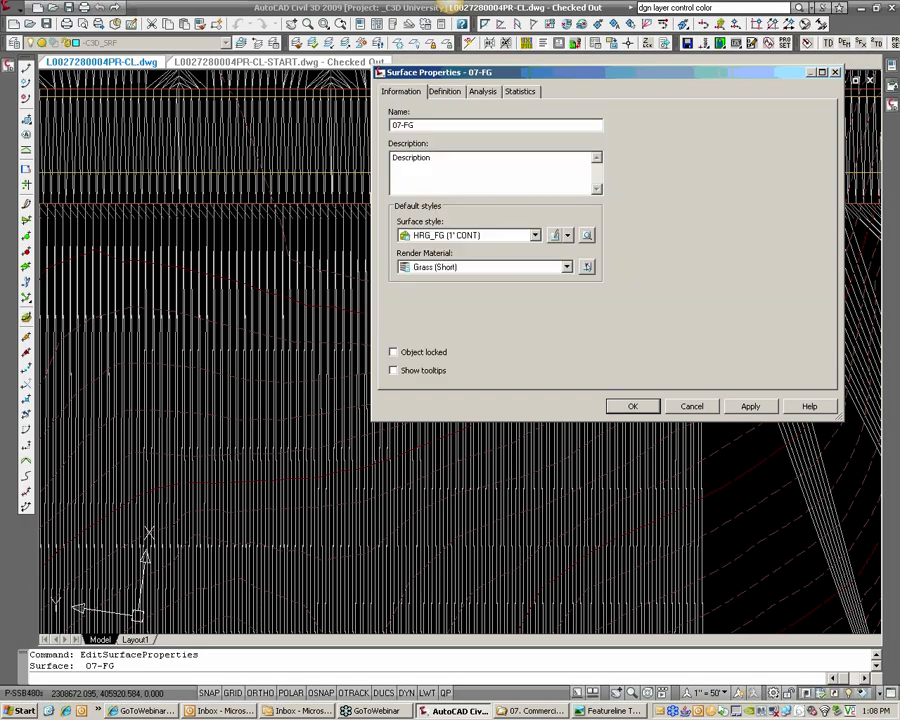
click(556, 236)
click(455, 277)
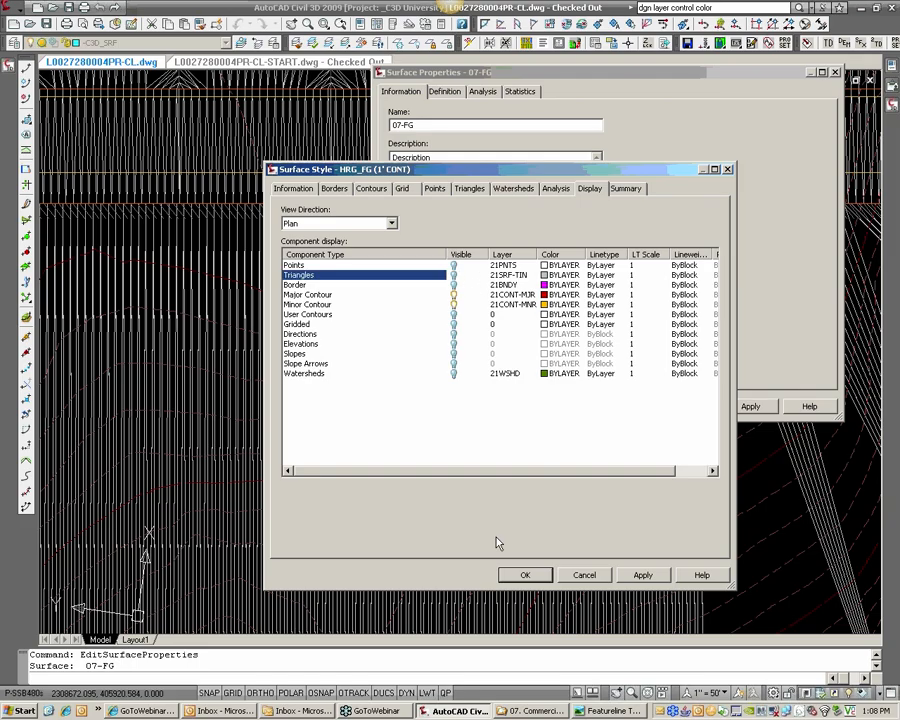
click(525, 575)
key(Return)
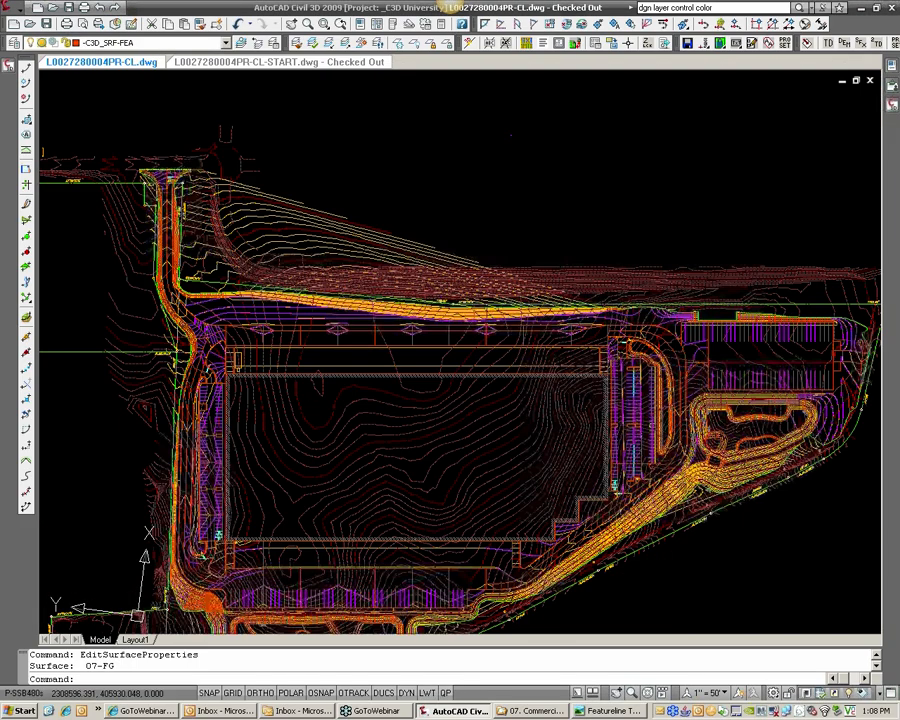
Regenerate the whole drawing with REGENALL
key(Escape)
scroll(670, 430, up, 5)
text(rea)
key(Return)
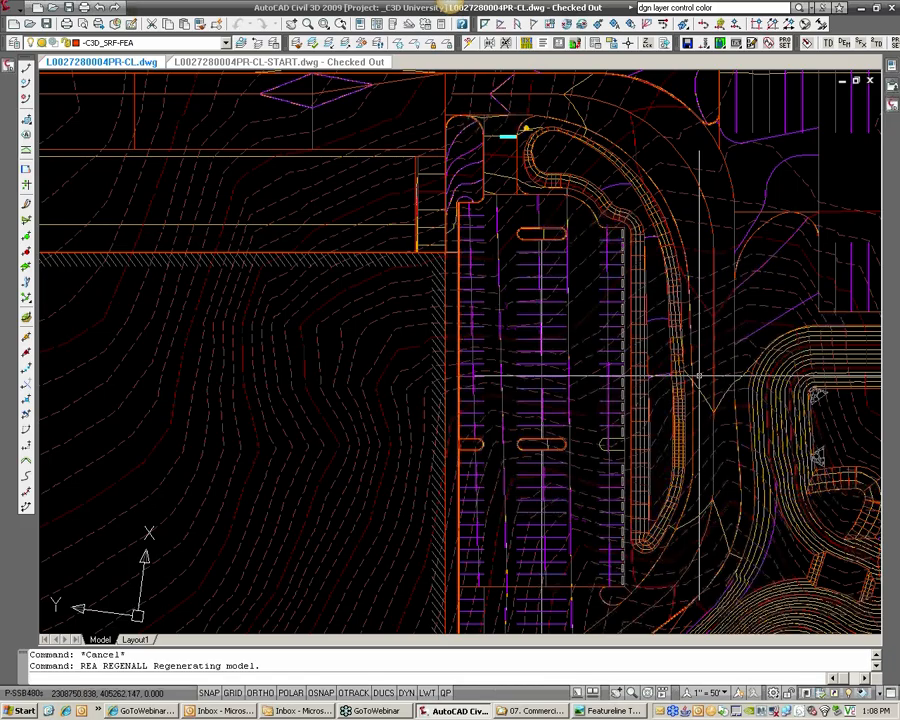
Change the display order of the 07-FG surface relative to the overlapping linework
click(700, 388)
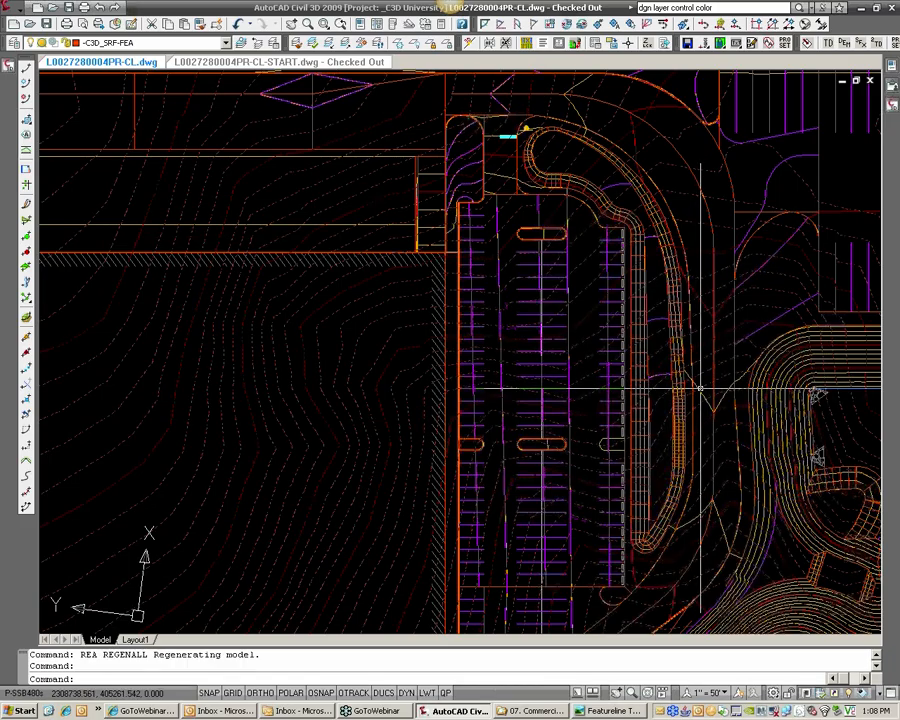
key(Escape)
scroll(700, 388, up, 3)
right_click(703, 395)
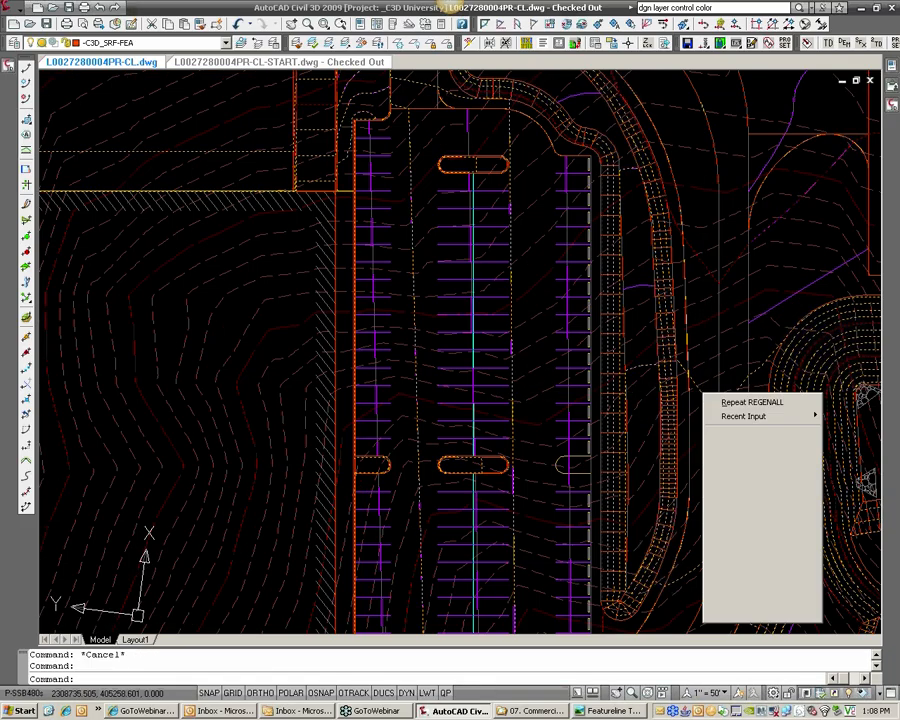
mouse_move(735, 484)
click(604, 484)
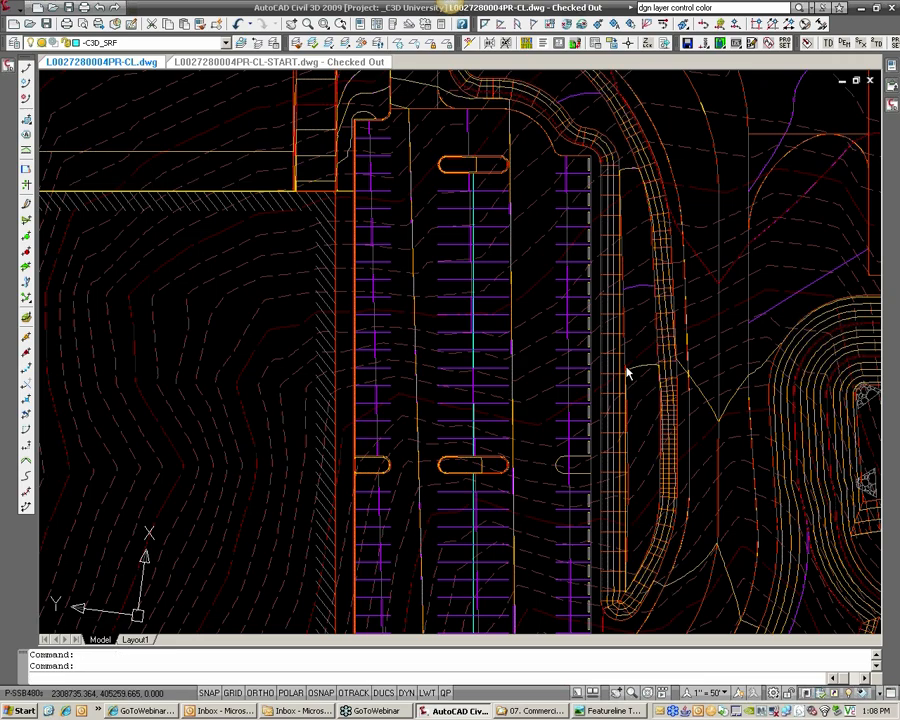
Examine the 07-FG contours around the parking lots on both sides of the building and along the drive lanes and curb islands
scroll(628, 373, down, 3)
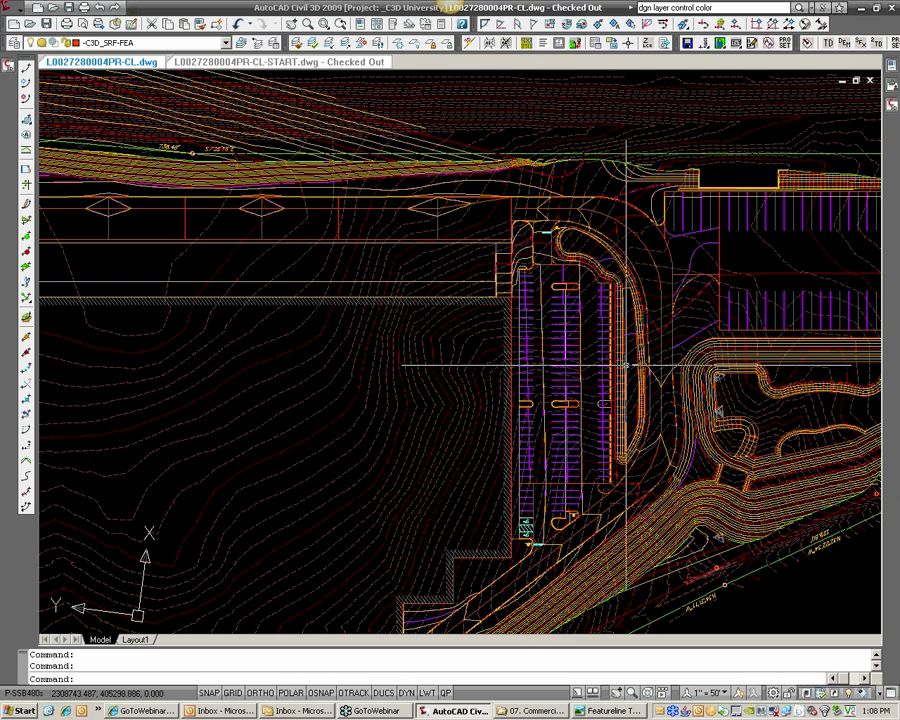
scroll(626, 366, up, 4)
middle_drag(600, 420, 600, 500)
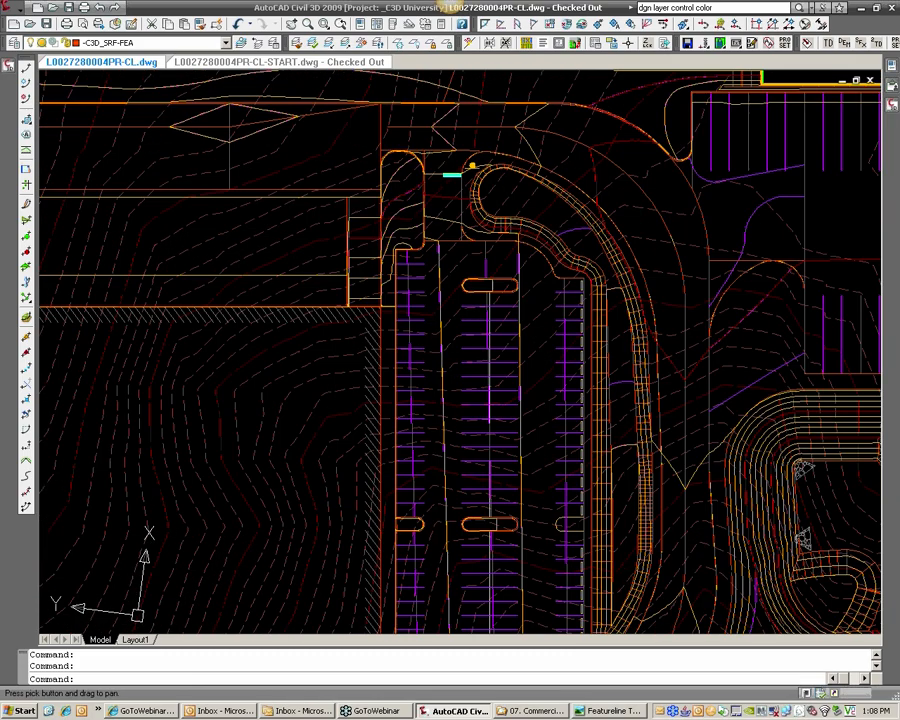
scroll(518, 201, up, 2)
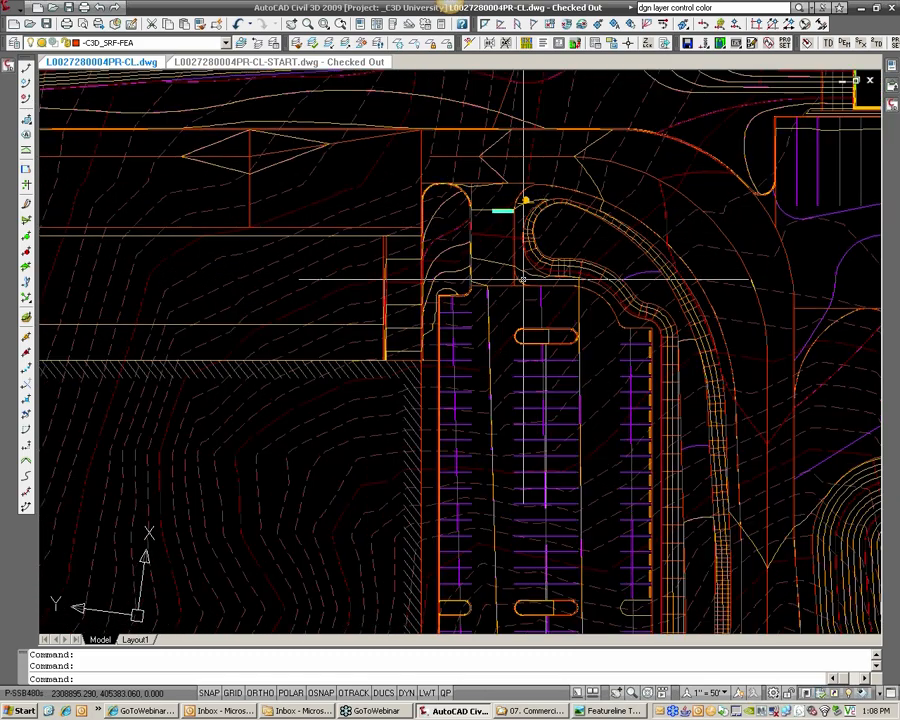
scroll(520, 195, up, 4)
scroll(521, 191, down, 5)
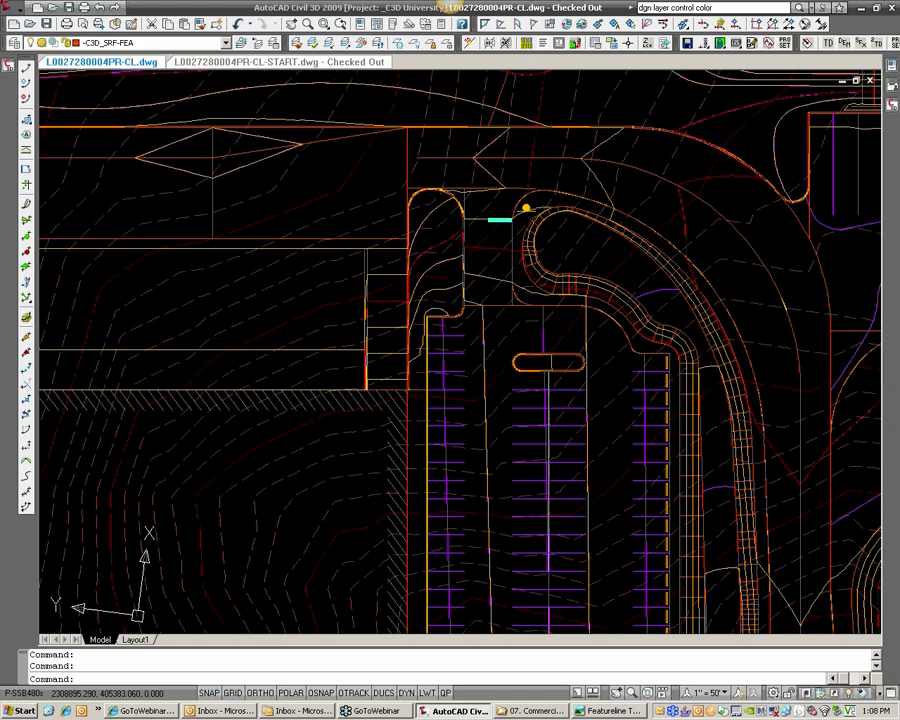
scroll(521, 191, up, 2)
scroll(500, 240, down, 3)
scroll(297, 354, up, 2)
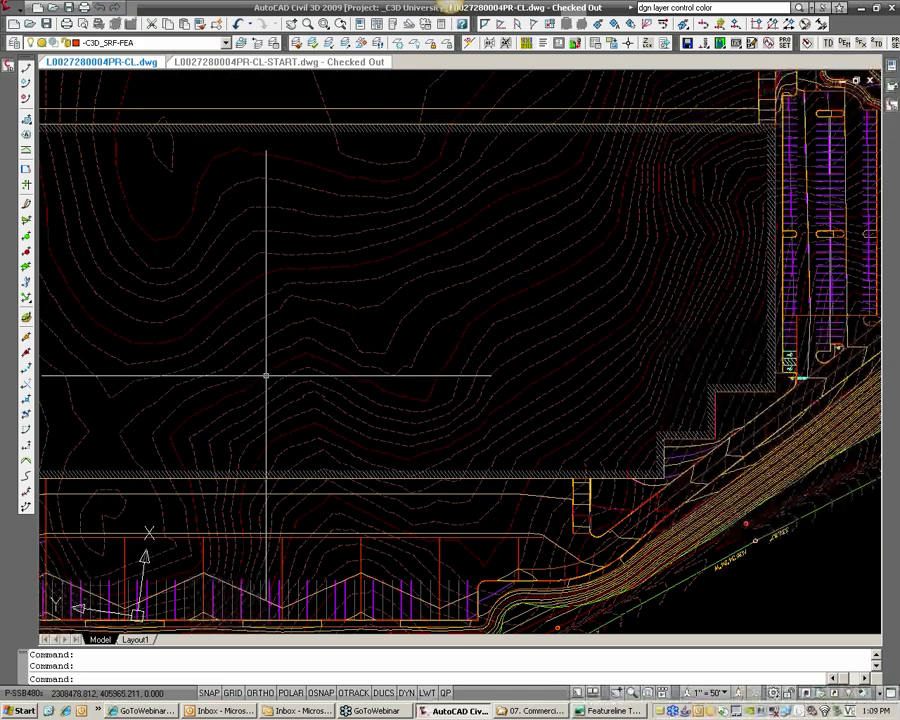
middle_drag(230, 395, 379, 340)
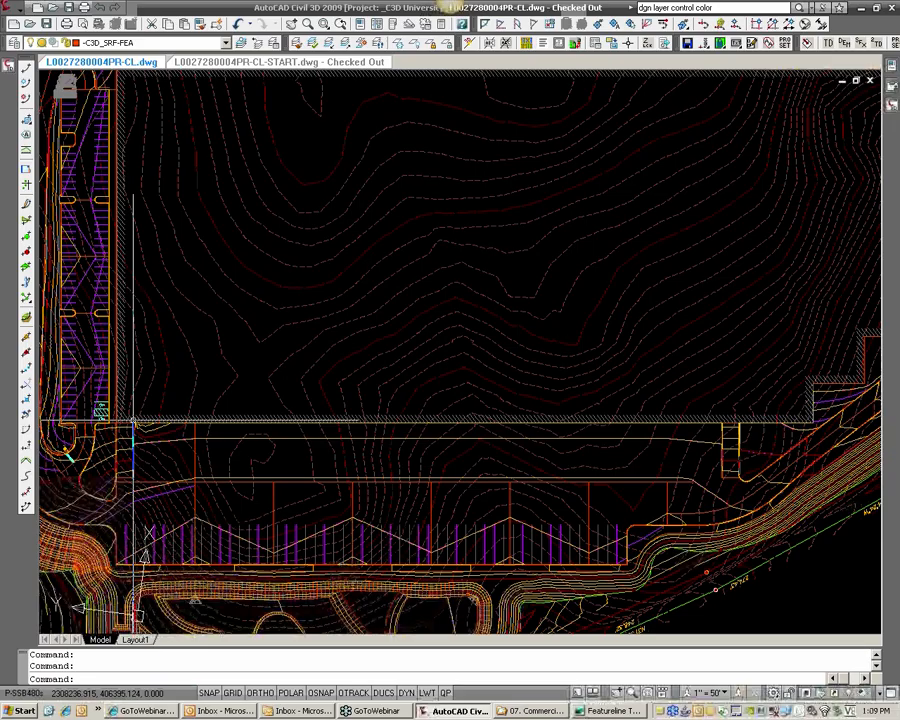
middle_drag(122, 425, 330, 410)
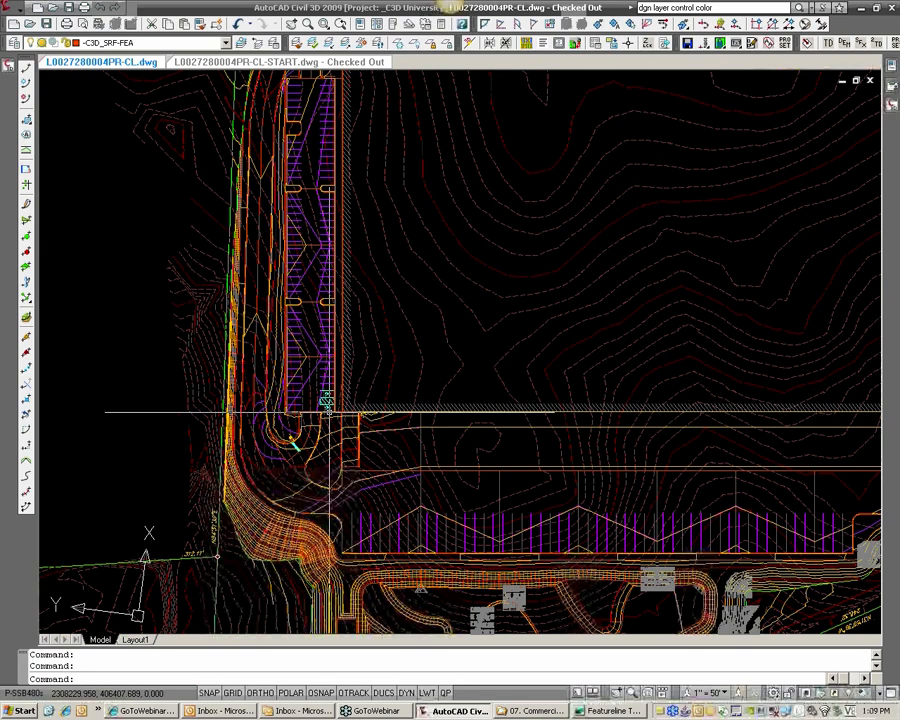
scroll(278, 425, up, 2)
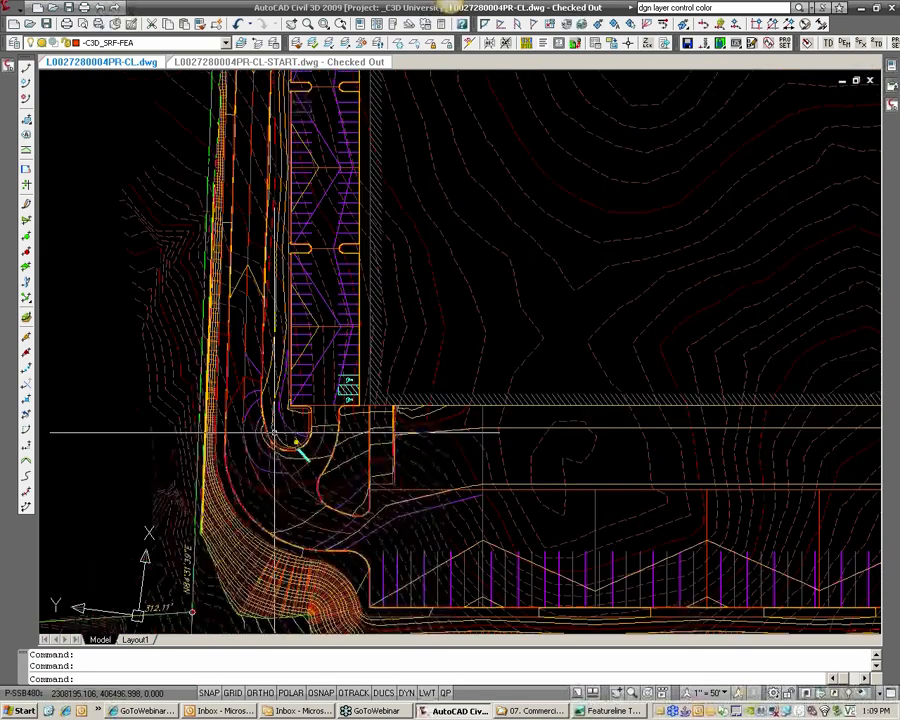